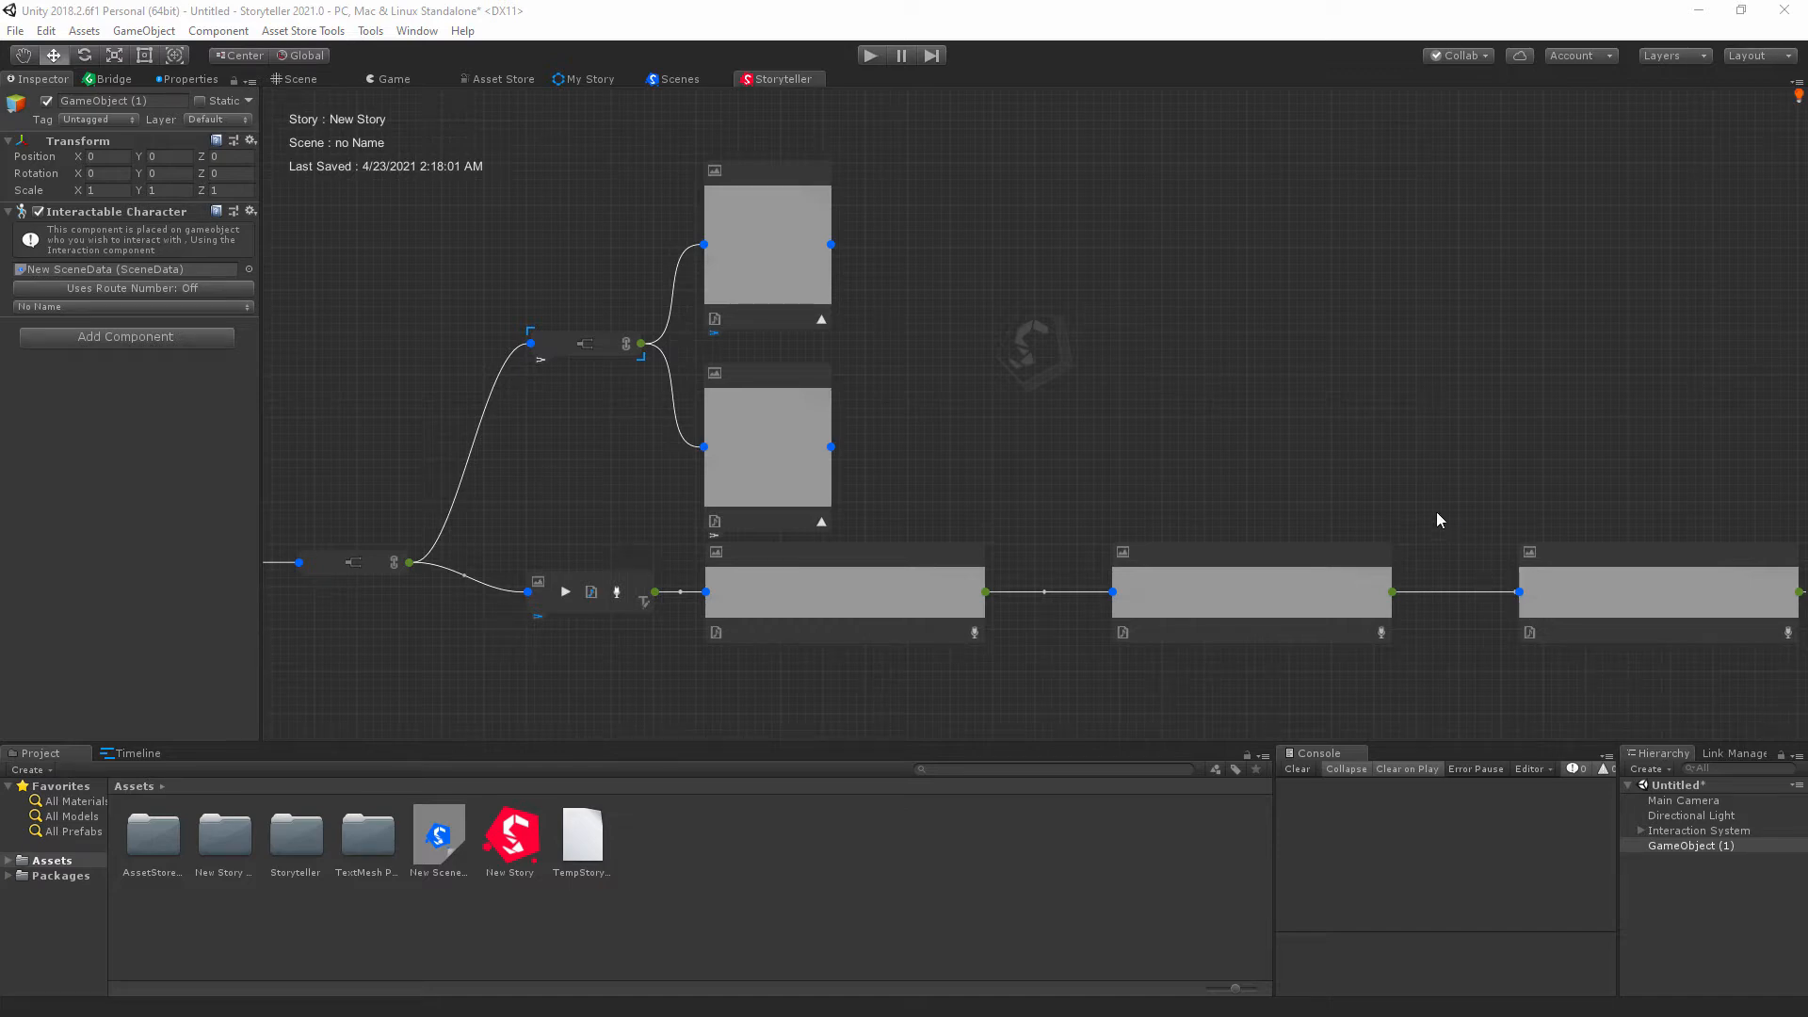
{"action": "middle_click_drag", "start_coordinate": [975, 438], "coordinate": [1184, 465]}
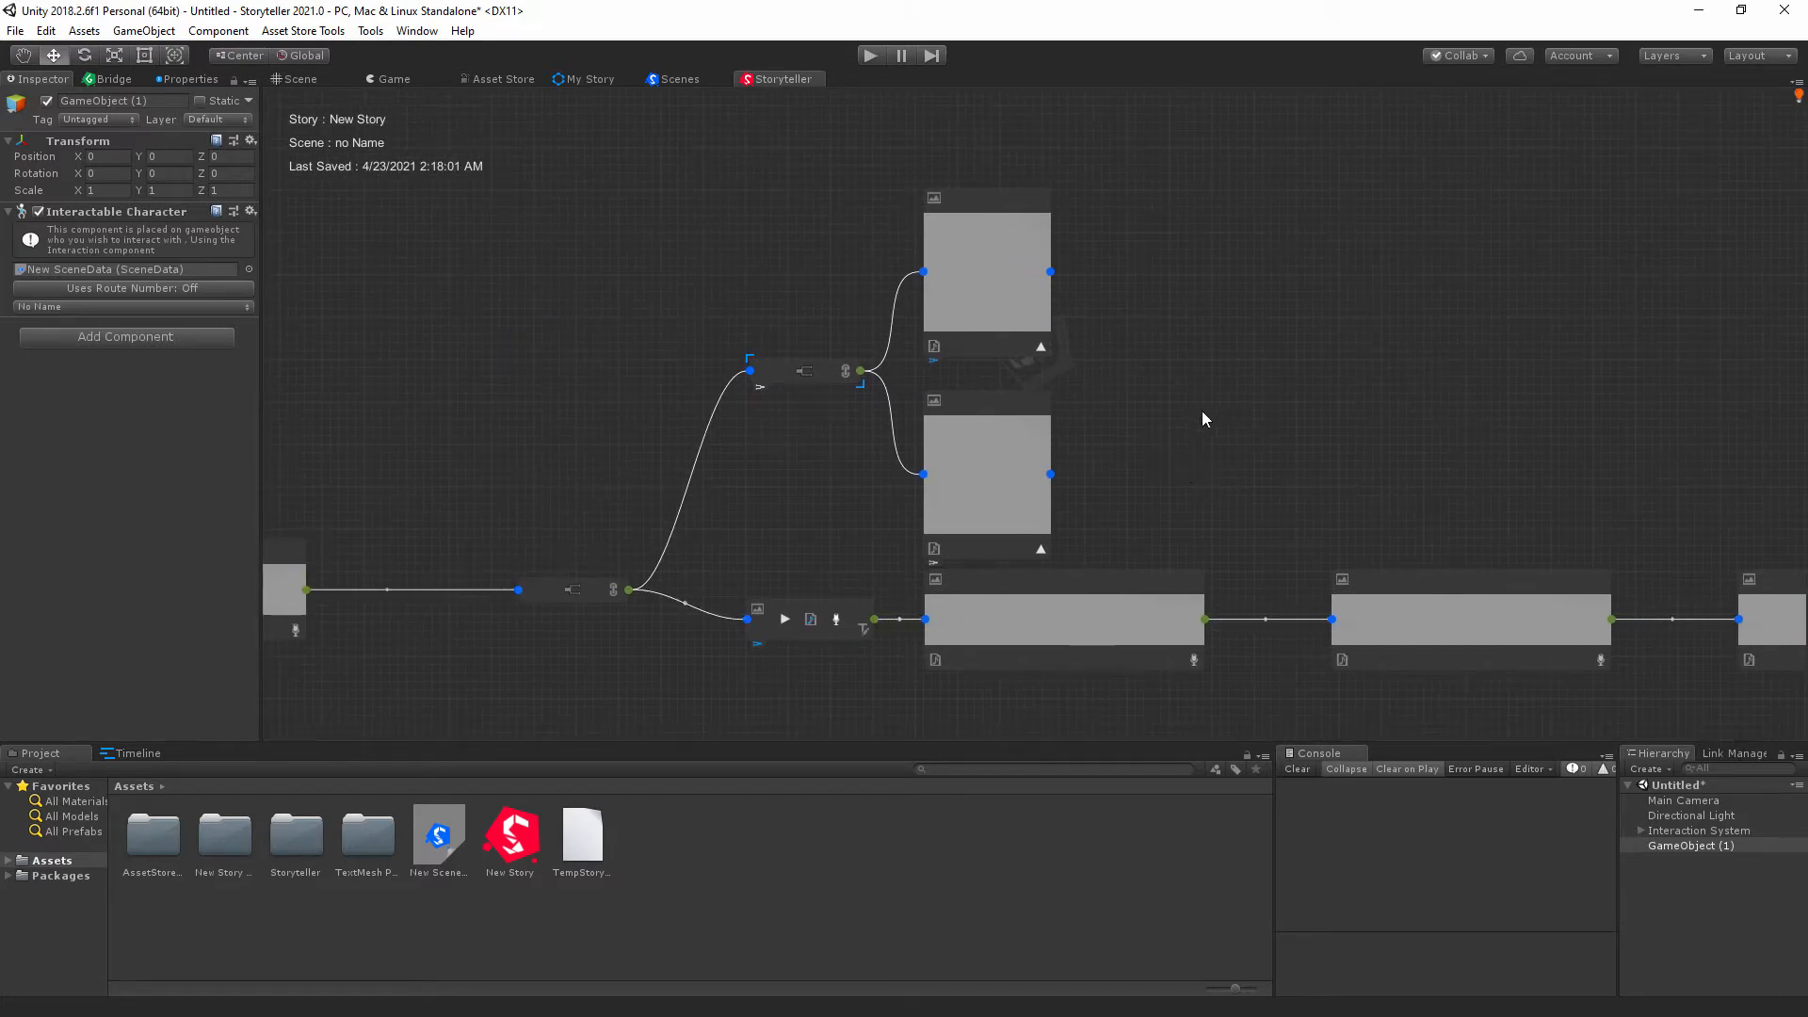
{"action": "middle_click_drag", "start_coordinate": [1202, 410], "coordinate": [1065, 375]}
{"action": "scroll", "coordinate": [1065, 375], "scroll_direction": "down", "scroll_amount": 3}
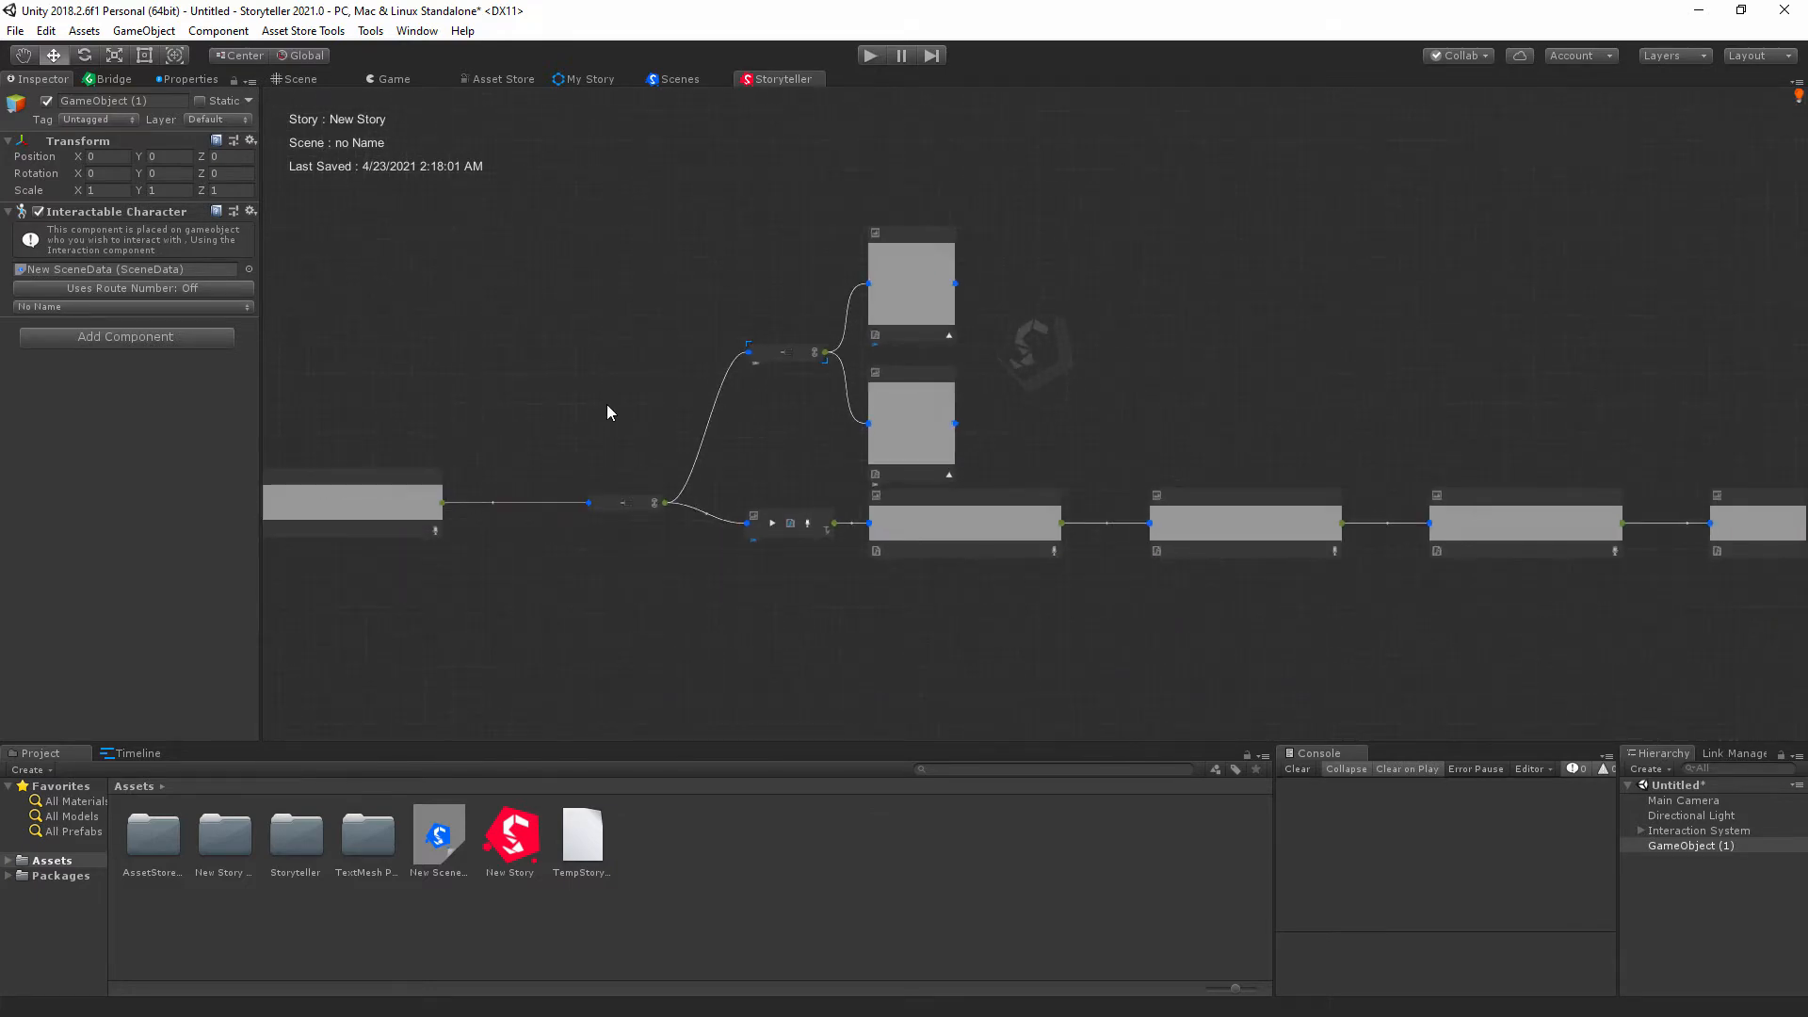
{"action": "middle_click_drag", "start_coordinate": [607, 406], "coordinate": [1375, 472]}
{"action": "middle_click_drag", "start_coordinate": [565, 458], "coordinate": [1145, 449]}
{"action": "mouse_move", "coordinate": [699, 456]}
{"action": "middle_mouse_down"}
{"action": "mouse_move", "coordinate": [855, 443]}
{"action": "mouse_move", "coordinate": [665, 455]}
{"action": "middle_mouse_up"}
Exit the open story to return to the Storyteller start page, and switch the editor to the Default layout.
{"action": "right_click", "coordinate": [938, 345]}
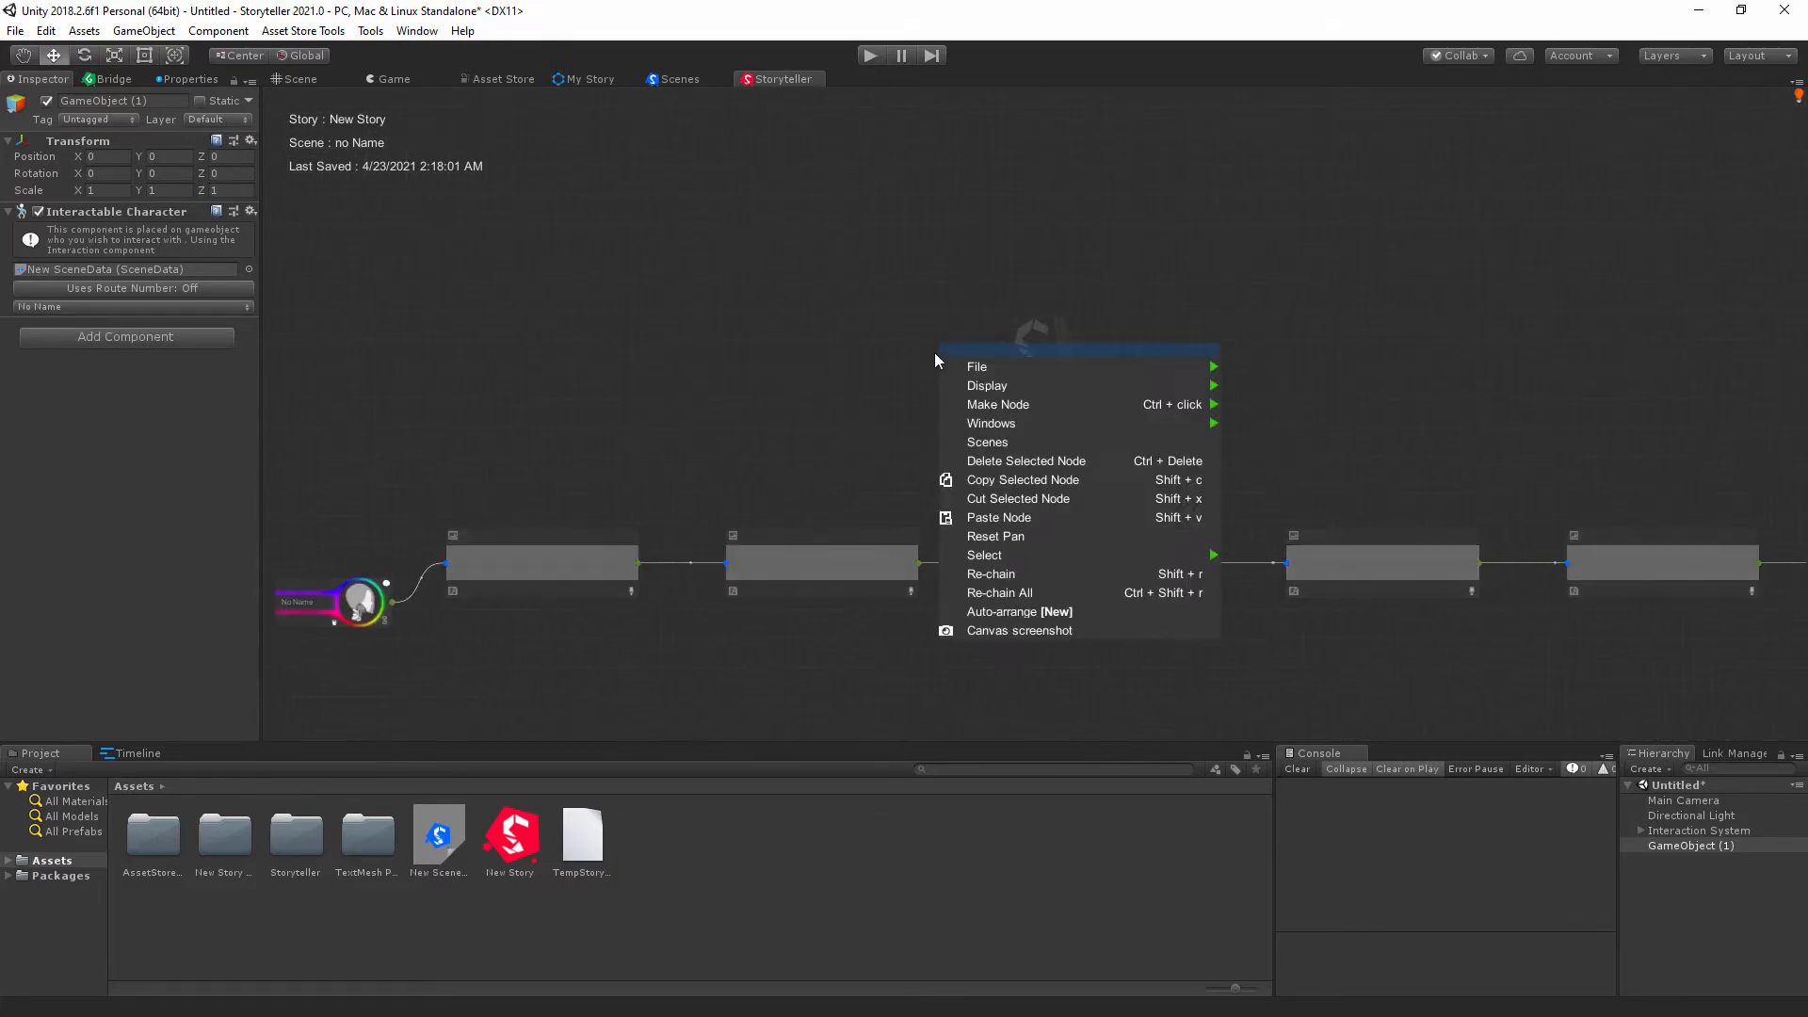
{"action": "mouse_move", "coordinate": [1158, 367]}
{"action": "left_click", "coordinate": [1314, 416]}
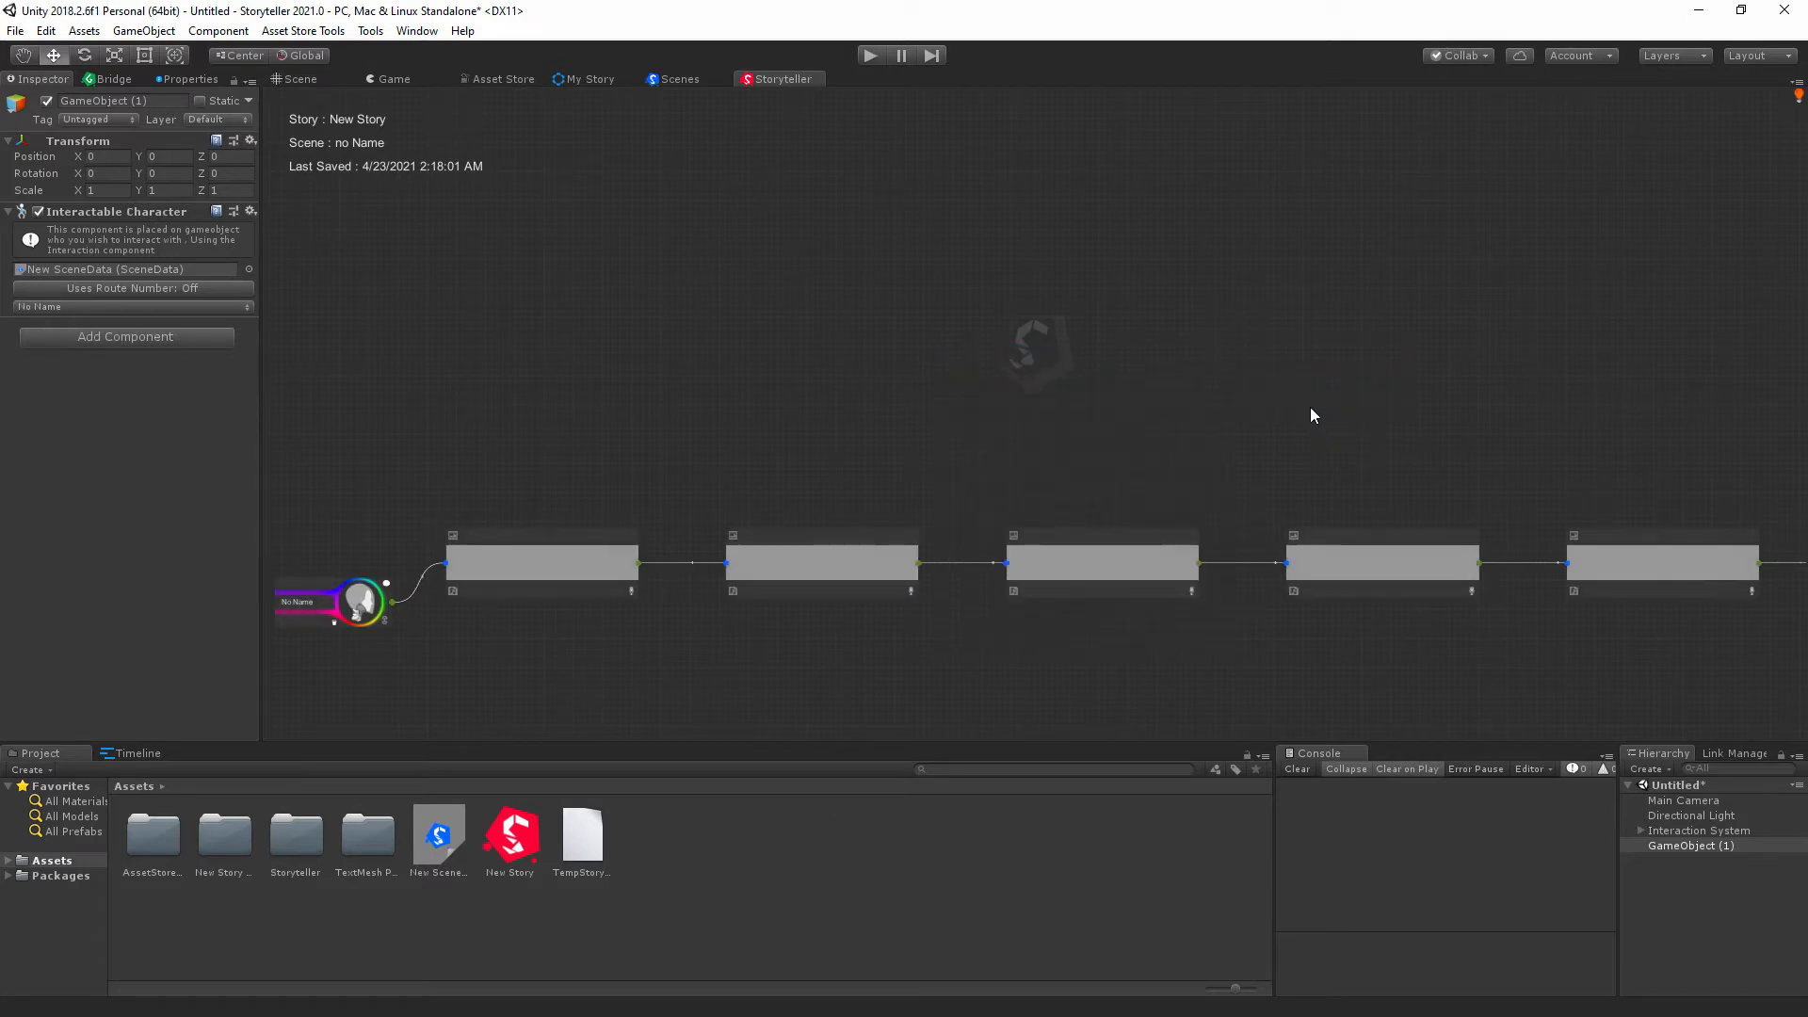
{"action": "right_click", "coordinate": [916, 293]}
{"action": "mouse_move", "coordinate": [1166, 315]}
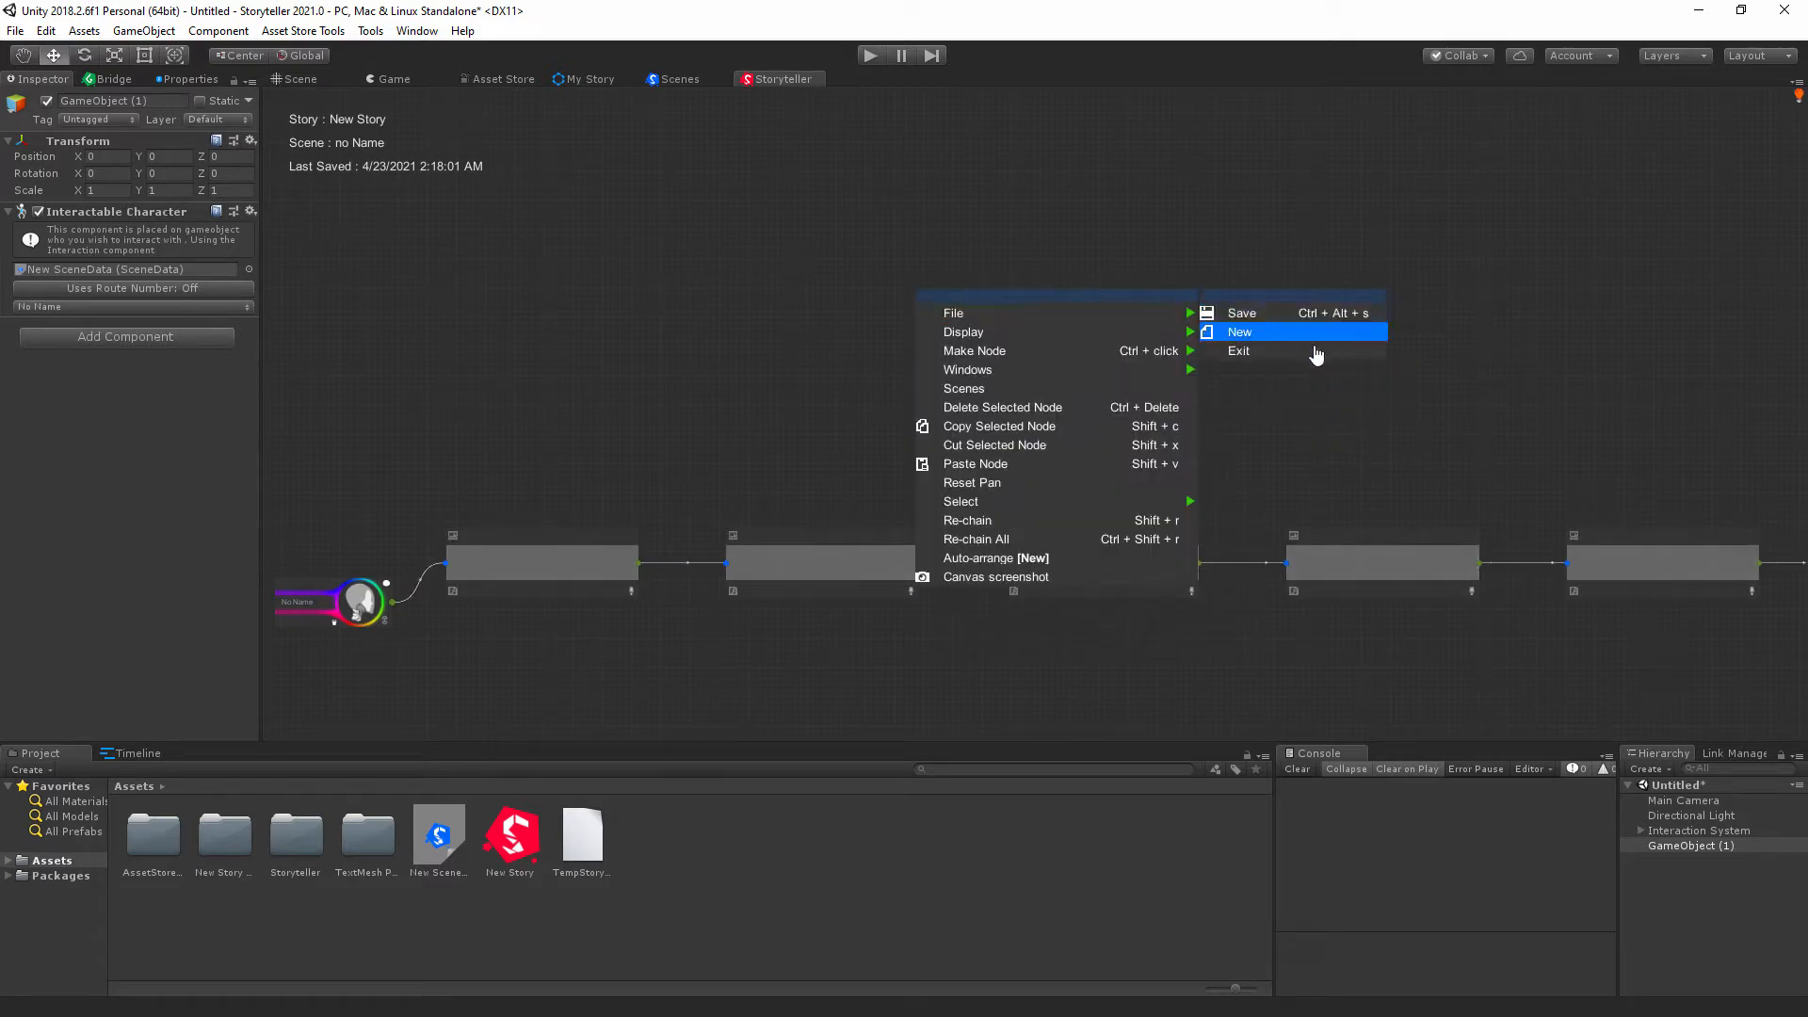
{"action": "left_click", "coordinate": [1316, 353]}
{"action": "left_click", "coordinate": [951, 553]}
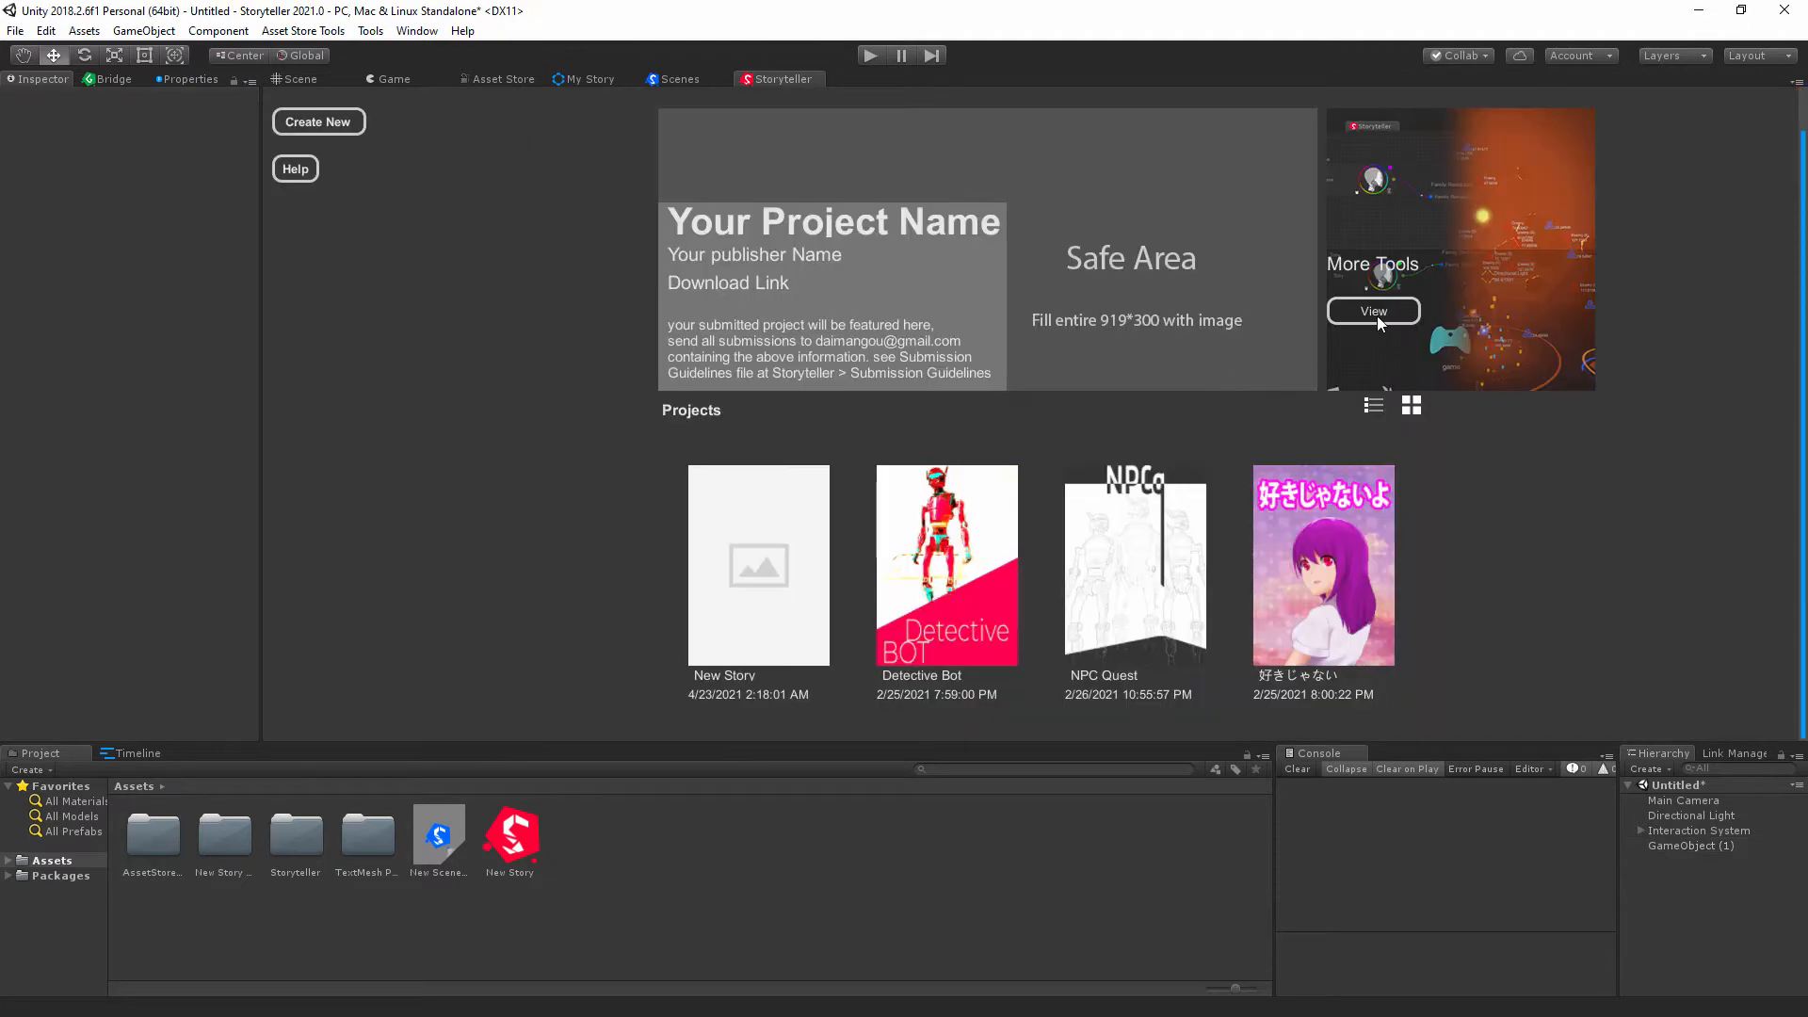
{"action": "left_click", "coordinate": [1763, 56]}
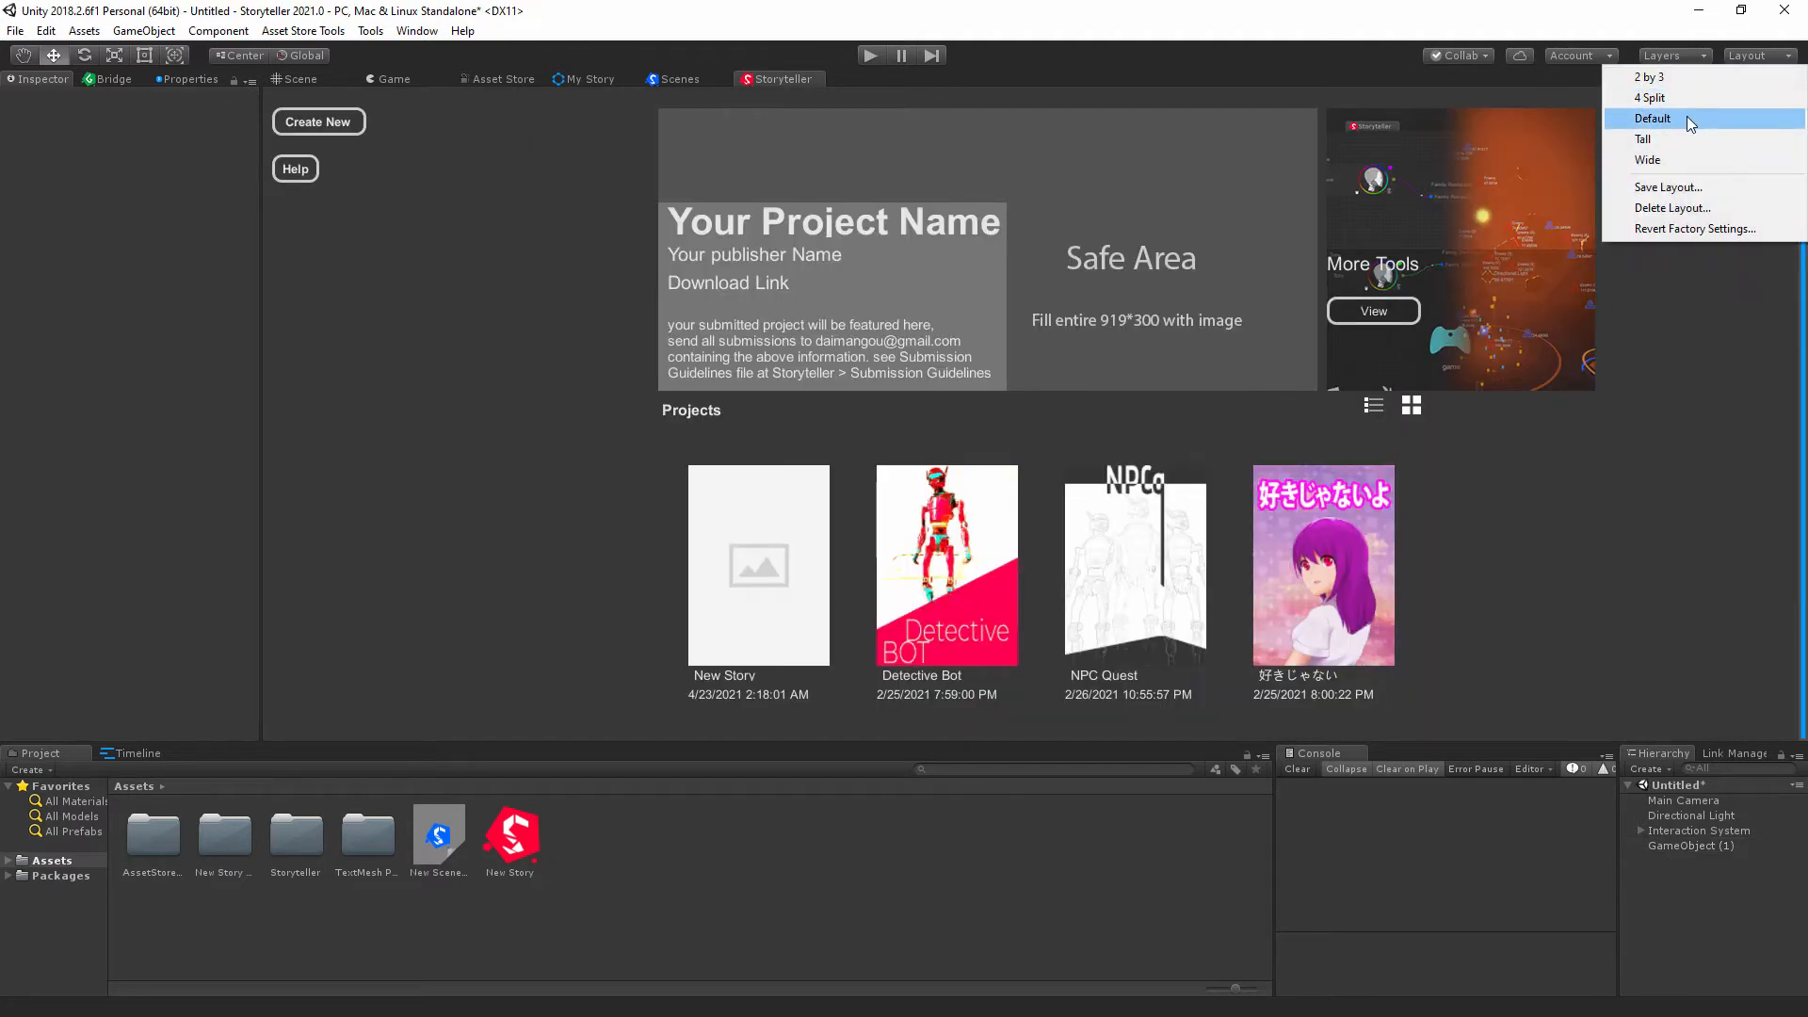
{"action": "left_click", "coordinate": [1685, 120]}
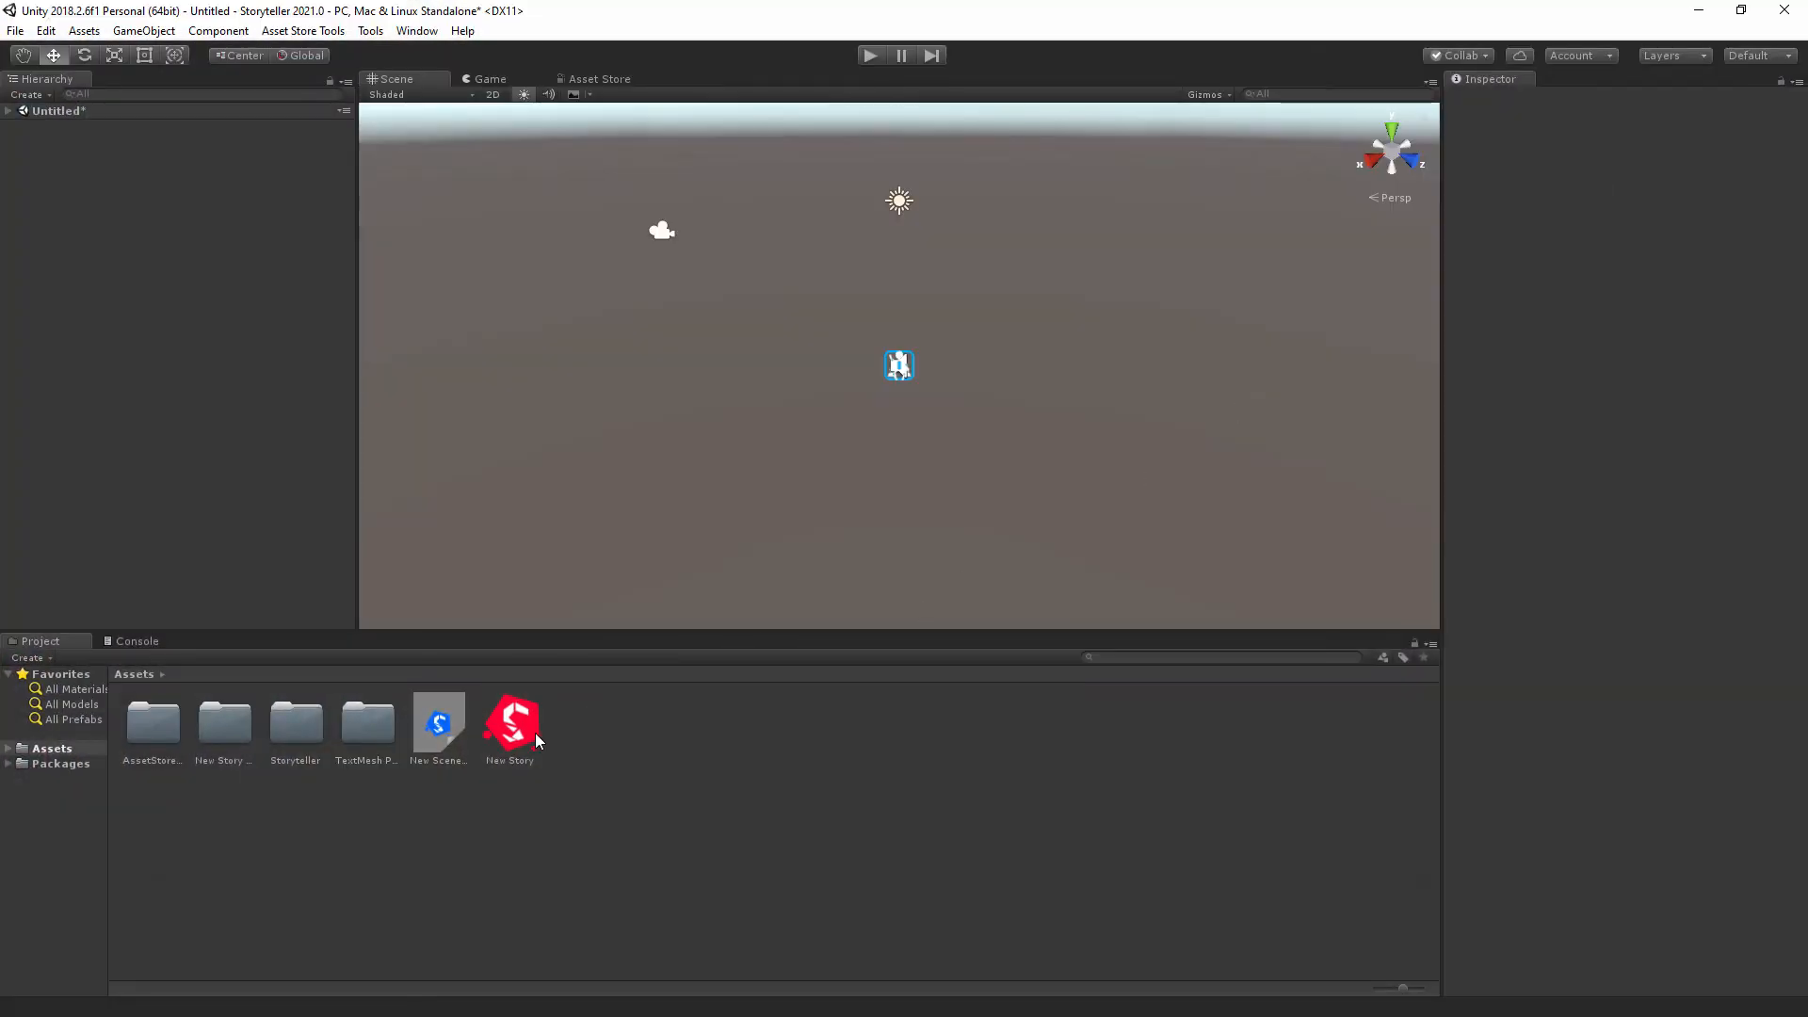
Delete the New SceneData and New Story assets together with the New Story Project Data folder.
{"action": "left_click", "coordinate": [436, 729]}
{"action": "left_click", "coordinate": [512, 730], "text": "ctrl"}
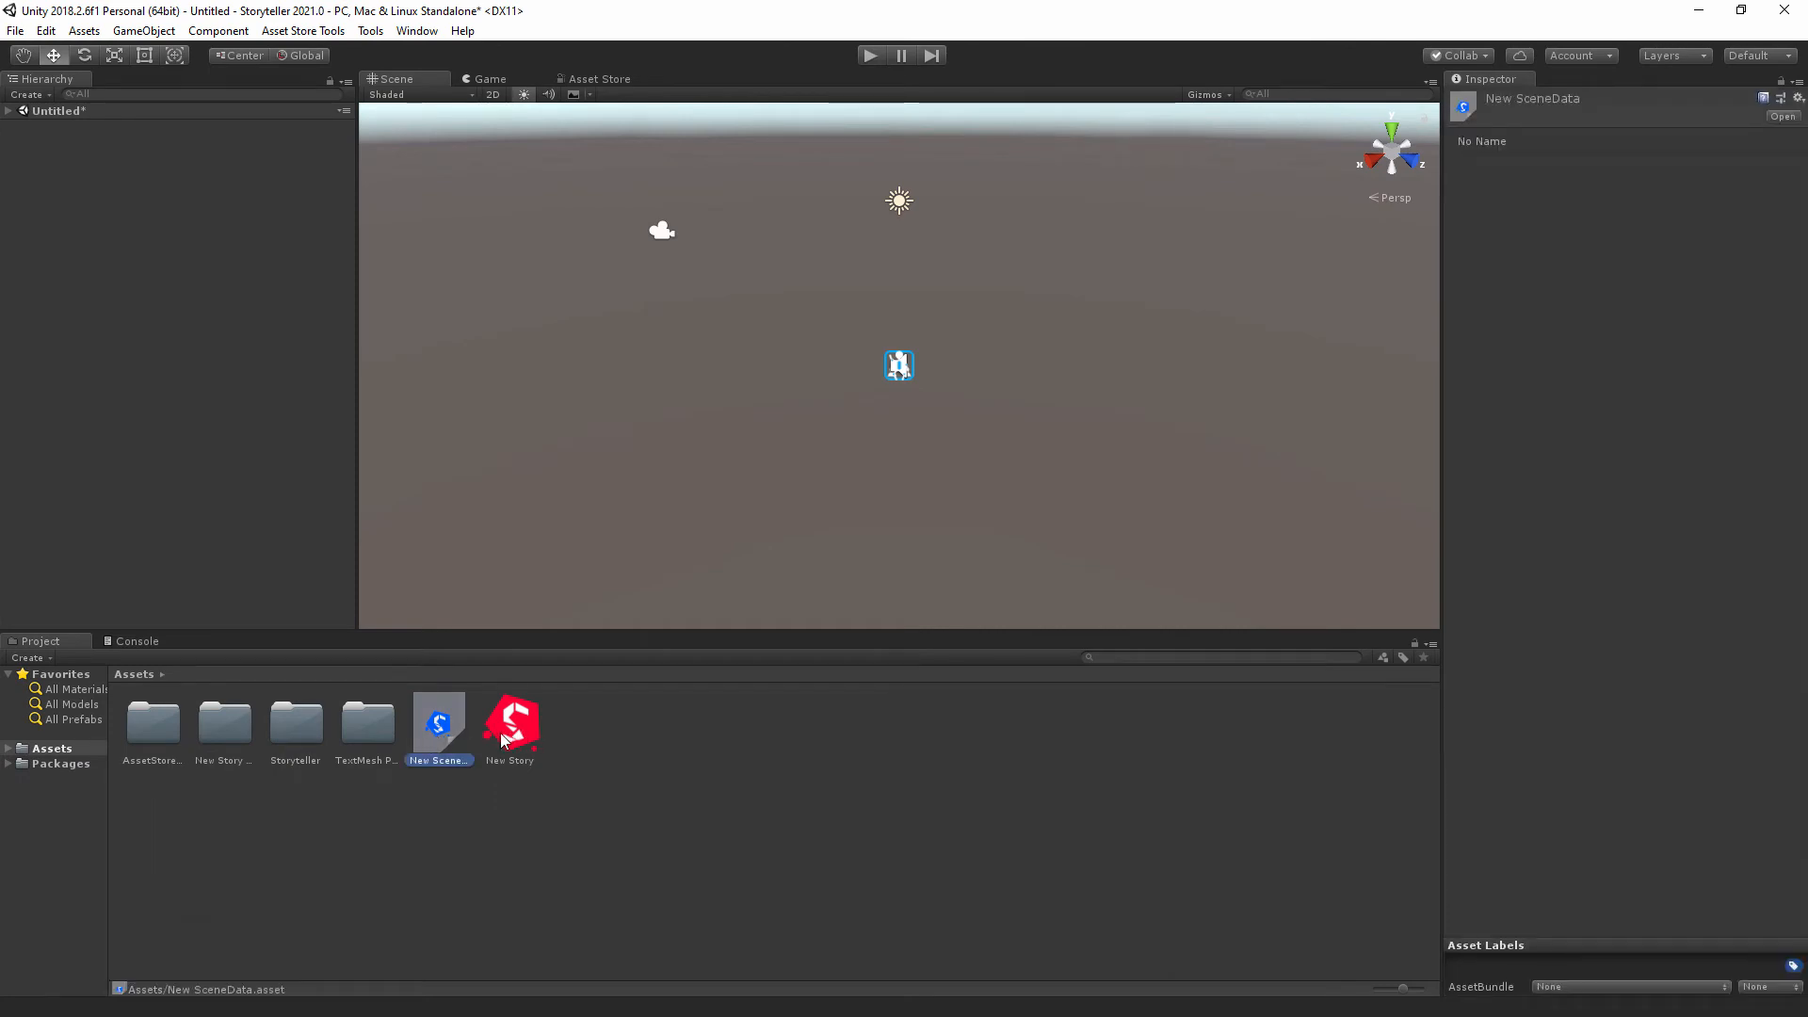
{"action": "left_click", "coordinate": [226, 743], "text": "ctrl"}
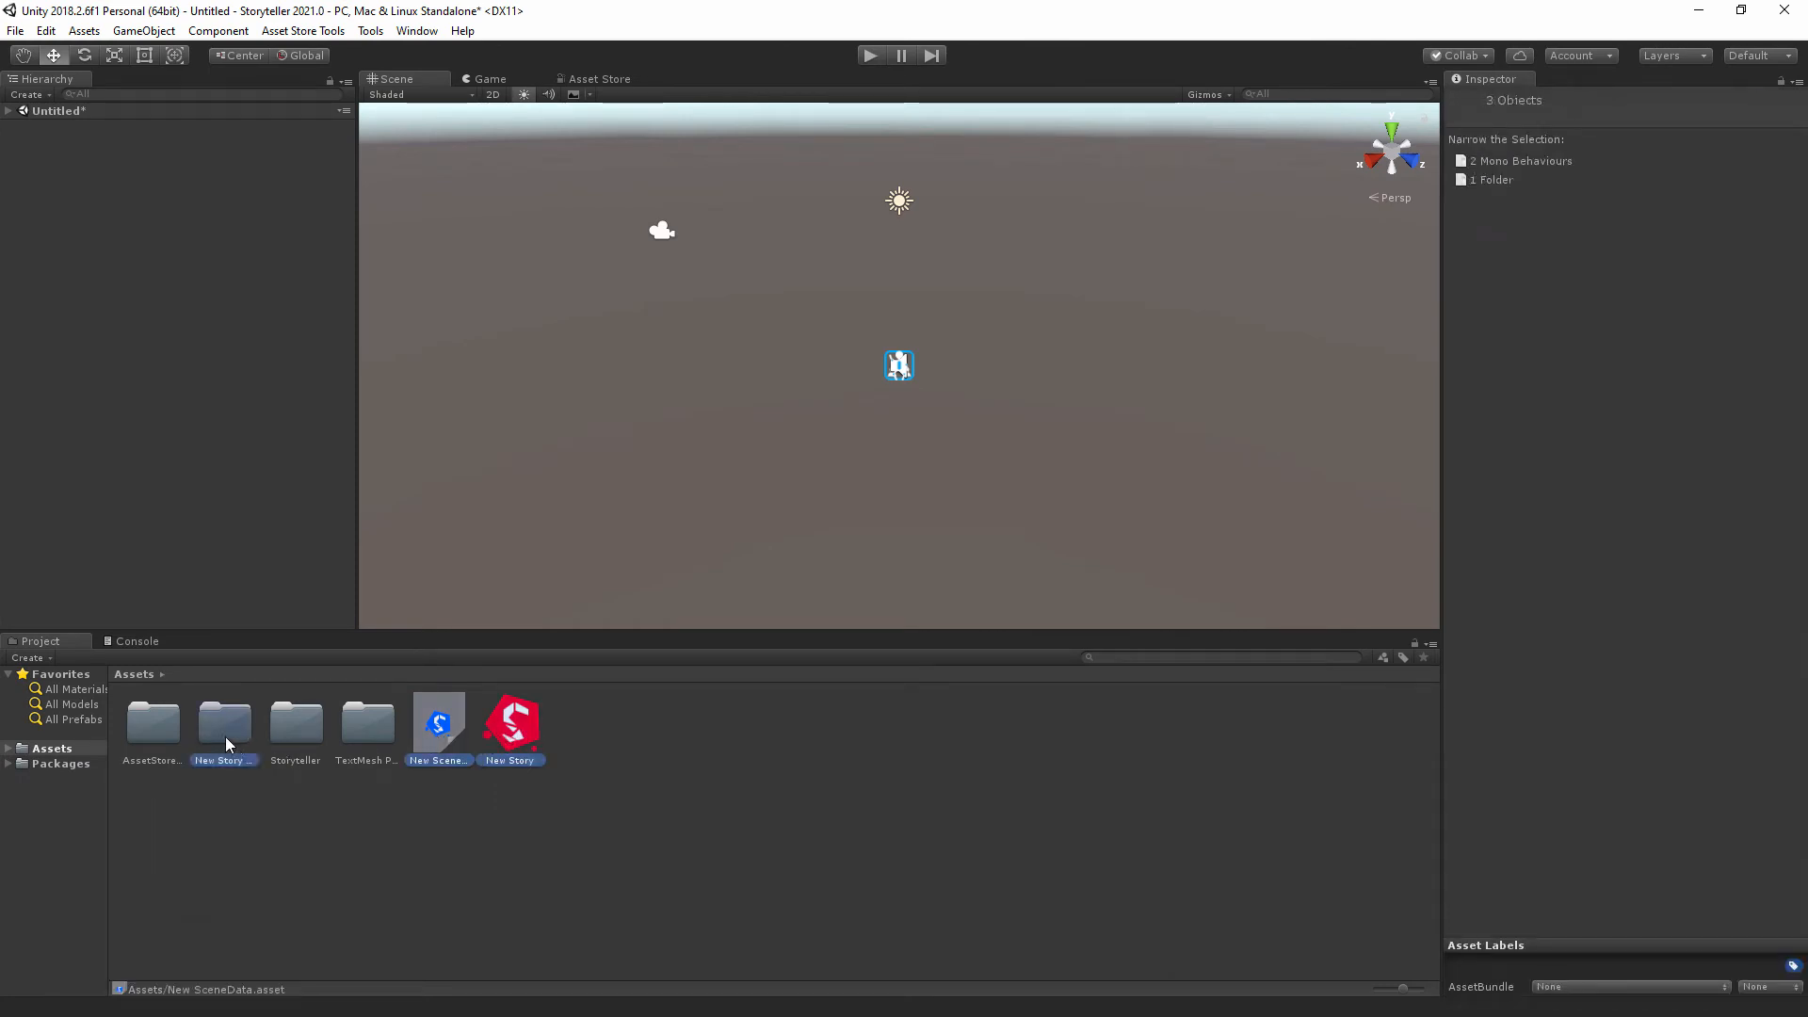
{"action": "key", "text": "Delete"}
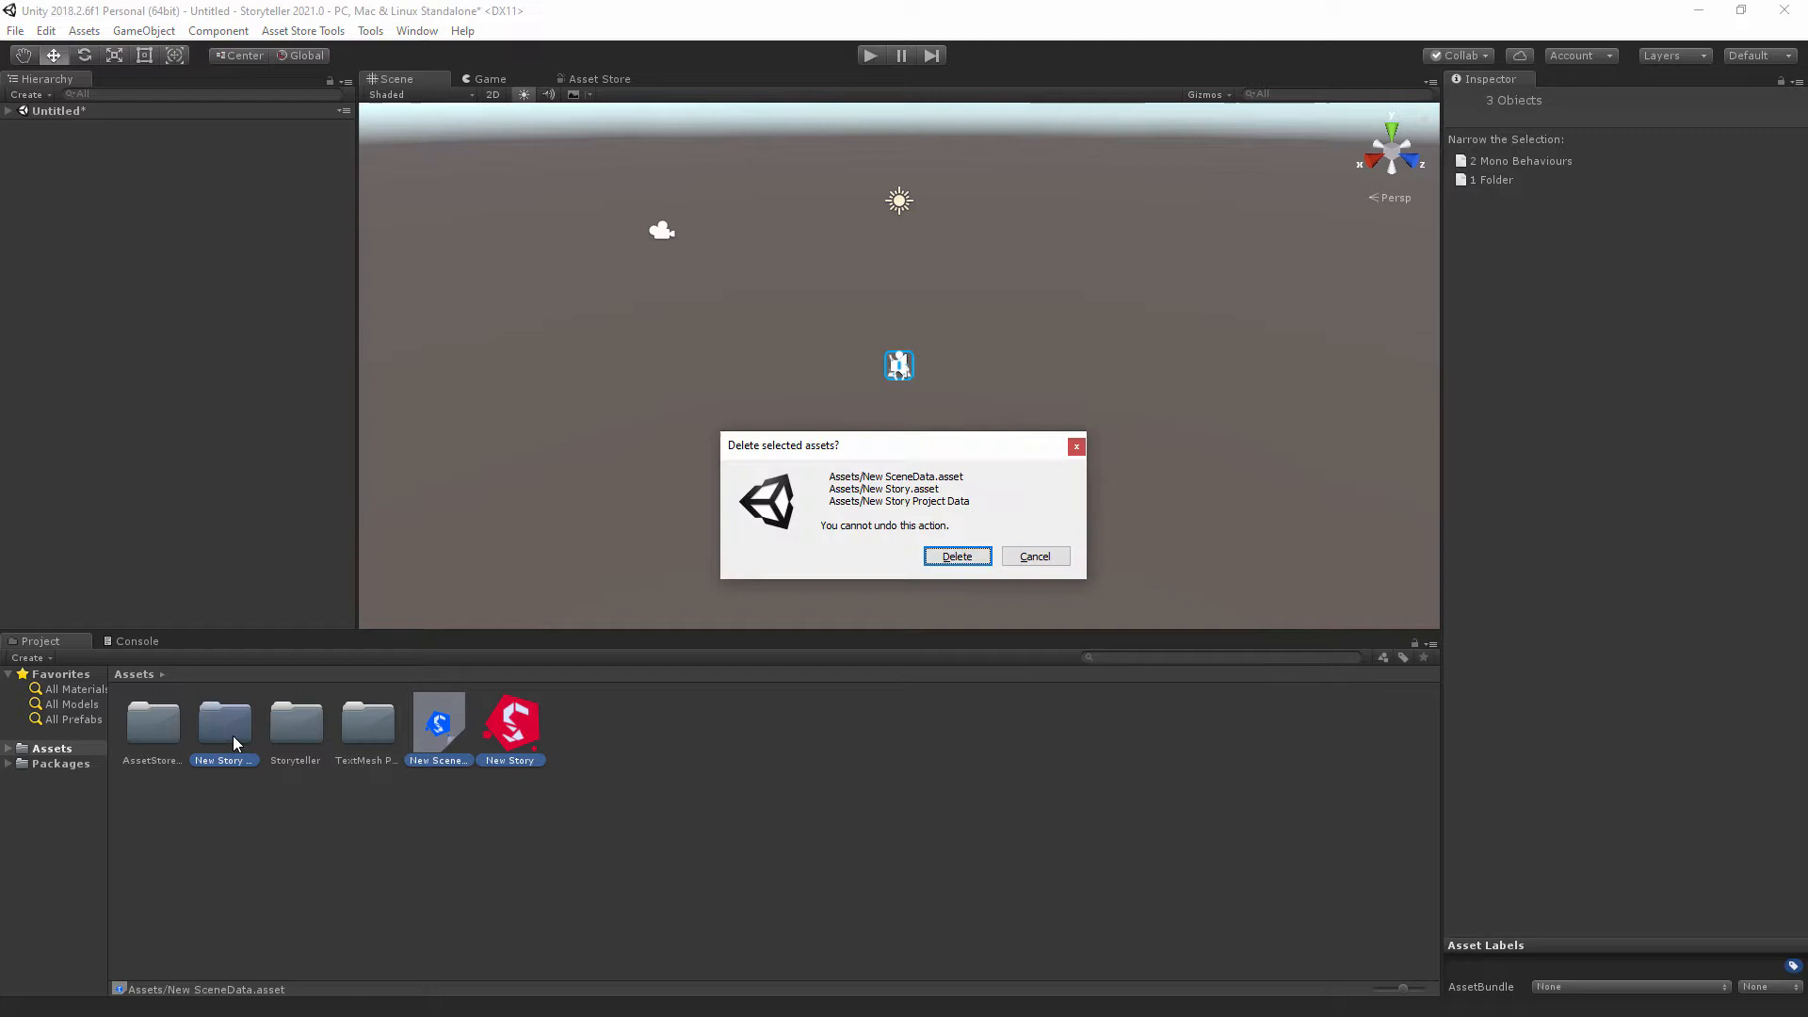
{"action": "left_click", "coordinate": [958, 554]}
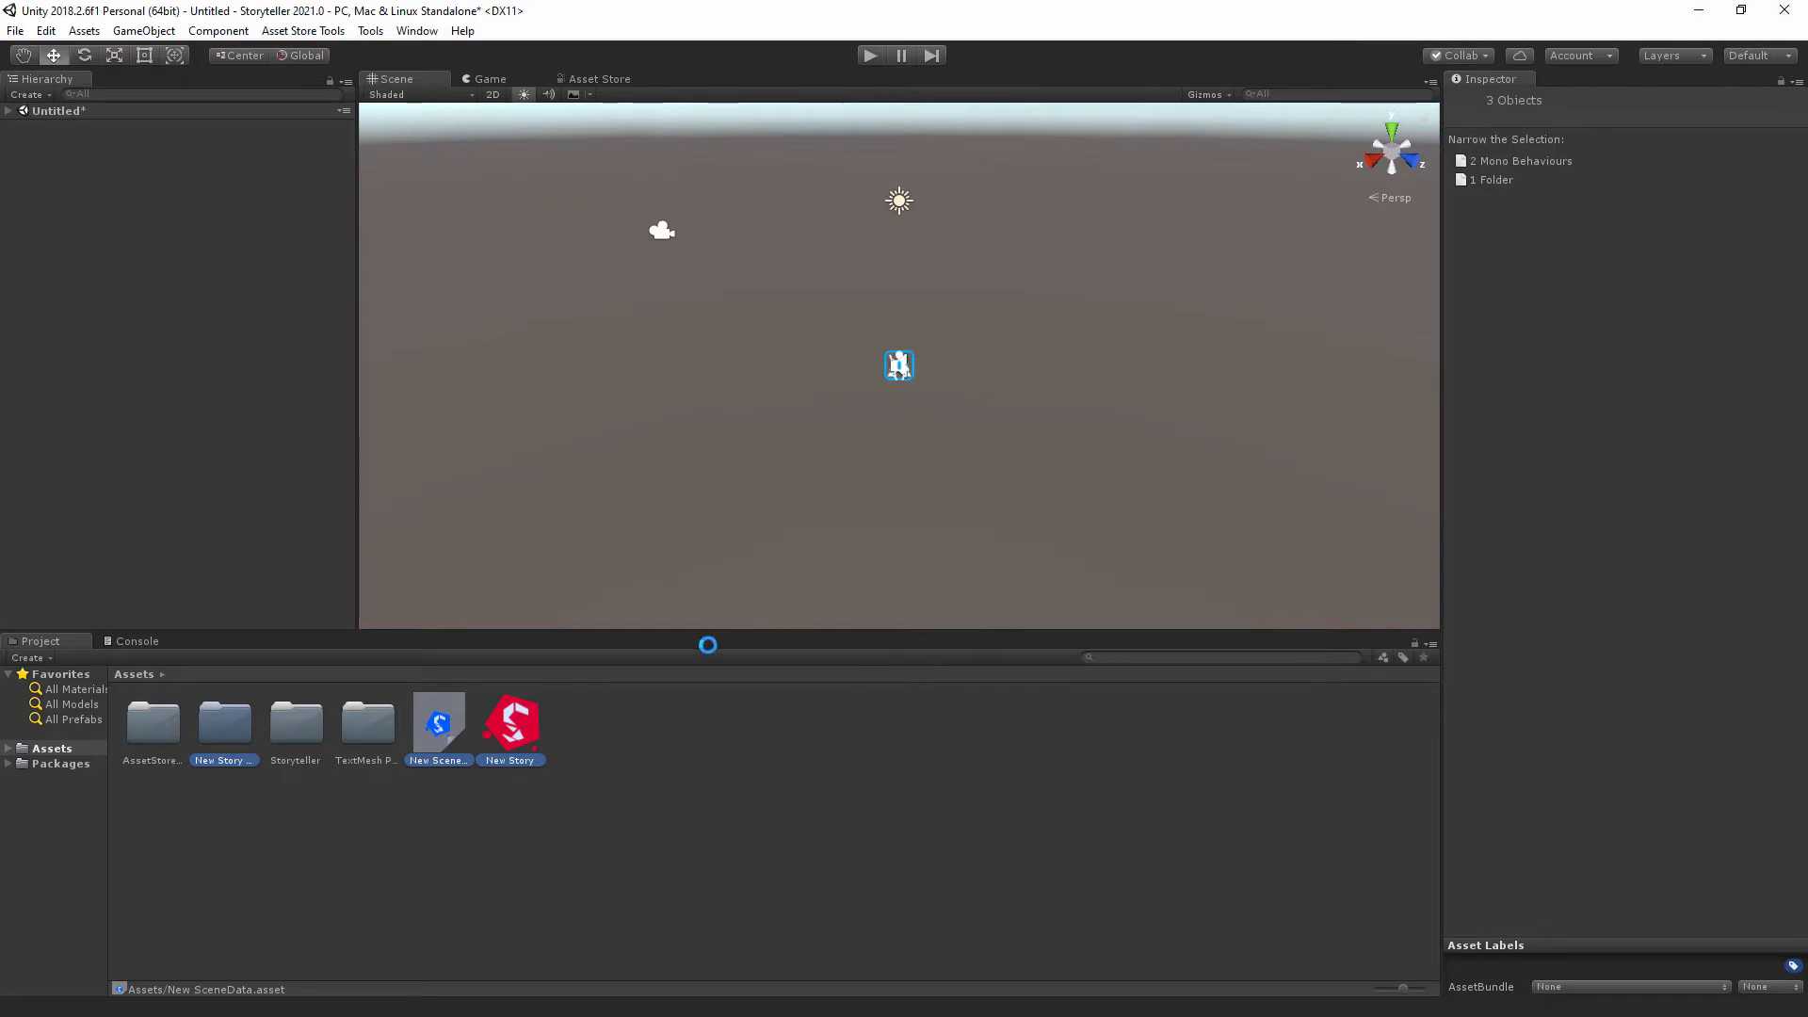
Create a new scene, discarding the changes made in the untitled one.
{"action": "left_click", "coordinate": [15, 30]}
{"action": "left_click", "coordinate": [59, 53]}
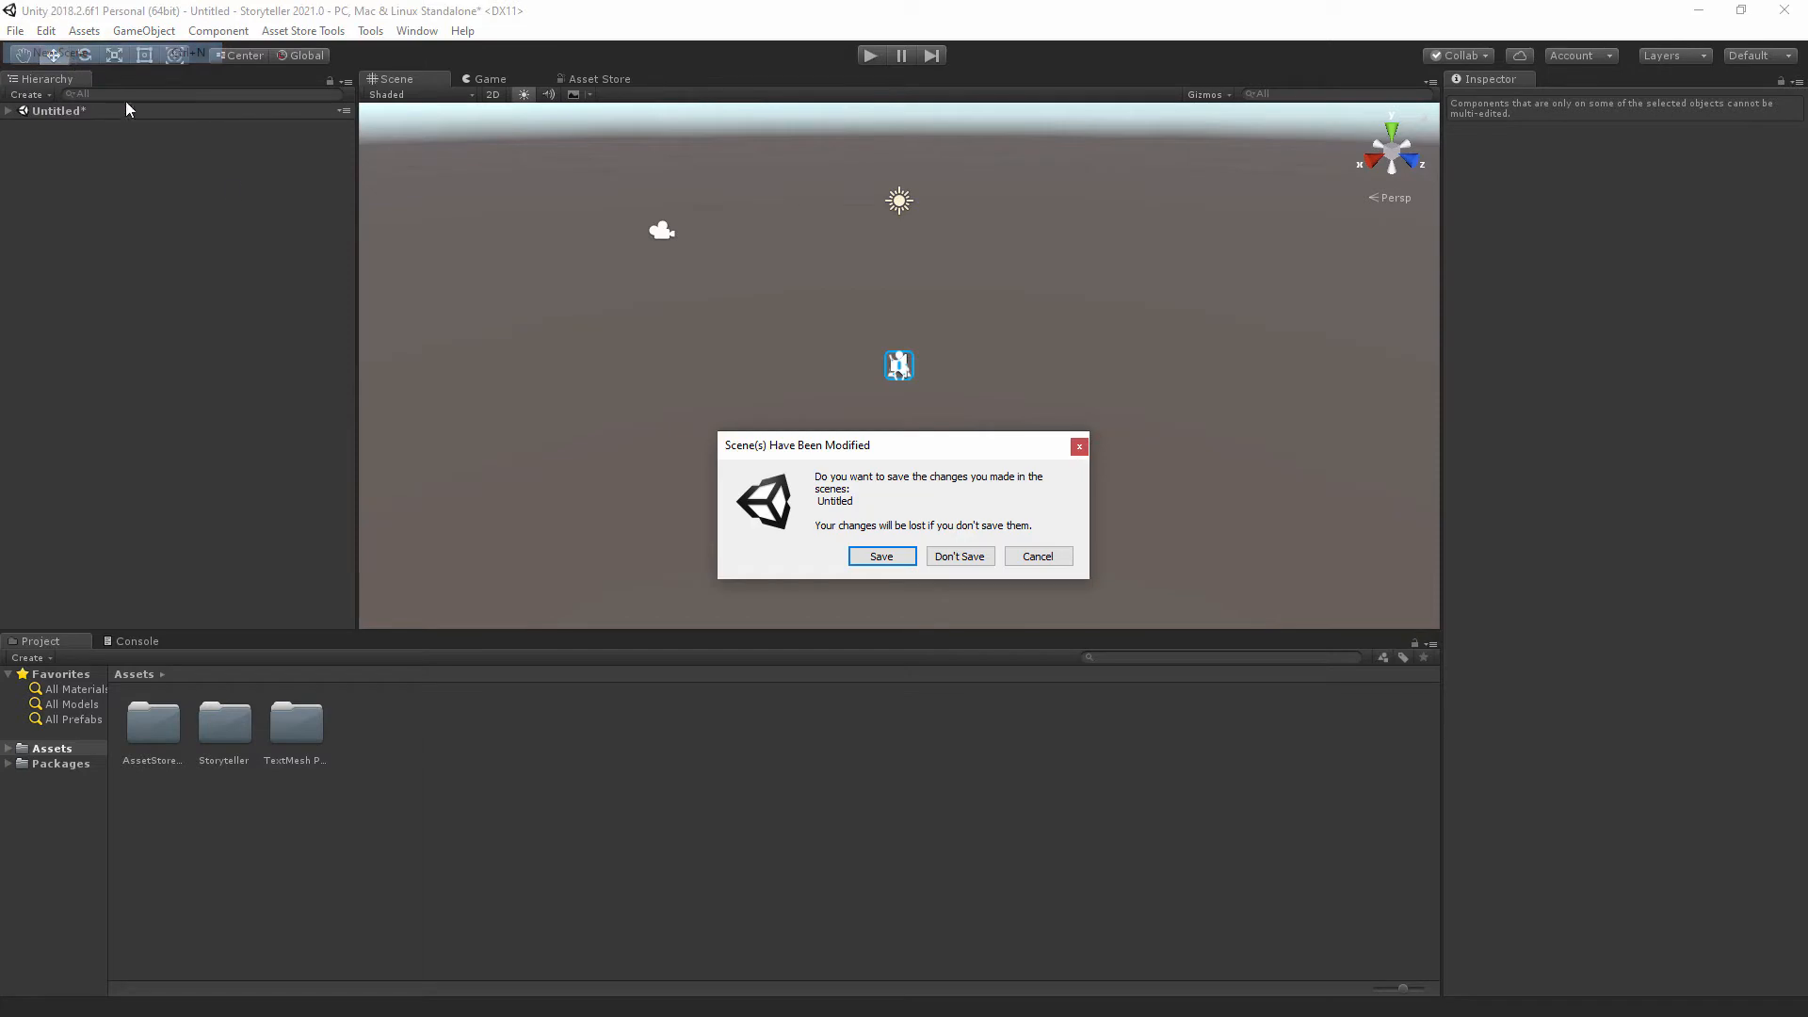
{"action": "left_click", "coordinate": [946, 557]}
Rearrange the workspace with a shorter Project panel, the Hierarchy docked beside it and a narrow Inspector left of the Scene view.
{"action": "left_click_drag", "start_coordinate": [870, 635], "coordinate": [860, 745]}
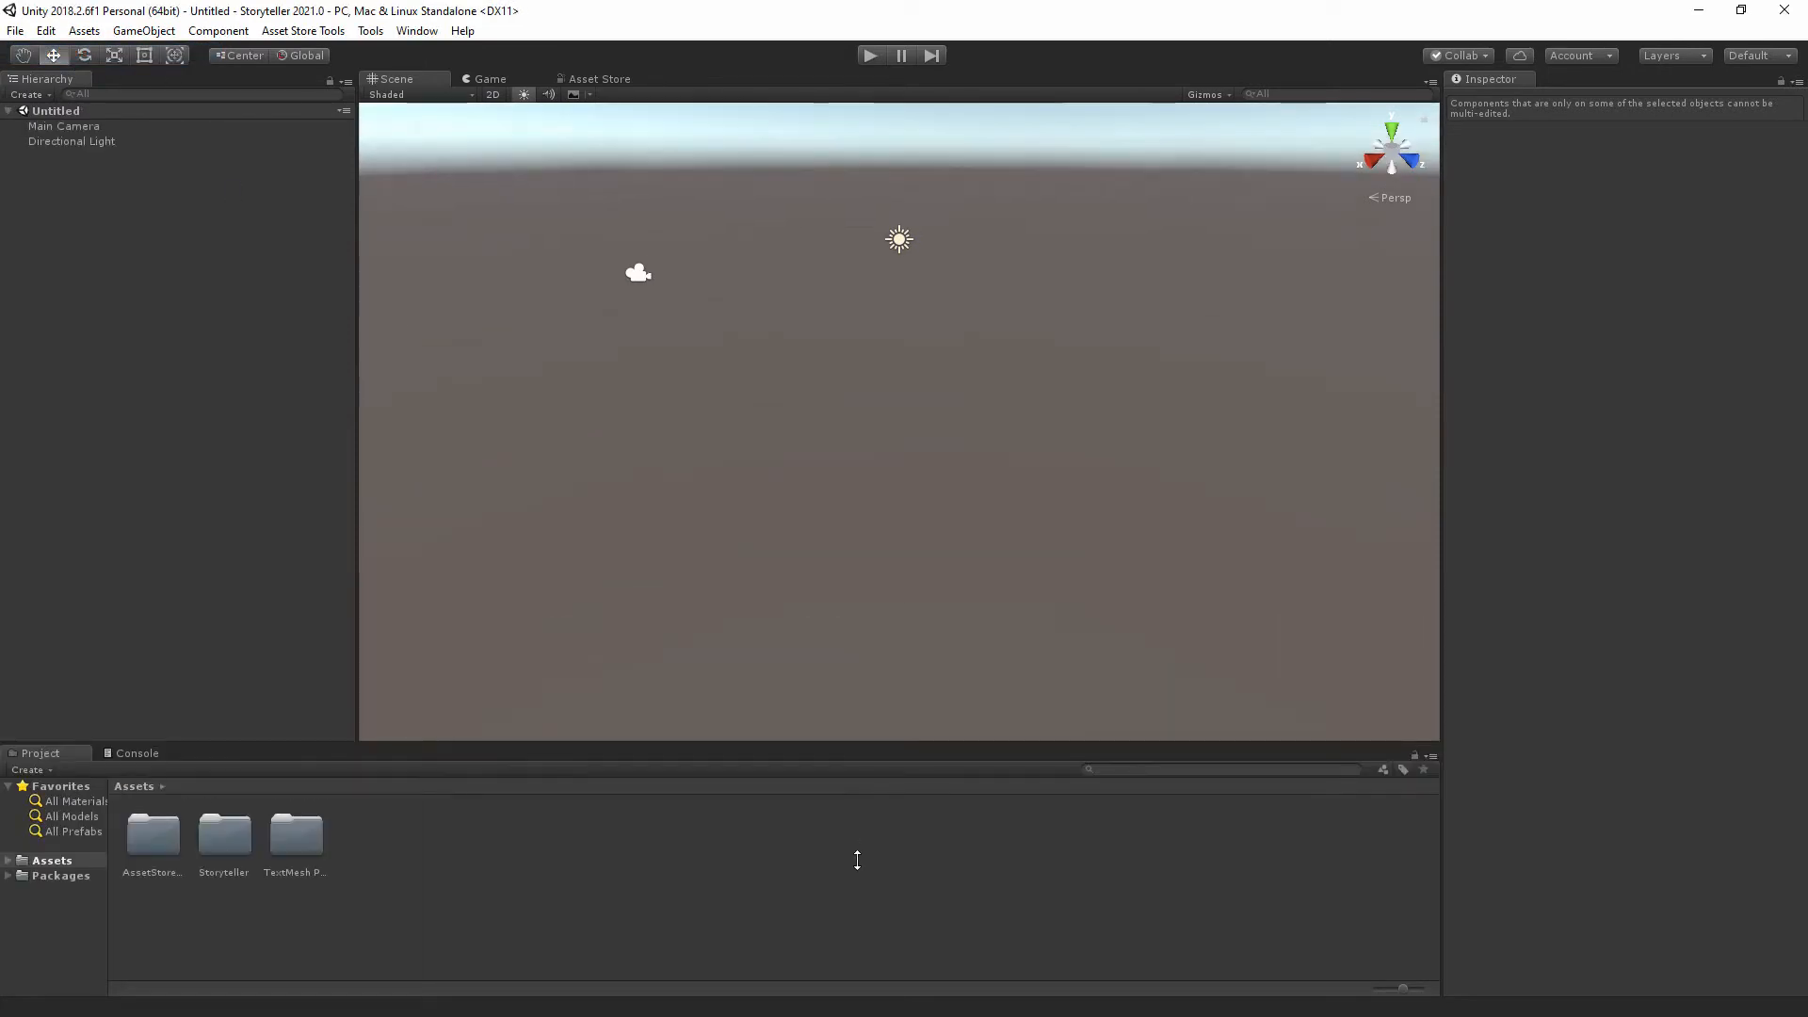
{"action": "left_click_drag", "start_coordinate": [1482, 78], "coordinate": [1713, 932]}
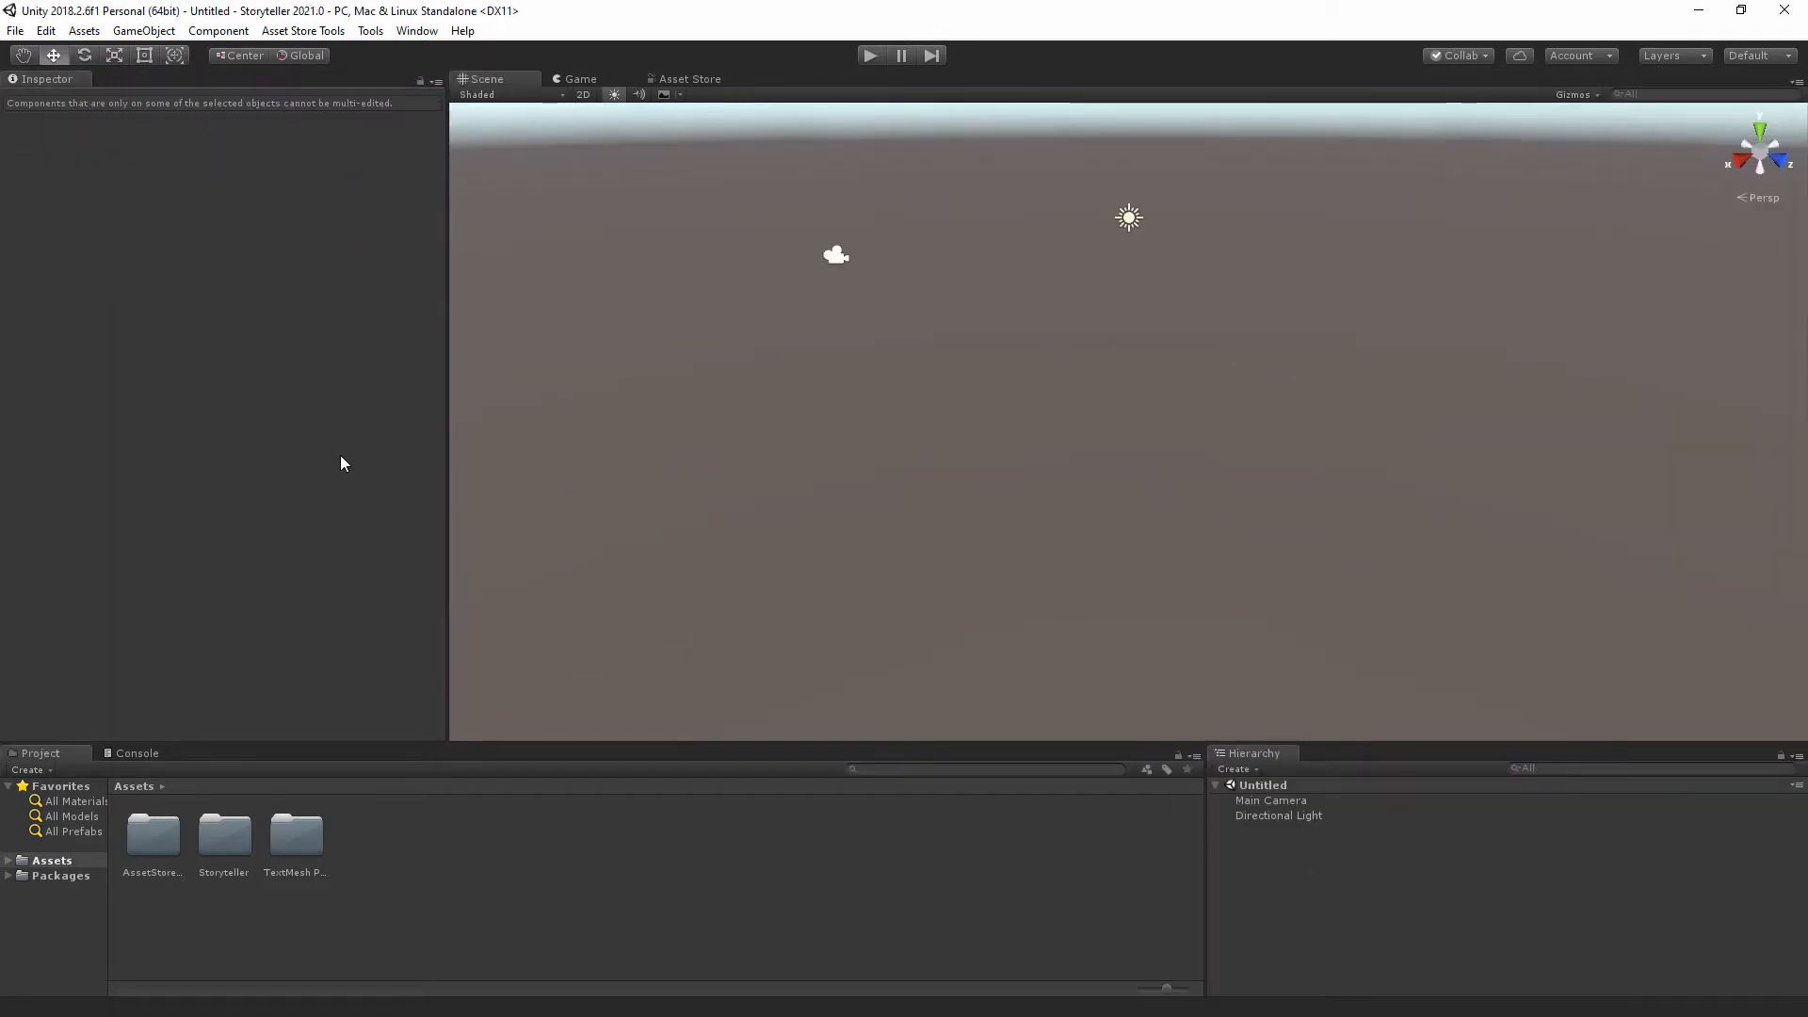
{"action": "left_click_drag", "start_coordinate": [400, 430], "coordinate": [69, 443]}
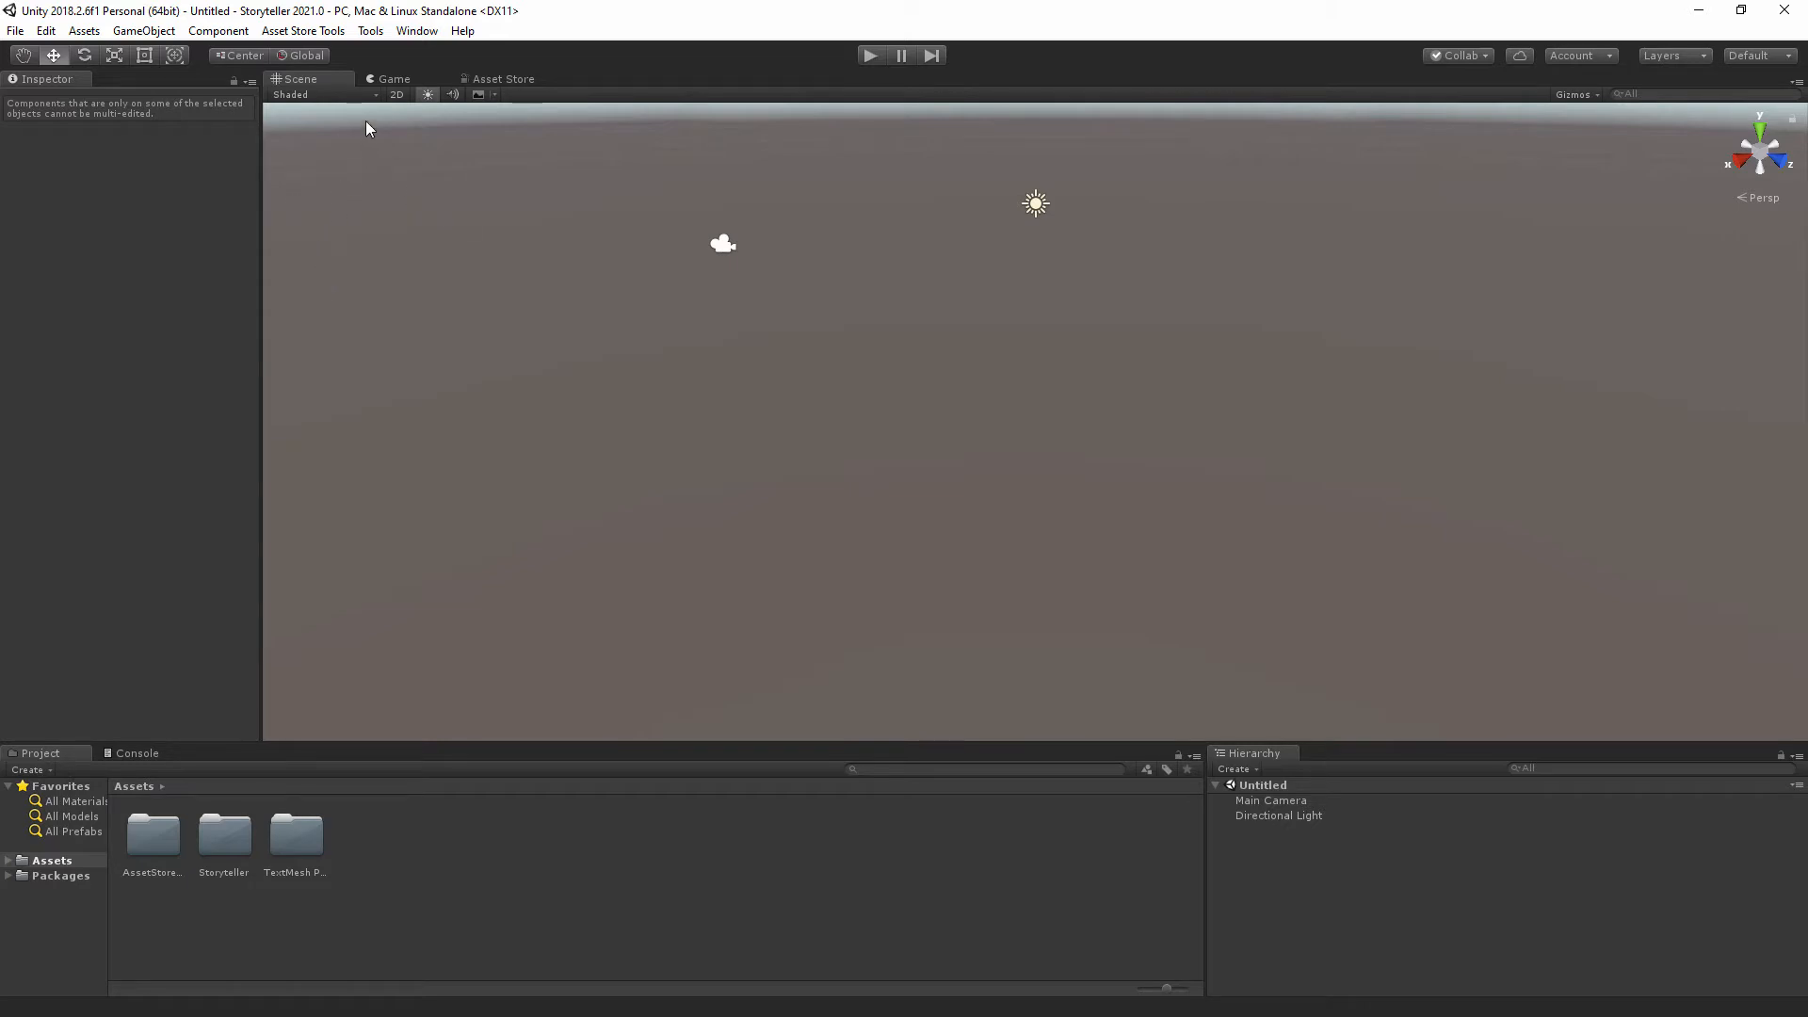
Open the Storyteller workspace and dismiss its welcome window.
{"action": "left_click", "coordinate": [370, 30]}
{"action": "left_click", "coordinate": [407, 53]}
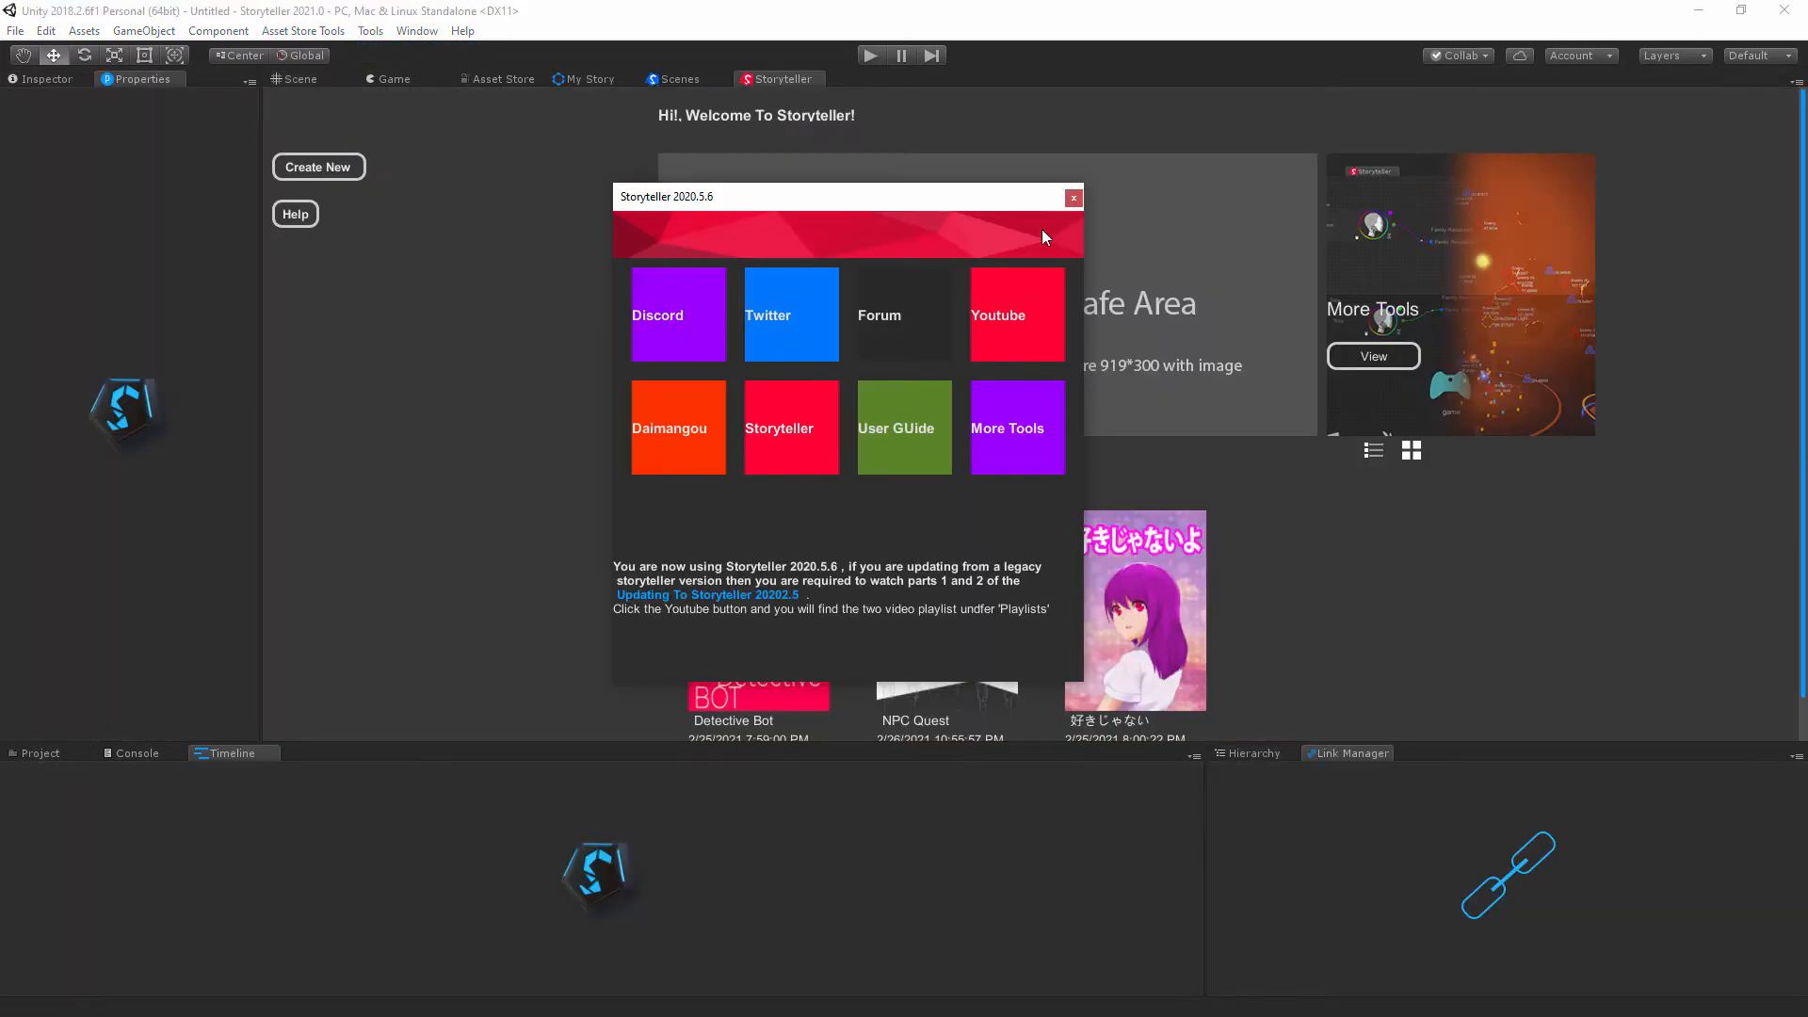
{"action": "left_click", "coordinate": [1074, 198]}
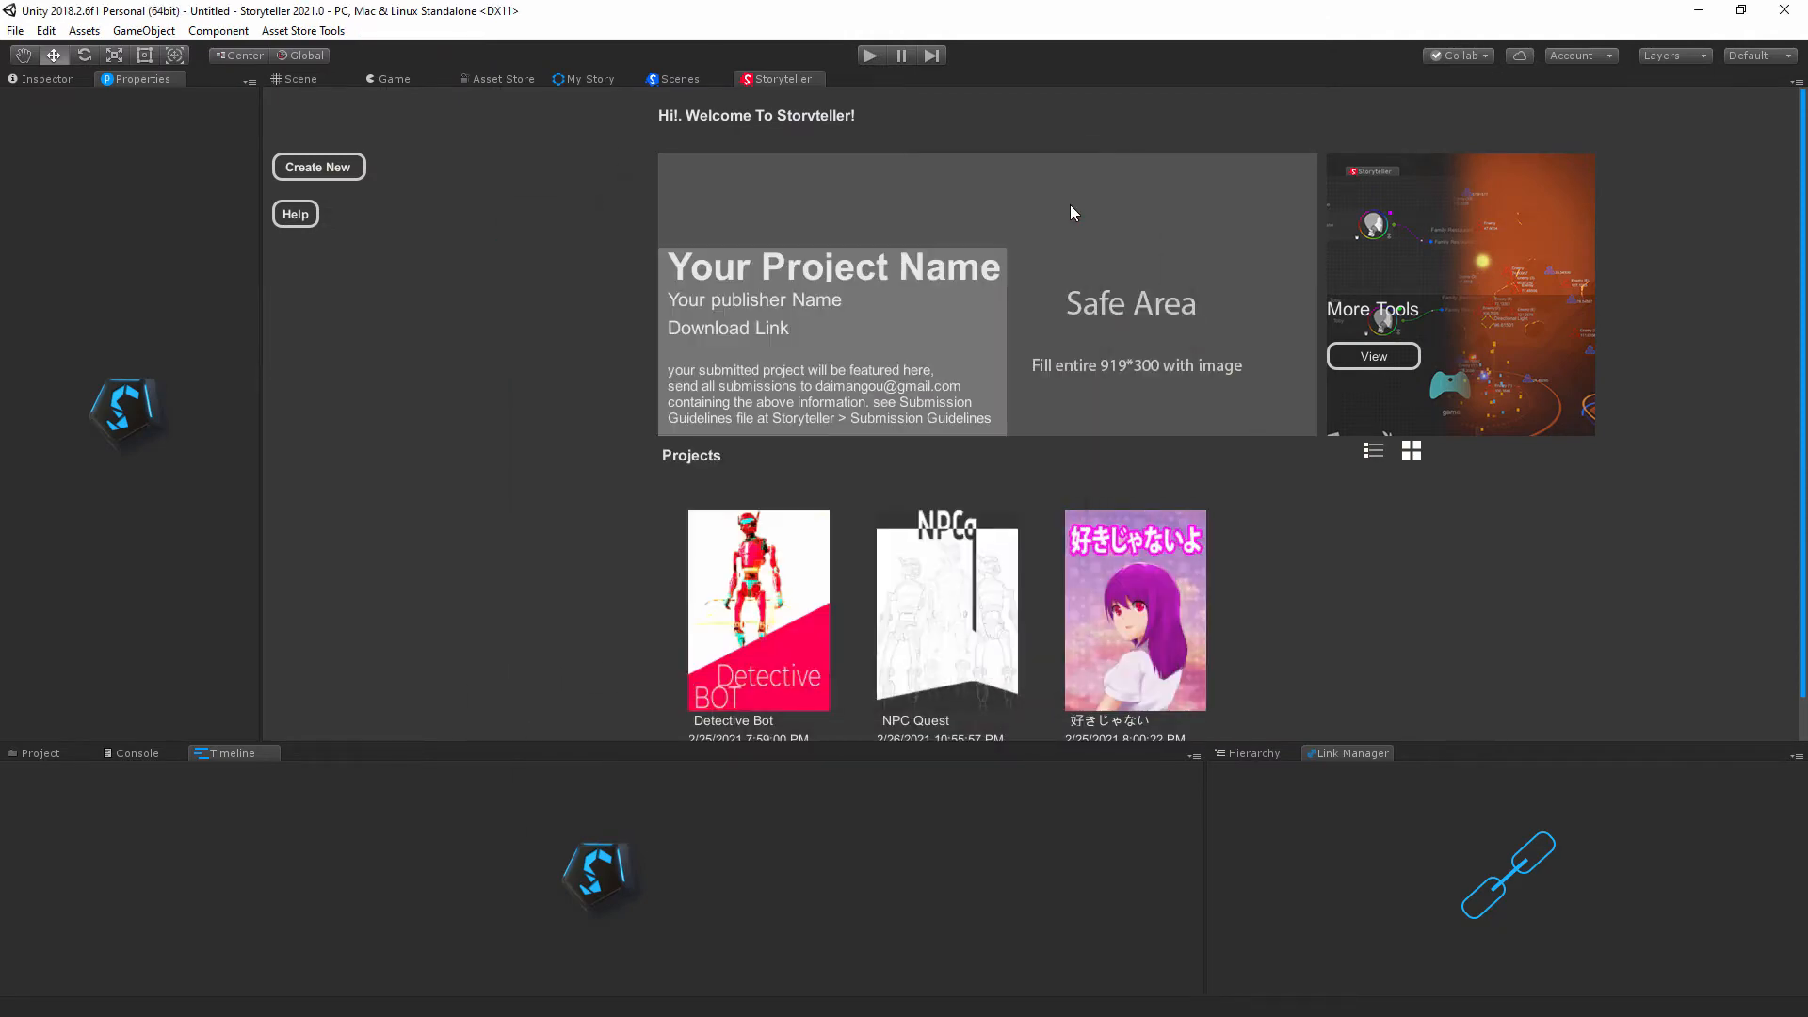
Examine the start page and its sample projects, comparing the list view with the grid view.
{"action": "scroll", "coordinate": [1079, 447], "scroll_direction": "down", "scroll_amount": 1}
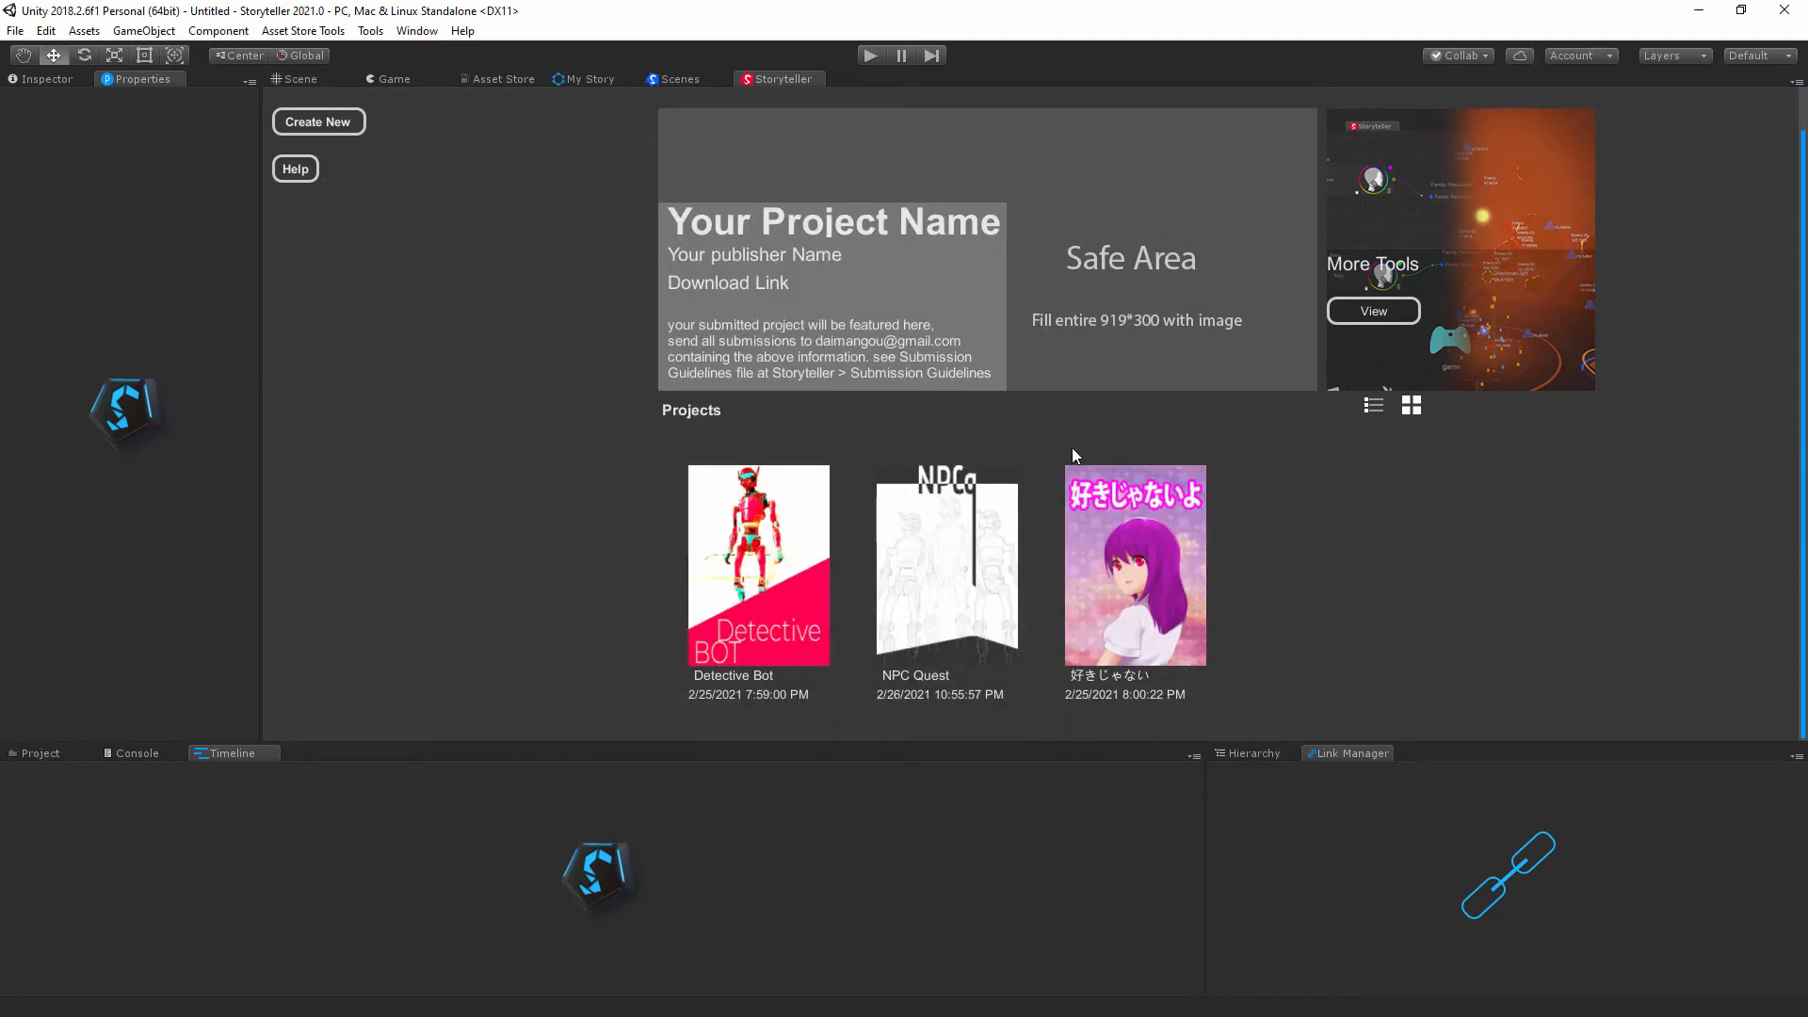
{"action": "scroll", "coordinate": [1072, 449], "scroll_direction": "up", "scroll_amount": 1}
{"action": "scroll", "coordinate": [1217, 503], "scroll_direction": "down", "scroll_amount": 1}
{"action": "scroll", "coordinate": [922, 390], "scroll_direction": "up", "scroll_amount": 1}
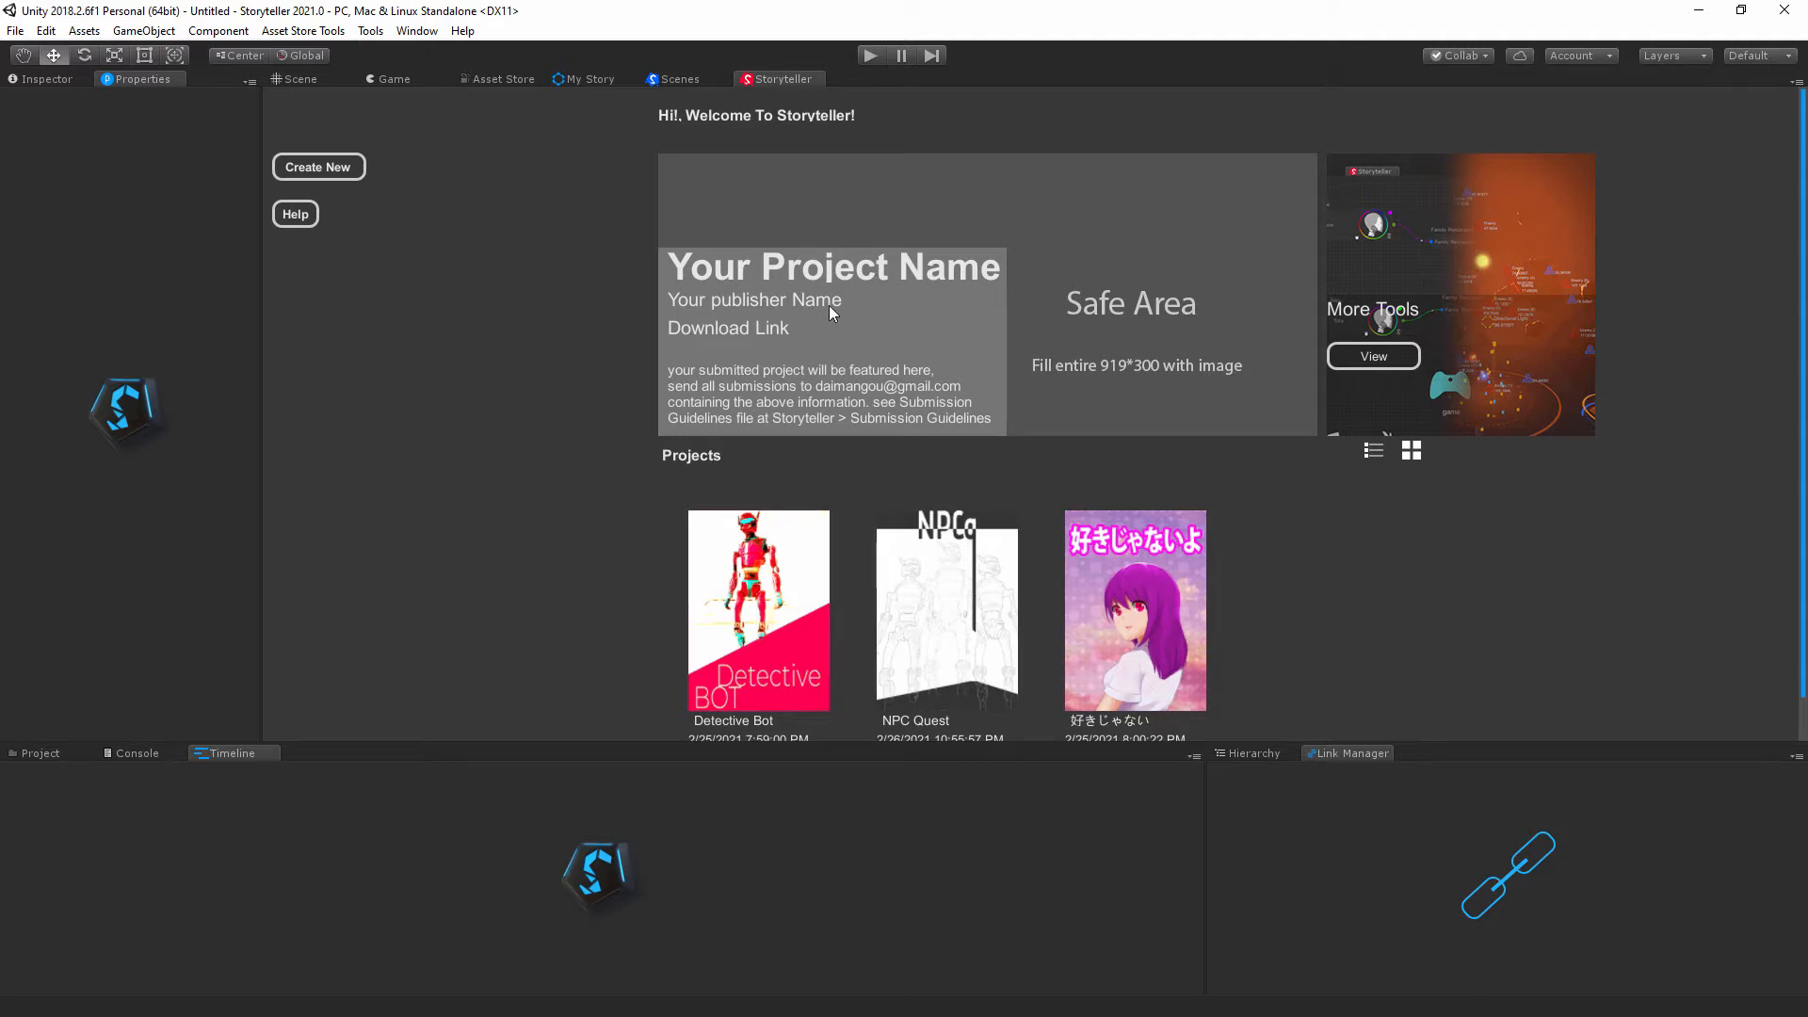
{"action": "scroll", "coordinate": [848, 301], "scroll_direction": "down", "scroll_amount": 1}
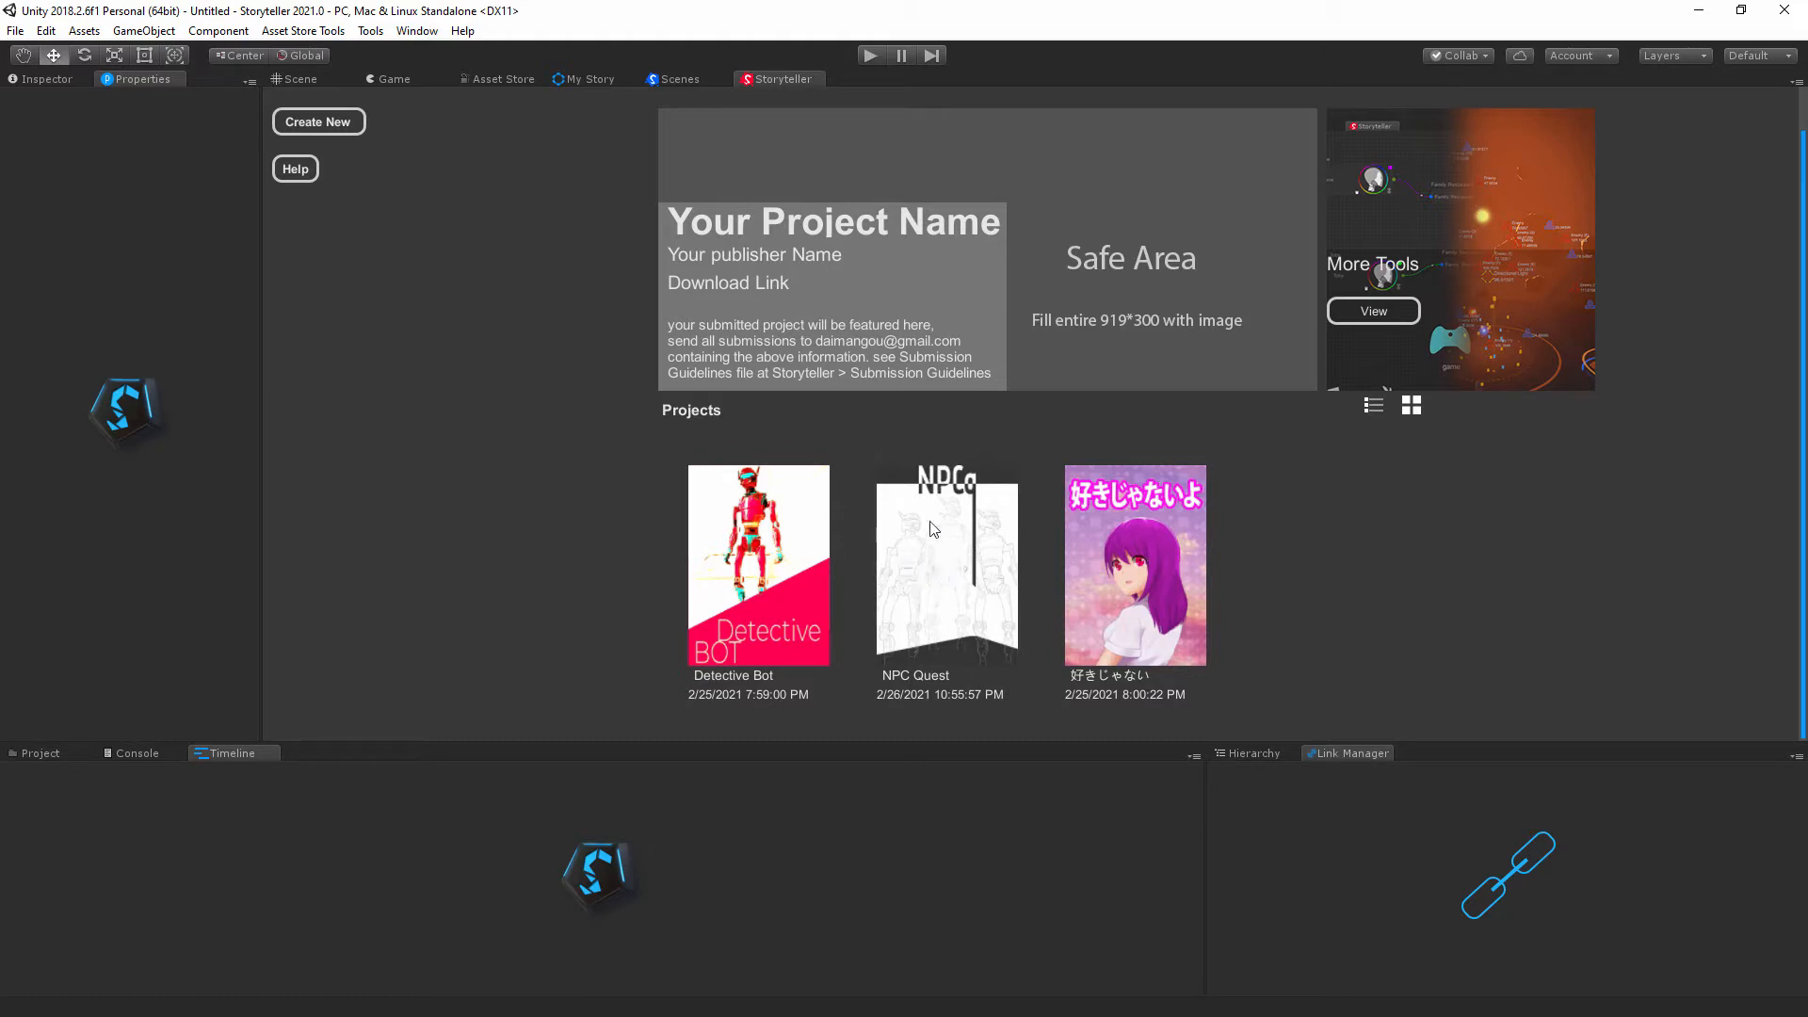
{"action": "left_click", "coordinate": [1364, 414]}
{"action": "left_click", "coordinate": [1418, 453]}
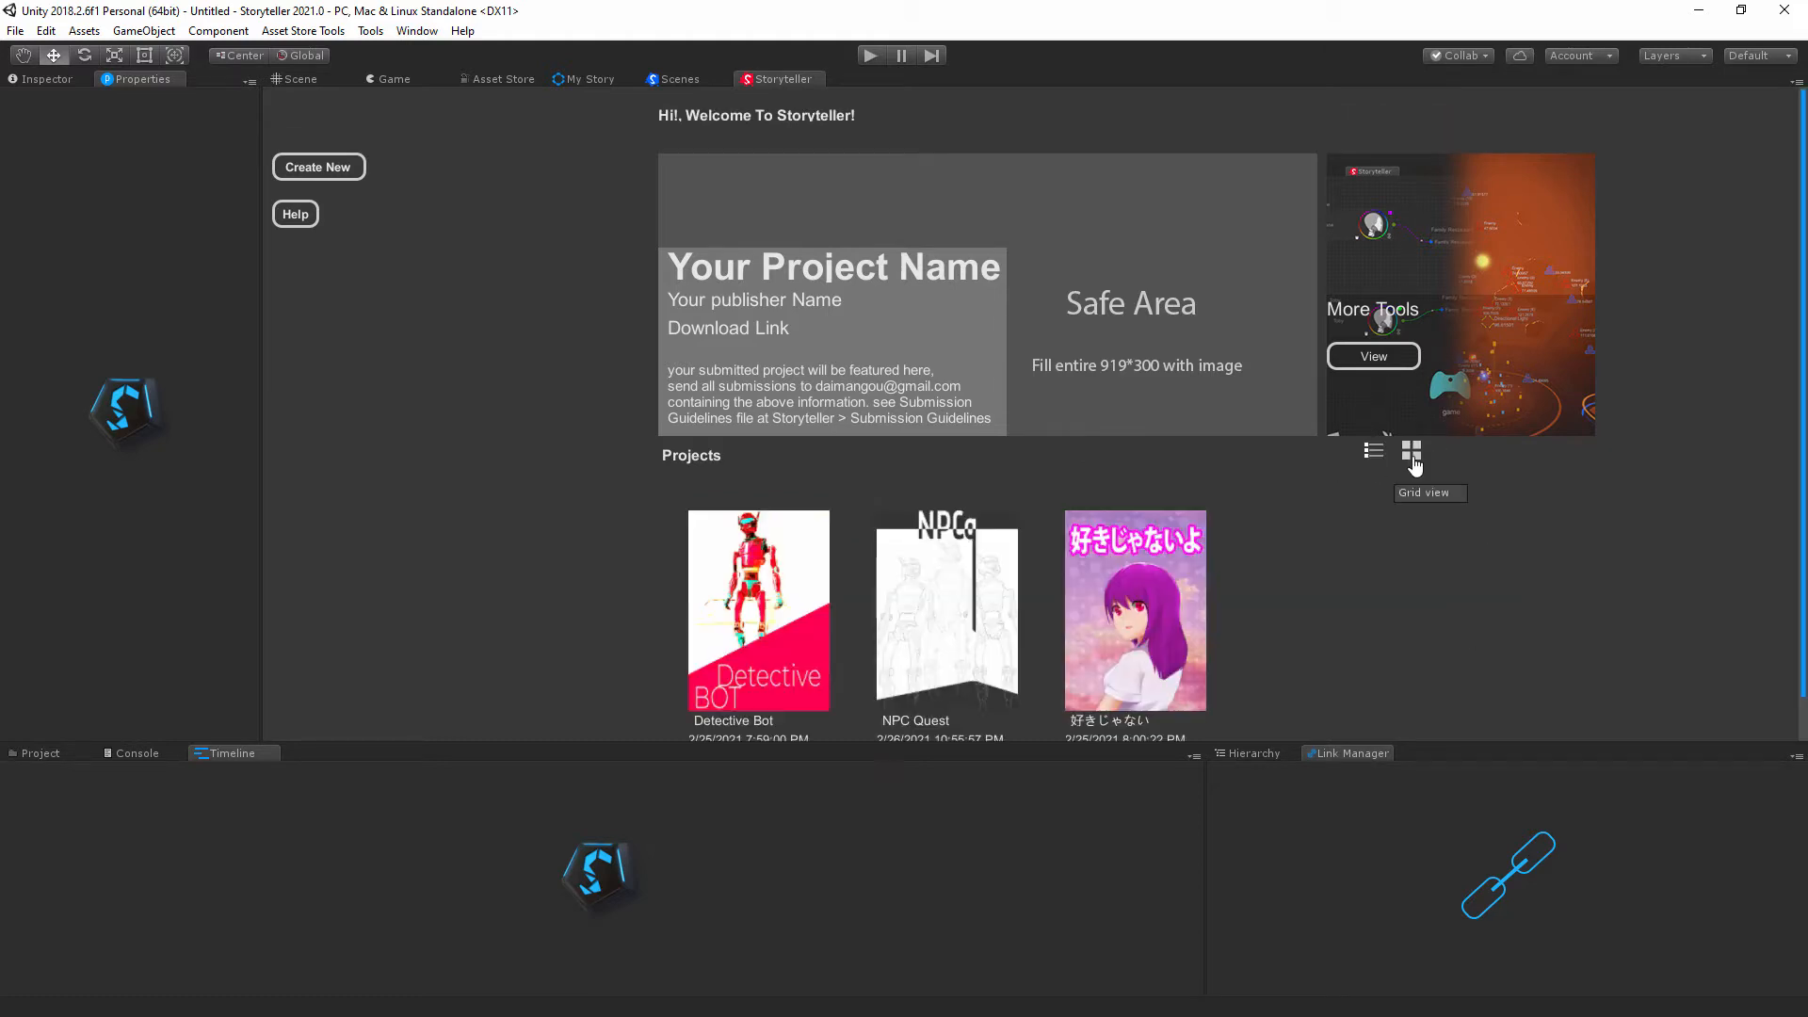
{"action": "left_click", "coordinate": [1373, 450]}
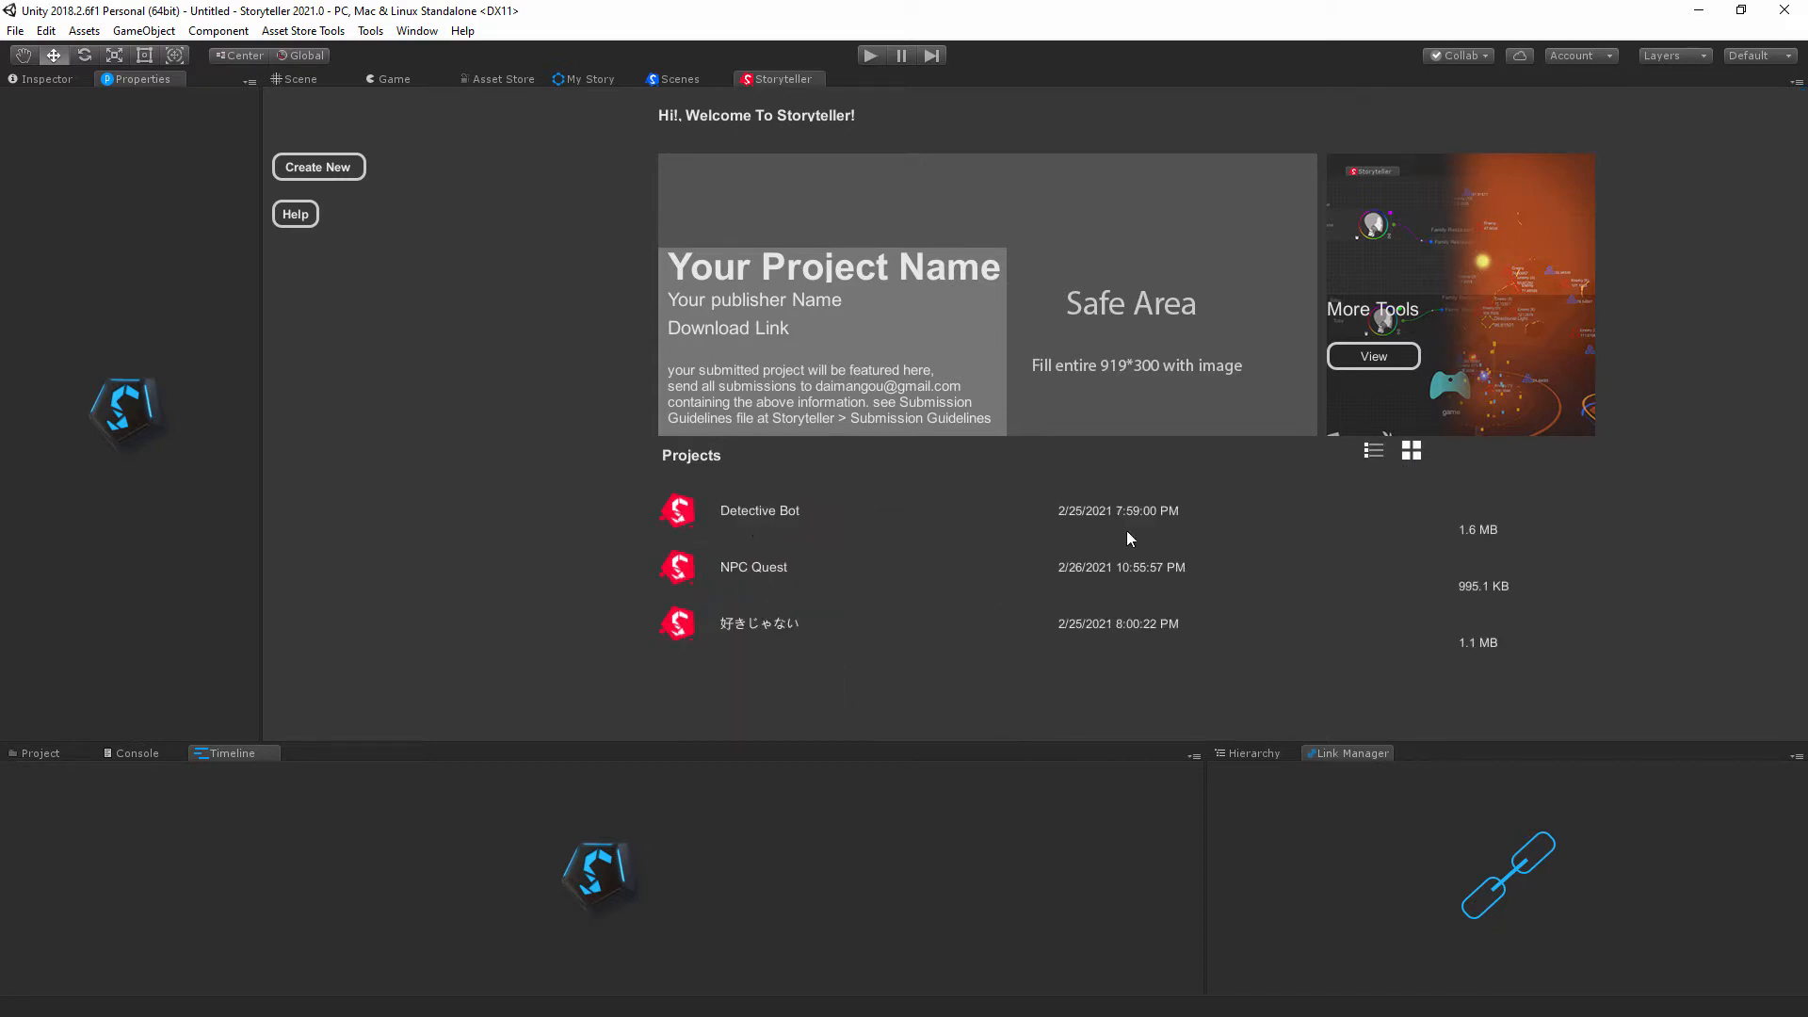
{"action": "left_click", "coordinate": [1410, 452]}
{"action": "scroll", "coordinate": [825, 639], "scroll_direction": "down", "scroll_amount": 1}
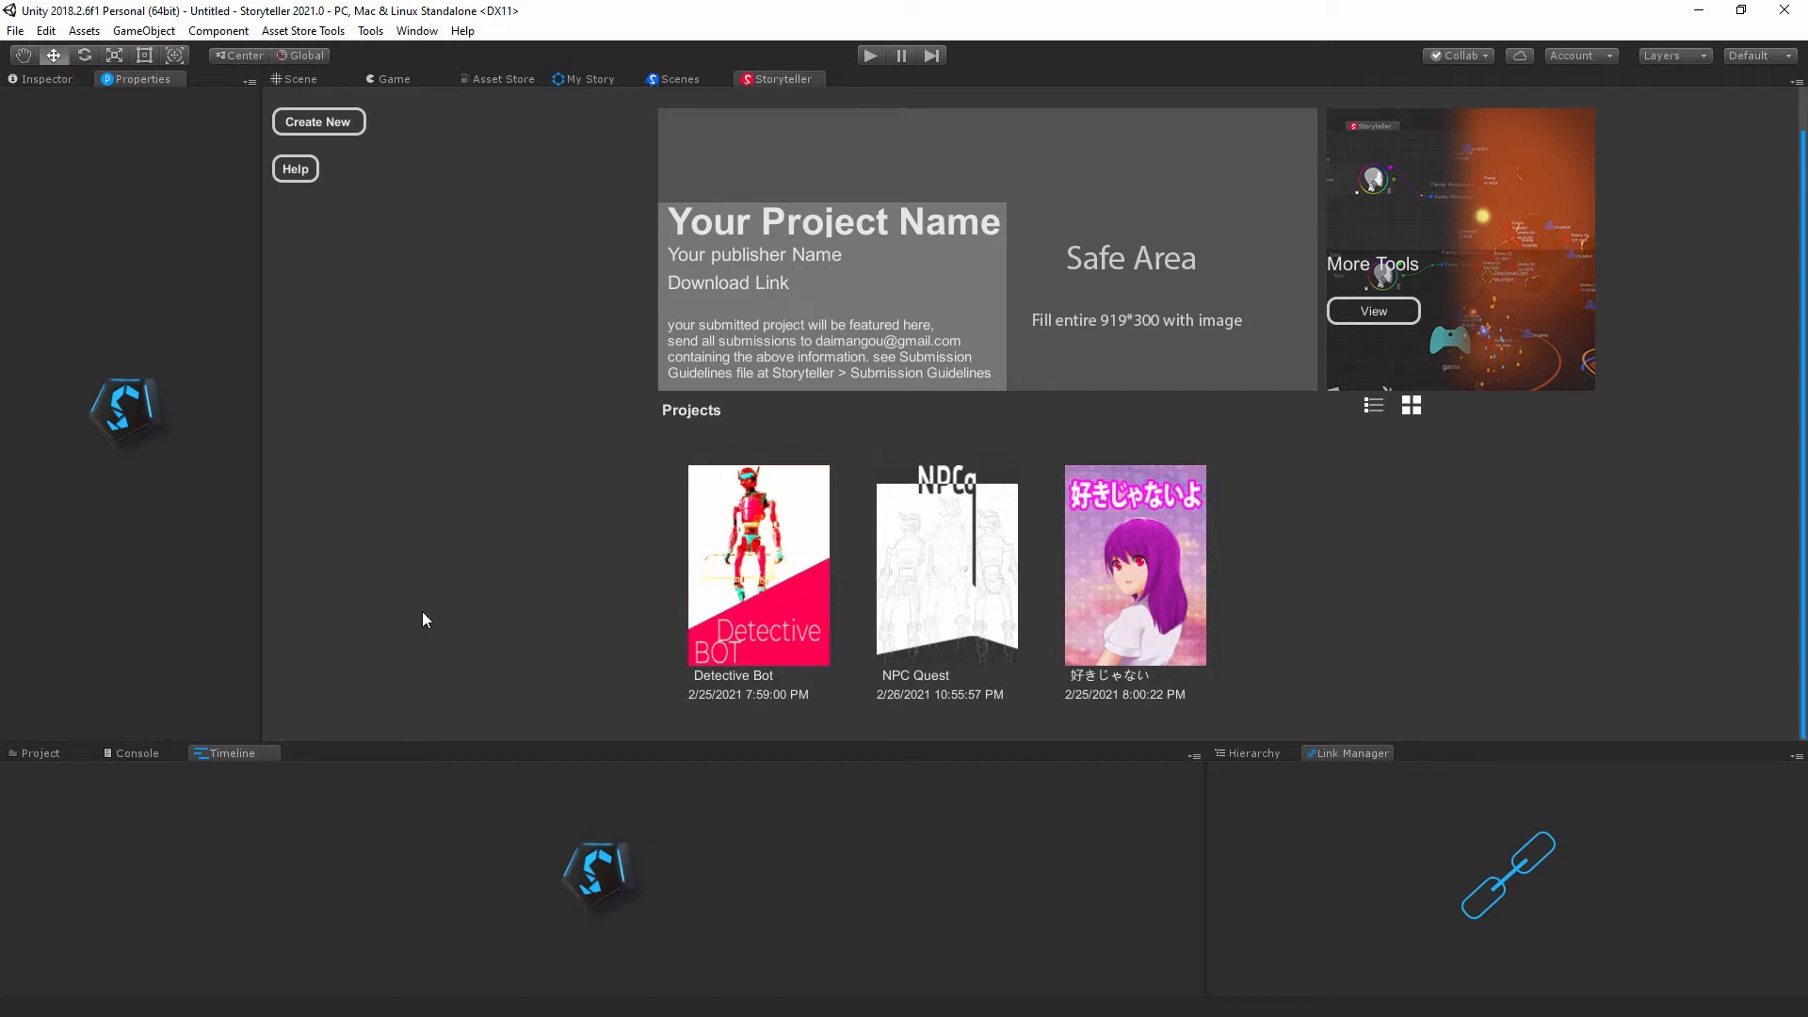
Show the project assets, start creating a new Text story and choose Microphone (2- Samson Meteor Mic) for recording.
{"action": "left_click", "coordinate": [47, 752]}
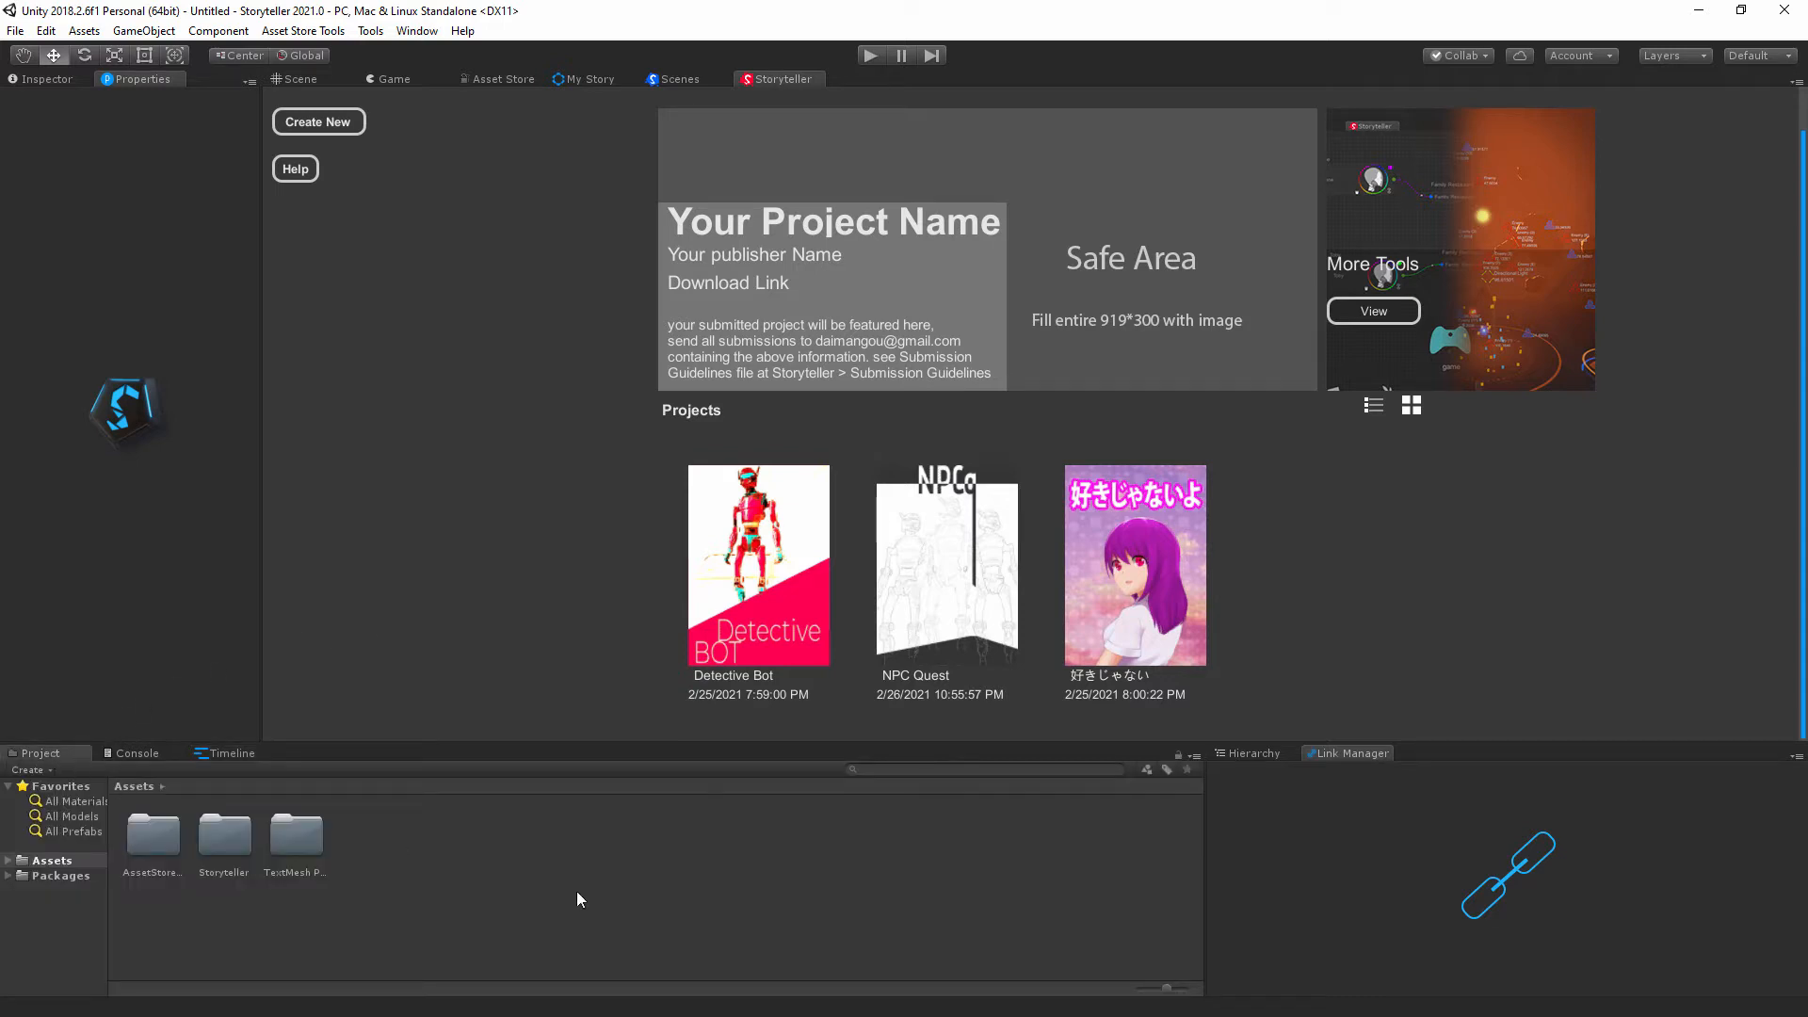
{"action": "left_click", "coordinate": [335, 124]}
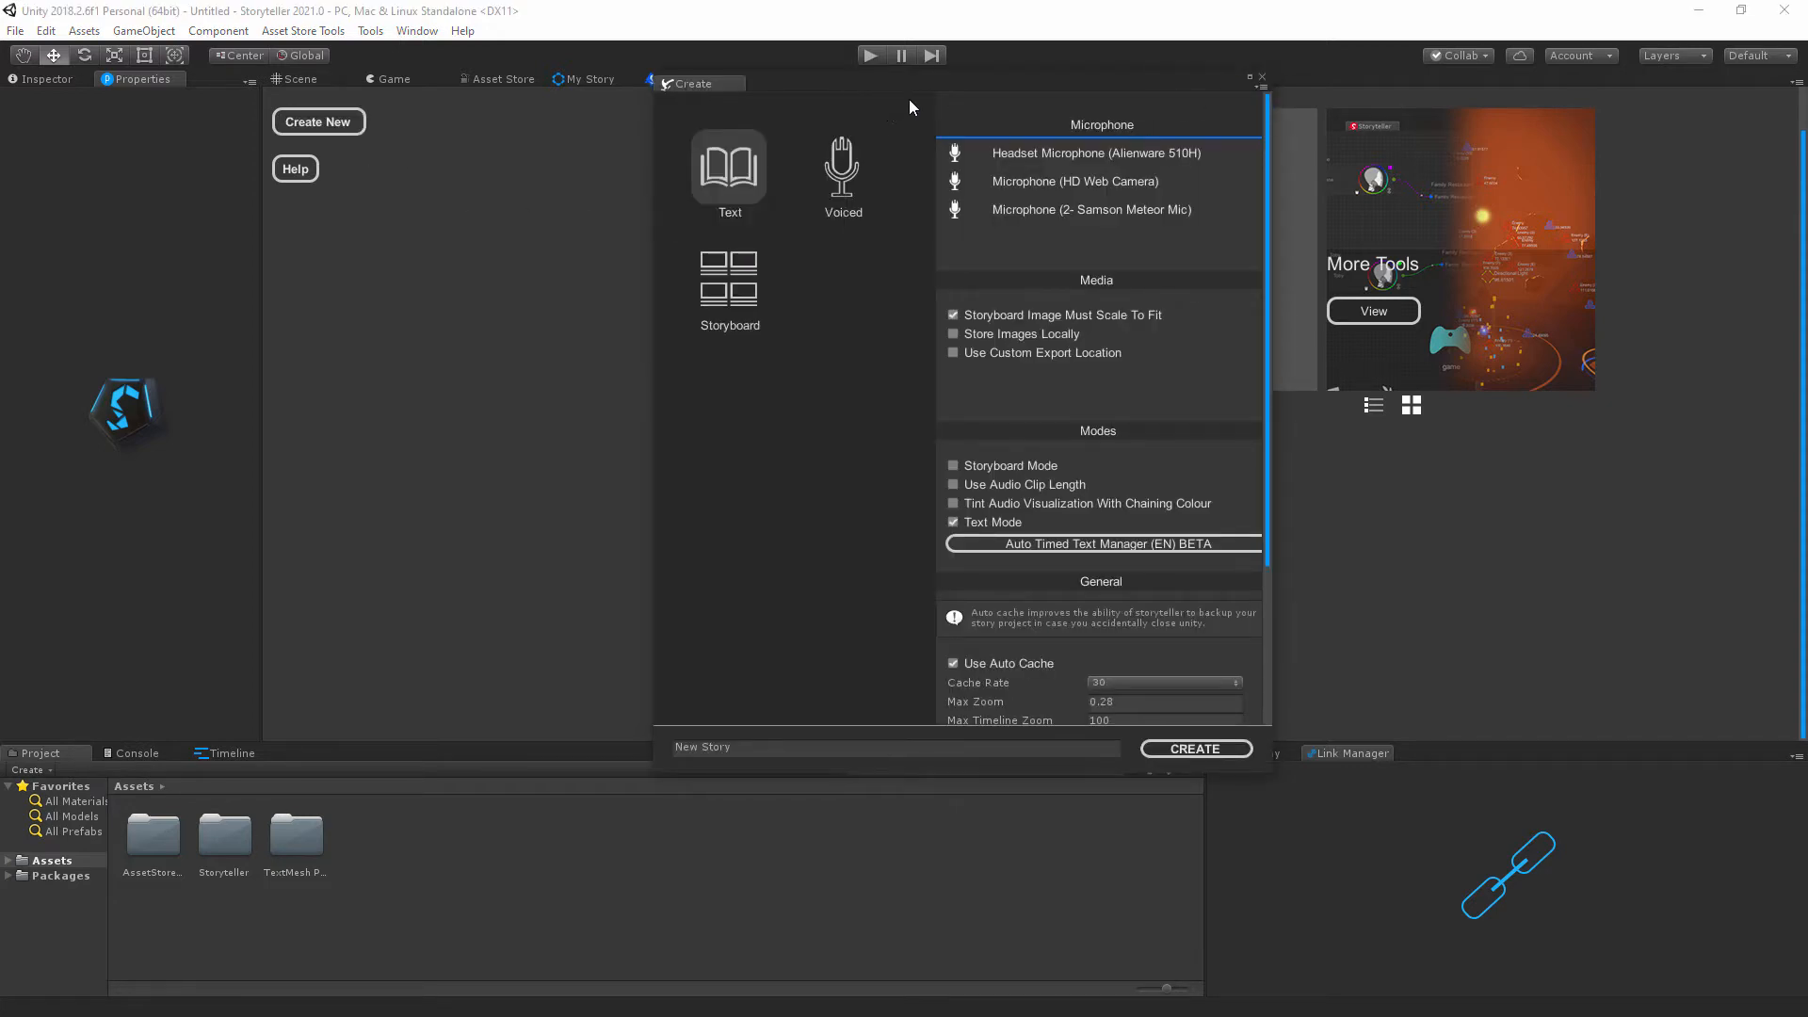
{"action": "mouse_move", "coordinate": [945, 81]}
{"action": "left_mouse_down"}
{"action": "mouse_move", "coordinate": [1008, 111]}
{"action": "mouse_move", "coordinate": [940, 77]}
{"action": "left_mouse_up"}
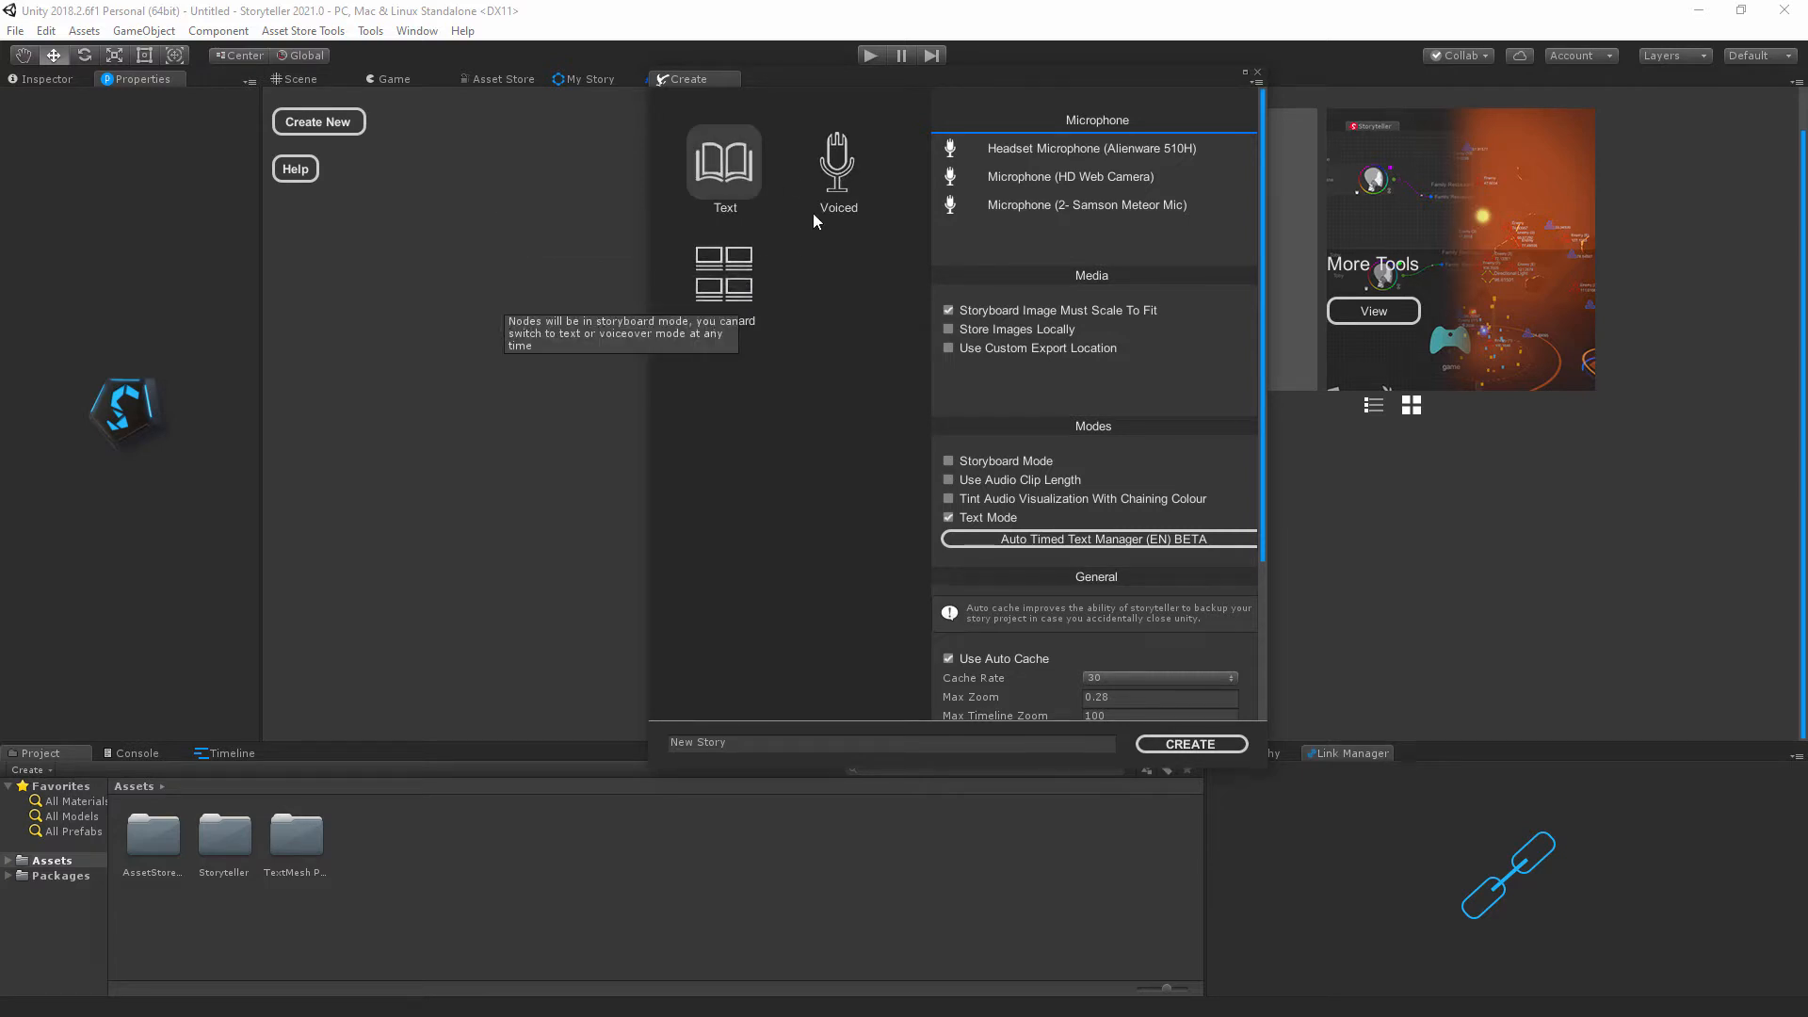
{"action": "left_click", "coordinate": [731, 179]}
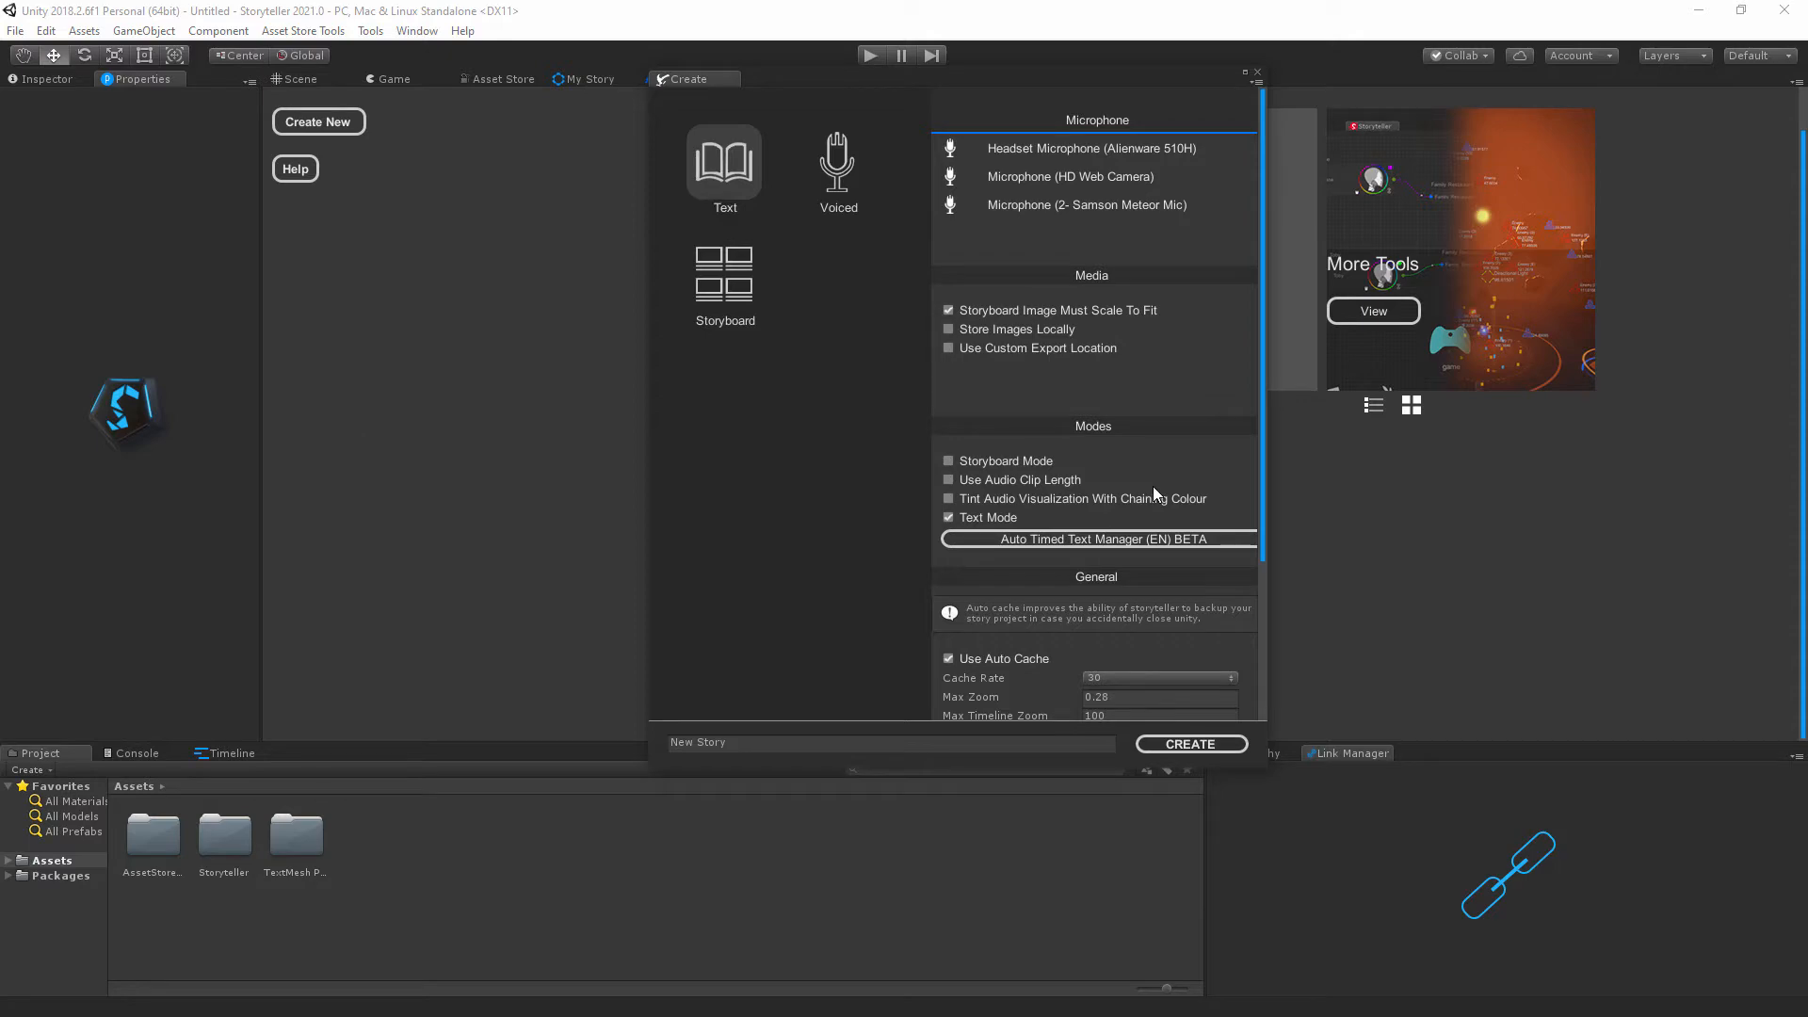
{"action": "mouse_move", "coordinate": [1275, 479]}
{"action": "left_mouse_down"}
{"action": "mouse_move", "coordinate": [1447, 479]}
{"action": "mouse_move", "coordinate": [1286, 471]}
{"action": "left_mouse_up"}
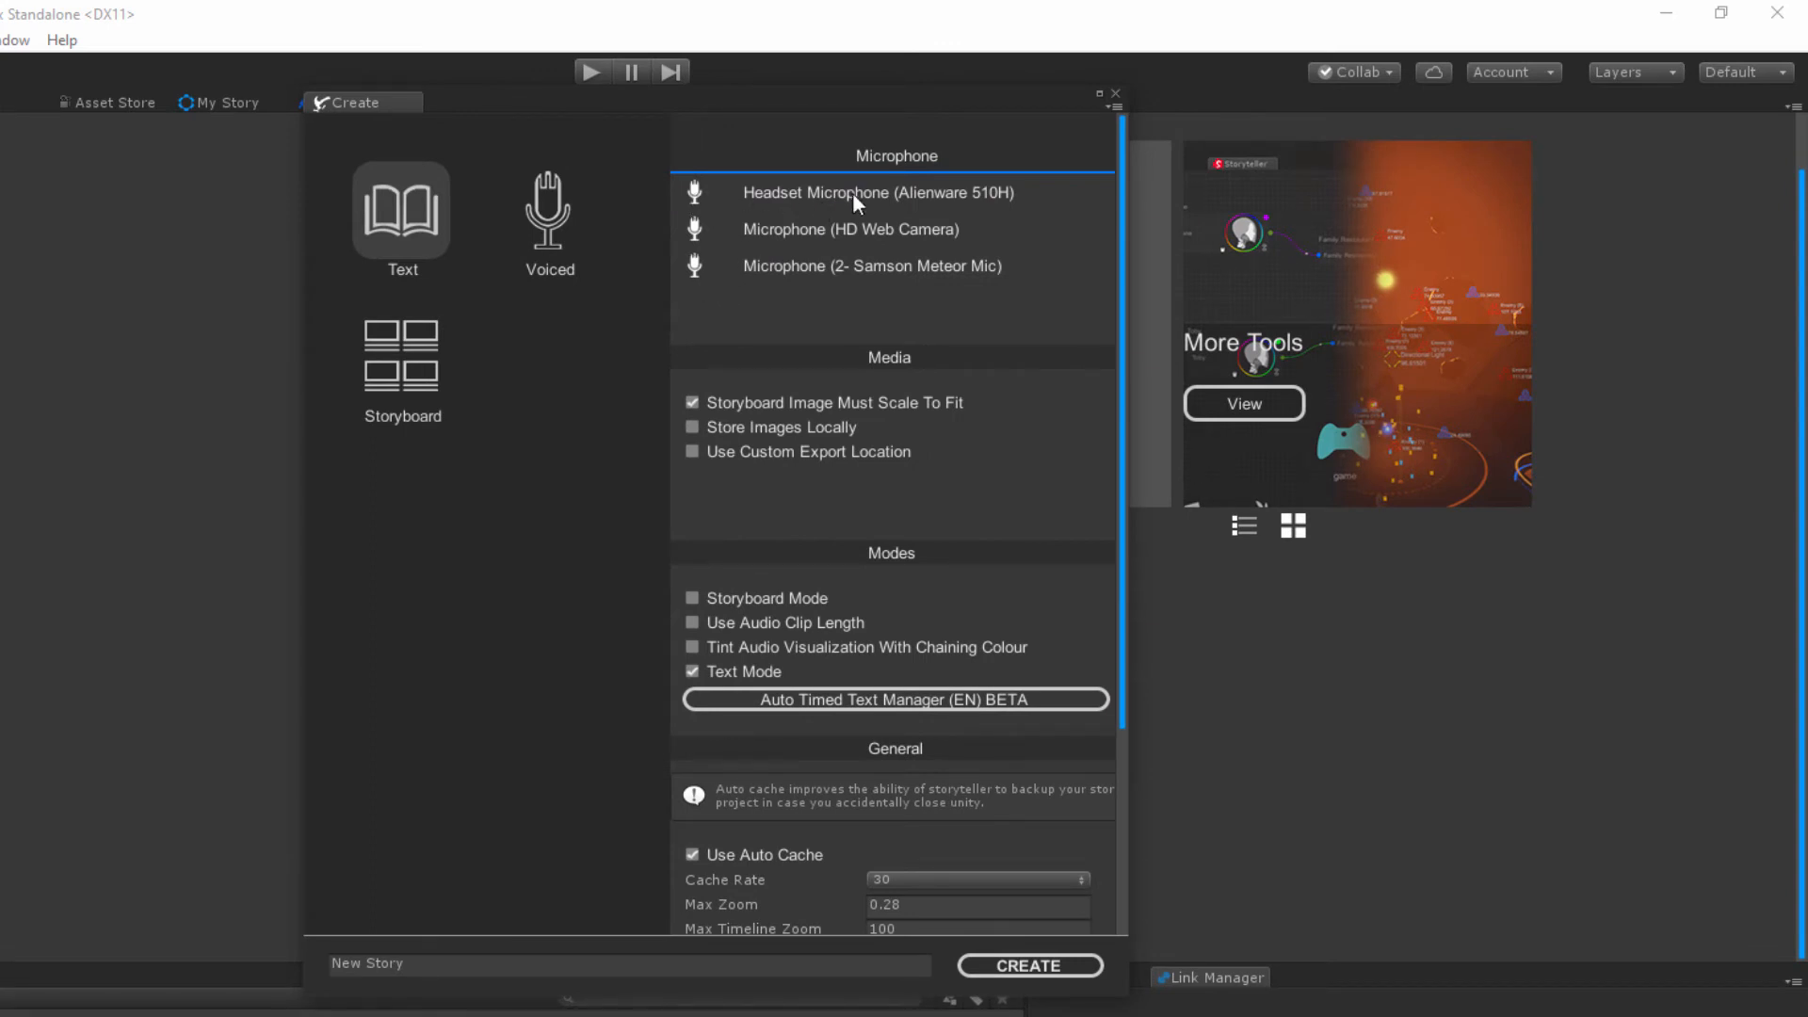
{"action": "left_click", "coordinate": [697, 268]}
Try out the media options for storyboard image scaling, locally stored images and a custom export location.
{"action": "left_click", "coordinate": [693, 402]}
{"action": "left_click", "coordinate": [692, 402]}
{"action": "left_click", "coordinate": [692, 403]}
{"action": "left_click", "coordinate": [693, 427]}
{"action": "left_click", "coordinate": [695, 453]}
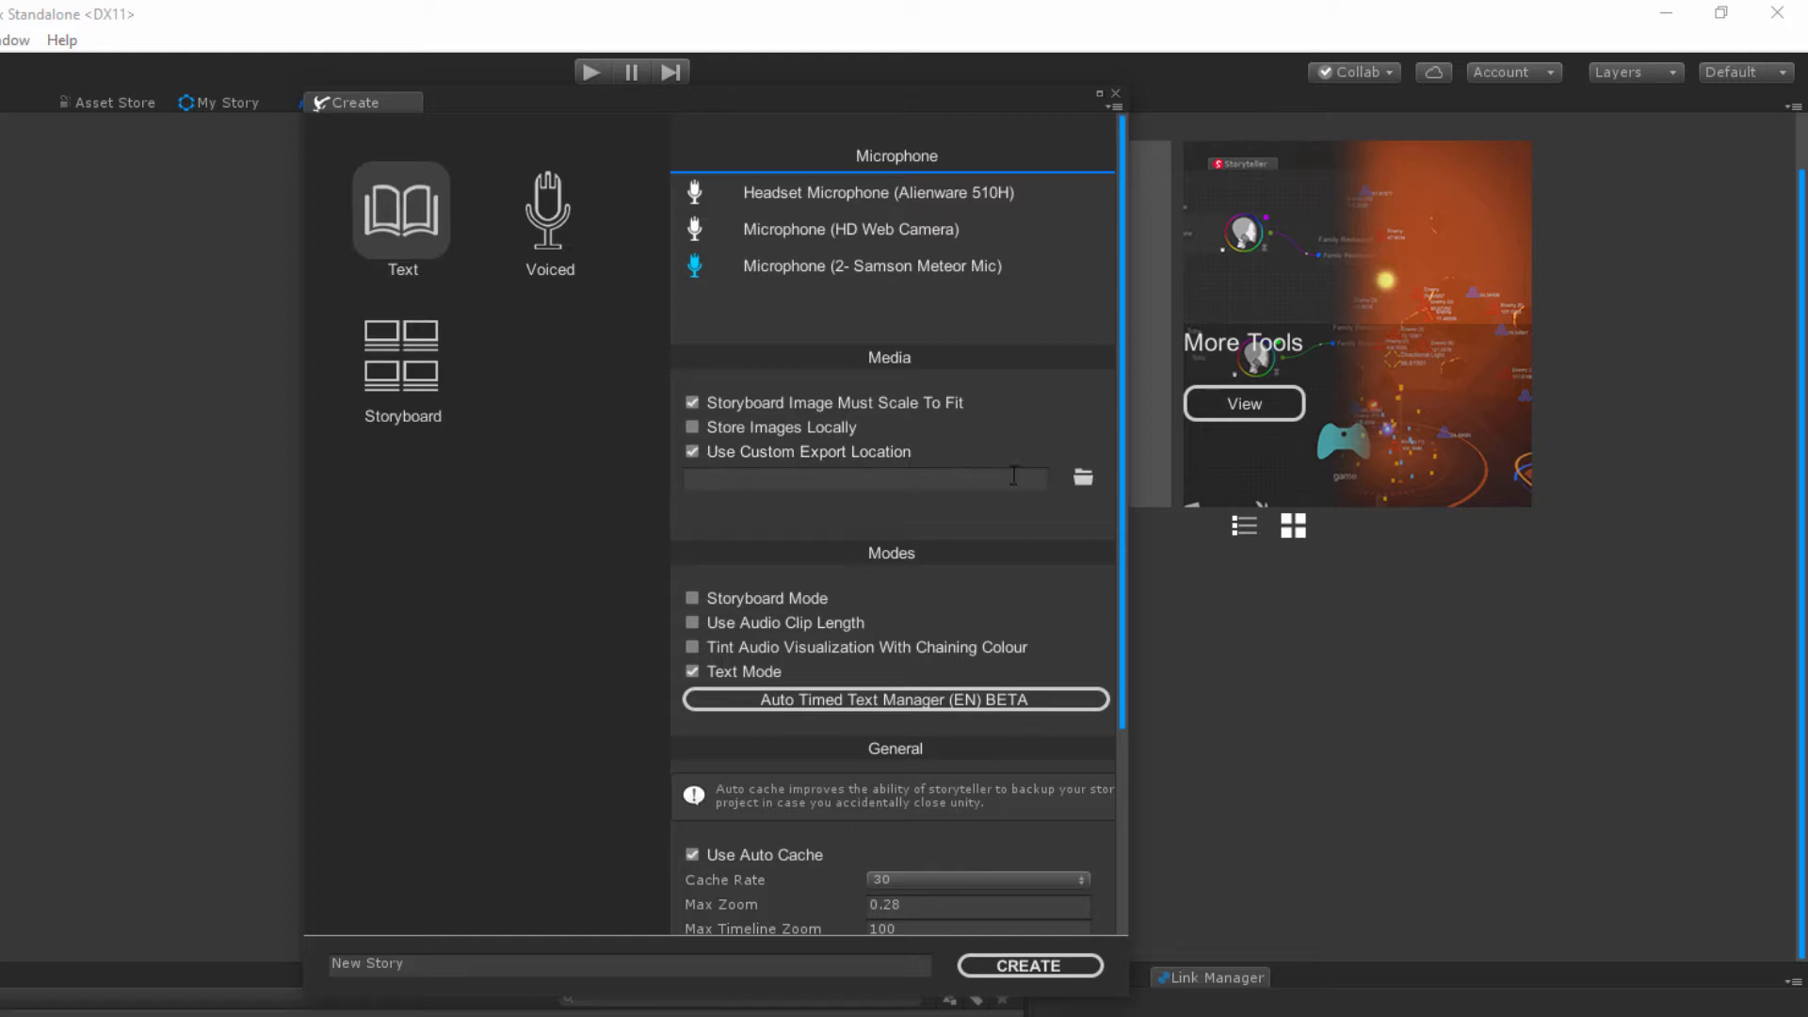
{"action": "left_click", "coordinate": [693, 451]}
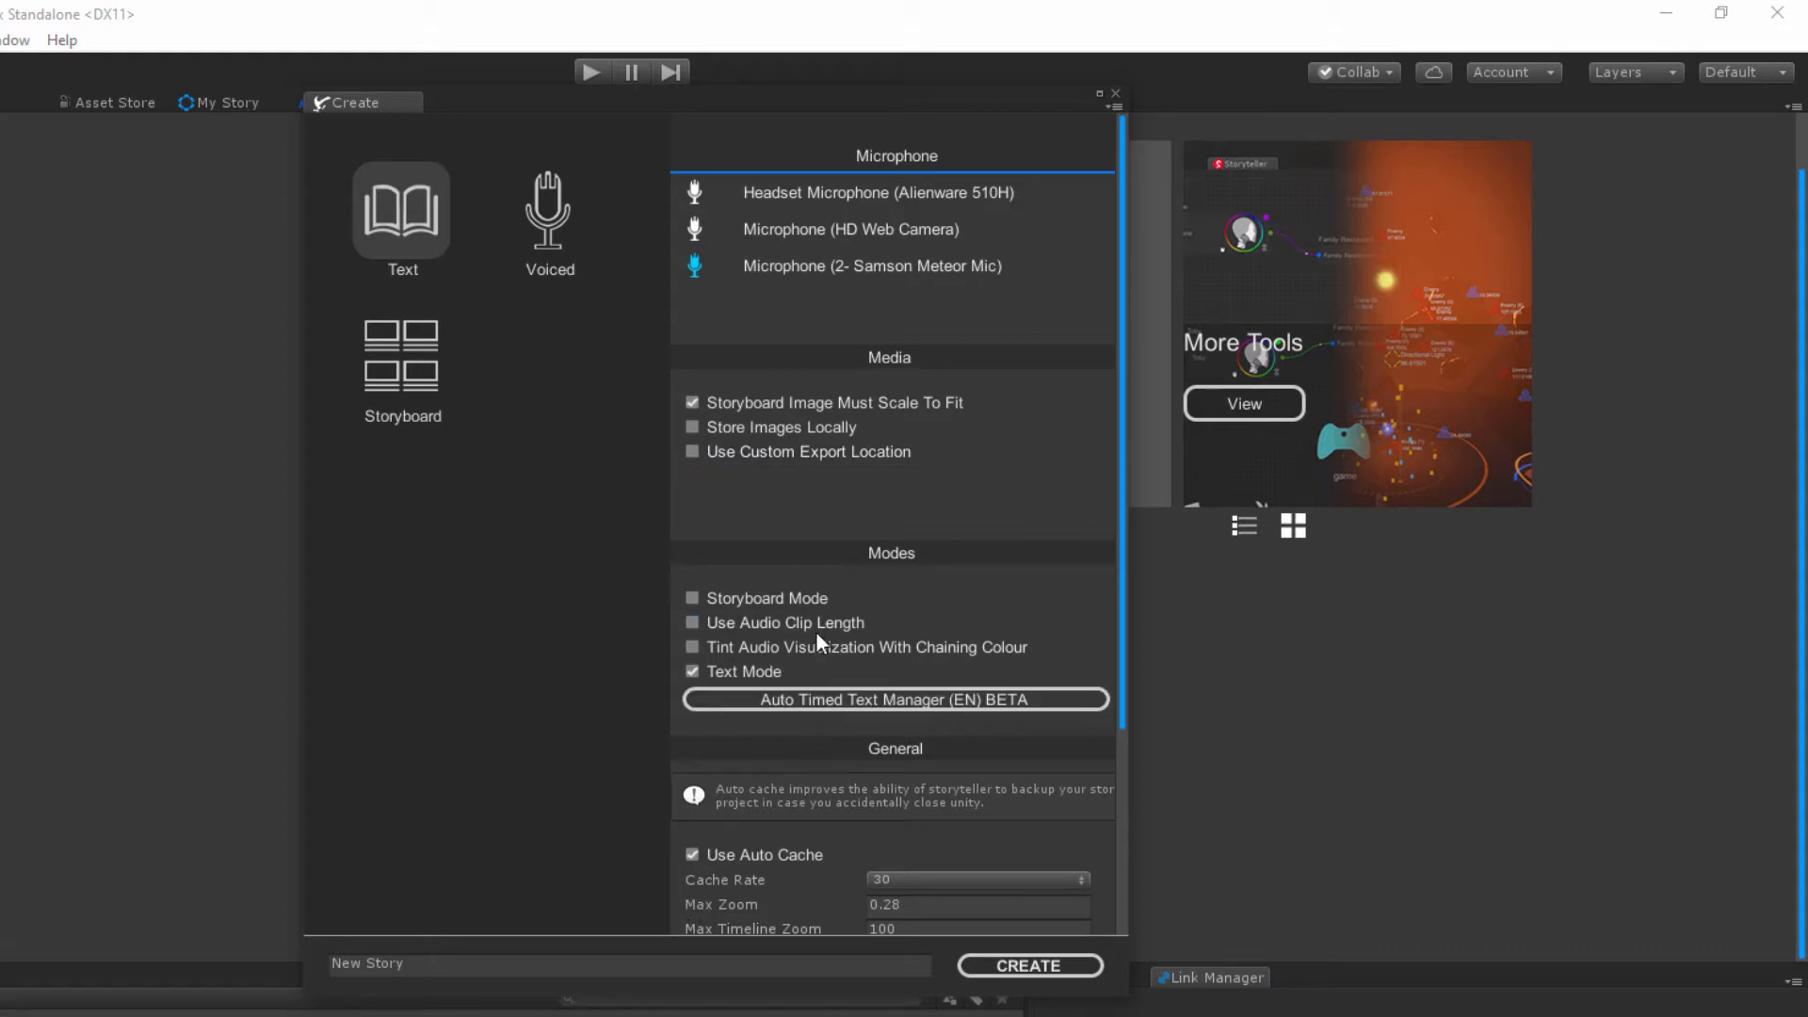
Turn off automatic backup in the new story's general settings and select the Storyteller asset folder.
{"action": "scroll", "coordinate": [806, 610], "scroll_direction": "down", "scroll_amount": 3}
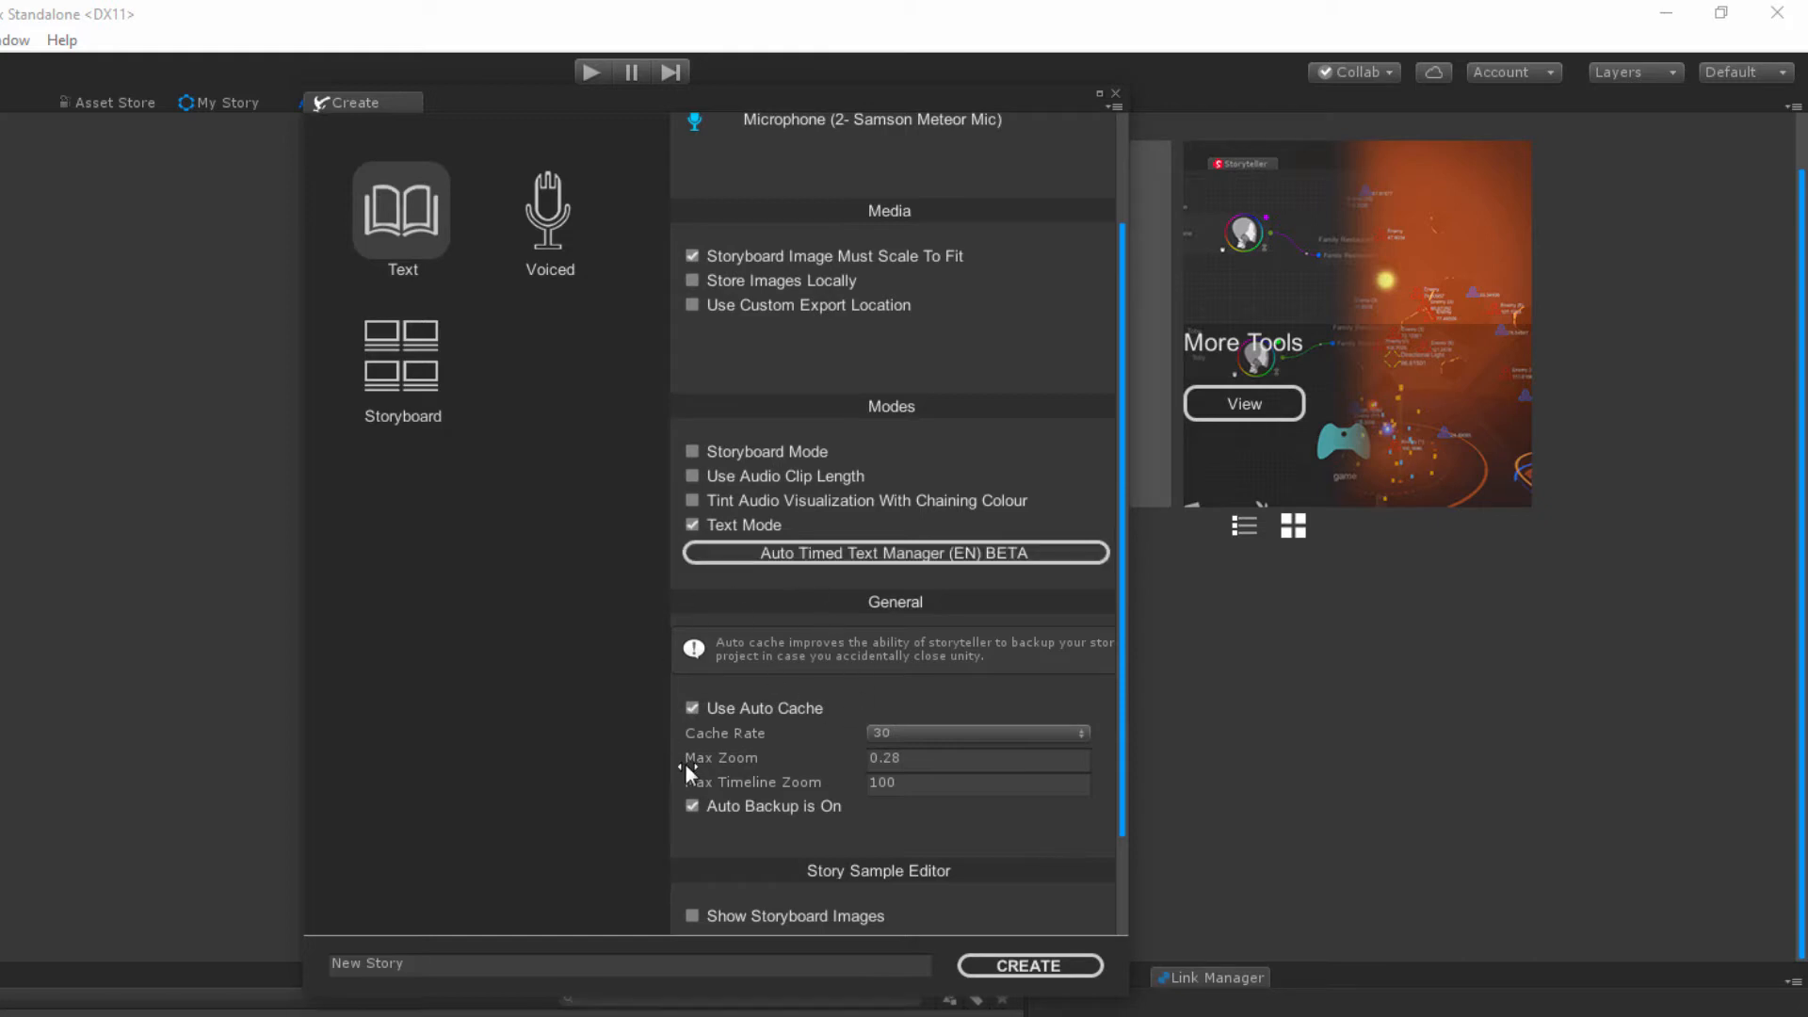
{"action": "scroll", "coordinate": [728, 678], "scroll_direction": "down", "scroll_amount": 3}
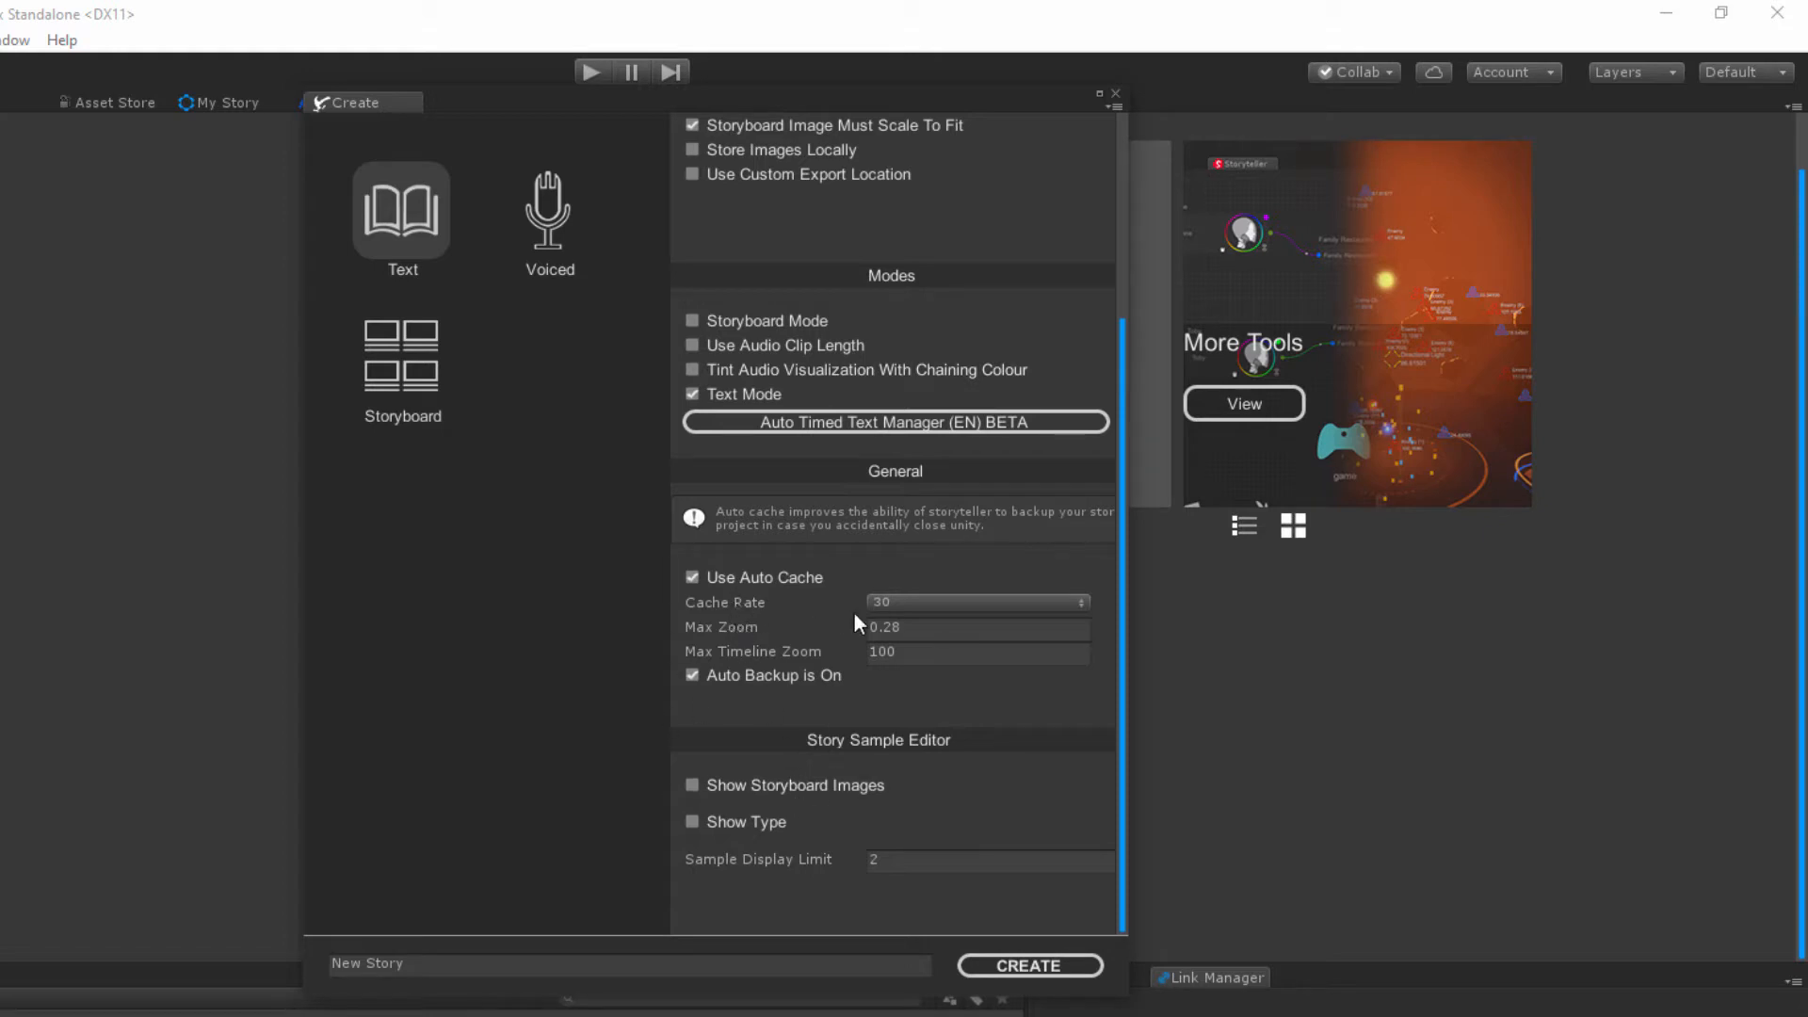
{"action": "left_click", "coordinate": [693, 675]}
{"action": "left_click", "coordinate": [727, 785]}
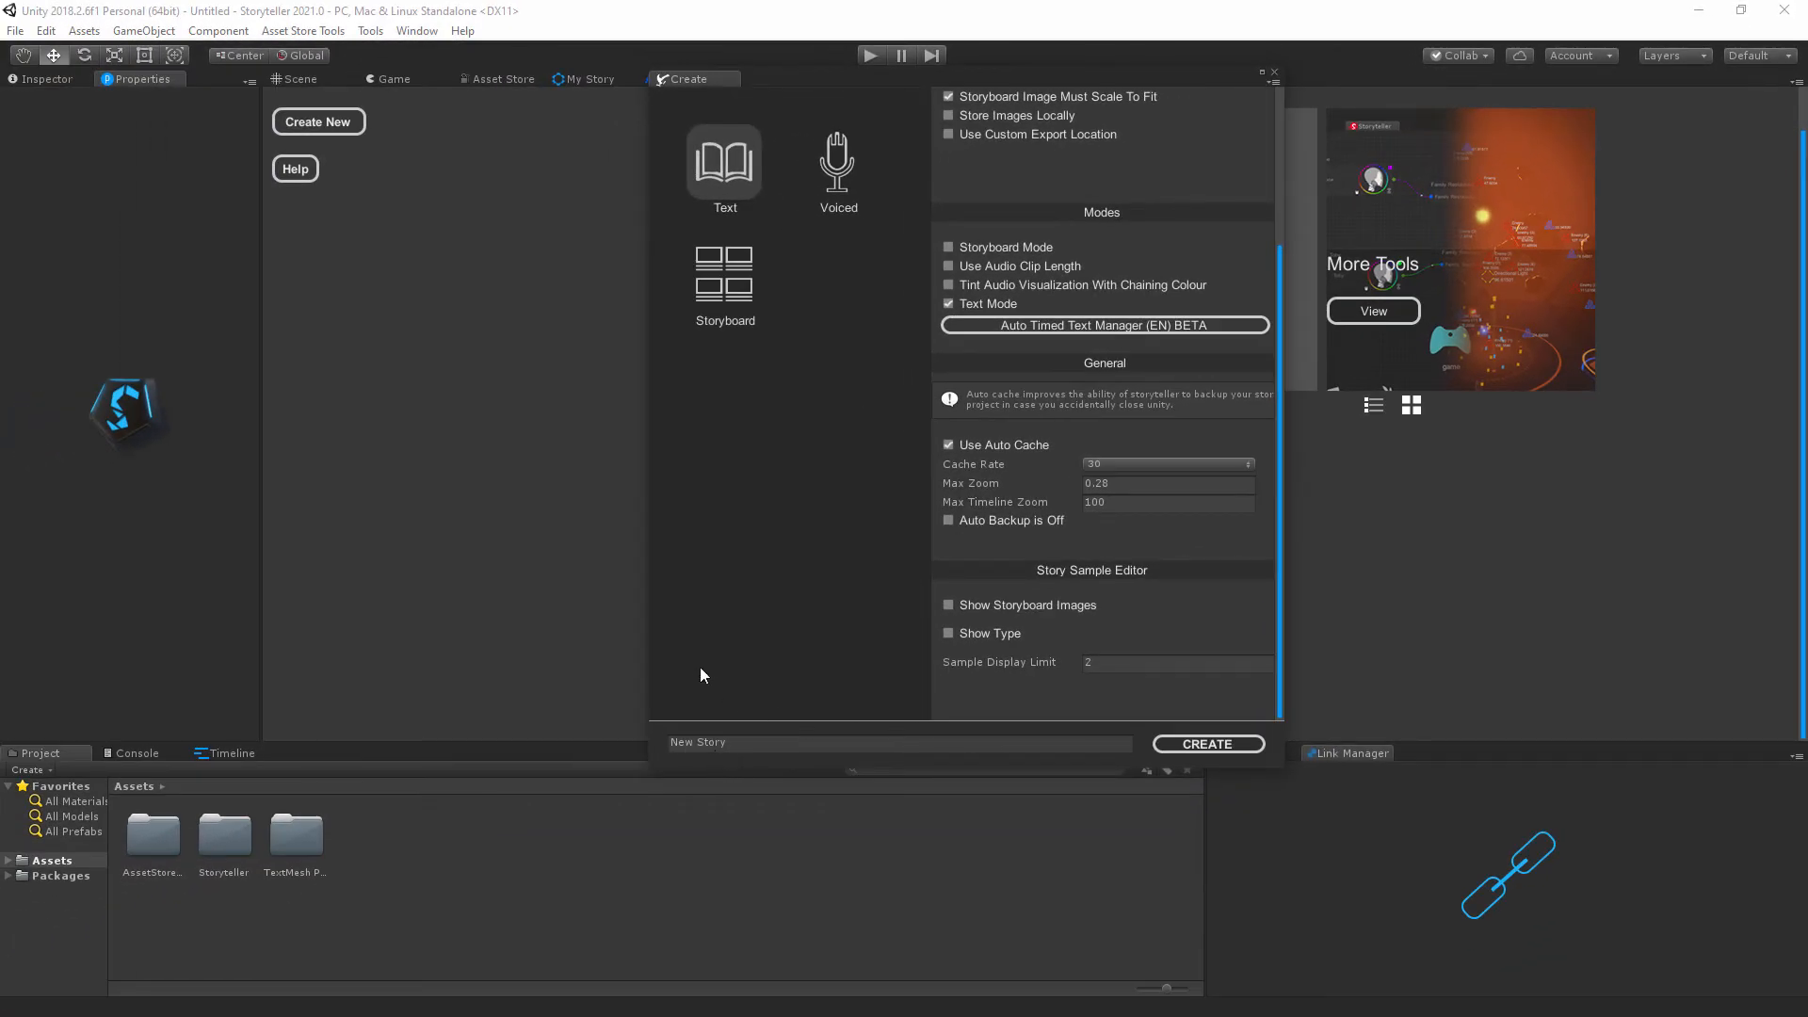
{"action": "left_click", "coordinate": [229, 843]}
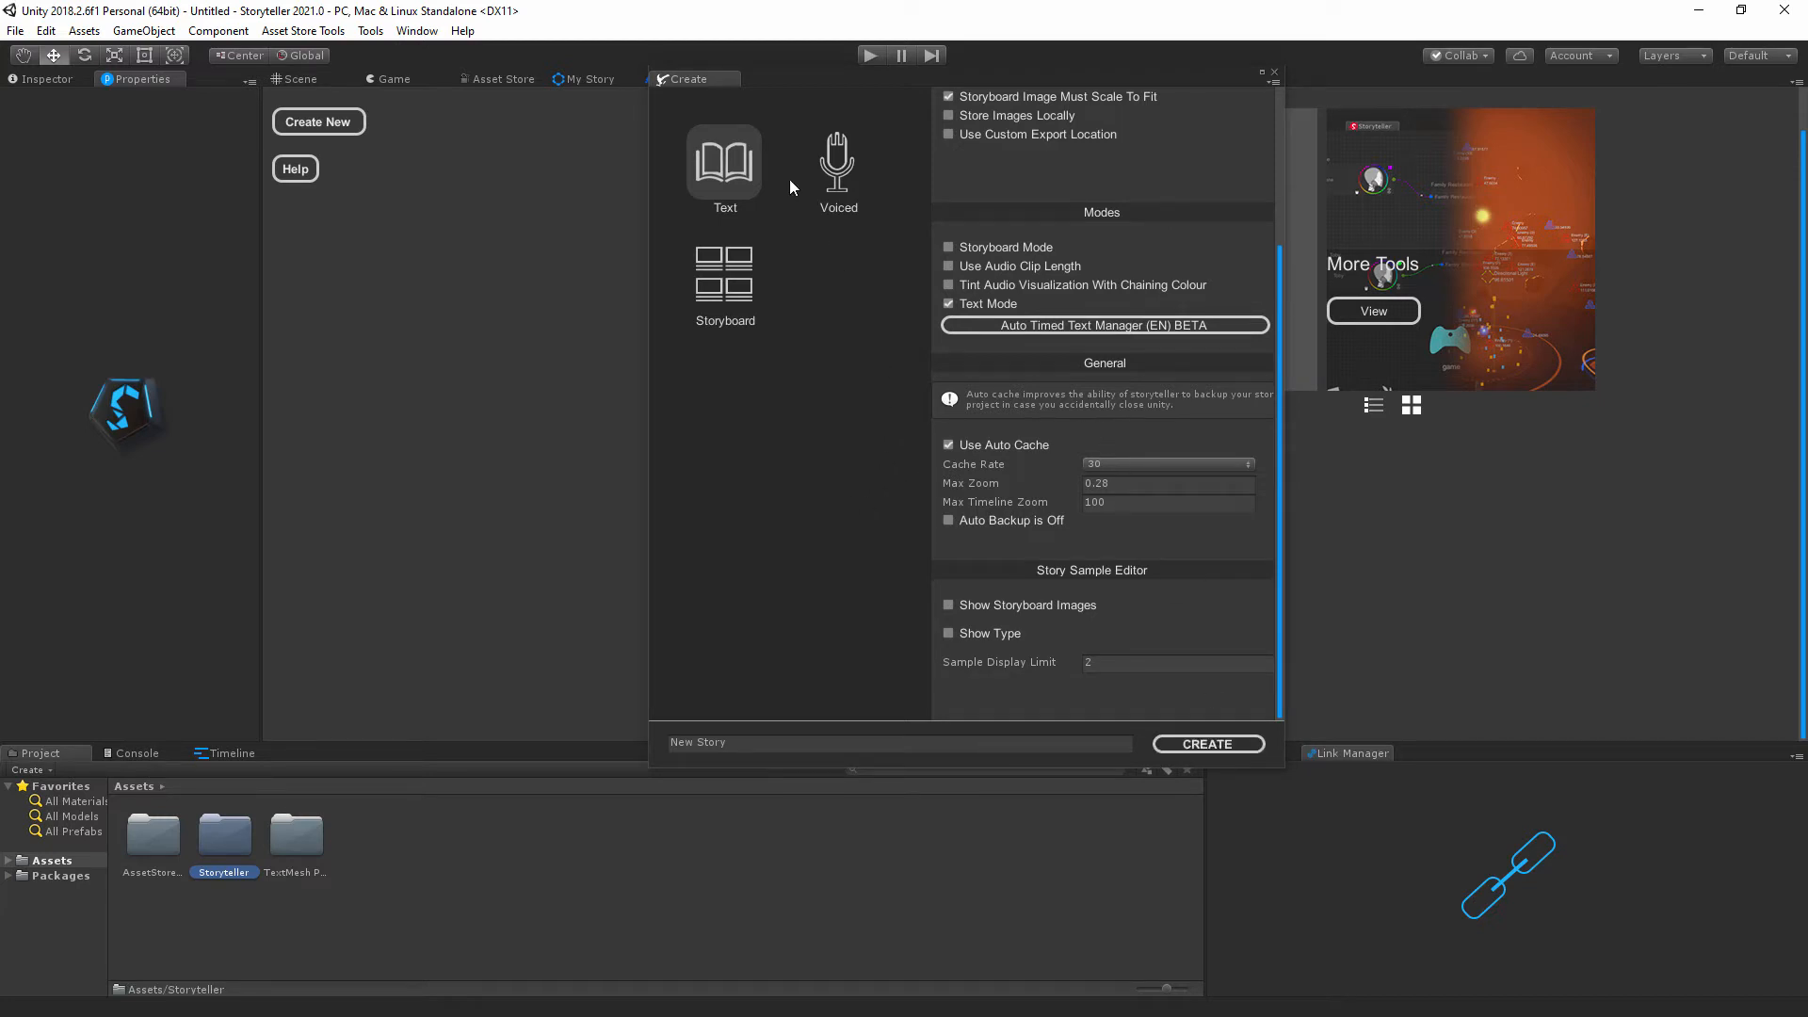
Look through the Storyteller asset folder, return to the Assets root and create the text story as New Story.
{"action": "left_click", "coordinate": [526, 858]}
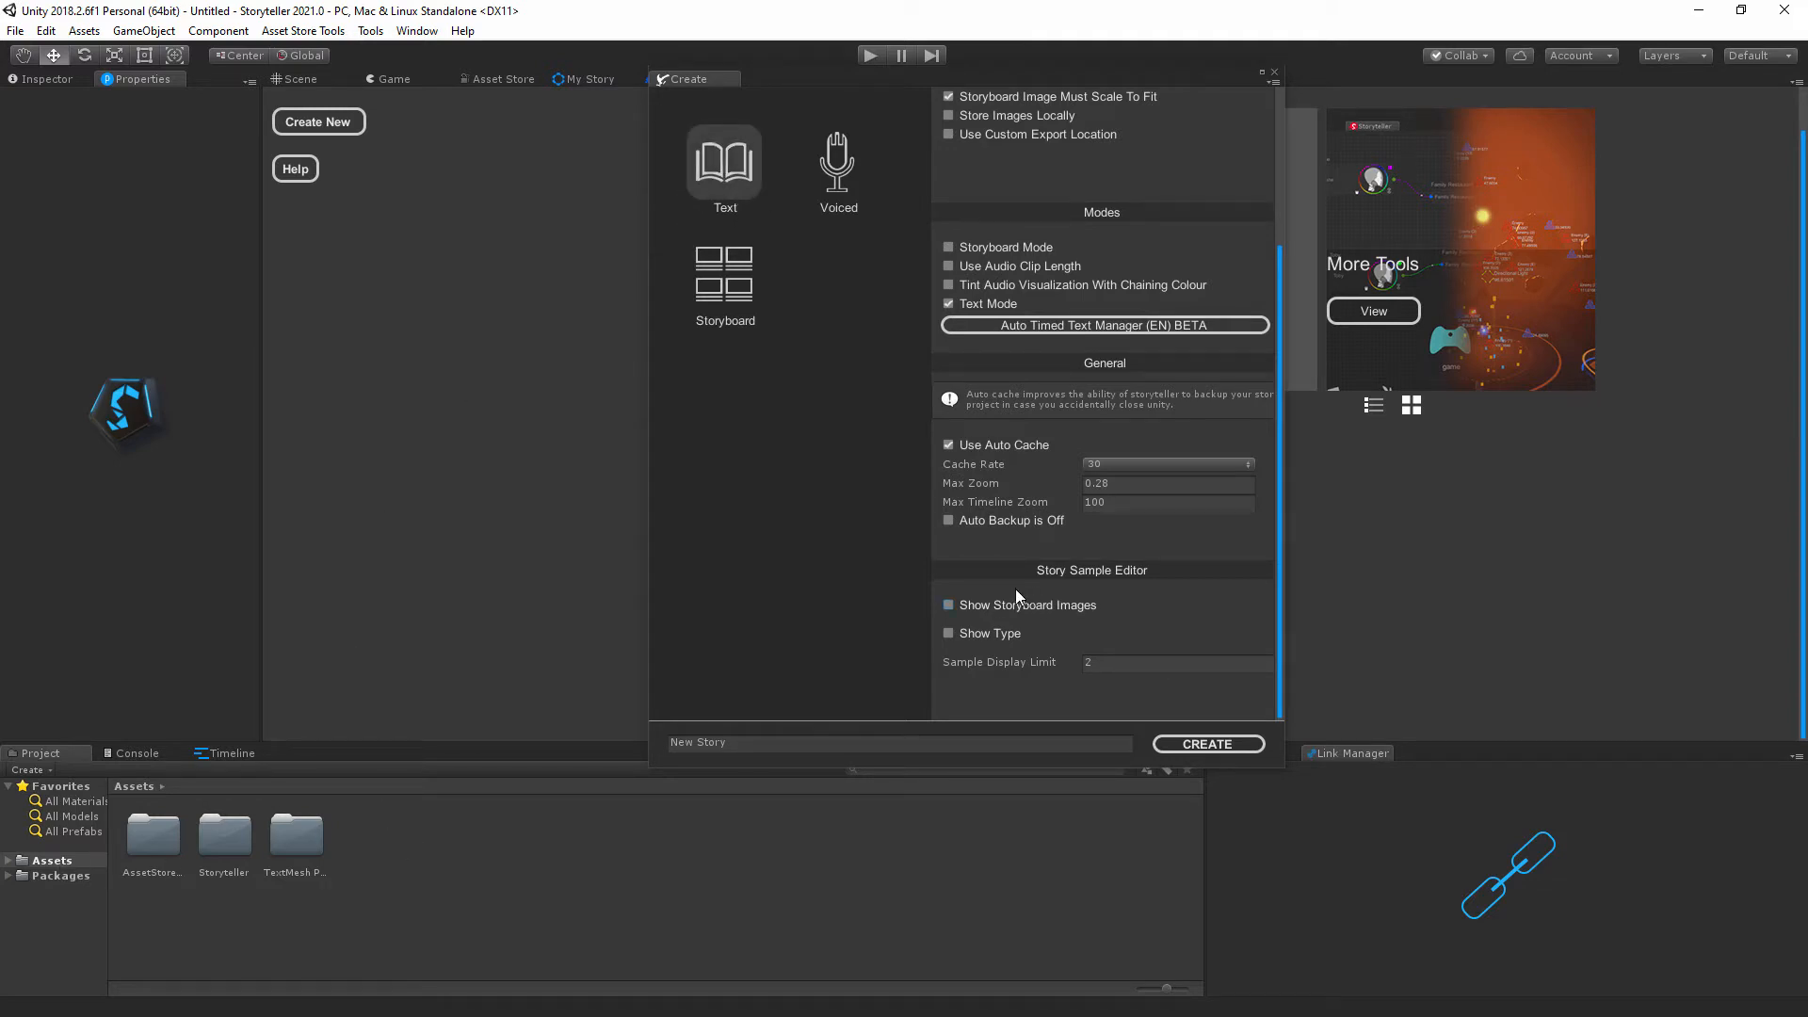
{"action": "left_click", "coordinate": [286, 841]}
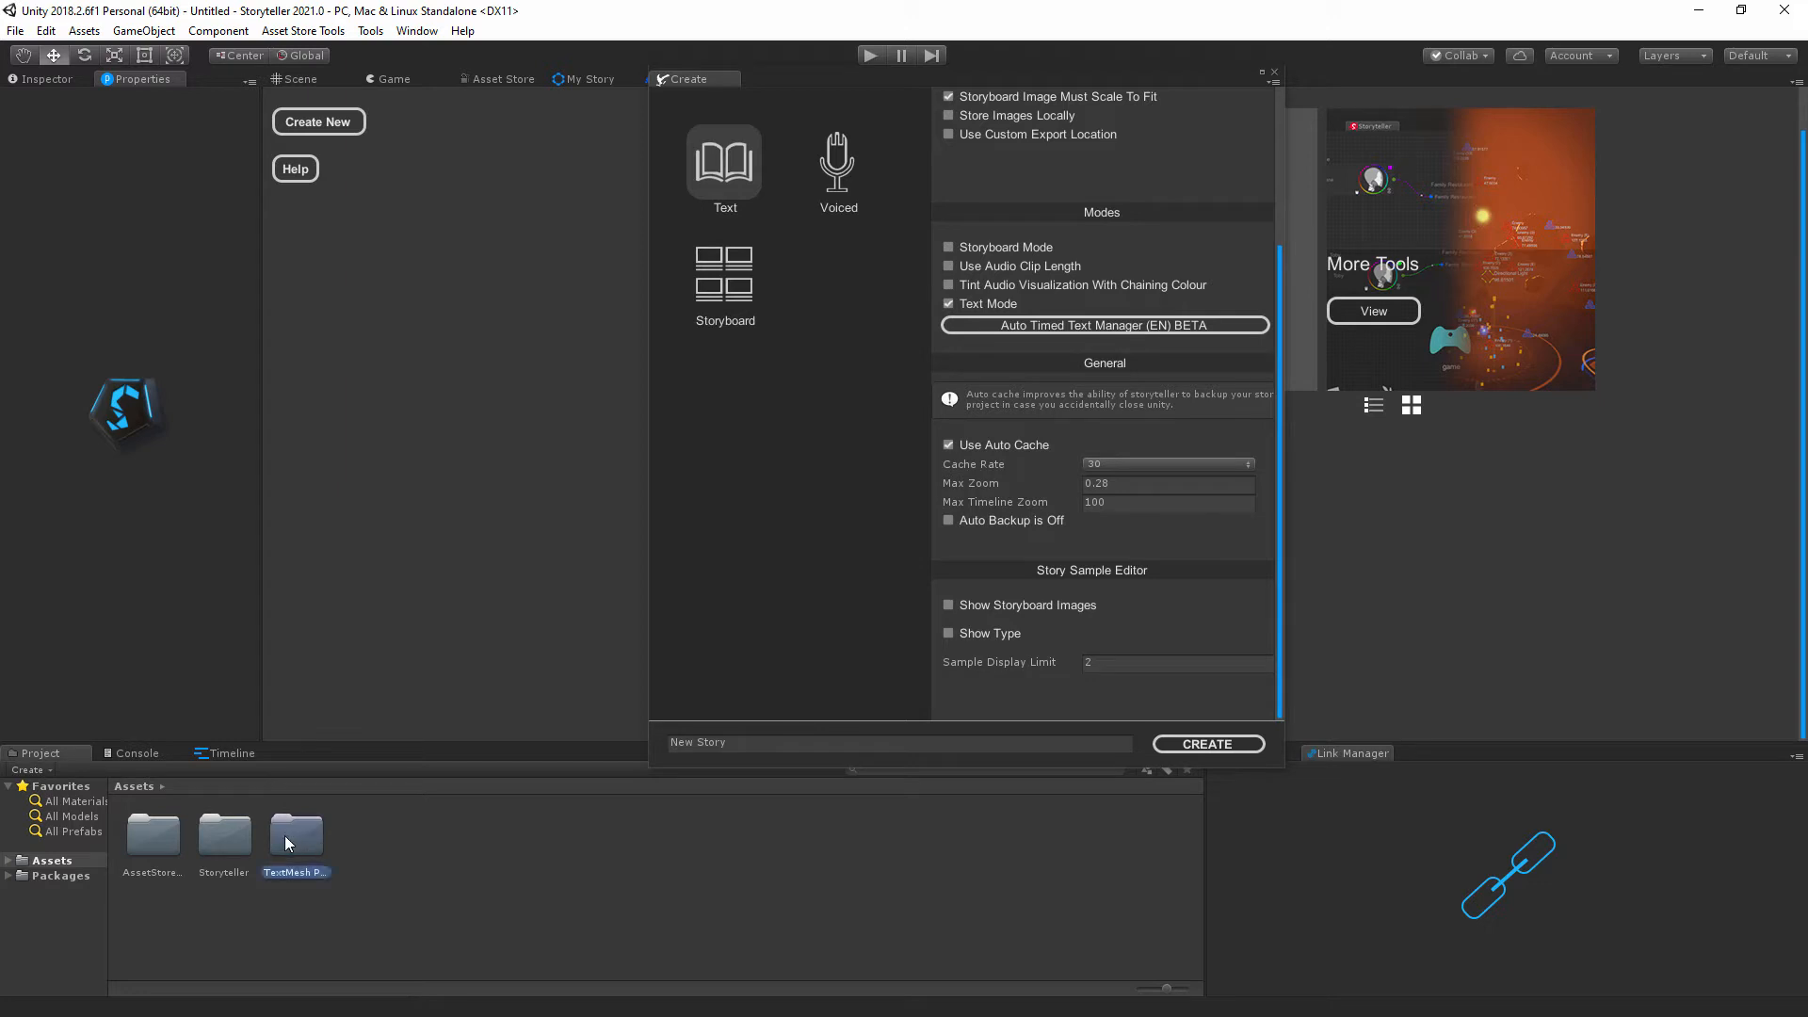
{"action": "left_click", "coordinate": [8, 861]}
{"action": "left_click", "coordinate": [72, 891]}
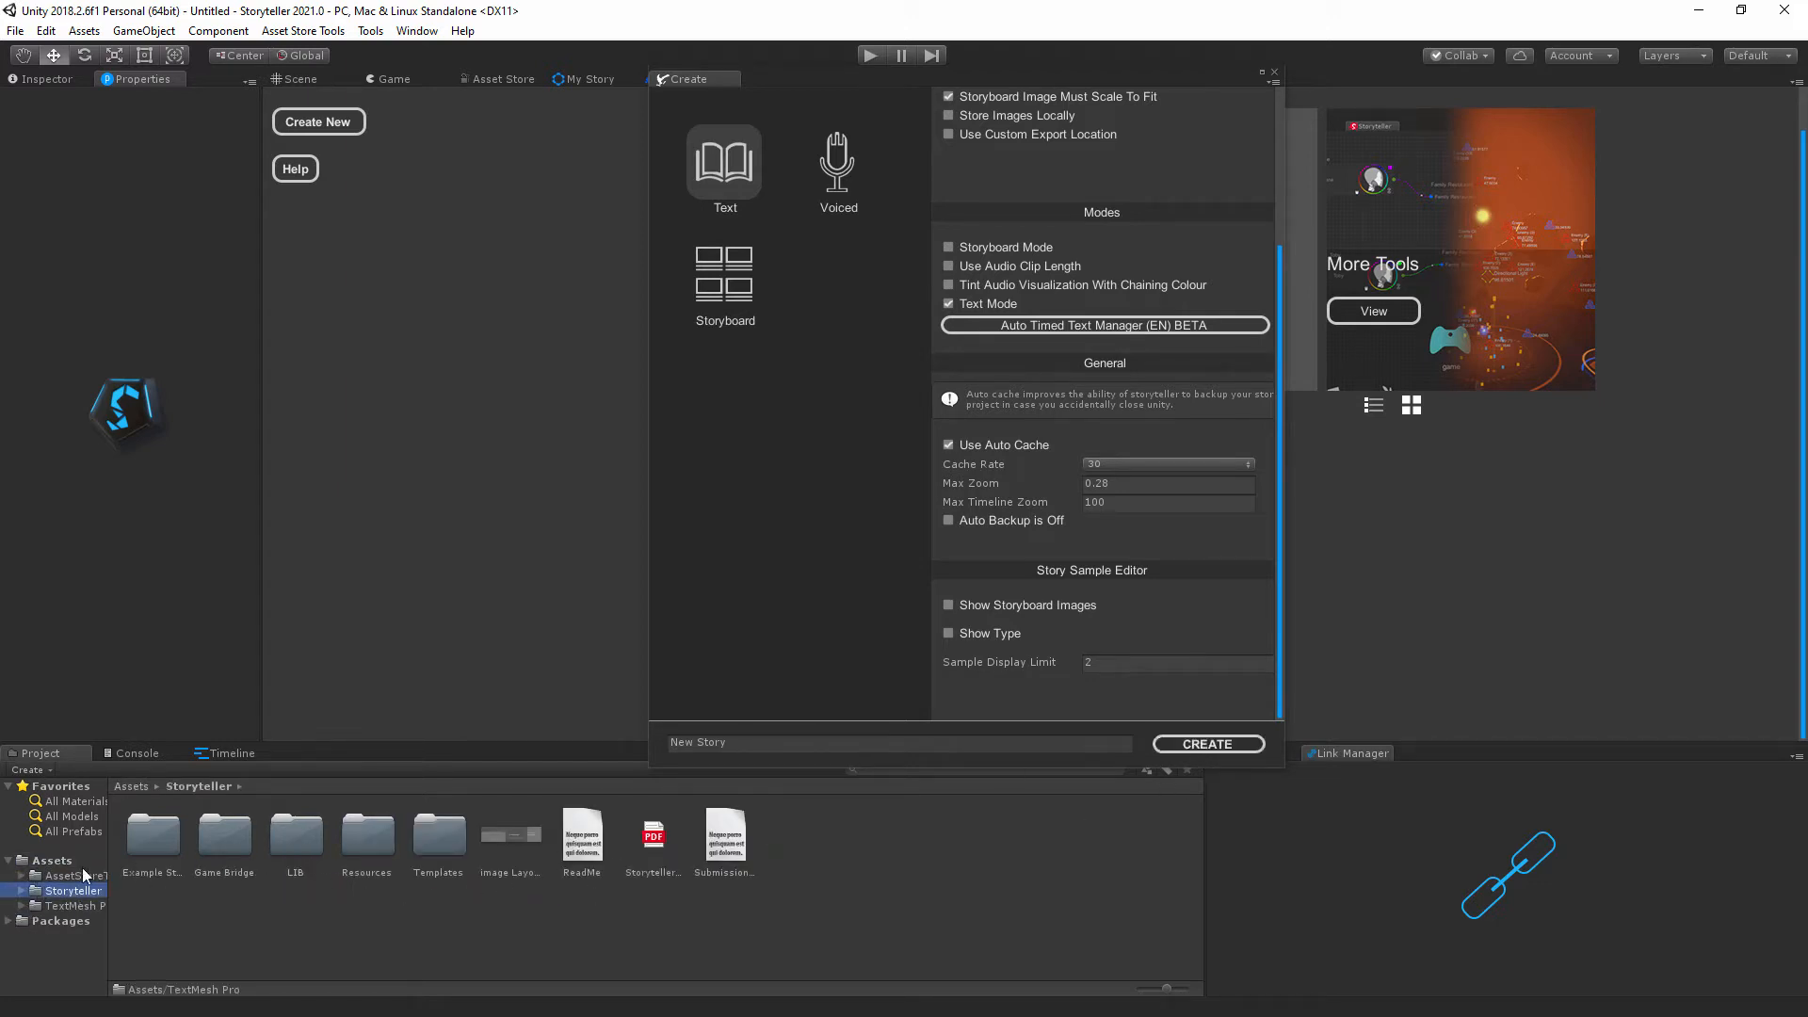
{"action": "left_click", "coordinate": [50, 861]}
{"action": "left_click", "coordinate": [8, 860]}
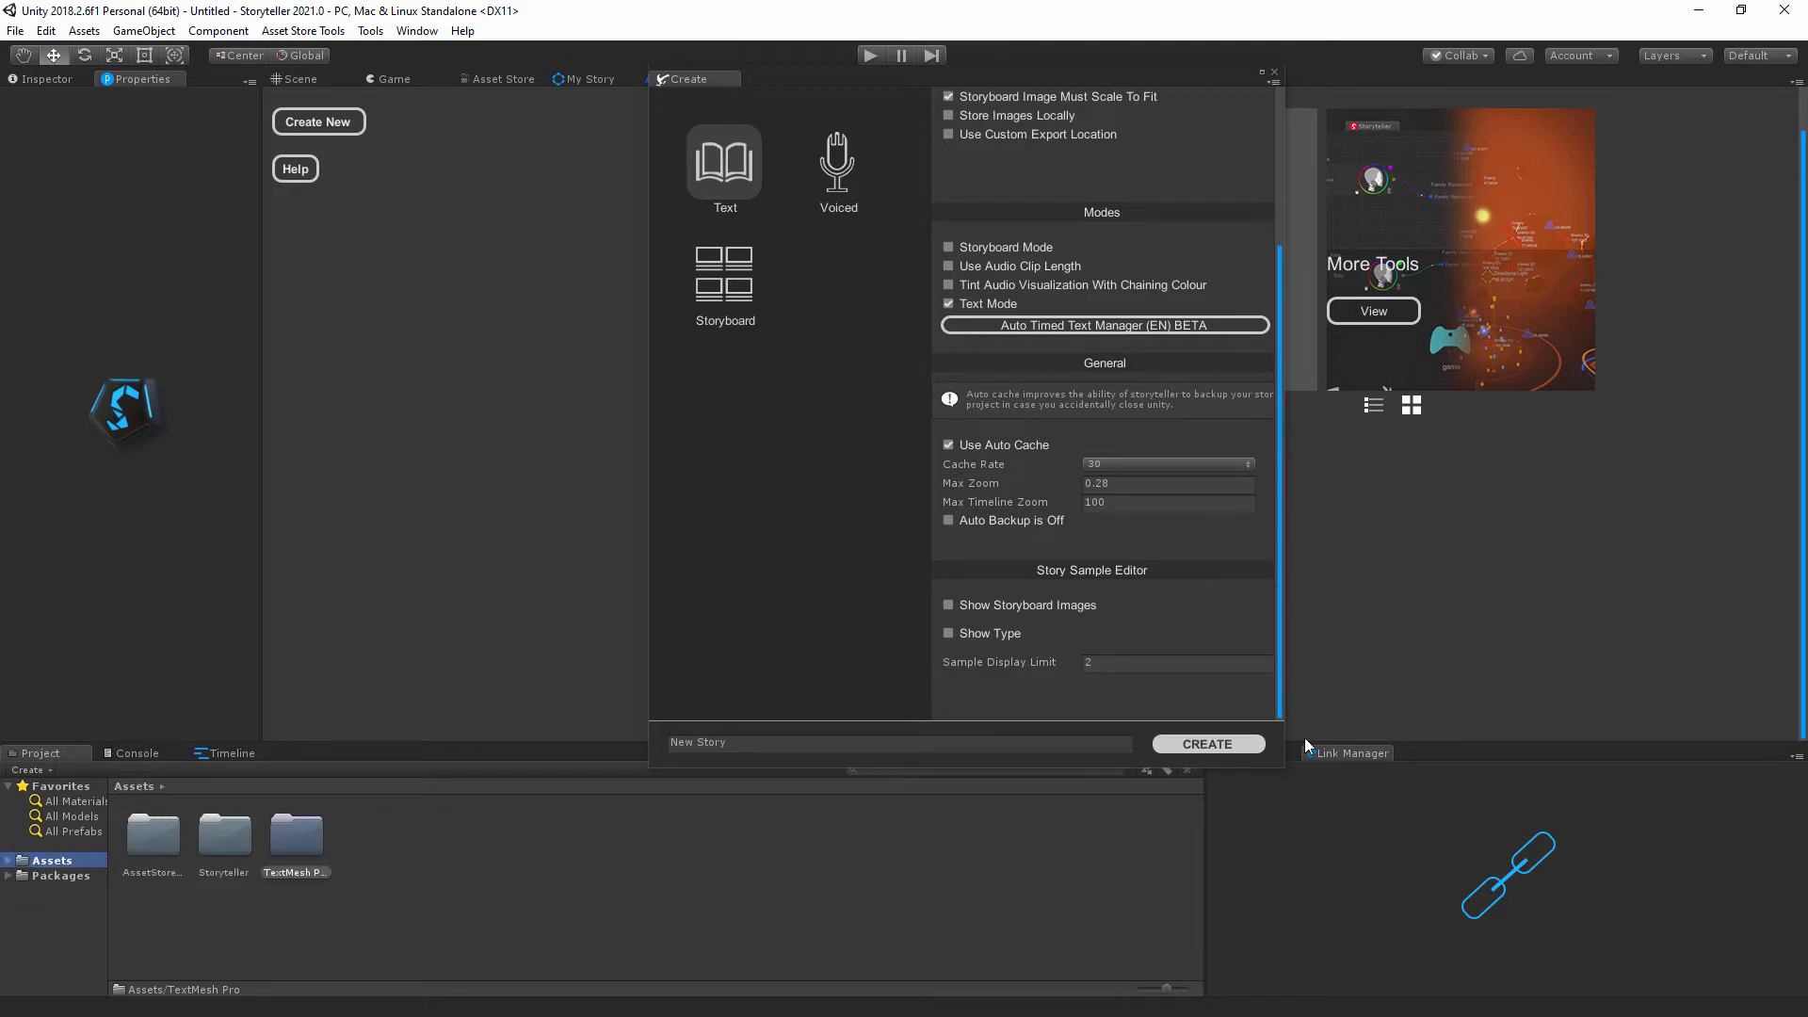
{"action": "left_click", "coordinate": [1221, 746]}
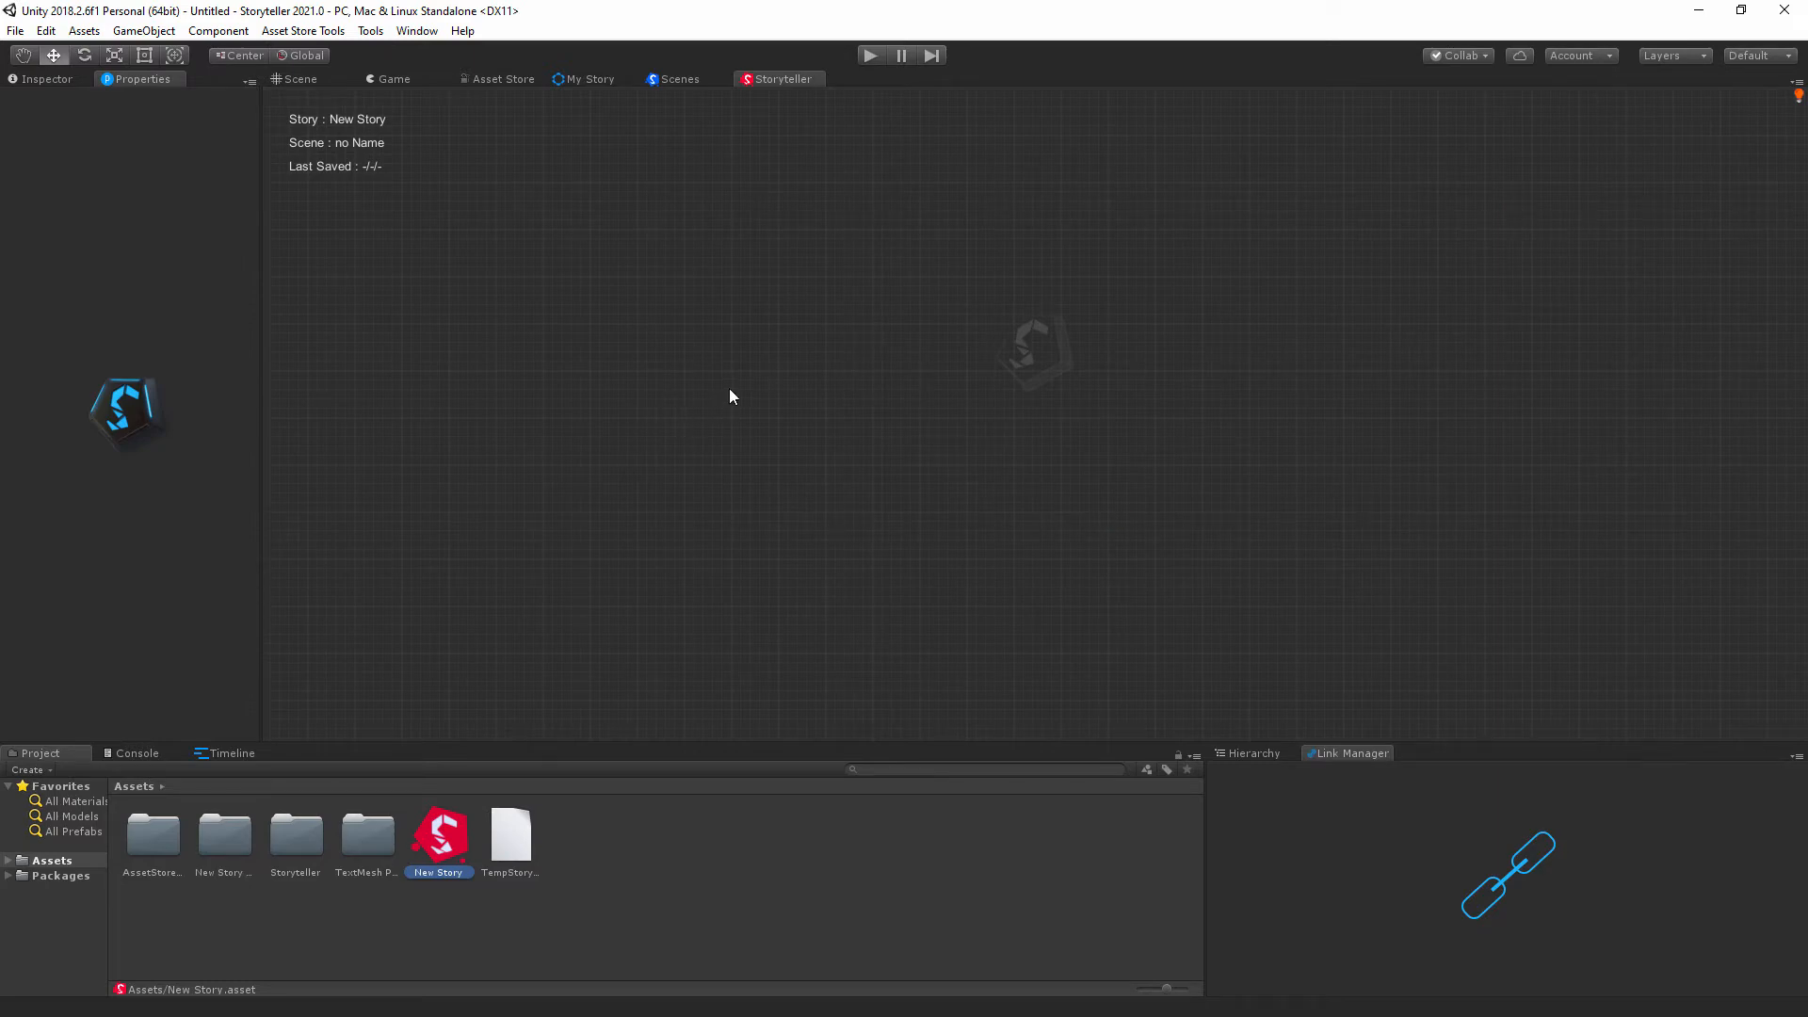
Add a Character node to the empty story canvas and place it in the lower-left area.
{"action": "right_click", "coordinate": [795, 356]}
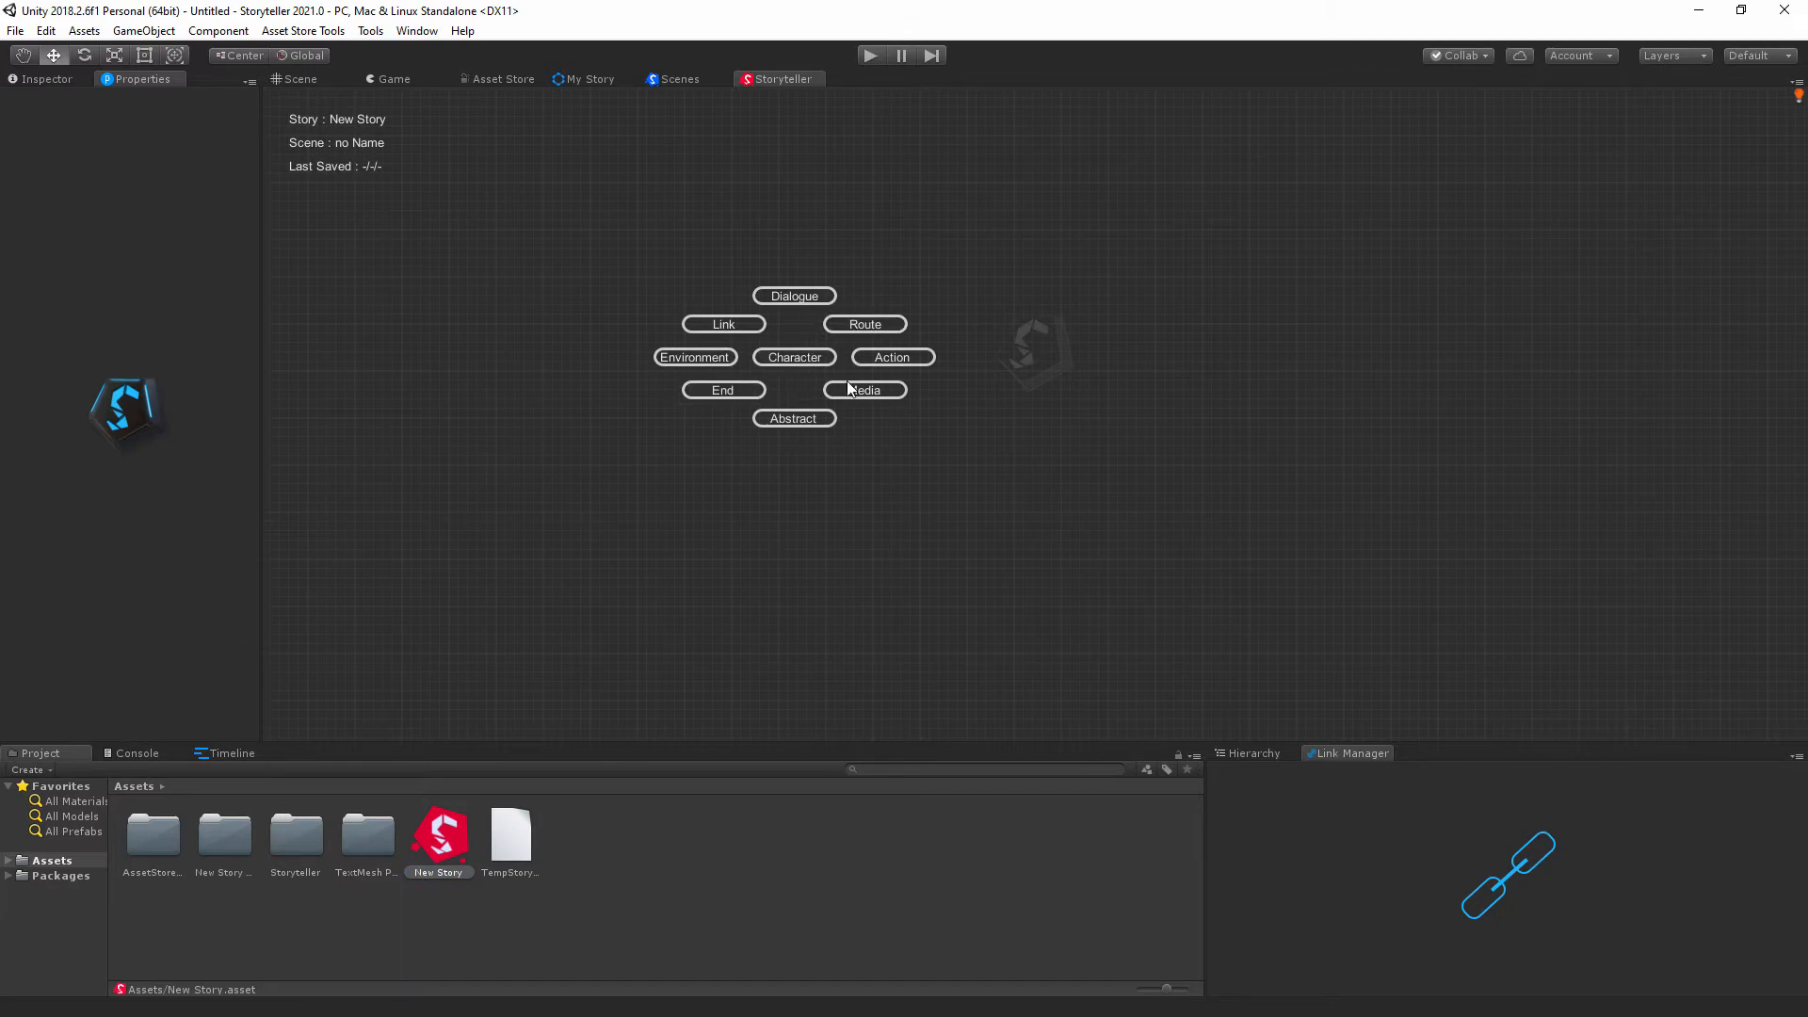
{"action": "left_click", "coordinate": [795, 356]}
{"action": "left_click_drag", "start_coordinate": [819, 367], "coordinate": [415, 505]}
Add a Dialogue node above and to the right of the character node and connect the character's output to it.
{"action": "right_click", "coordinate": [763, 335]}
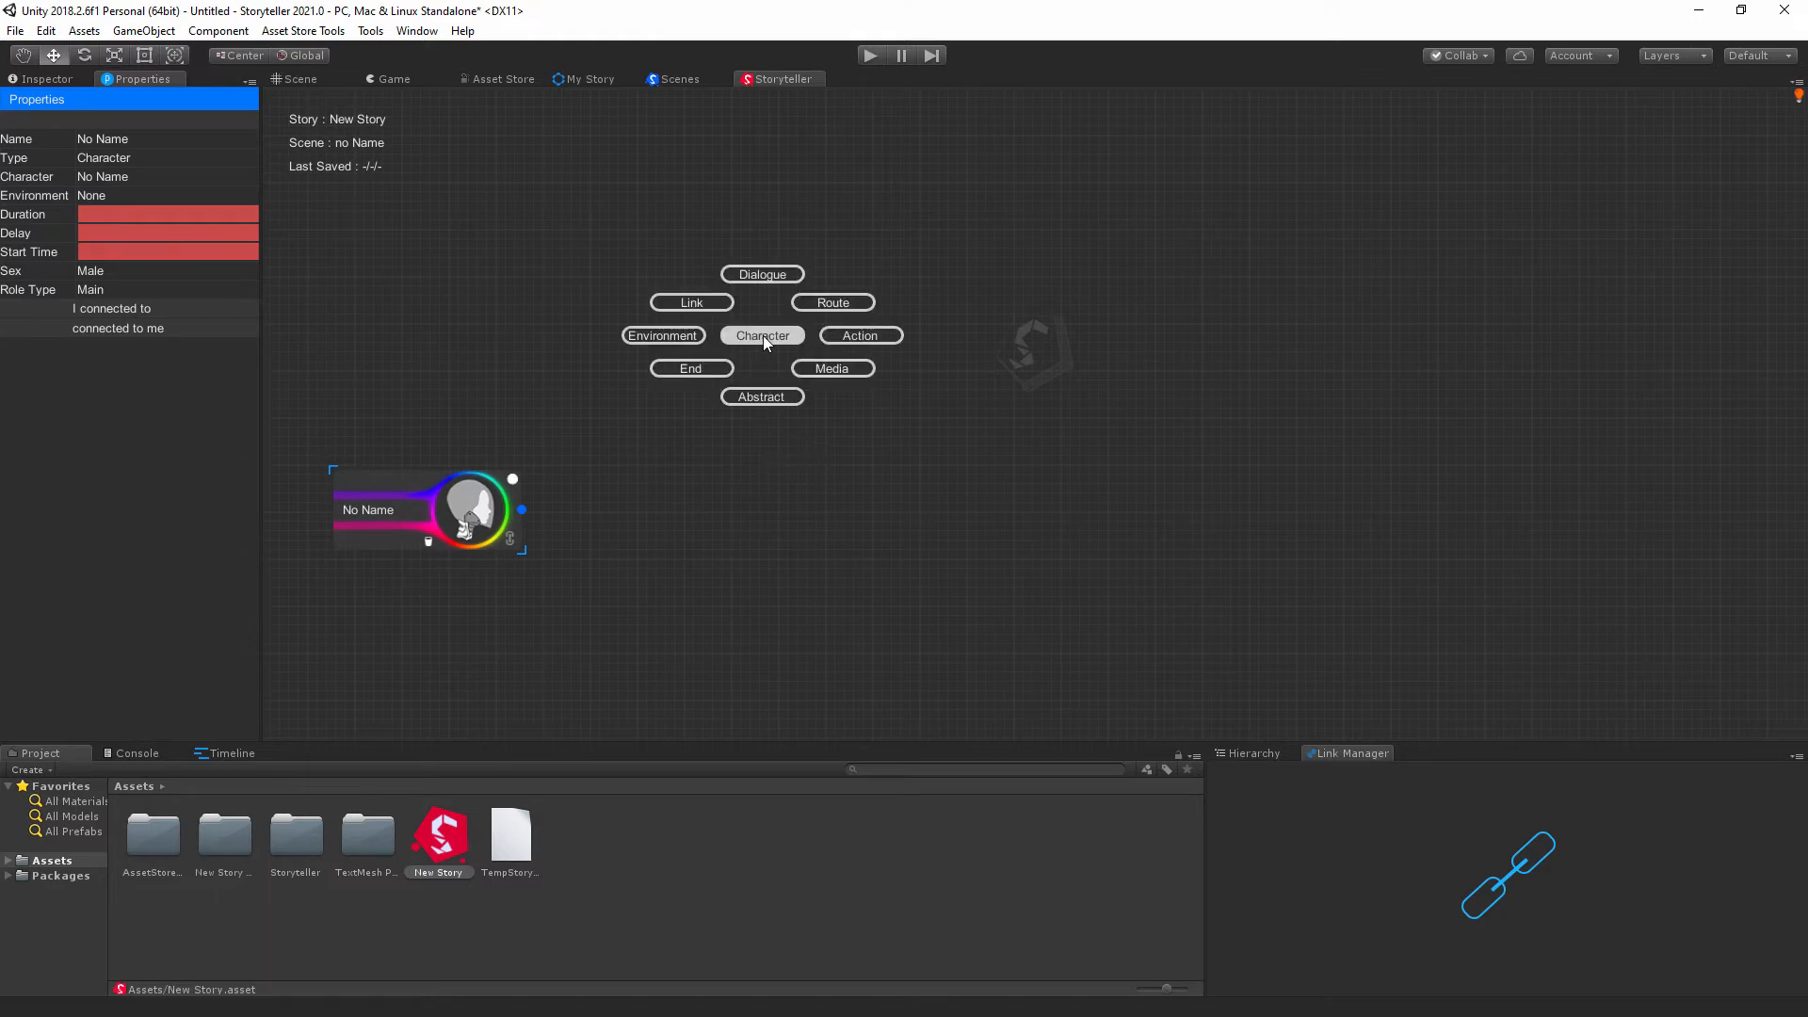
{"action": "left_click", "coordinate": [772, 273]}
{"action": "left_click_drag", "start_coordinate": [807, 278], "coordinate": [734, 387]}
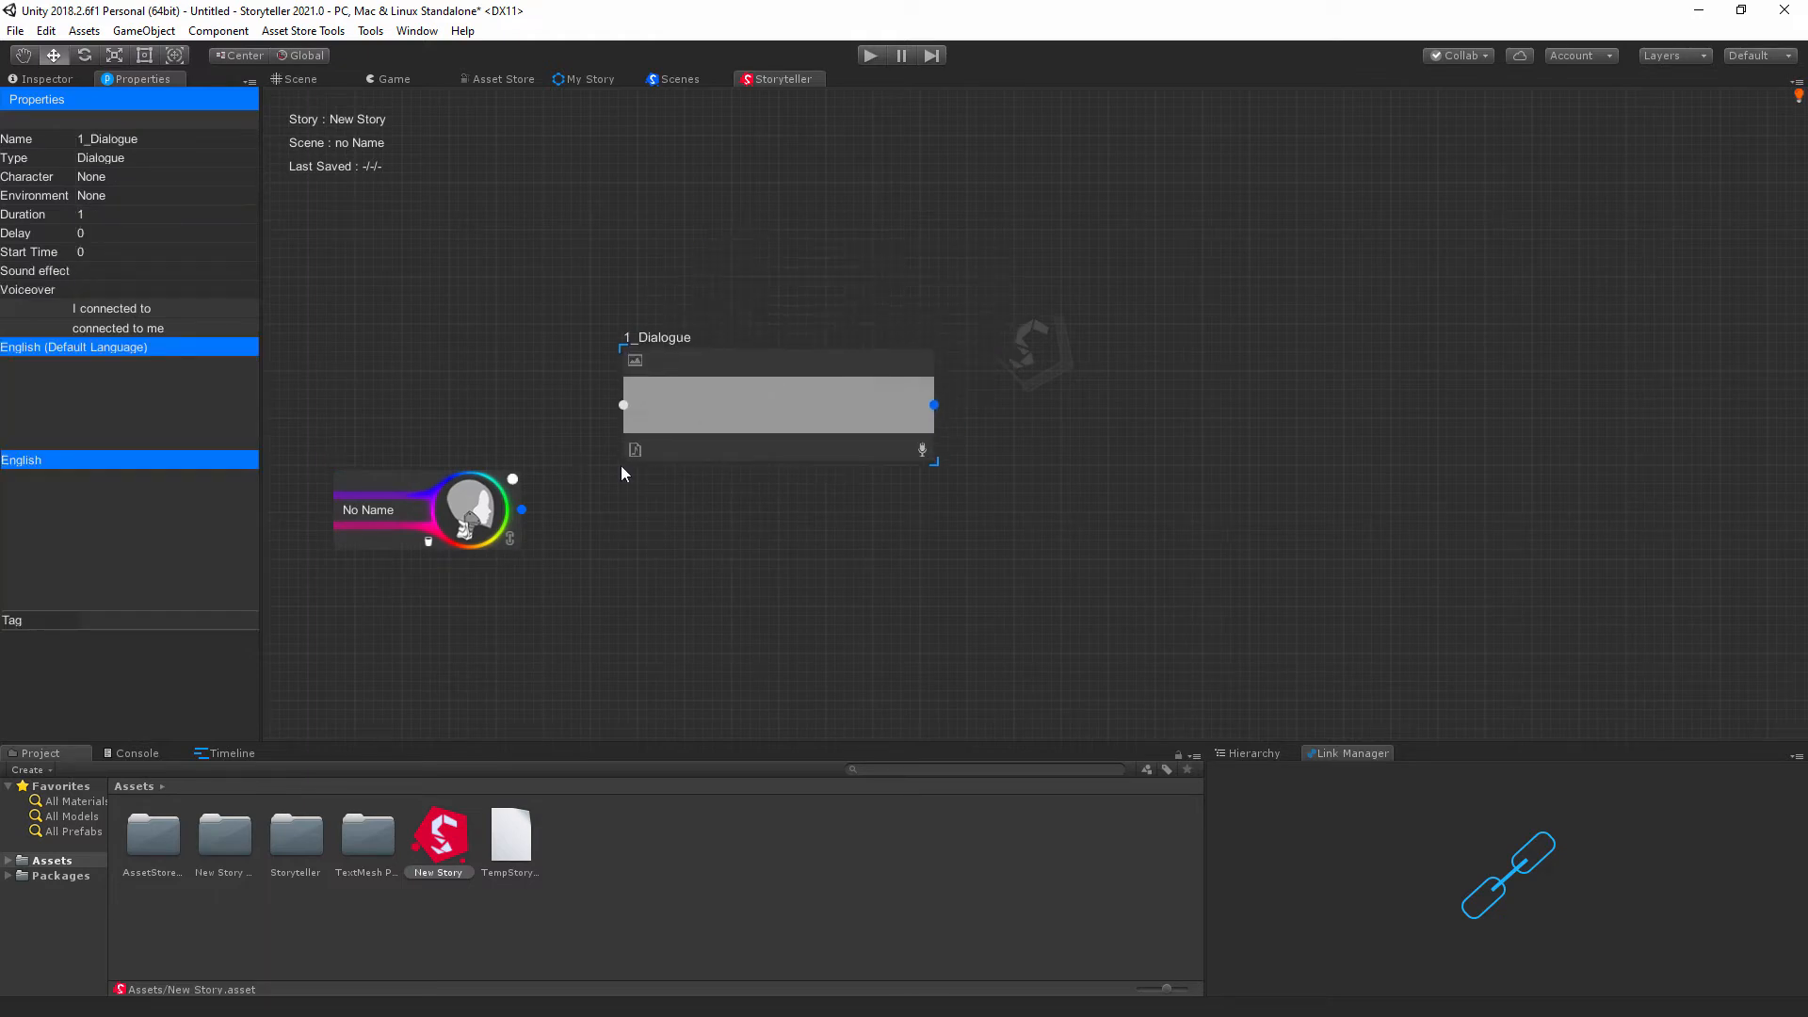
{"action": "left_click_drag", "start_coordinate": [523, 513], "coordinate": [710, 335]}
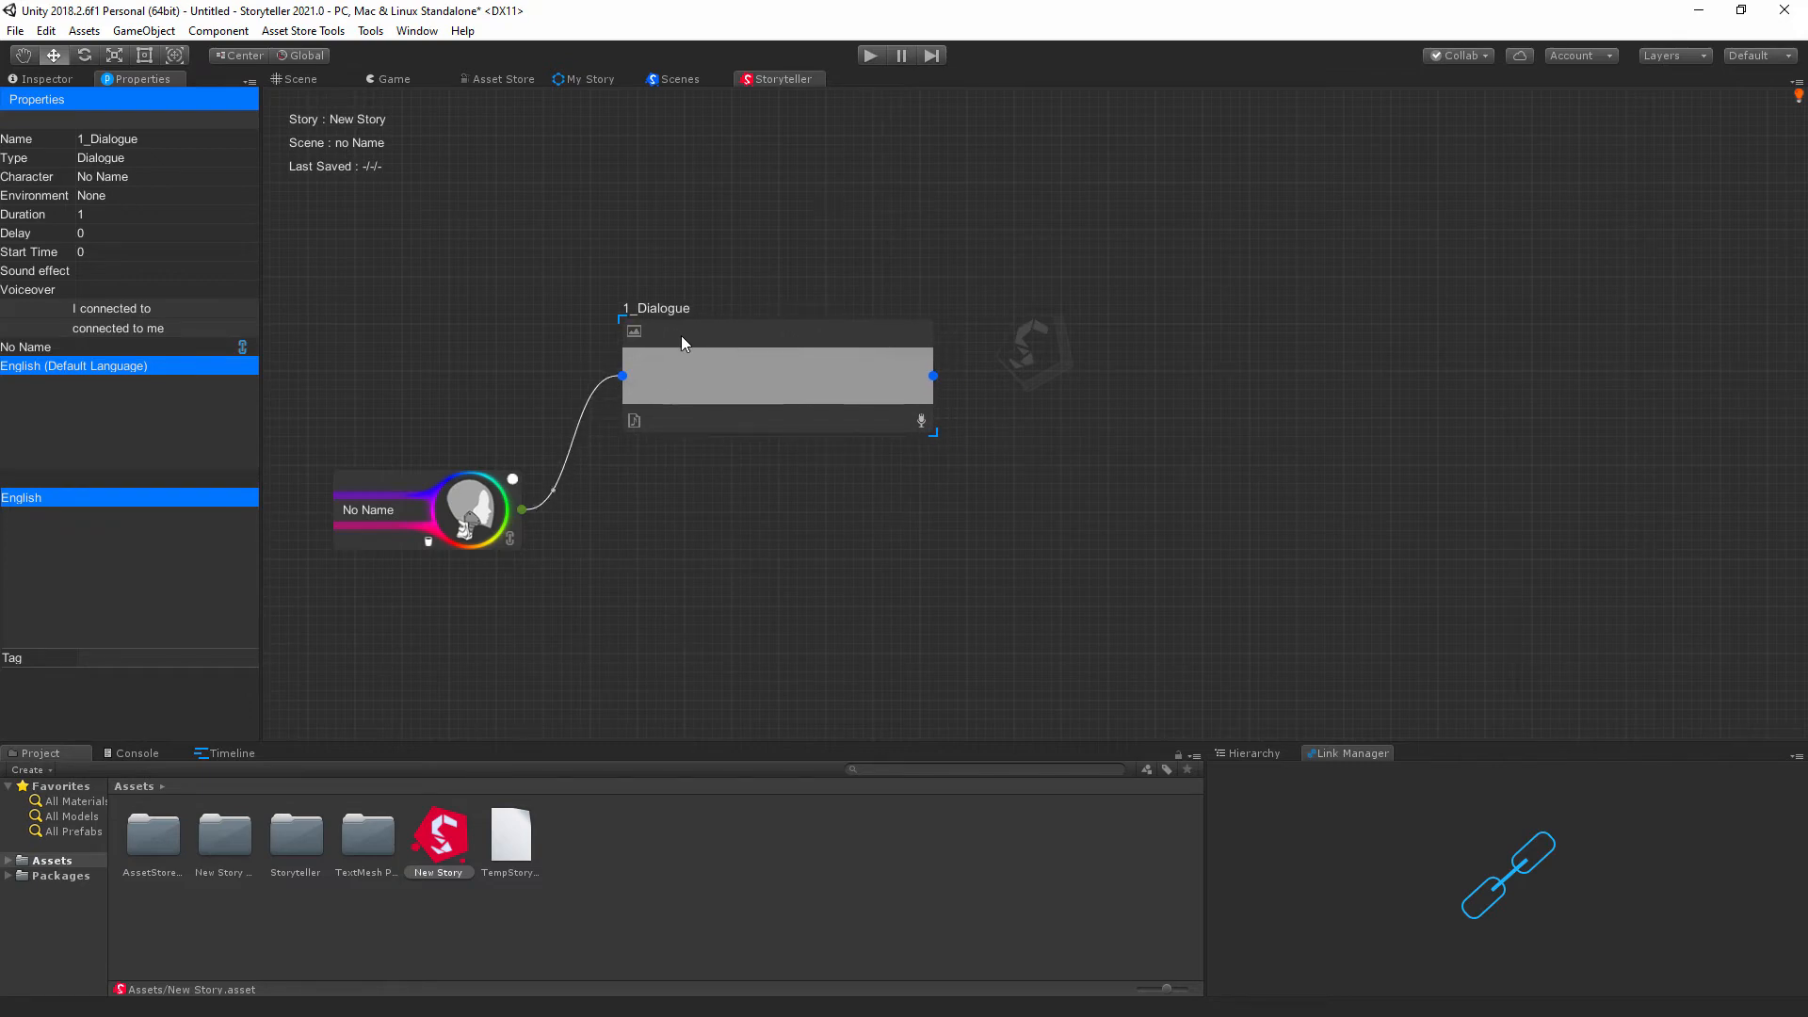
Show the story timeline, delay the dialogue's clip to 1.45 and shift its node slightly on the canvas.
{"action": "left_click", "coordinate": [230, 752]}
{"action": "mouse_move", "coordinate": [196, 809]}
{"action": "left_mouse_down"}
{"action": "mouse_move", "coordinate": [429, 816]}
{"action": "mouse_move", "coordinate": [166, 833]}
{"action": "mouse_move", "coordinate": [218, 839]}
{"action": "mouse_move", "coordinate": [209, 823]}
{"action": "left_mouse_up"}
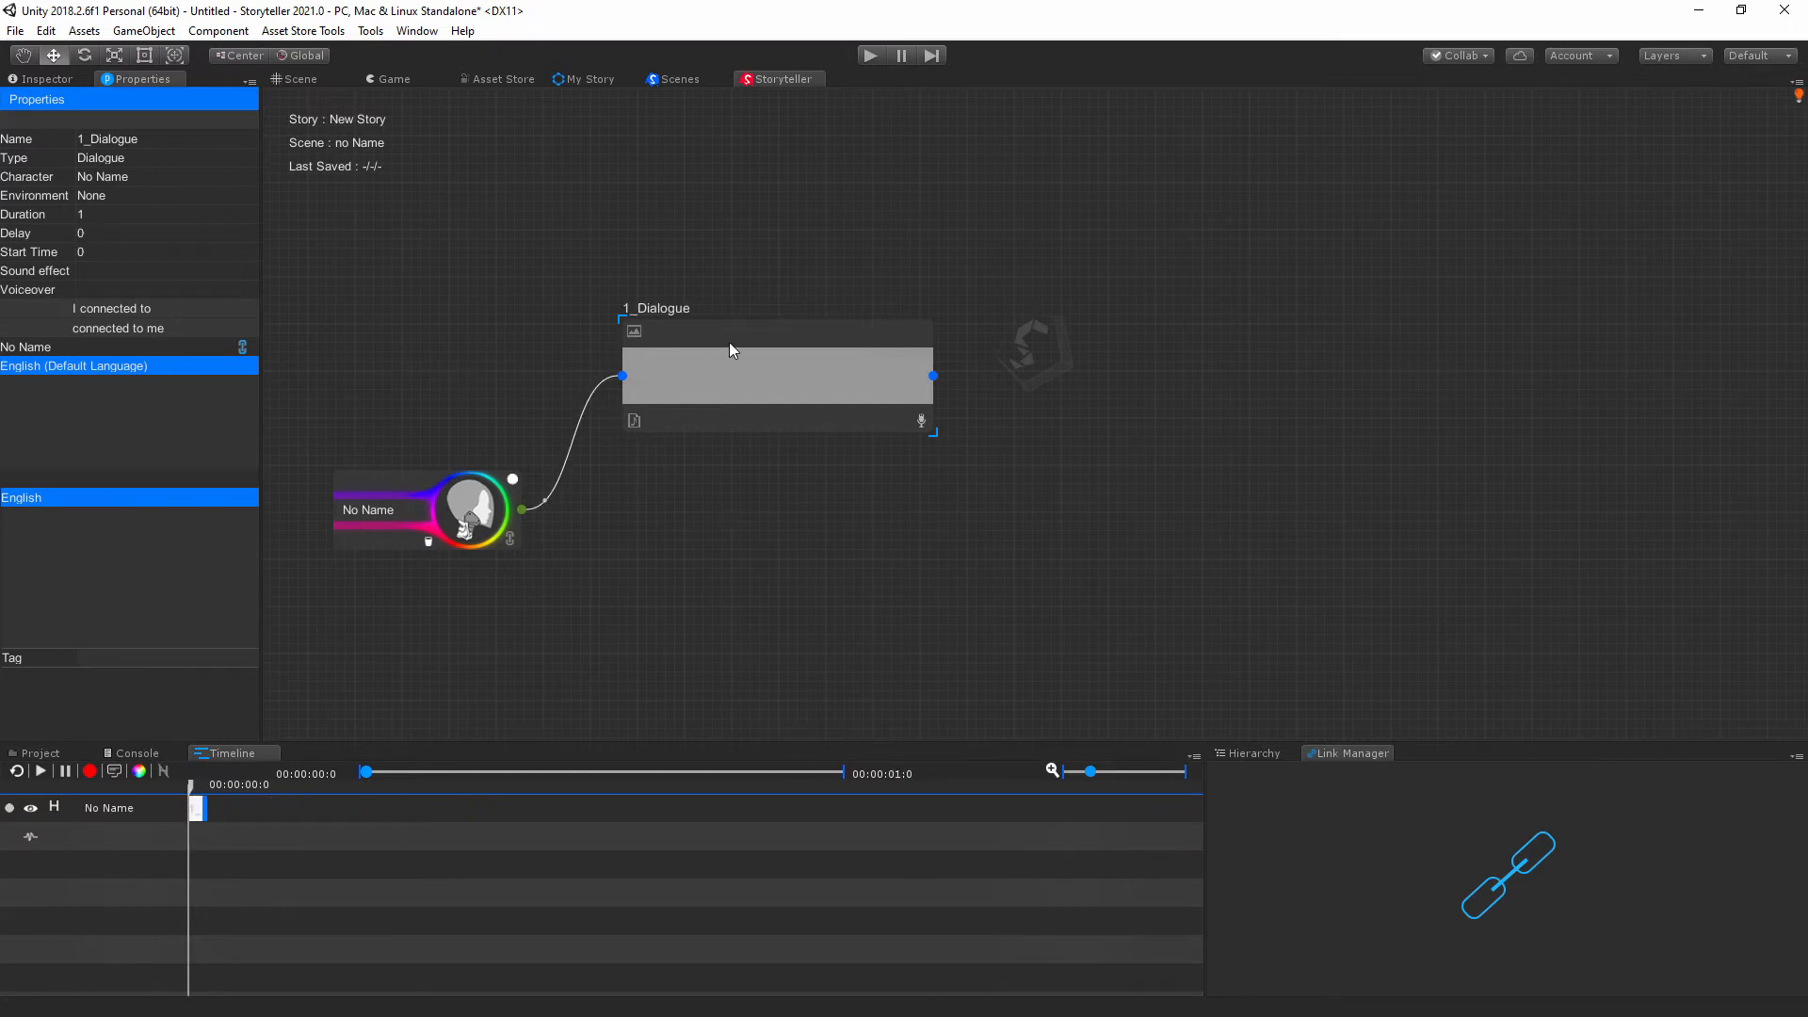
{"action": "left_click_drag", "start_coordinate": [200, 815], "coordinate": [228, 817]}
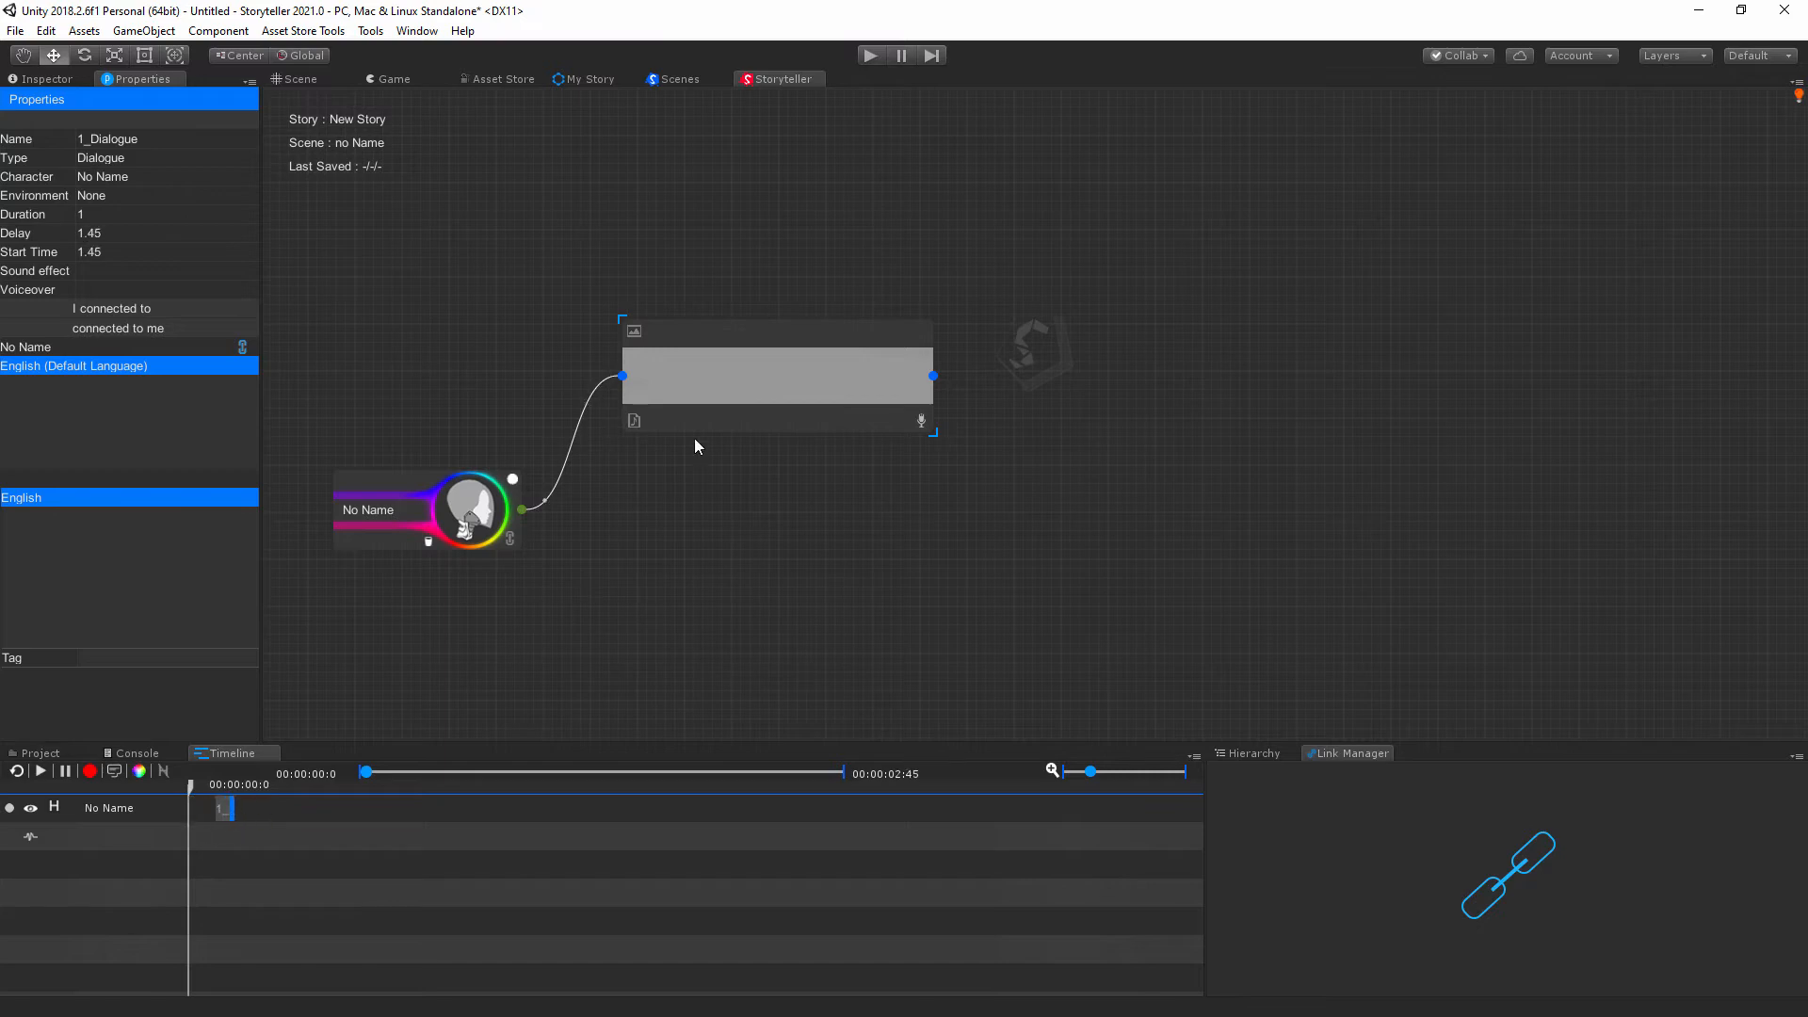
{"action": "left_click_drag", "start_coordinate": [698, 327], "coordinate": [672, 331]}
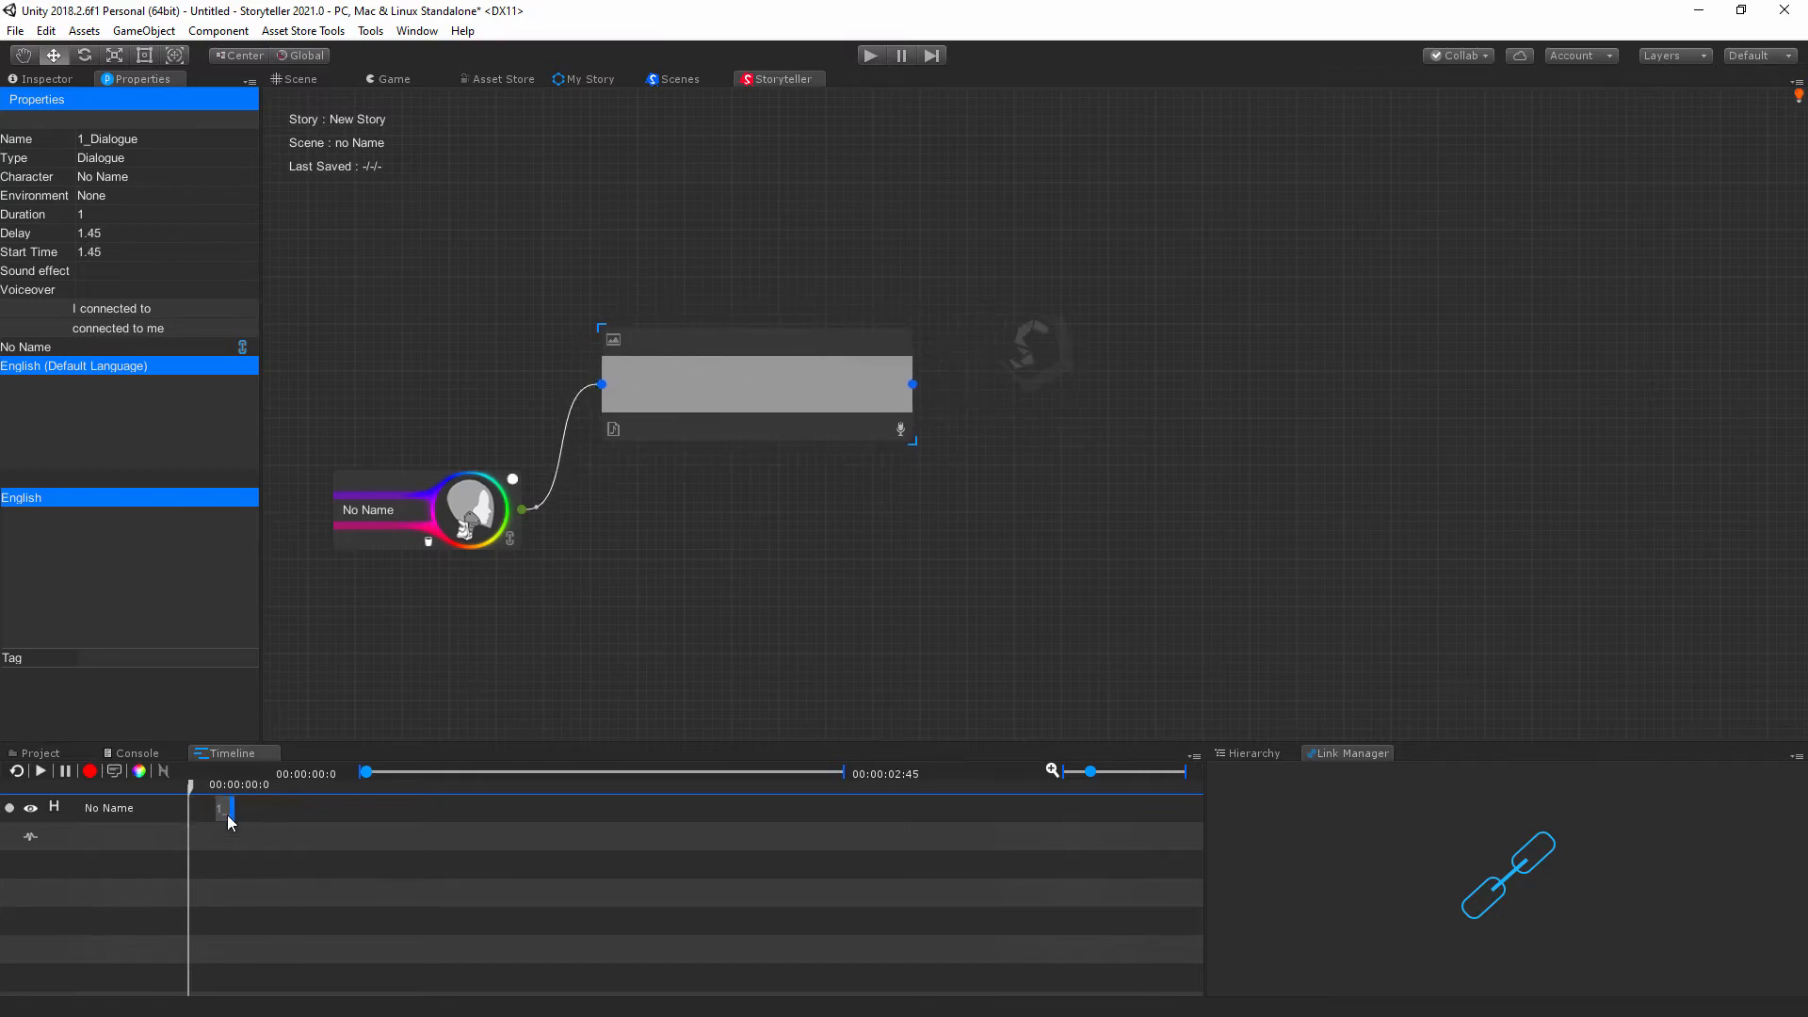
Move the dialogue's clip back to the start of the timeline and enlarge the timeline scale.
{"action": "left_click_drag", "start_coordinate": [227, 815], "coordinate": [212, 815]}
{"action": "left_click_drag", "start_coordinate": [1089, 774], "coordinate": [1150, 772]}
{"action": "left_click_drag", "start_coordinate": [246, 815], "coordinate": [230, 816]}
Extend the chain with four more connected Dialogue nodes following the first dialogue.
{"action": "key", "text": "d"}
{"action": "key", "text": "d"}
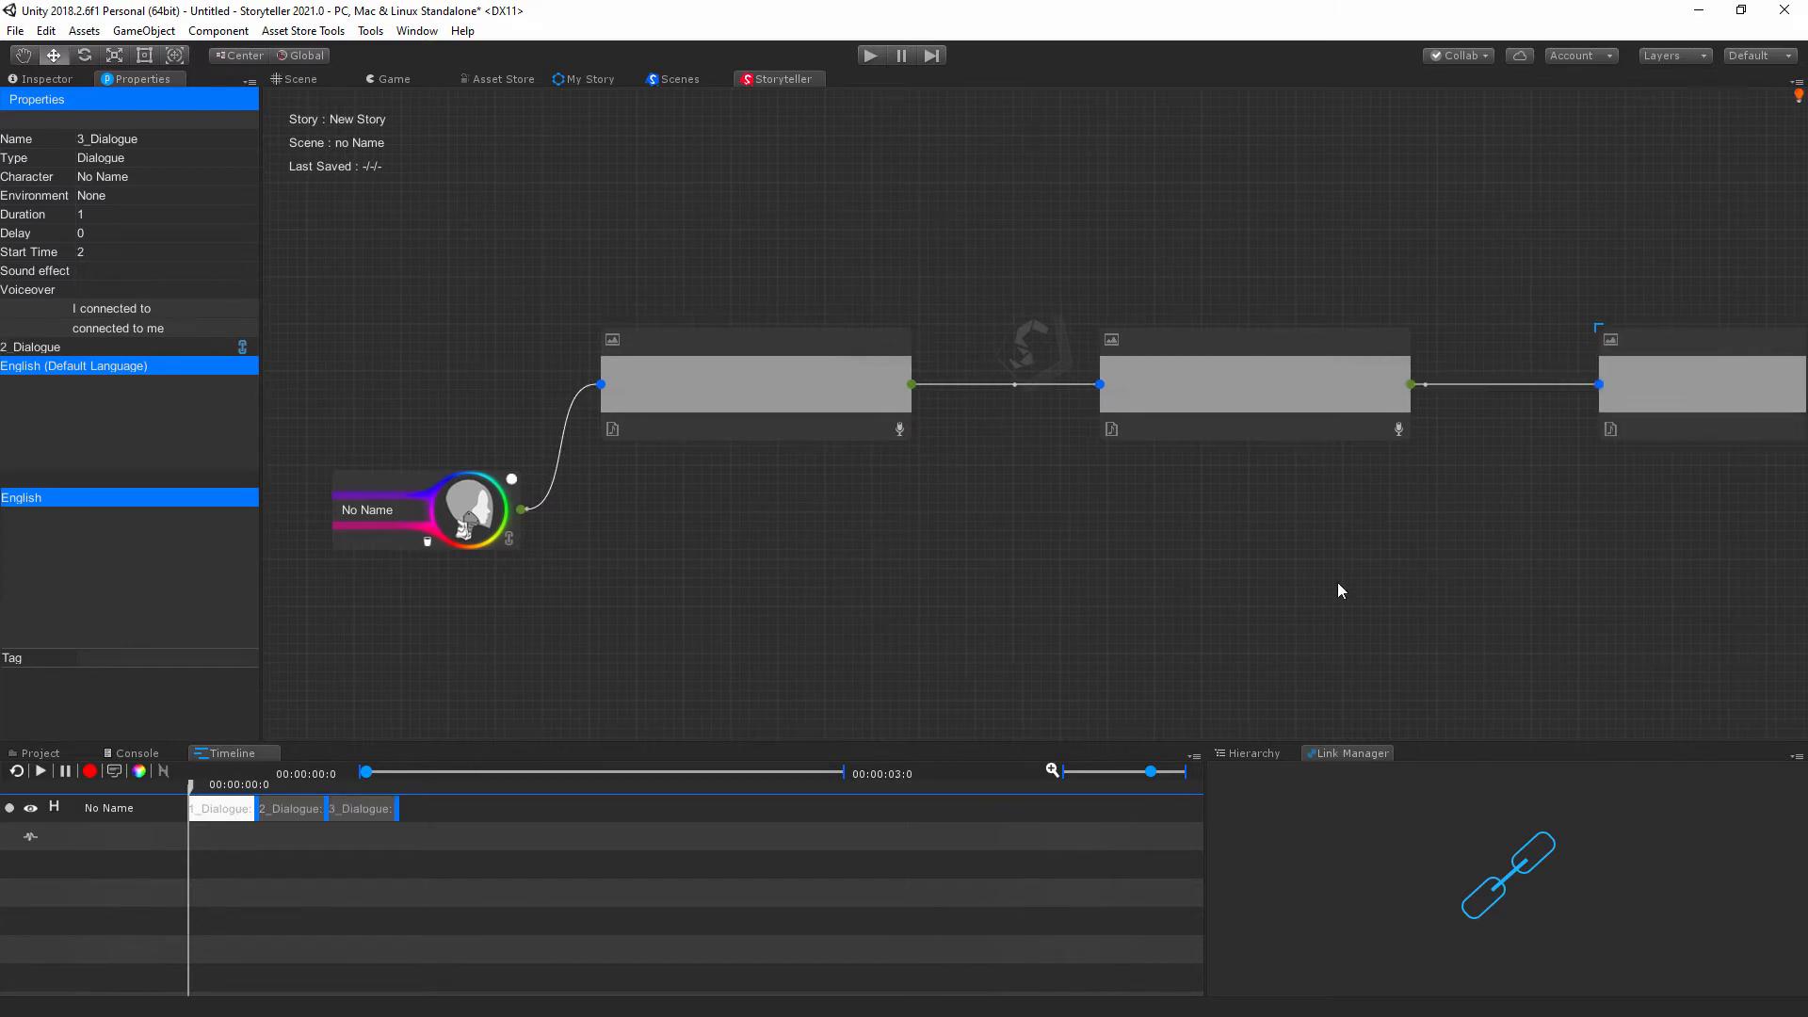
{"action": "key", "text": "f"}
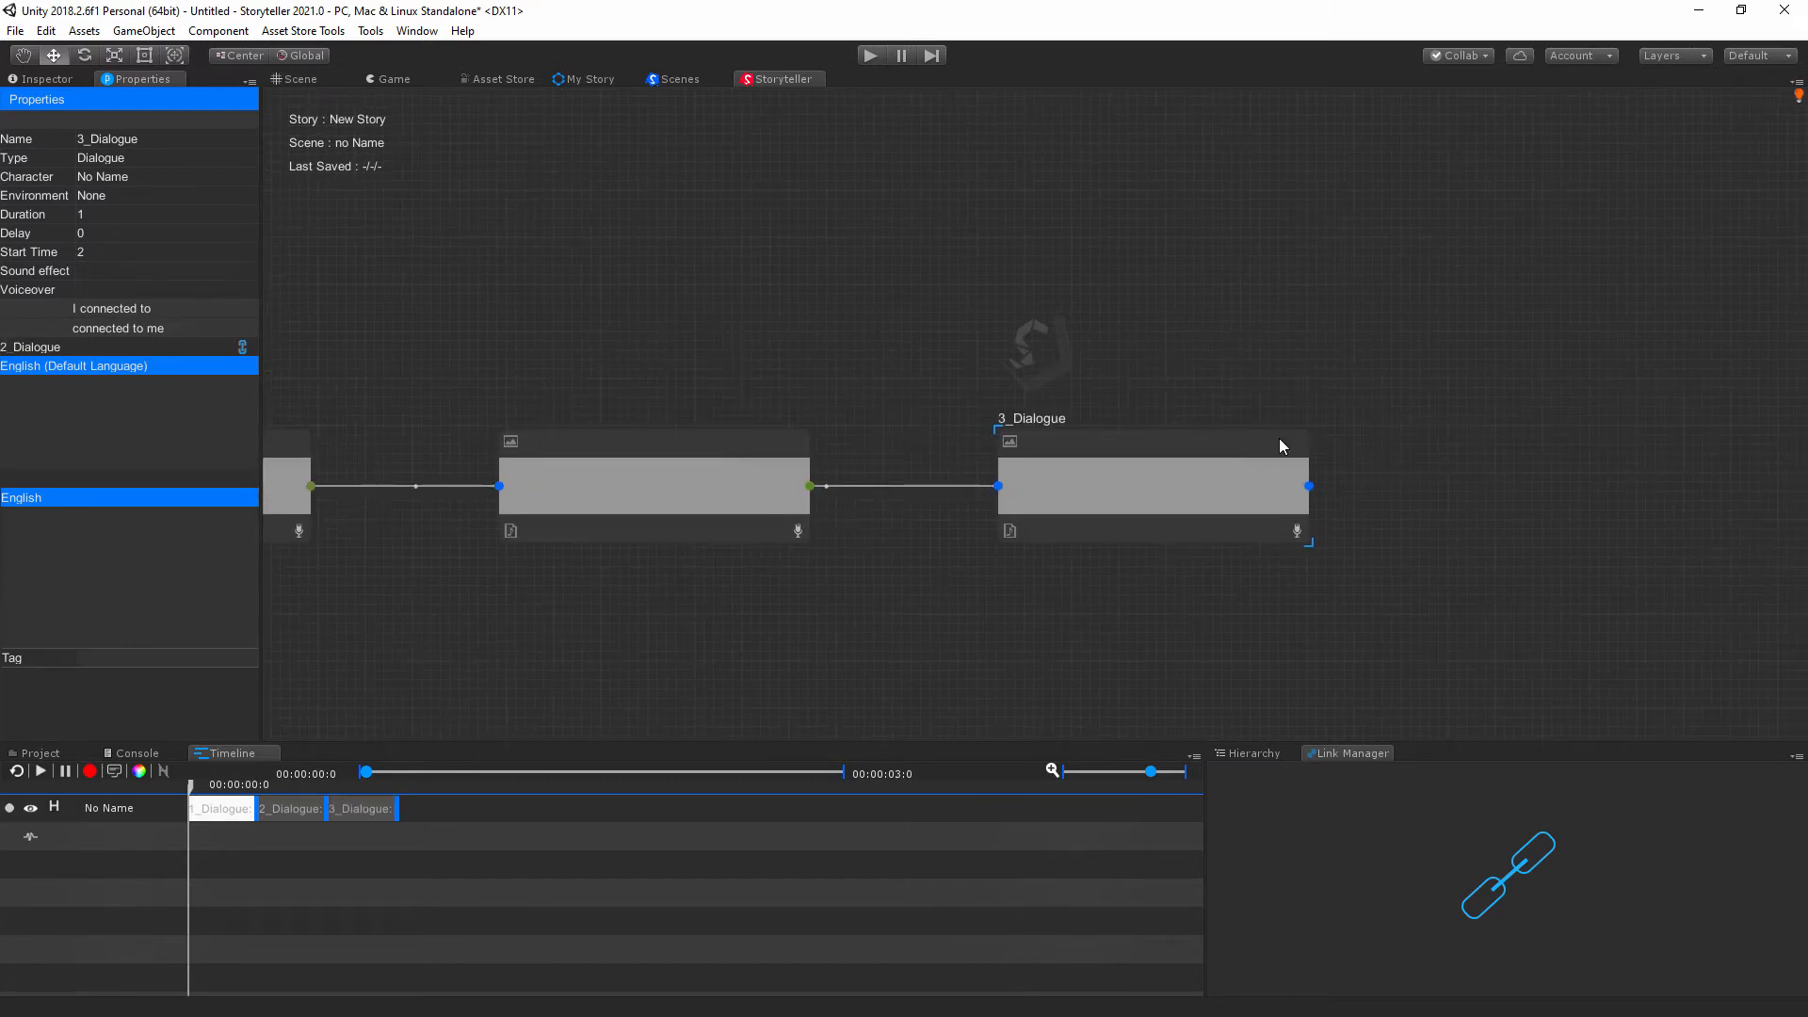
{"action": "key", "text": "d"}
{"action": "key", "text": "d"}
Scatter the second to fifth dialogue nodes around the first one and move the character node above it.
{"action": "scroll", "coordinate": [1513, 365], "scroll_direction": "down", "scroll_amount": 7}
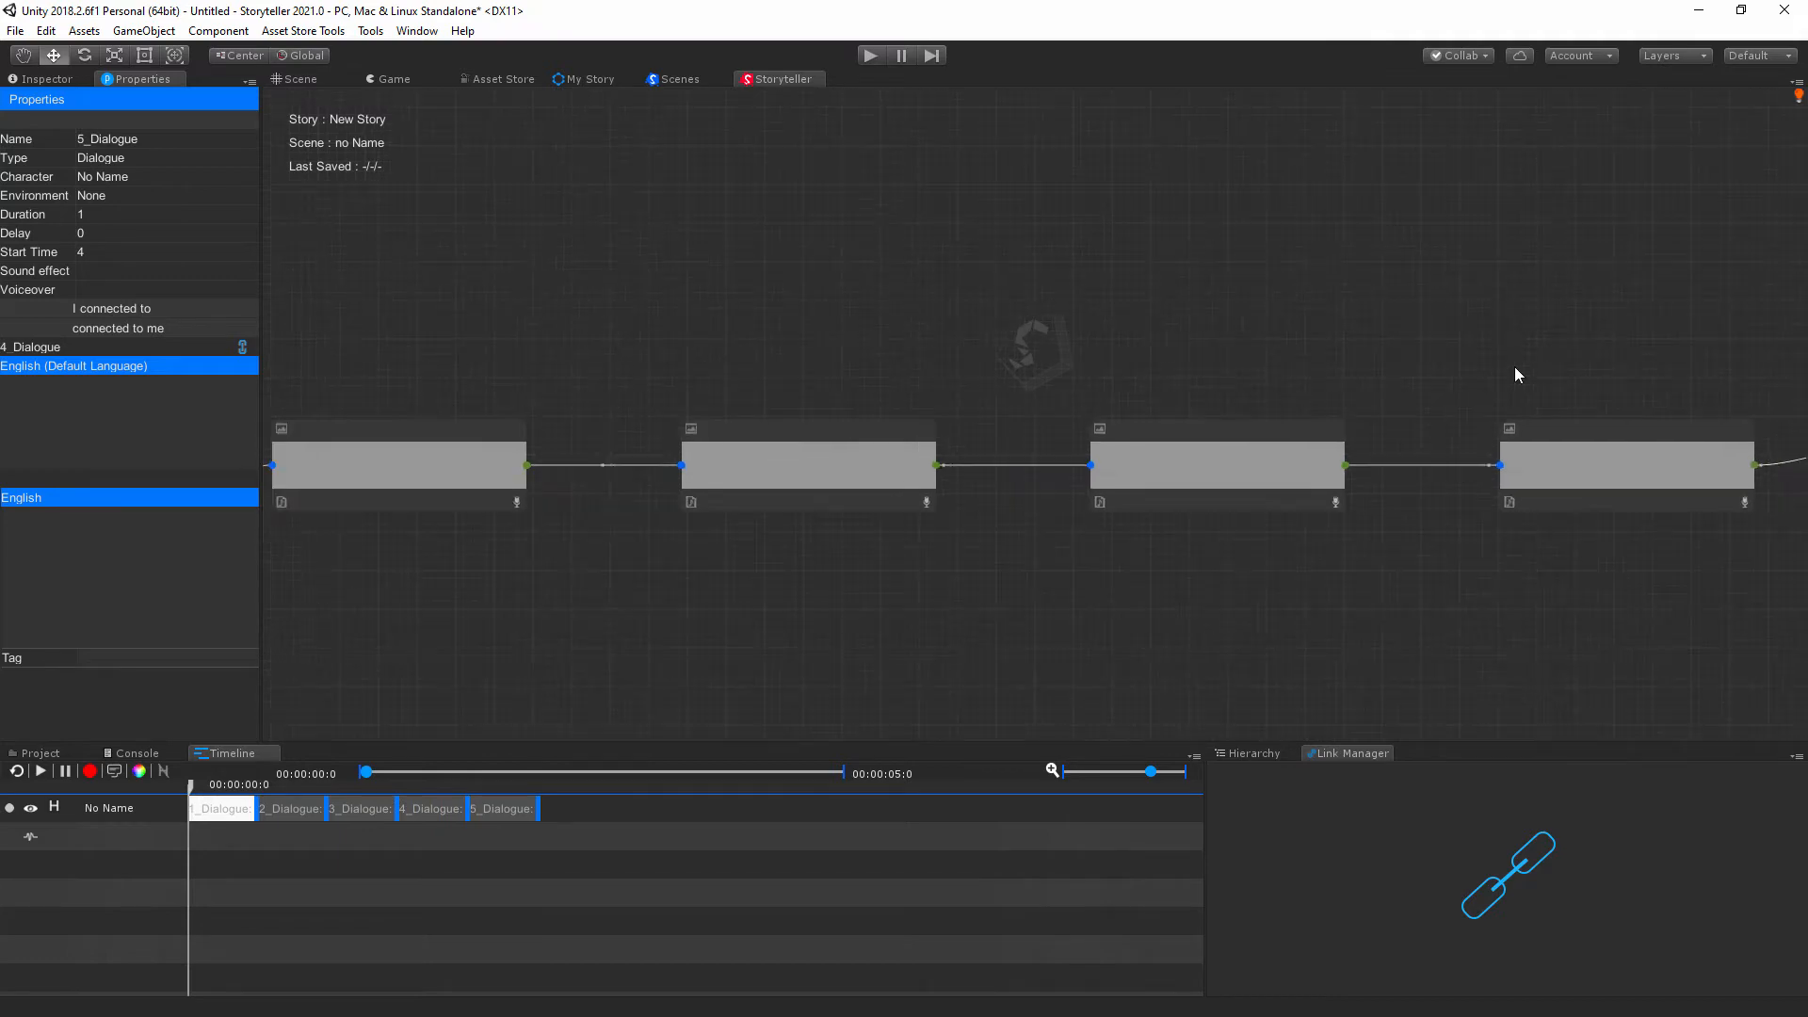
{"action": "middle_click_drag", "start_coordinate": [1340, 643], "coordinate": [963, 615]}
{"action": "middle_click_drag", "start_coordinate": [1331, 606], "coordinate": [1588, 629]}
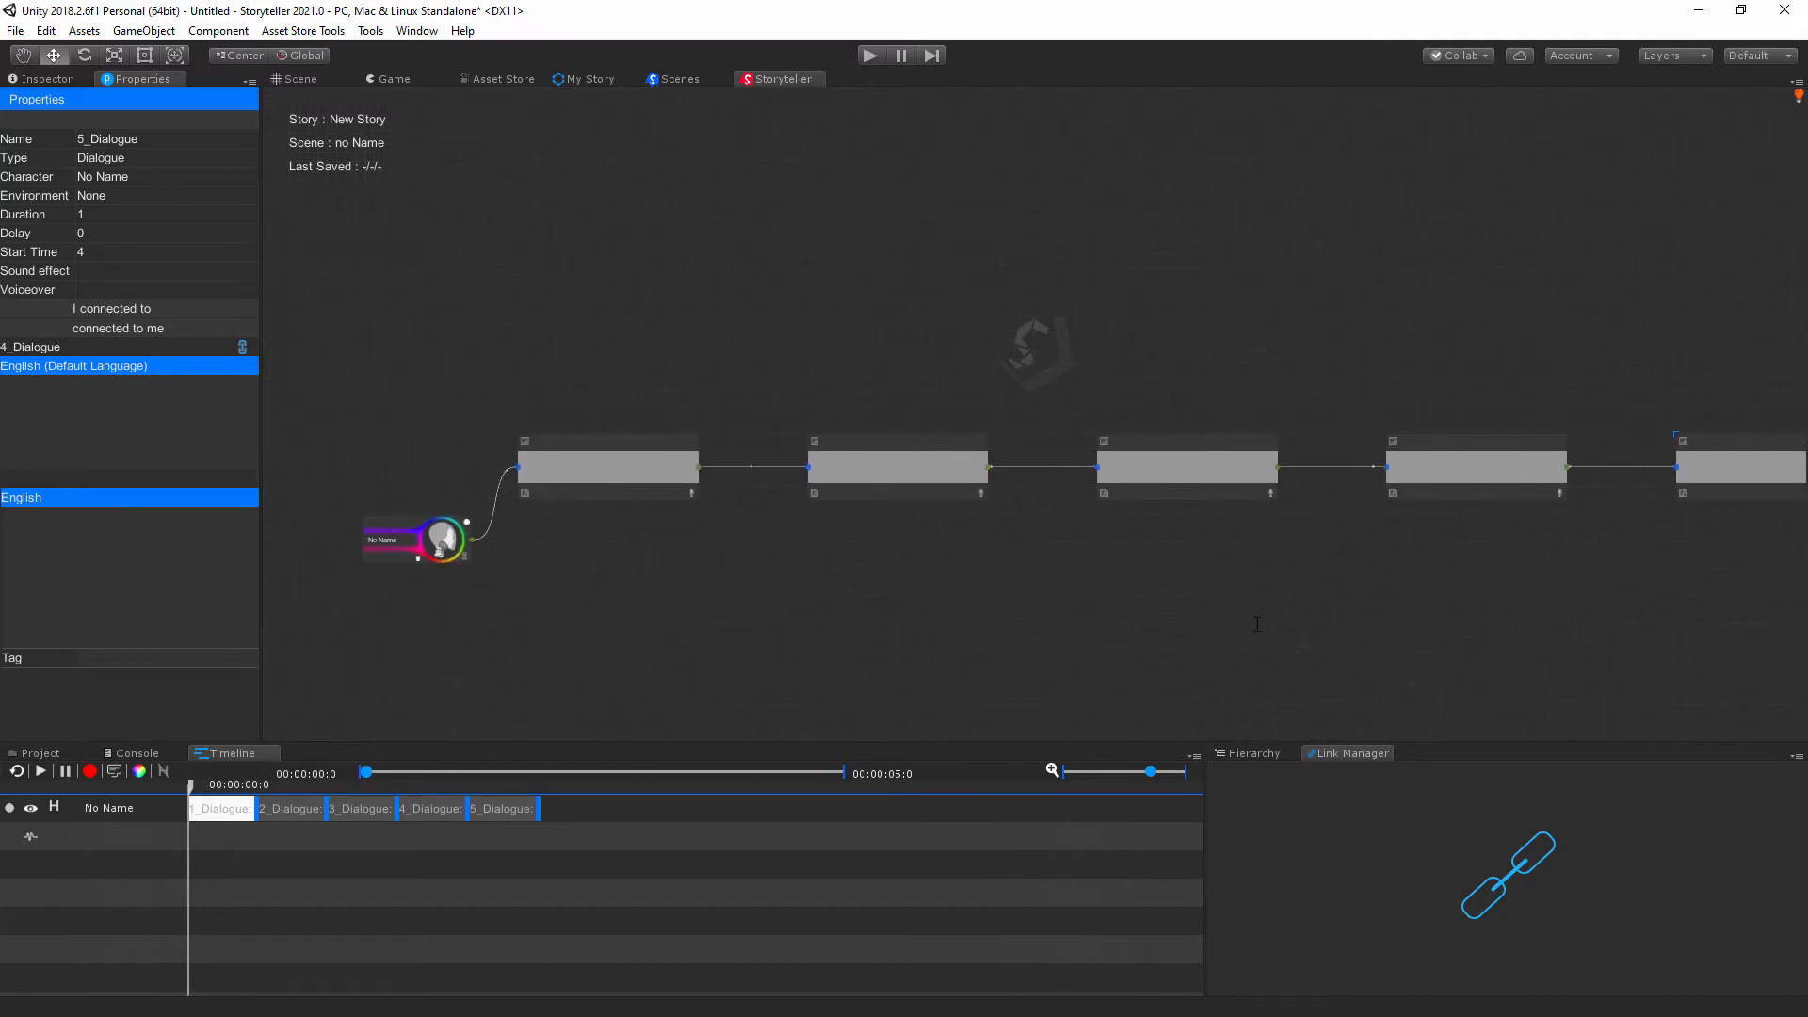
{"action": "left_click_drag", "start_coordinate": [971, 459], "coordinate": [565, 640]}
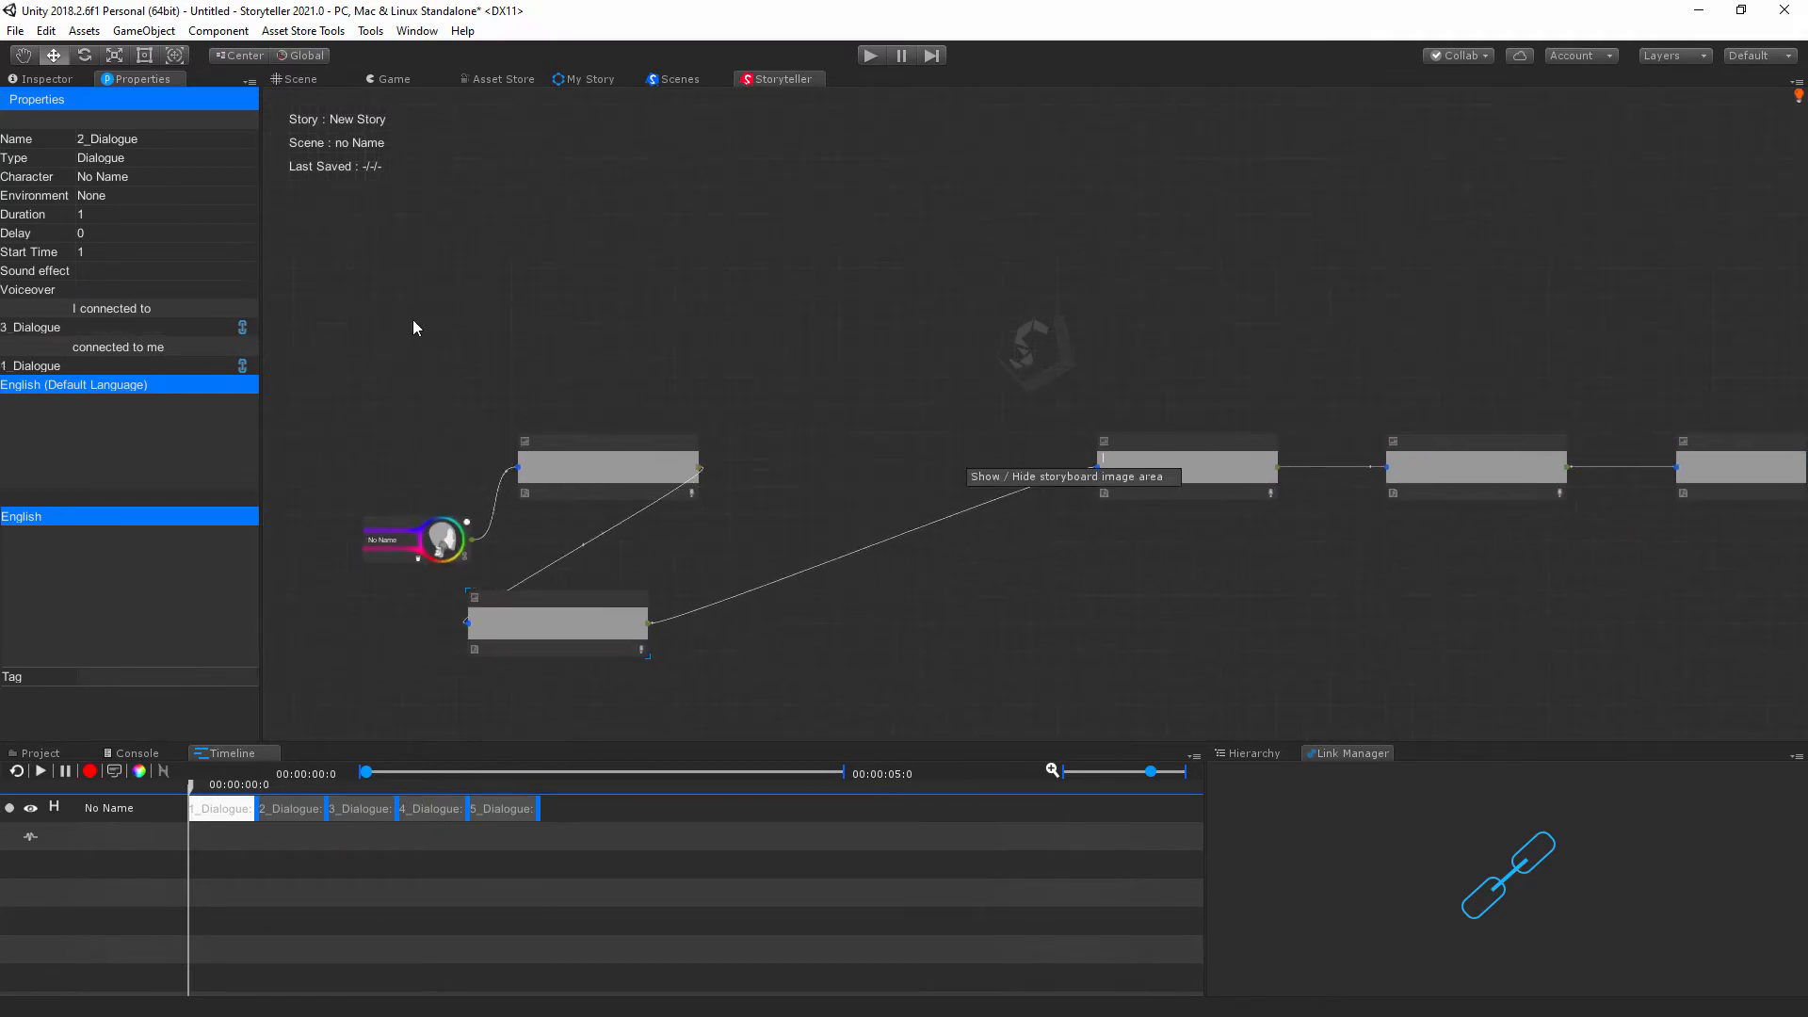
{"action": "left_click_drag", "start_coordinate": [1177, 467], "coordinate": [343, 342]}
{"action": "left_click_drag", "start_coordinate": [1537, 472], "coordinate": [1206, 547]}
{"action": "left_click_drag", "start_coordinate": [895, 576], "coordinate": [417, 625]}
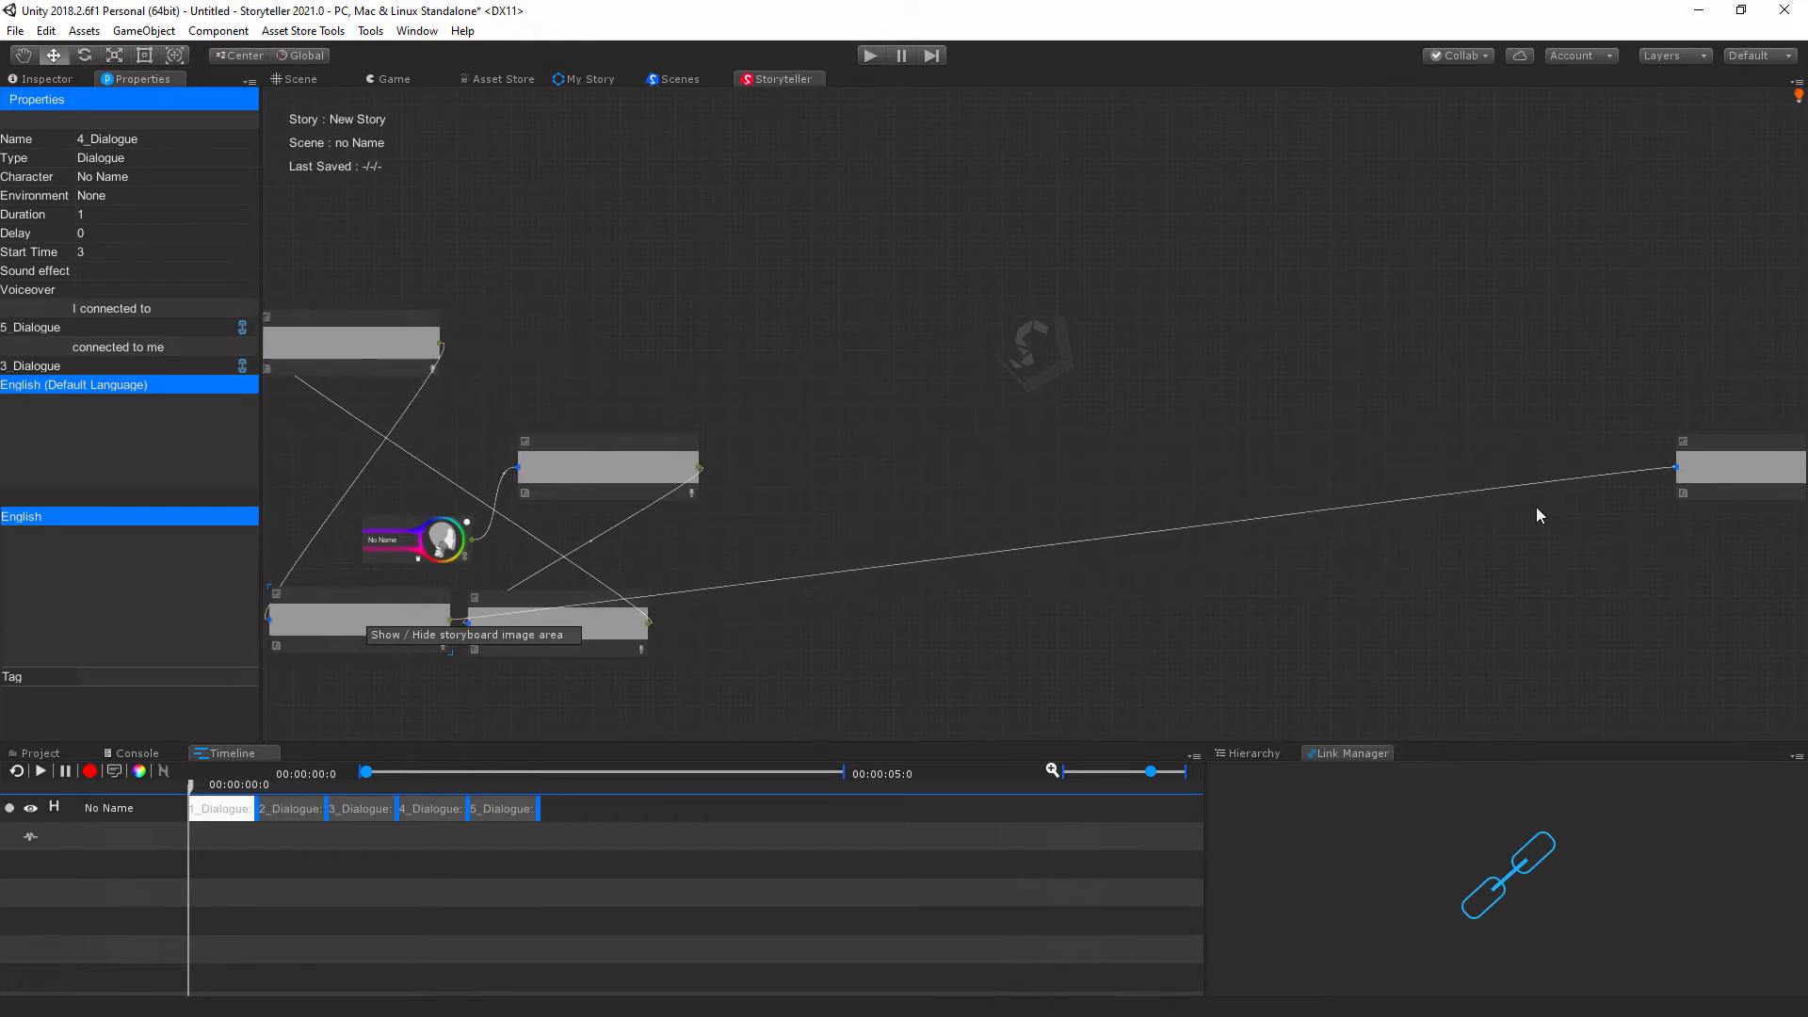
{"action": "left_click_drag", "start_coordinate": [1714, 467], "coordinate": [302, 434]}
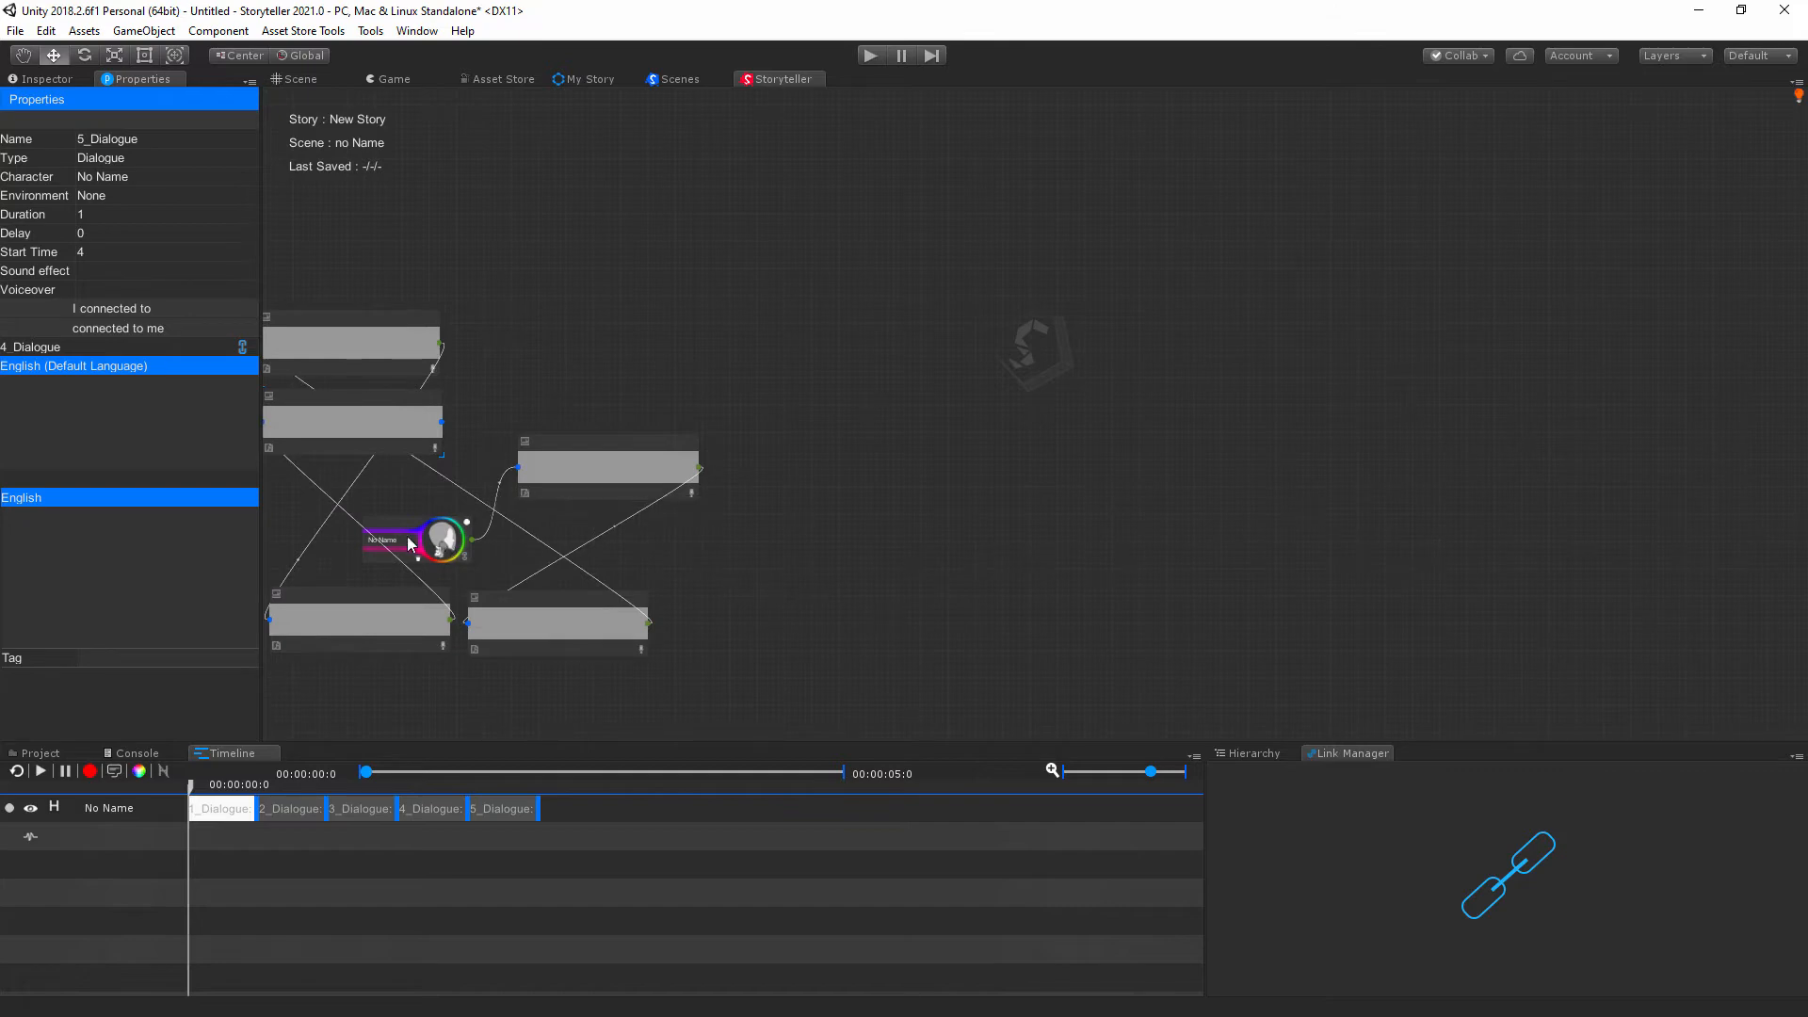
{"action": "left_click_drag", "start_coordinate": [400, 536], "coordinate": [619, 413]}
Pile up the fifth, third and first dialogue nodes and the character node so that they overlap the remaining nodes.
{"action": "middle_click_drag", "start_coordinate": [1060, 592], "coordinate": [1642, 578]}
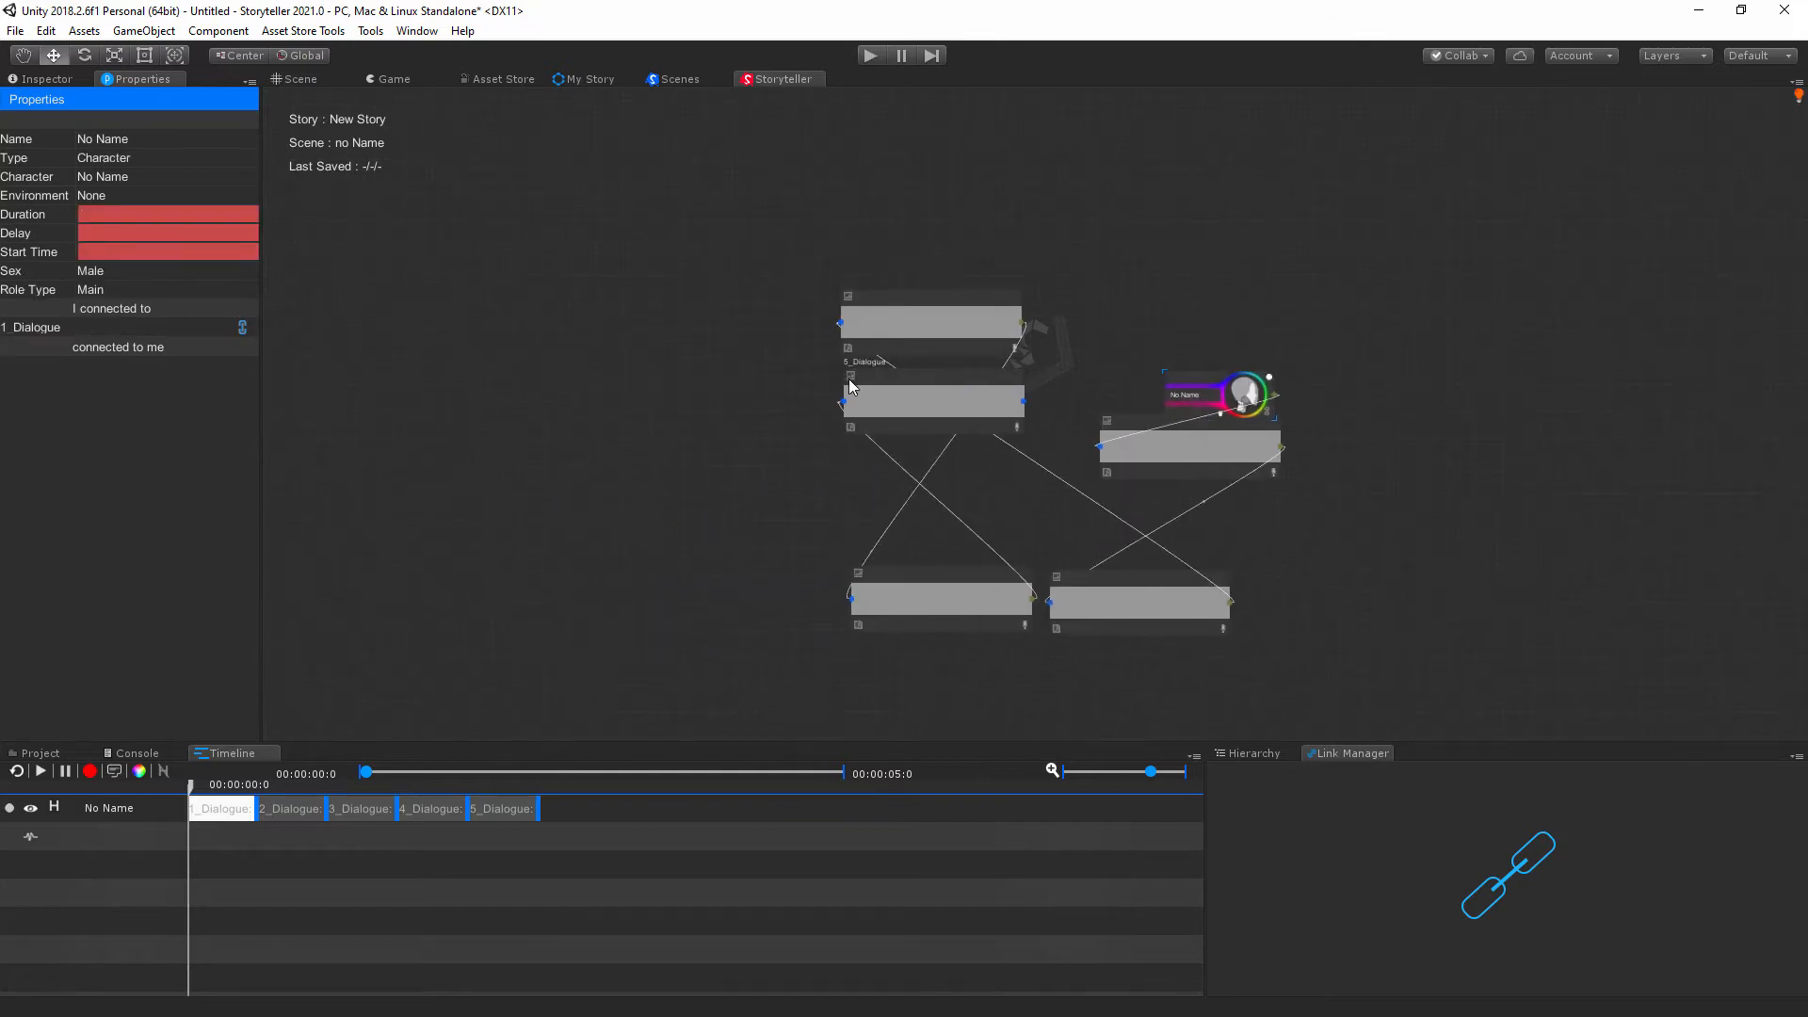
{"action": "left_click_drag", "start_coordinate": [904, 400], "coordinate": [985, 531]}
{"action": "left_click_drag", "start_coordinate": [945, 299], "coordinate": [1079, 537]}
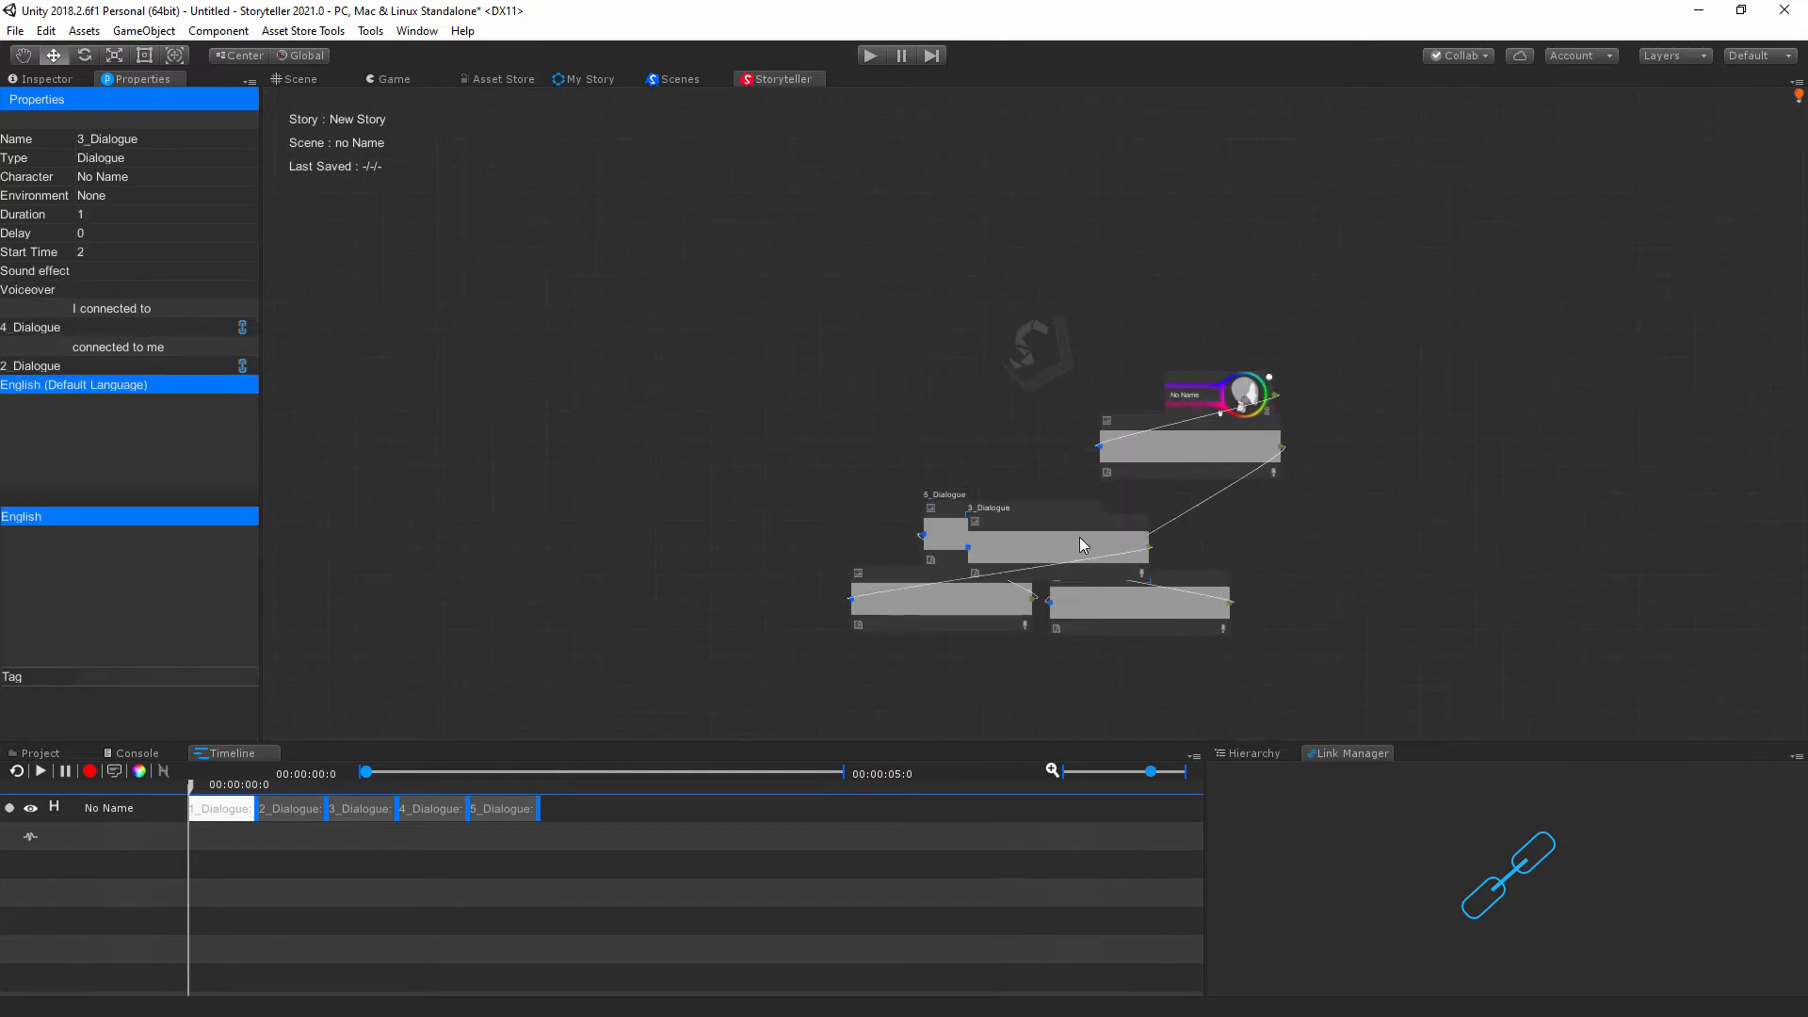
{"action": "left_click_drag", "start_coordinate": [1206, 431], "coordinate": [1078, 478]}
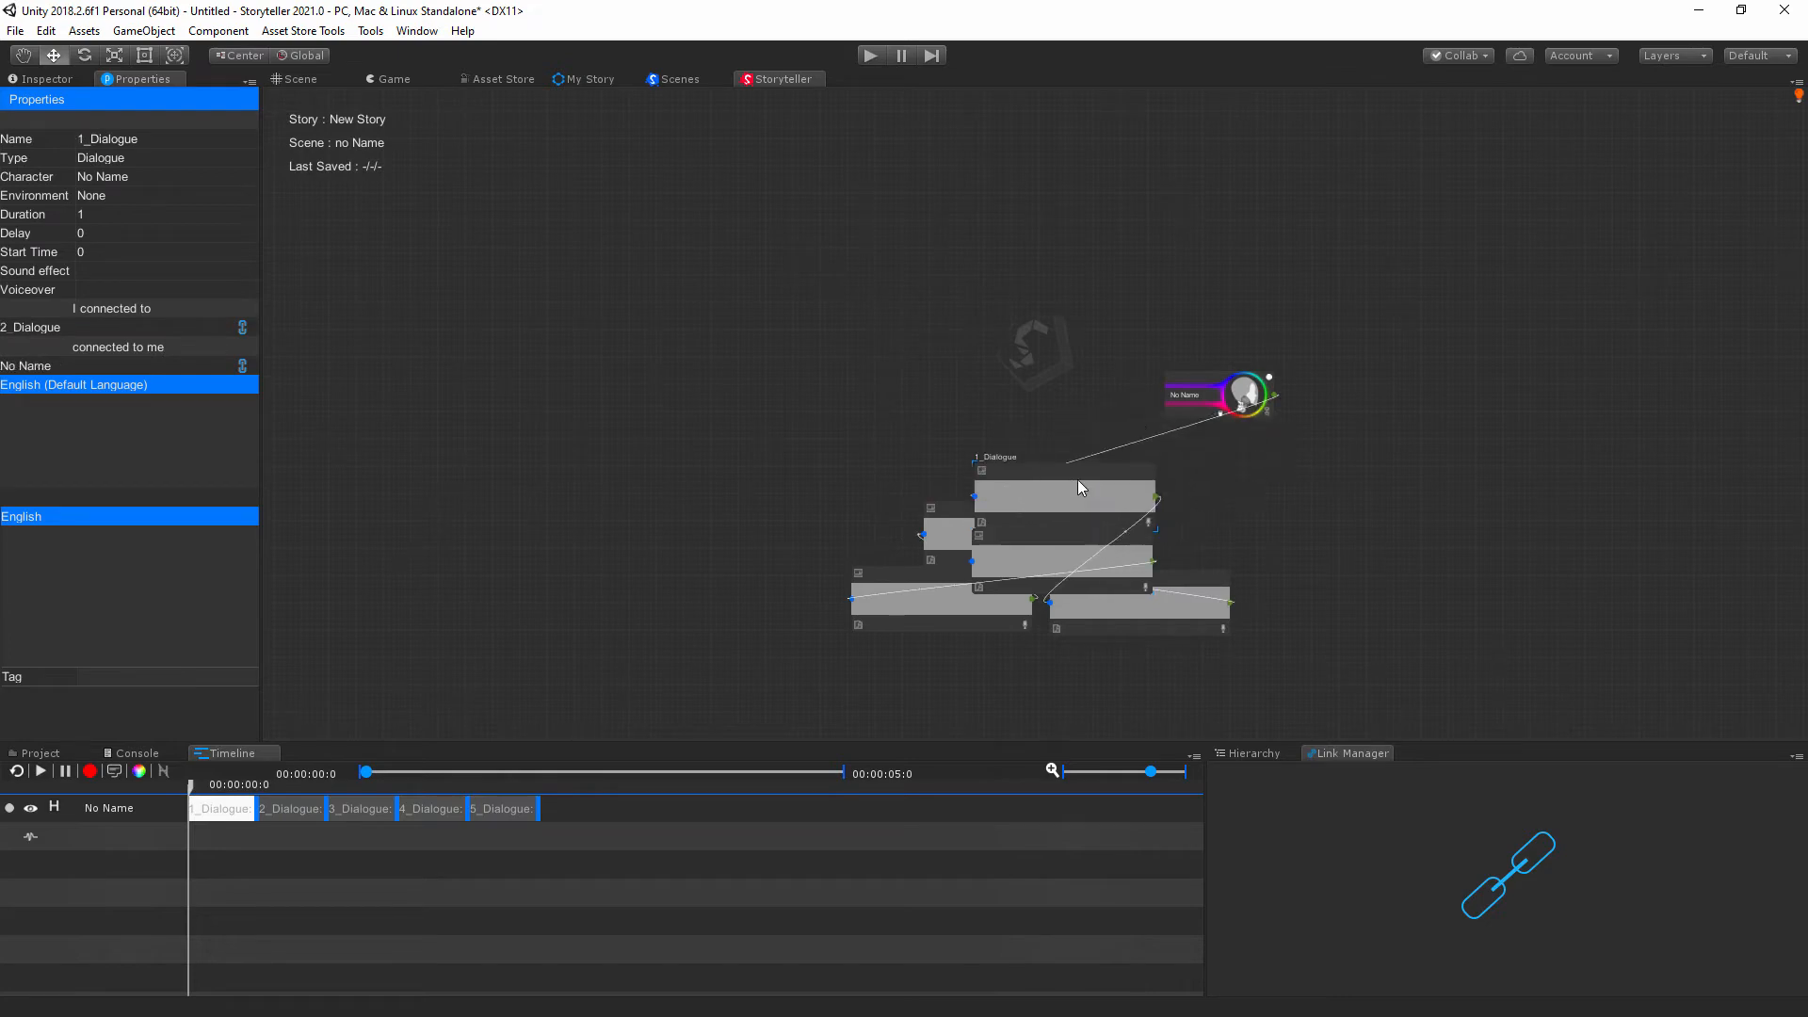
{"action": "left_click_drag", "start_coordinate": [1189, 386], "coordinate": [893, 463]}
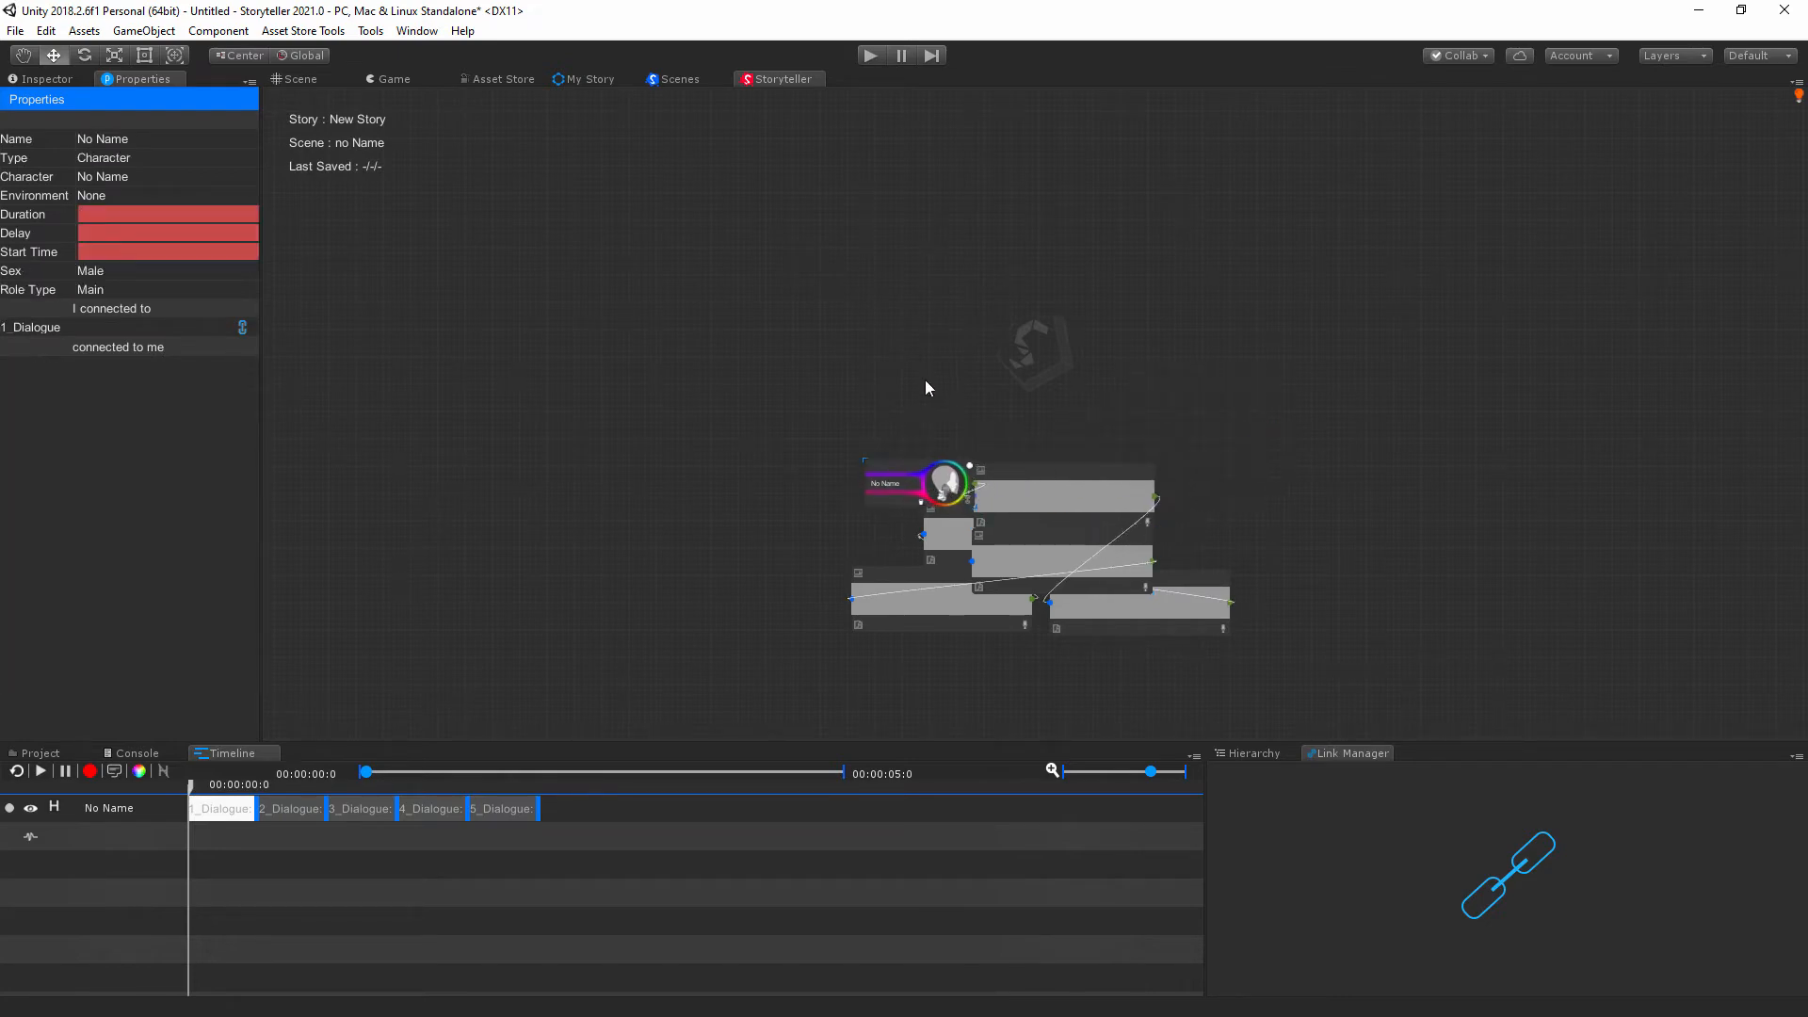
Auto-arrange the tangled character and dialogue nodes on the canvas.
{"action": "scroll", "coordinate": [1141, 510], "scroll_direction": "up", "scroll_amount": 3}
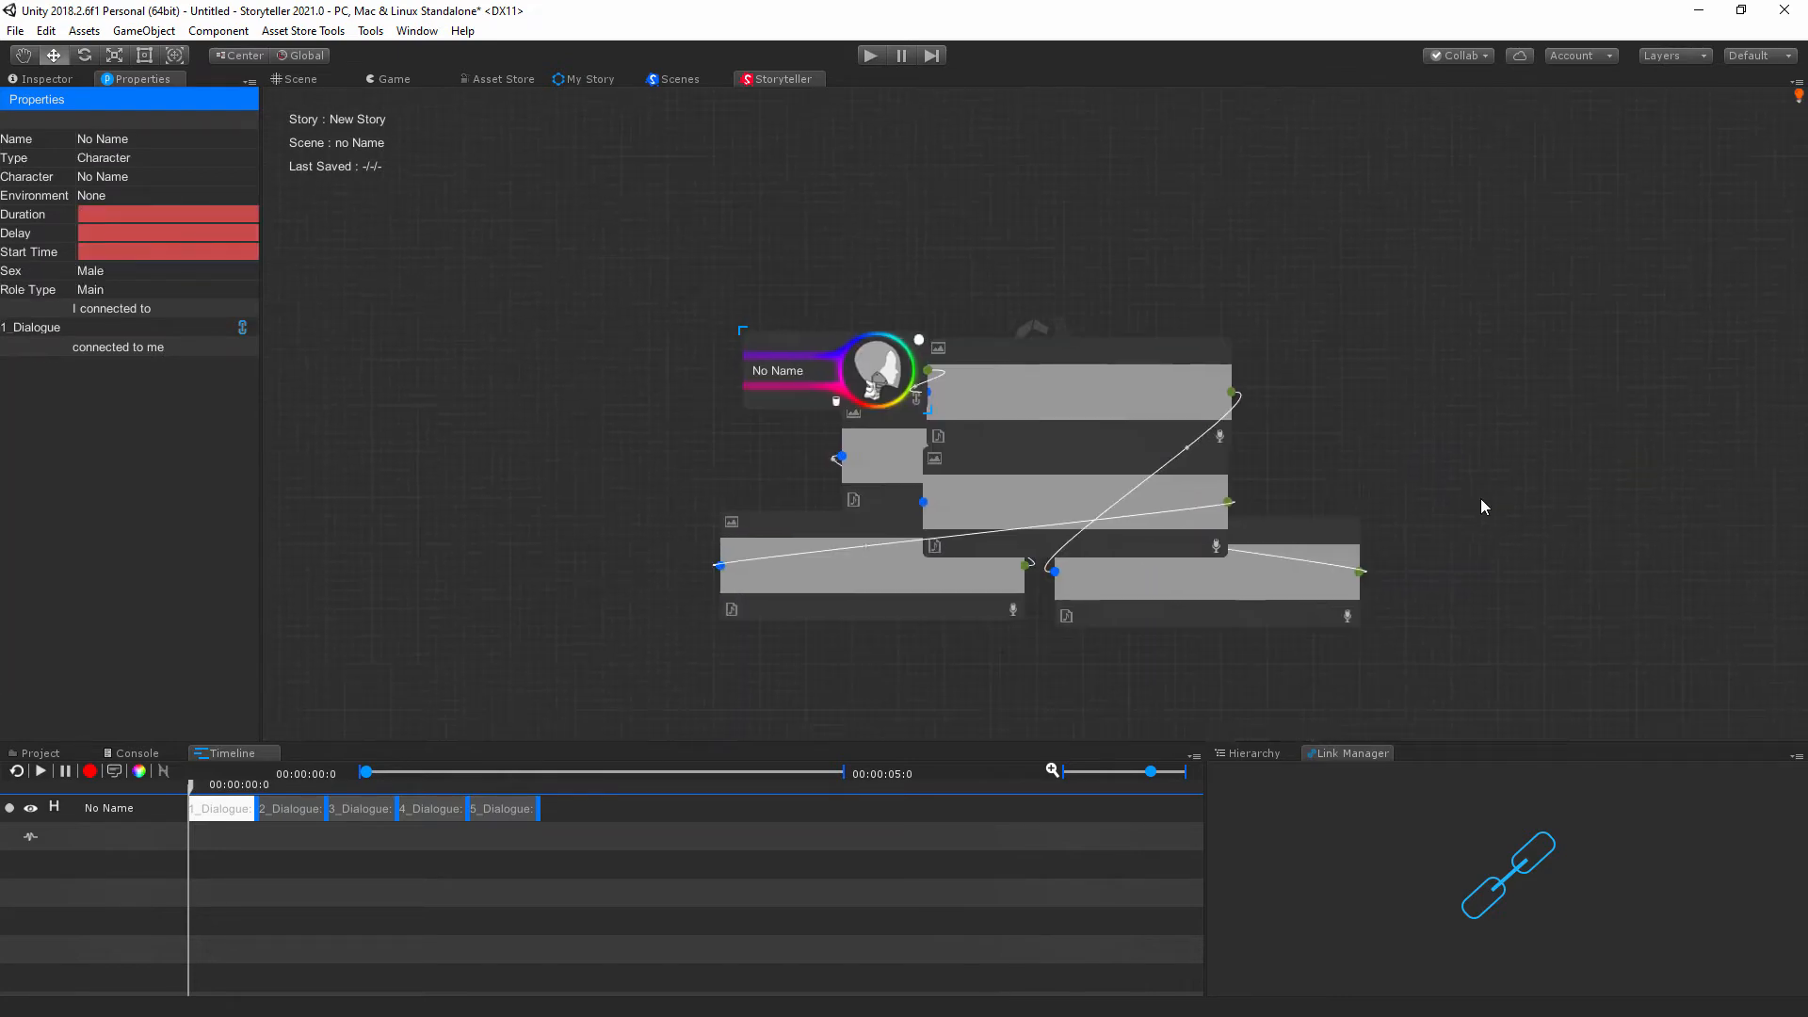
{"action": "scroll", "coordinate": [1139, 438], "scroll_direction": "down", "scroll_amount": 5}
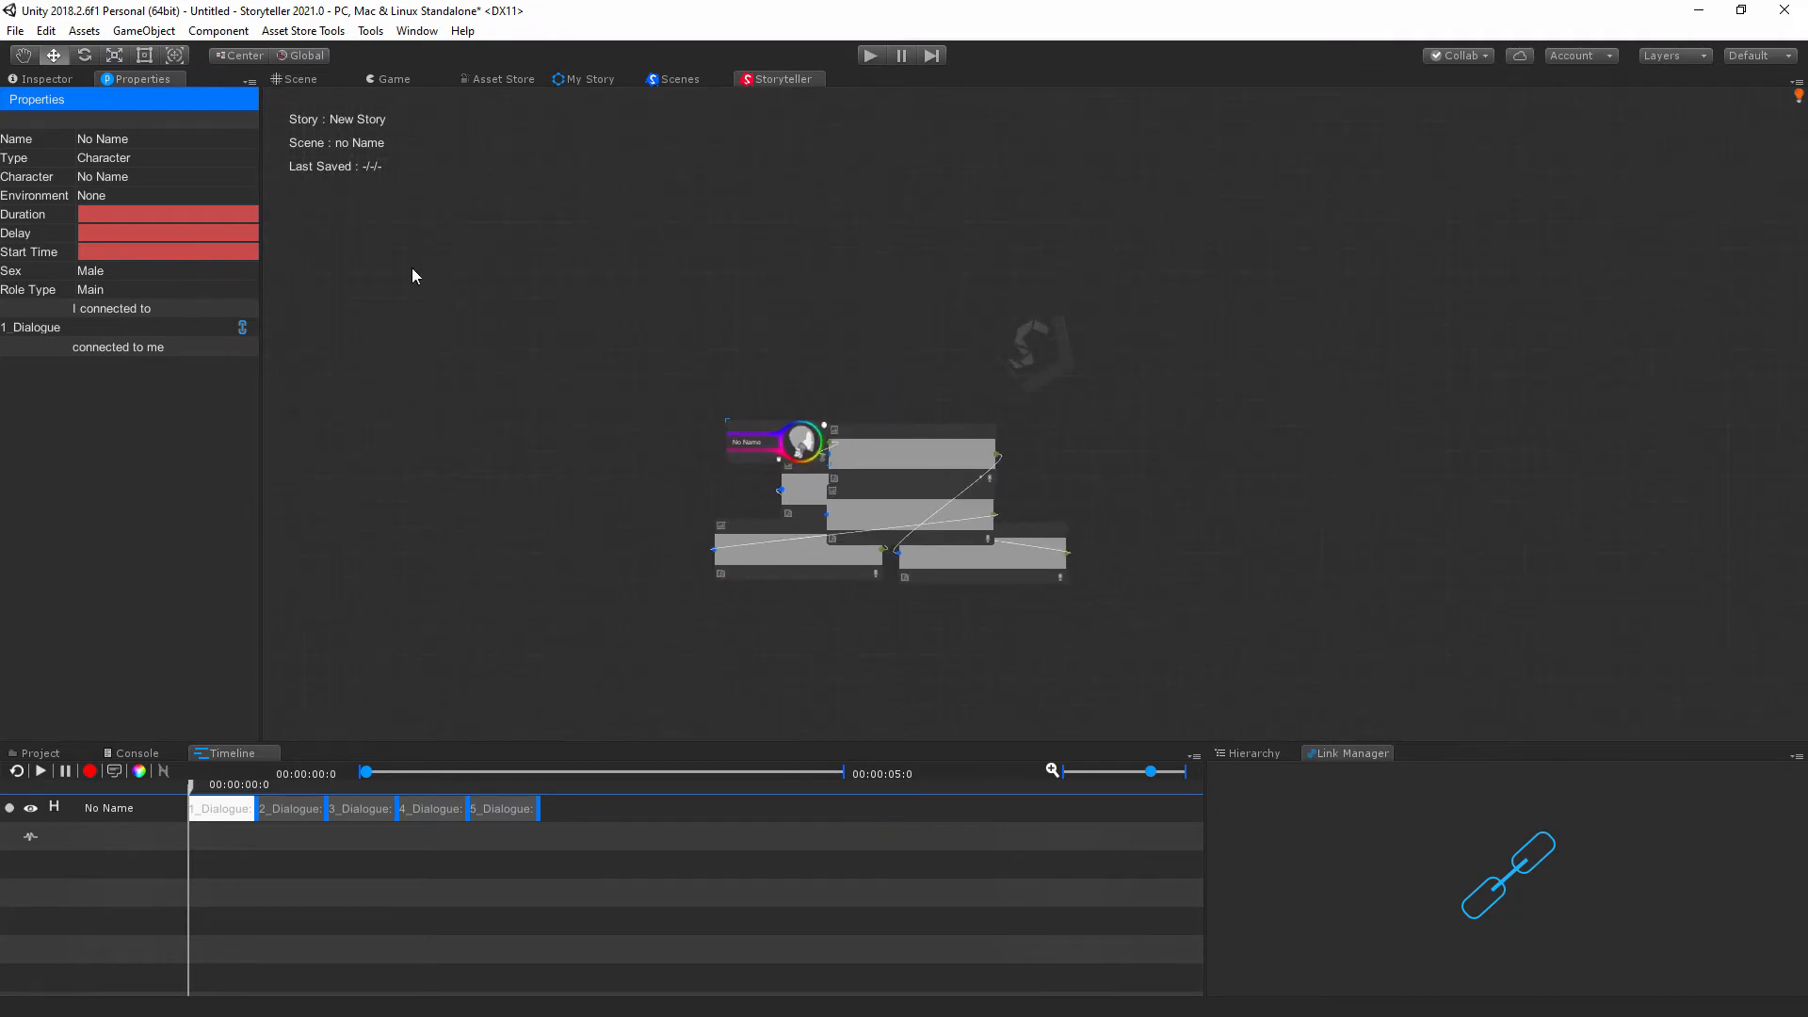
{"action": "right_click", "coordinate": [725, 165]}
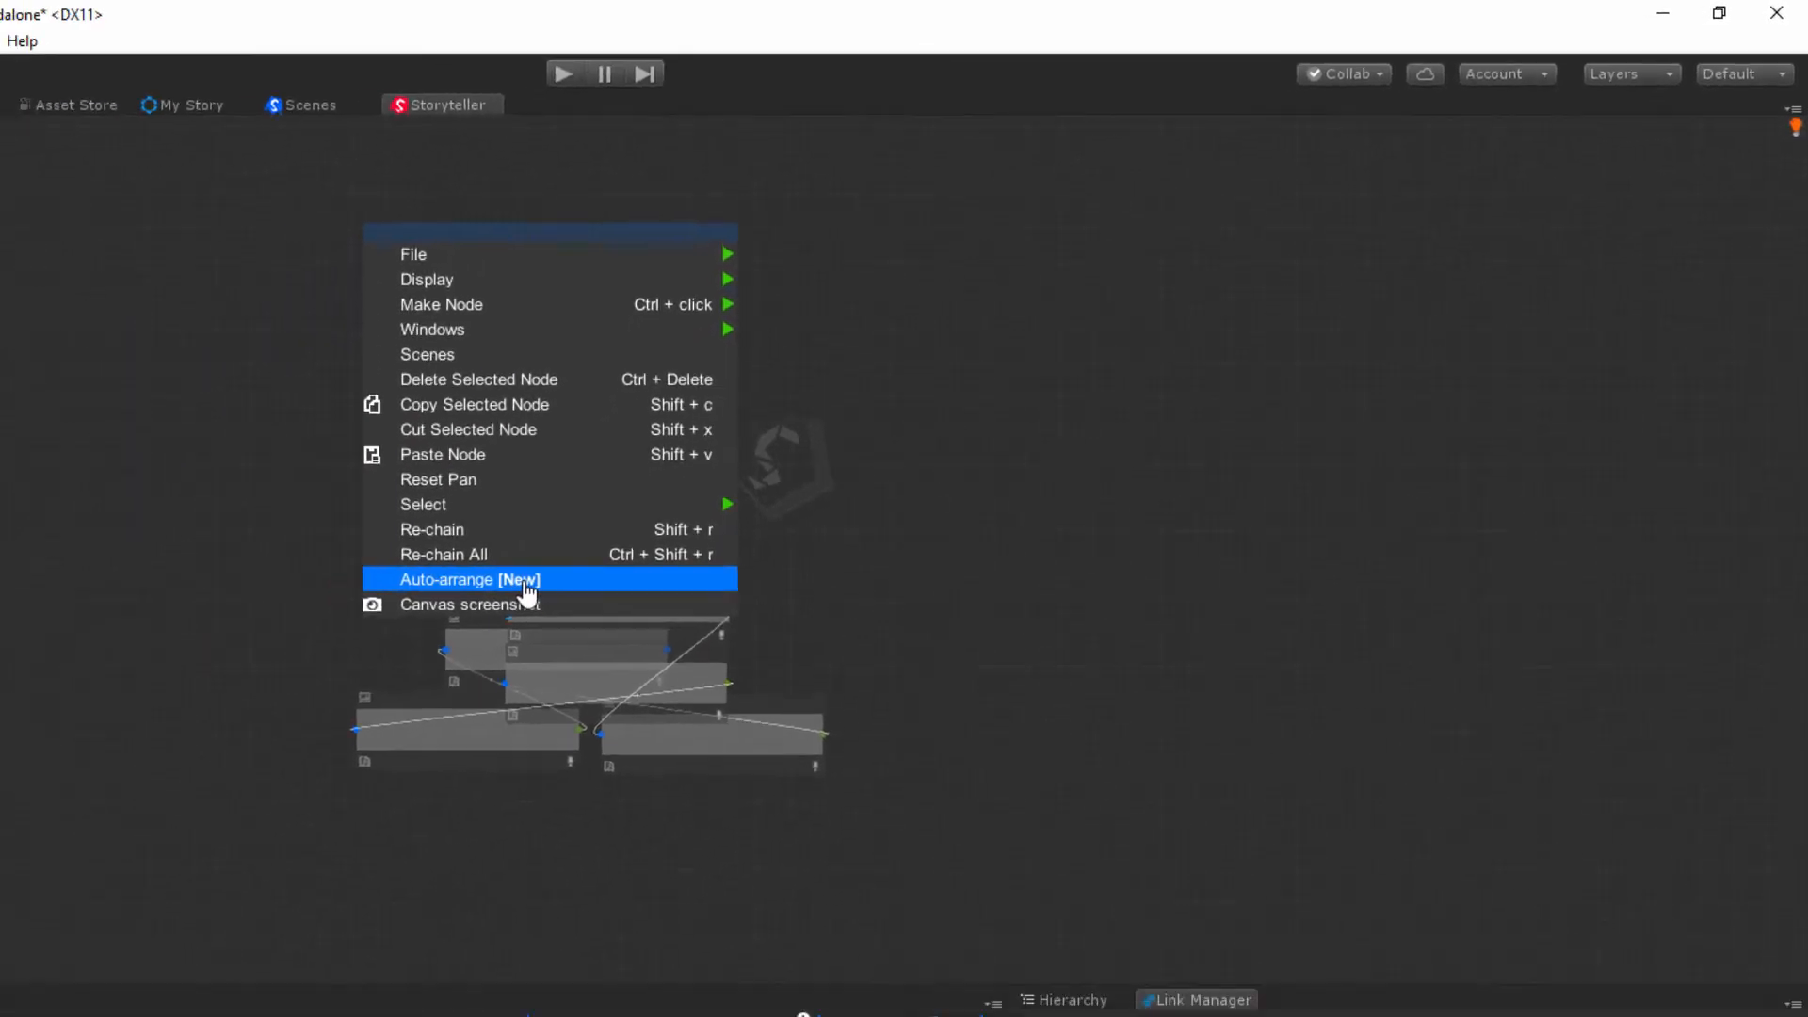
{"action": "left_click", "coordinate": [525, 588]}
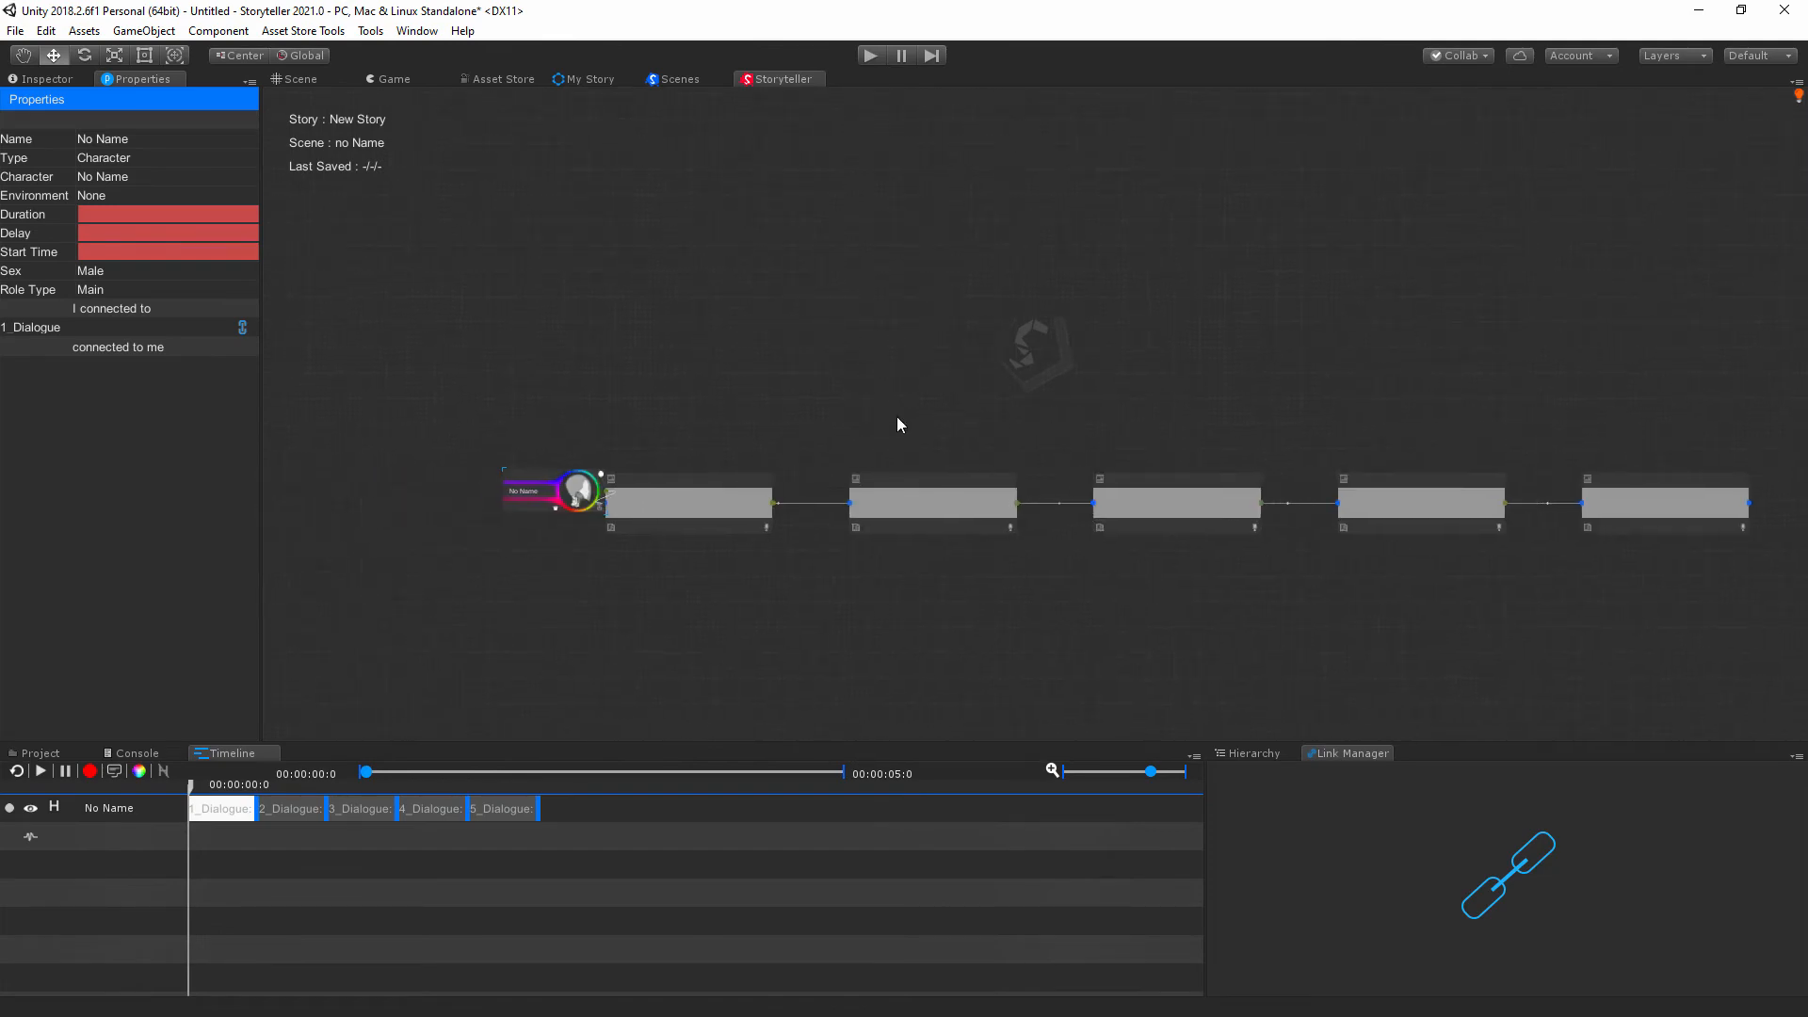
Reposition the character node below and to the left of the first dialogue, clear of the dialogue row.
{"action": "middle_click_drag", "start_coordinate": [897, 418], "coordinate": [902, 461]}
{"action": "left_click_drag", "start_coordinate": [529, 546], "coordinate": [499, 601]}
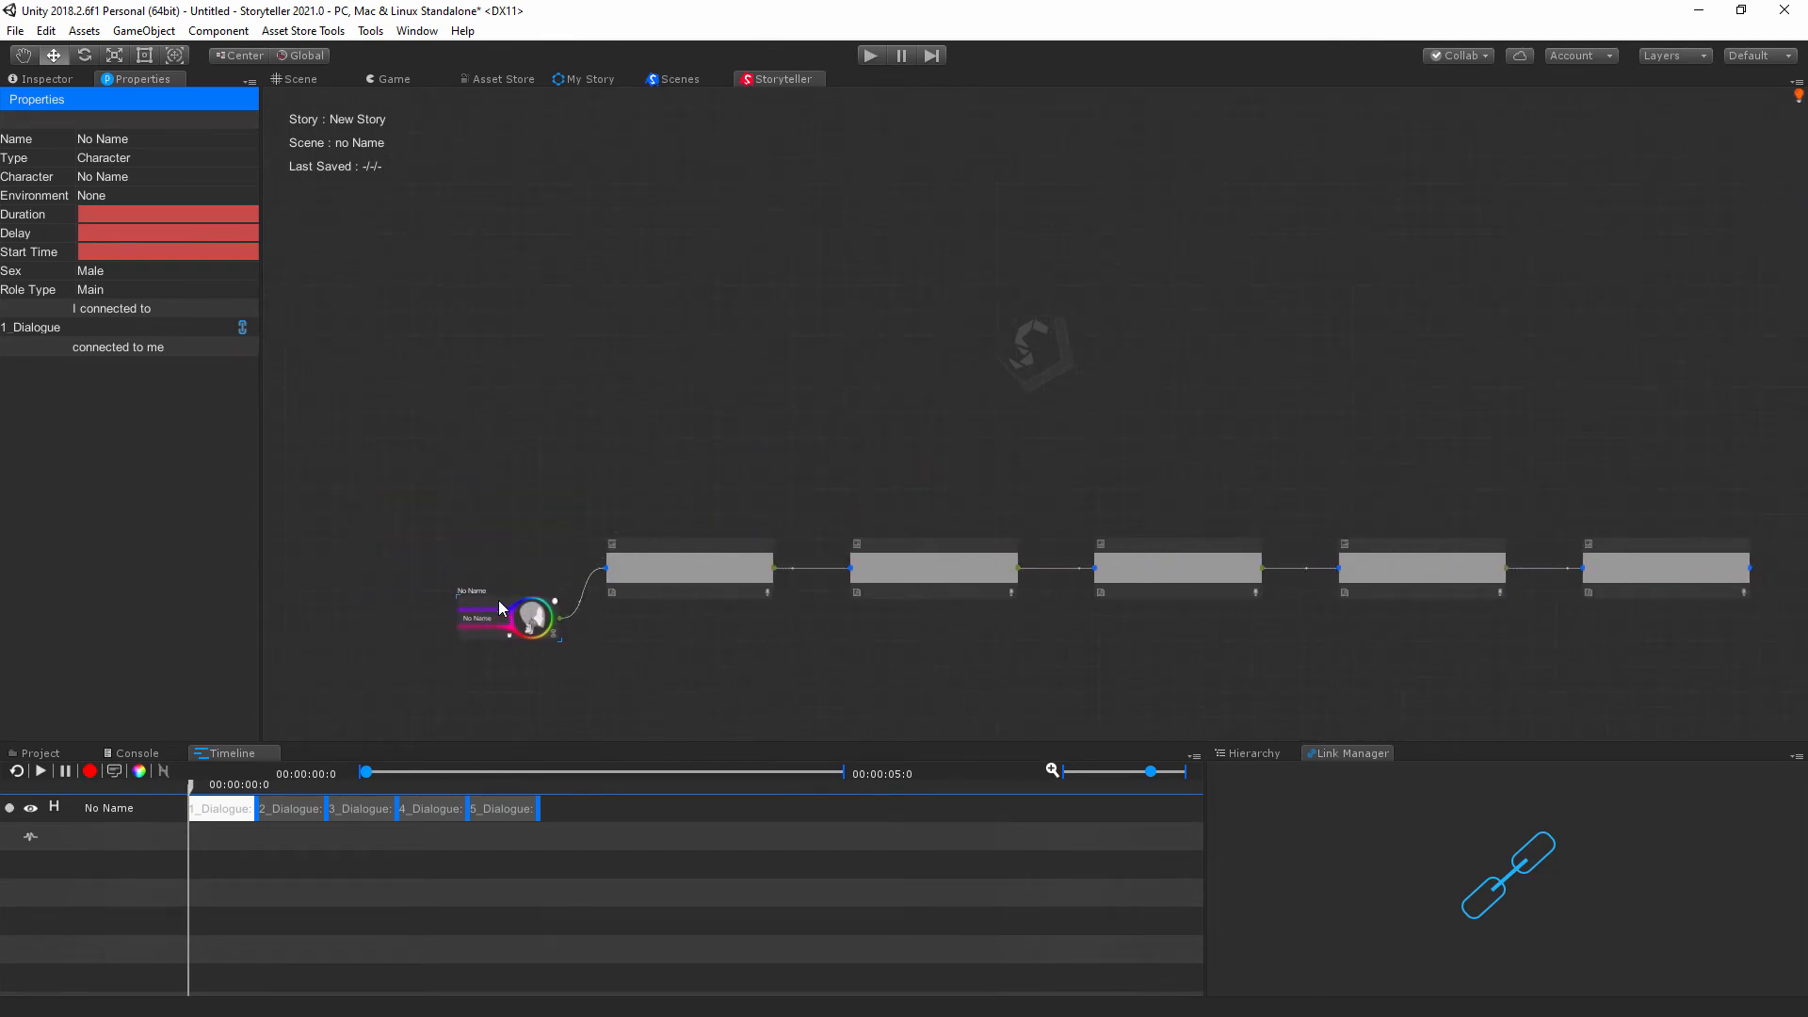
{"action": "middle_click_drag", "start_coordinate": [888, 537], "coordinate": [873, 482]}
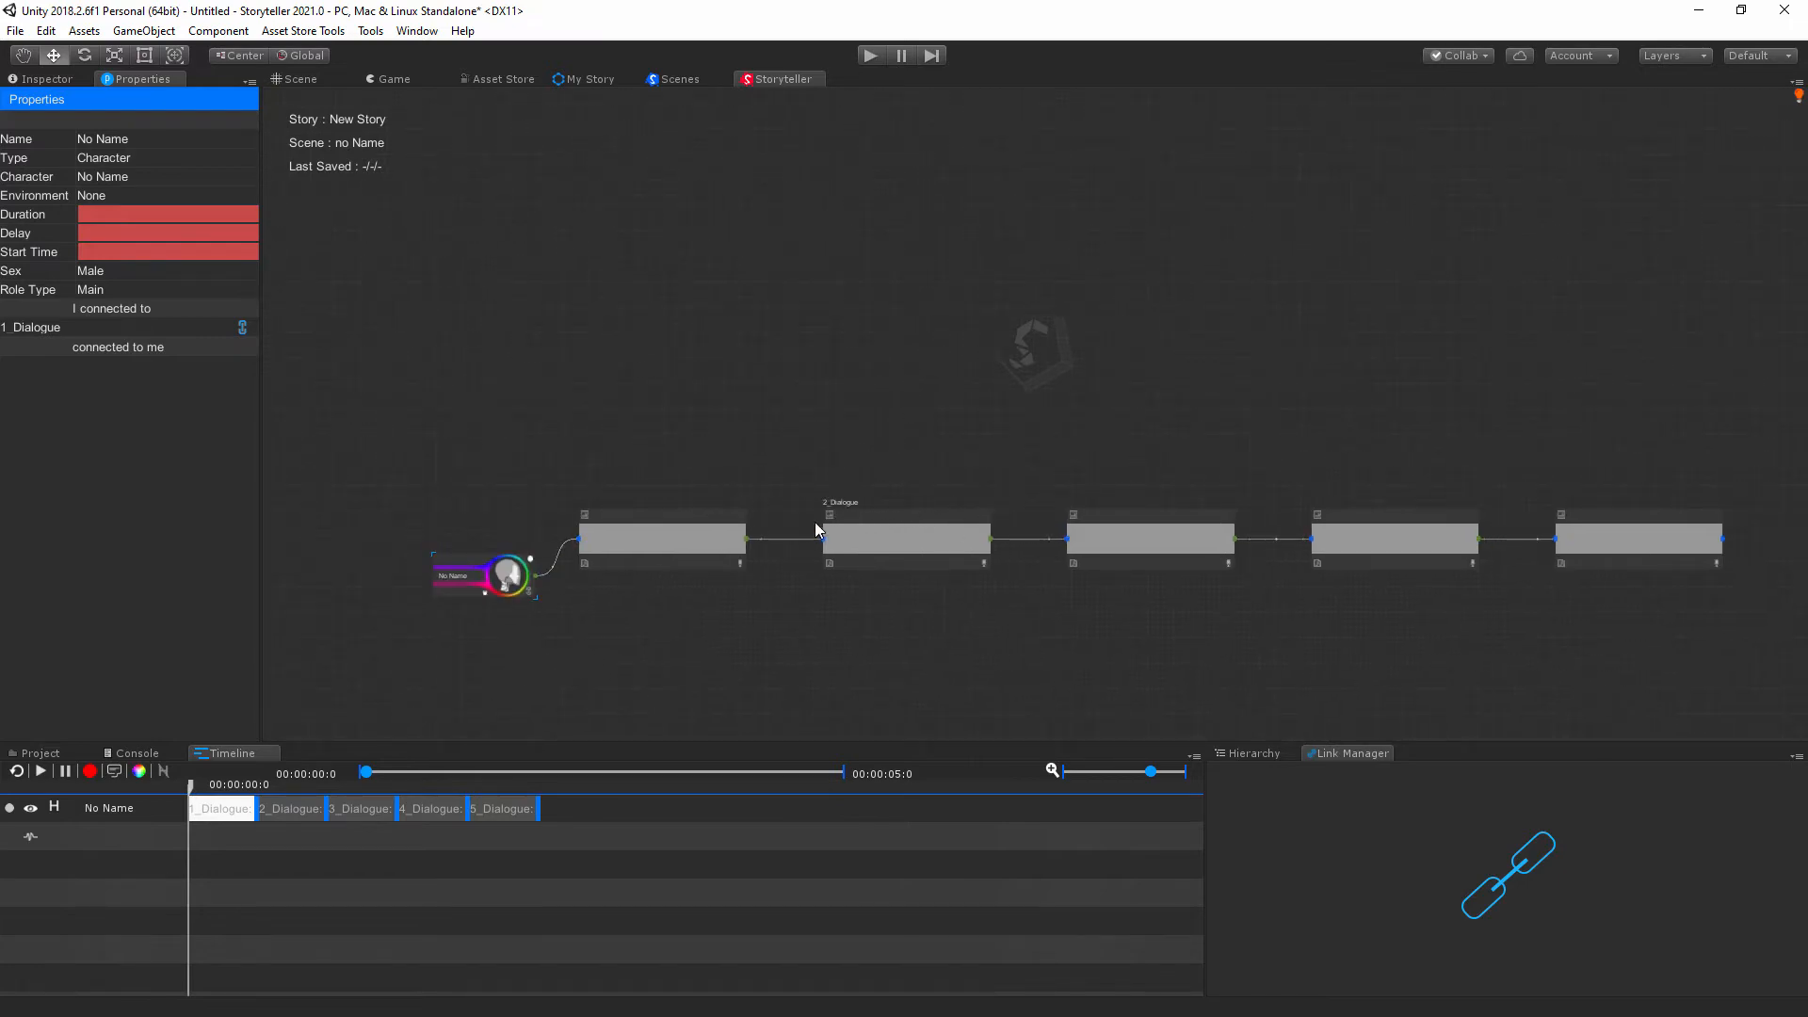
{"action": "left_click_drag", "start_coordinate": [462, 557], "coordinate": [457, 244]}
{"action": "left_click_drag", "start_coordinate": [433, 315], "coordinate": [369, 631]}
Select all nodes subsequent to the character node and move the dialogue chain down and closer to the character.
{"action": "right_click", "coordinate": [358, 626]}
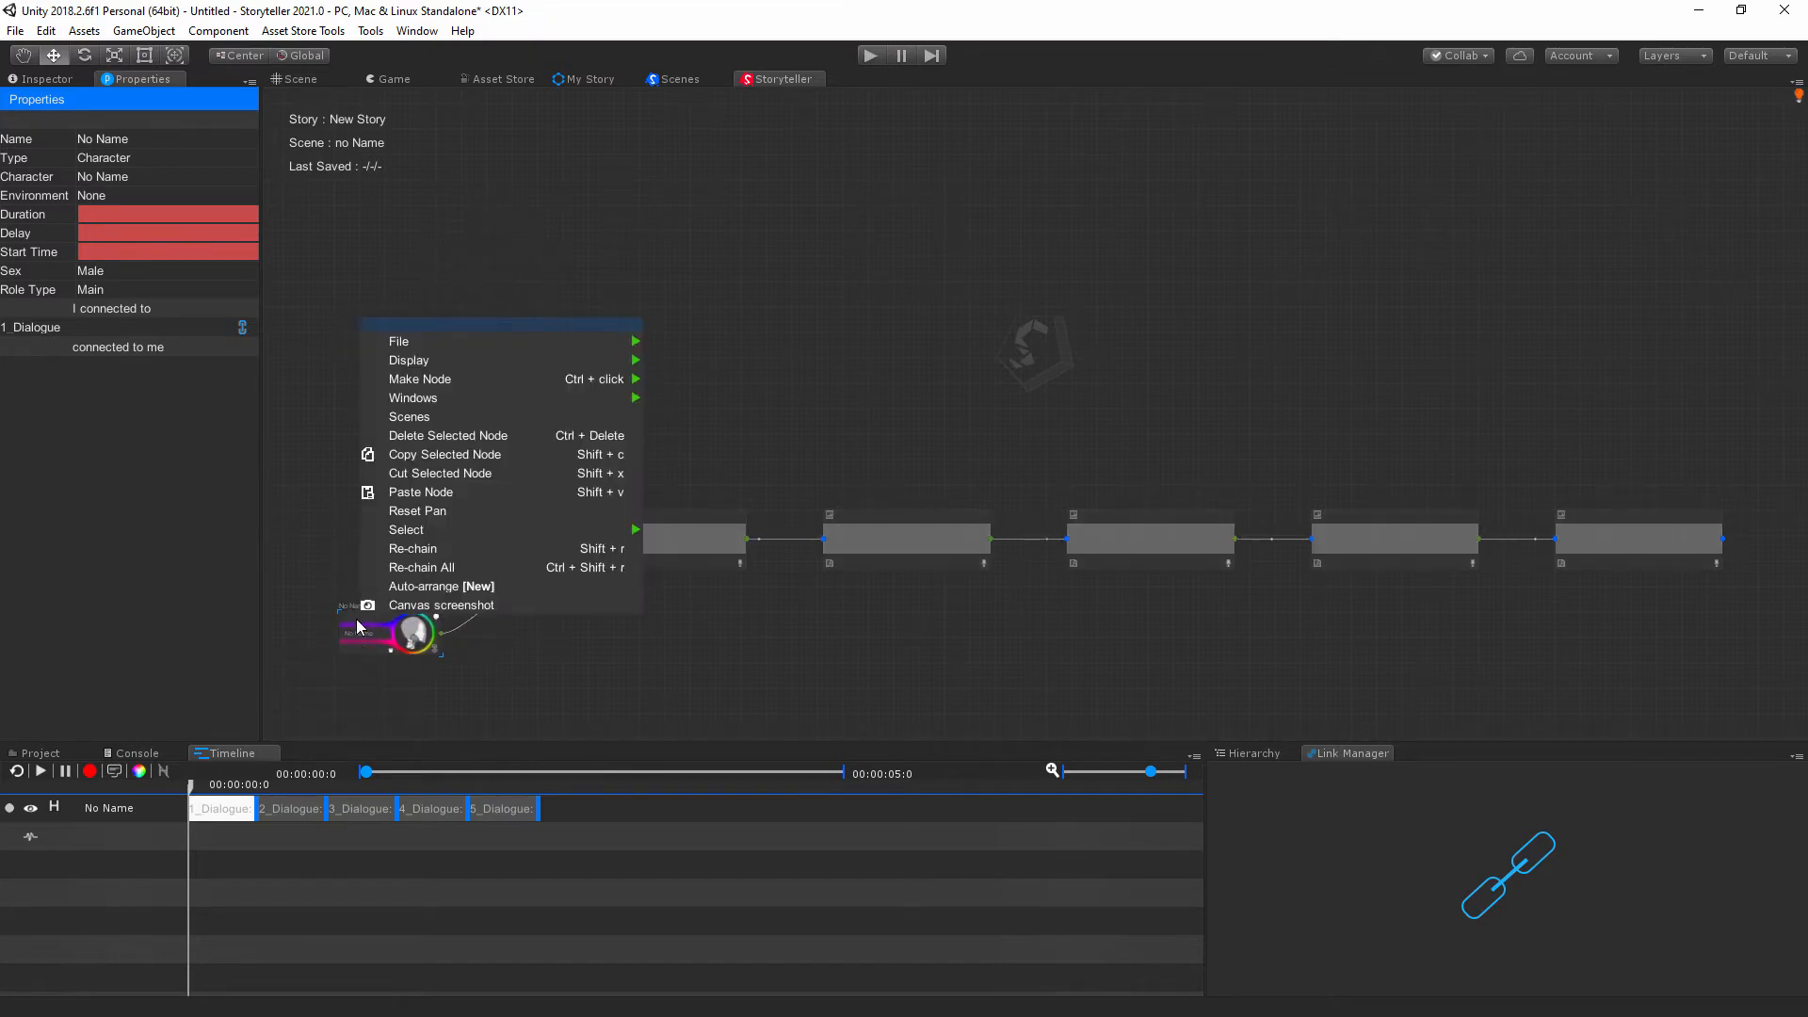
{"action": "left_click", "coordinate": [590, 683]}
{"action": "right_click", "coordinate": [354, 622]}
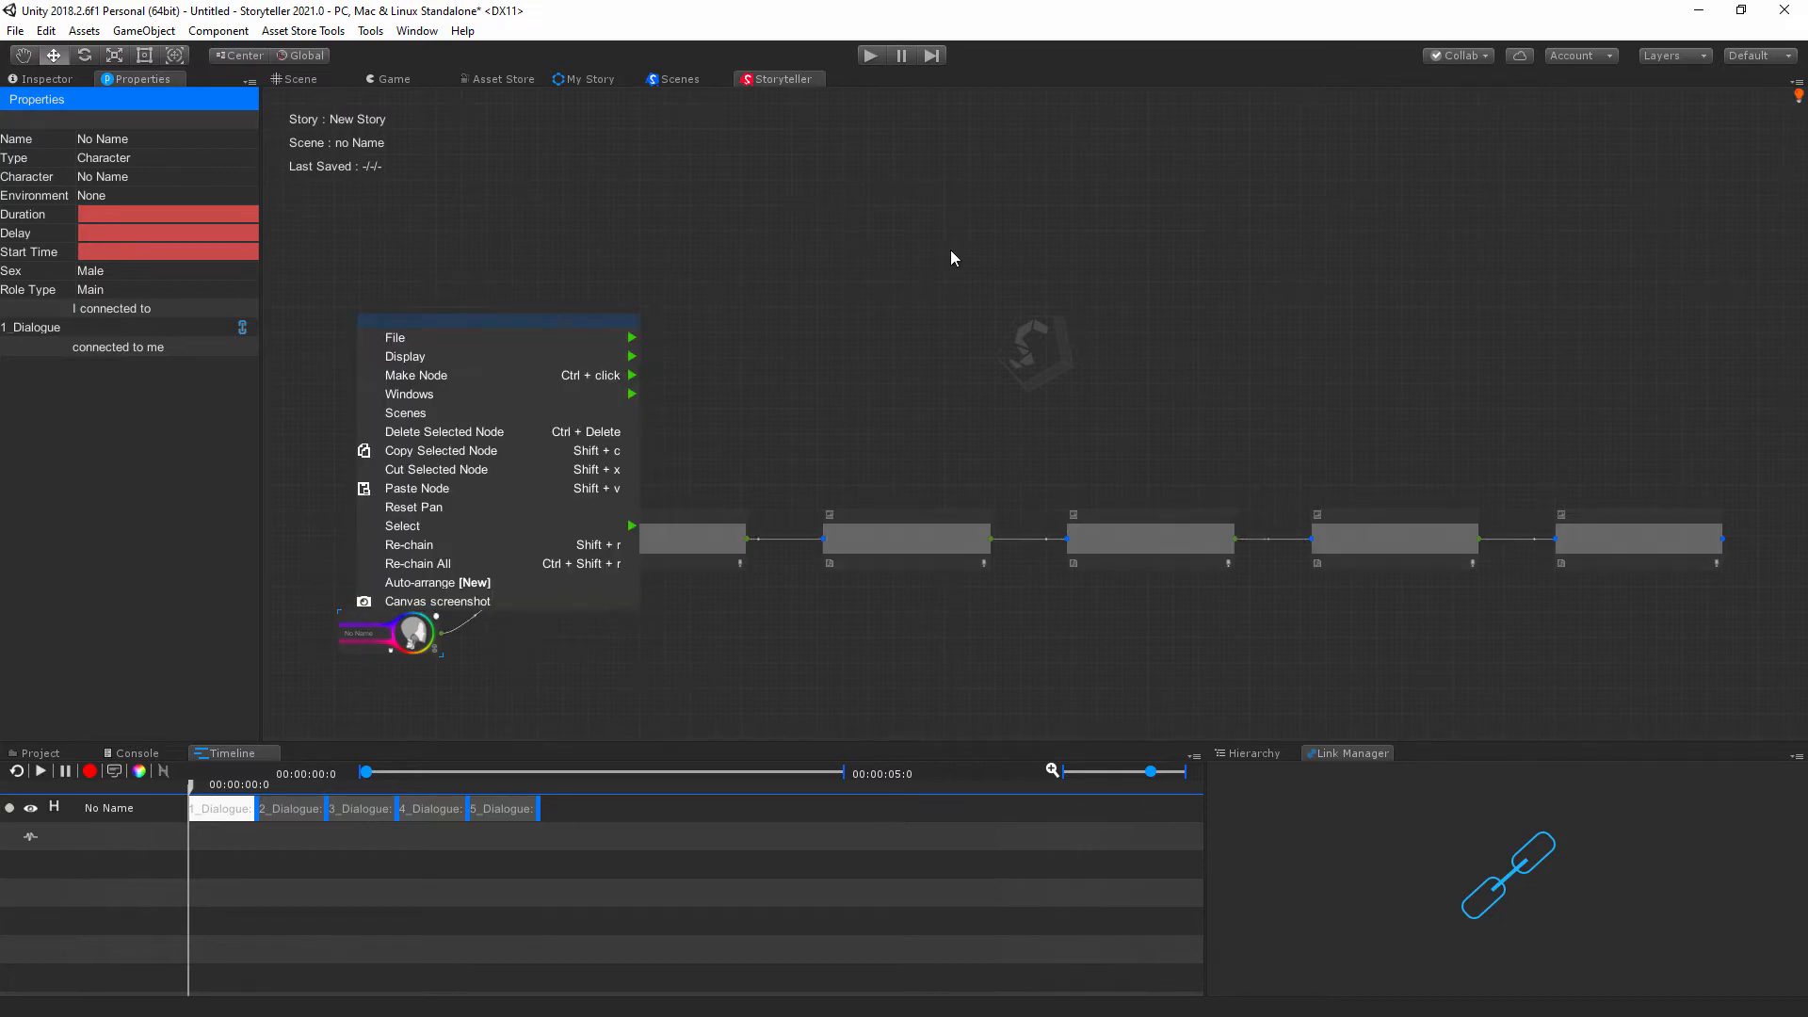
{"action": "right_click", "coordinate": [920, 240]}
{"action": "right_click", "coordinate": [314, 221]}
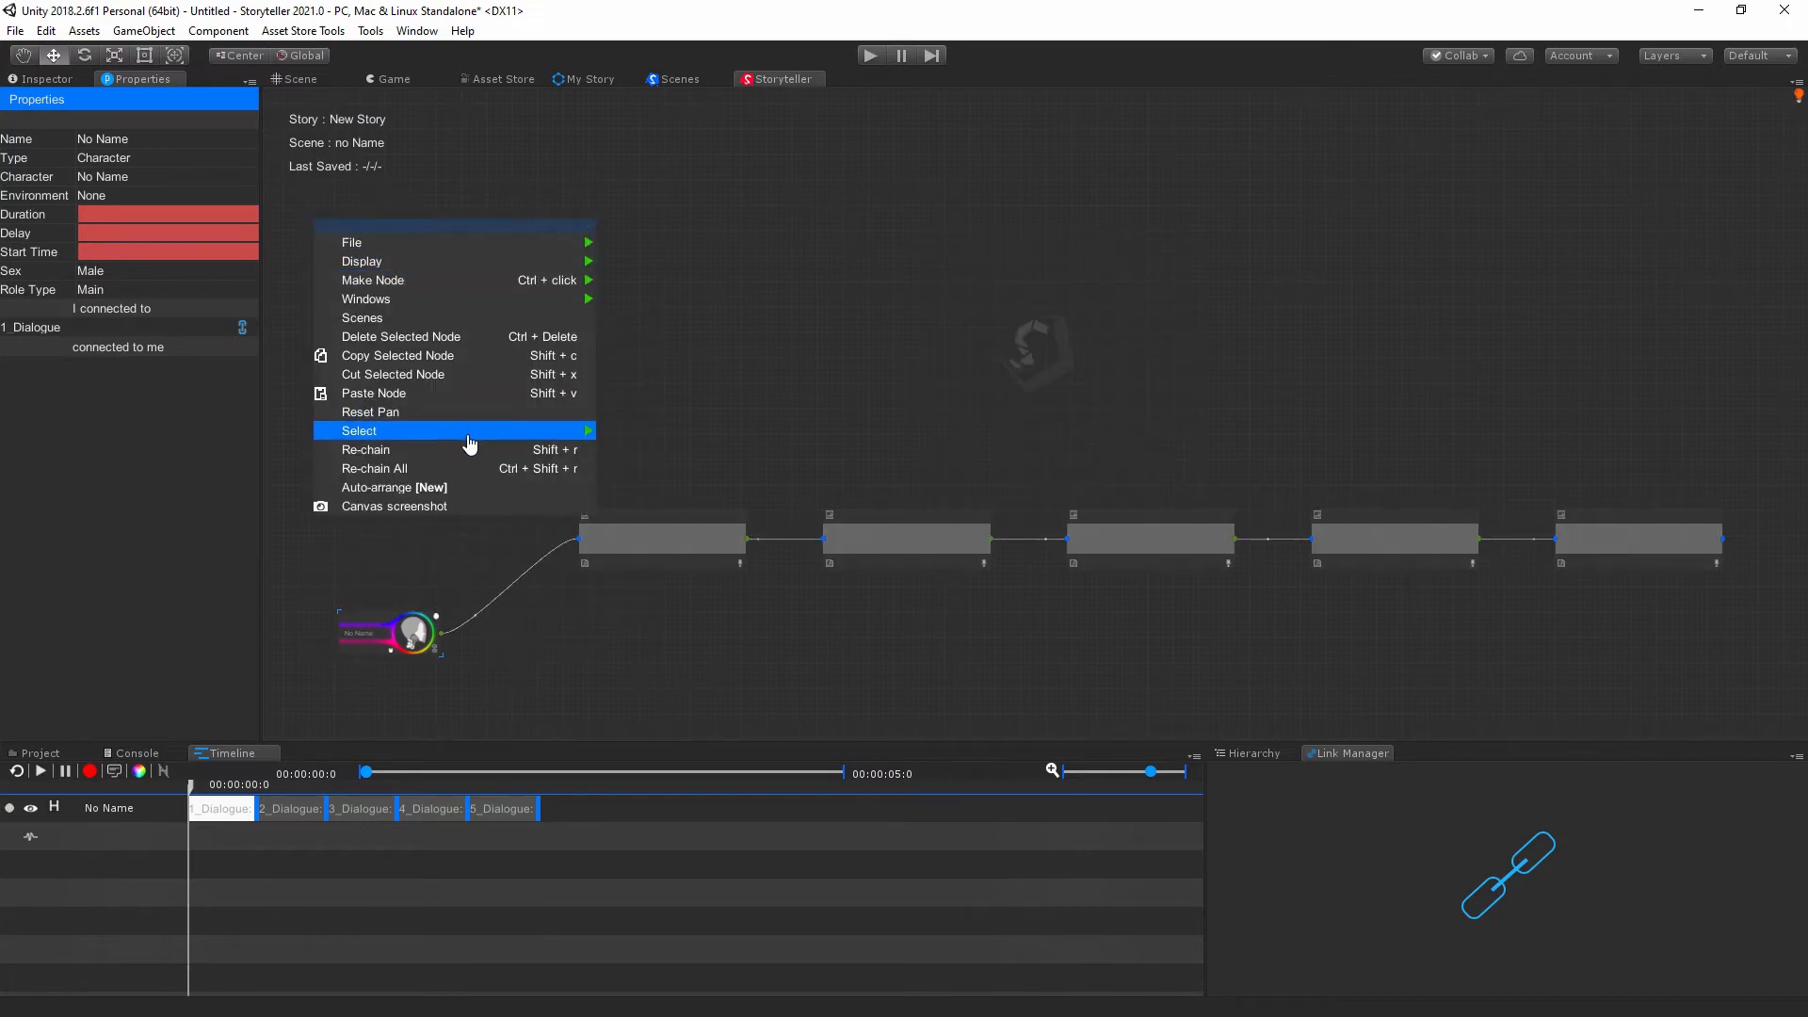
{"action": "mouse_move", "coordinate": [542, 438]}
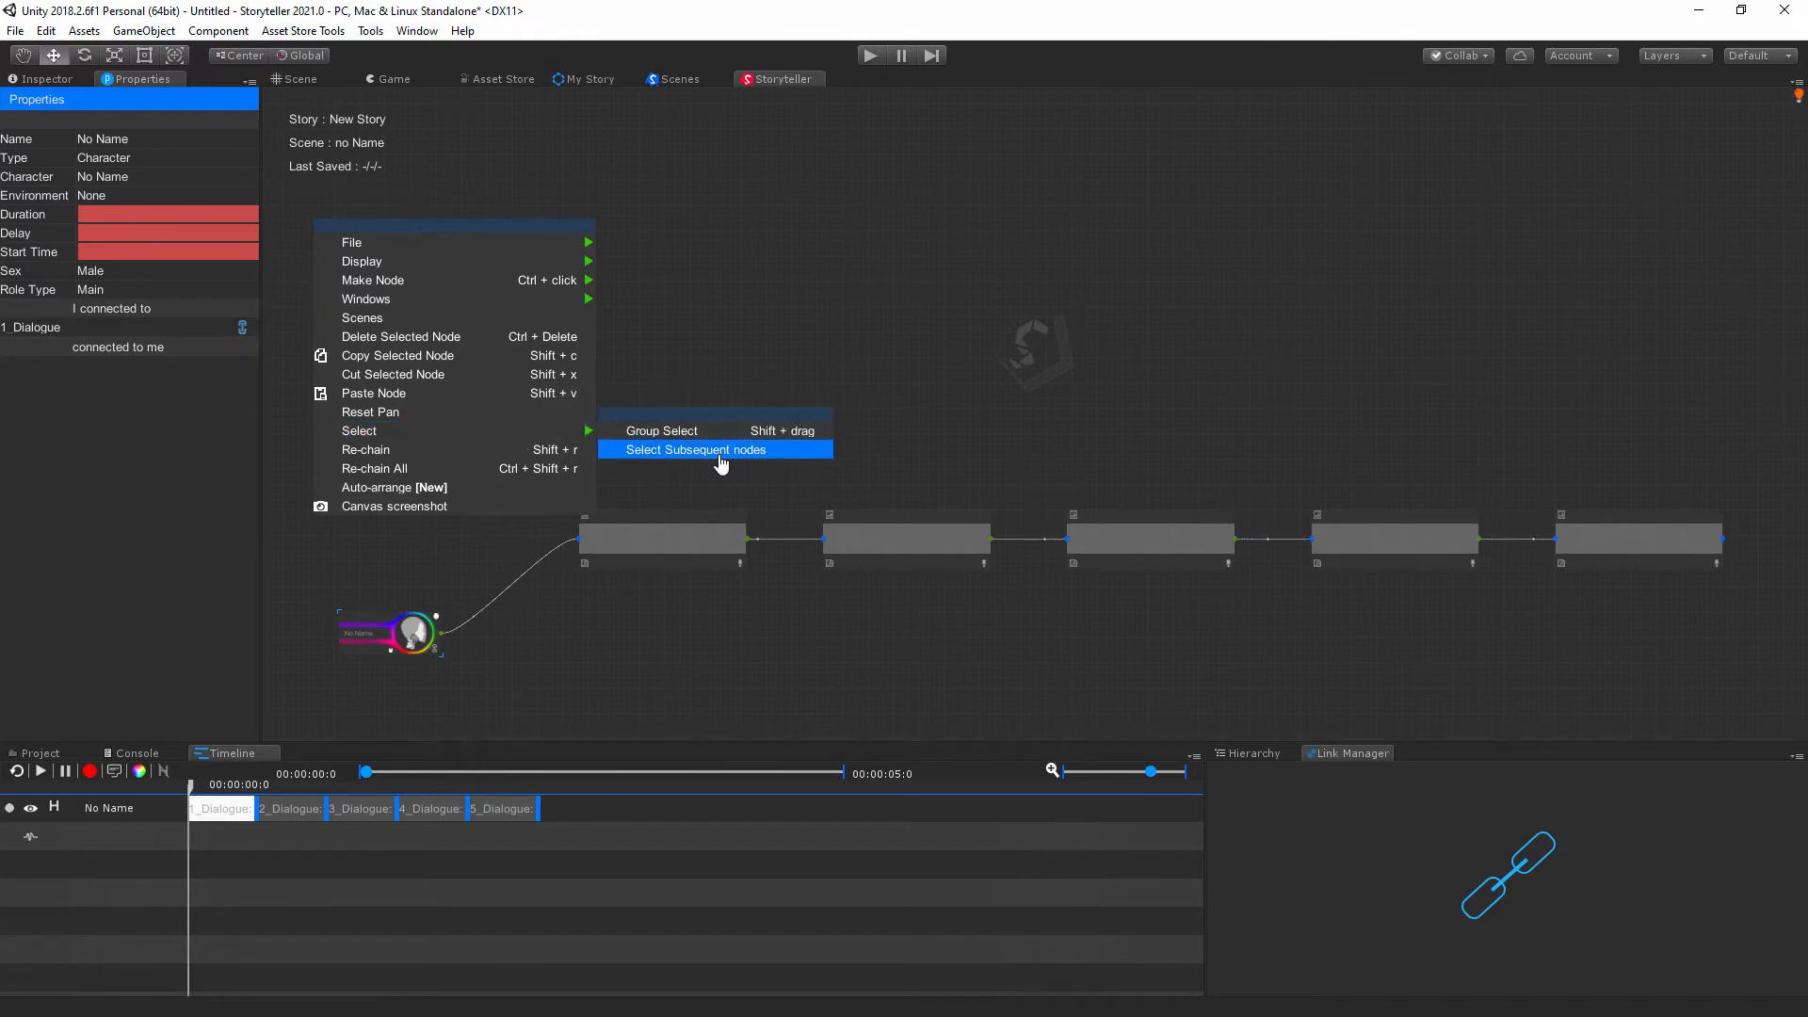
{"action": "left_click", "coordinate": [744, 450]}
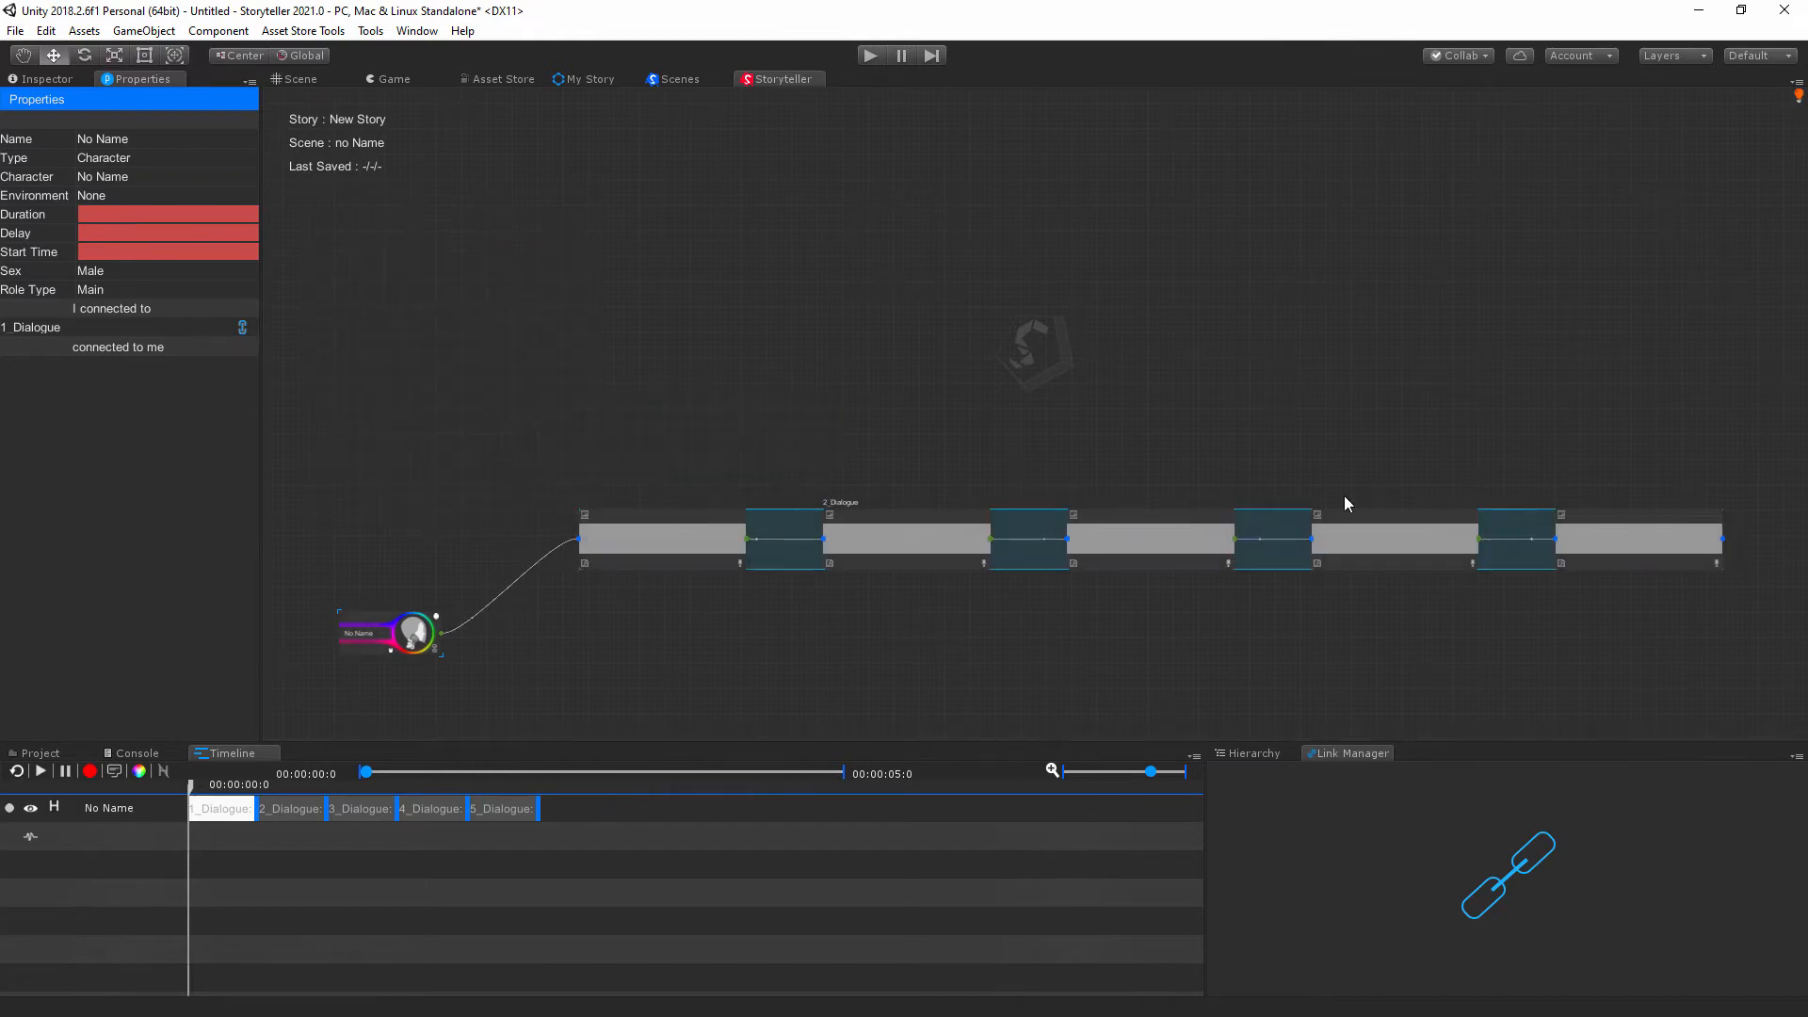
{"action": "left_click_drag", "start_coordinate": [789, 529], "coordinate": [730, 578]}
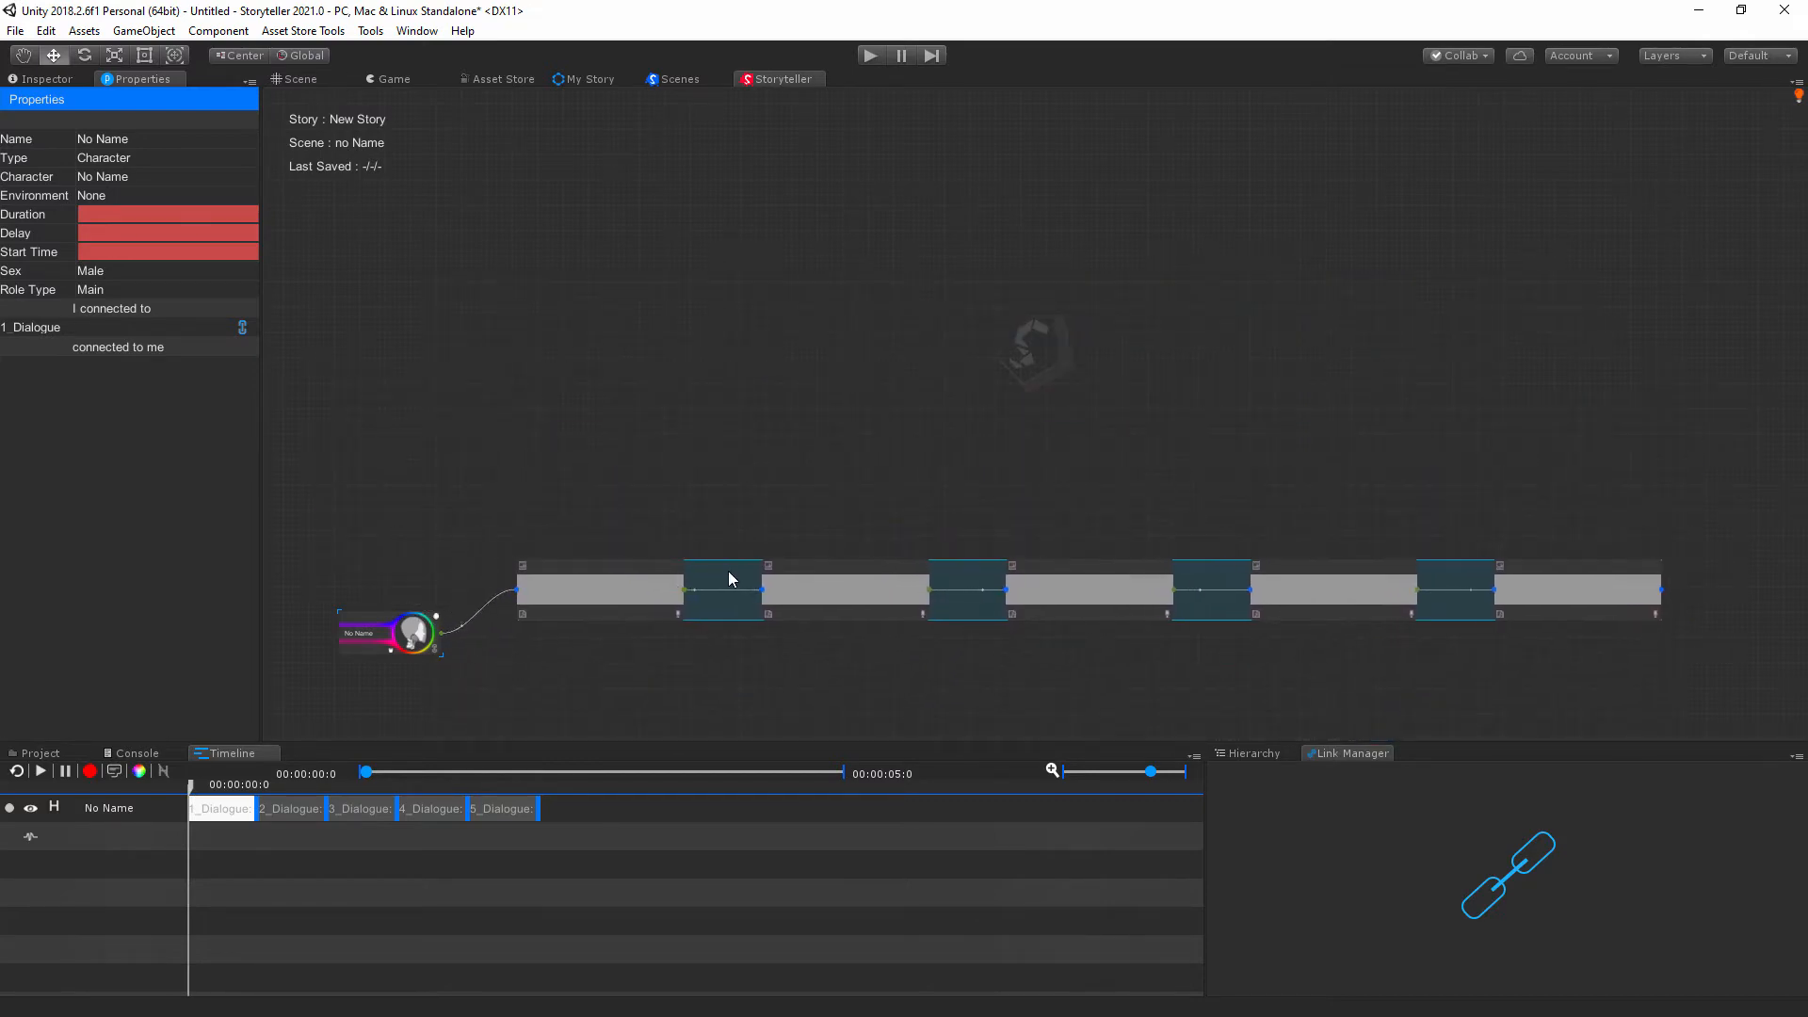
Switch the second dialogue node to its compact voice-recording form.
{"action": "left_click", "coordinate": [787, 537]}
{"action": "mouse_move", "coordinate": [740, 530]}
{"action": "middle_mouse_down"}
{"action": "mouse_move", "coordinate": [770, 411]}
{"action": "mouse_move", "coordinate": [760, 516]}
{"action": "middle_mouse_up"}
{"action": "scroll", "coordinate": [936, 411], "scroll_direction": "down", "scroll_amount": 3}
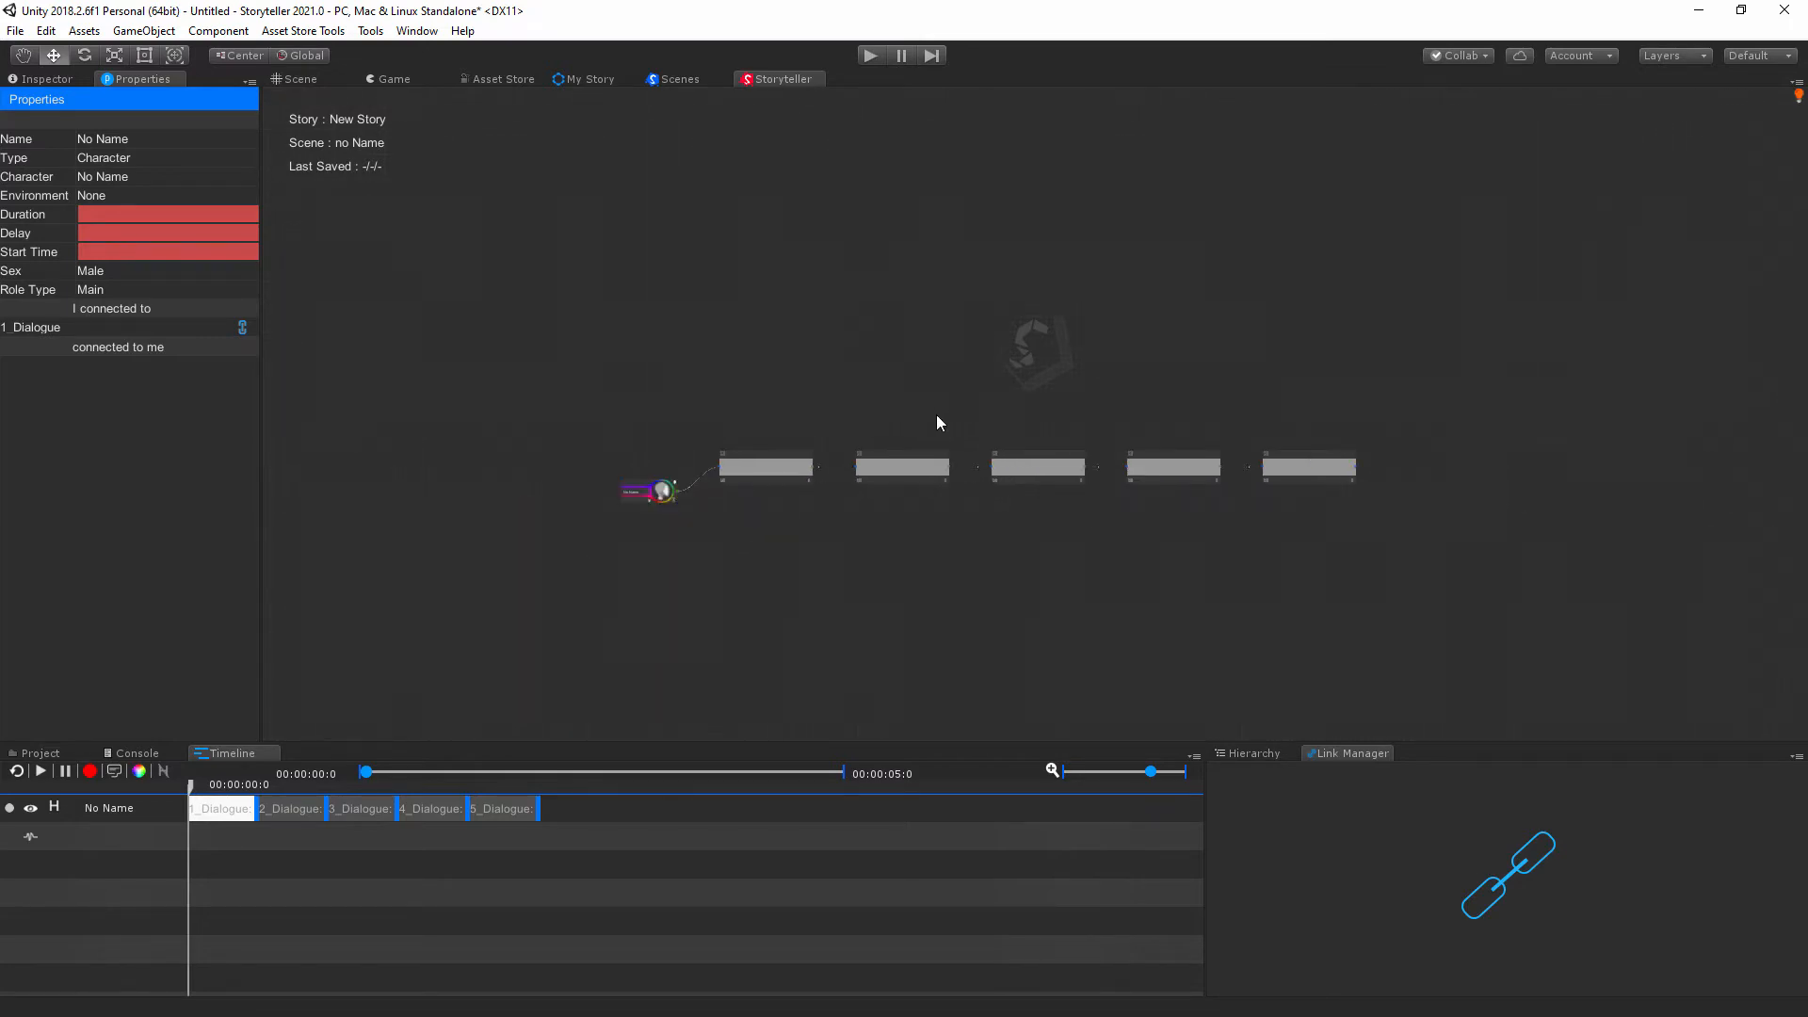
{"action": "scroll", "coordinate": [929, 416], "scroll_direction": "up", "scroll_amount": 5}
{"action": "middle_click_drag", "start_coordinate": [955, 496], "coordinate": [1019, 465]}
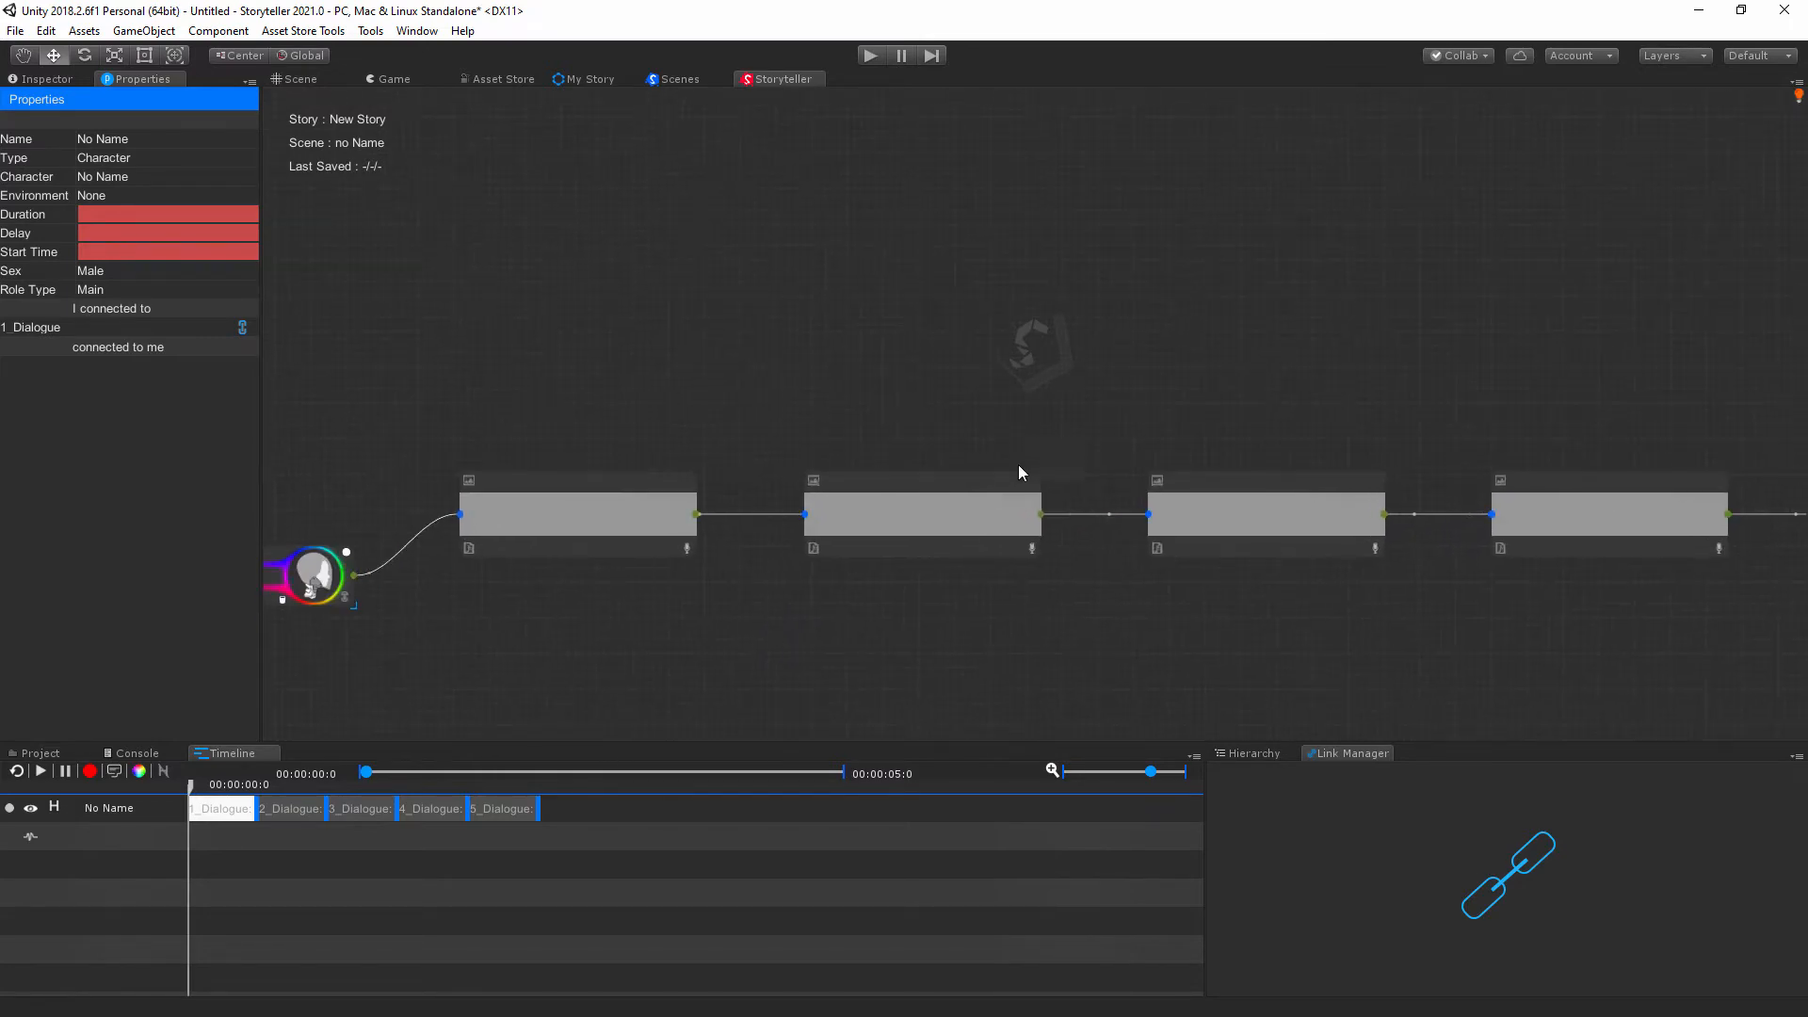
{"action": "left_click", "coordinate": [1032, 548]}
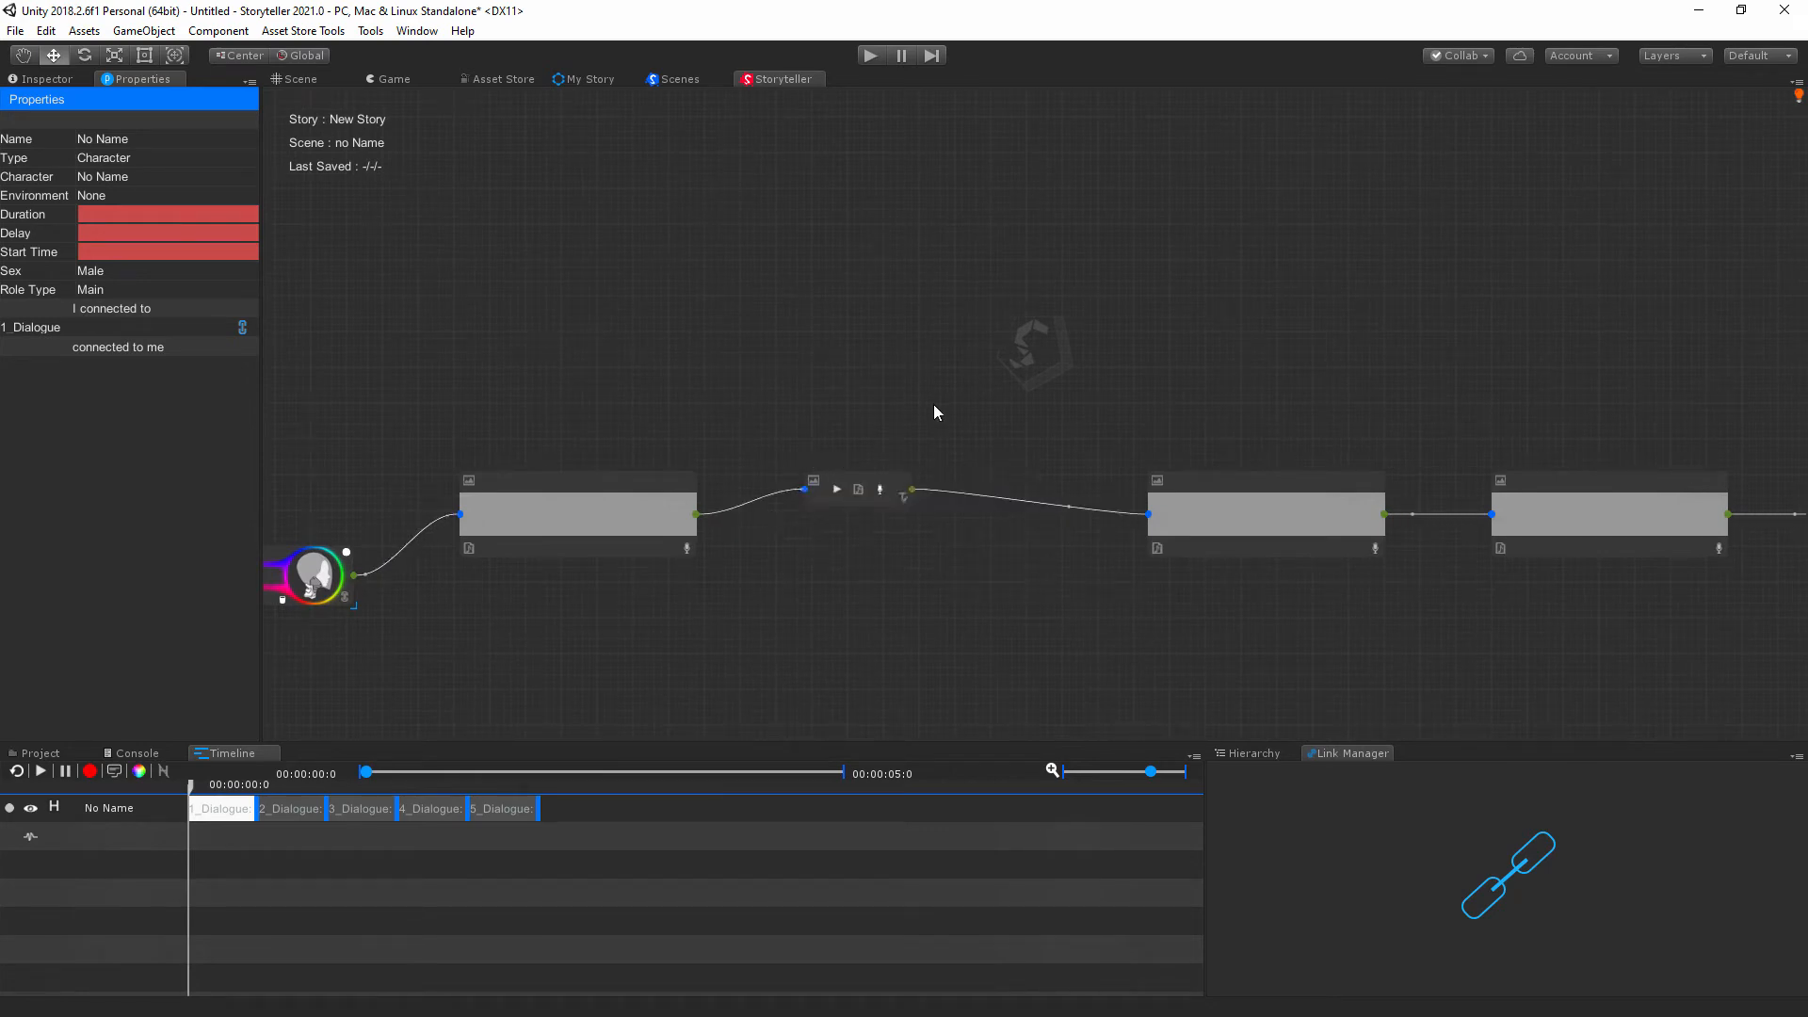
Move the compact second dialogue node above the row and auto-arrange the node chain around it.
{"action": "middle_click_drag", "start_coordinate": [837, 483], "coordinate": [979, 500]}
{"action": "left_click_drag", "start_coordinate": [996, 514], "coordinate": [1046, 448]}
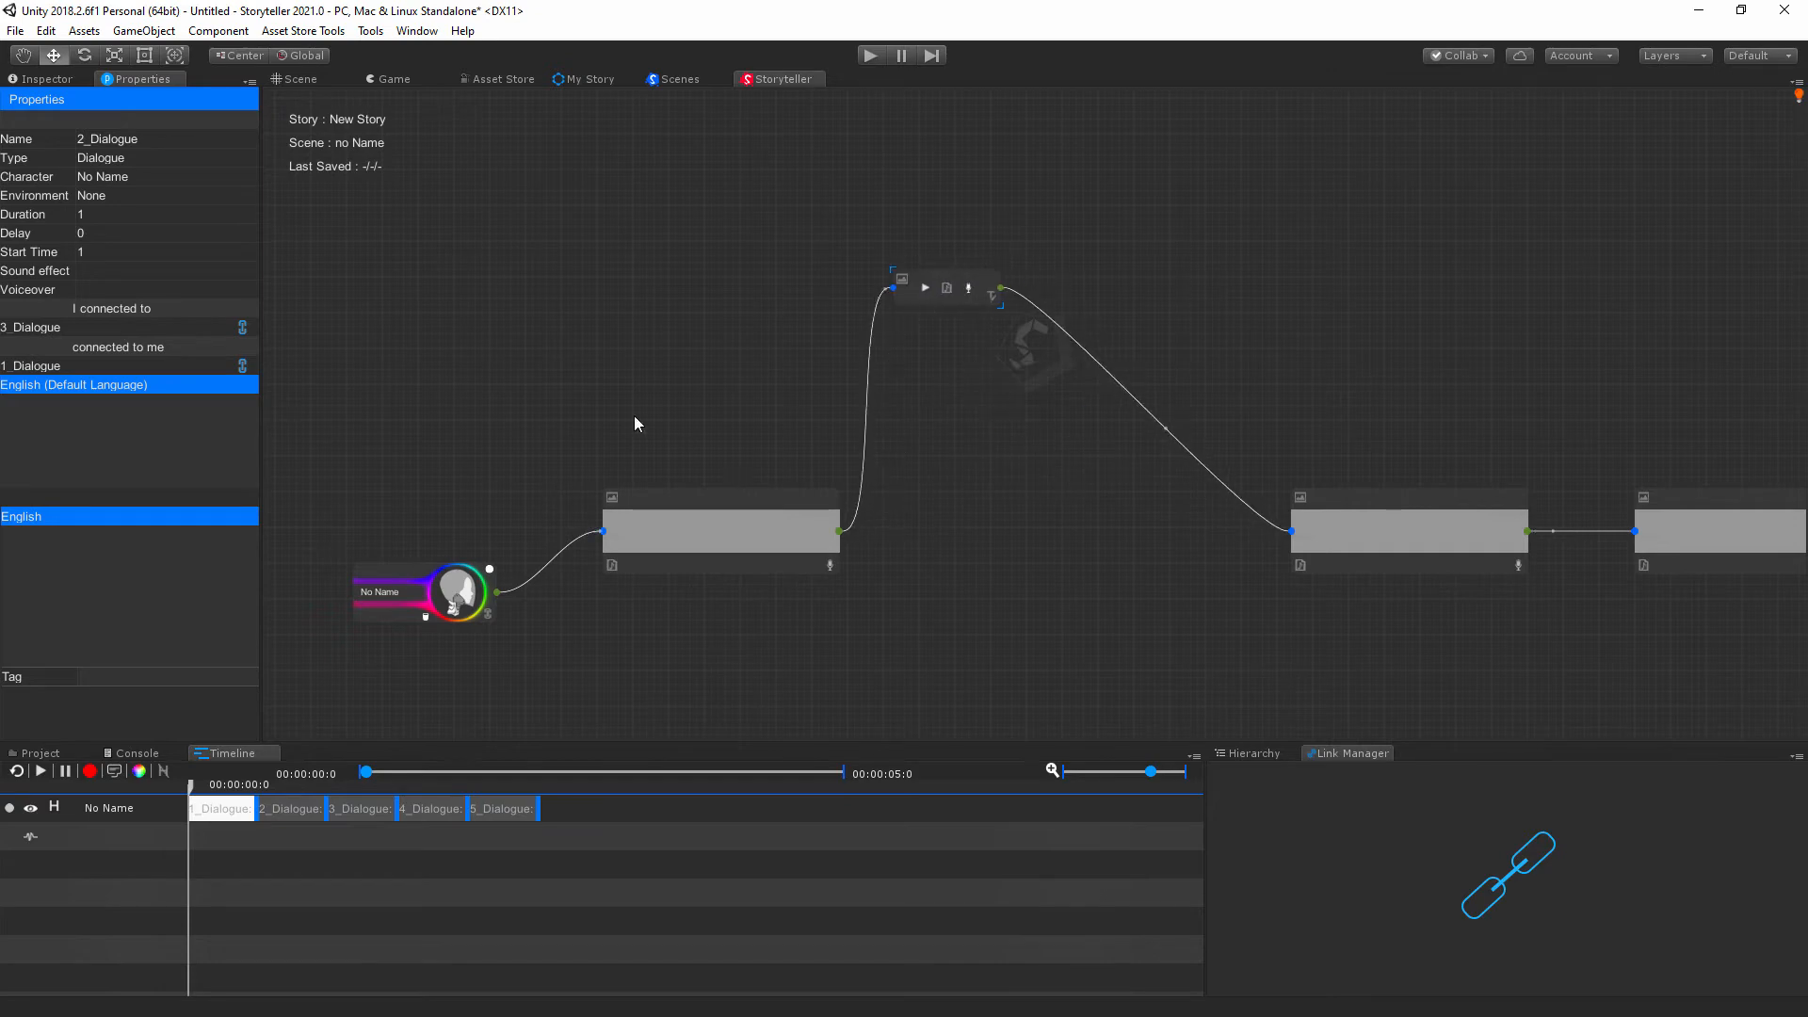
{"action": "right_click", "coordinate": [591, 459]}
{"action": "left_click", "coordinate": [726, 622]}
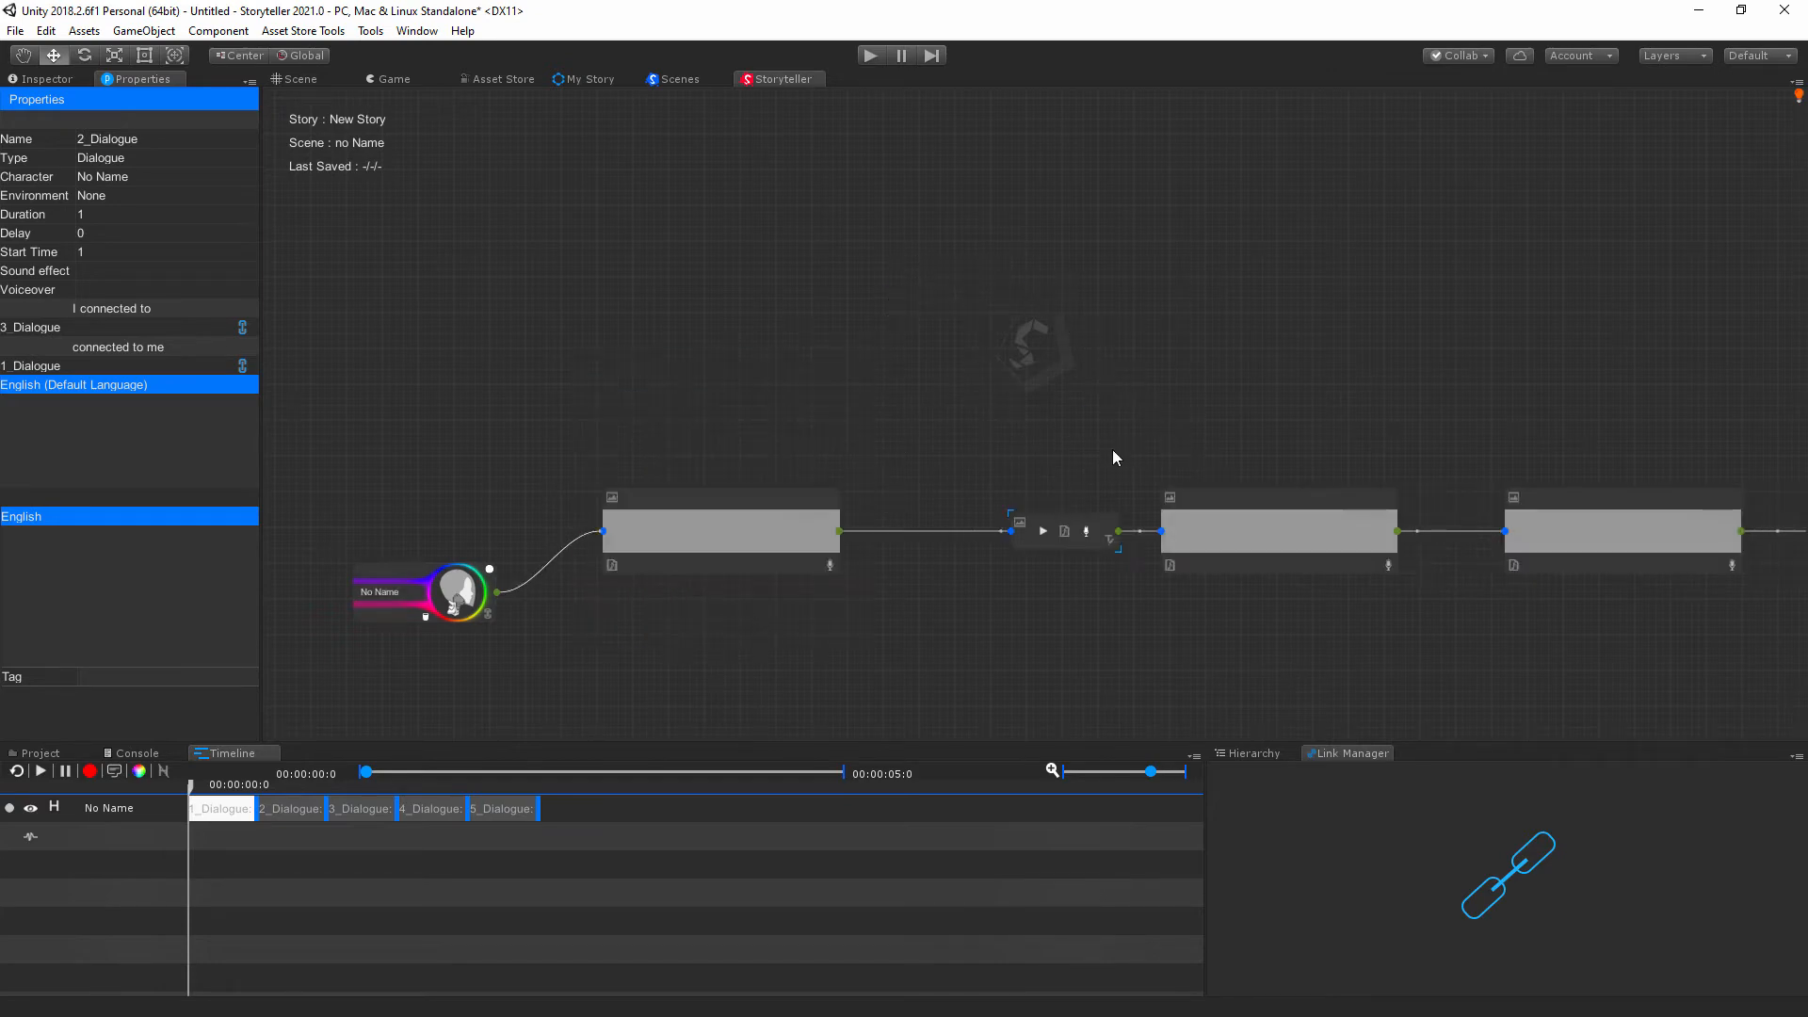
Record a microphone voiceover of a few seconds on the 2_Dialogue node.
{"action": "scroll", "coordinate": [1093, 545], "scroll_direction": "up", "scroll_amount": 2}
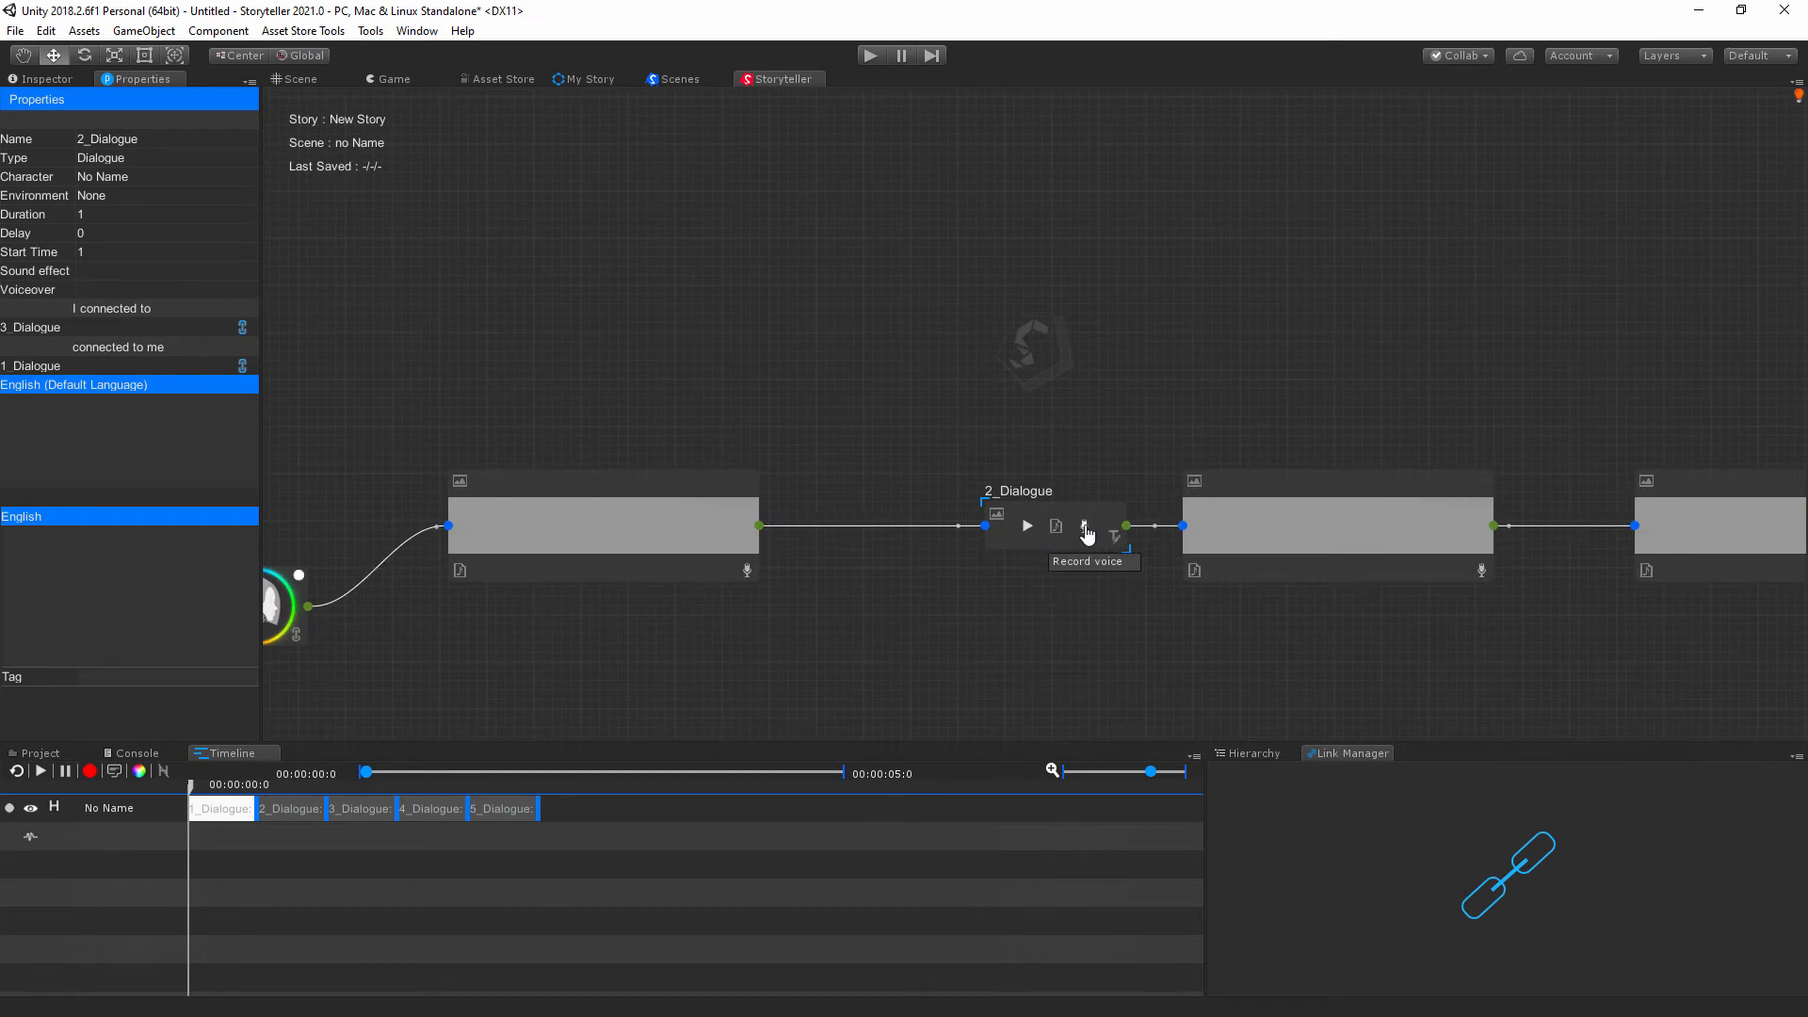
{"action": "left_click", "coordinate": [1085, 529]}
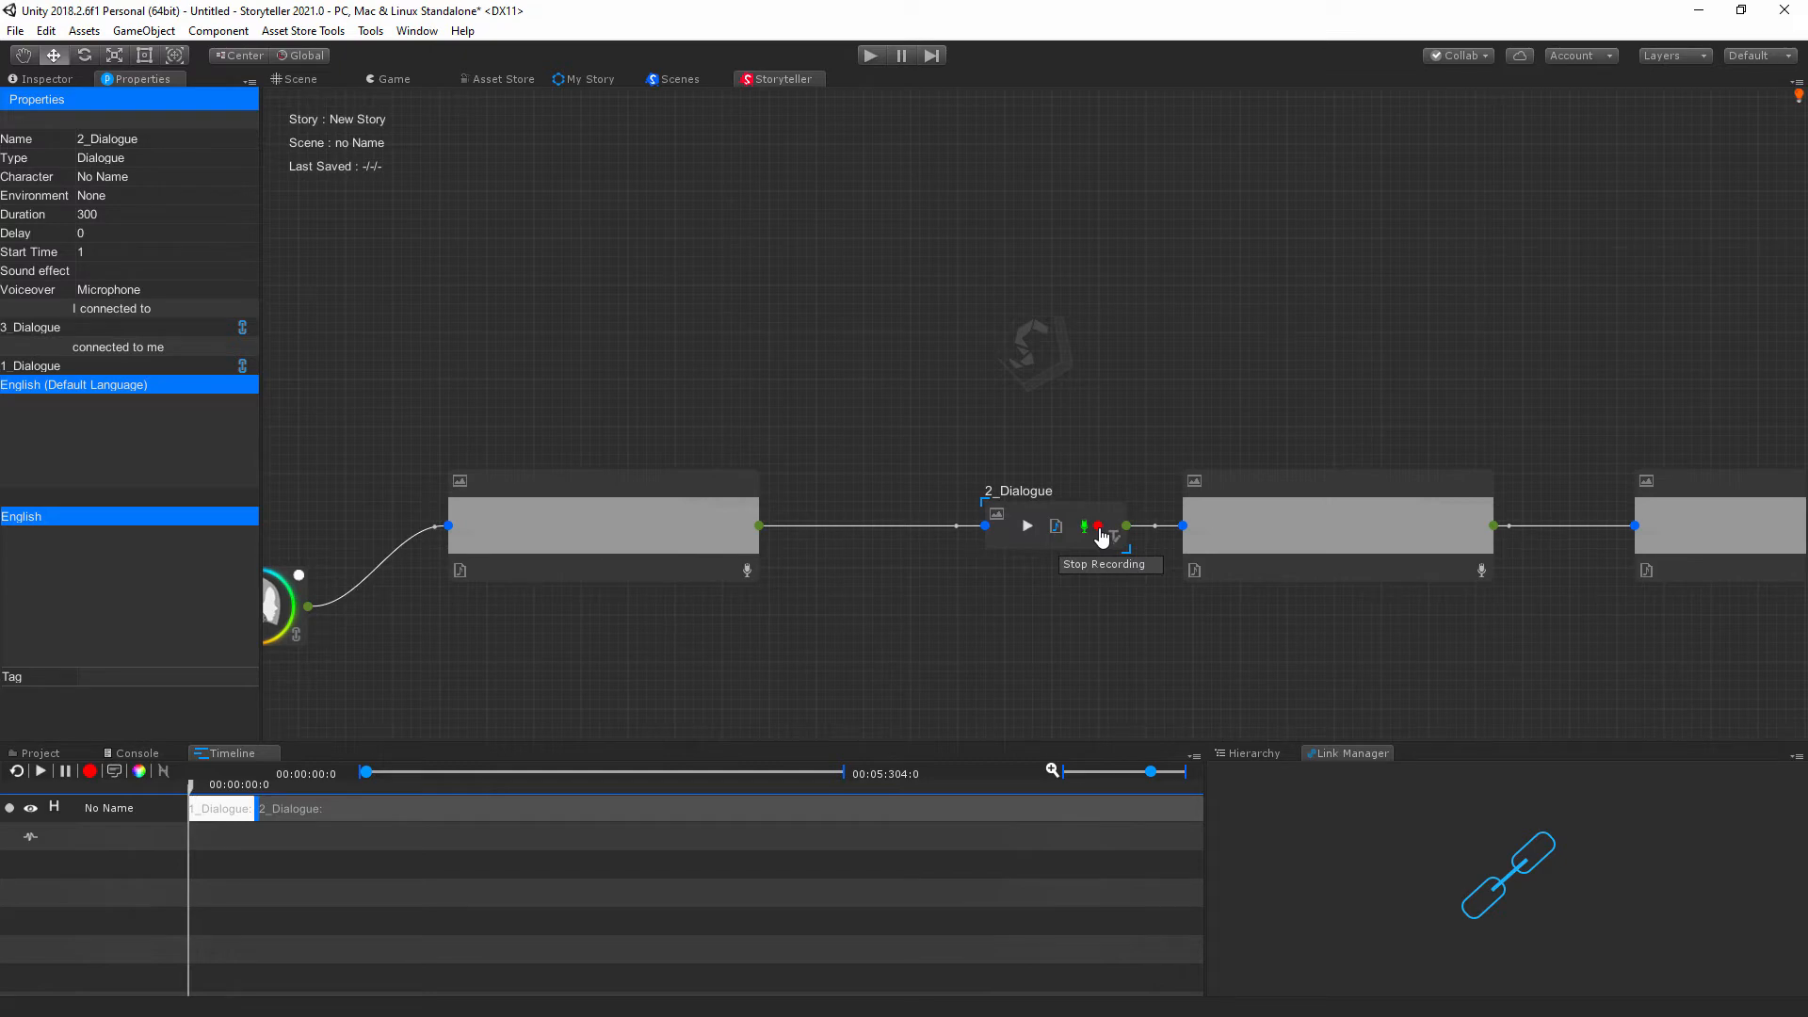
{"action": "left_click", "coordinate": [1099, 527]}
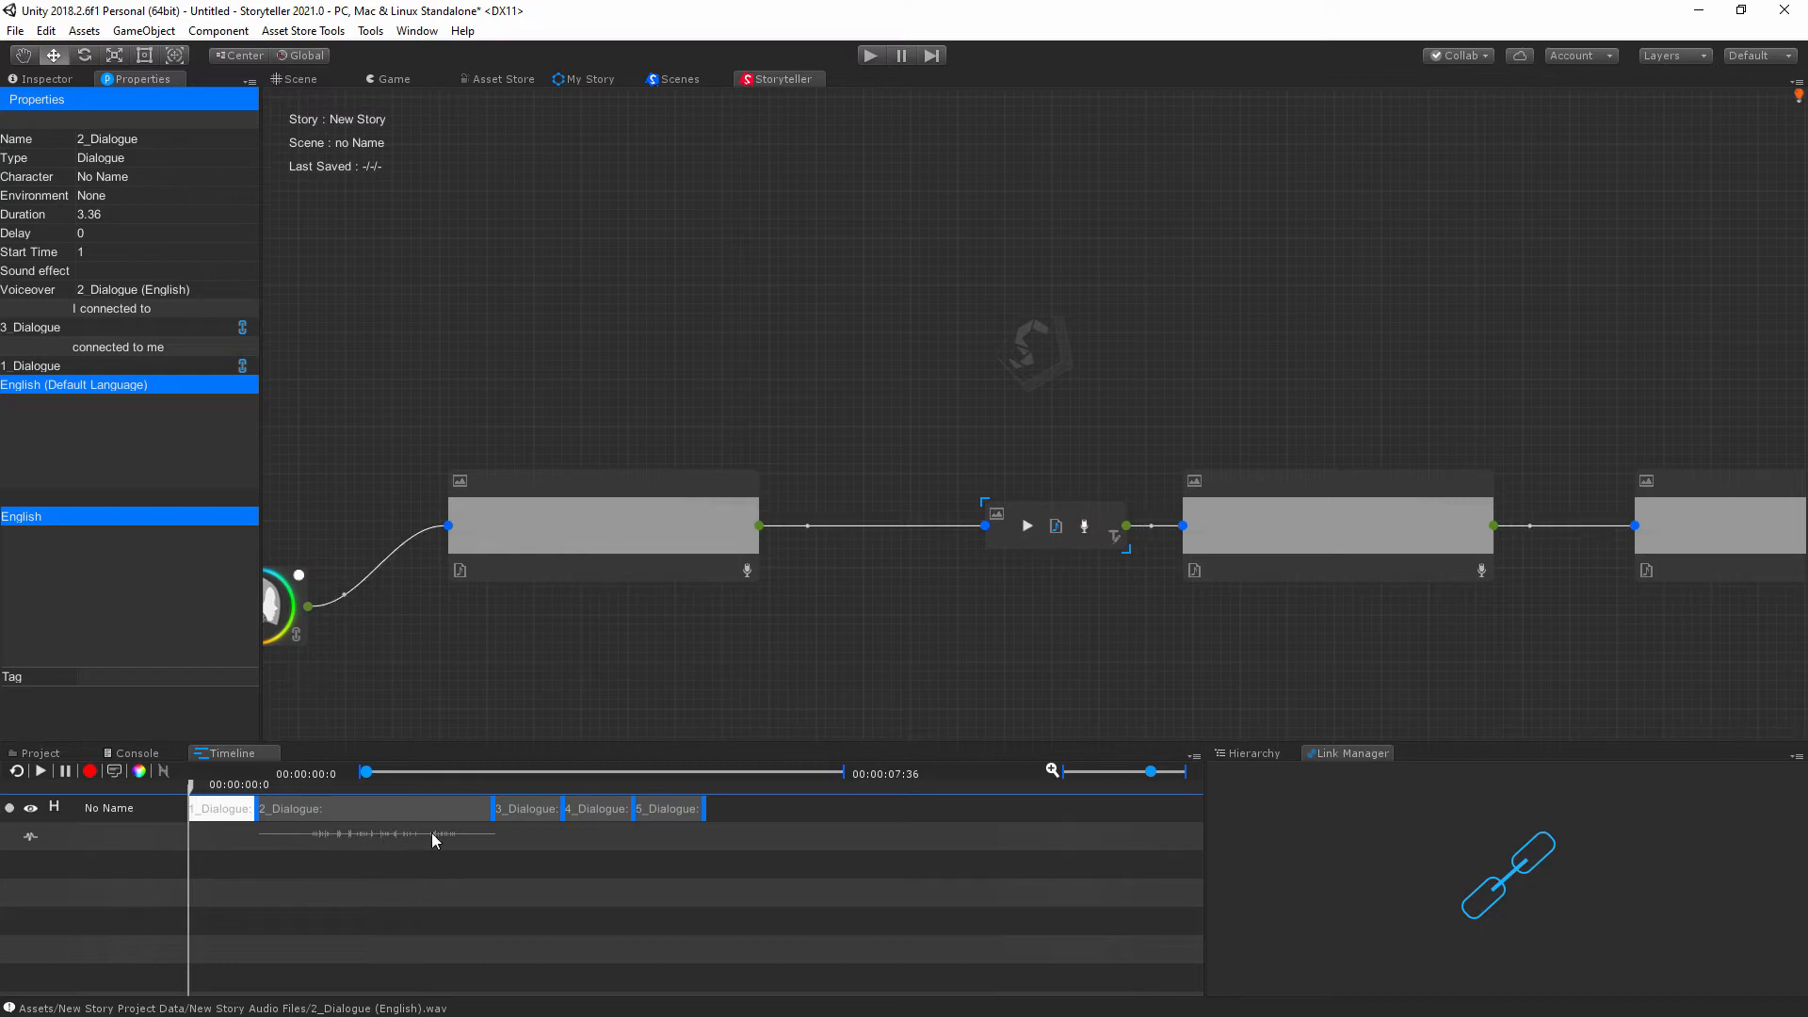
Change the character node's chain colour to orange-yellow.
{"action": "middle_click_drag", "start_coordinate": [824, 652], "coordinate": [1167, 612]}
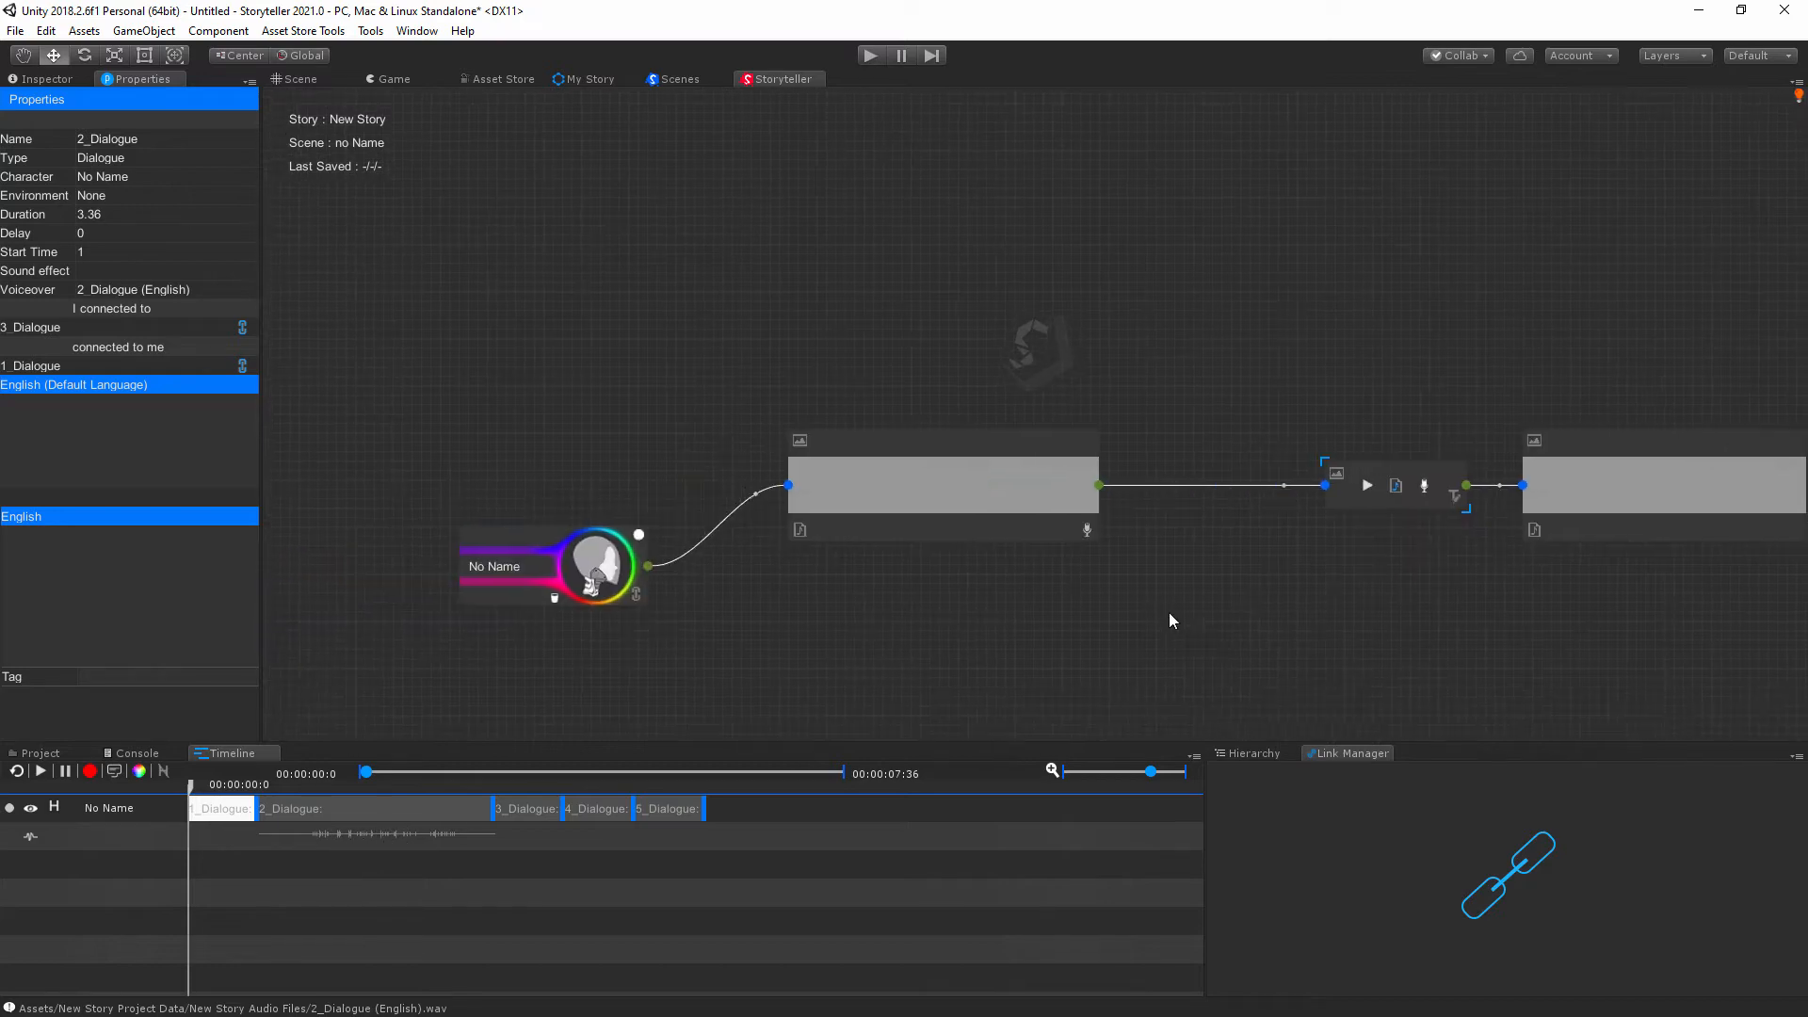
{"action": "left_click", "coordinate": [643, 534]}
{"action": "left_click_drag", "start_coordinate": [828, 219], "coordinate": [772, 360]}
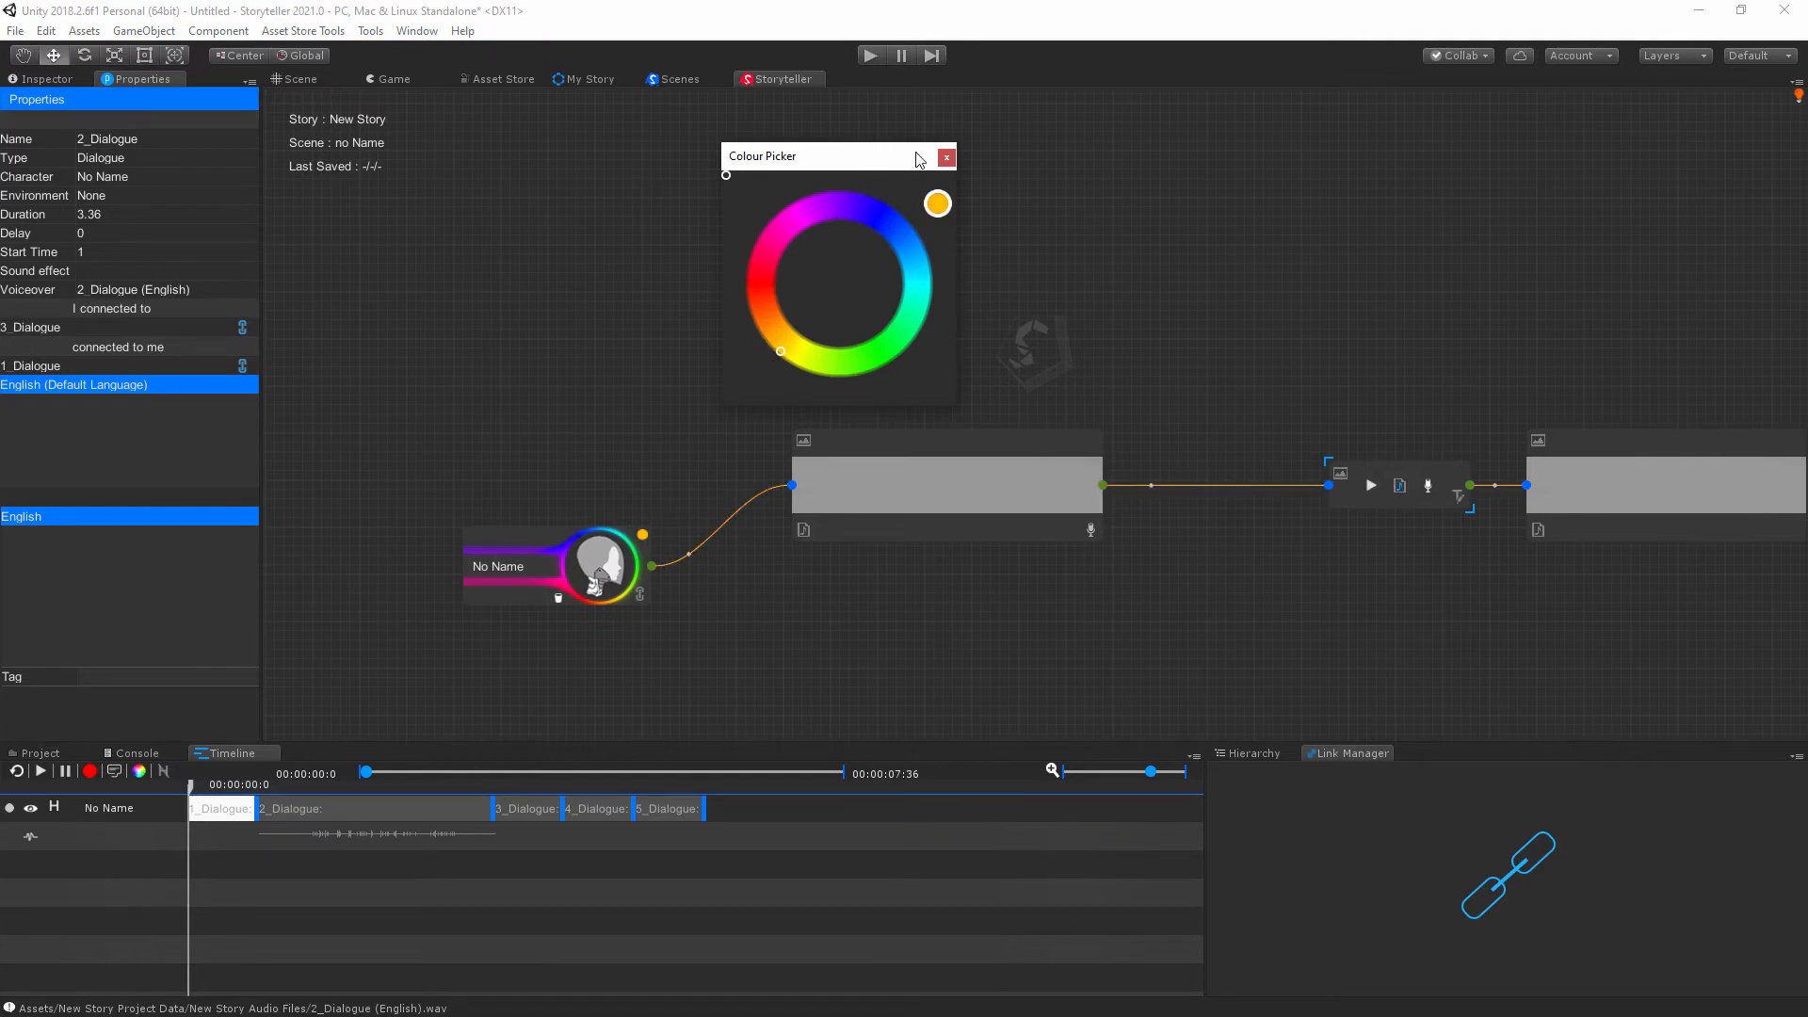
{"action": "left_click", "coordinate": [946, 157]}
Enable Tint Audio Visualization With Chaining Colour in the Storyteller settings and close them.
{"action": "right_click", "coordinate": [779, 241]}
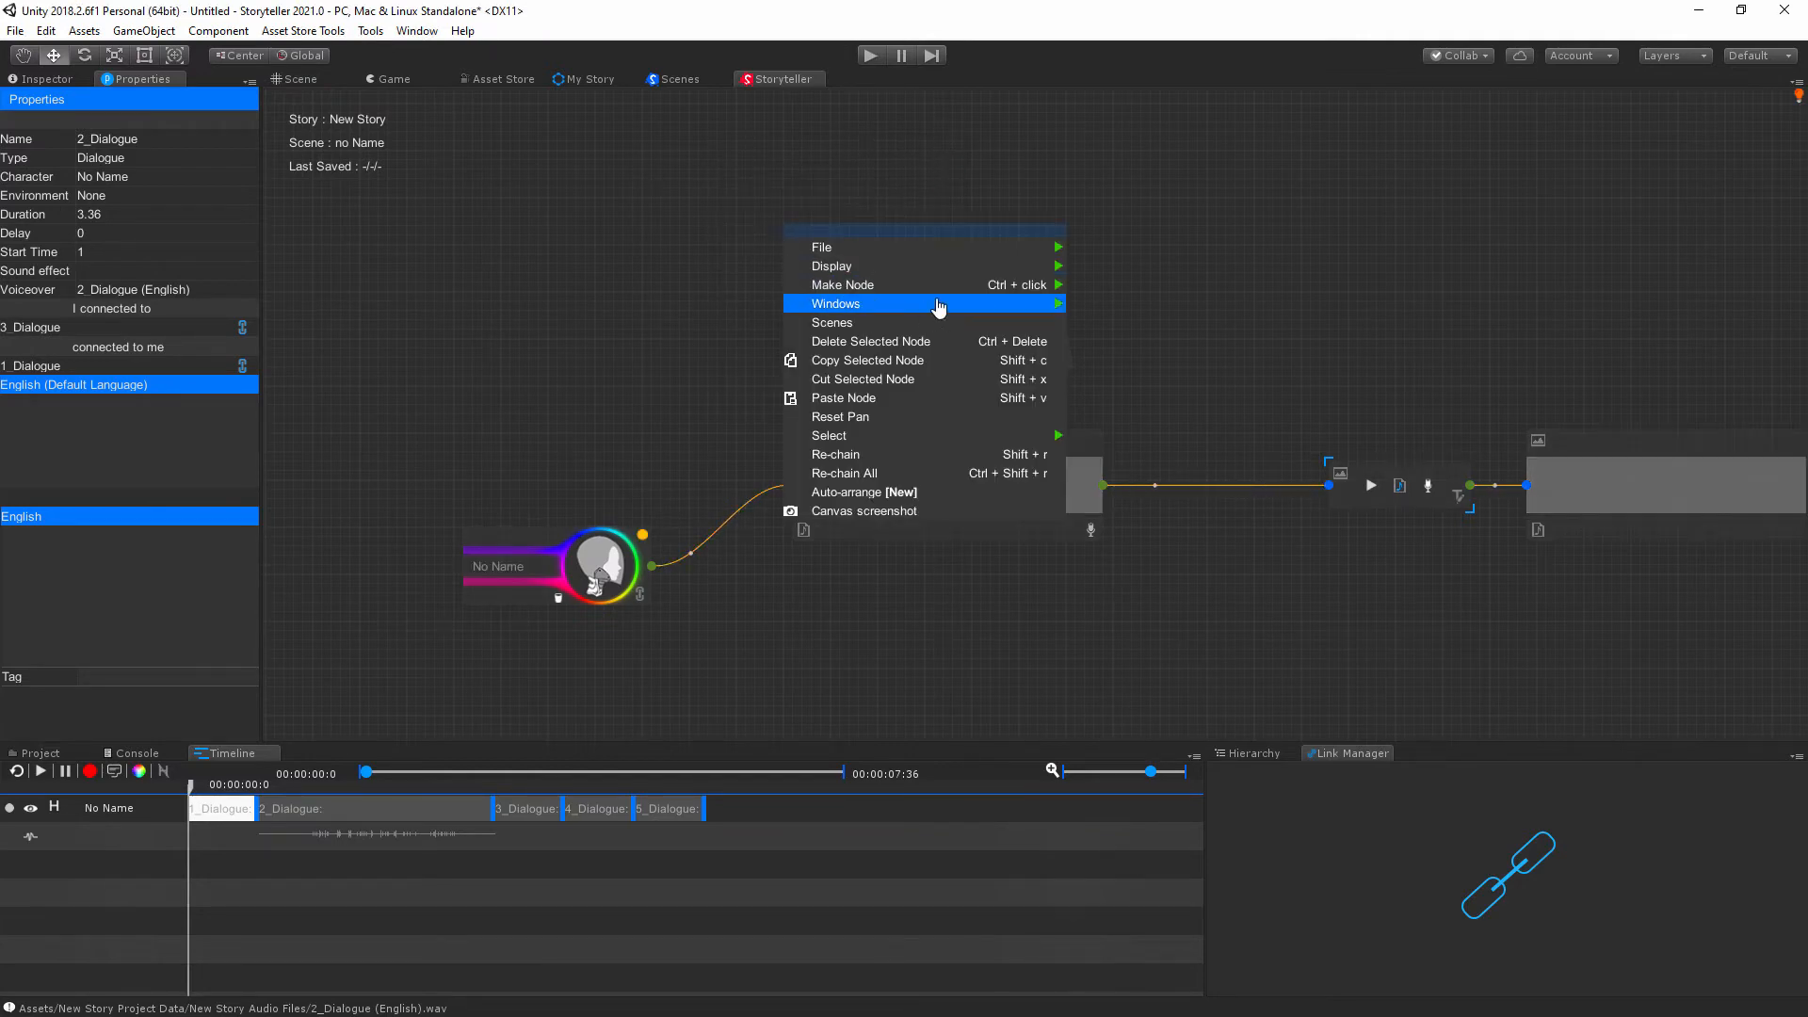
{"action": "mouse_move", "coordinate": [941, 303]}
{"action": "left_click", "coordinate": [1164, 435]}
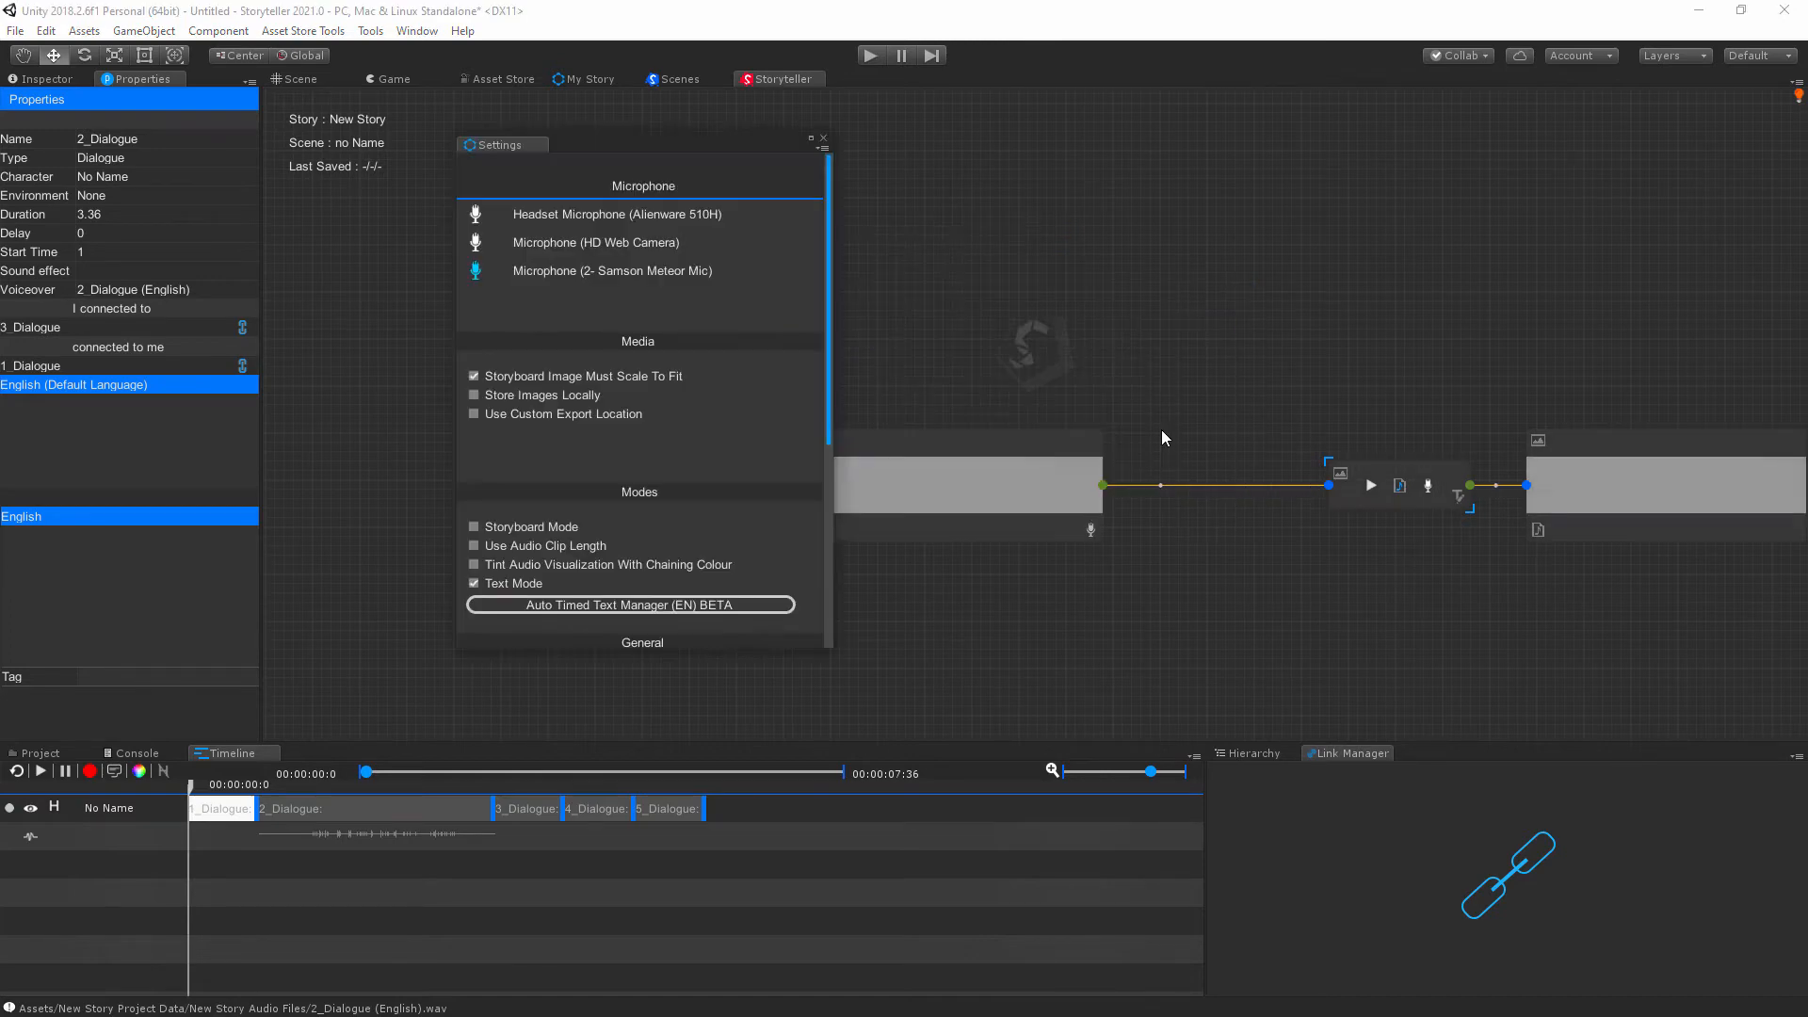
{"action": "scroll", "coordinate": [685, 438], "scroll_direction": "down", "scroll_amount": 5}
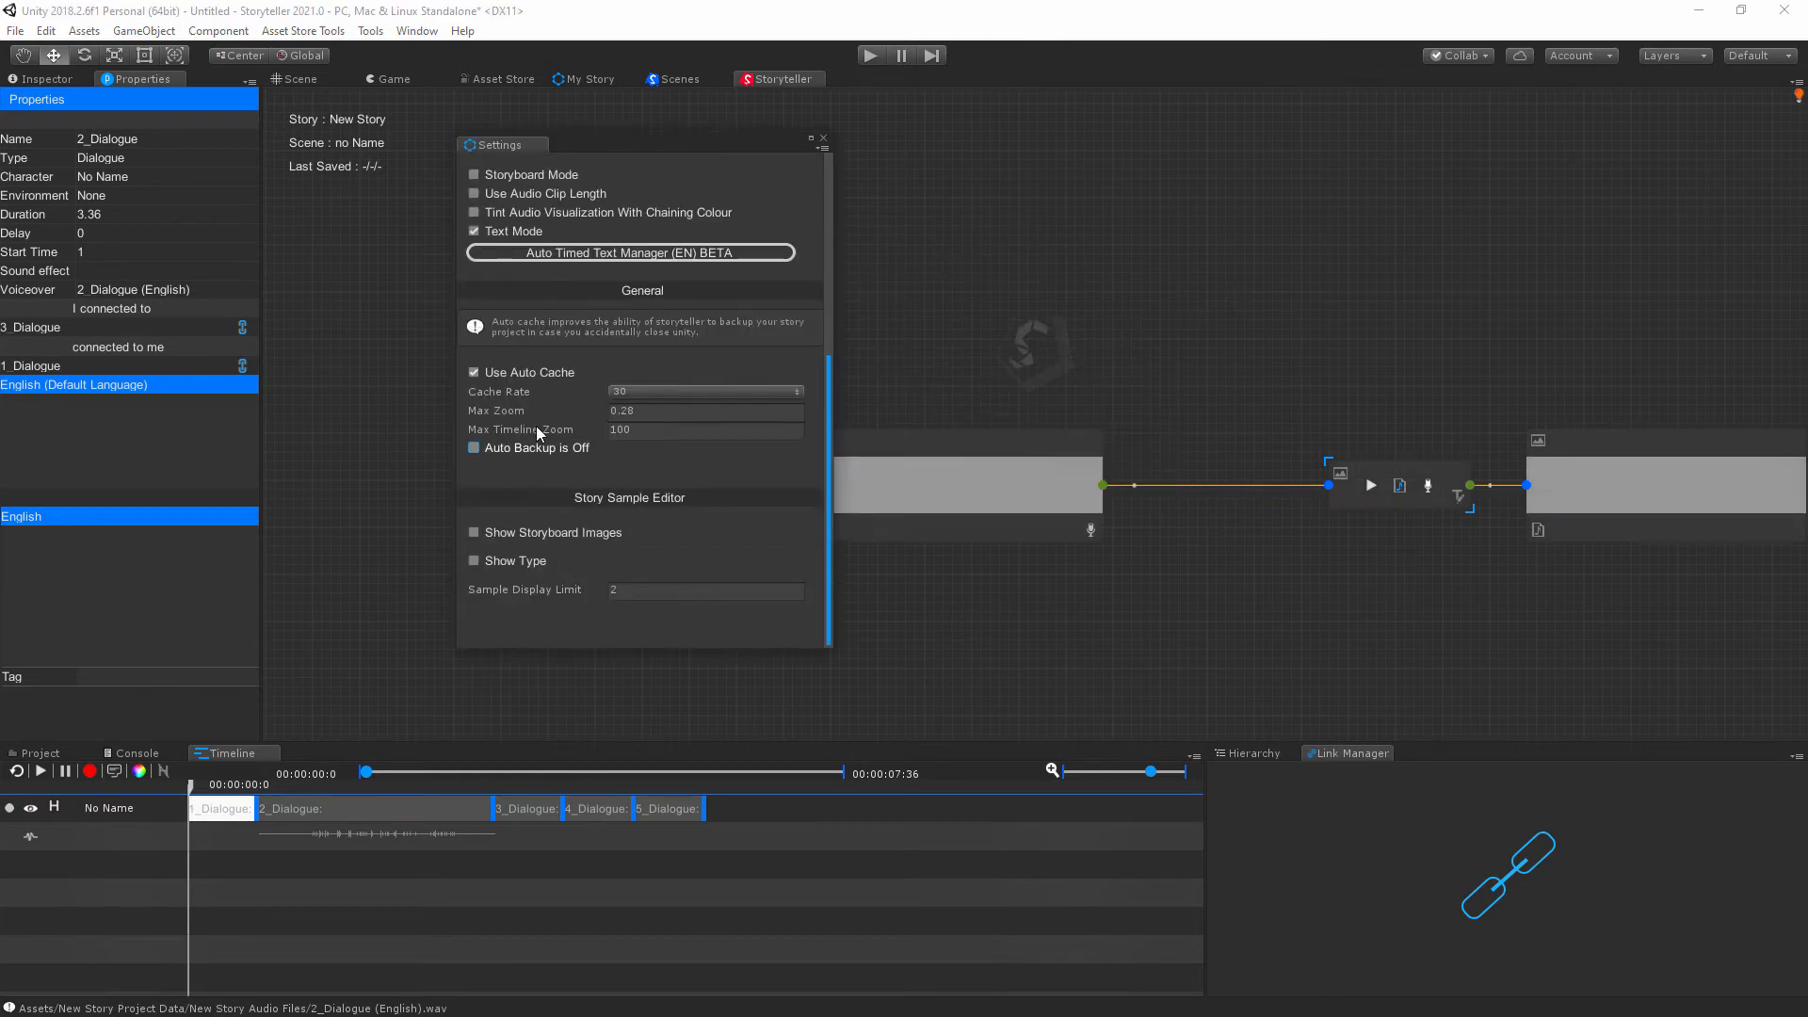
{"action": "scroll", "coordinate": [536, 426], "scroll_direction": "up", "scroll_amount": 1}
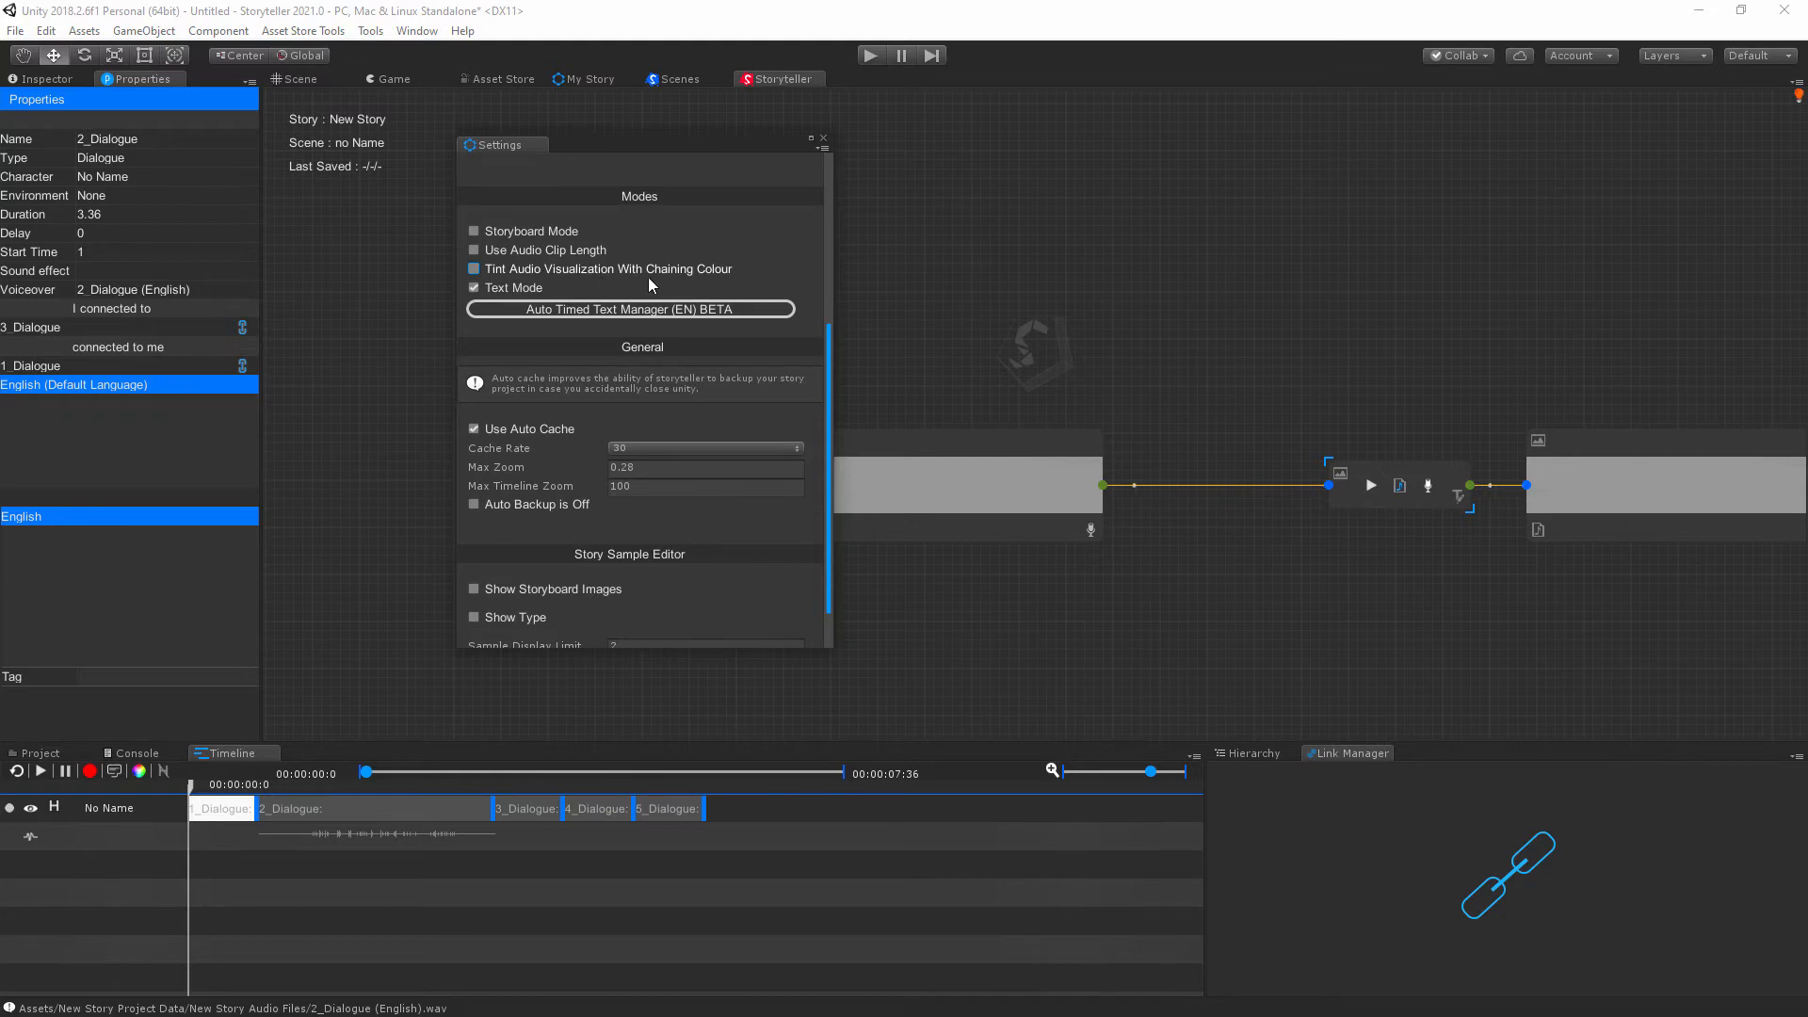
{"action": "left_click", "coordinate": [474, 269]}
{"action": "left_click", "coordinate": [823, 137]}
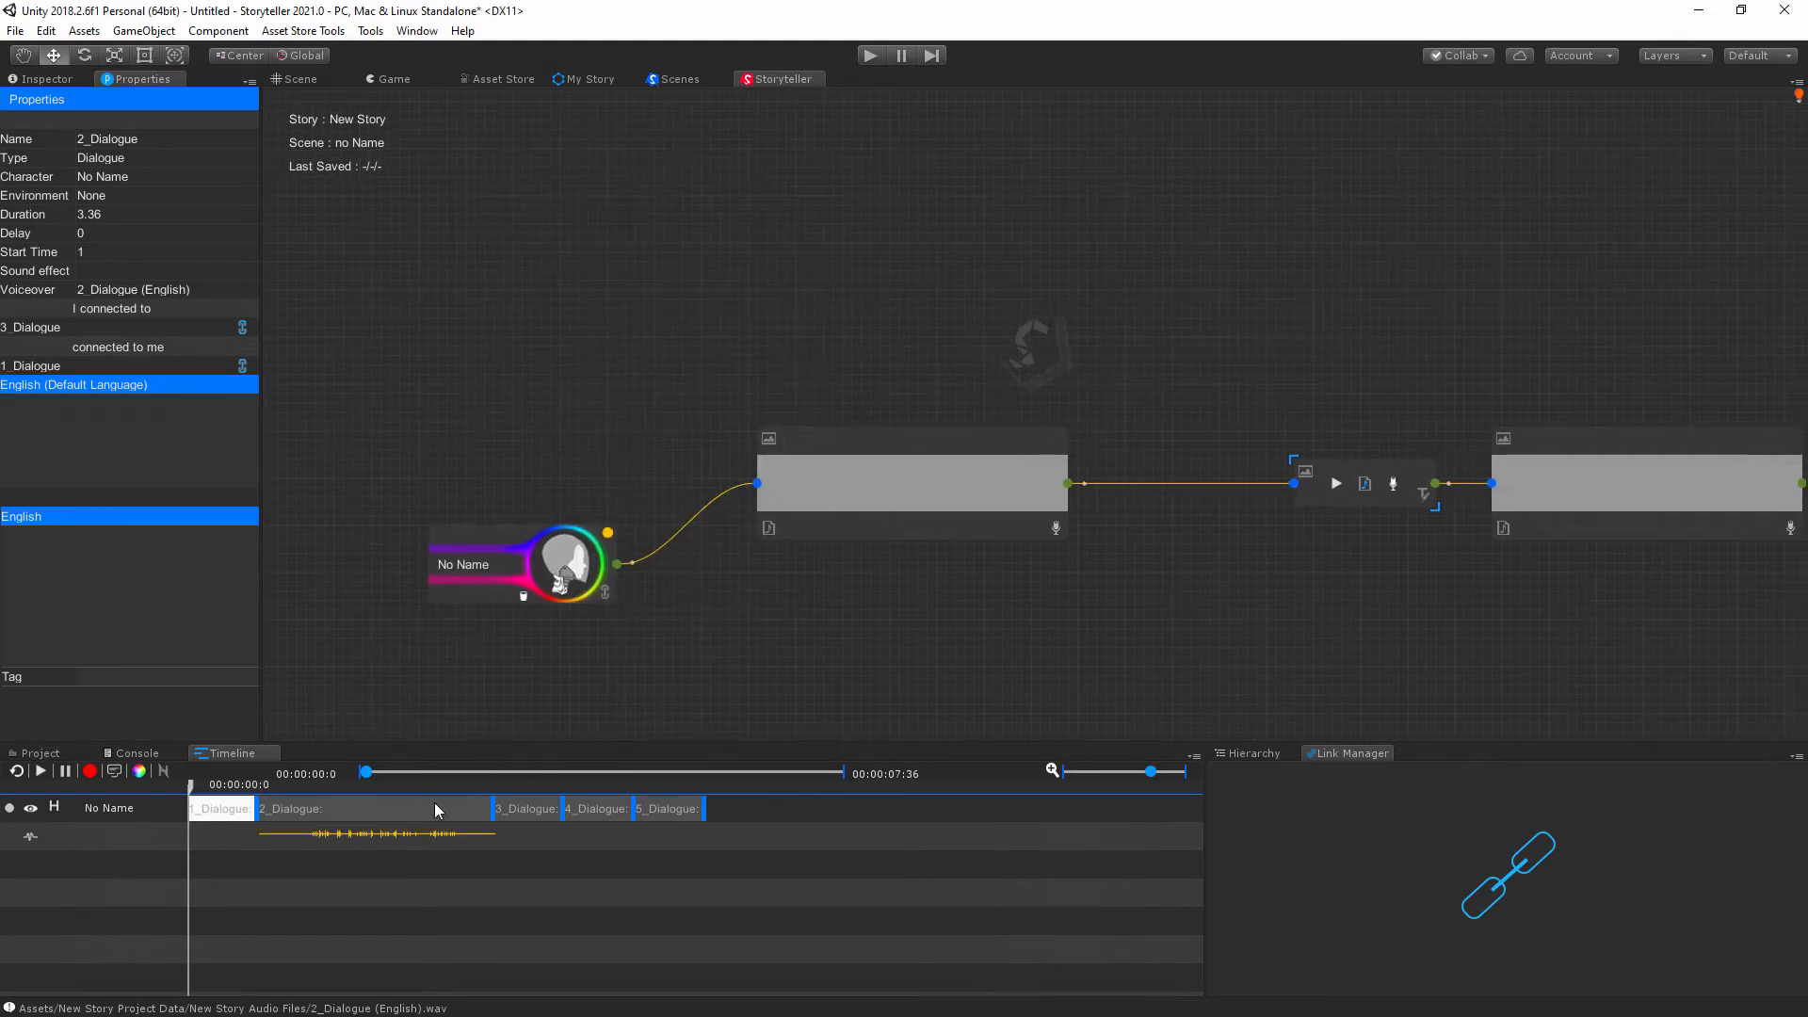
{"action": "middle_click_drag", "start_coordinate": [1179, 468], "coordinate": [1216, 293]}
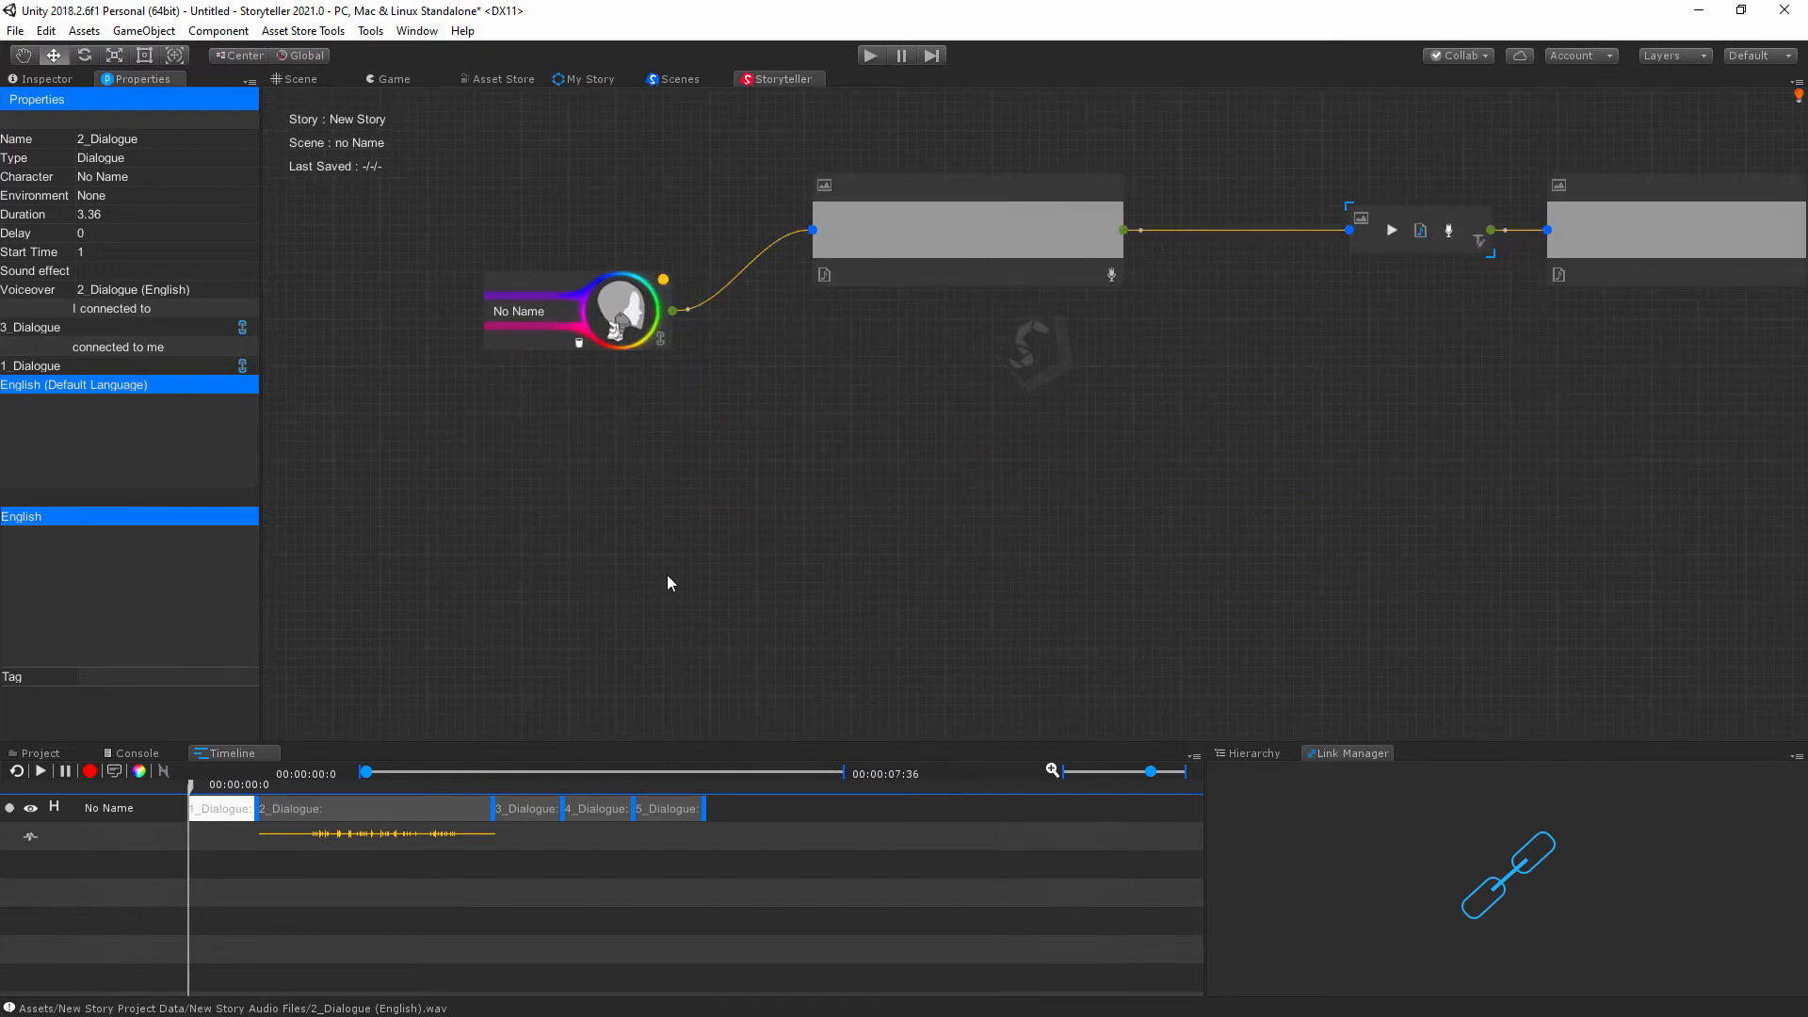
{"action": "middle_click_drag", "start_coordinate": [1296, 511], "coordinate": [404, 657]}
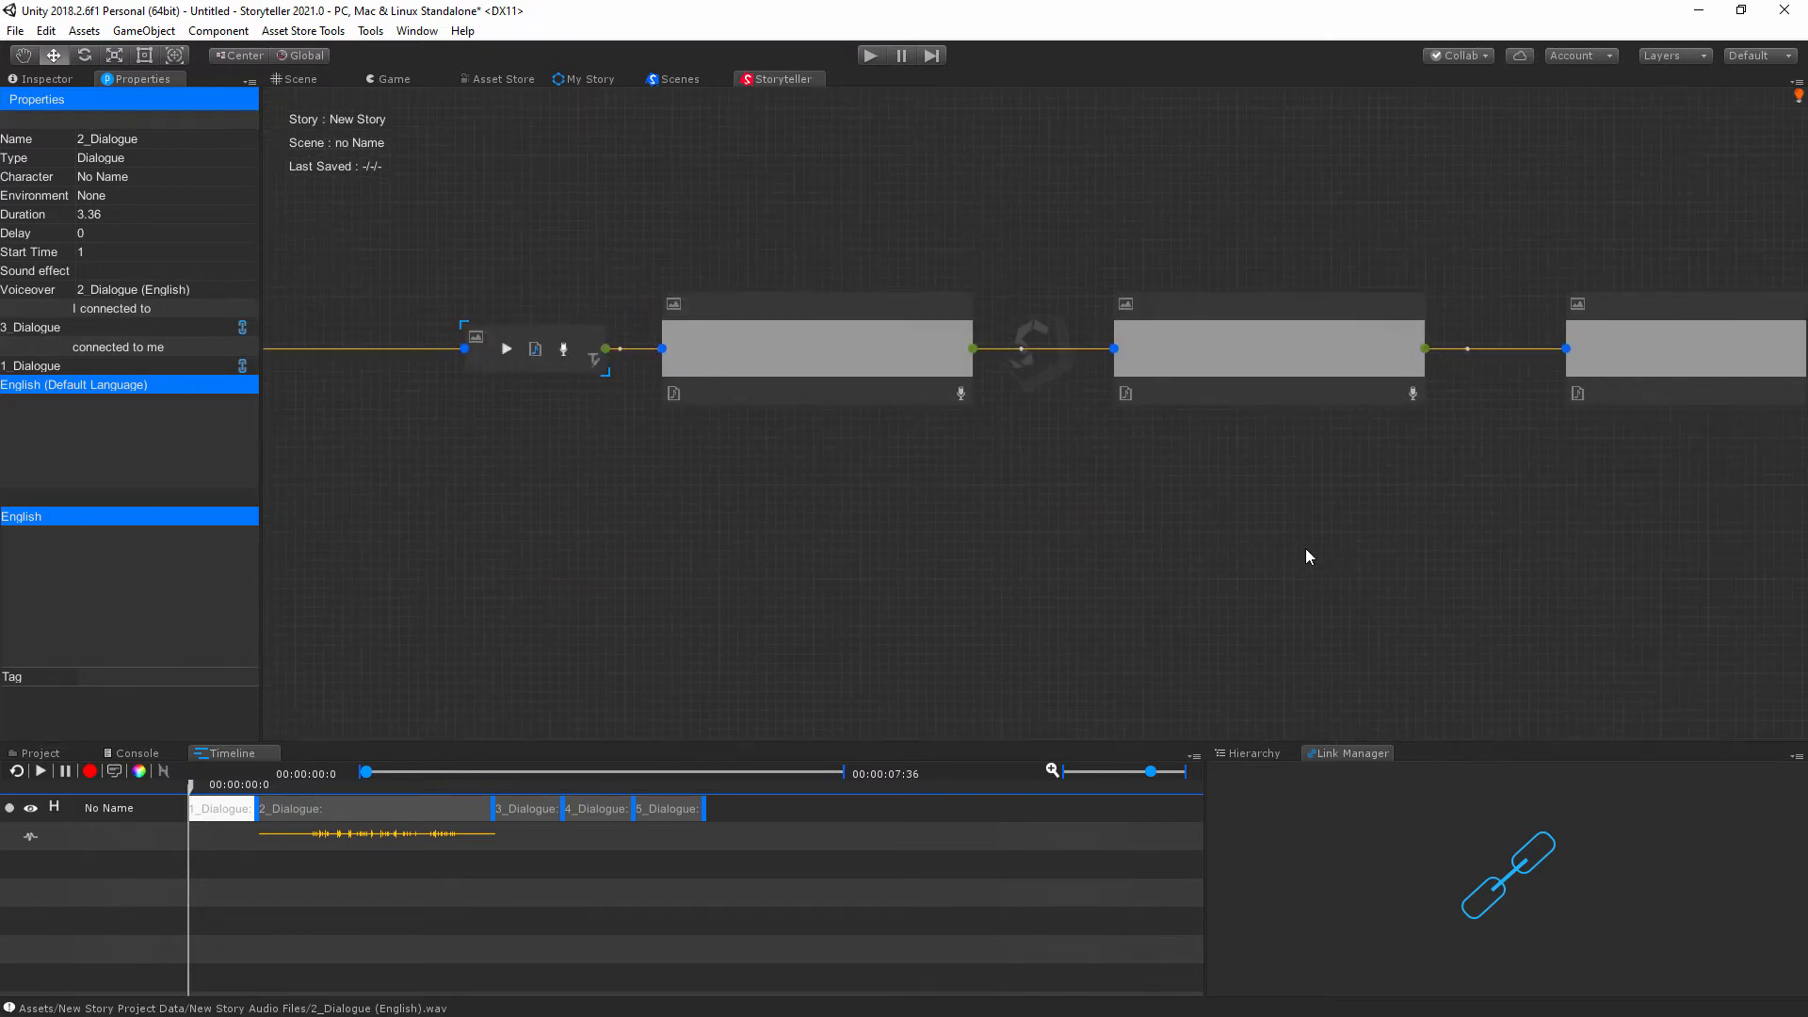
{"action": "middle_click_drag", "start_coordinate": [1305, 548], "coordinate": [1313, 597]}
{"action": "middle_click_drag", "start_coordinate": [721, 591], "coordinate": [1241, 695]}
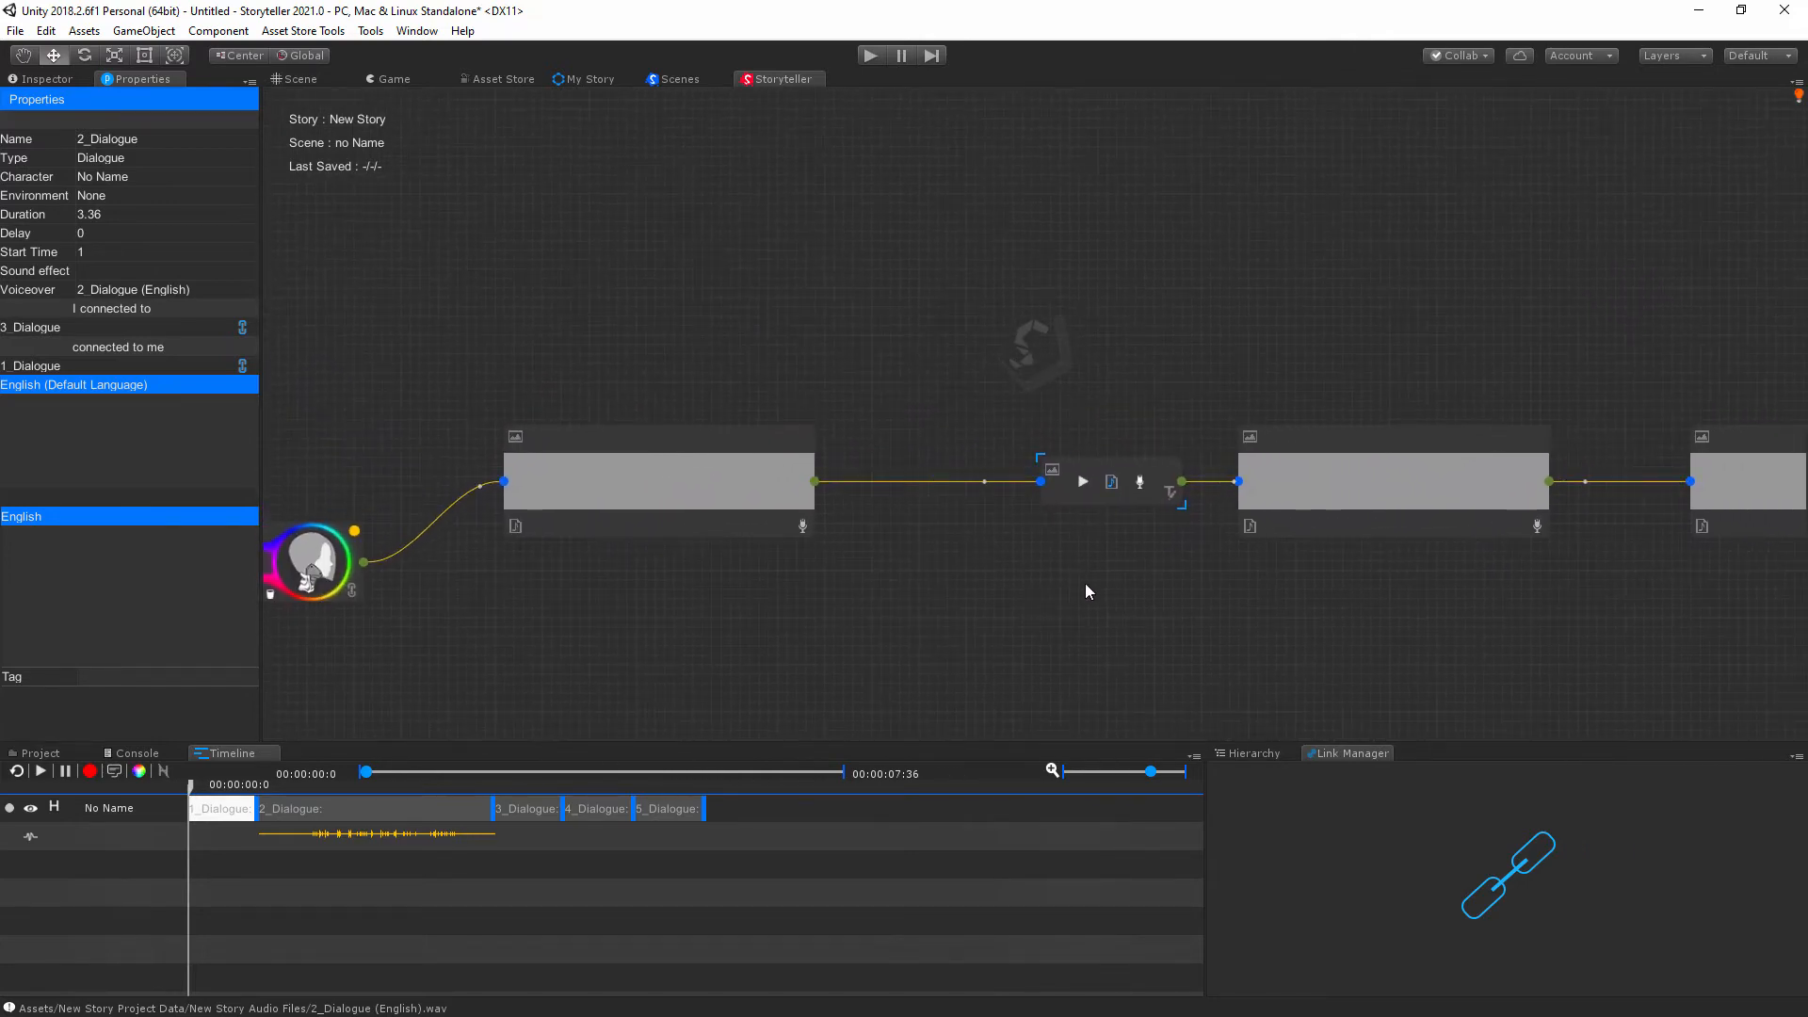
{"action": "middle_click_drag", "start_coordinate": [1202, 634], "coordinate": [995, 644]}
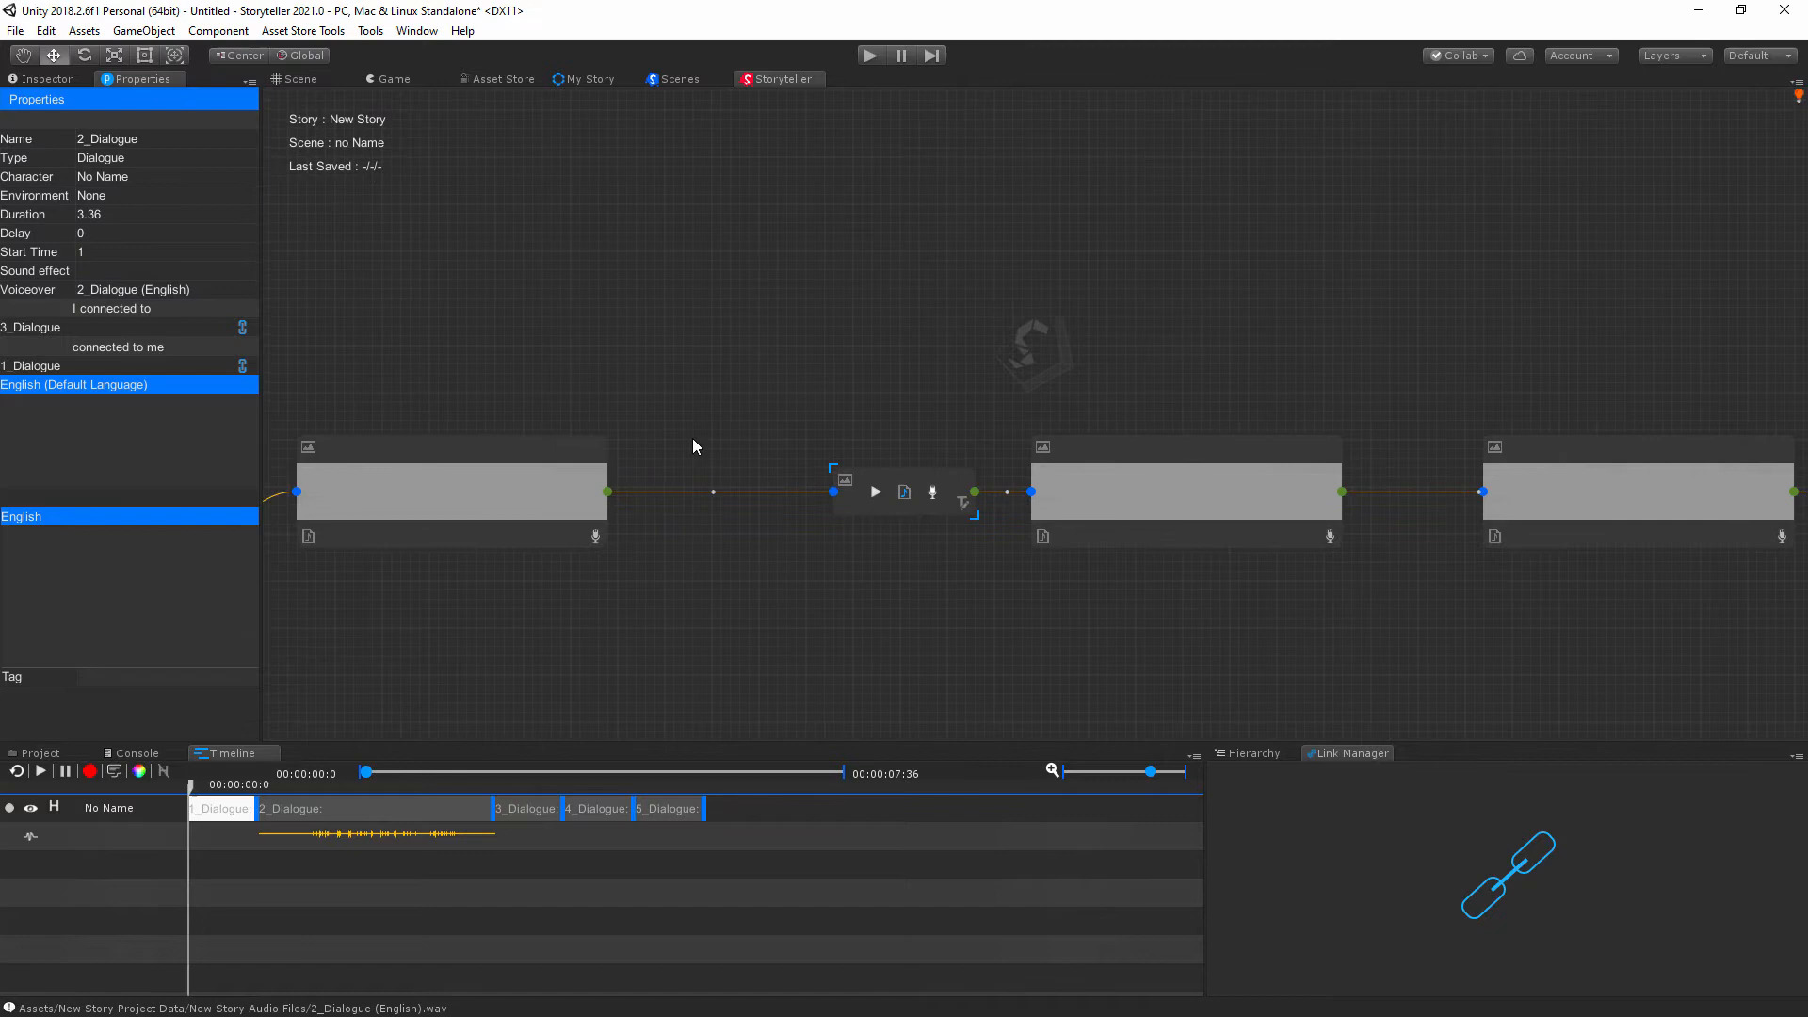
Inspect the Cleanup window's tools, try an extra connection from the first dialogue node, and close the window.
{"action": "right_click", "coordinate": [630, 242]}
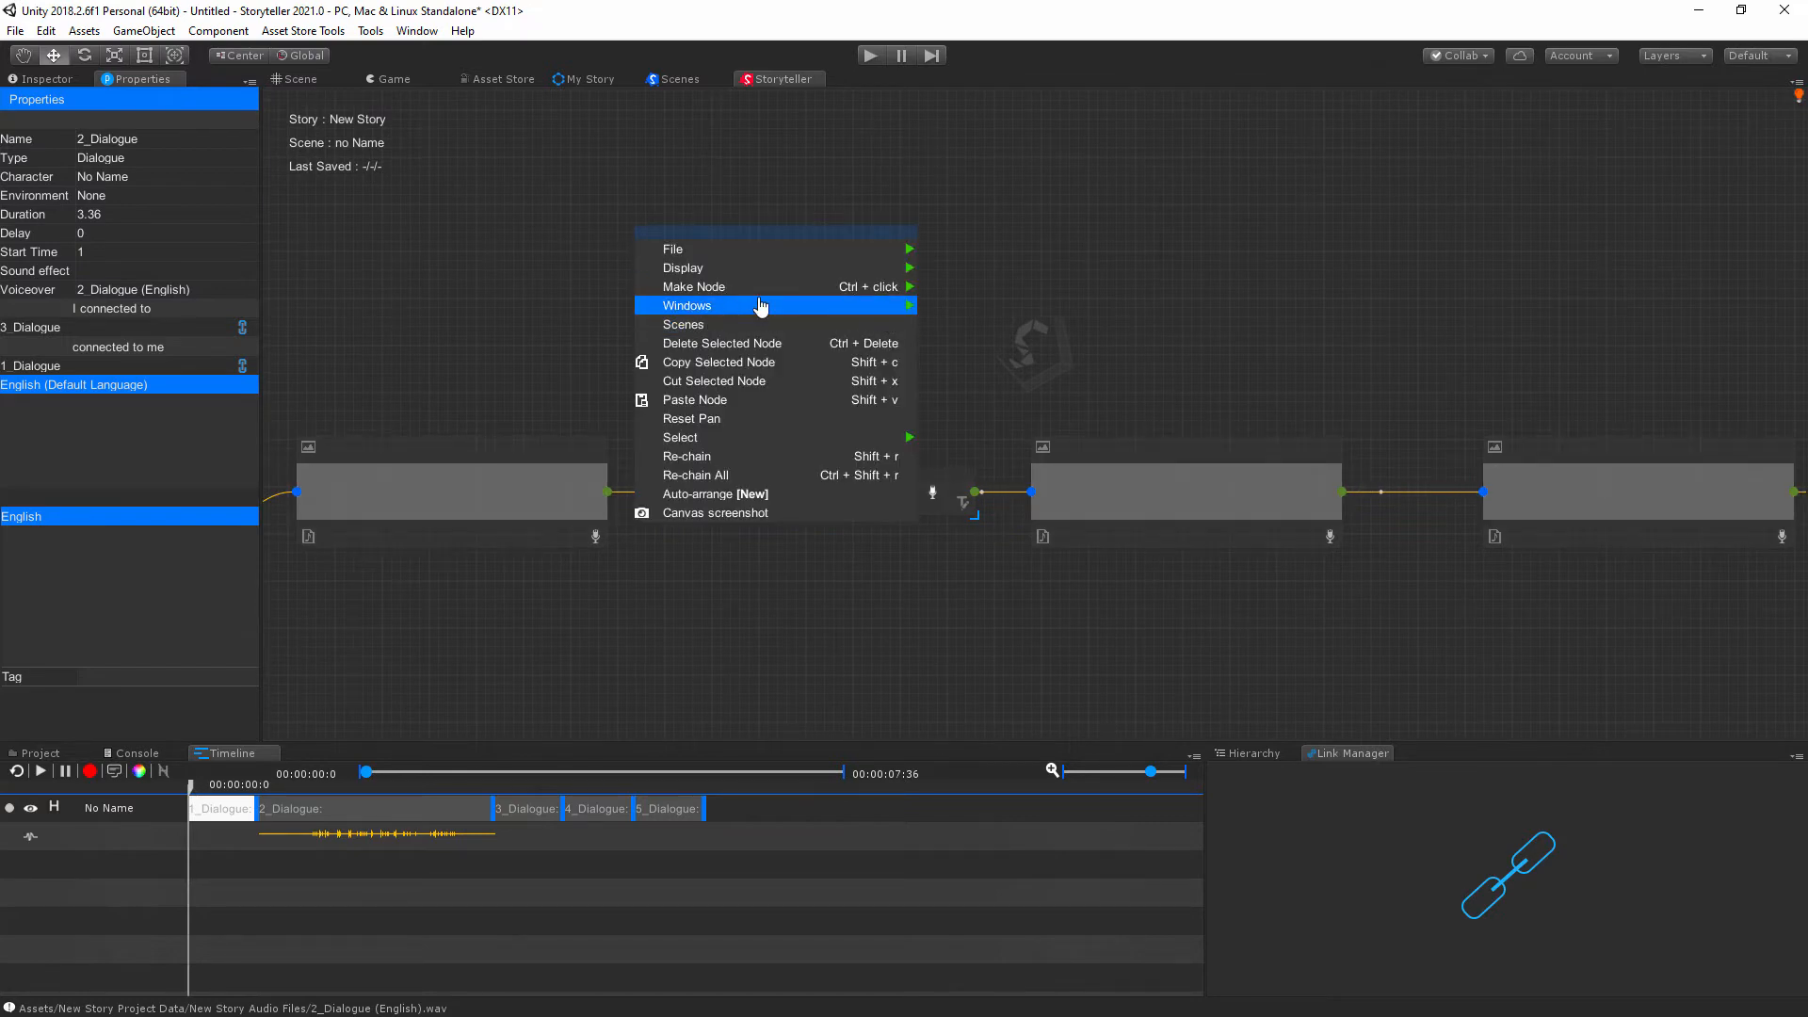
{"action": "mouse_move", "coordinate": [770, 308]}
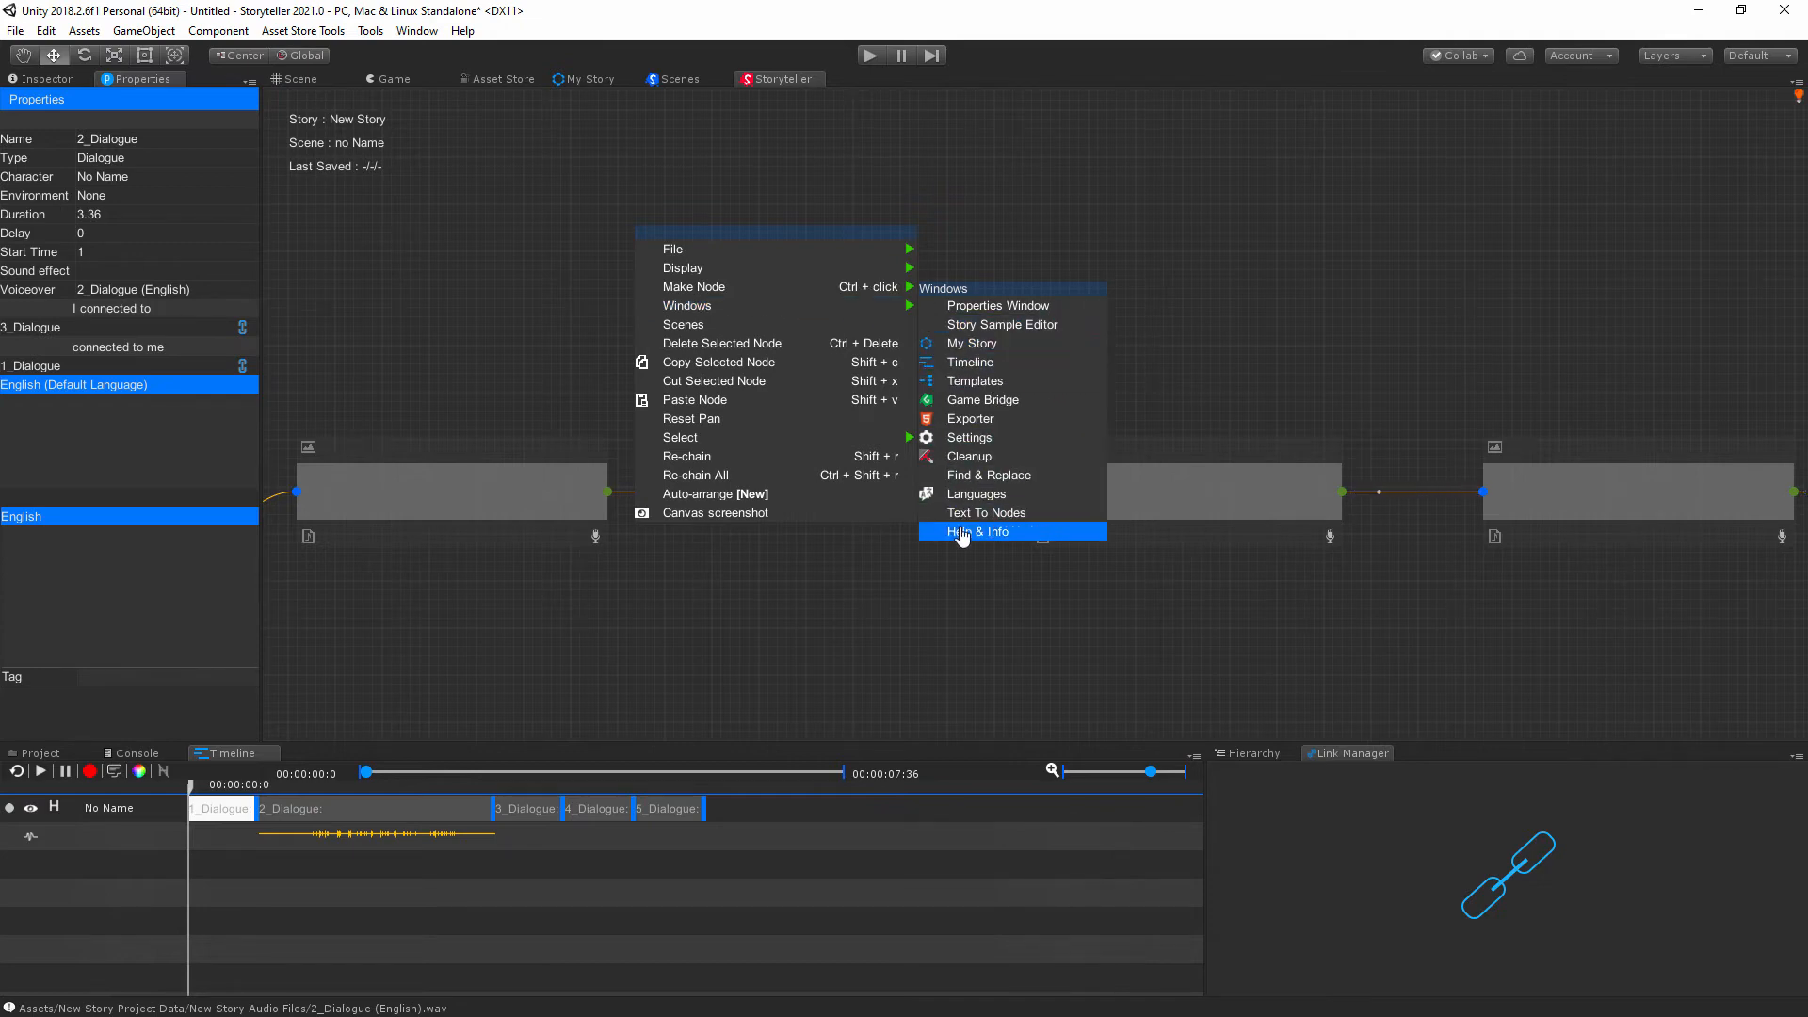
{"action": "left_click", "coordinate": [971, 457]}
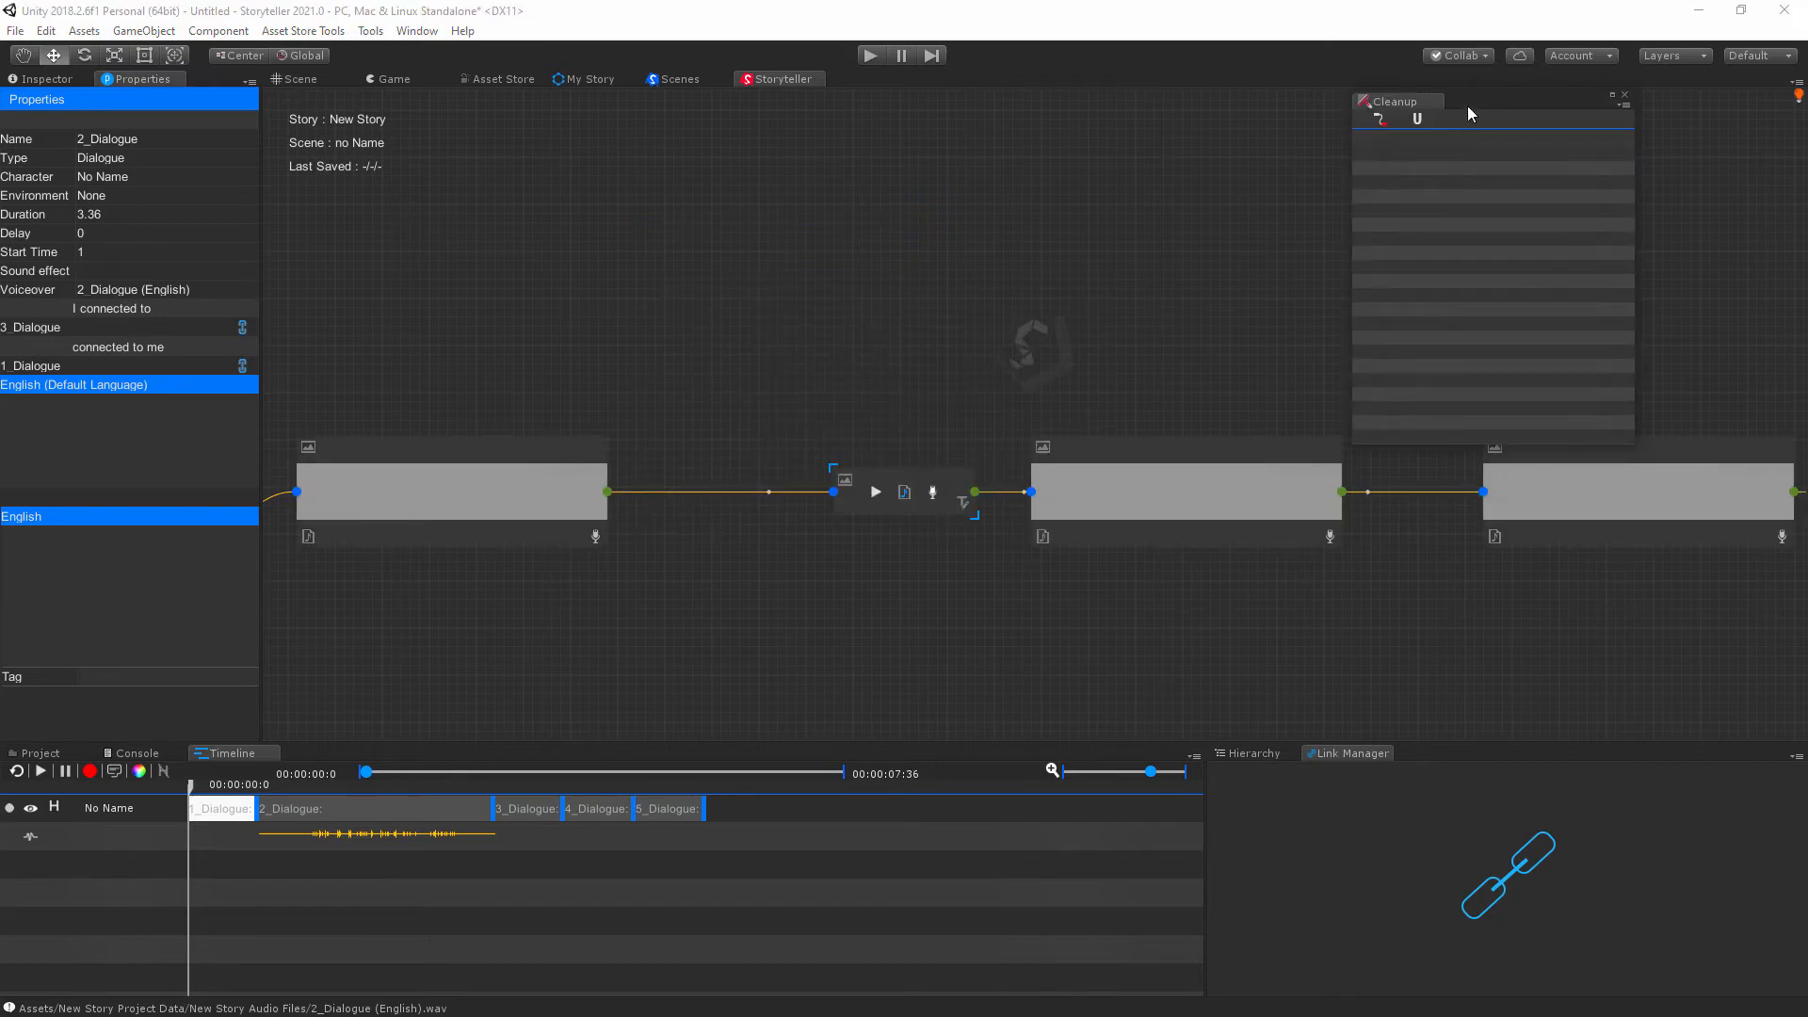
{"action": "left_click_drag", "start_coordinate": [1457, 106], "coordinate": [1508, 165]}
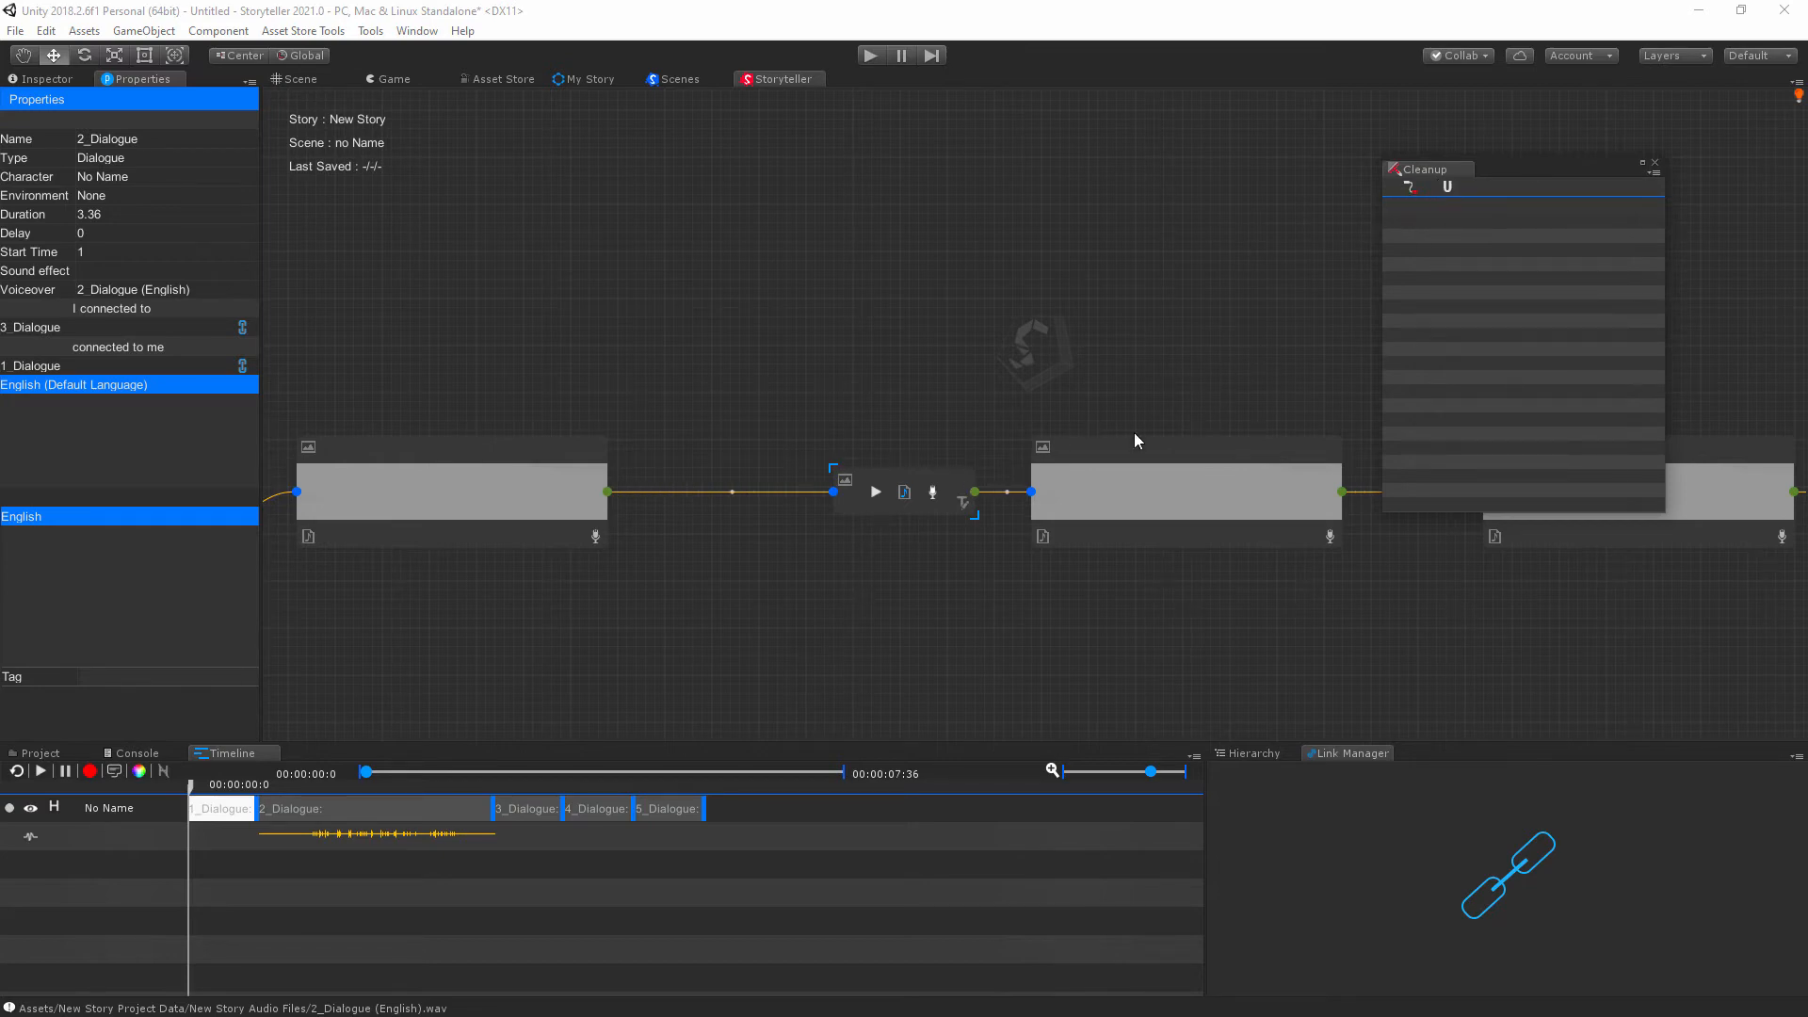
{"action": "left_click_drag", "start_coordinate": [608, 491], "coordinate": [1215, 238]}
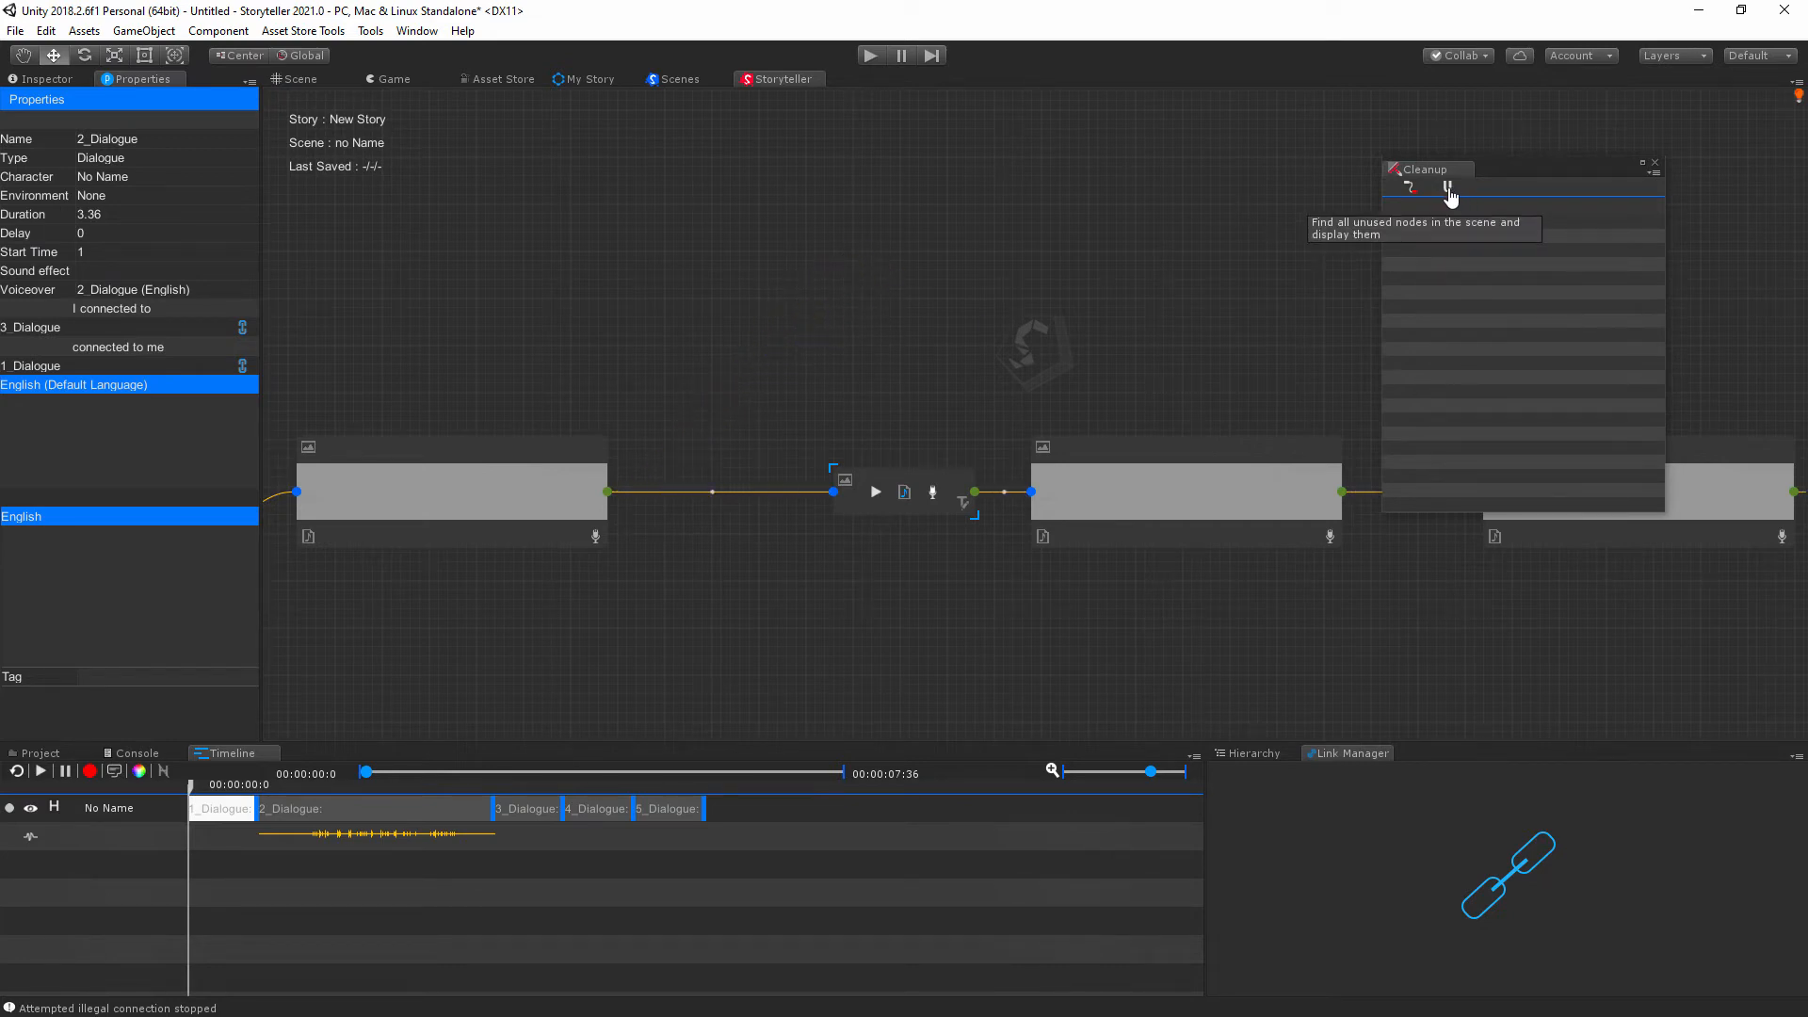
{"action": "left_click_drag", "start_coordinate": [1489, 173], "coordinate": [943, 289]}
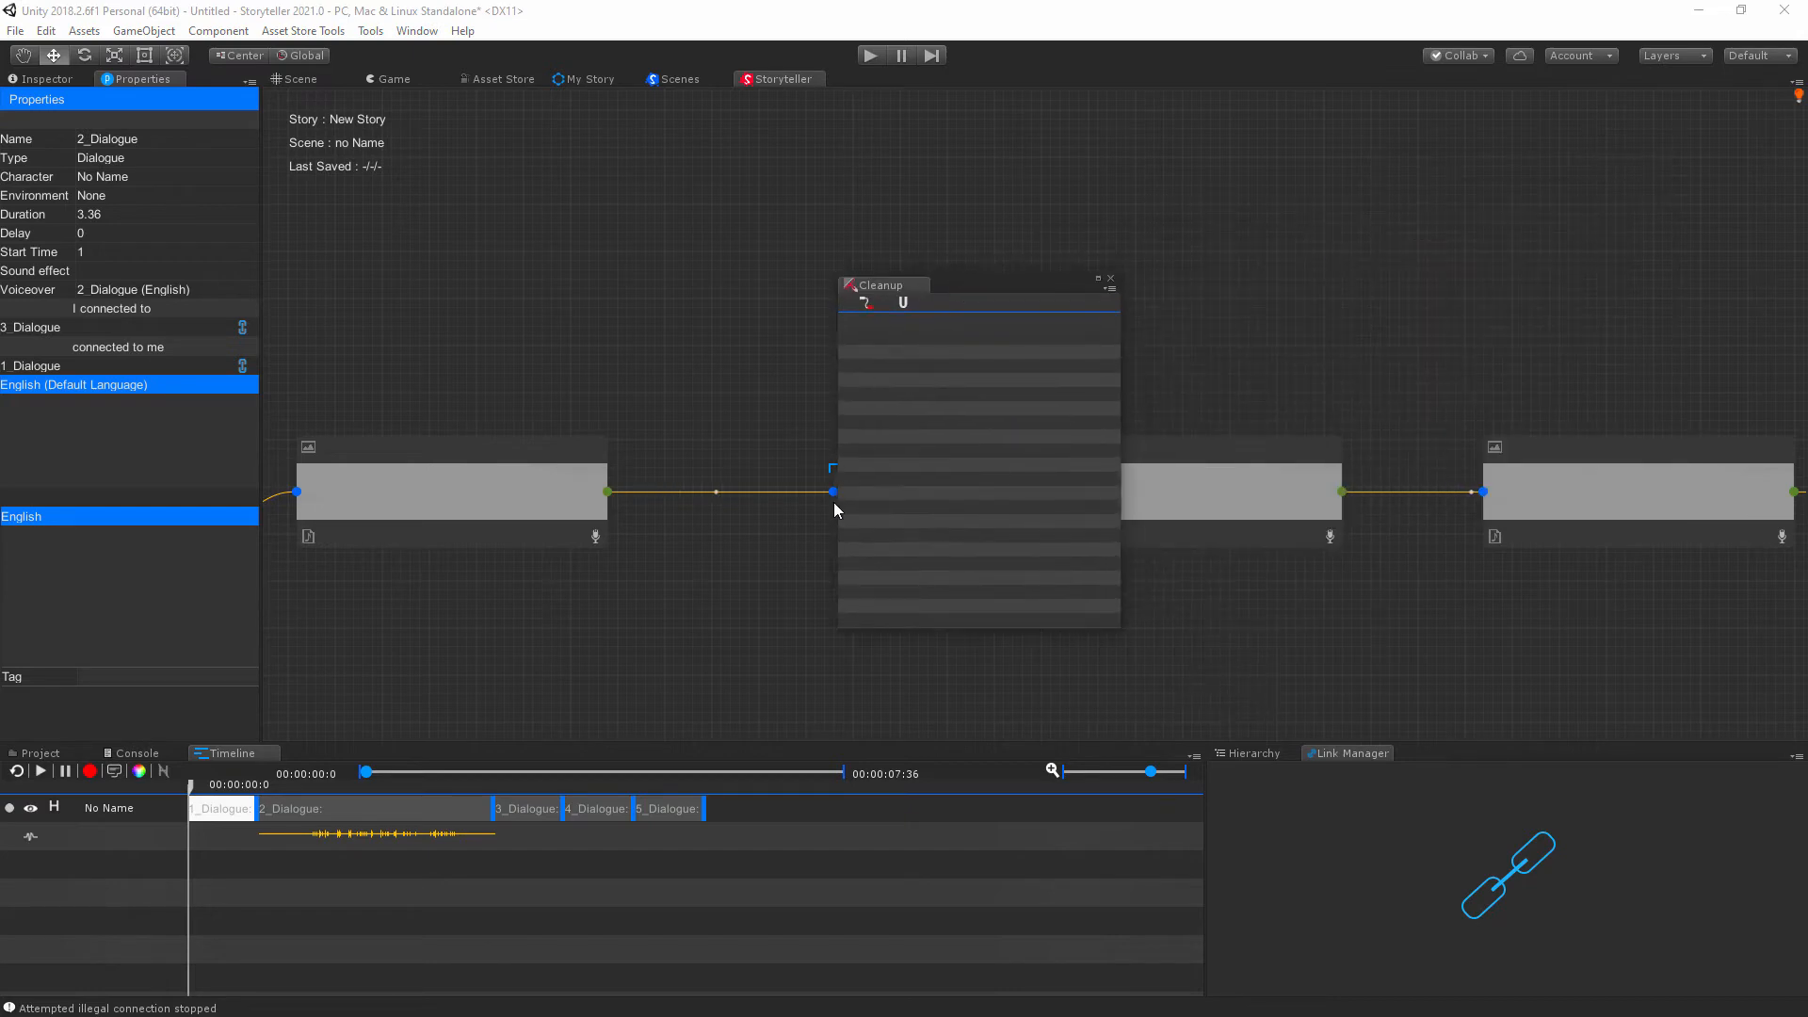
{"action": "left_click", "coordinate": [1111, 279]}
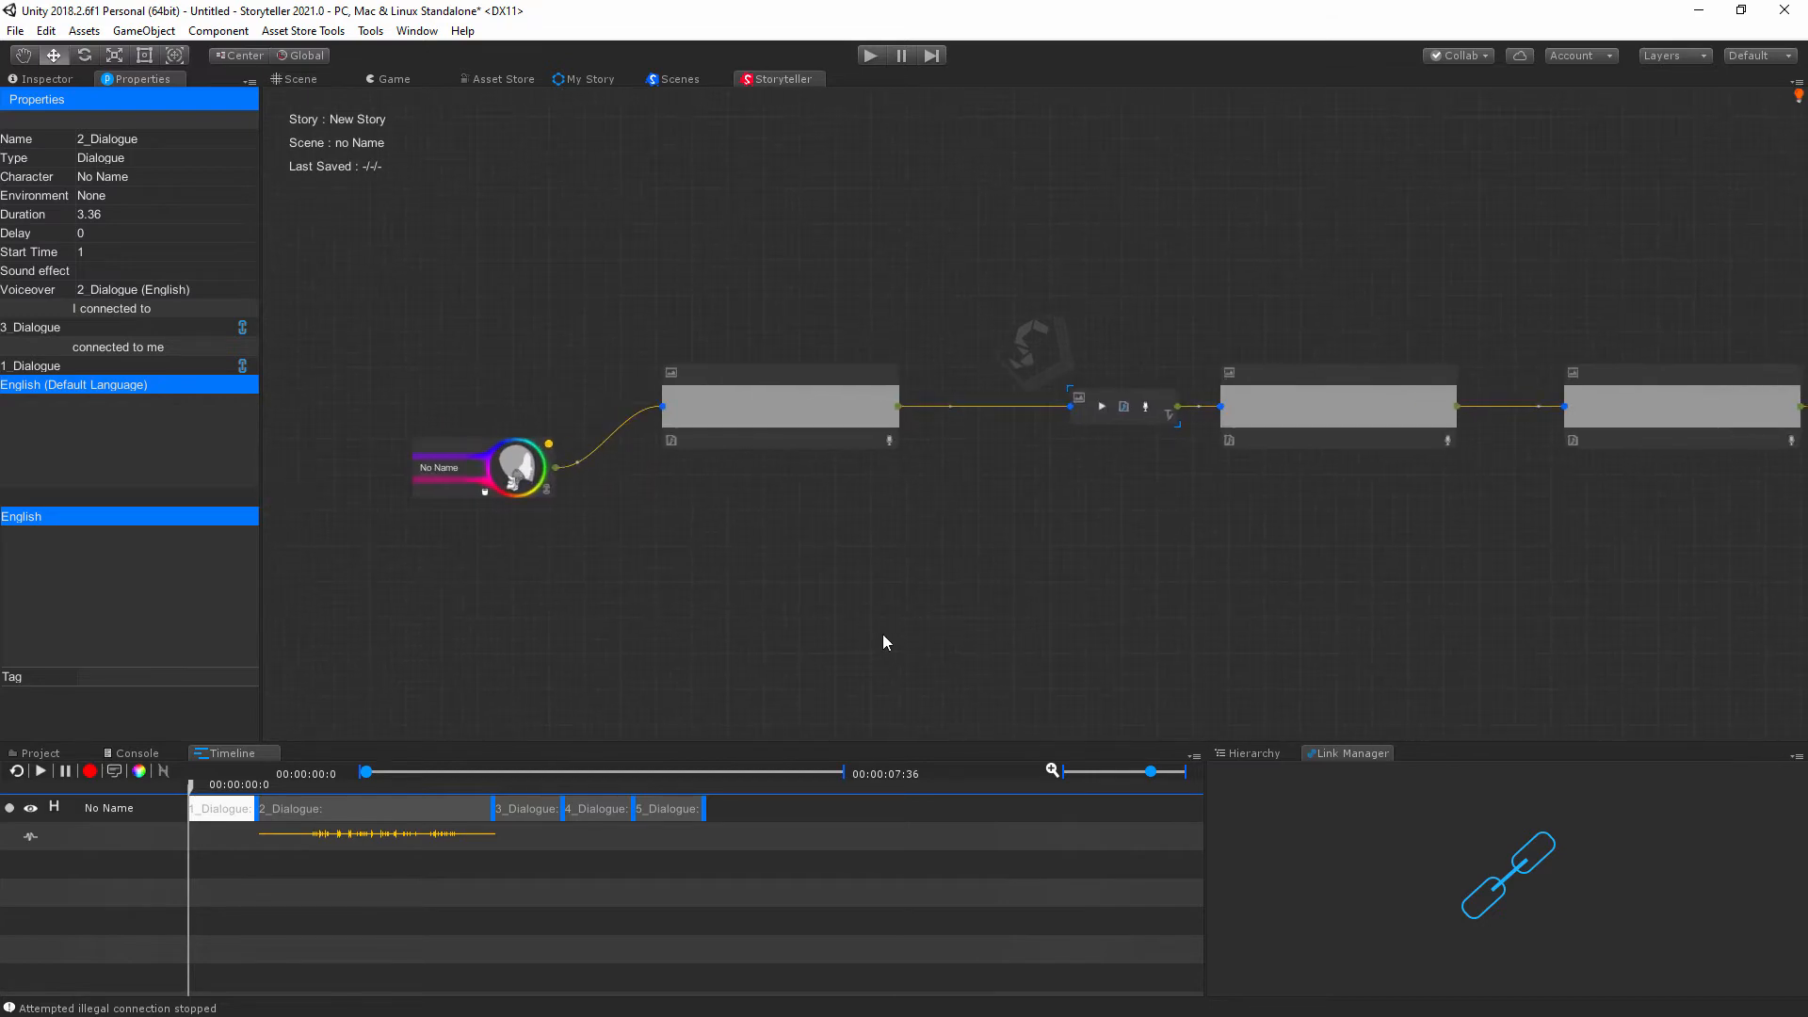
Clear the logged messages from the Console and return to the Timeline.
{"action": "left_click", "coordinate": [38, 755]}
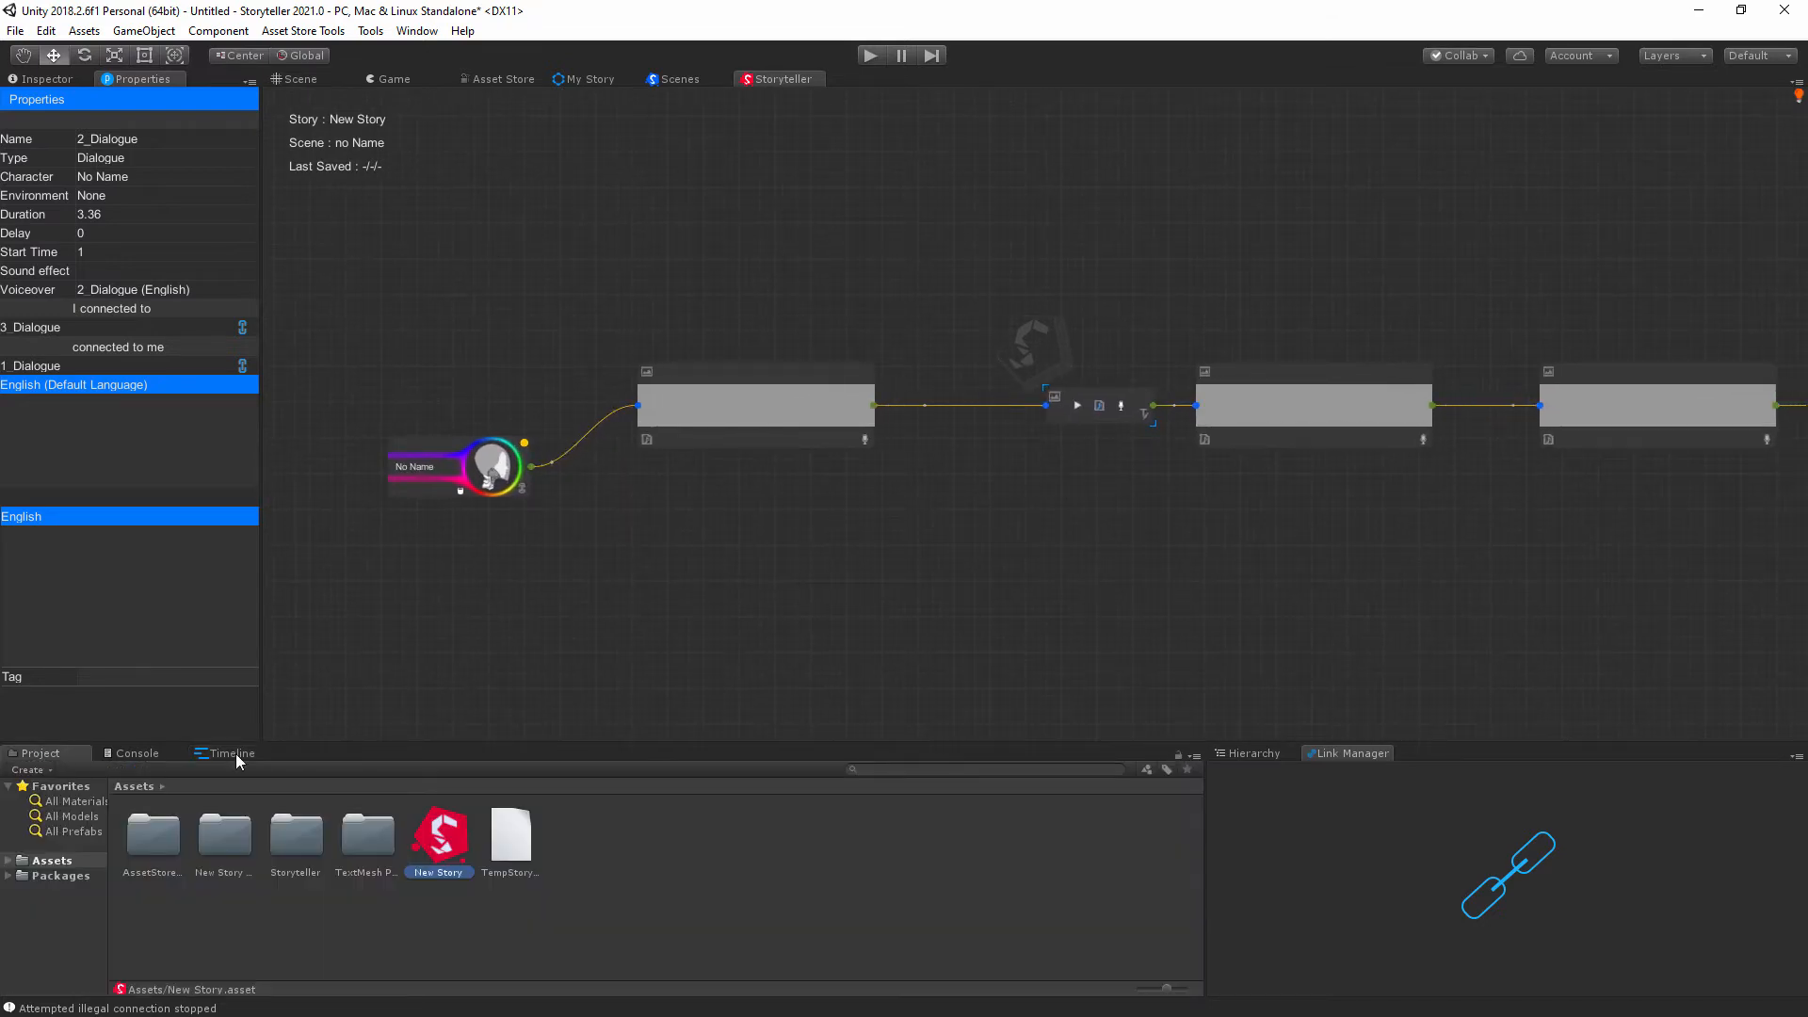
{"action": "left_click", "coordinate": [138, 753]}
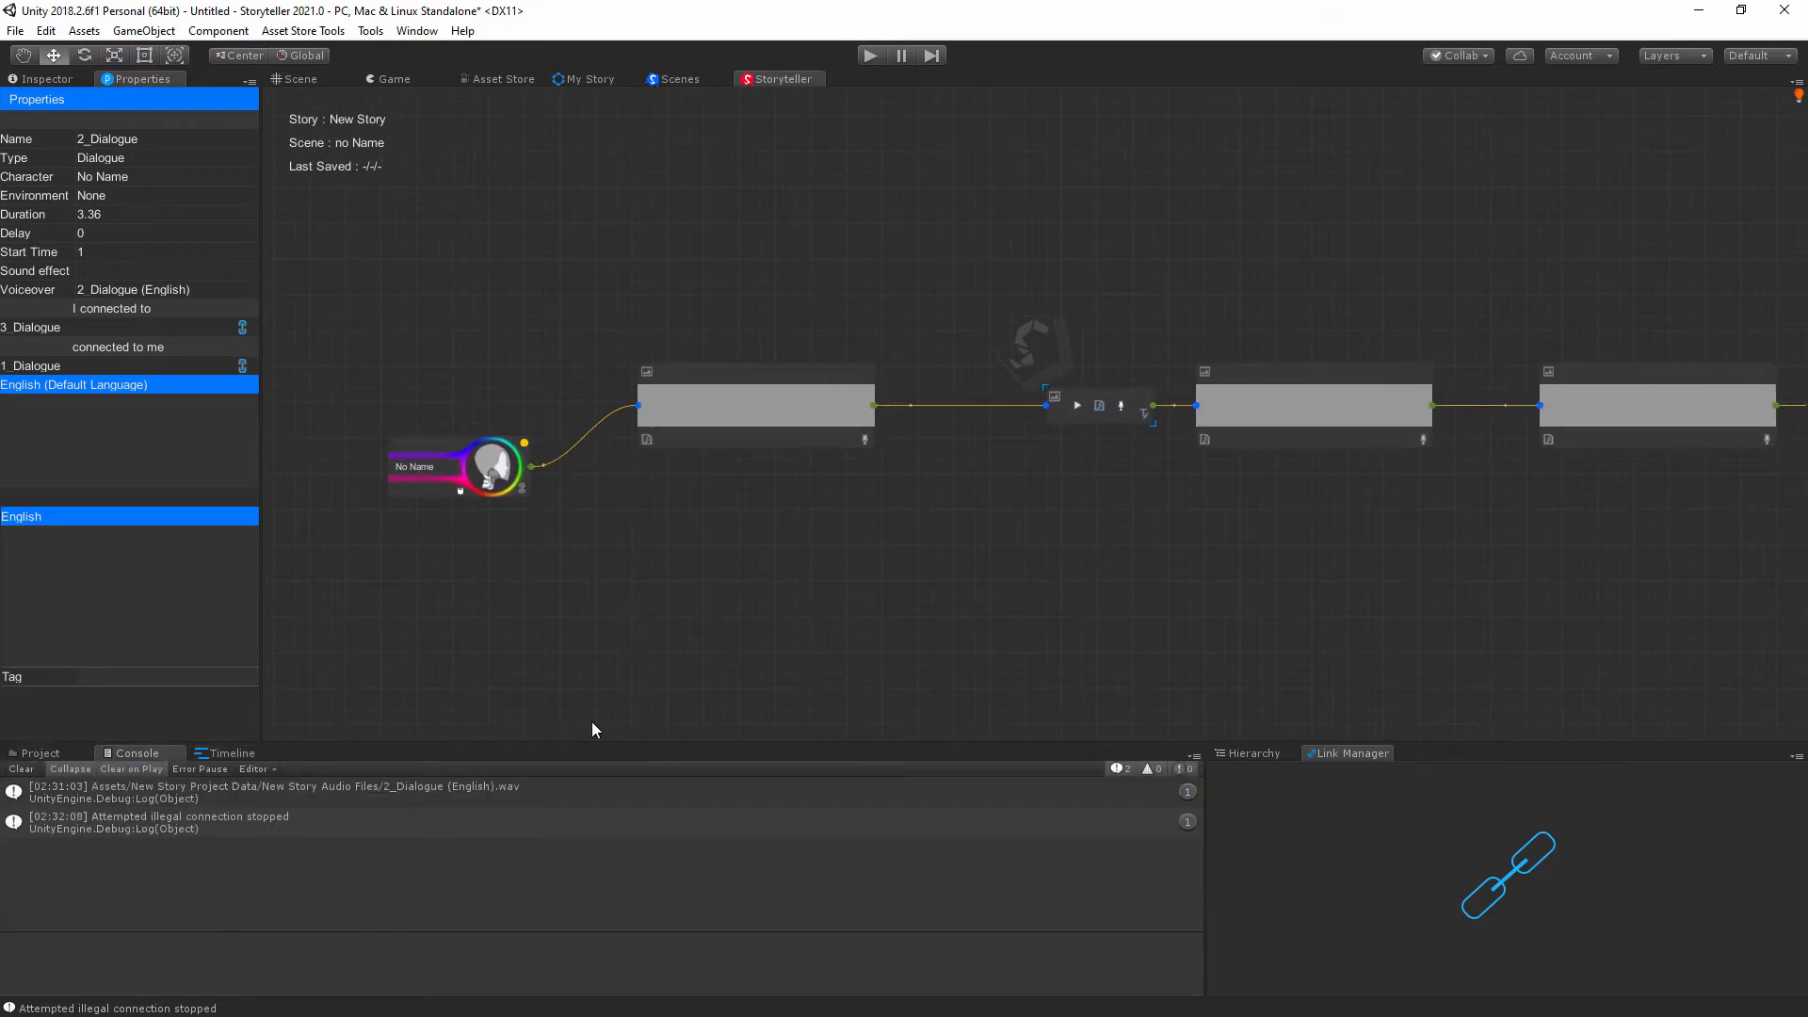
{"action": "left_click", "coordinate": [21, 768]}
{"action": "left_click", "coordinate": [218, 755]}
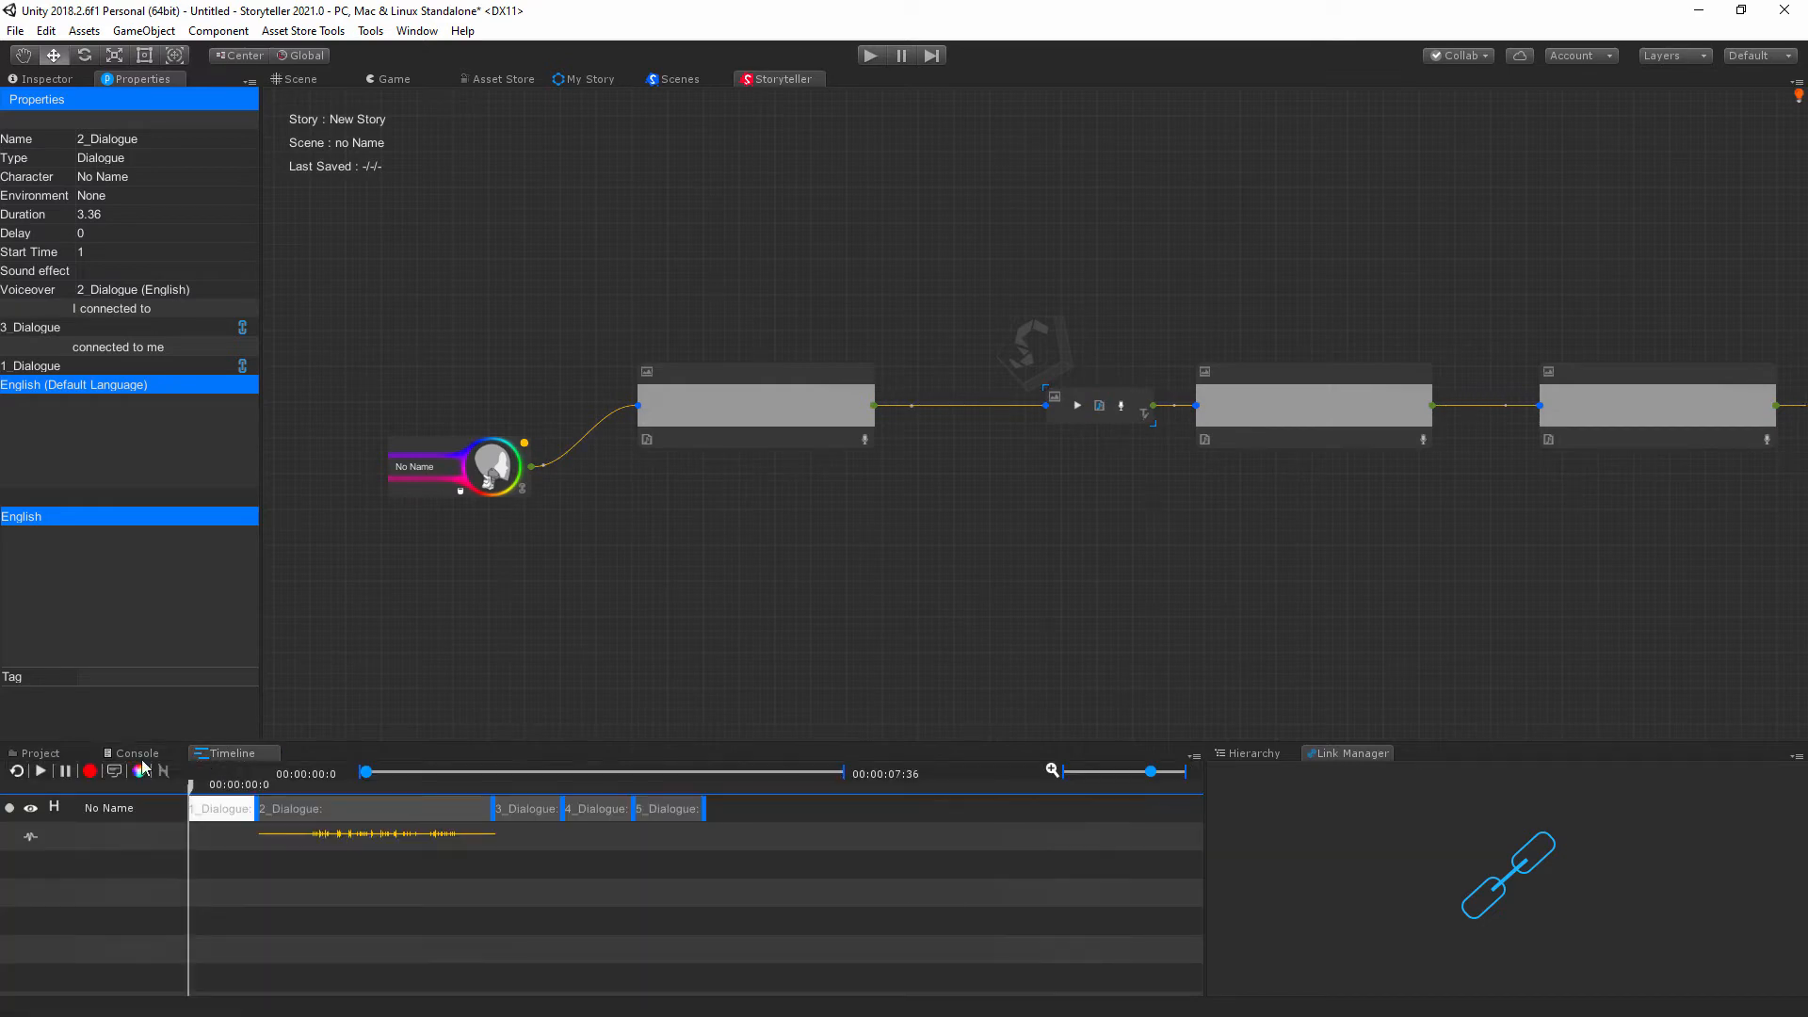
Show the project assets and the New Story asset in the Inspector, and dock the Game Bridge window beside the Inspector.
{"action": "left_click", "coordinate": [35, 755]}
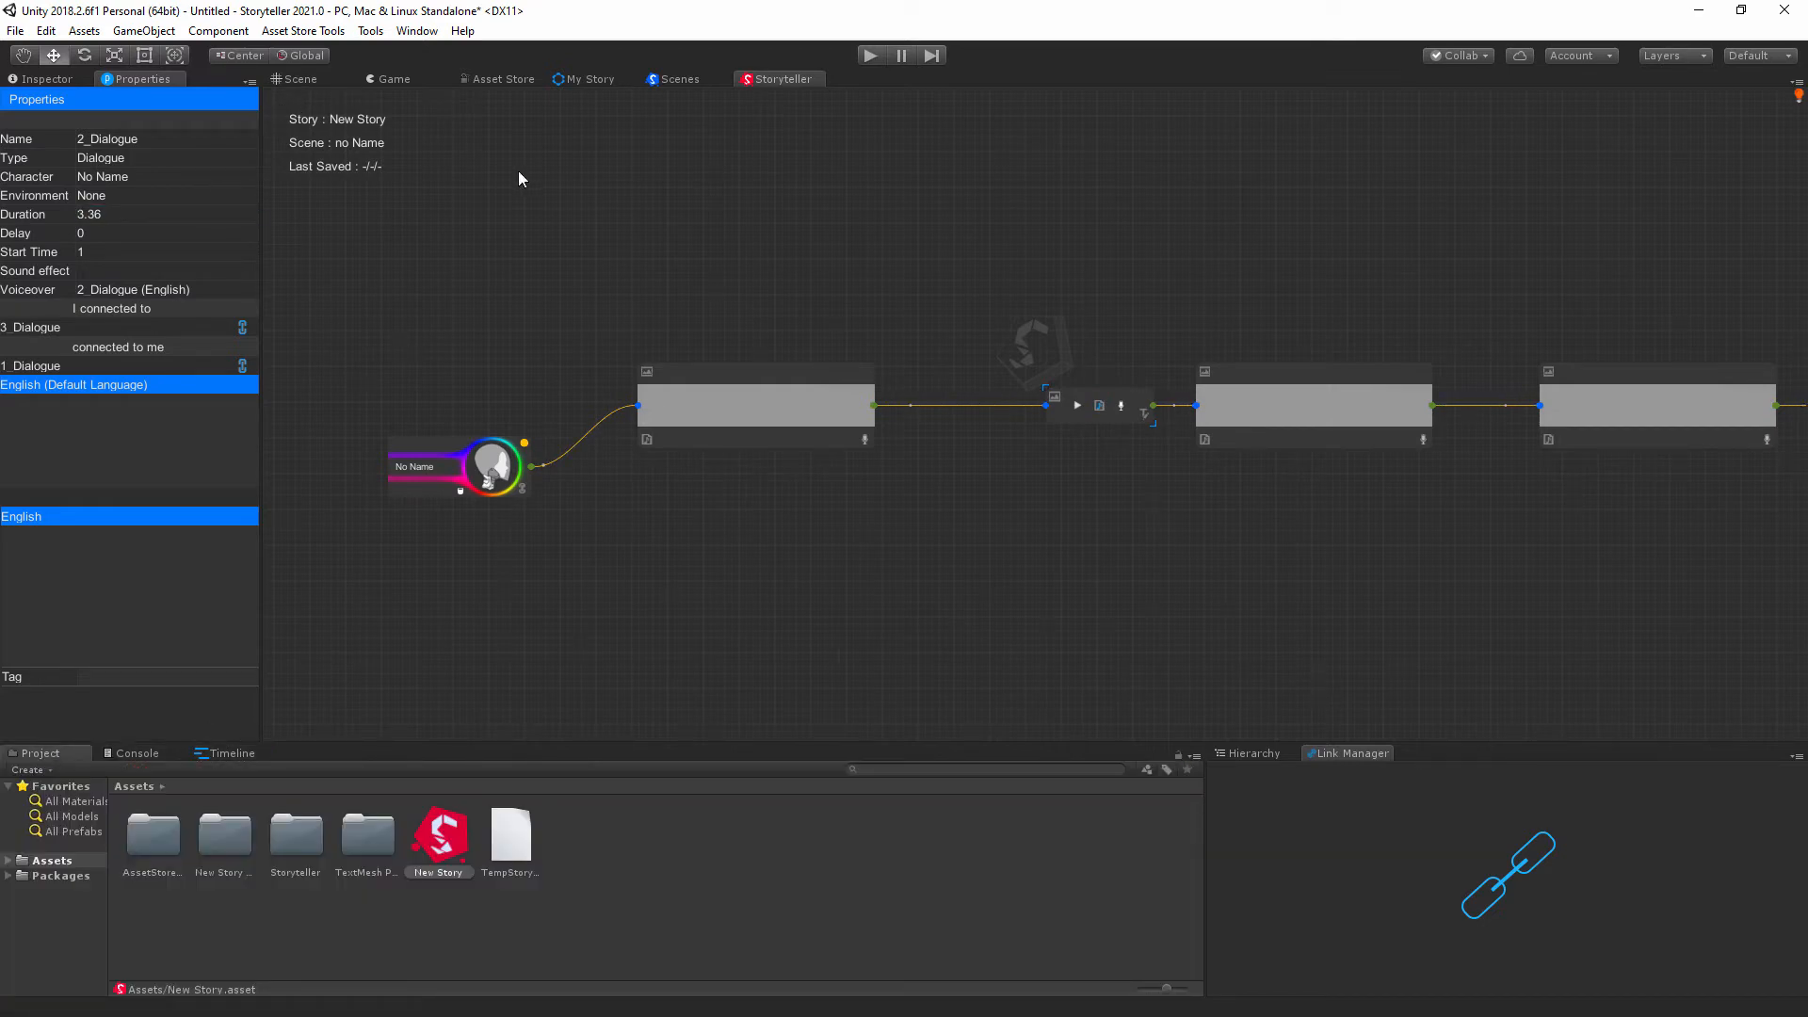
{"action": "left_click", "coordinate": [47, 83]}
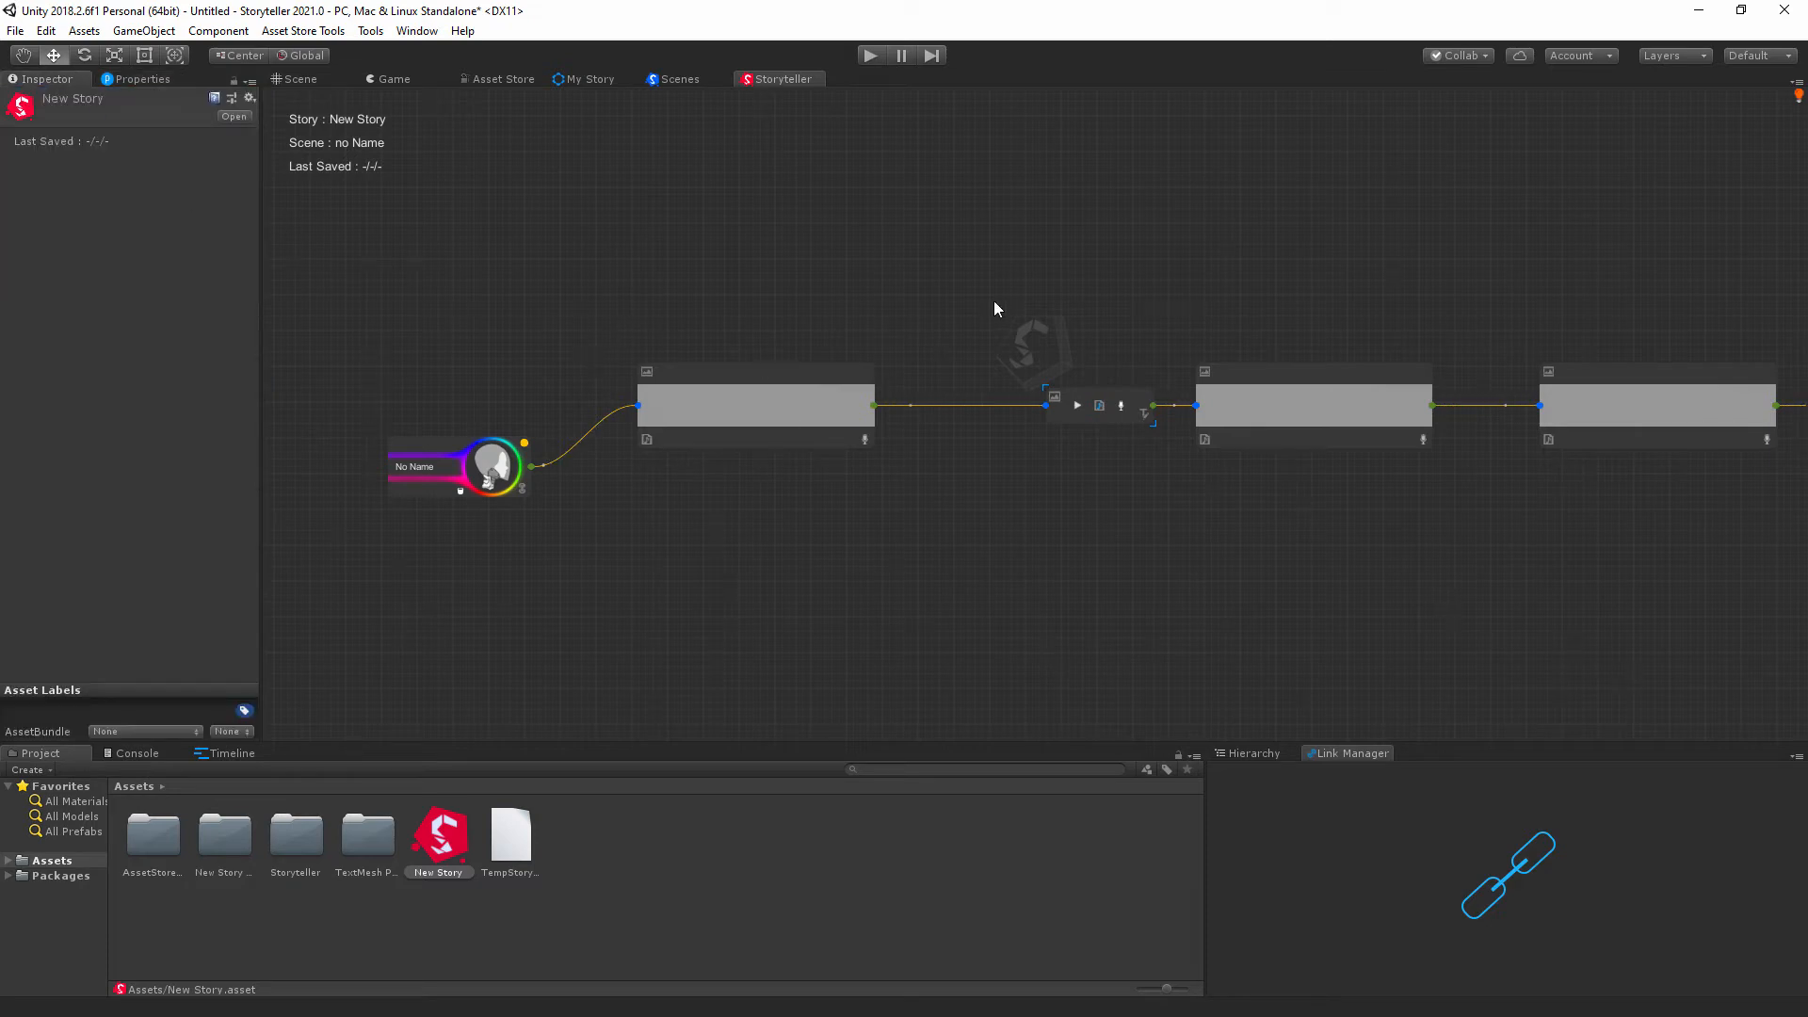
{"action": "right_click", "coordinate": [625, 259]}
{"action": "mouse_move", "coordinate": [794, 337]}
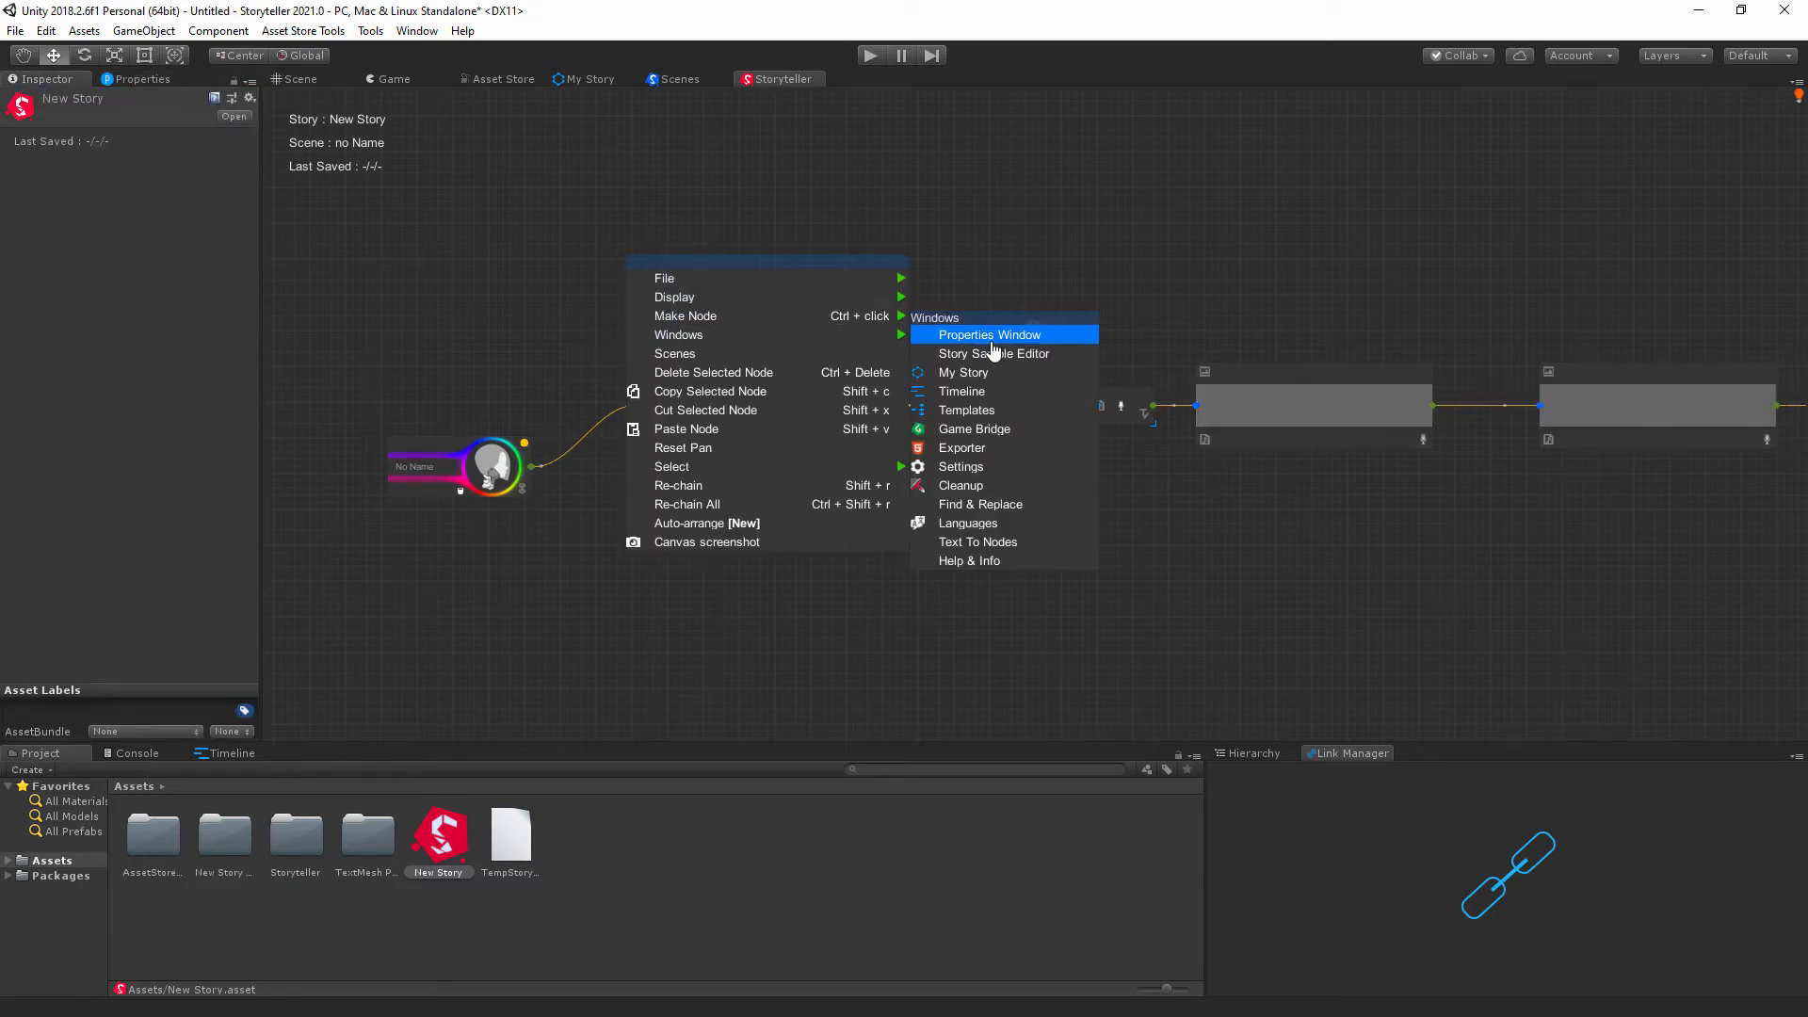
{"action": "left_click", "coordinate": [1006, 426]}
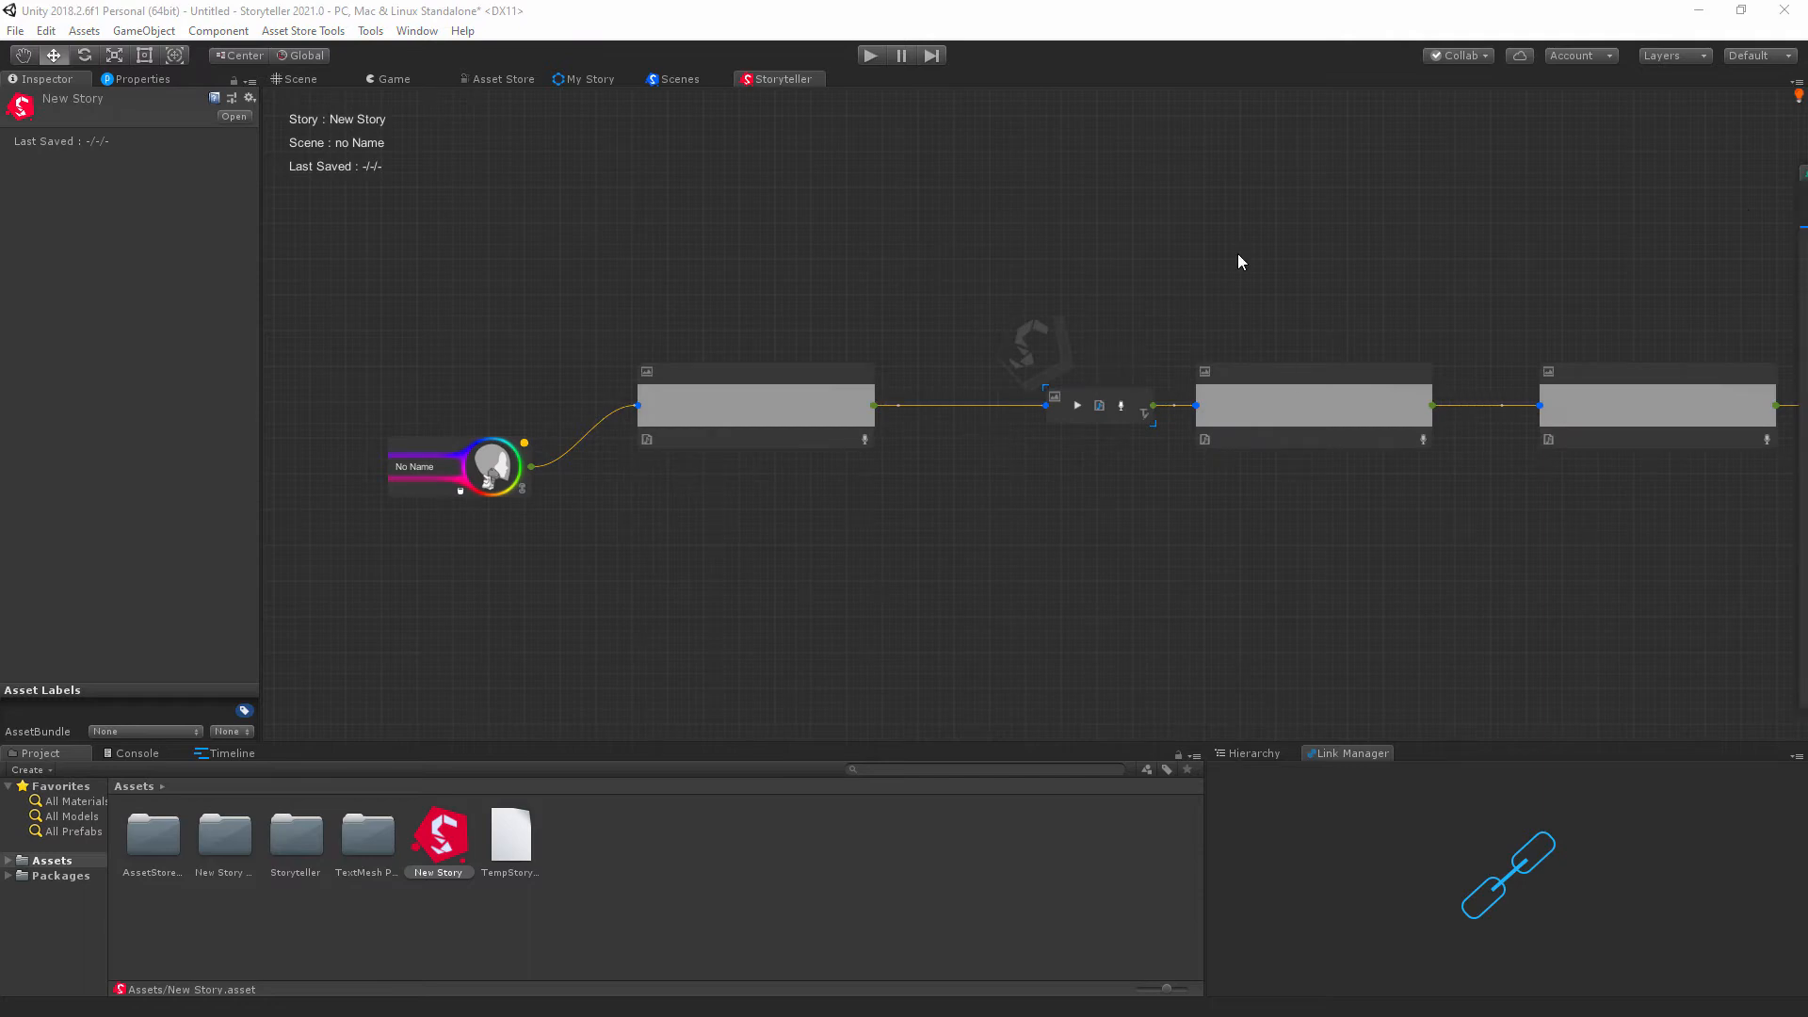
{"action": "left_click_drag", "start_coordinate": [705, 224], "coordinate": [98, 87]}
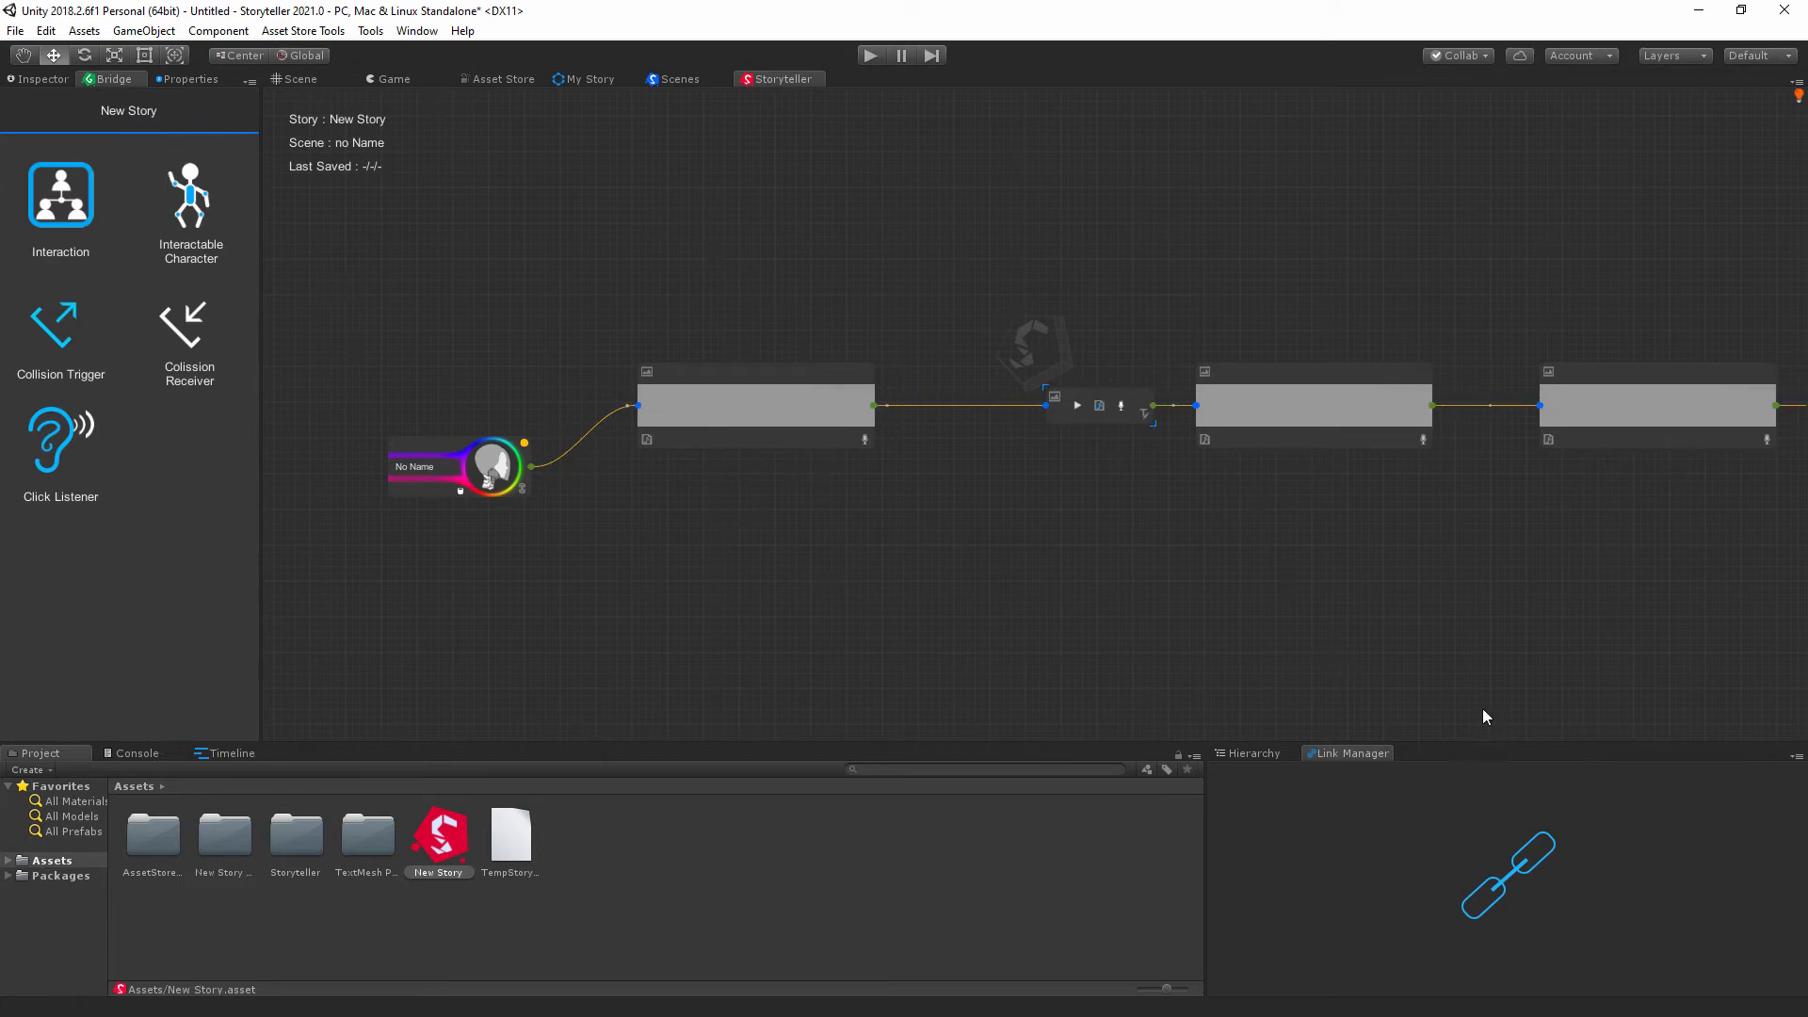
Widen the project assets area and show the scene Hierarchy in place of the Link Manager.
{"action": "left_click_drag", "start_coordinate": [1205, 828], "coordinate": [1549, 808]}
{"action": "left_click", "coordinate": [1681, 761]}
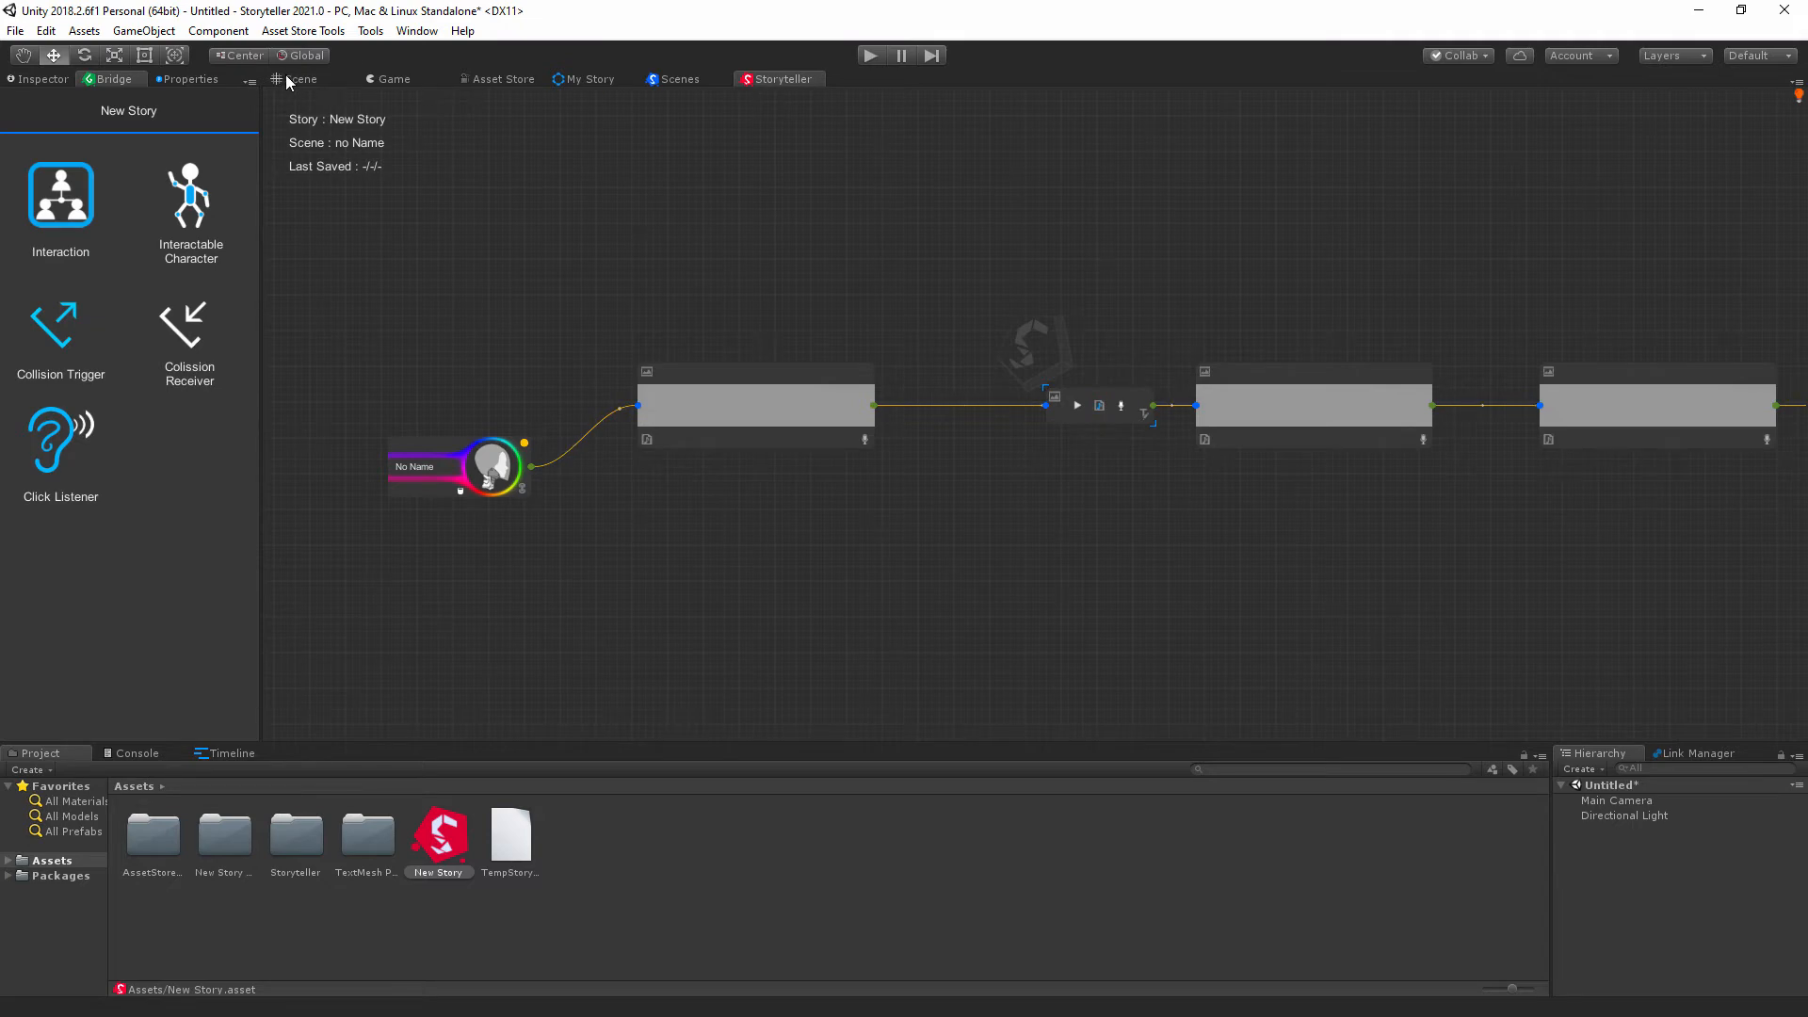
Dock the Scene view beside the Storyteller canvas and widen it to share the workspace about evenly.
{"action": "left_click_drag", "start_coordinate": [287, 79], "coordinate": [1674, 381]}
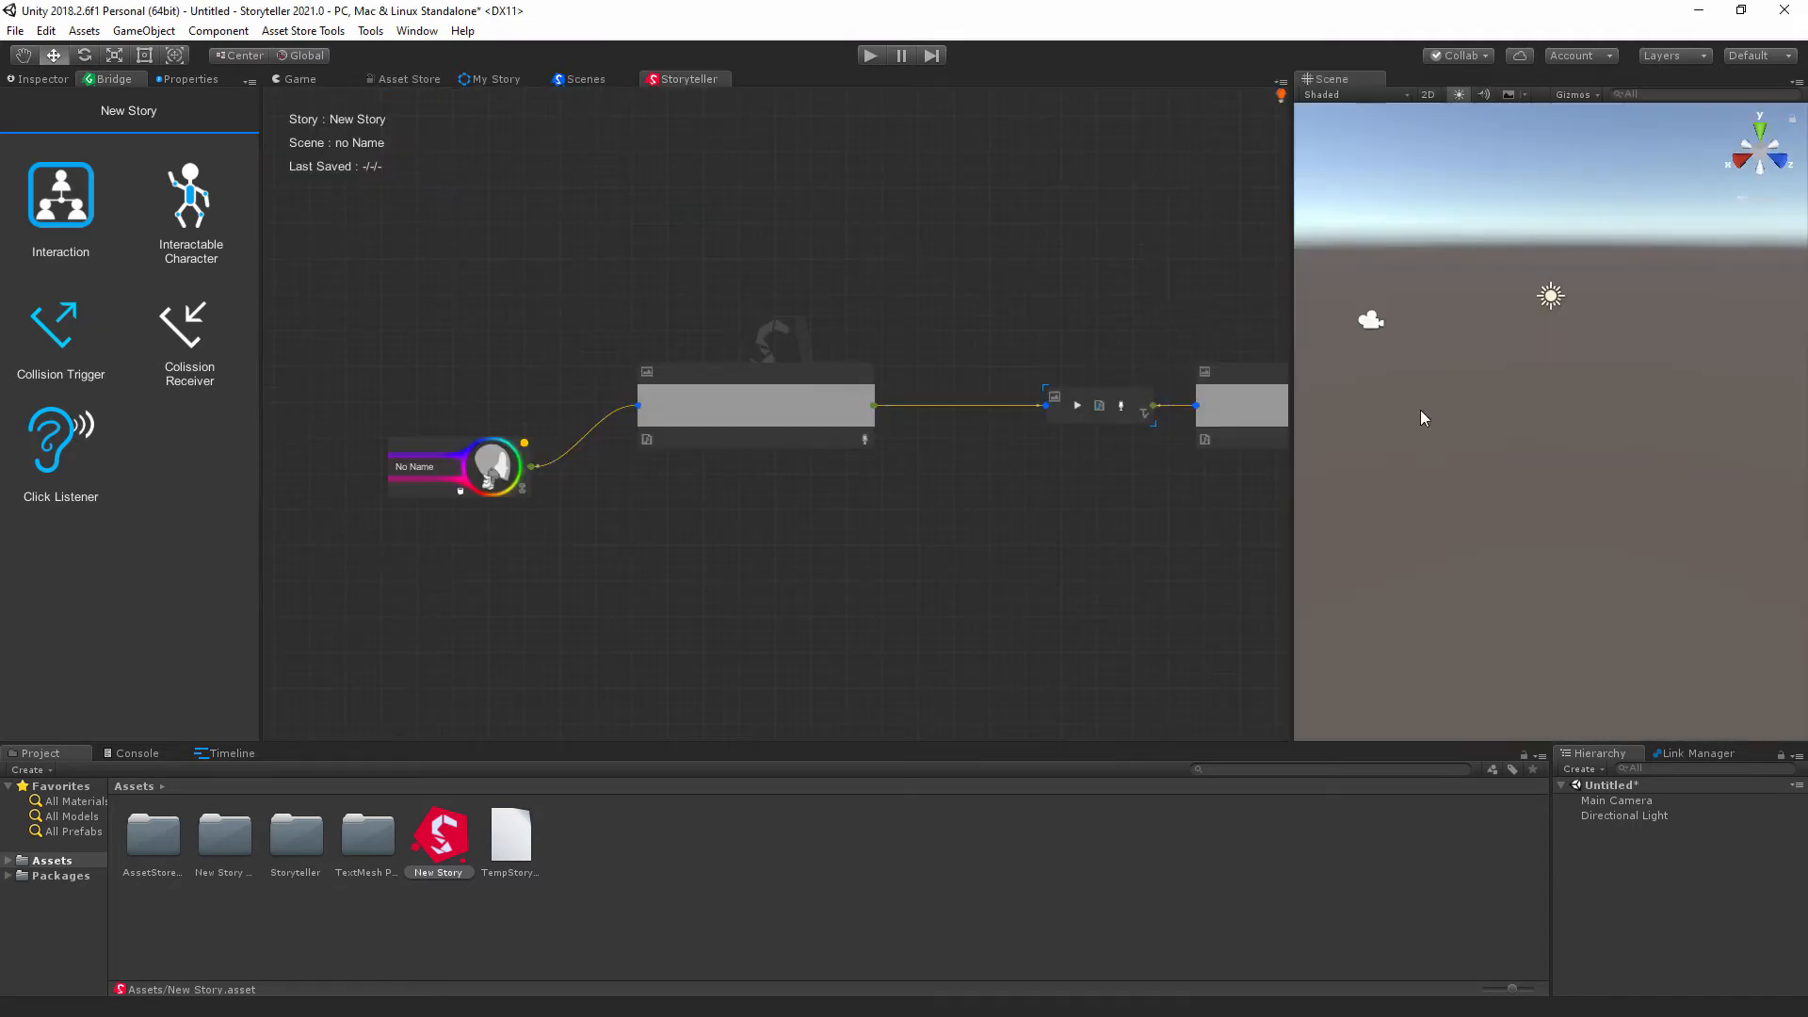
{"action": "left_click_drag", "start_coordinate": [1295, 387], "coordinate": [1034, 401]}
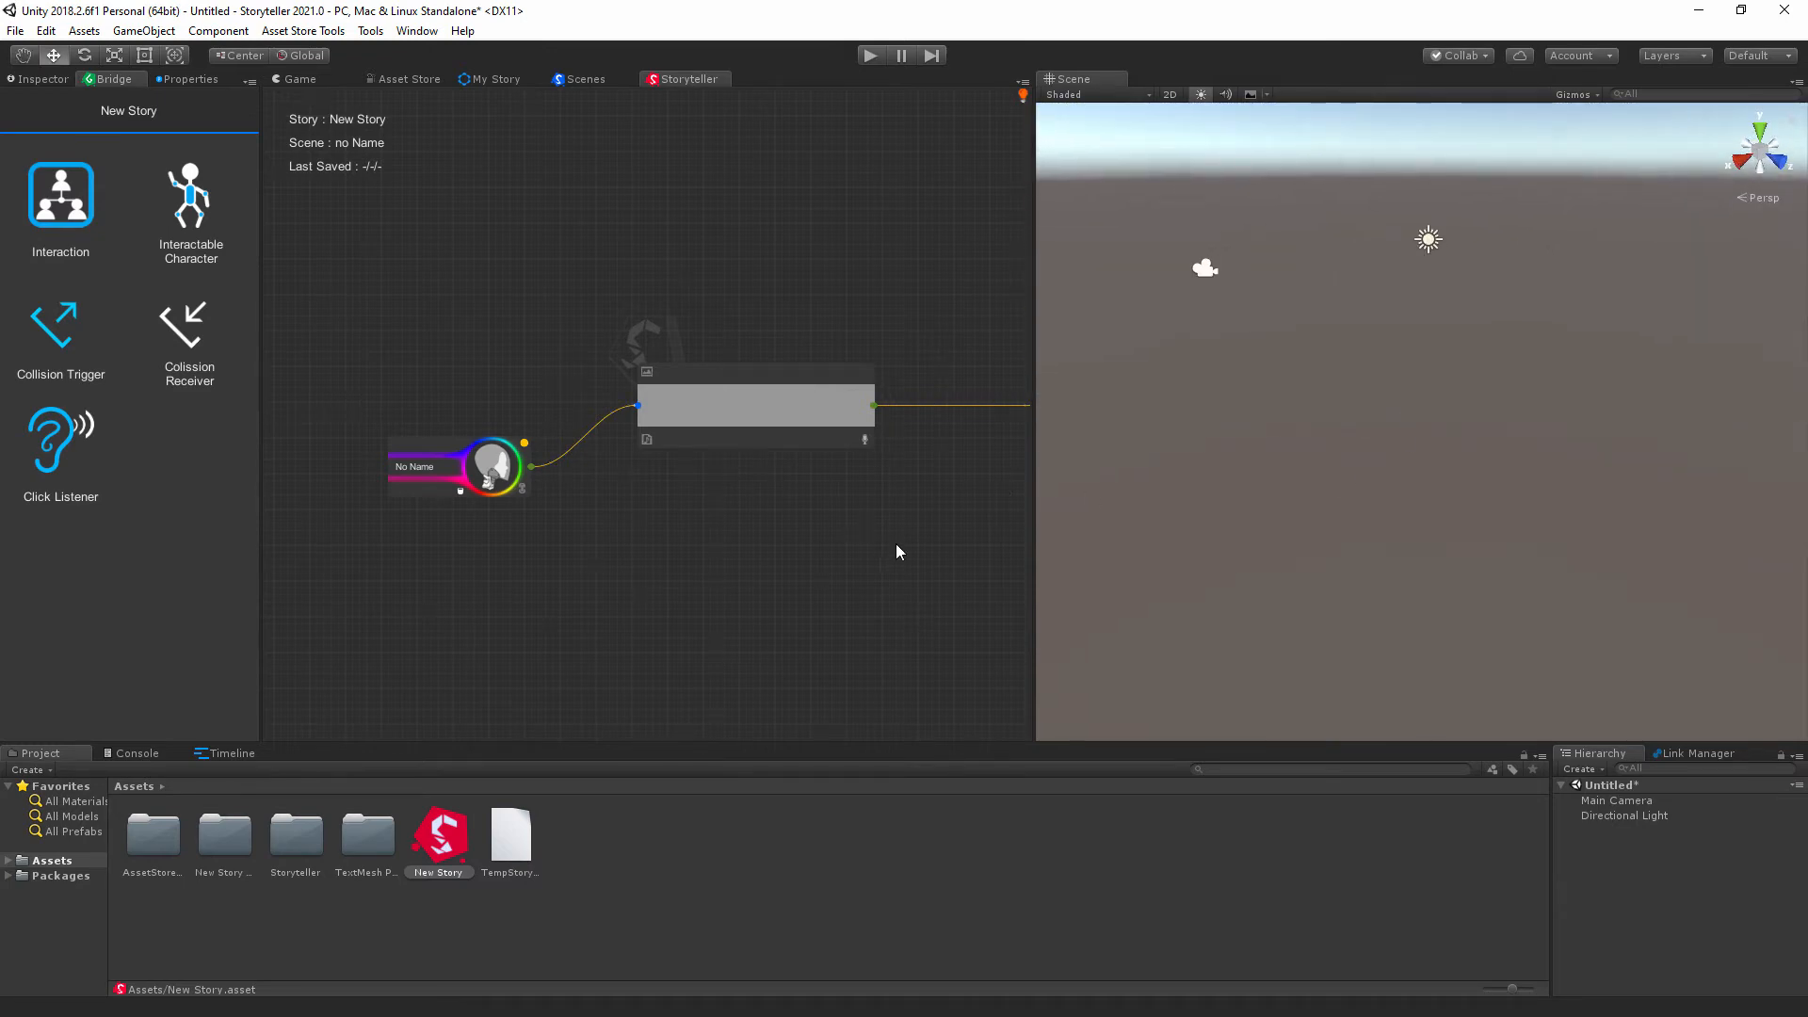
{"action": "middle_click_drag", "start_coordinate": [895, 552], "coordinate": [994, 568]}
{"action": "scroll", "coordinate": [766, 569], "scroll_direction": "down", "scroll_amount": 5}
{"action": "scroll", "coordinate": [760, 542], "scroll_direction": "up", "scroll_amount": 3}
{"action": "scroll", "coordinate": [760, 543], "scroll_direction": "up", "scroll_amount": 1}
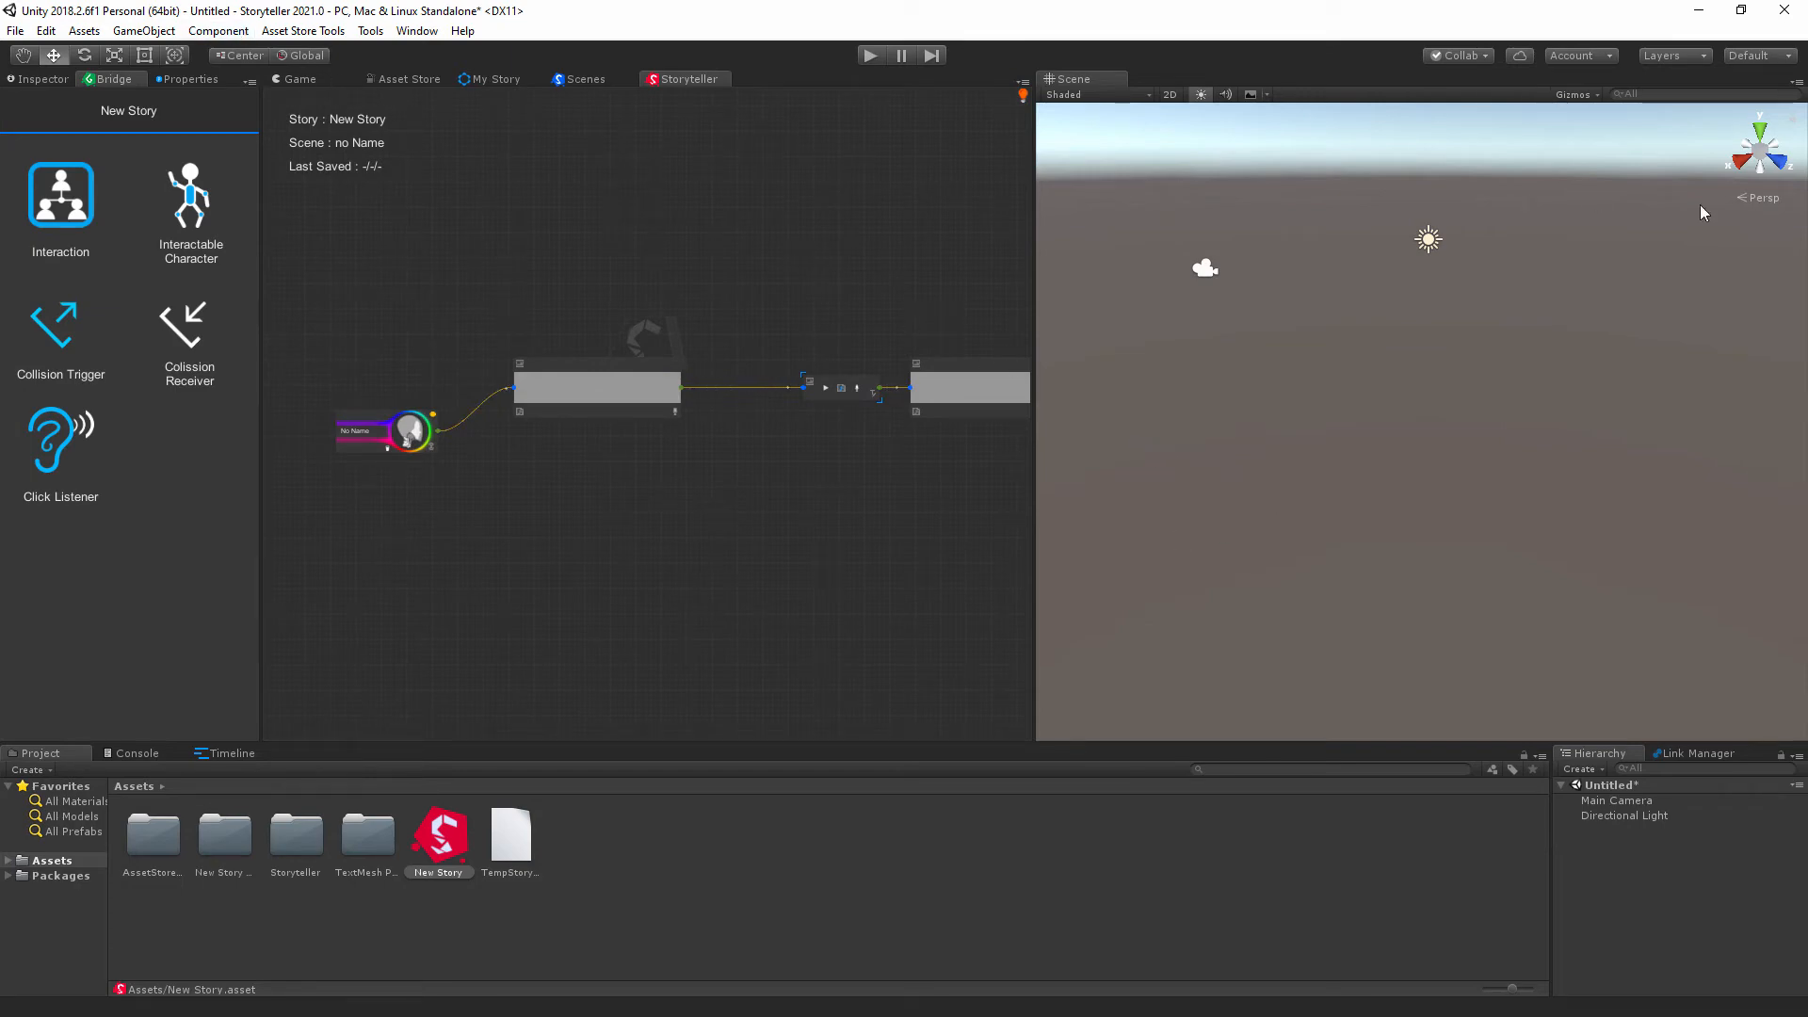
Create two empty game objects in the scene Hierarchy.
{"action": "right_click", "coordinate": [1690, 836]}
{"action": "left_click", "coordinate": [1624, 722]}
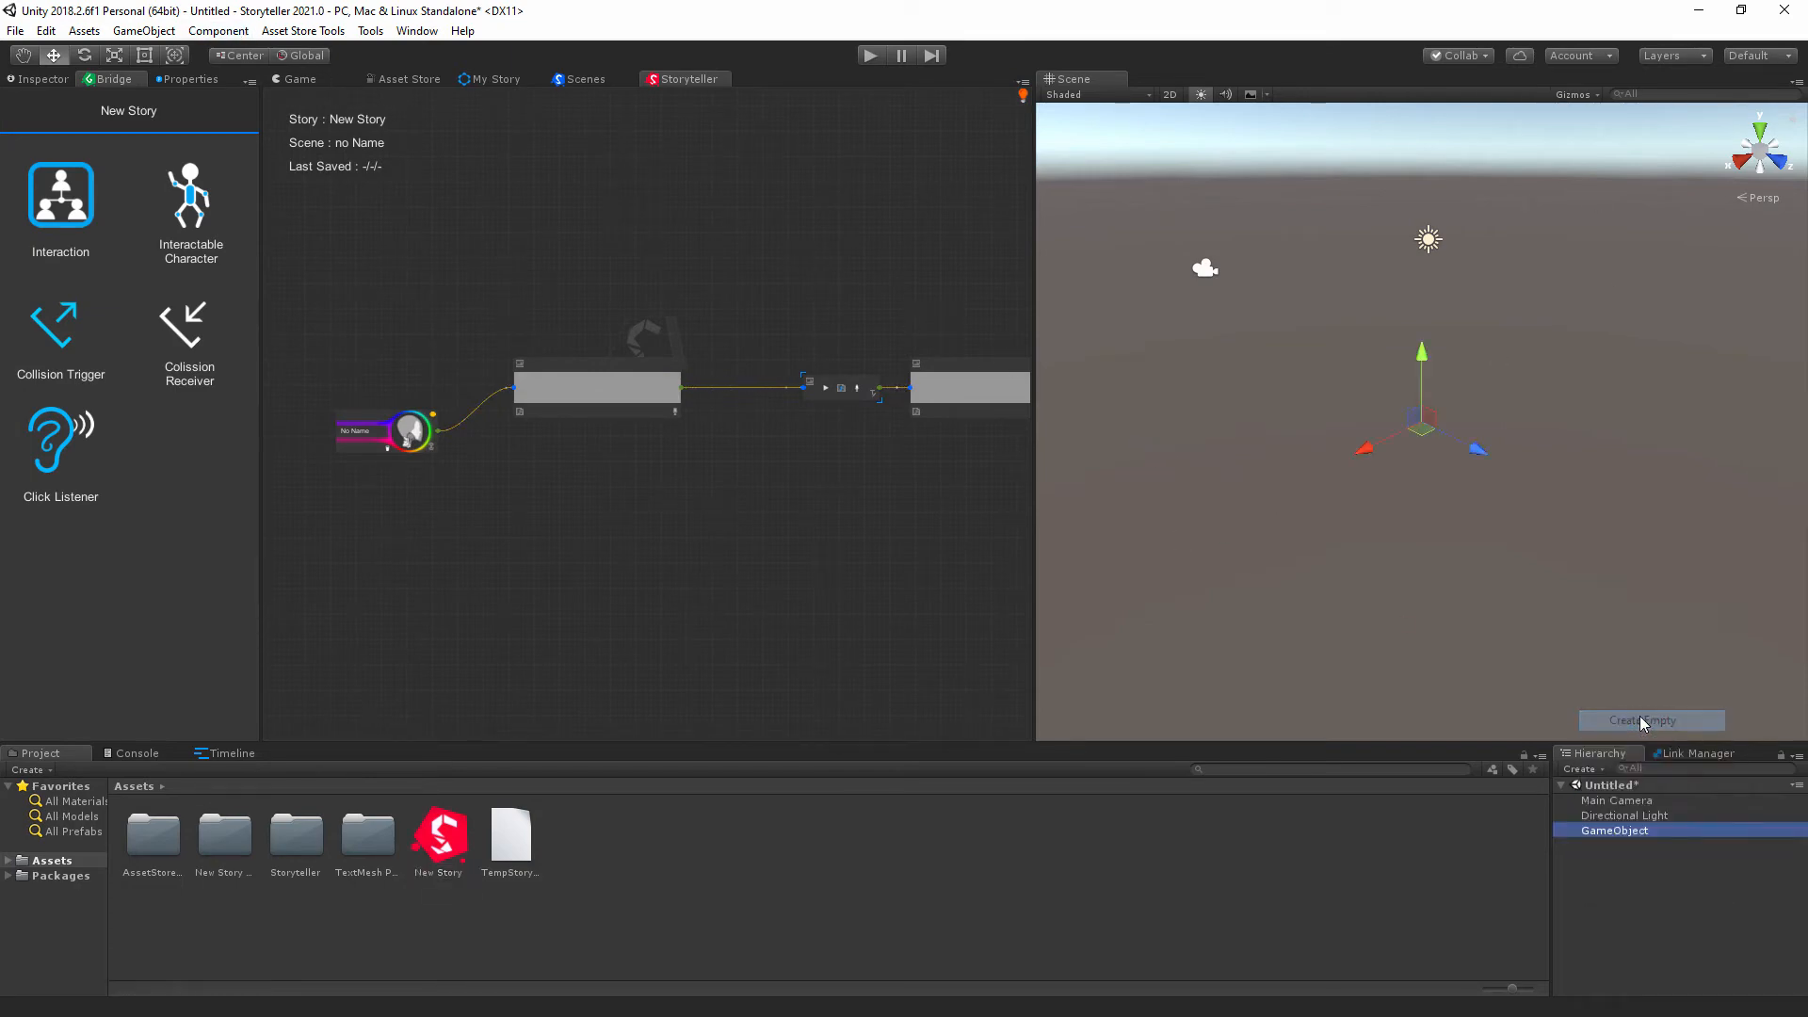
{"action": "left_click", "coordinate": [1649, 938]}
{"action": "left_click", "coordinate": [1620, 829]}
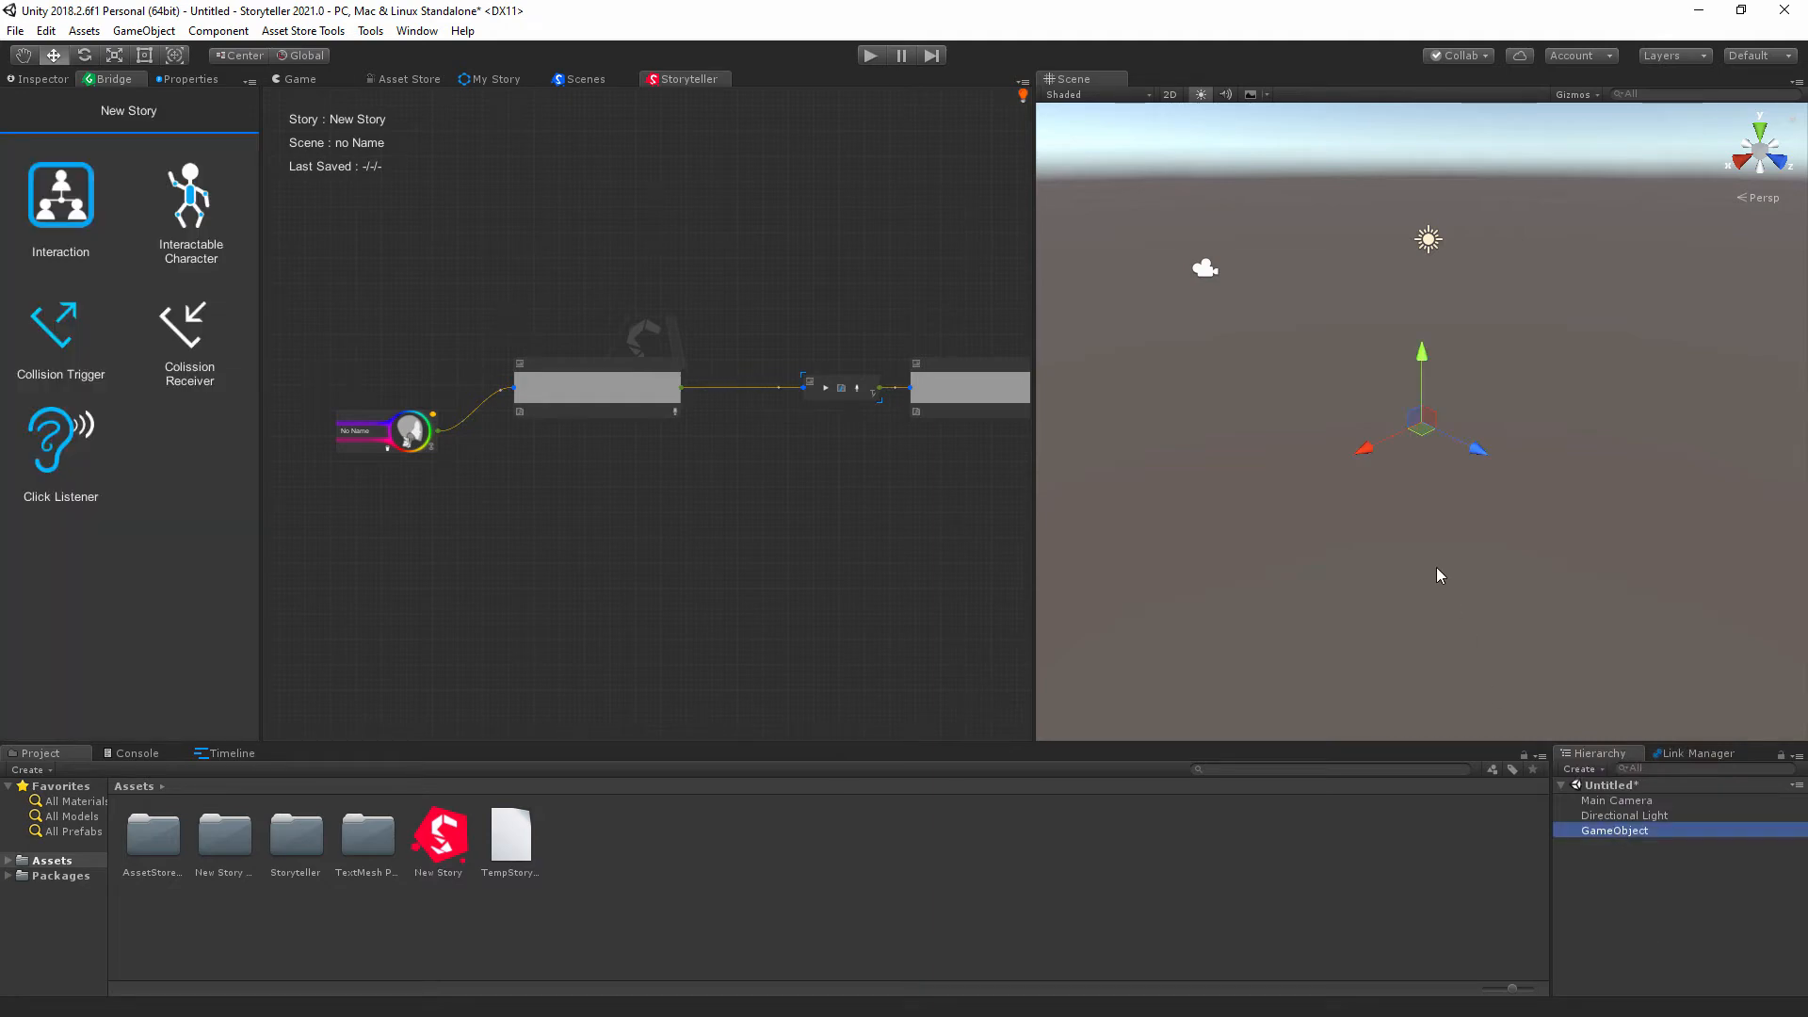
{"action": "left_click", "coordinate": [1673, 897]}
{"action": "right_click", "coordinate": [1632, 883]}
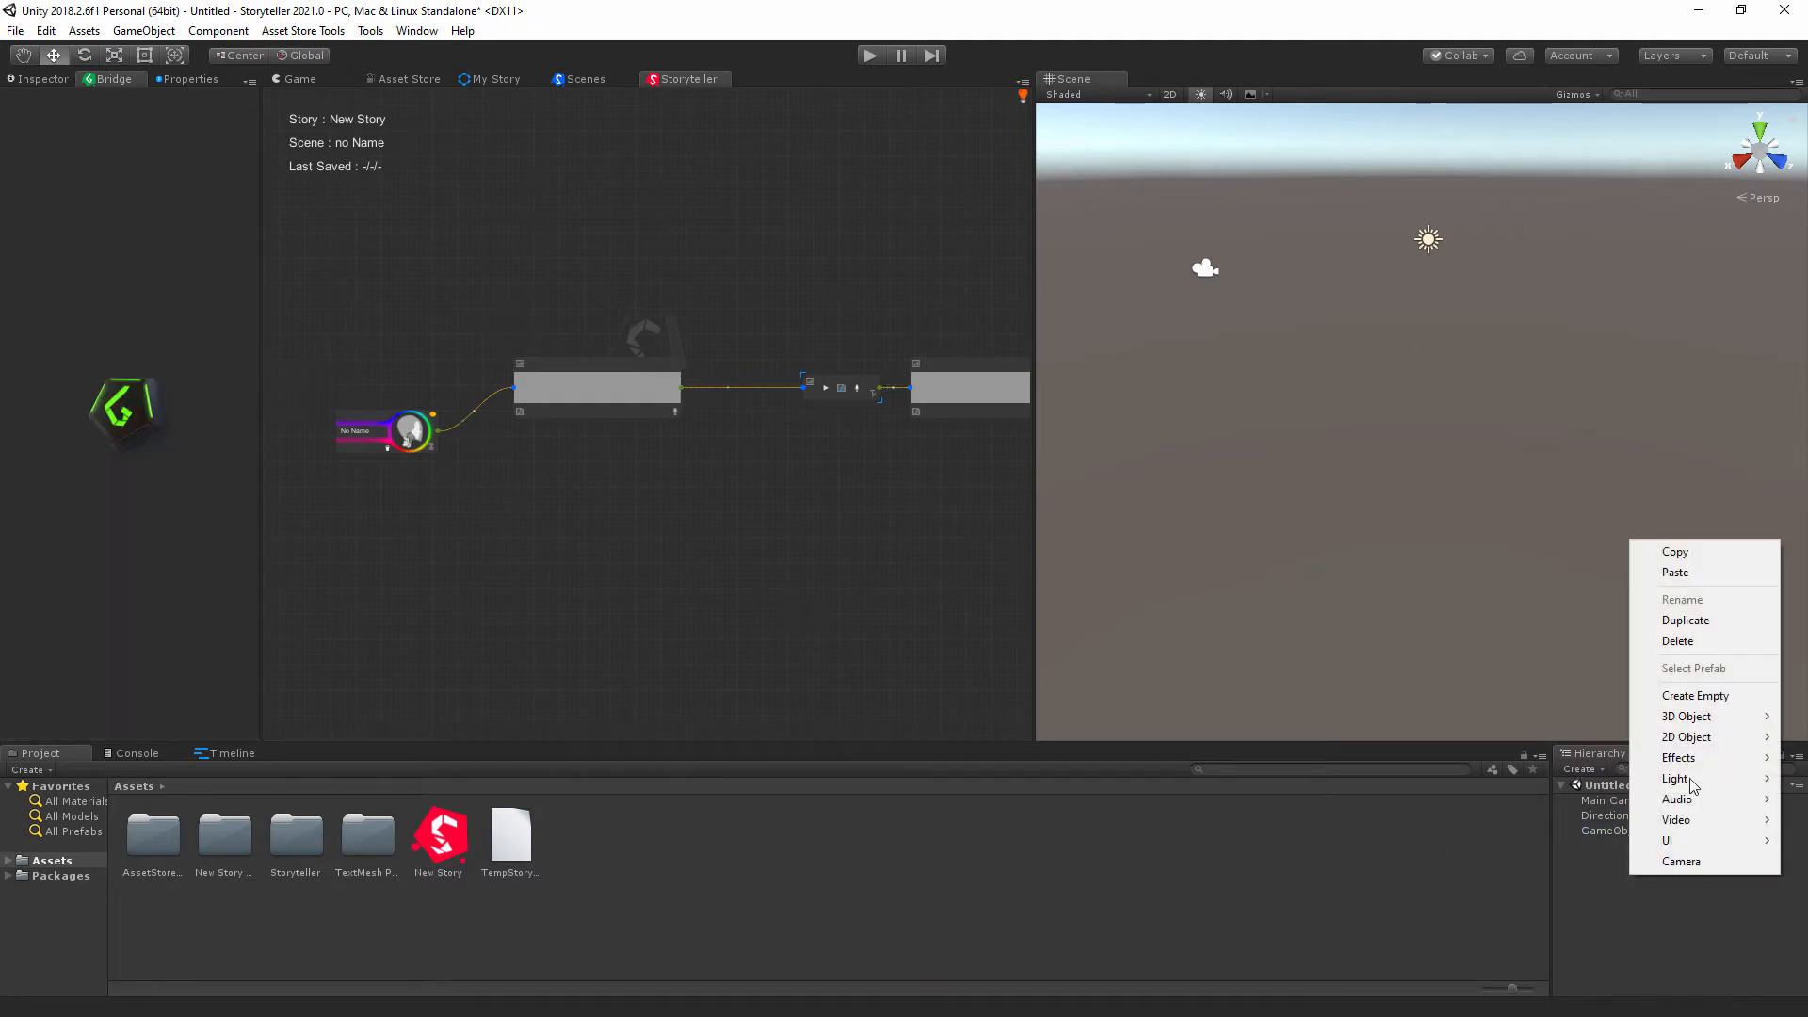
{"action": "left_click", "coordinate": [1686, 696]}
{"action": "left_click", "coordinate": [1639, 889]}
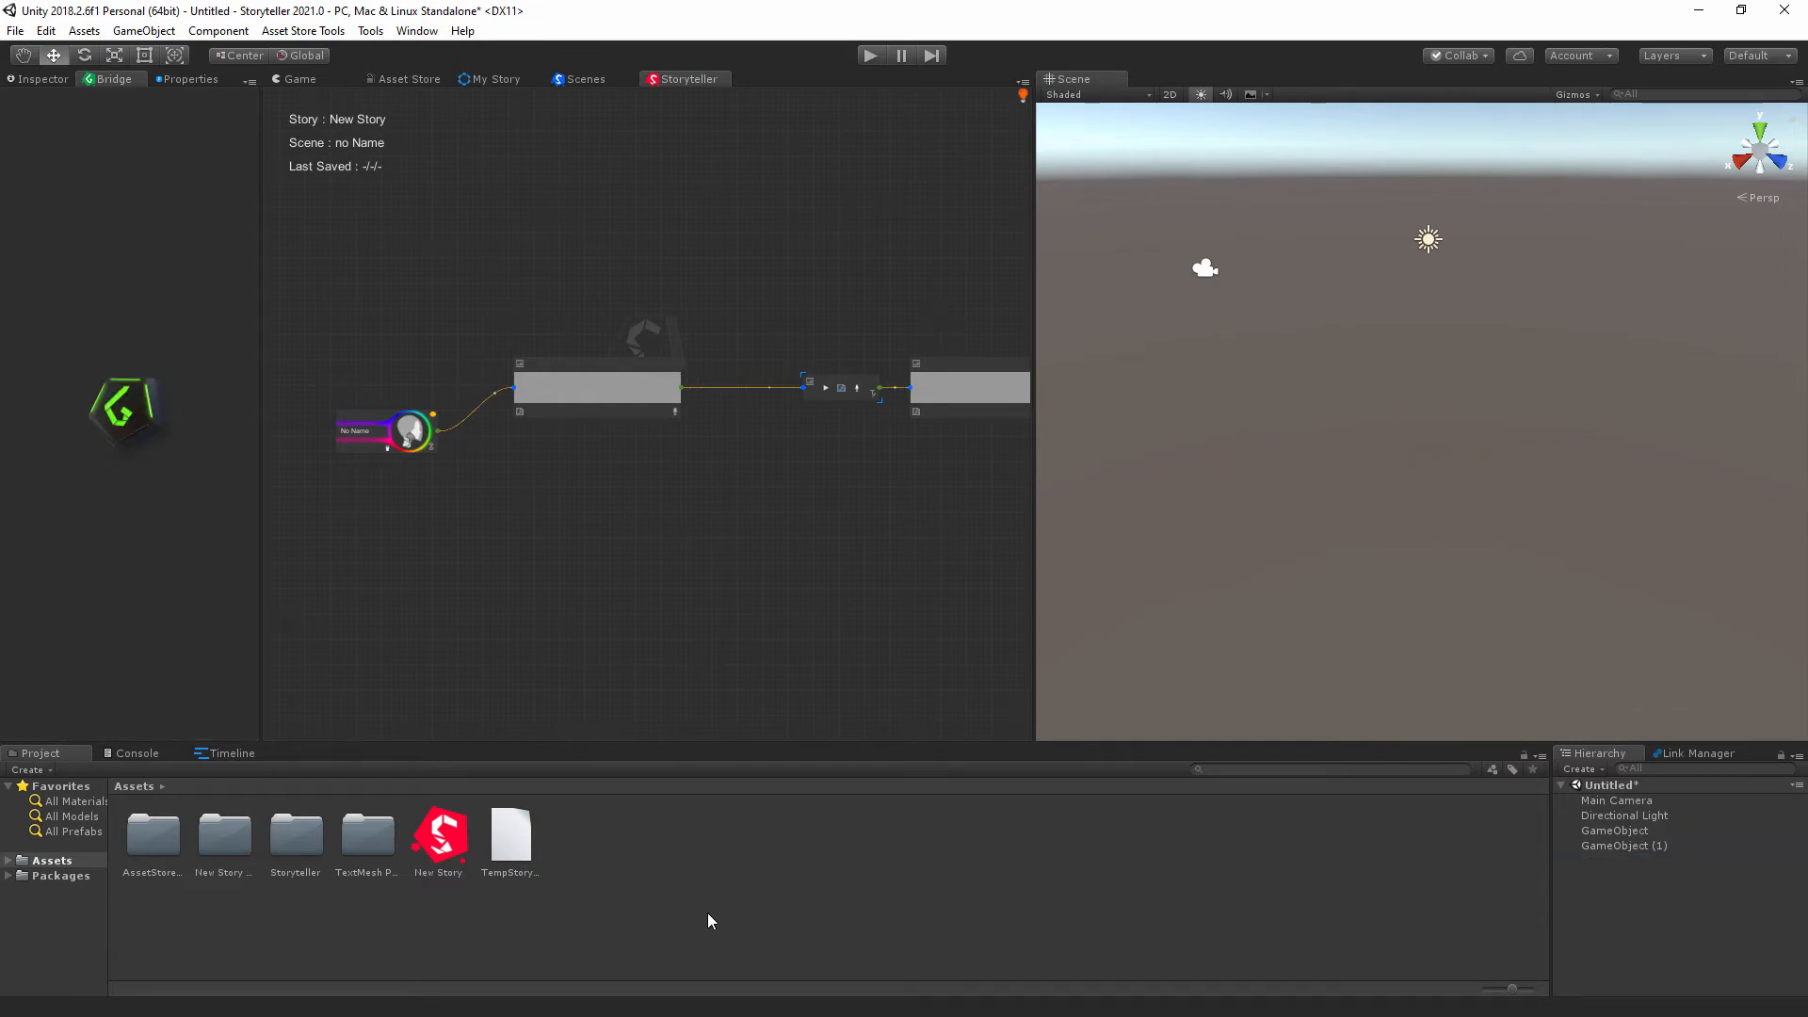
{"action": "right_click", "coordinate": [698, 889]}
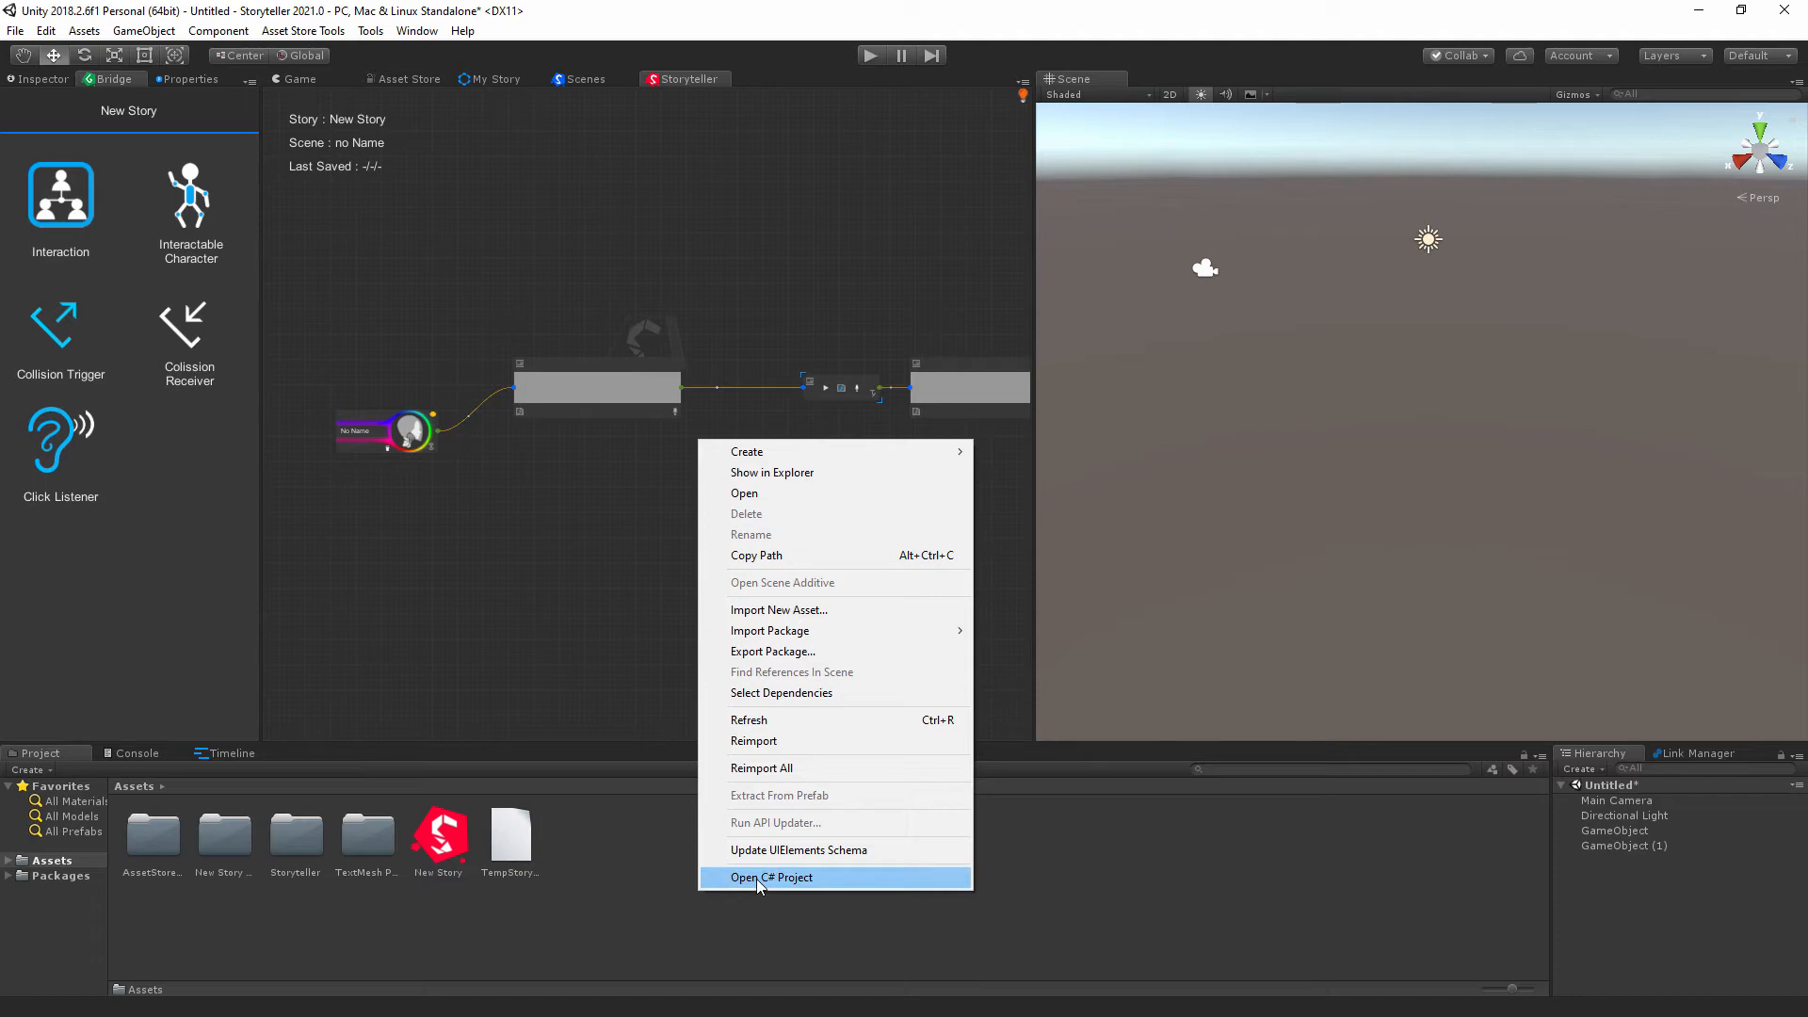
{"action": "left_click", "coordinate": [621, 928]}
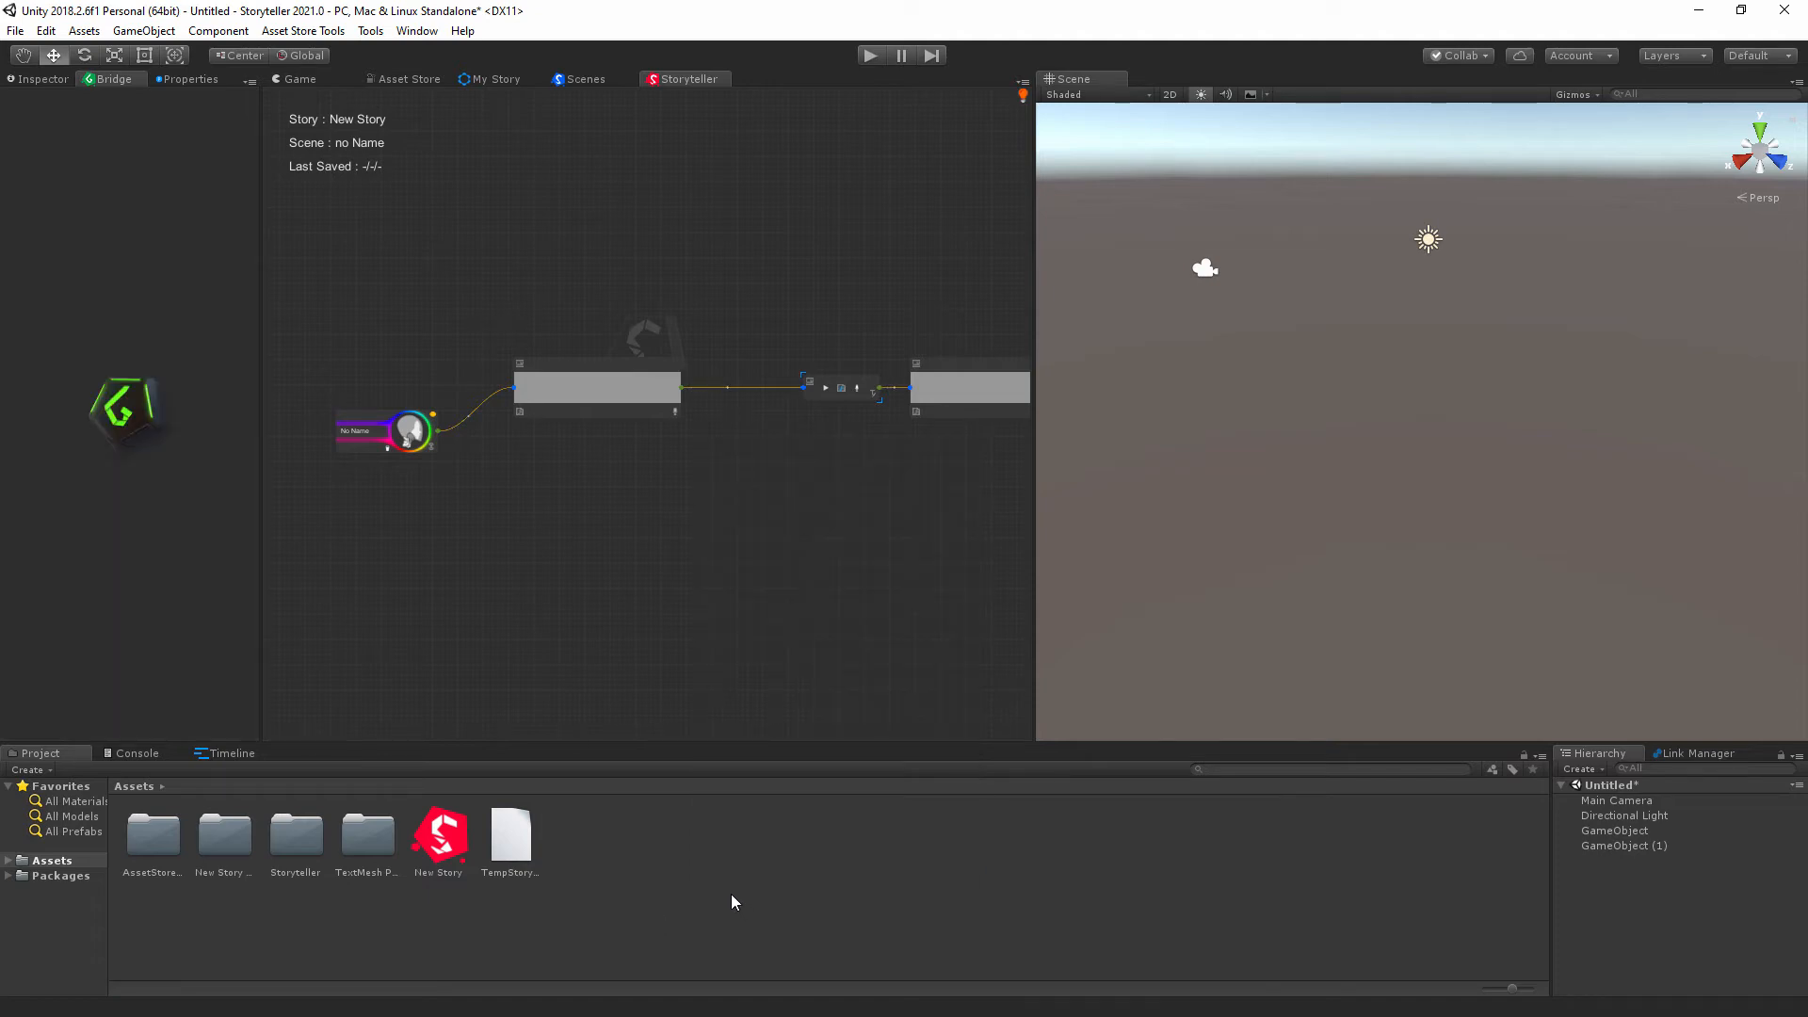
{"action": "right_click", "coordinate": [702, 874]}
{"action": "left_click", "coordinate": [1054, 862]}
{"action": "middle_click_drag", "start_coordinate": [613, 439], "coordinate": [396, 618]}
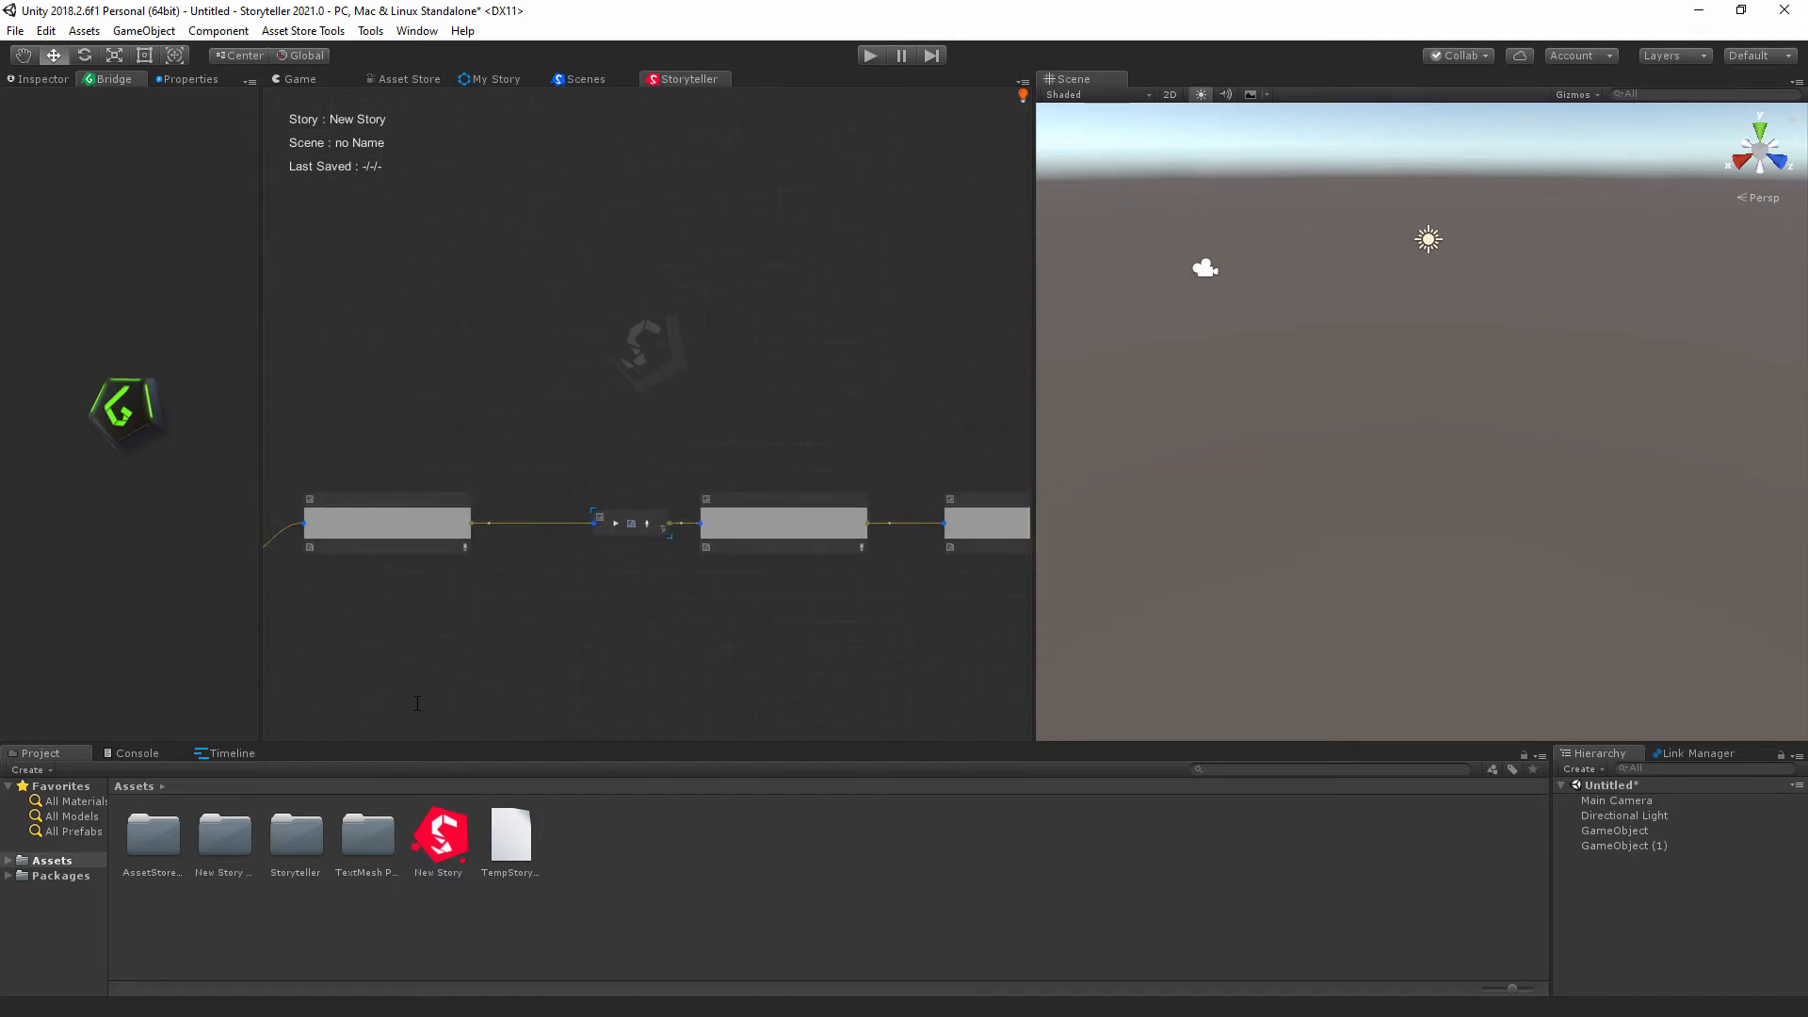
{"action": "middle_click_drag", "start_coordinate": [417, 704], "coordinate": [661, 507]}
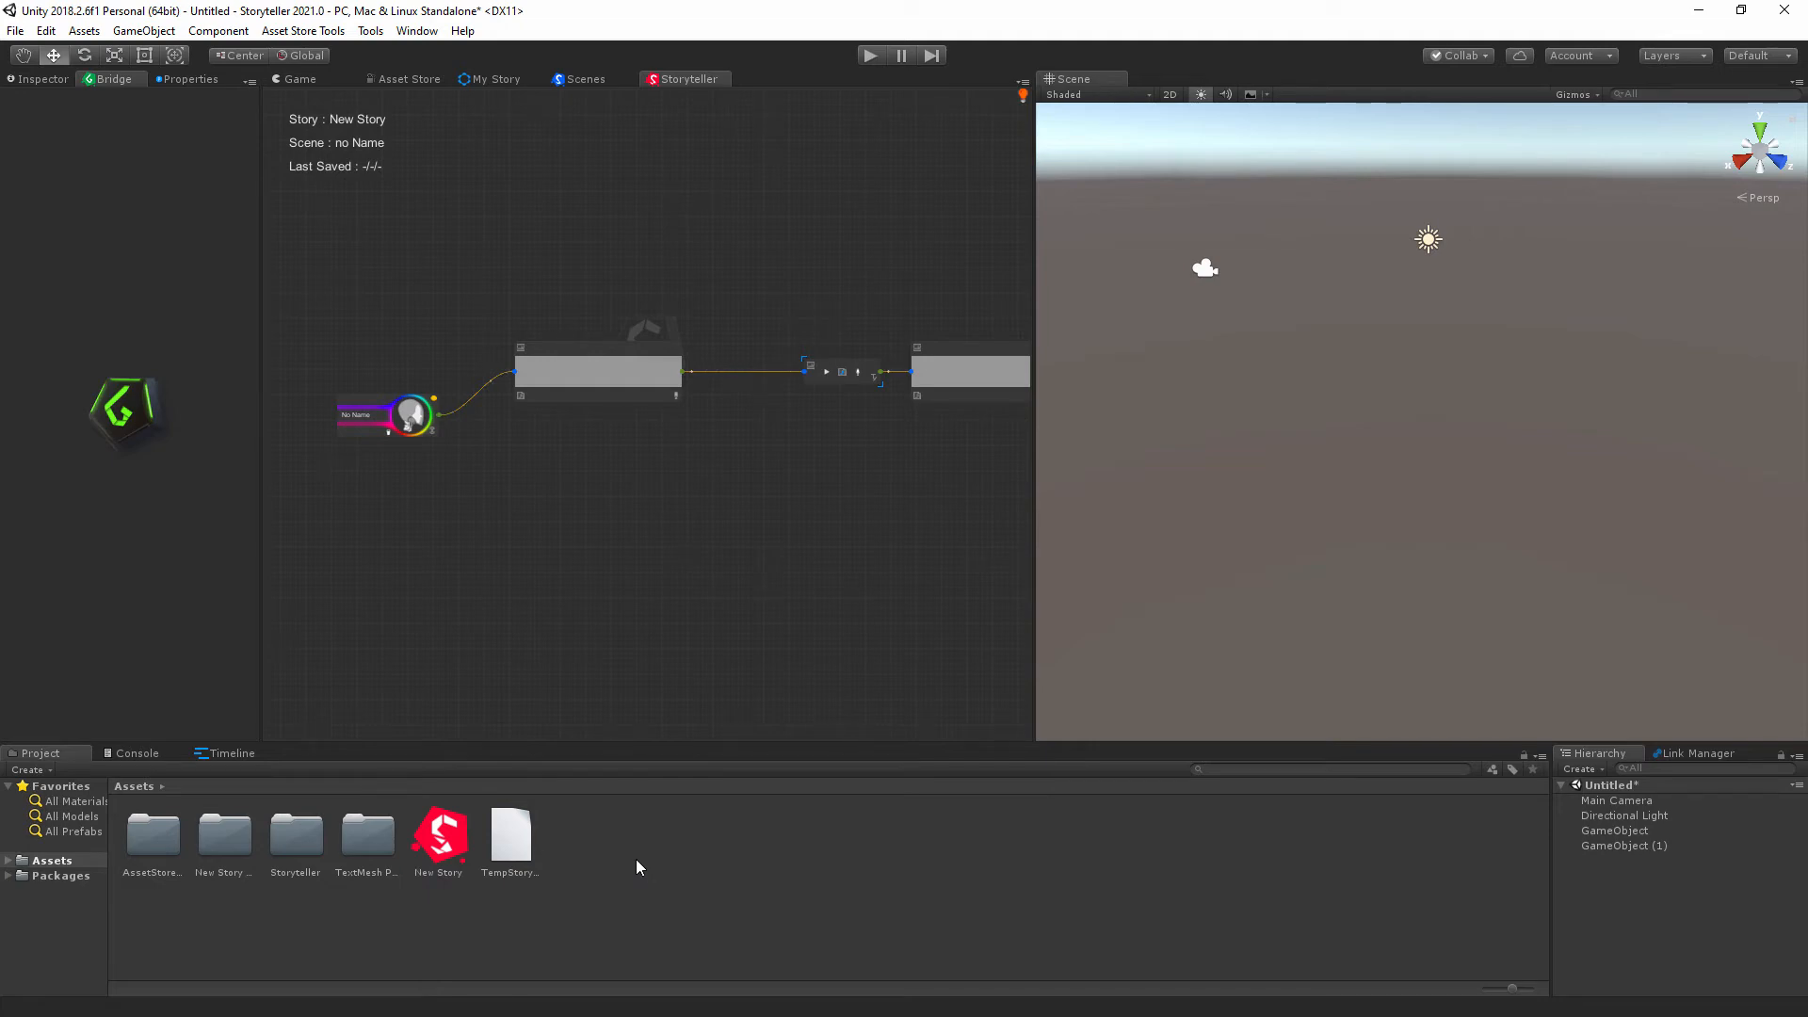
{"action": "right_click", "coordinate": [708, 869]}
{"action": "right_click", "coordinate": [614, 889]}
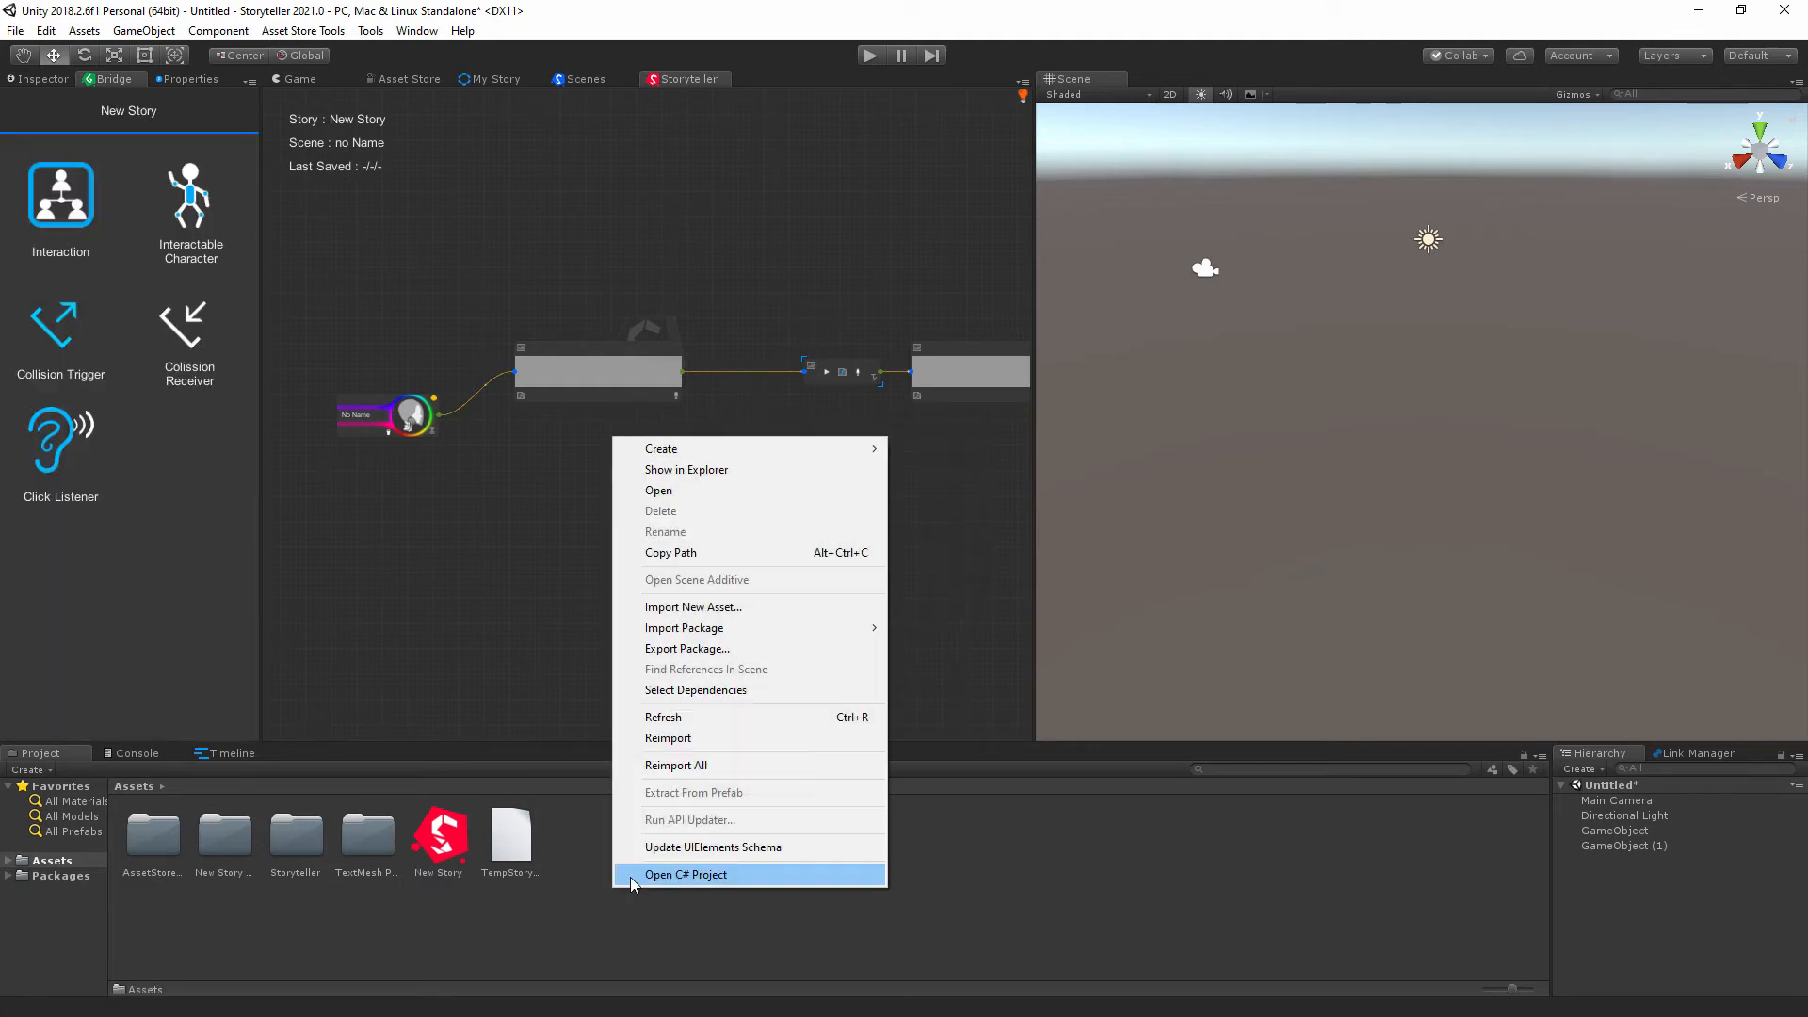
{"action": "right_click", "coordinate": [584, 909]}
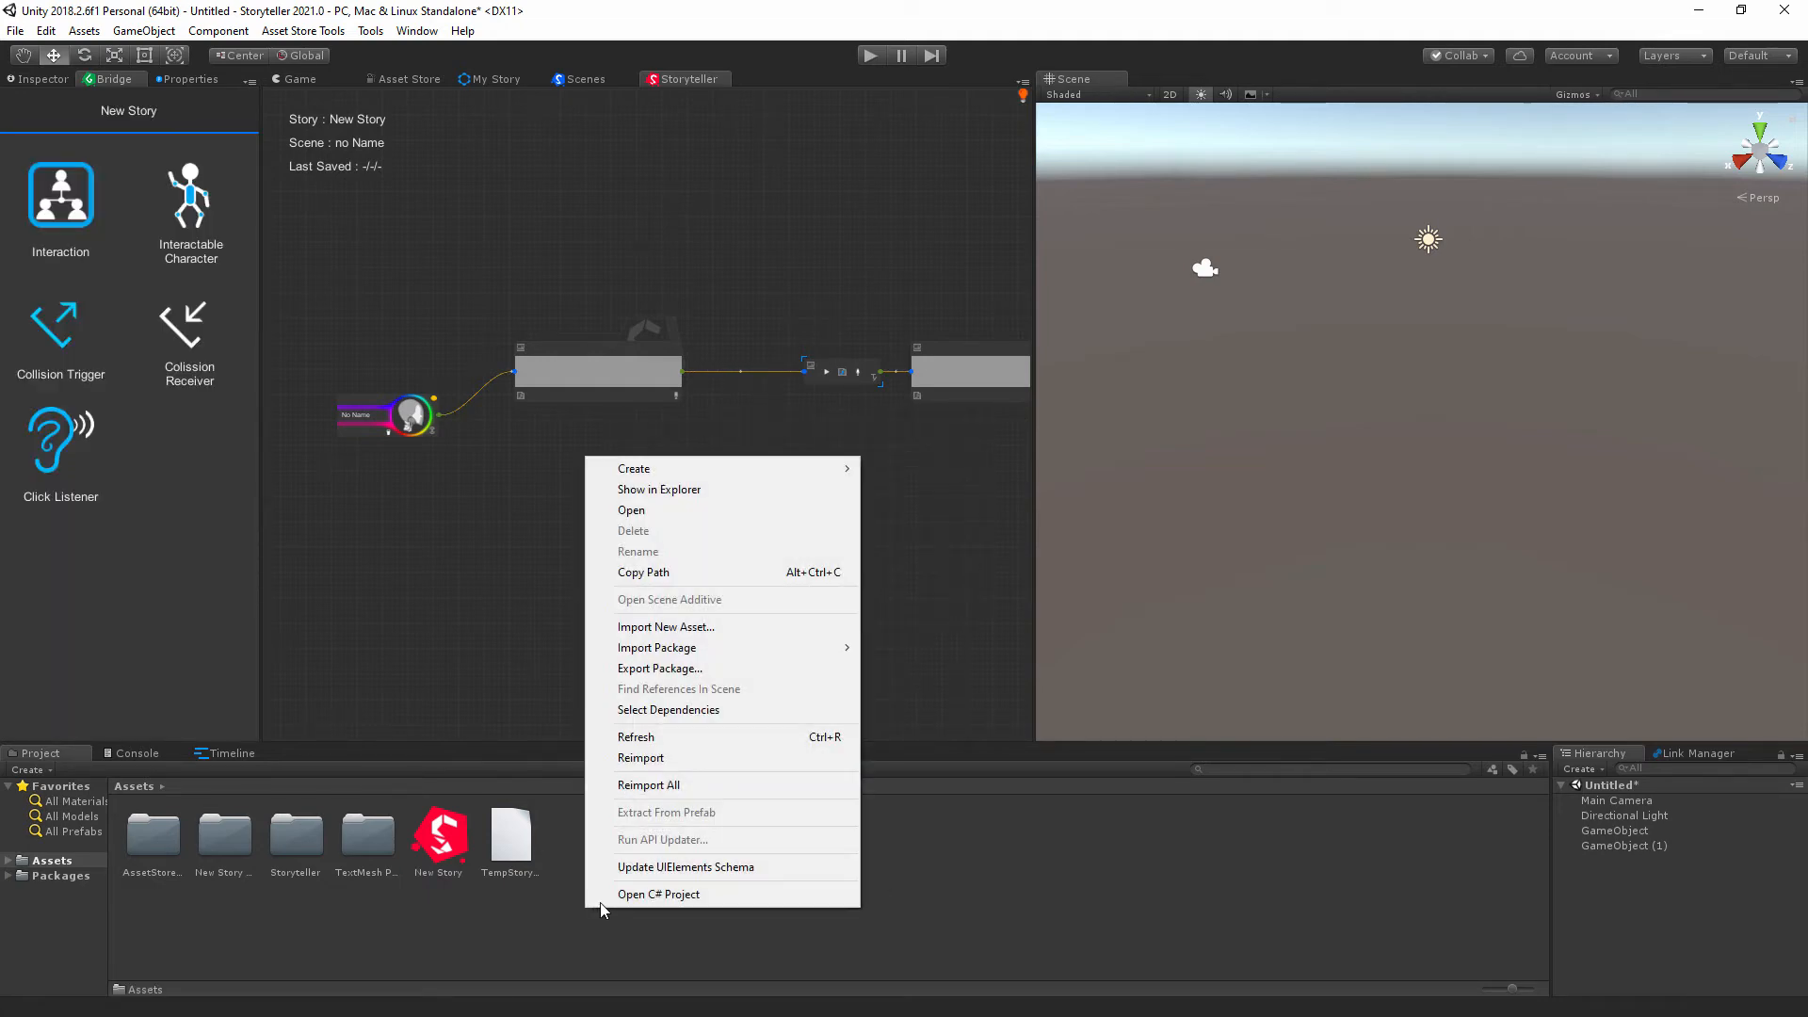
Create a Game Bridge SceneData asset in the New Story Project Data folder, keeping its default name.
{"action": "left_click", "coordinate": [225, 843]}
{"action": "double_click", "coordinate": [224, 839]}
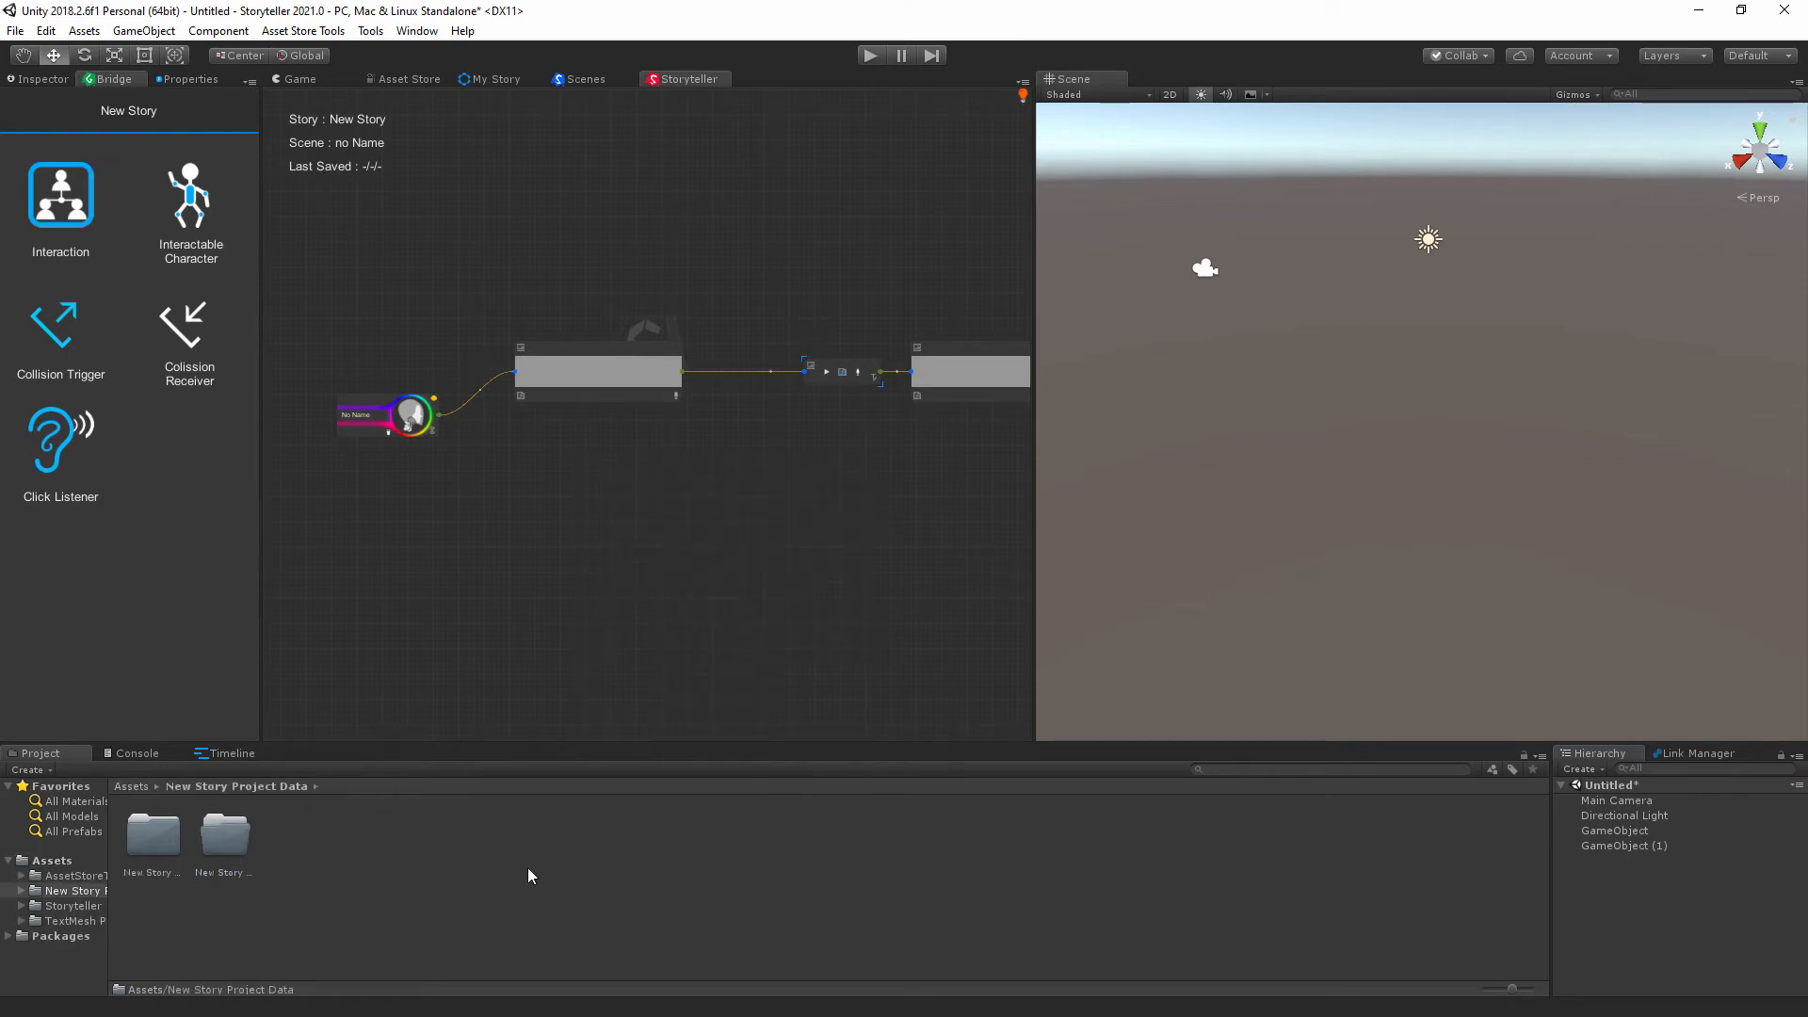
{"action": "right_click", "coordinate": [372, 860]}
{"action": "mouse_move", "coordinate": [544, 431]}
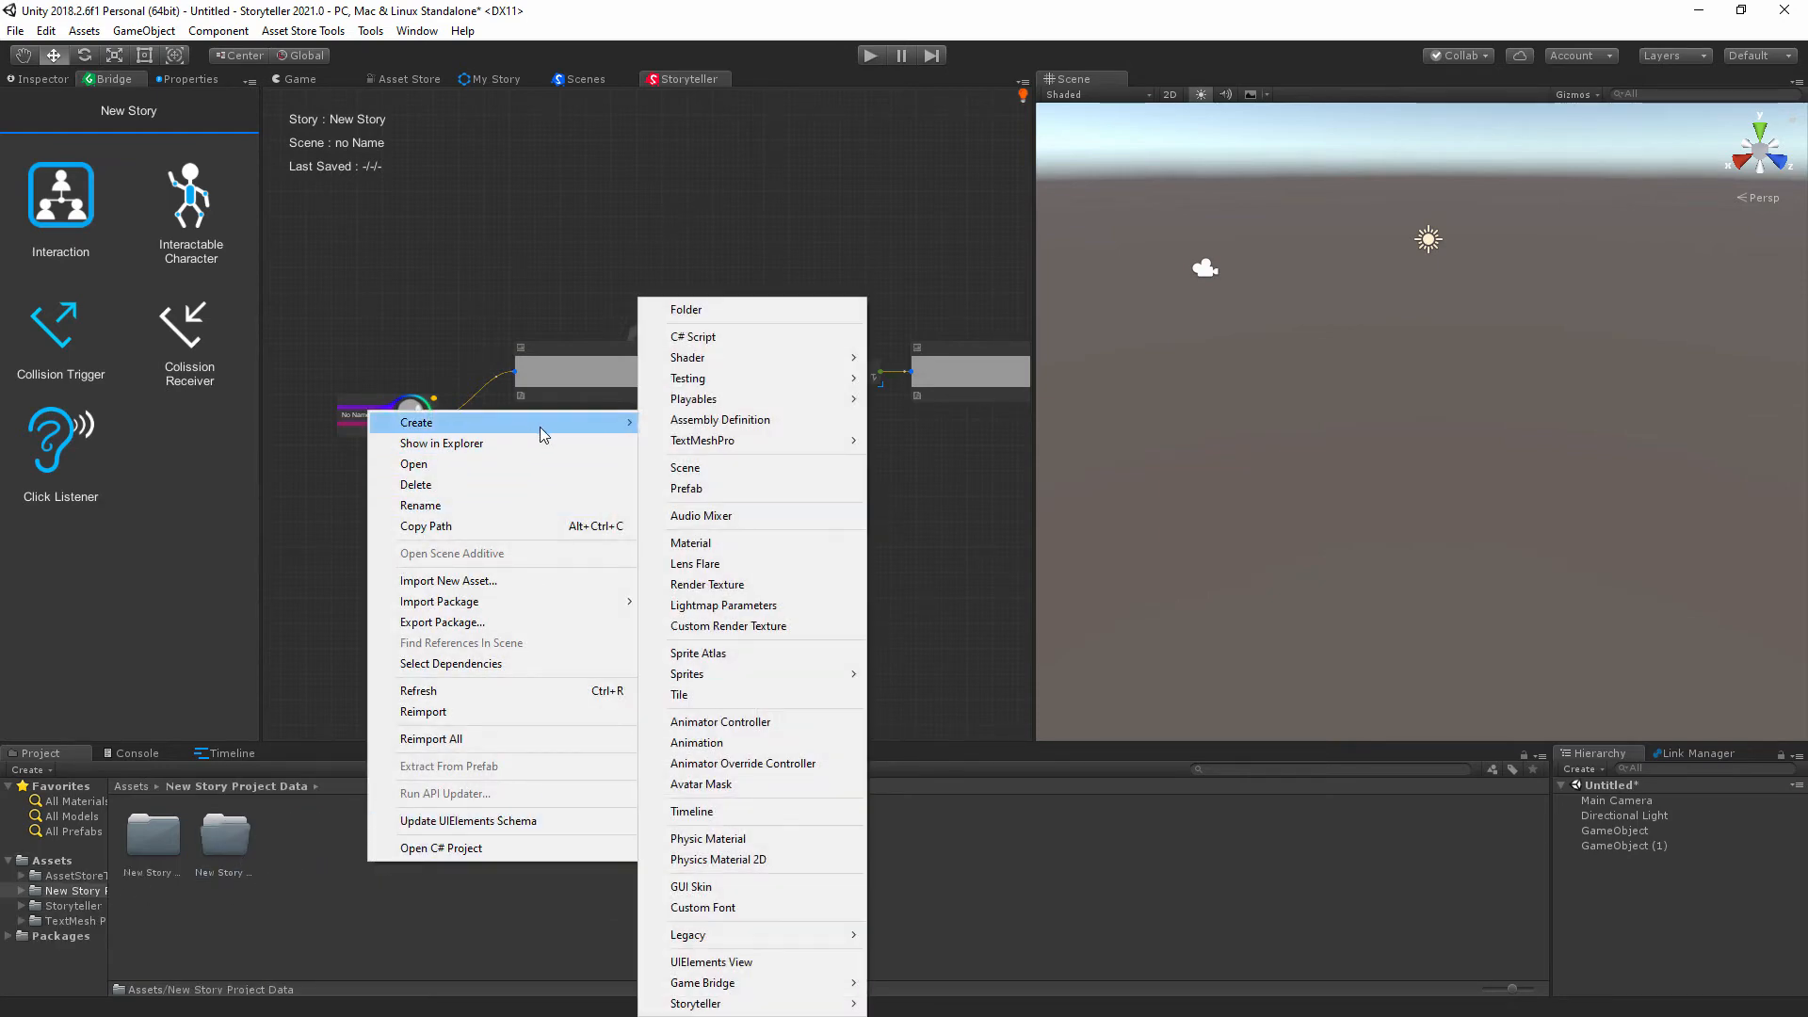
{"action": "mouse_move", "coordinate": [795, 982]}
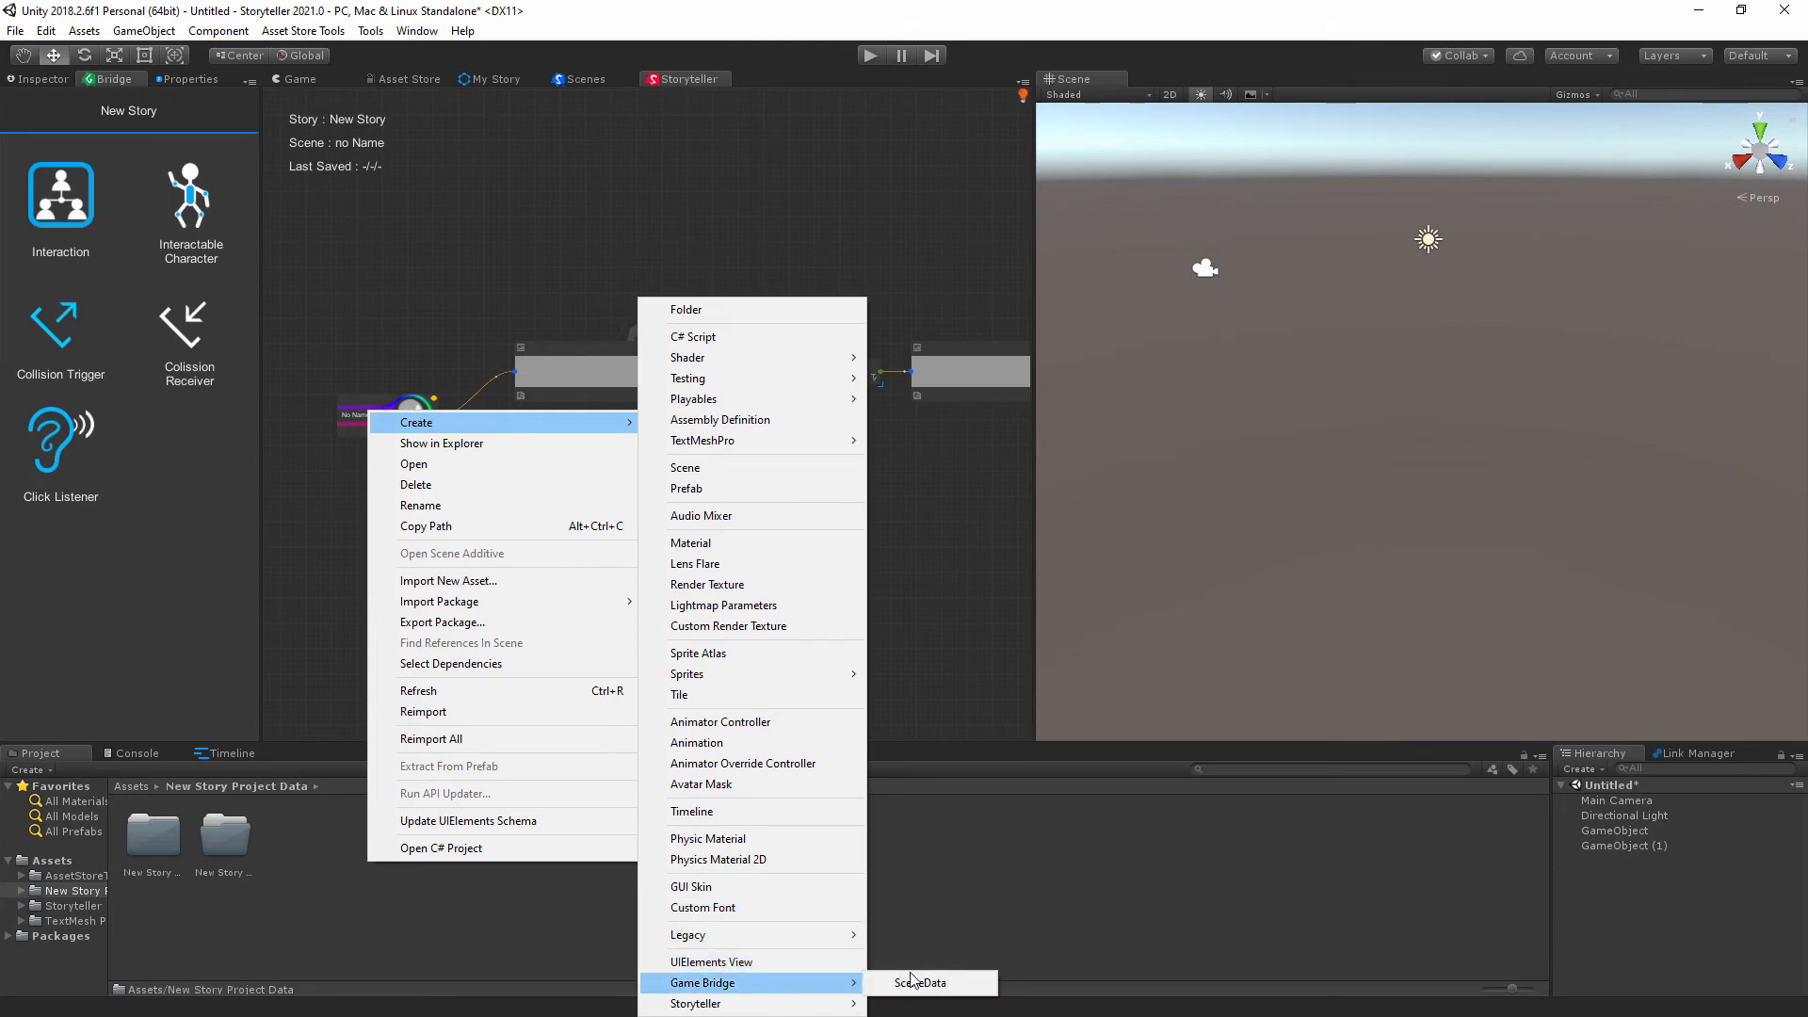
{"action": "left_click", "coordinate": [911, 982]}
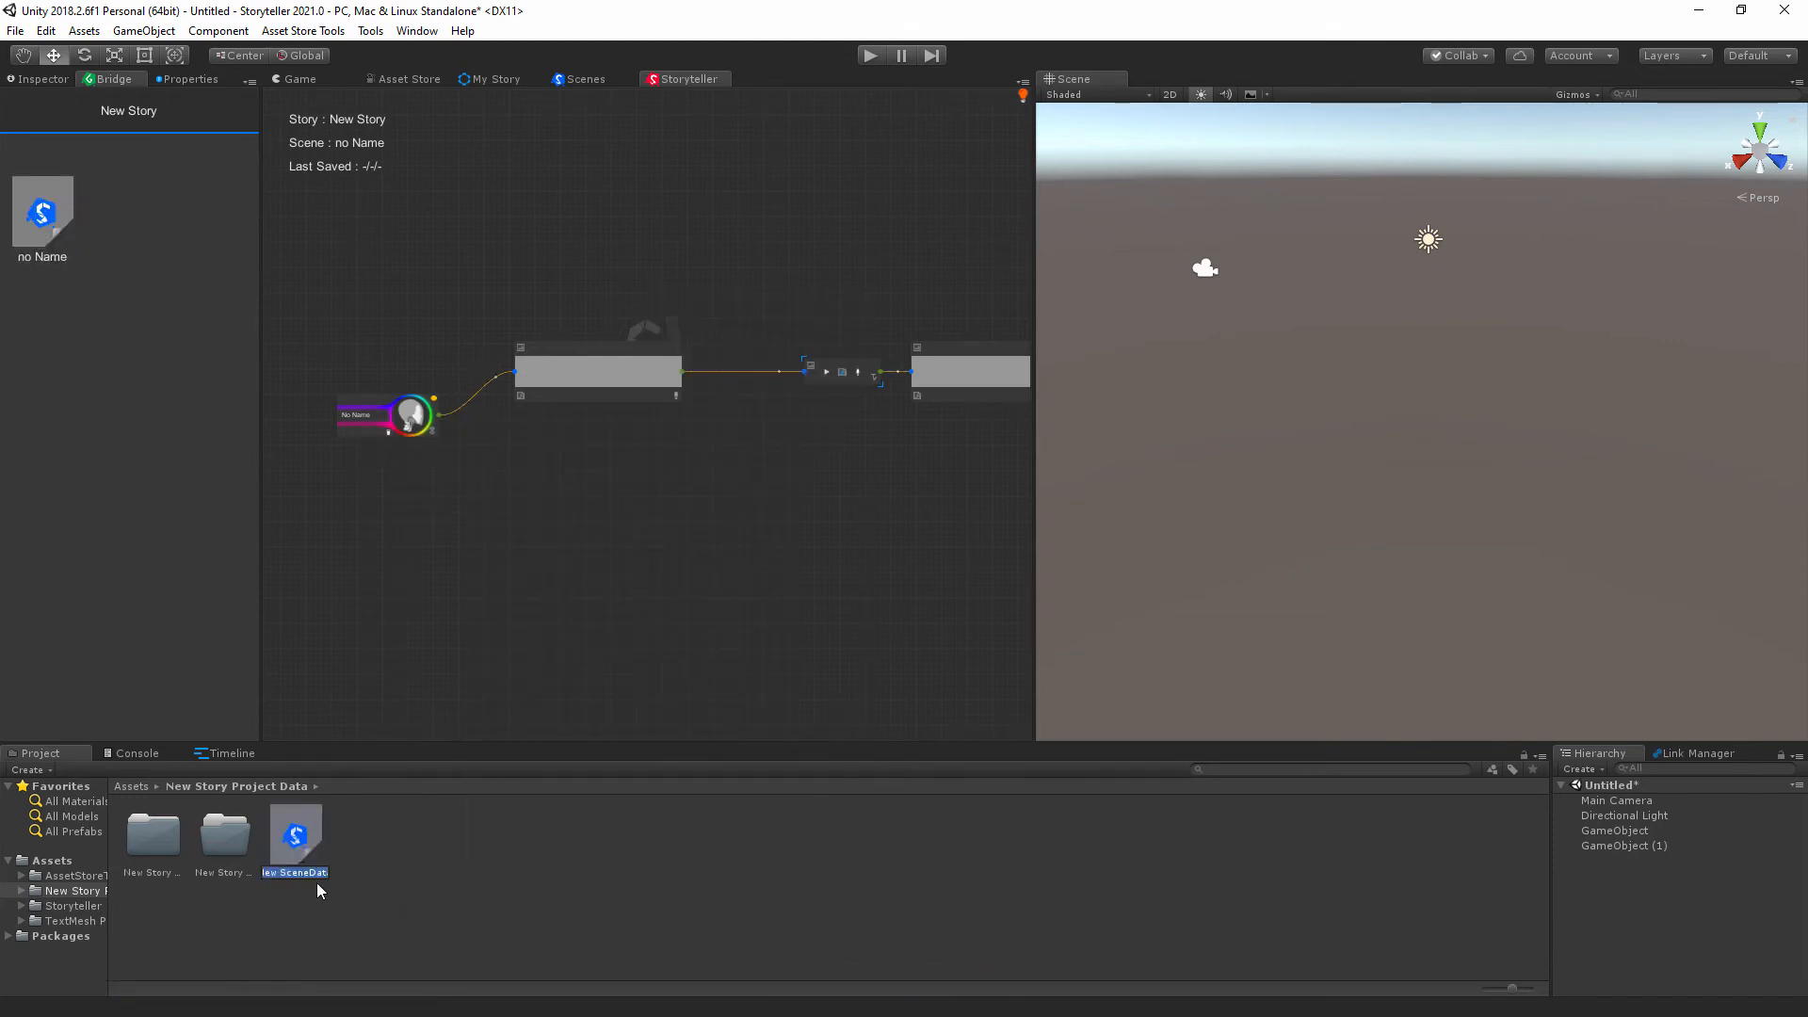
{"action": "key", "text": "Return"}
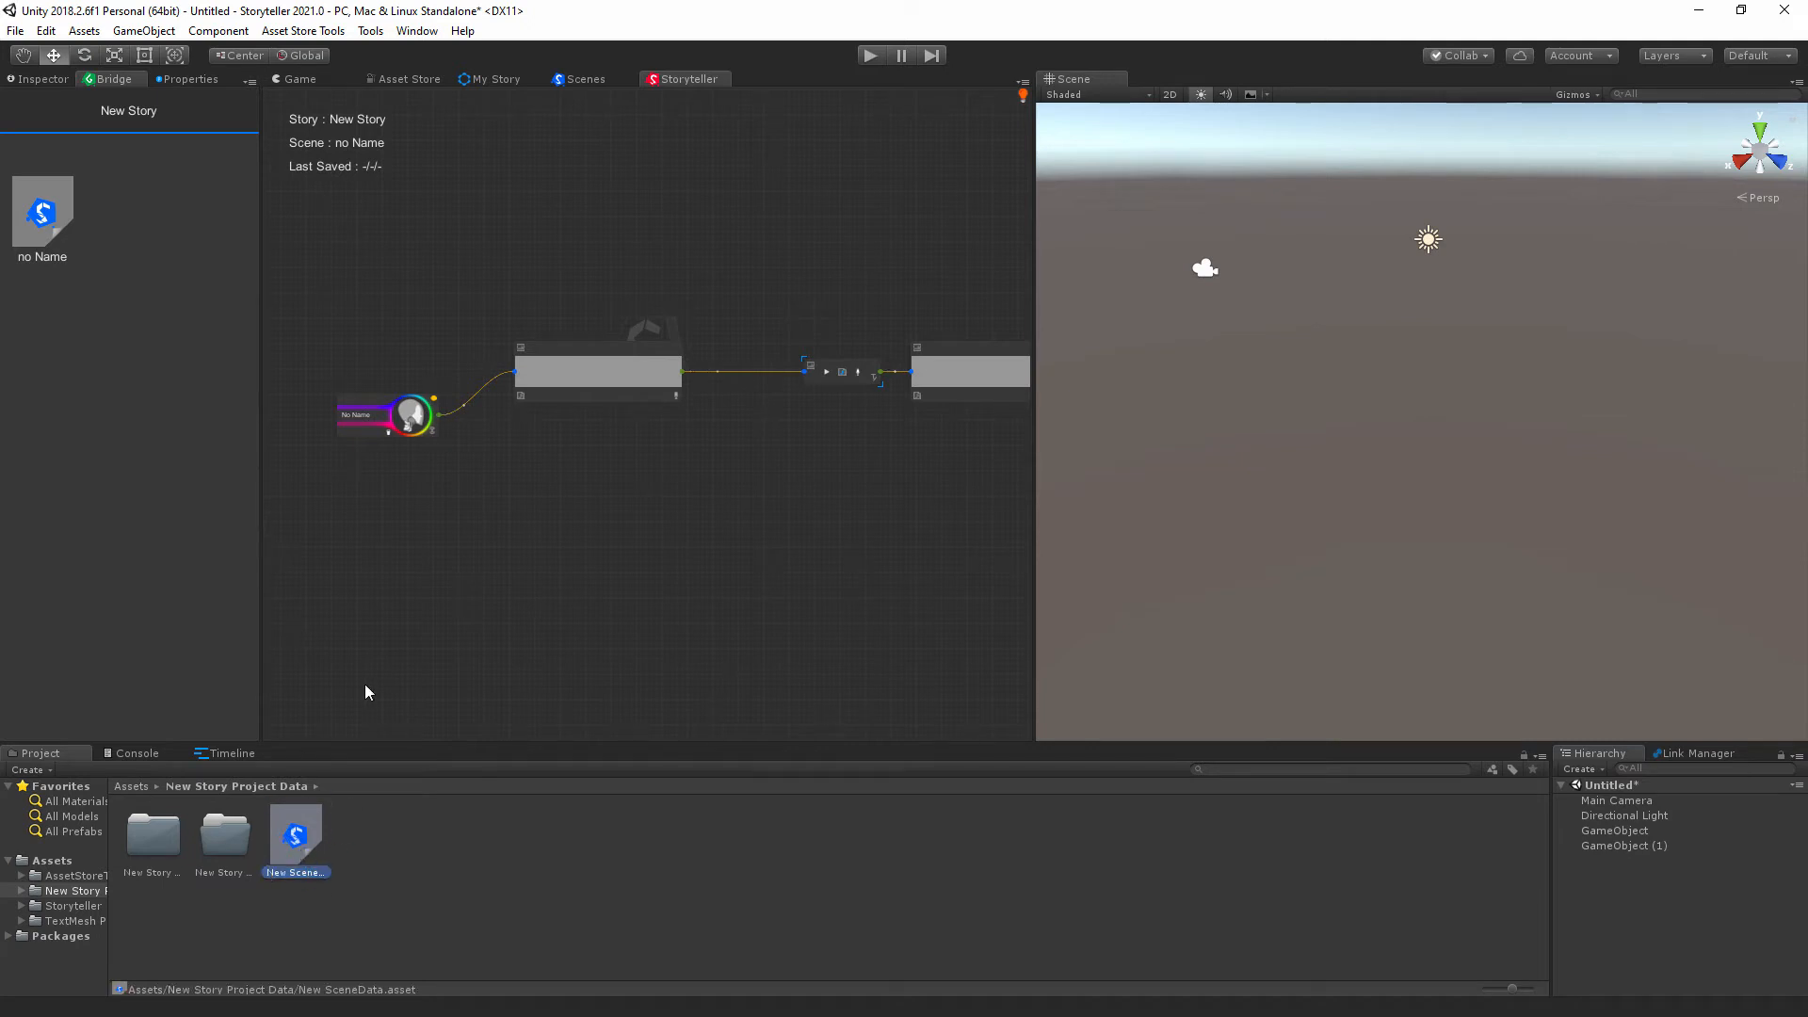
{"action": "left_click", "coordinate": [382, 861]}
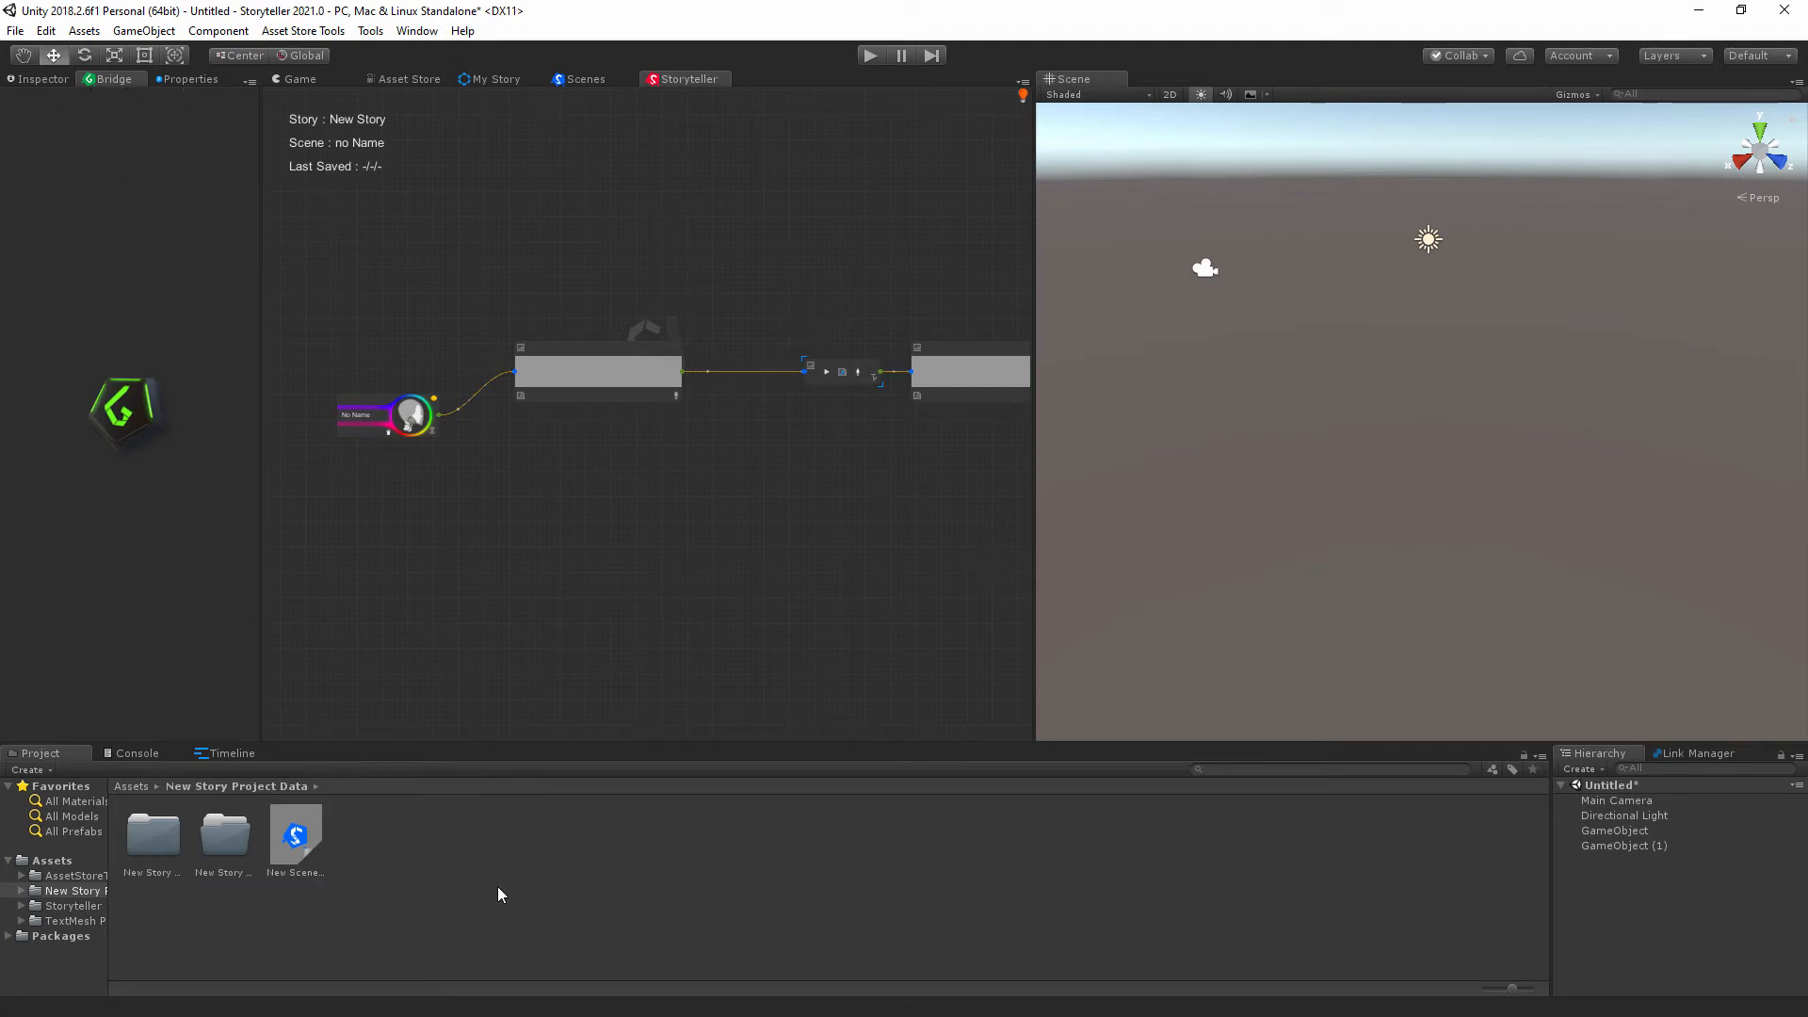
Push the unnamed story scene and its No Name character into the New SceneData asset, and show the asset in the Inspector.
{"action": "left_click", "coordinate": [294, 828]}
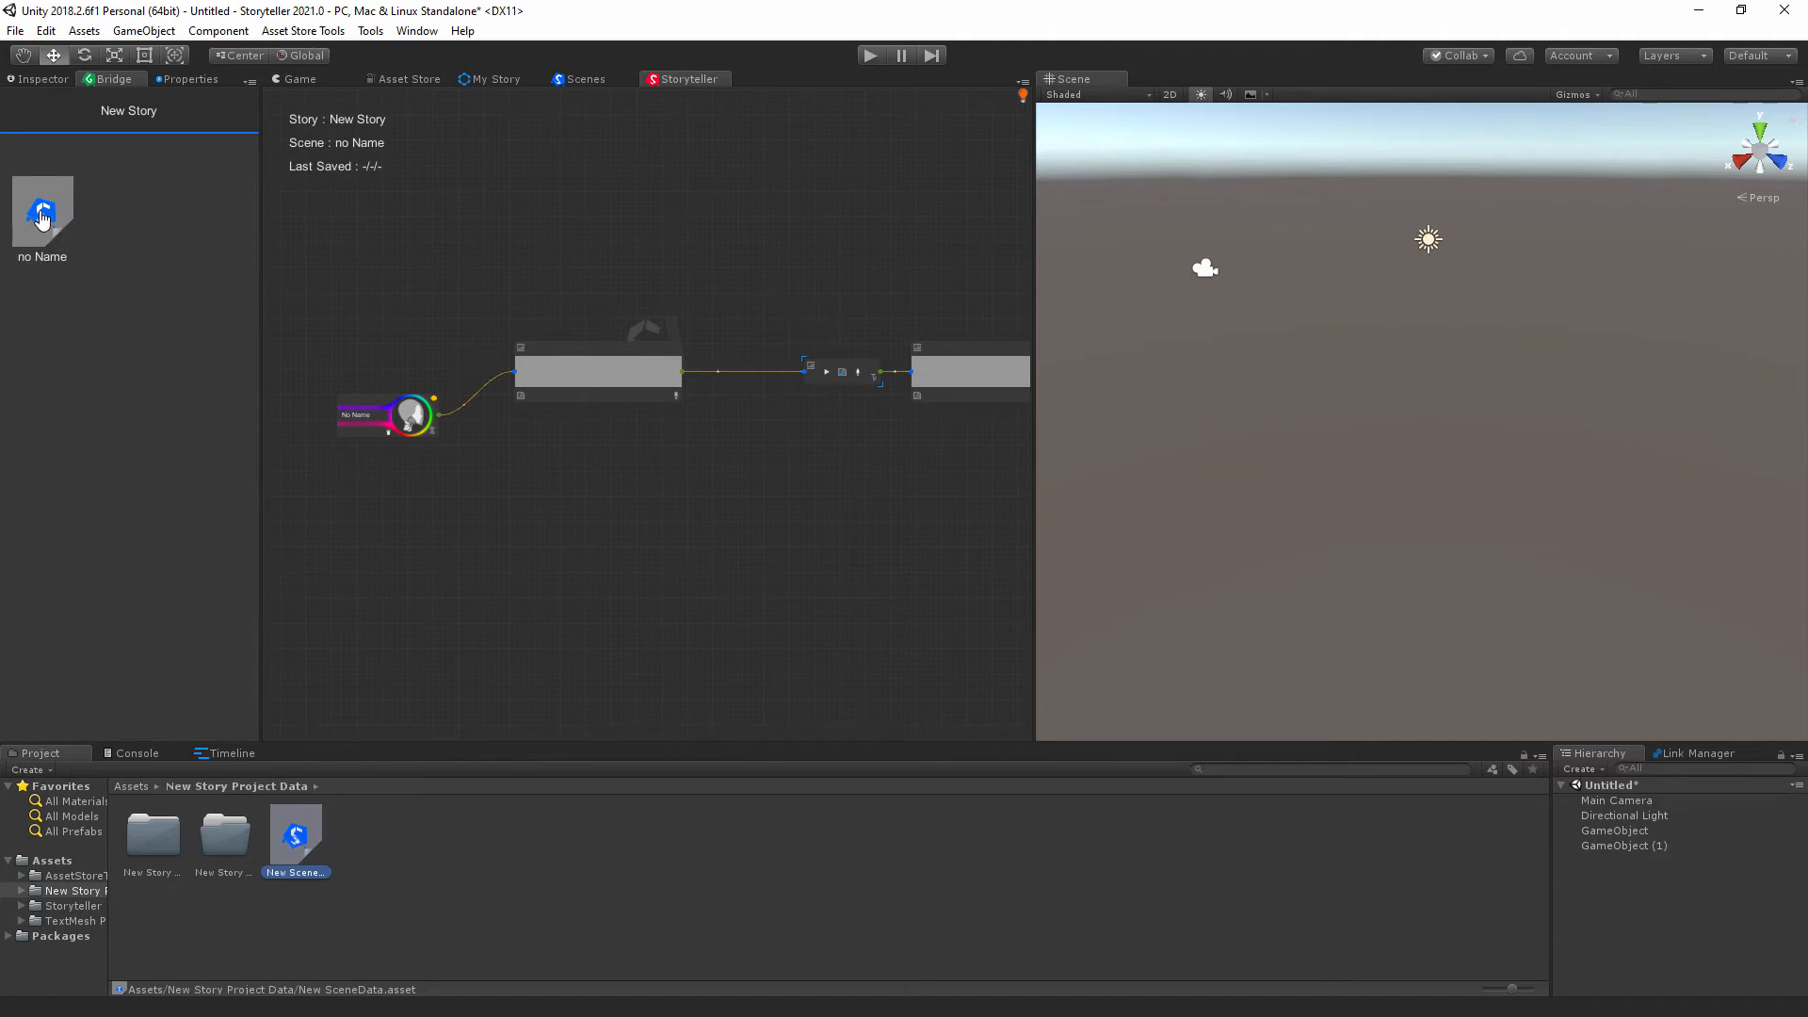
{"action": "left_click", "coordinate": [42, 219]}
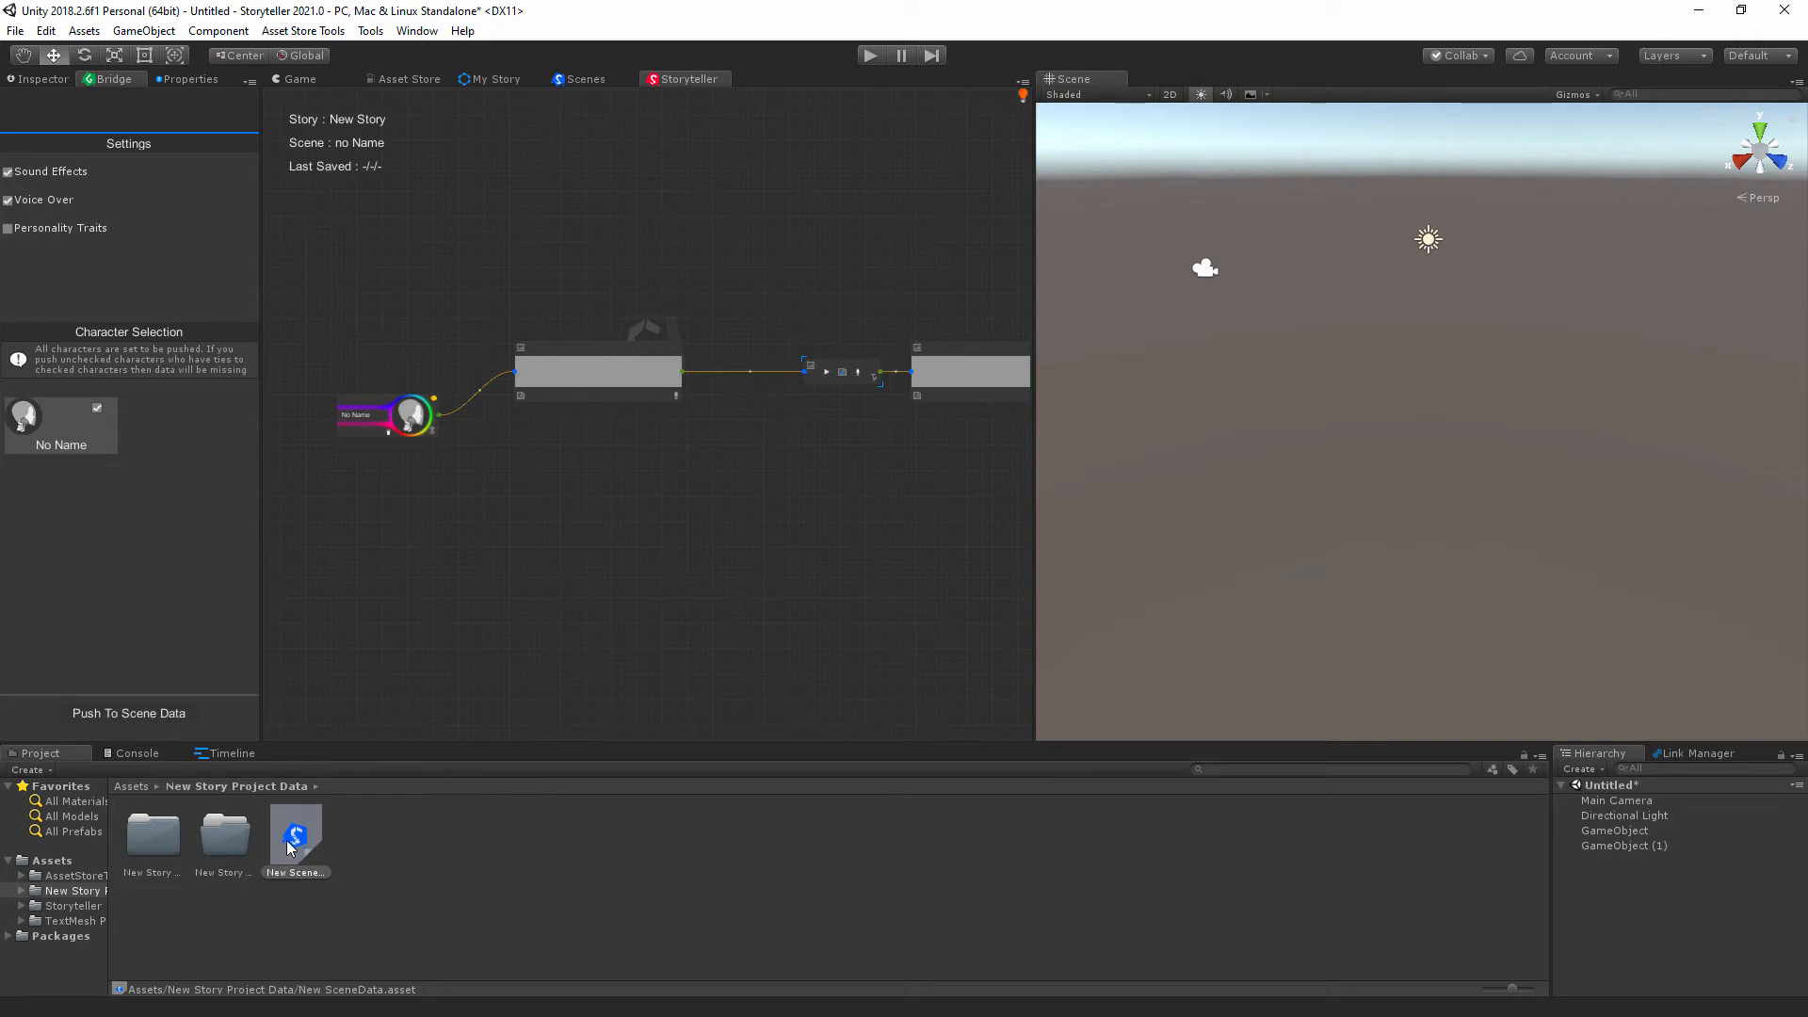
{"action": "left_click", "coordinate": [43, 77]}
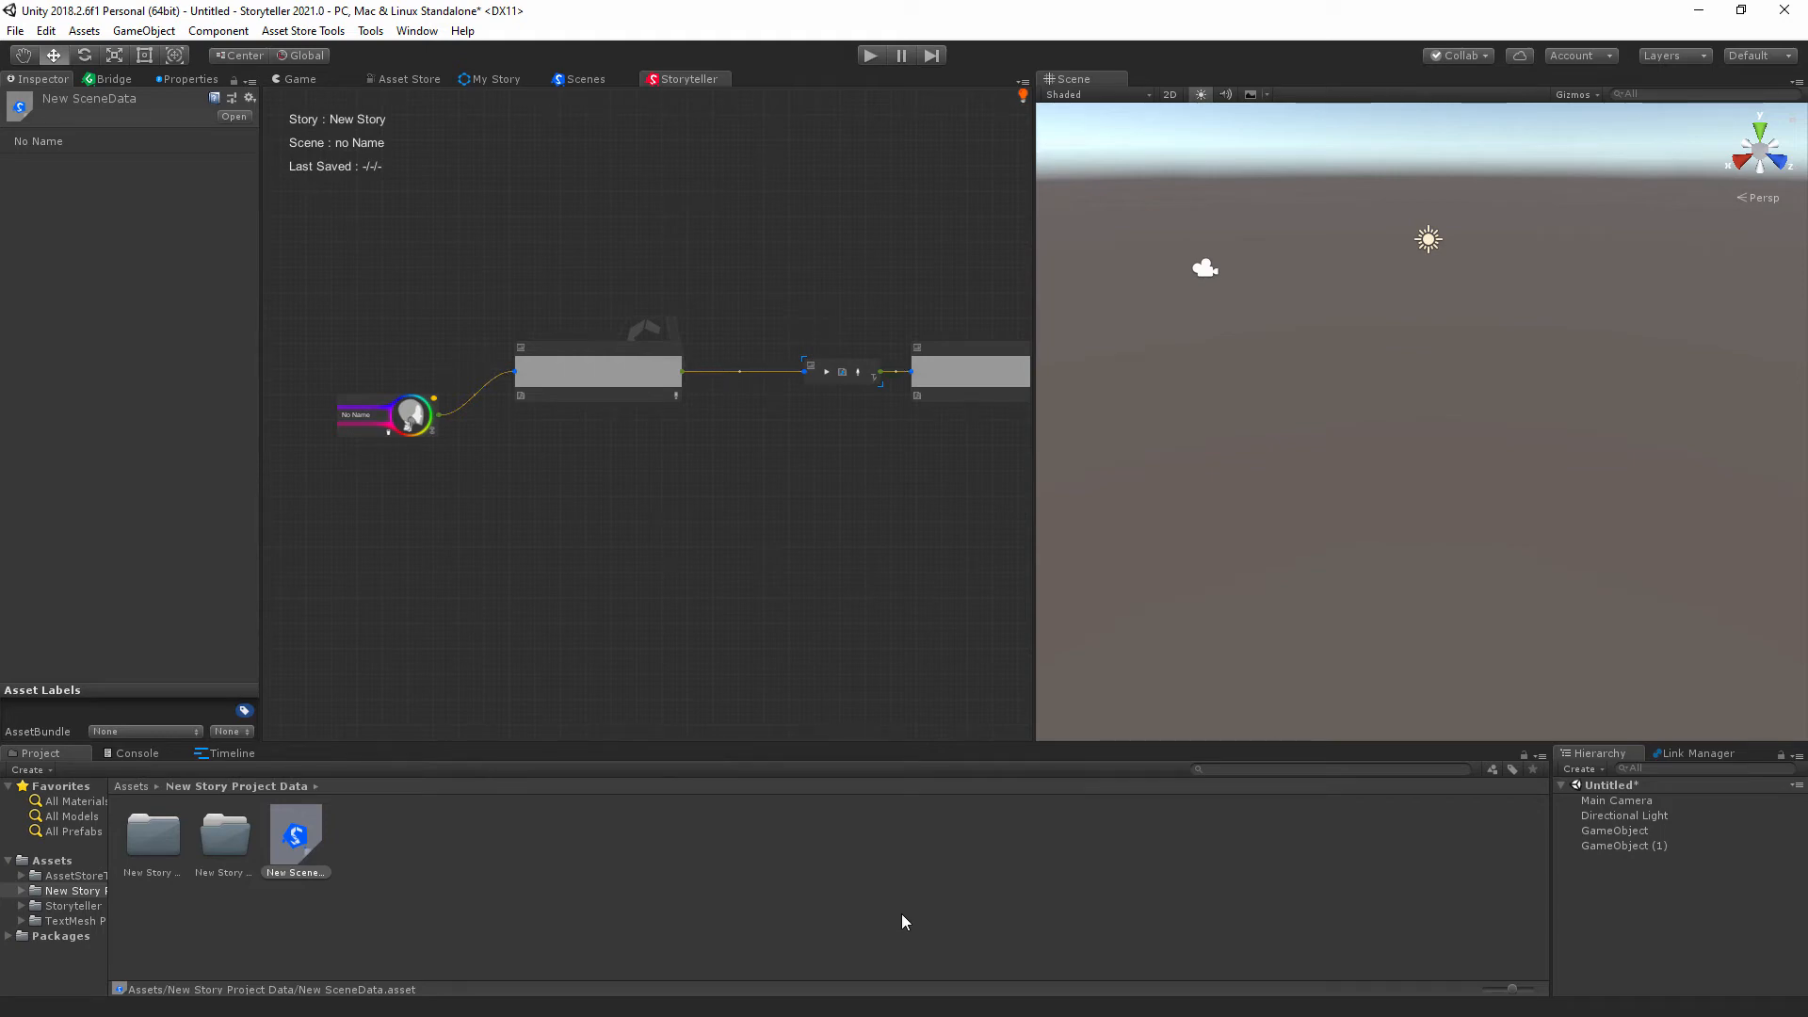
{"action": "left_click", "coordinate": [497, 918]}
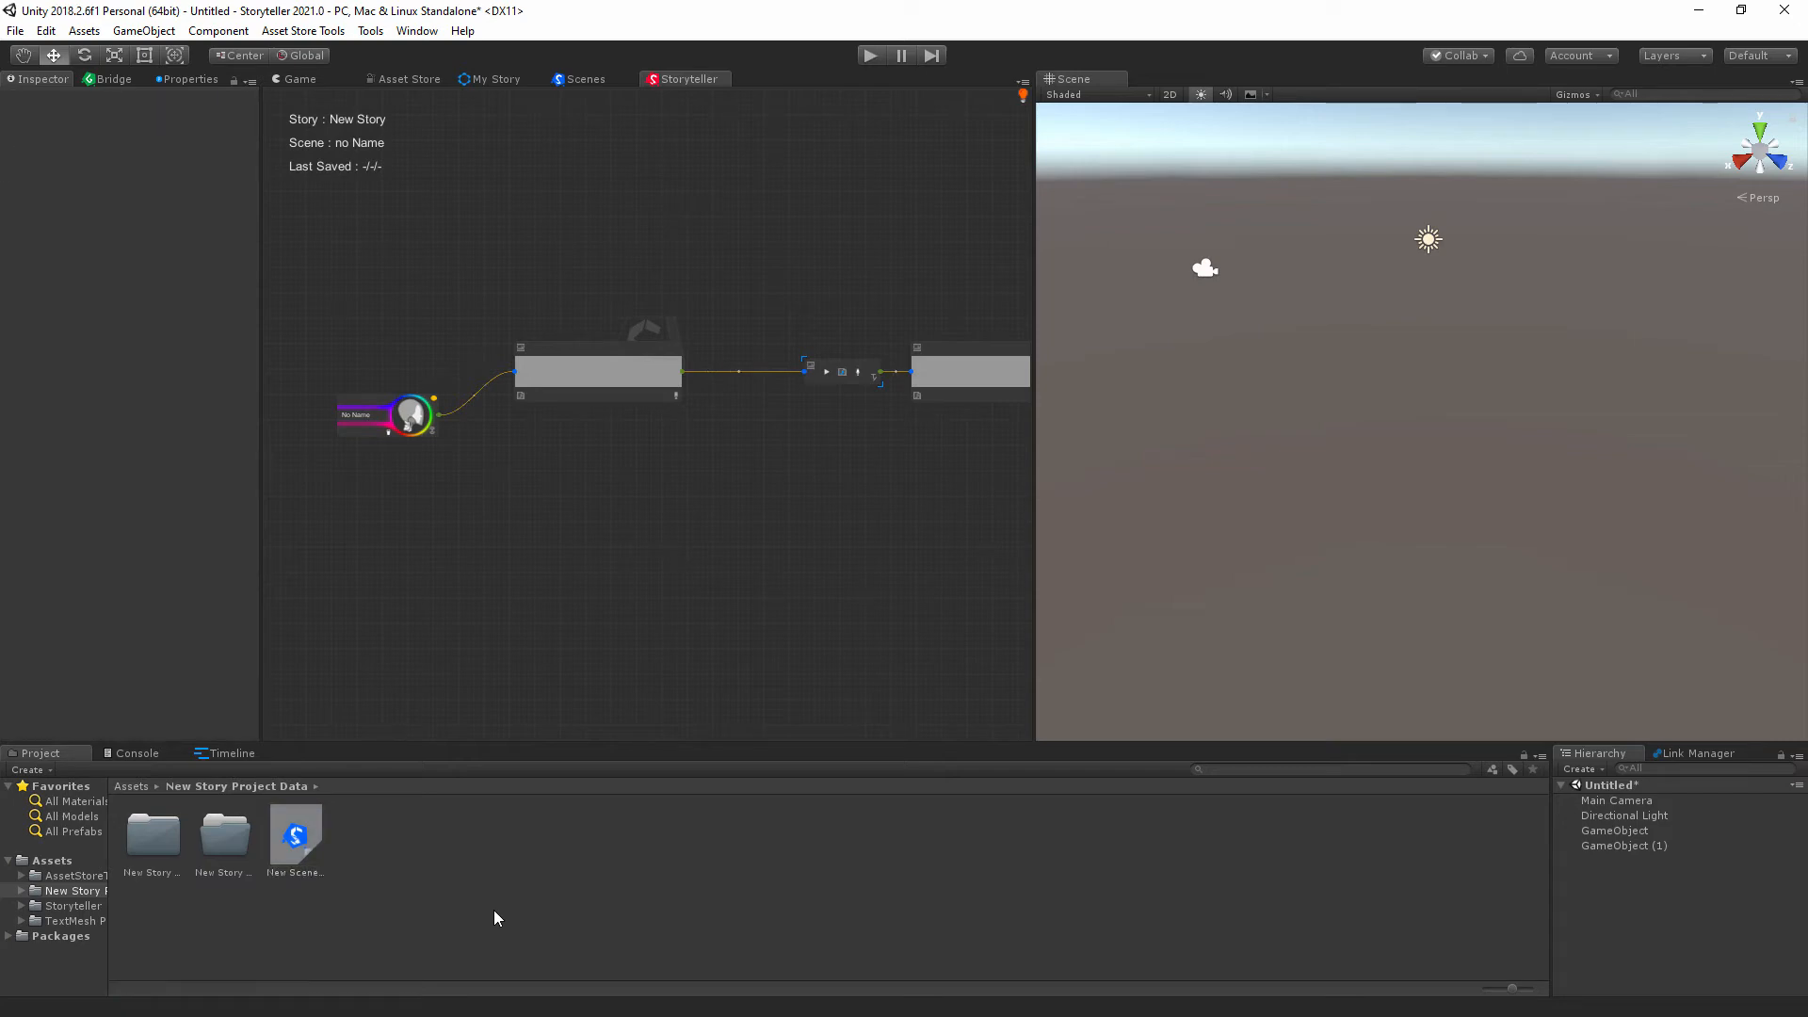
Add an Interaction component to the first empty game object and assign the New SceneData asset to it.
{"action": "left_click", "coordinate": [1613, 829]}
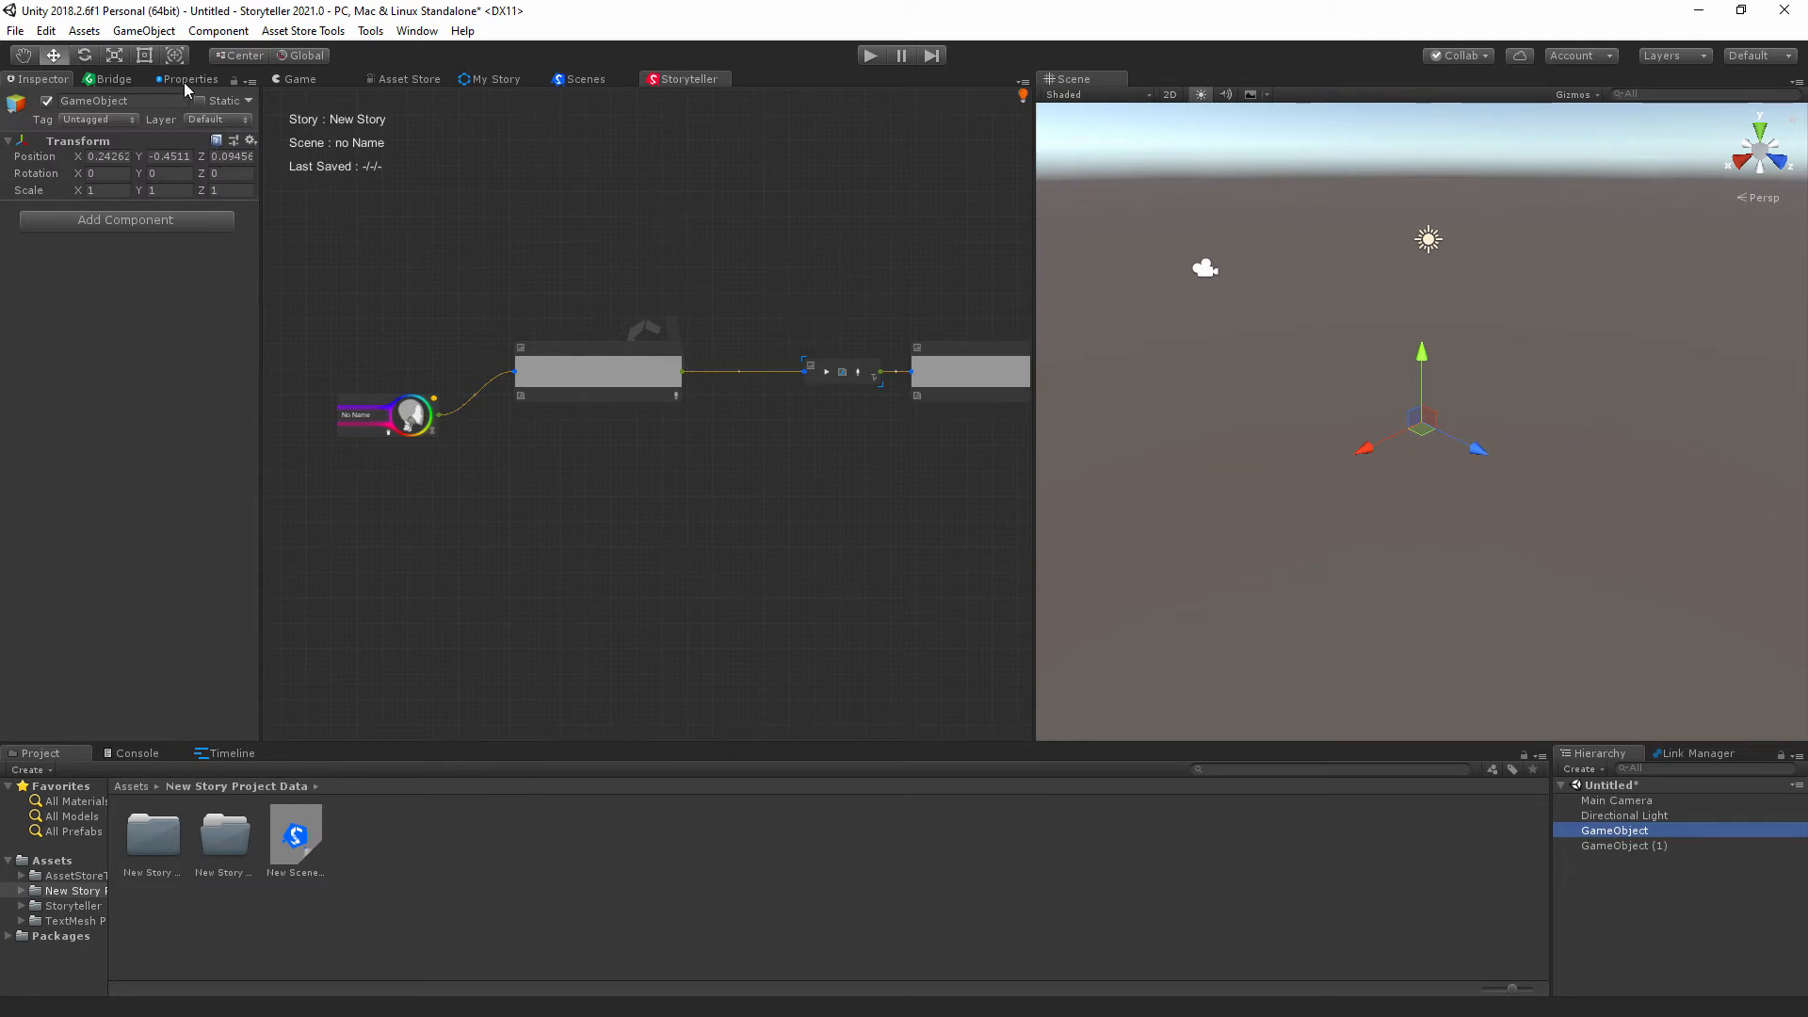
{"action": "left_click", "coordinate": [149, 224]}
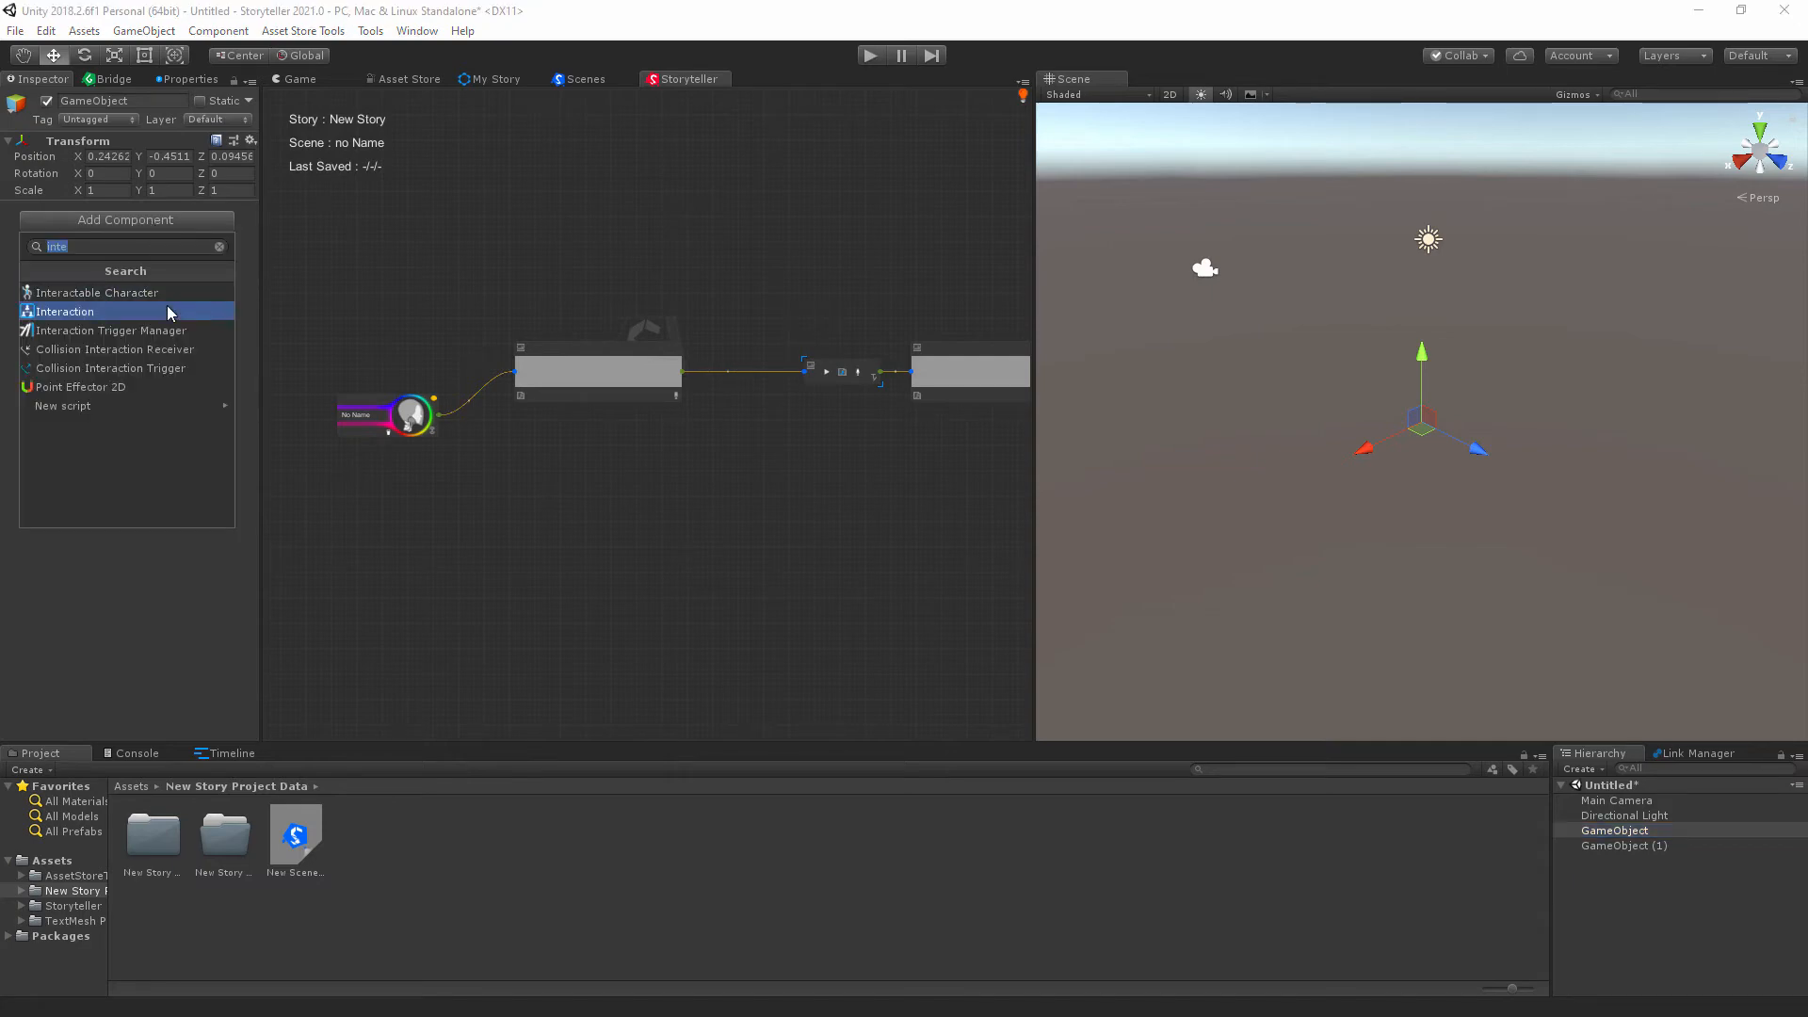
{"action": "key", "text": "BackSpace"}
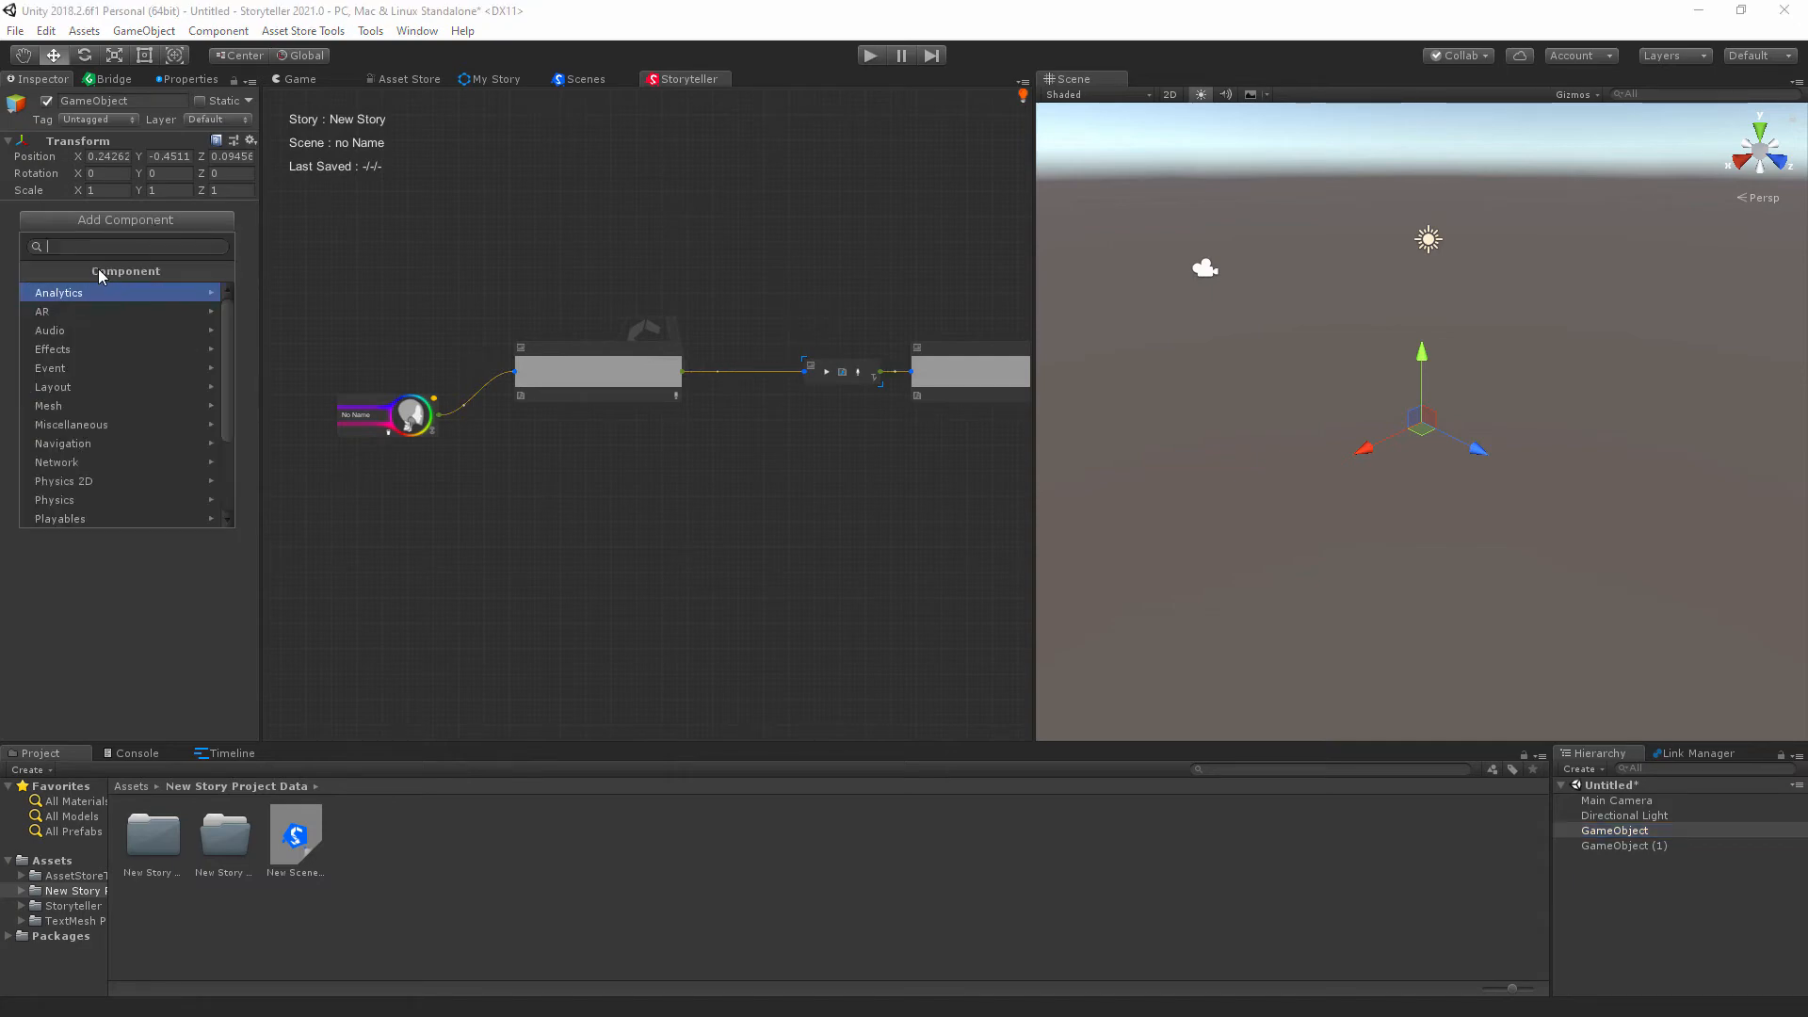
{"action": "type", "text": "inte"}
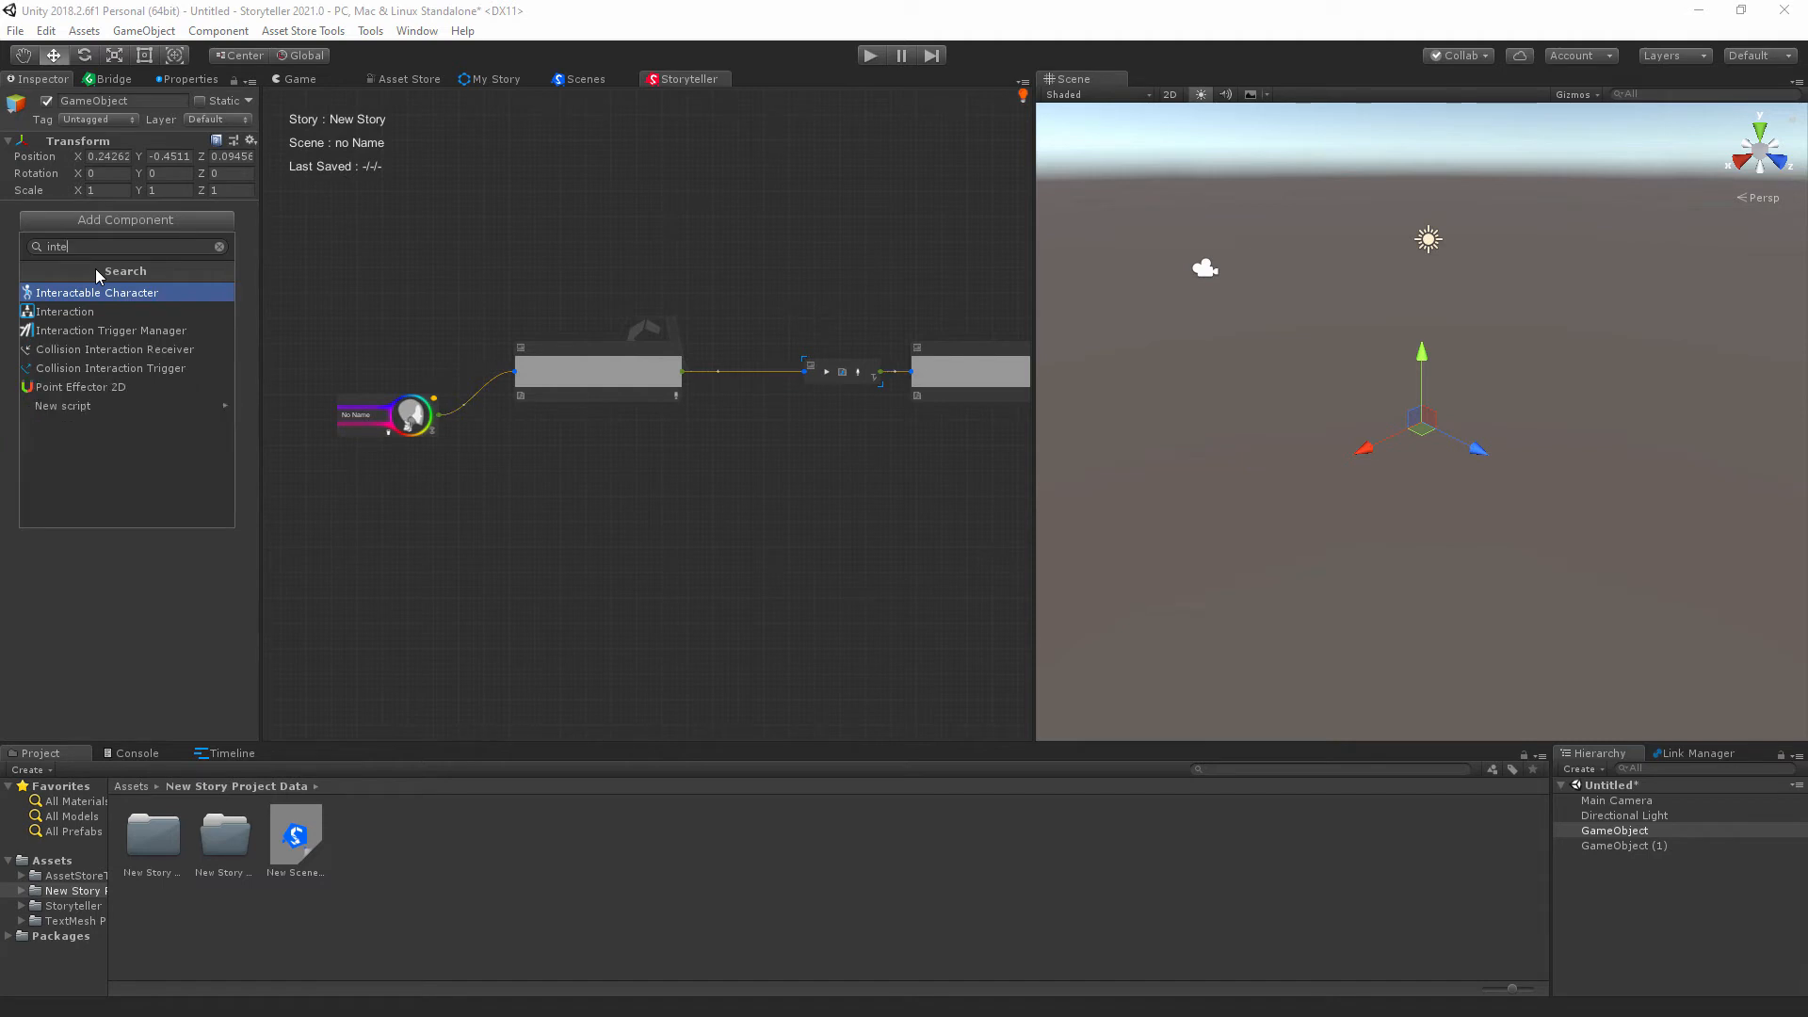
{"action": "type", "text": "r"}
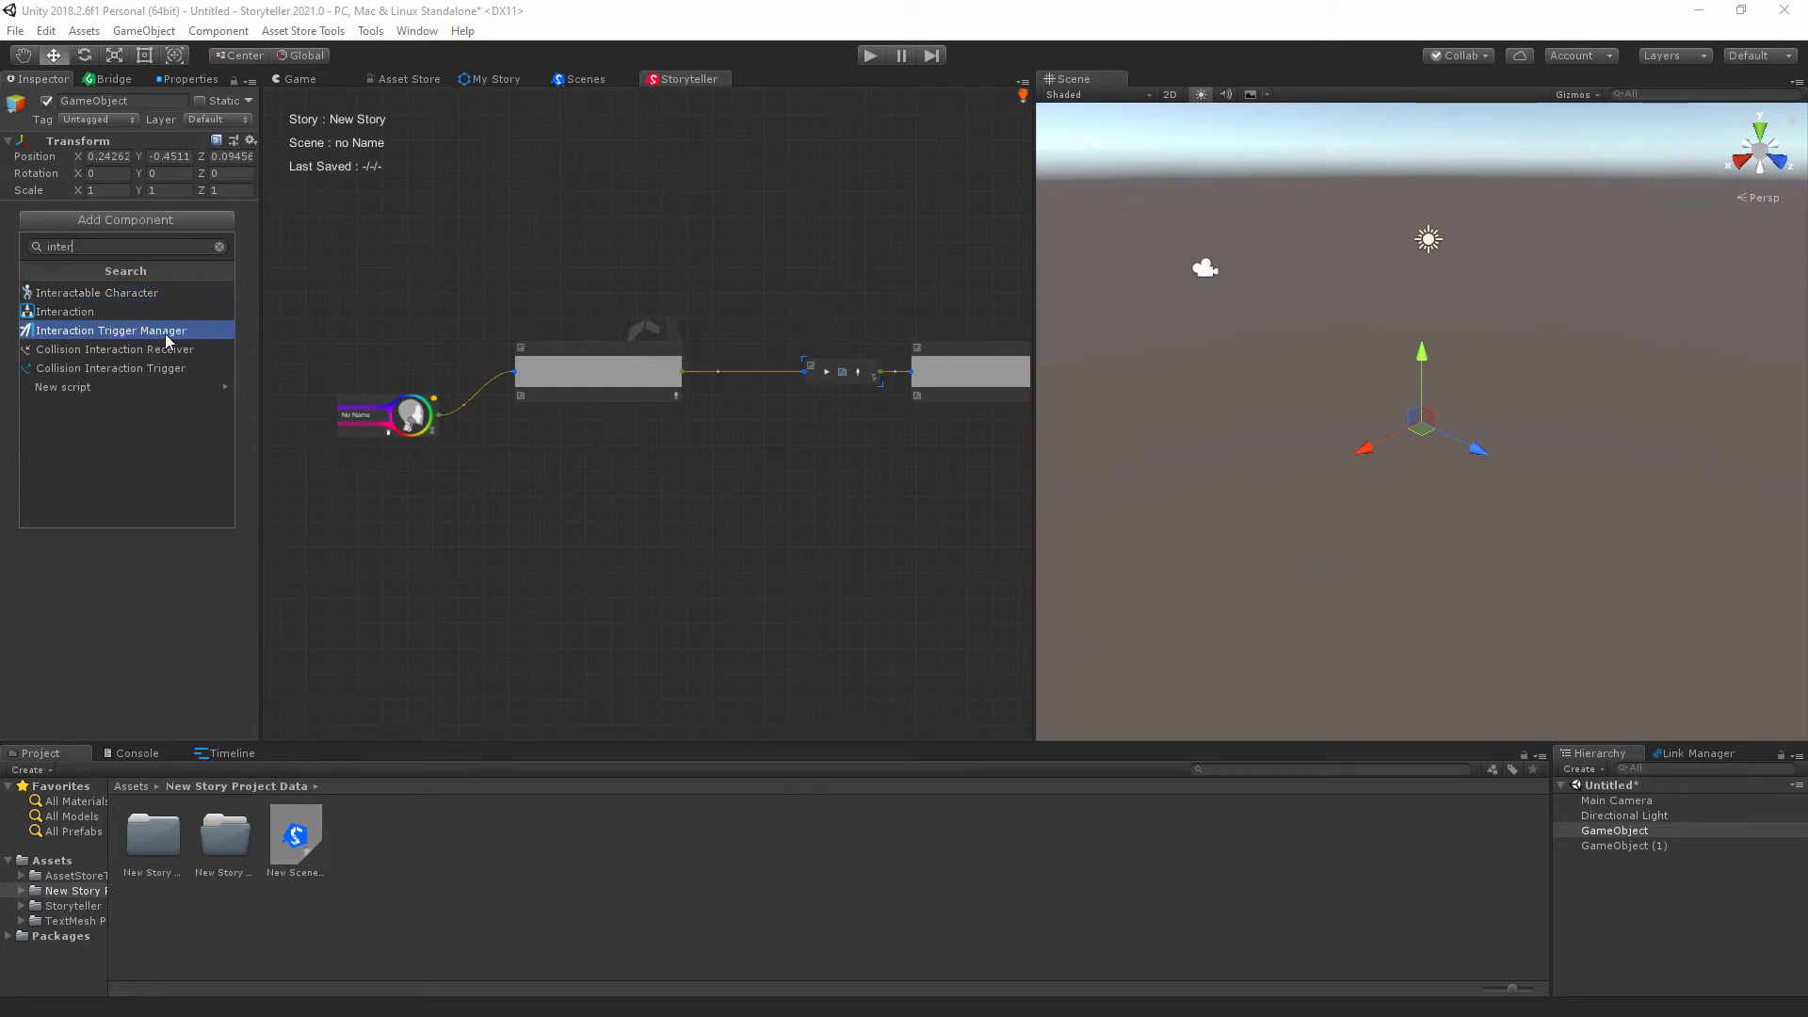
{"action": "left_click", "coordinate": [94, 319]}
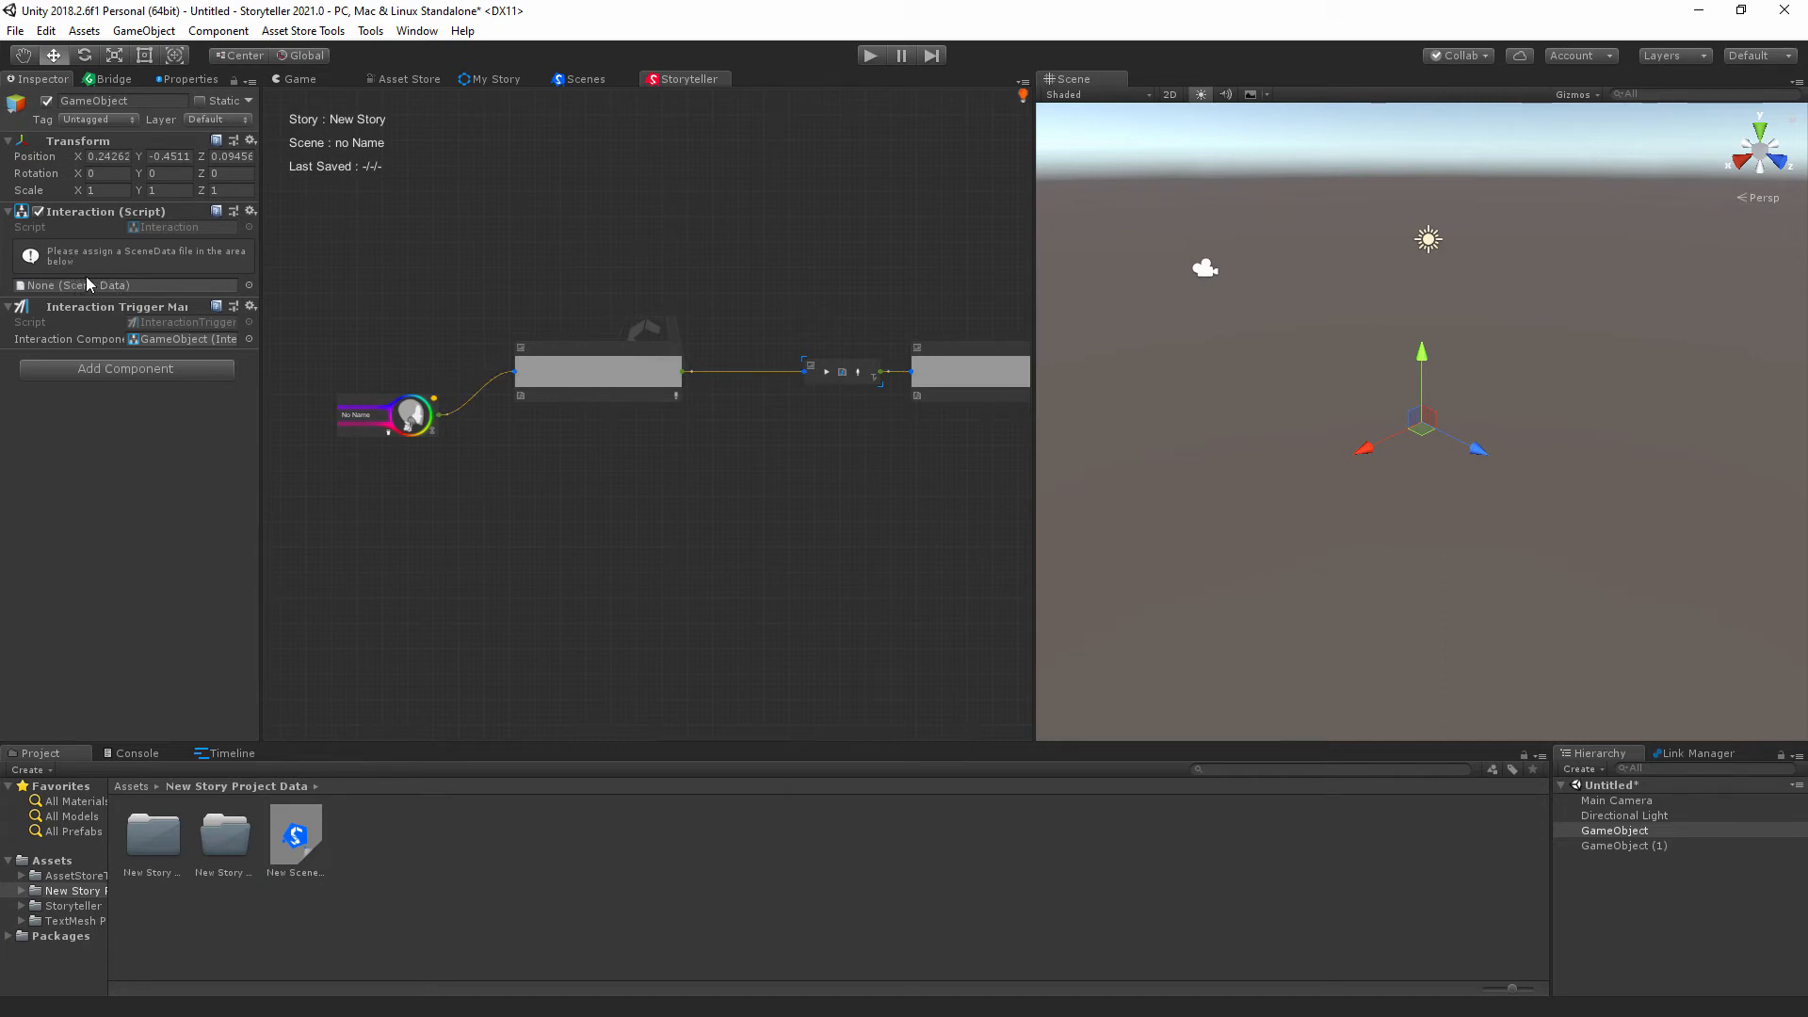
{"action": "left_click_drag", "start_coordinate": [299, 835], "coordinate": [132, 286]}
Examine the Interaction component's voice, sound, timing and condition settings for the different dialogue nodes, ending with the first one.
{"action": "scroll", "coordinate": [106, 604], "scroll_direction": "down", "scroll_amount": 11}
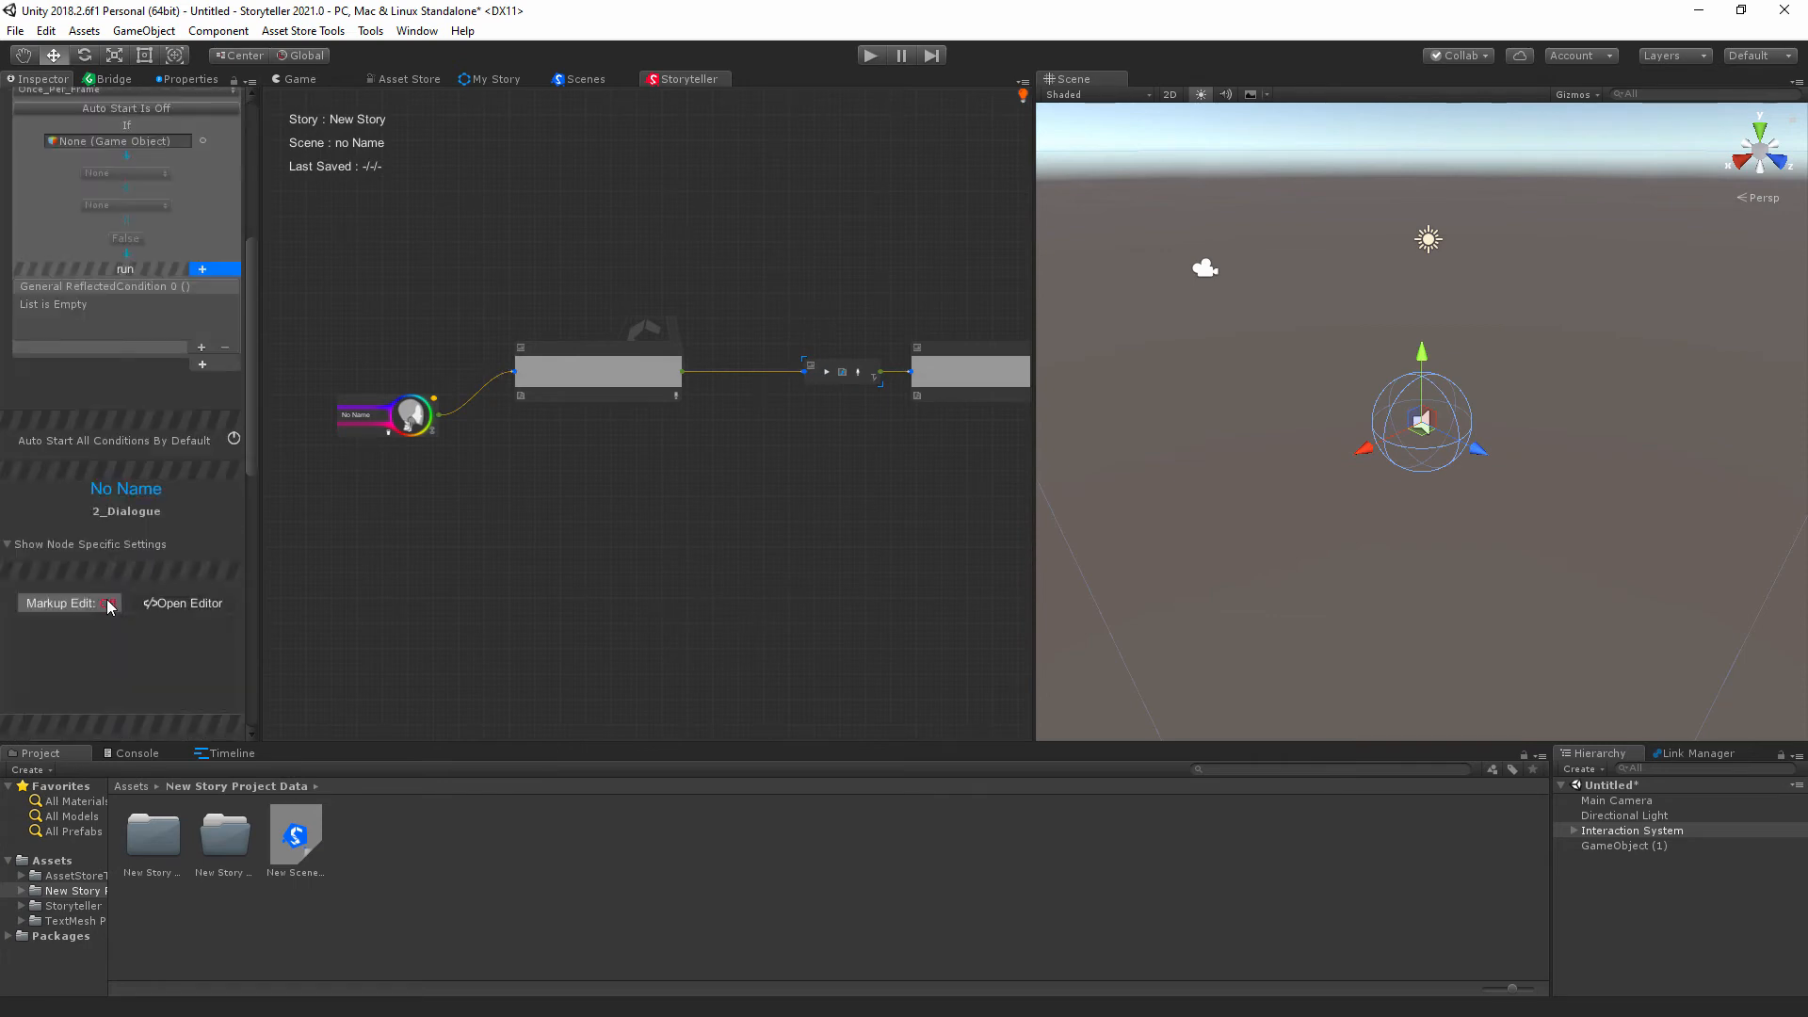
{"action": "middle_click_drag", "start_coordinate": [717, 595], "coordinate": [341, 660]}
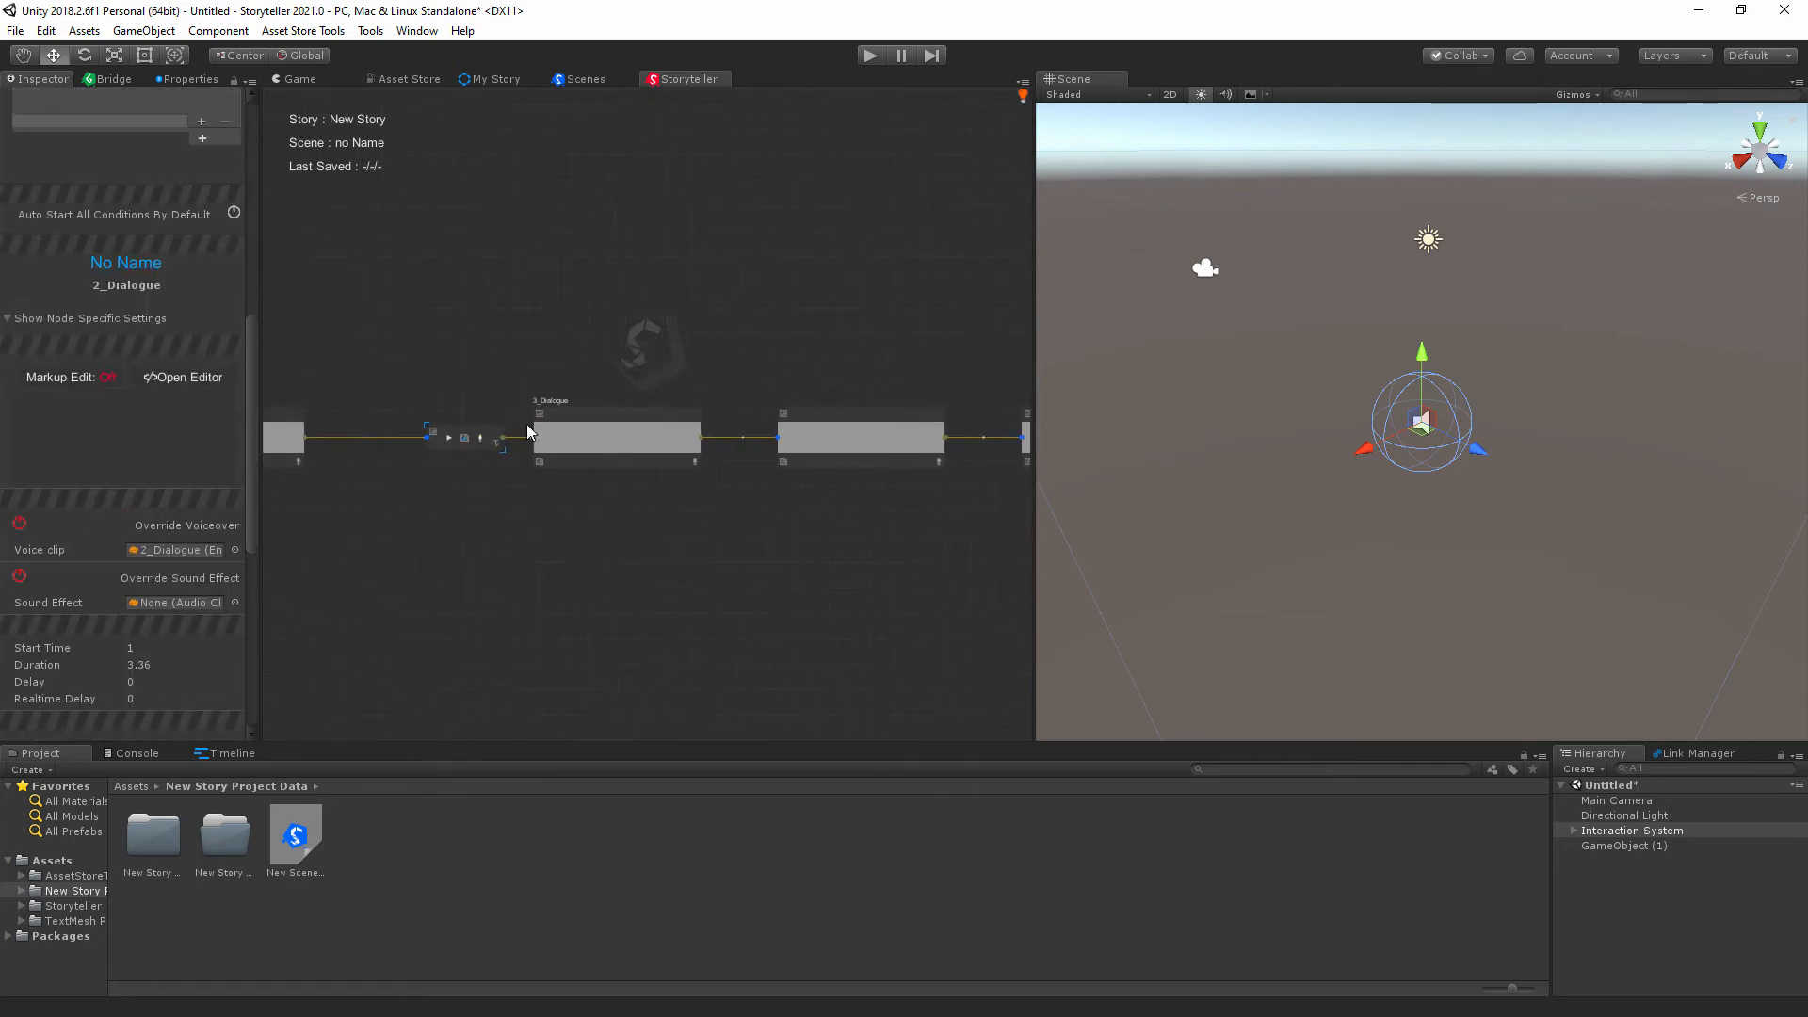
{"action": "left_click", "coordinate": [612, 420]}
{"action": "scroll", "coordinate": [88, 511], "scroll_direction": "down", "scroll_amount": 4}
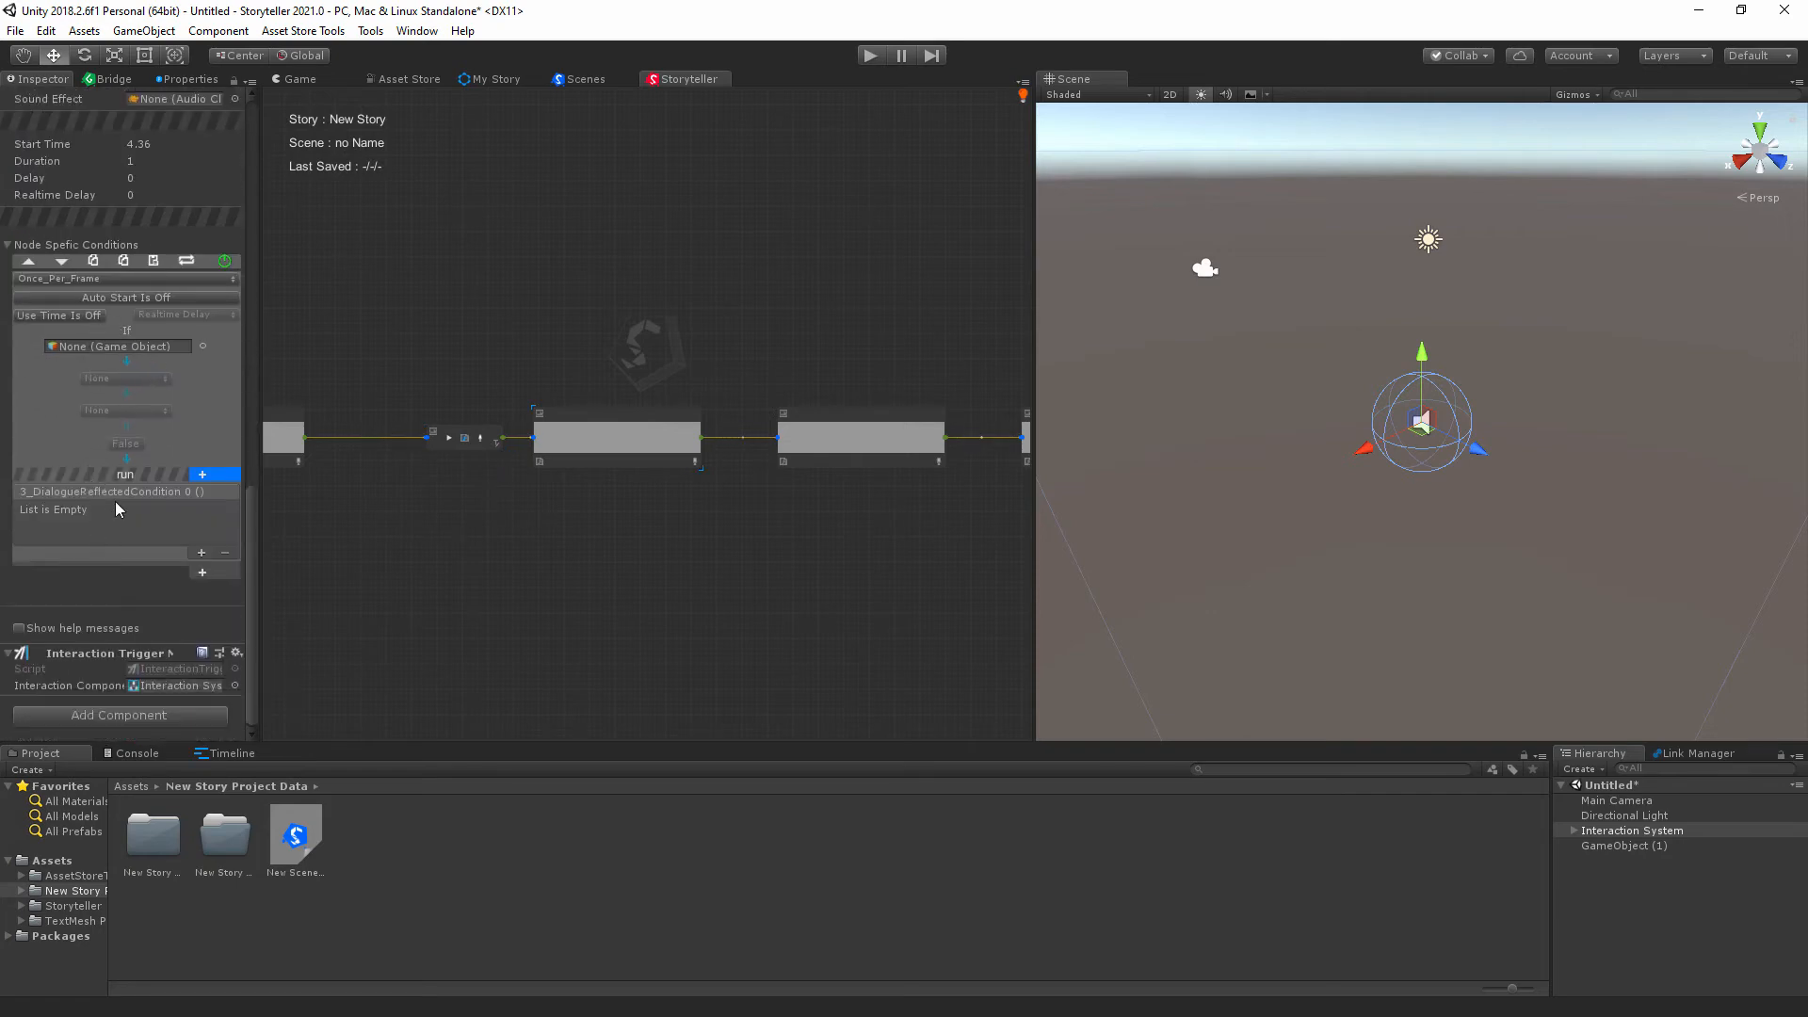
{"action": "scroll", "coordinate": [110, 493], "scroll_direction": "up", "scroll_amount": 7}
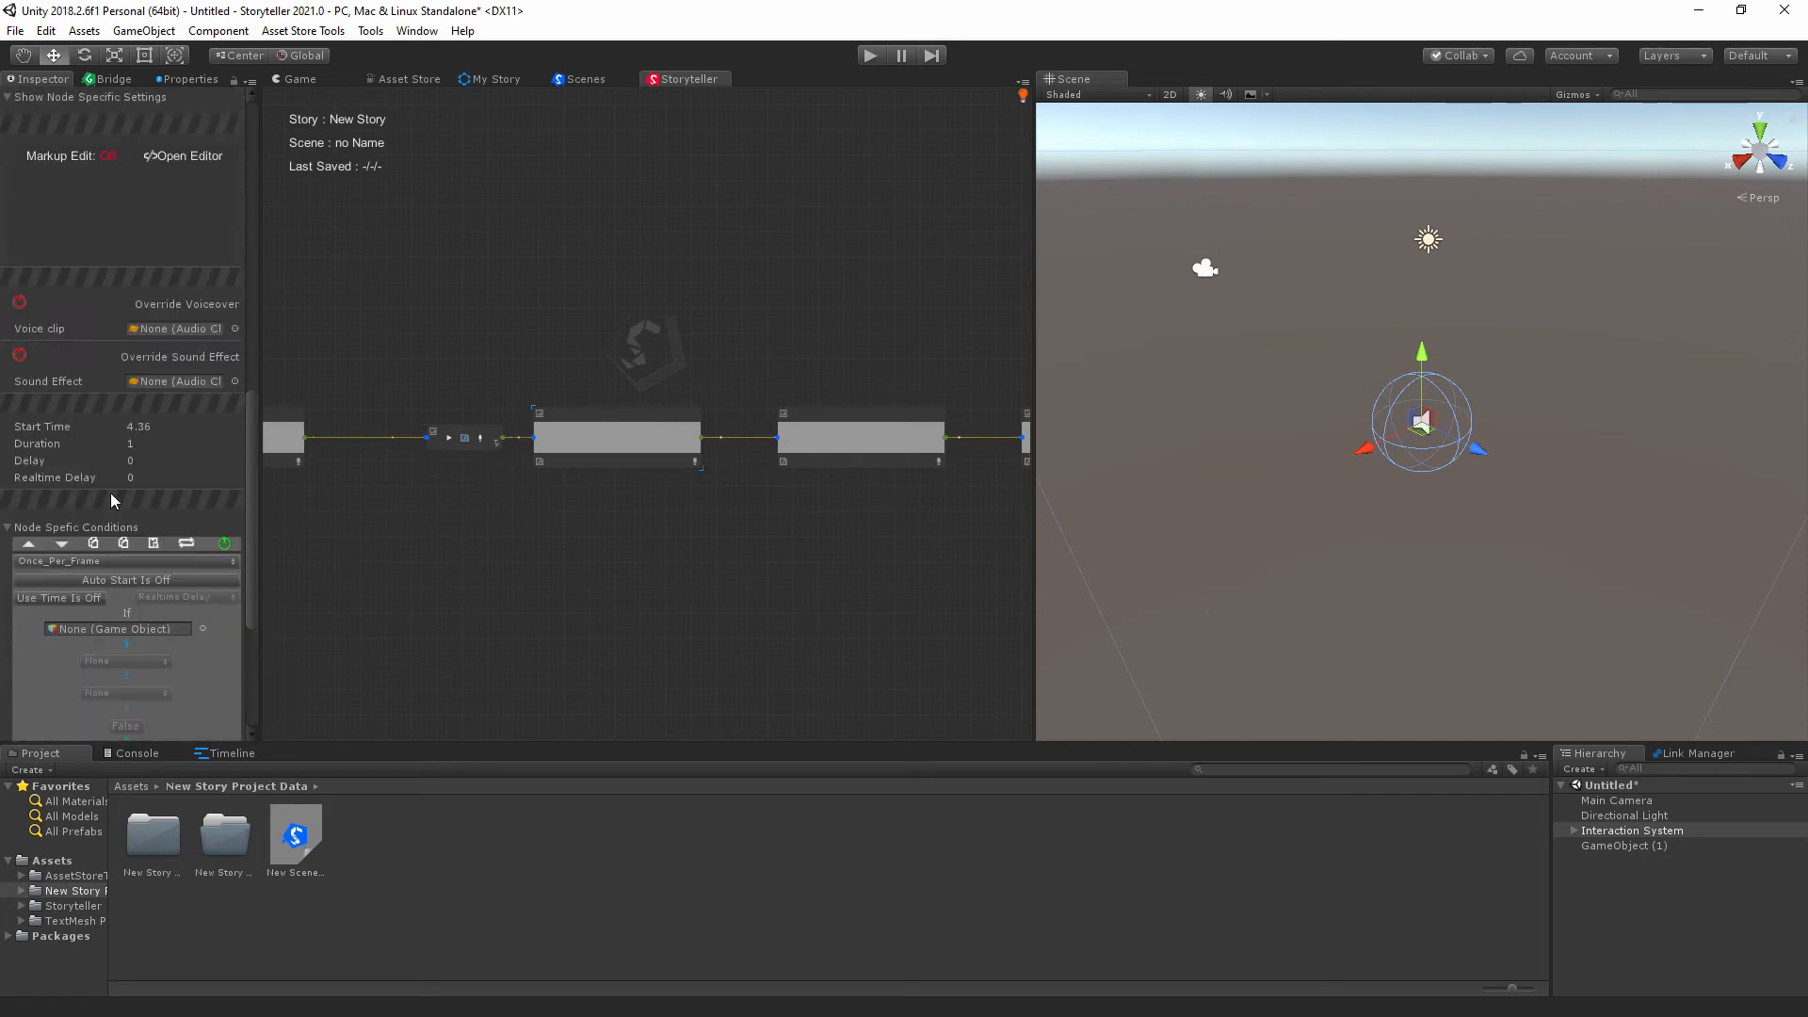
{"action": "left_click", "coordinate": [840, 415]}
{"action": "scroll", "coordinate": [123, 495], "scroll_direction": "down", "scroll_amount": 7}
{"action": "scroll", "coordinate": [123, 494], "scroll_direction": "up", "scroll_amount": 7}
{"action": "middle_click_drag", "start_coordinate": [719, 573], "coordinate": [1251, 579]}
{"action": "middle_click_drag", "start_coordinate": [750, 612], "coordinate": [635, 649]}
{"action": "scroll", "coordinate": [149, 522], "scroll_direction": "down", "scroll_amount": 7}
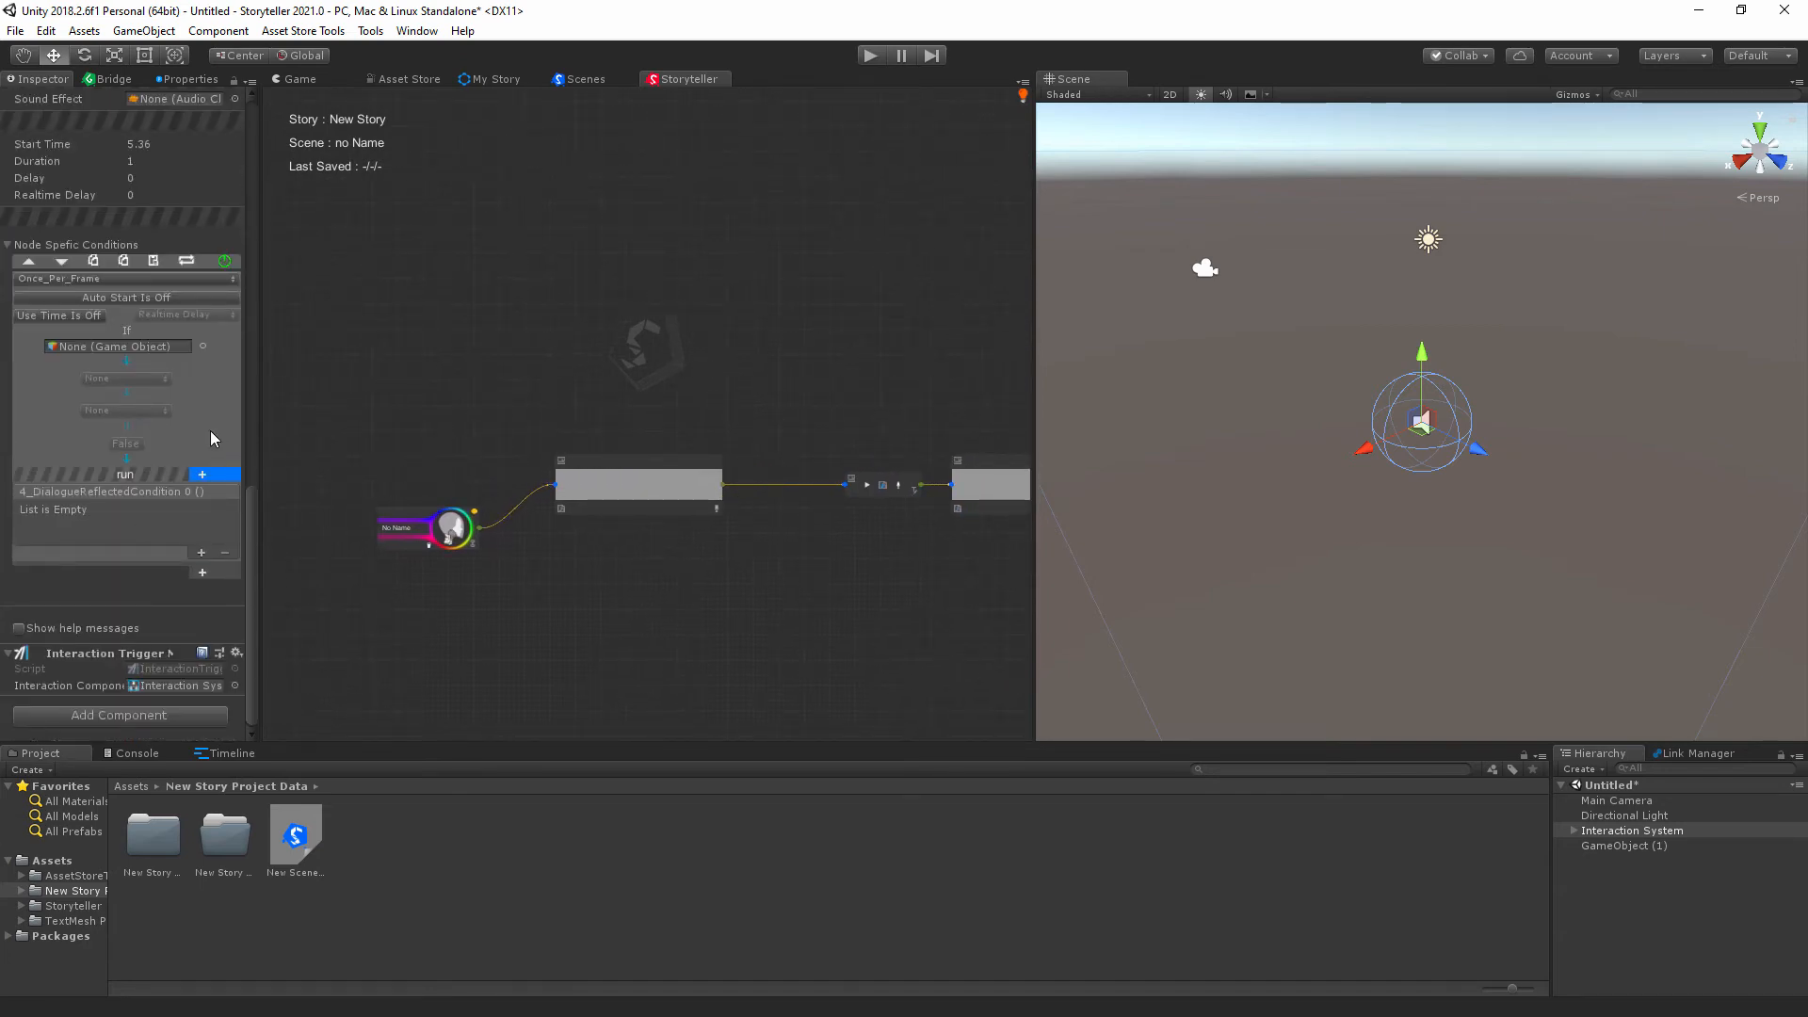
{"action": "scroll", "coordinate": [165, 471], "scroll_direction": "up", "scroll_amount": 7}
{"action": "middle_click_drag", "start_coordinate": [798, 532], "coordinate": [744, 577]}
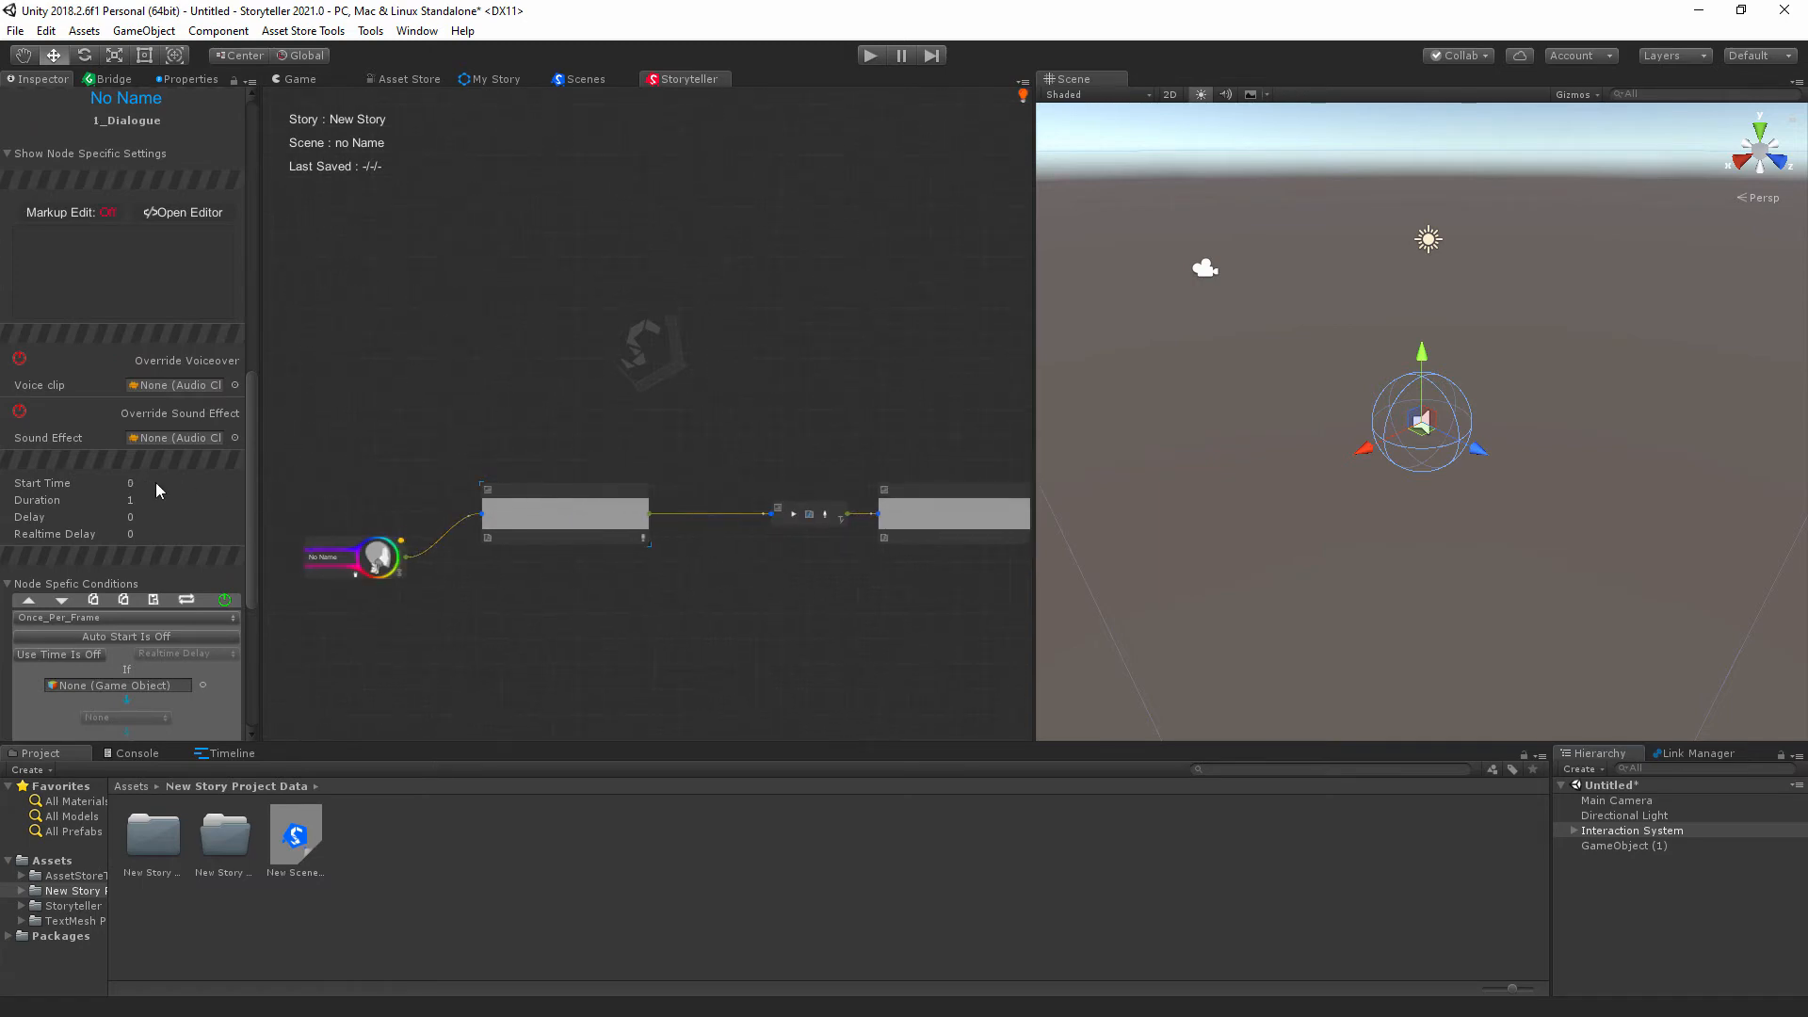
In the Interaction component's General Conditions, add an event entry, a second condition below, and two more If statements to the first condition.
{"action": "scroll", "coordinate": [152, 483], "scroll_direction": "up", "scroll_amount": 8}
{"action": "scroll", "coordinate": [150, 471], "scroll_direction": "down", "scroll_amount": 15}
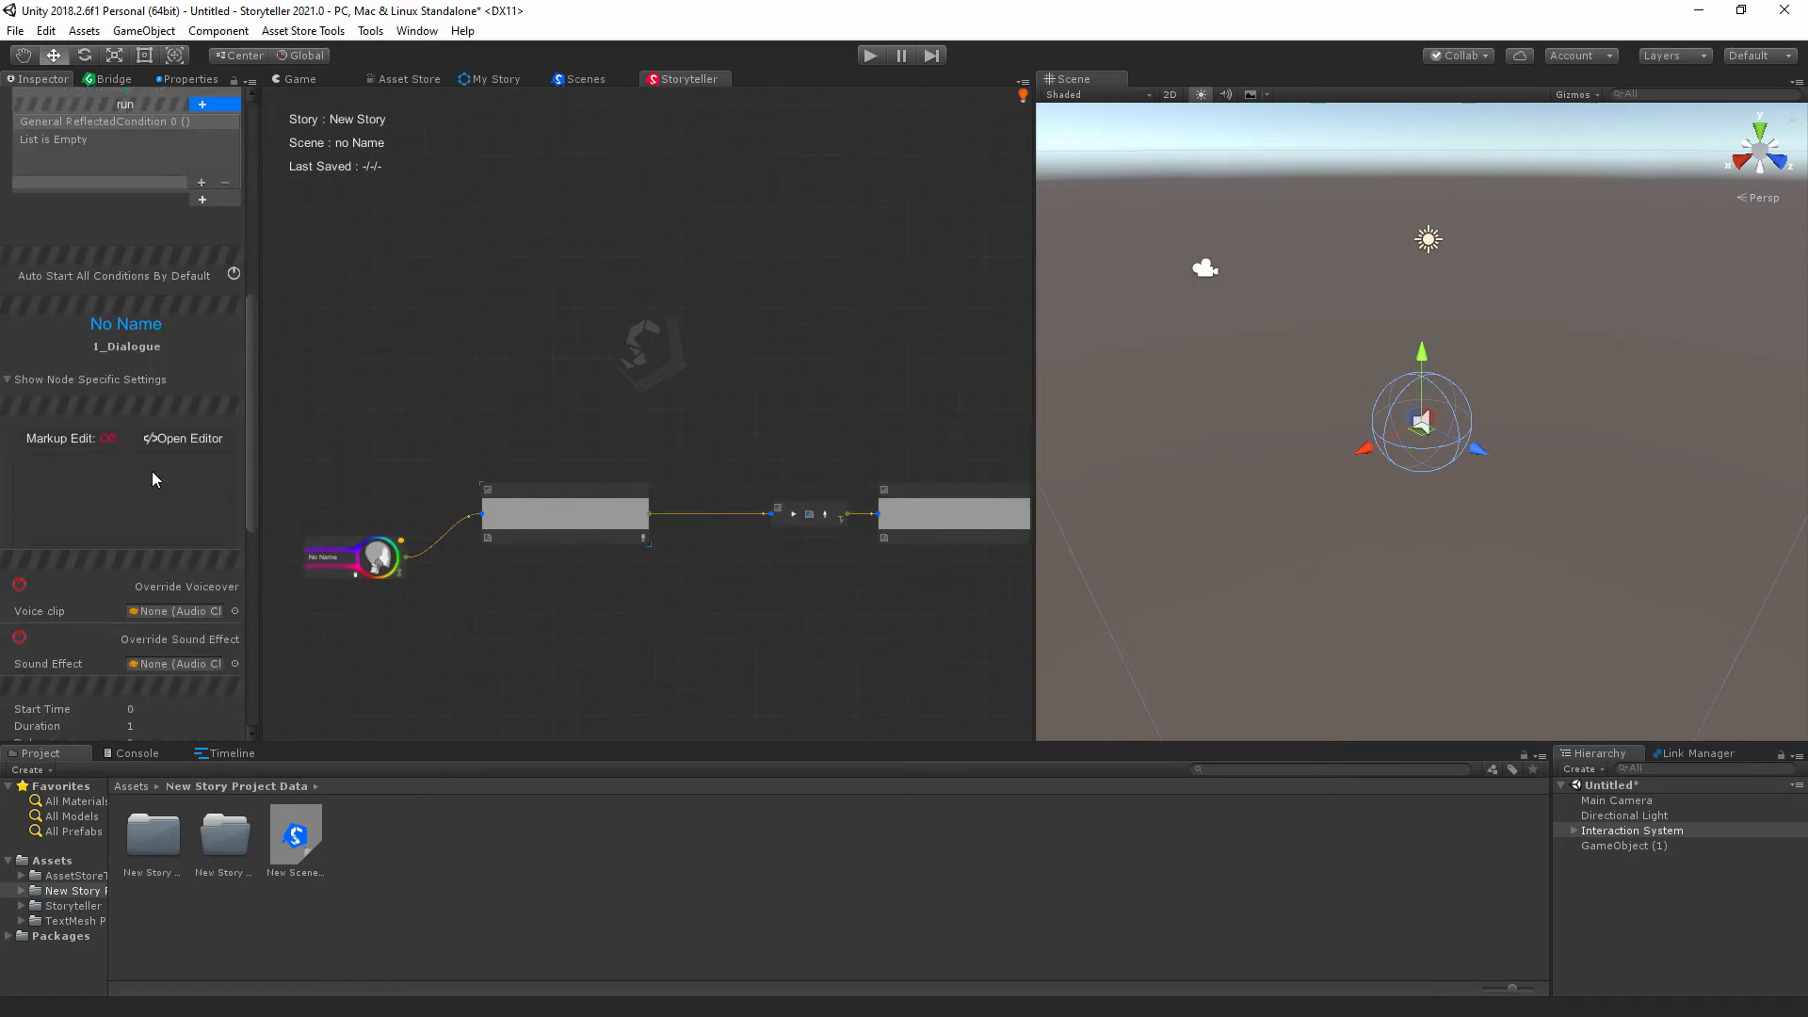
{"action": "scroll", "coordinate": [147, 476], "scroll_direction": "up", "scroll_amount": 12}
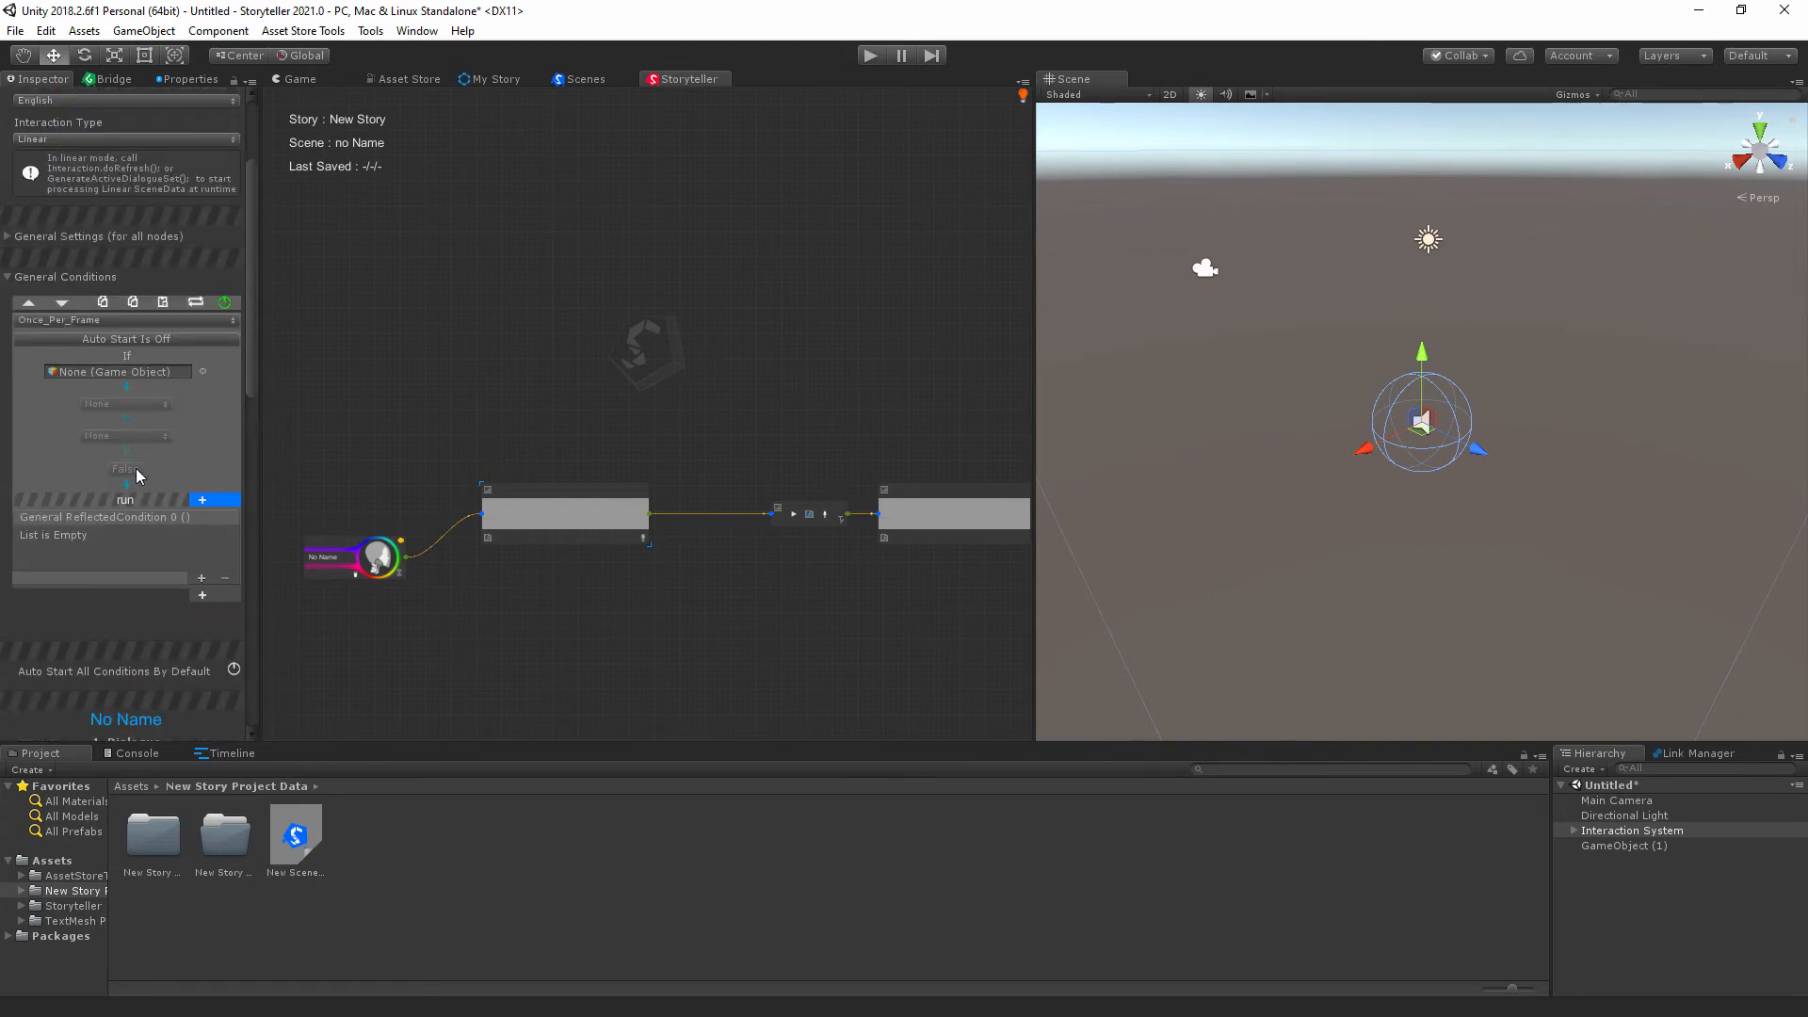
{"action": "left_click", "coordinate": [200, 578]}
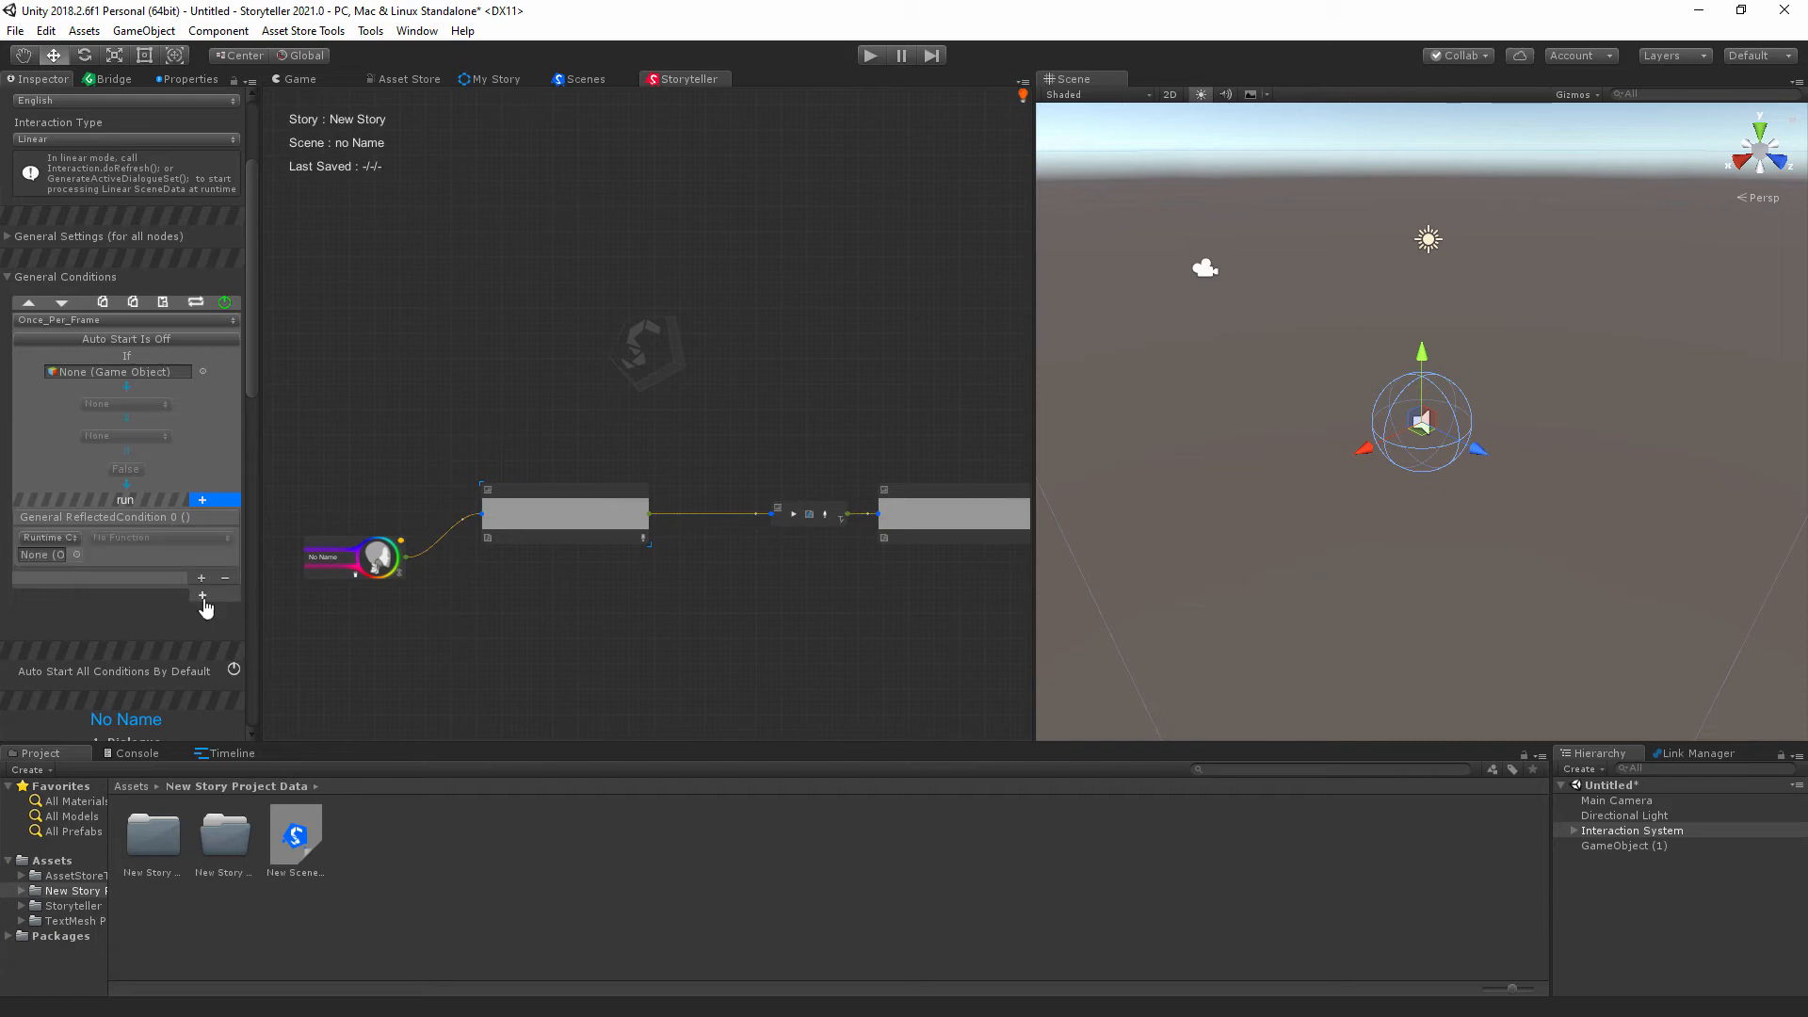
{"action": "left_click", "coordinate": [202, 596]}
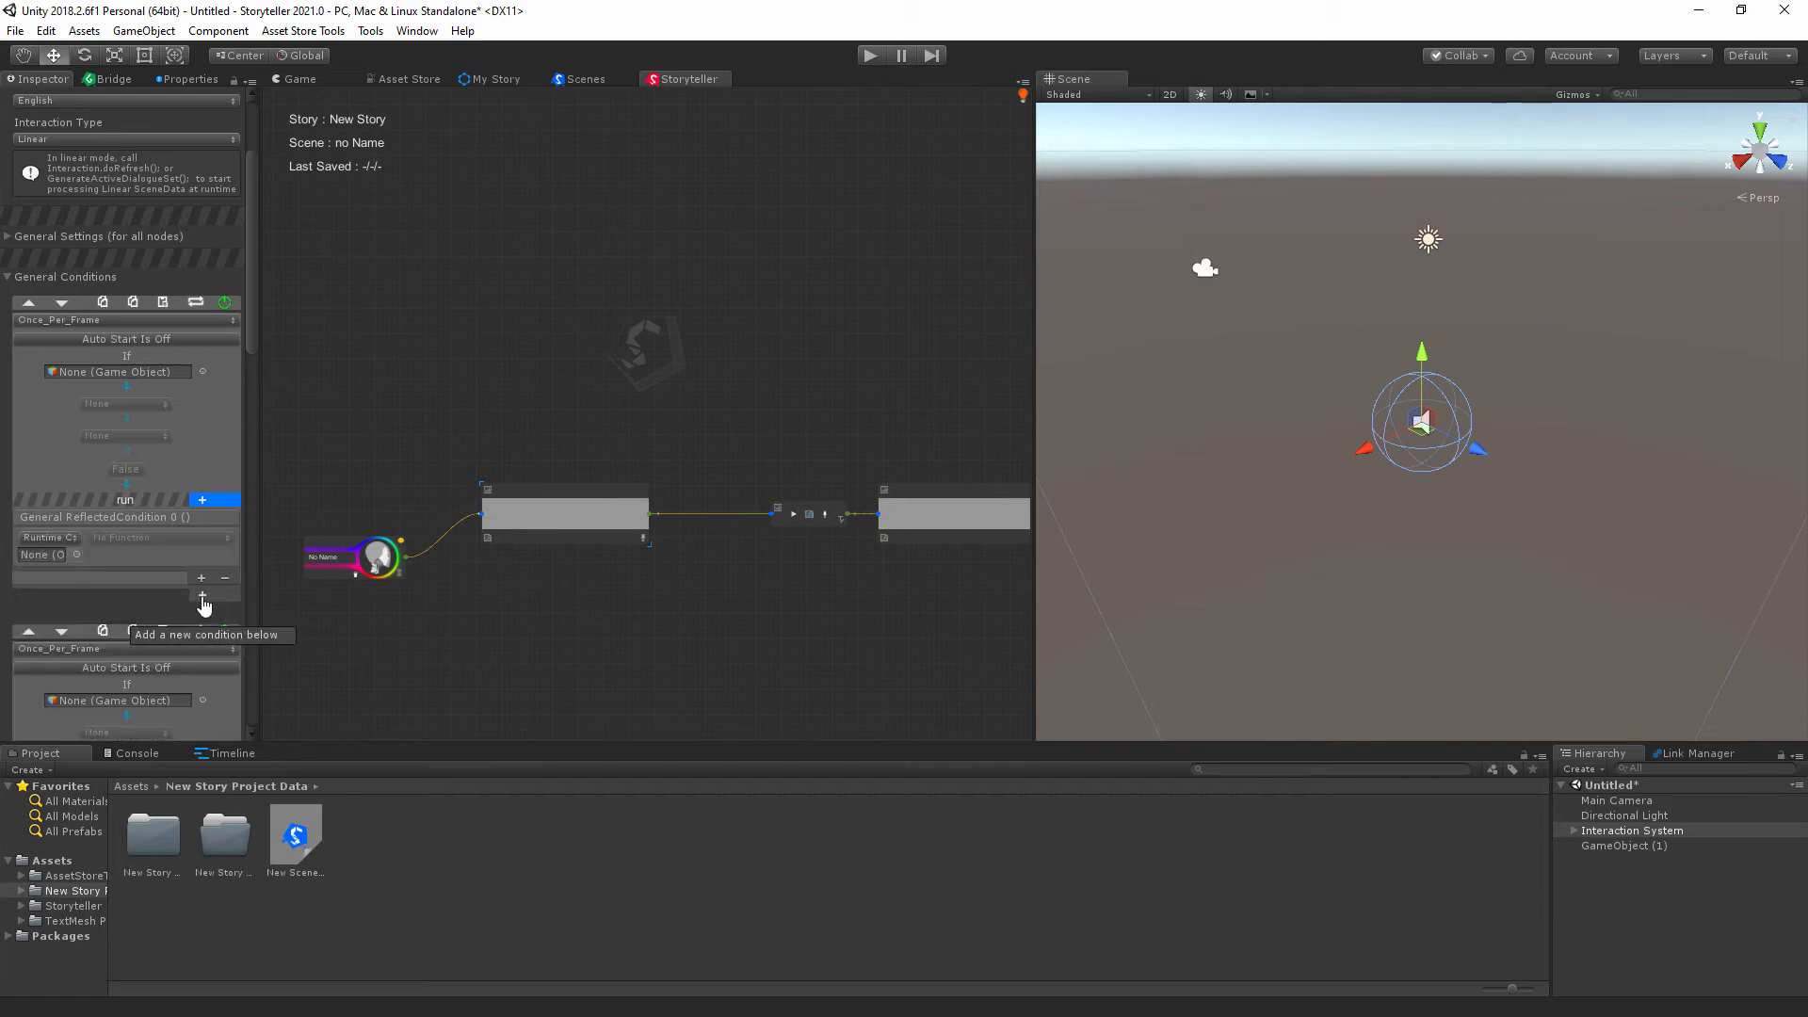
{"action": "left_click", "coordinate": [202, 500]}
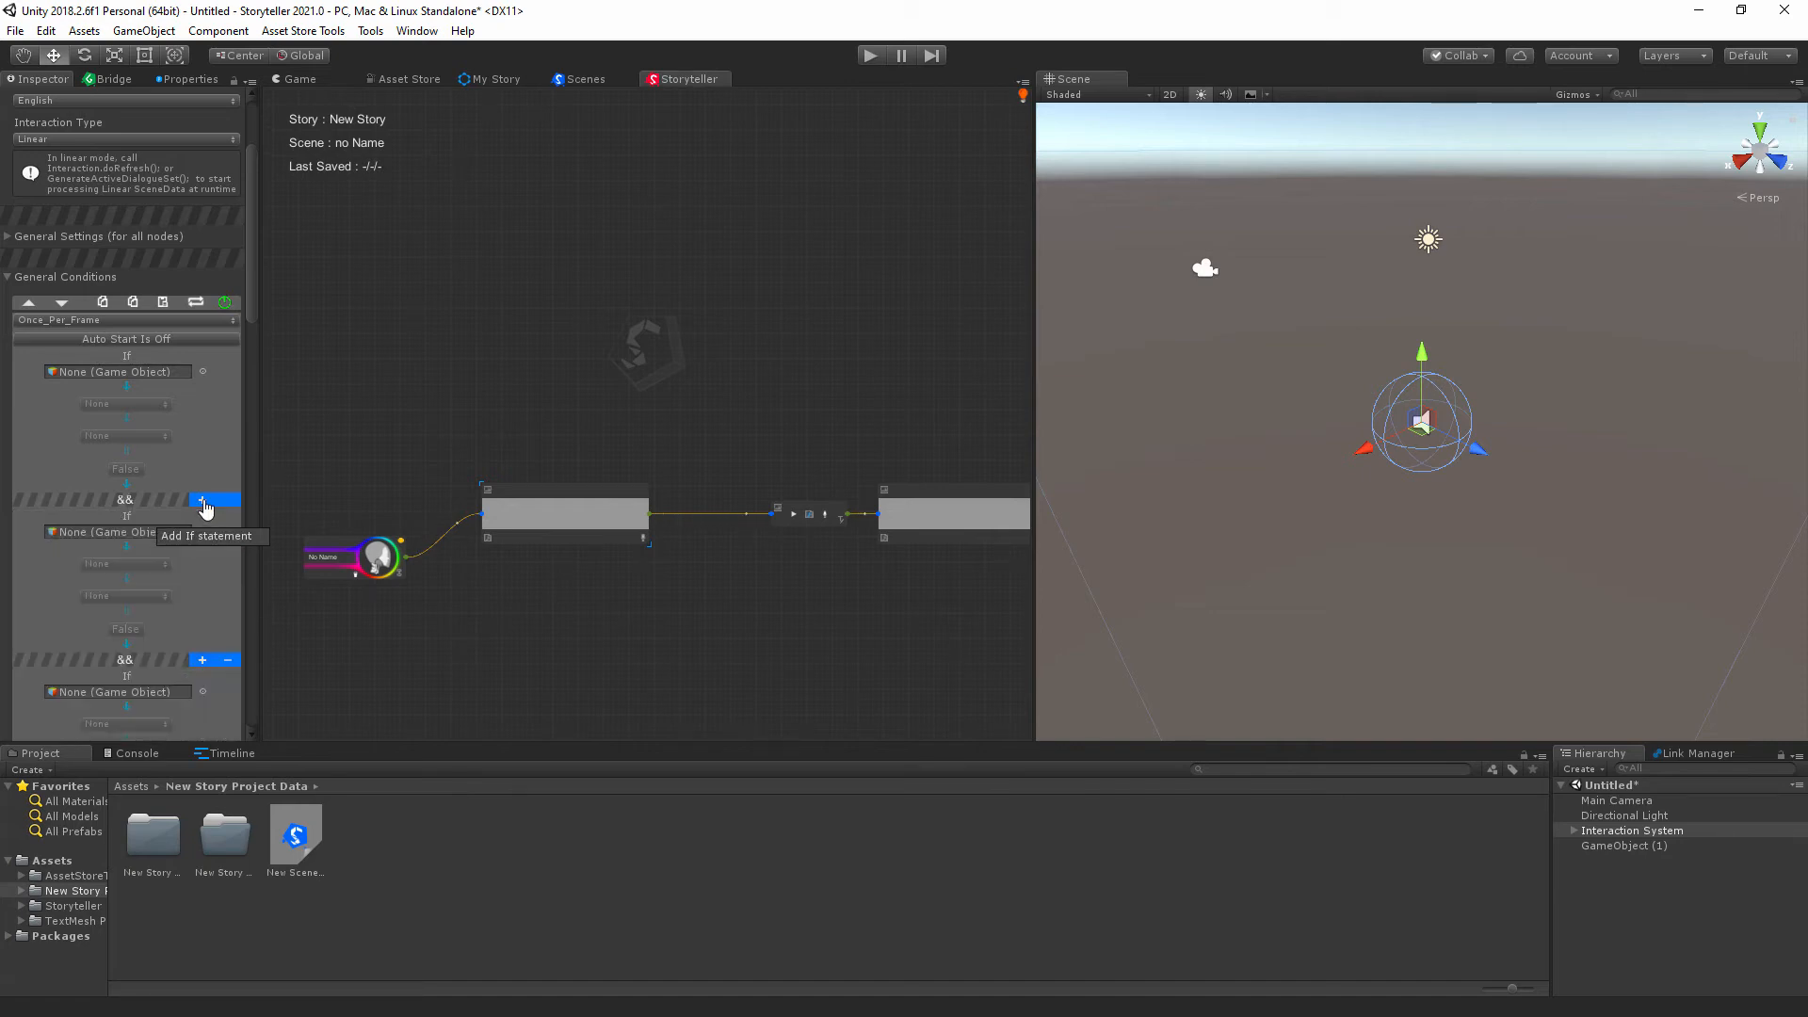
{"action": "left_click", "coordinate": [201, 500]}
{"action": "scroll", "coordinate": [162, 415], "scroll_direction": "down", "scroll_amount": 2}
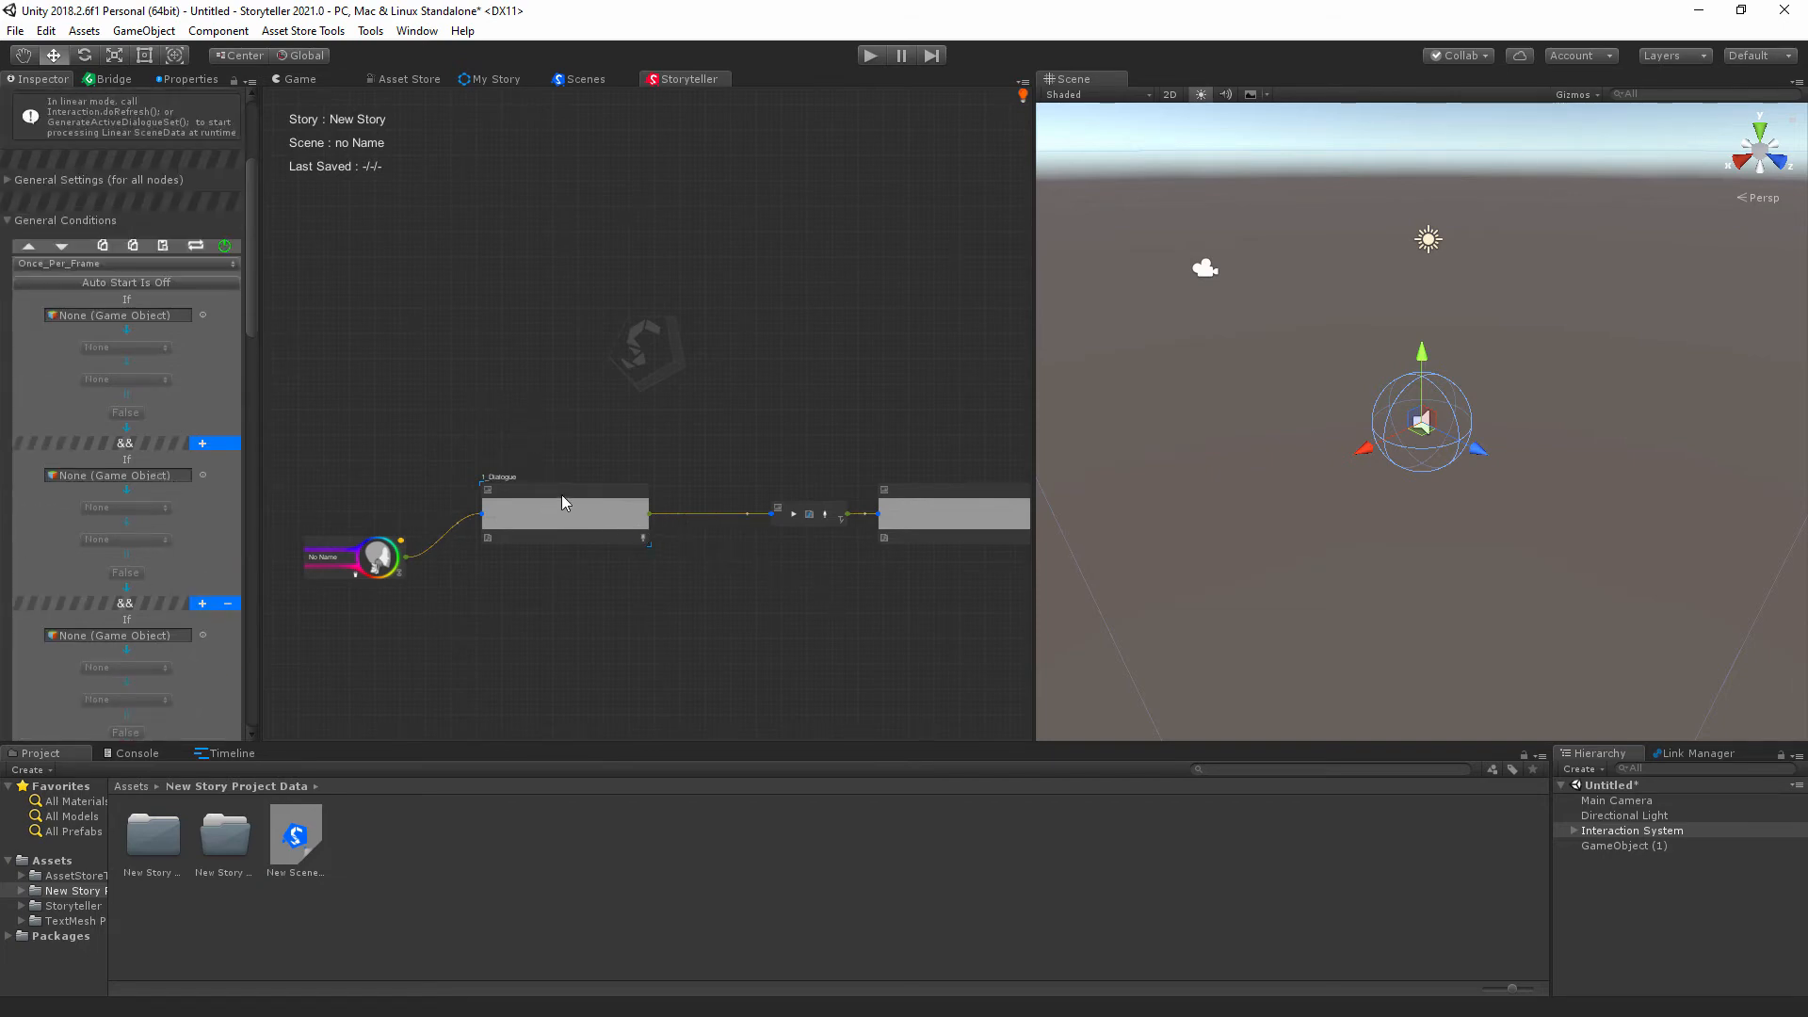
Move the first dialogue node slightly up and the No Name character node lower on the story canvas.
{"action": "mouse_move", "coordinate": [562, 497]}
{"action": "left_mouse_down"}
{"action": "mouse_move", "coordinate": [552, 561]}
{"action": "mouse_move", "coordinate": [521, 373]}
{"action": "mouse_move", "coordinate": [544, 500]}
{"action": "left_mouse_up"}
{"action": "left_click_drag", "start_coordinate": [324, 569], "coordinate": [312, 607]}
{"action": "left_click_drag", "start_coordinate": [512, 513], "coordinate": [516, 465]}
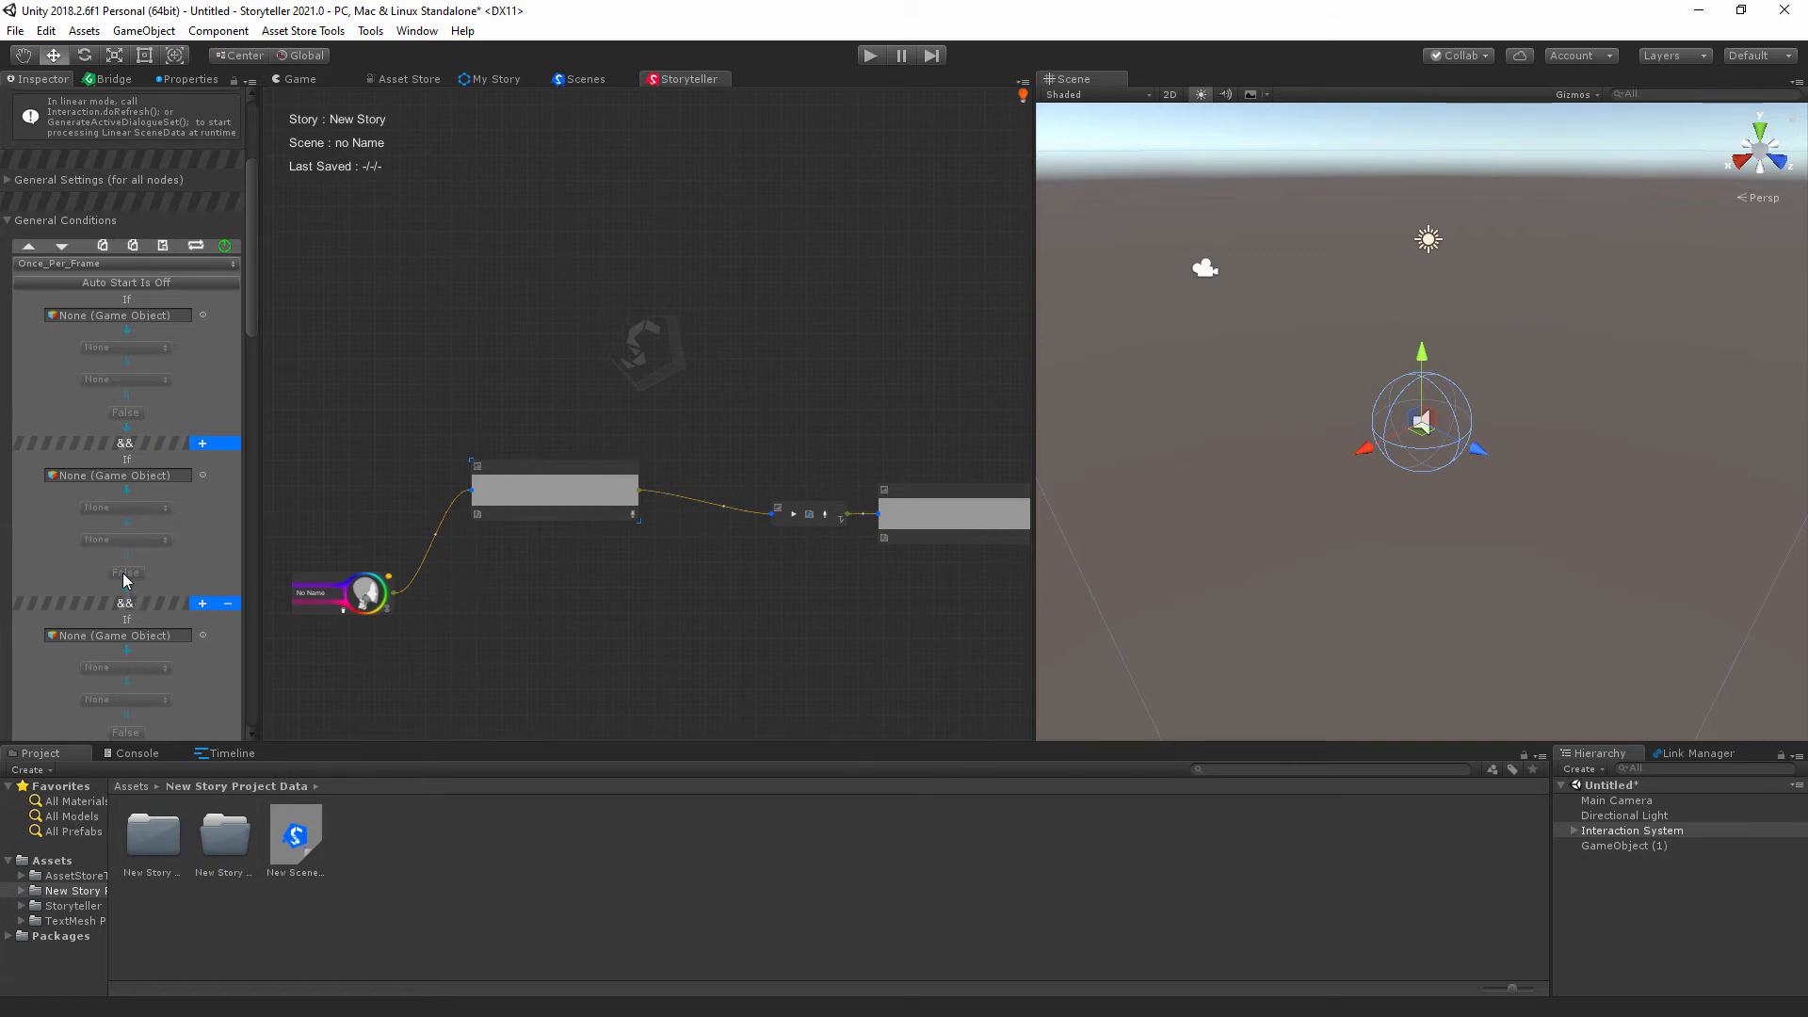
Move the first dialogue node closer to the small node after it, nudge that node slightly upward, and review the rest of the chain.
{"action": "scroll", "coordinate": [123, 573], "scroll_direction": "down", "scroll_amount": 3}
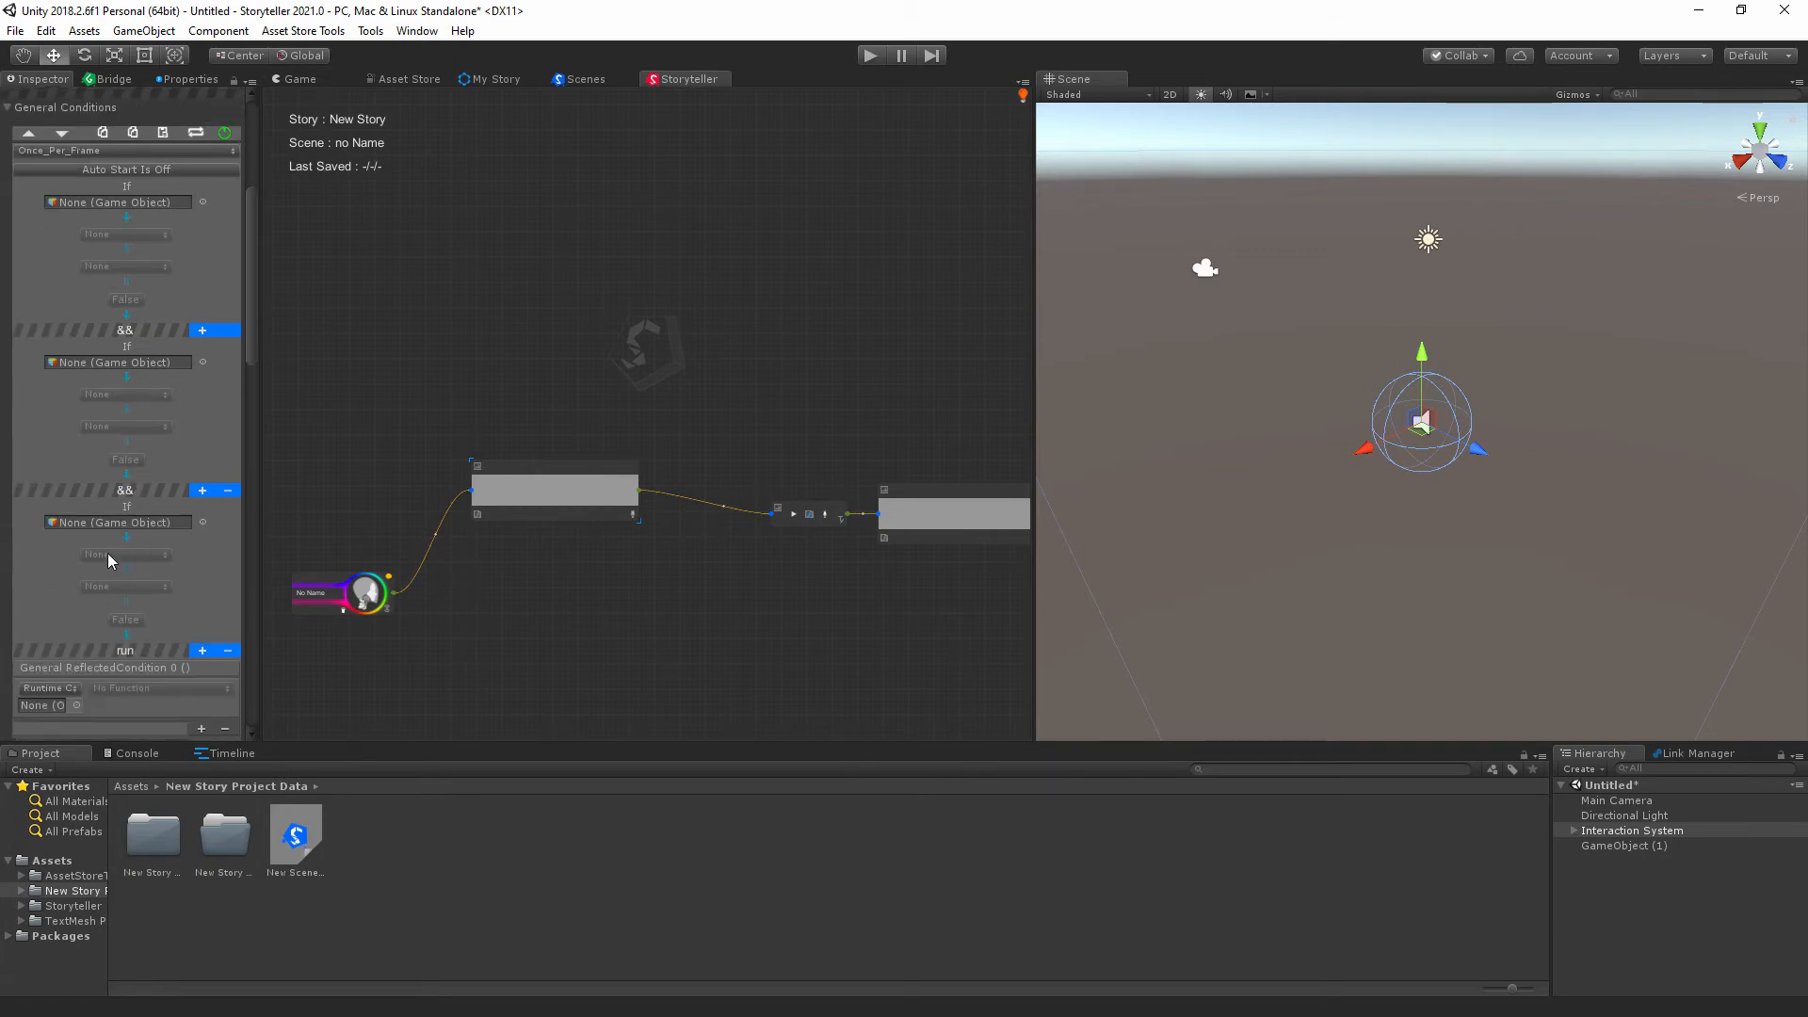
{"action": "scroll", "coordinate": [109, 581], "scroll_direction": "down", "scroll_amount": 2}
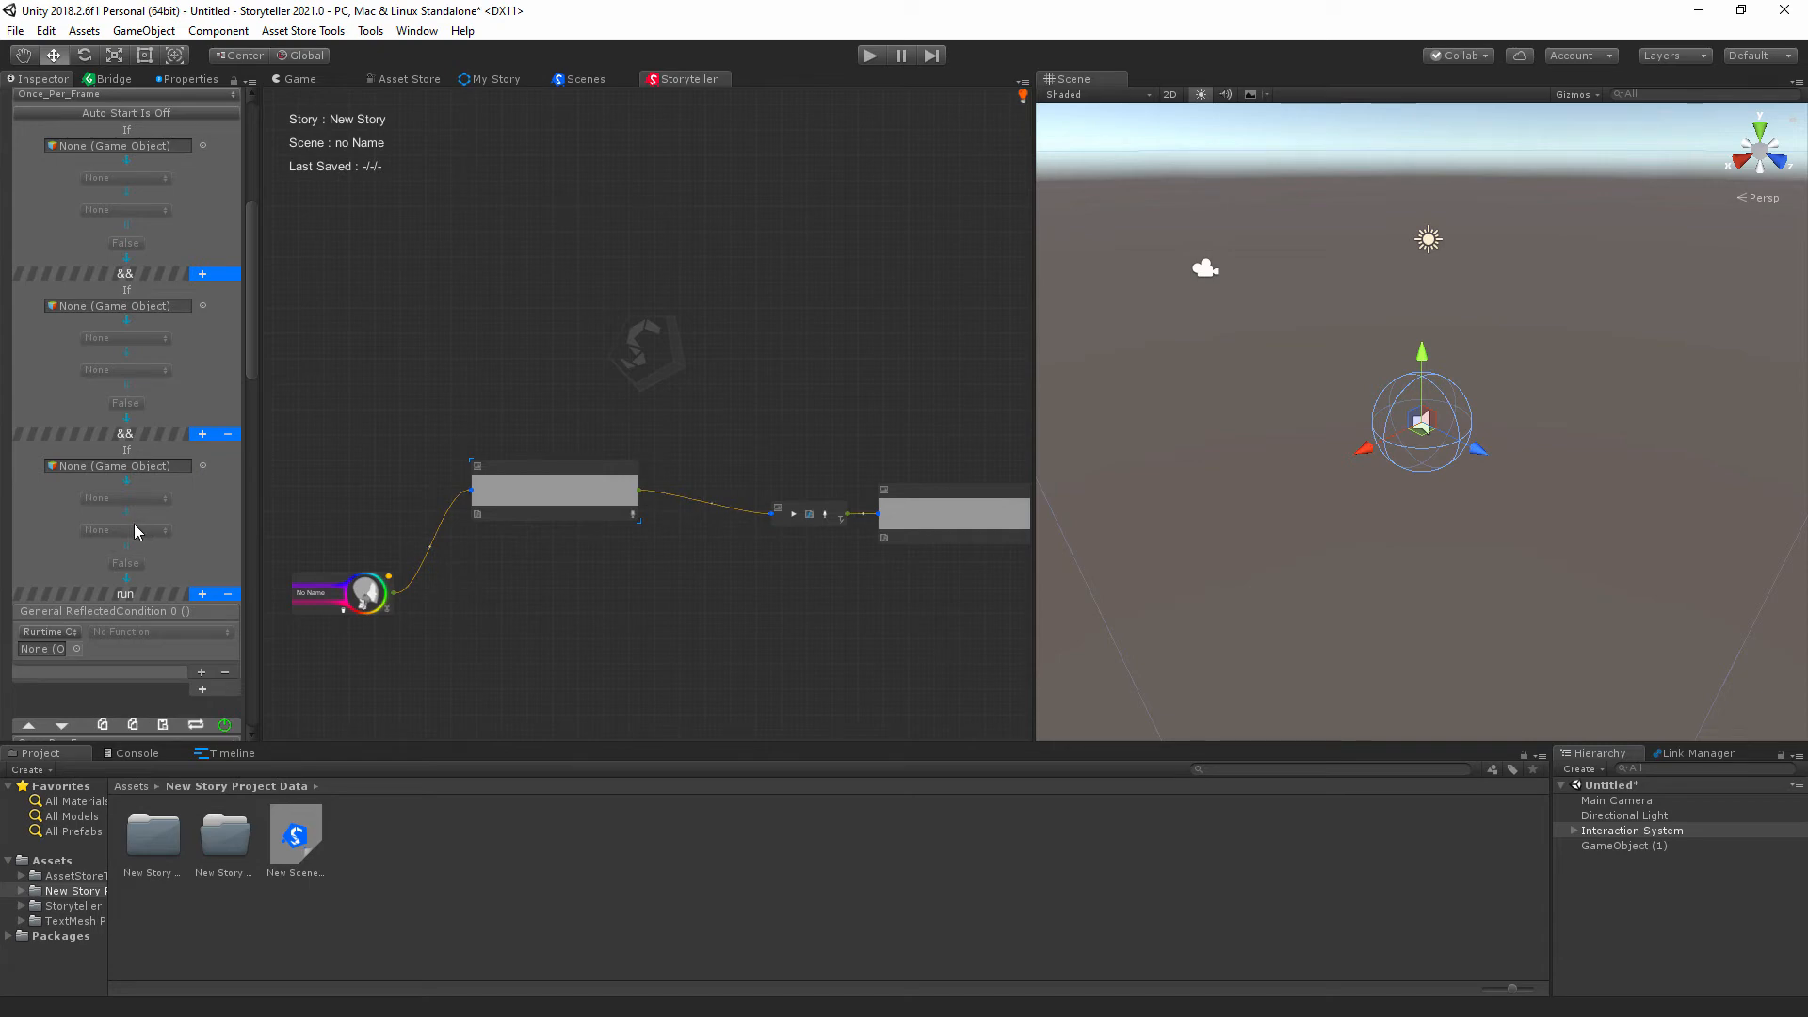
{"action": "scroll", "coordinate": [145, 512], "scroll_direction": "down", "scroll_amount": 3}
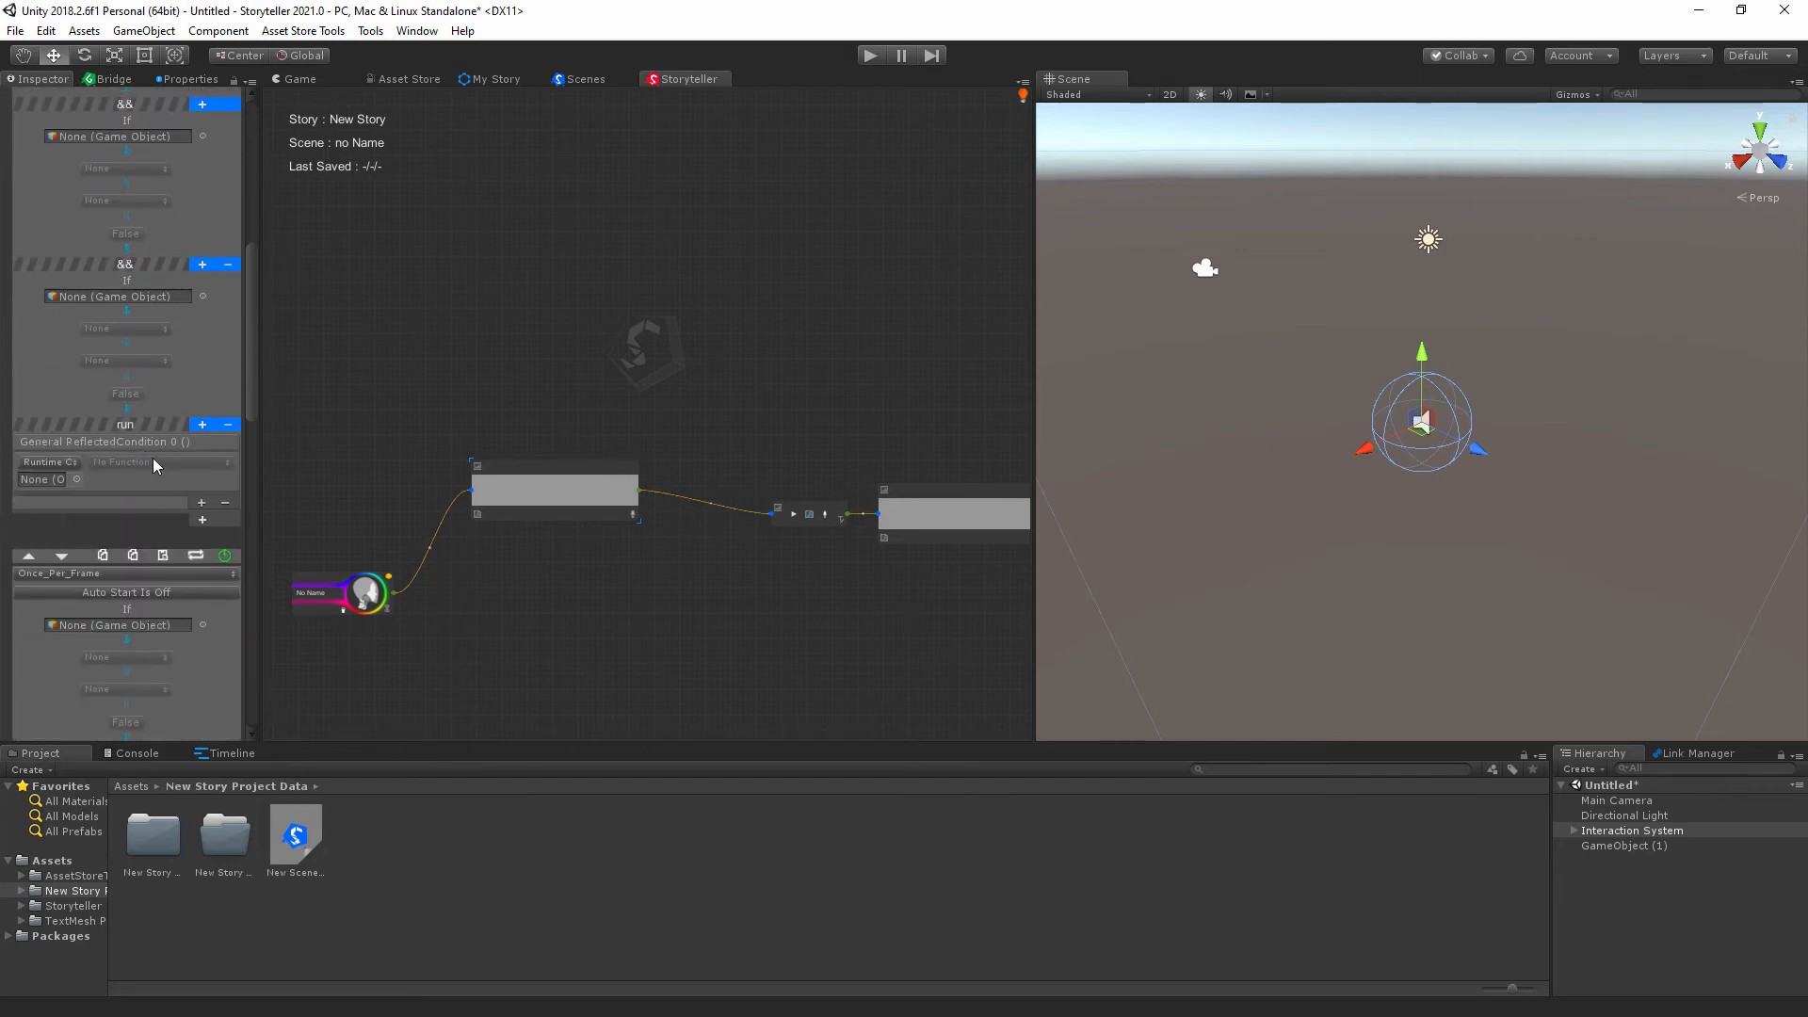
{"action": "scroll", "coordinate": [153, 457], "scroll_direction": "down", "scroll_amount": 2}
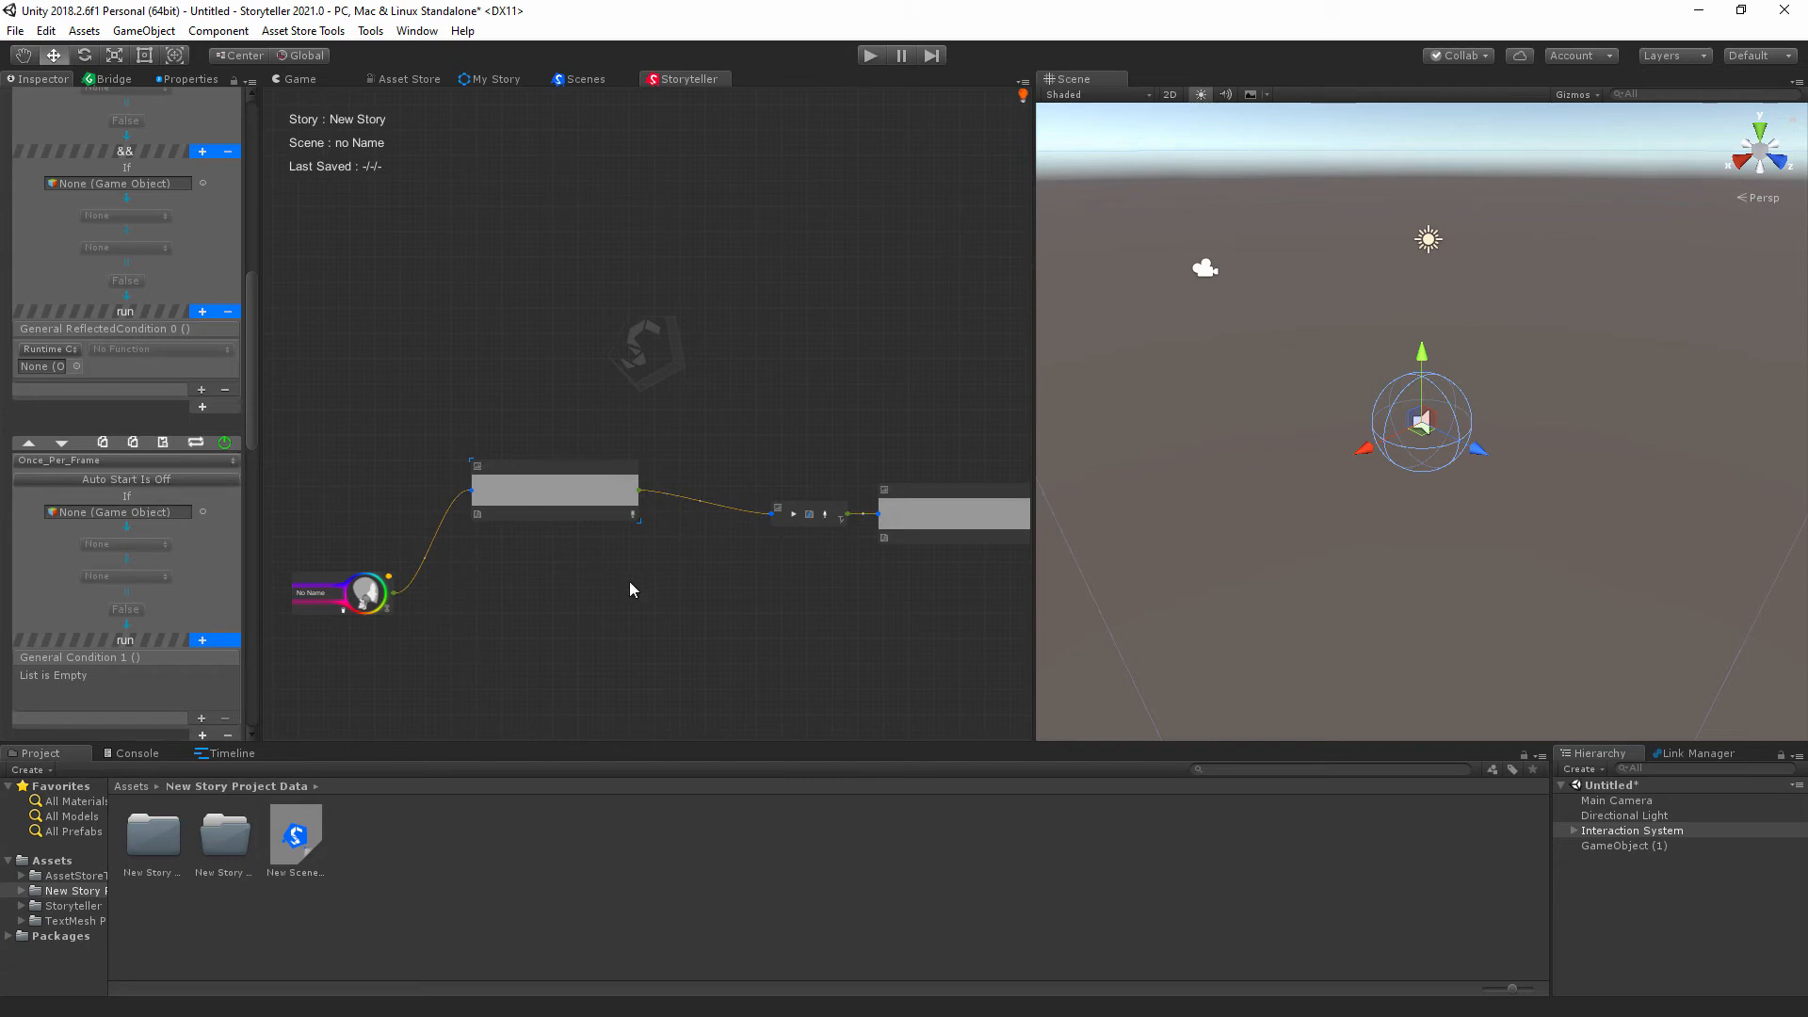
{"action": "left_click_drag", "start_coordinate": [579, 470], "coordinate": [663, 439]}
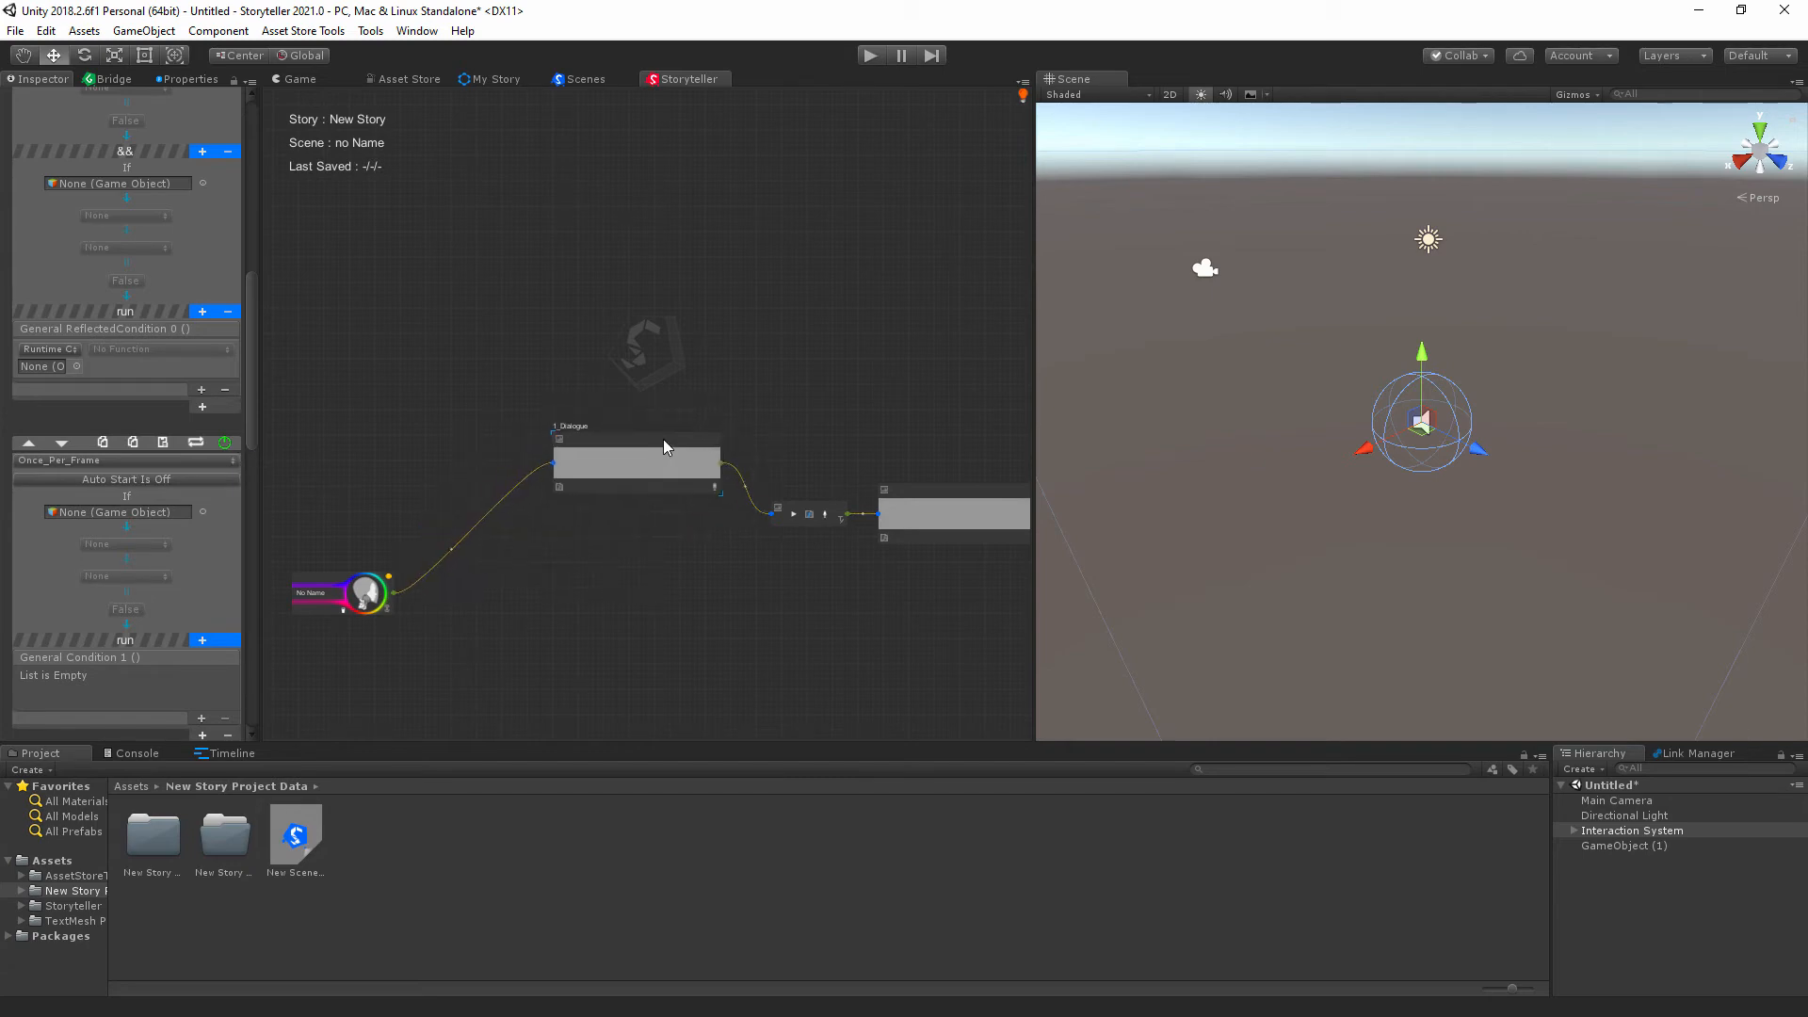
{"action": "mouse_move", "coordinate": [813, 507]}
{"action": "left_mouse_down"}
{"action": "mouse_move", "coordinate": [792, 473]}
{"action": "mouse_move", "coordinate": [811, 504]}
{"action": "mouse_move", "coordinate": [800, 490]}
{"action": "left_mouse_up"}
{"action": "middle_click_drag", "start_coordinate": [767, 437], "coordinate": [282, 505]}
{"action": "middle_click_drag", "start_coordinate": [815, 505], "coordinate": [284, 508]}
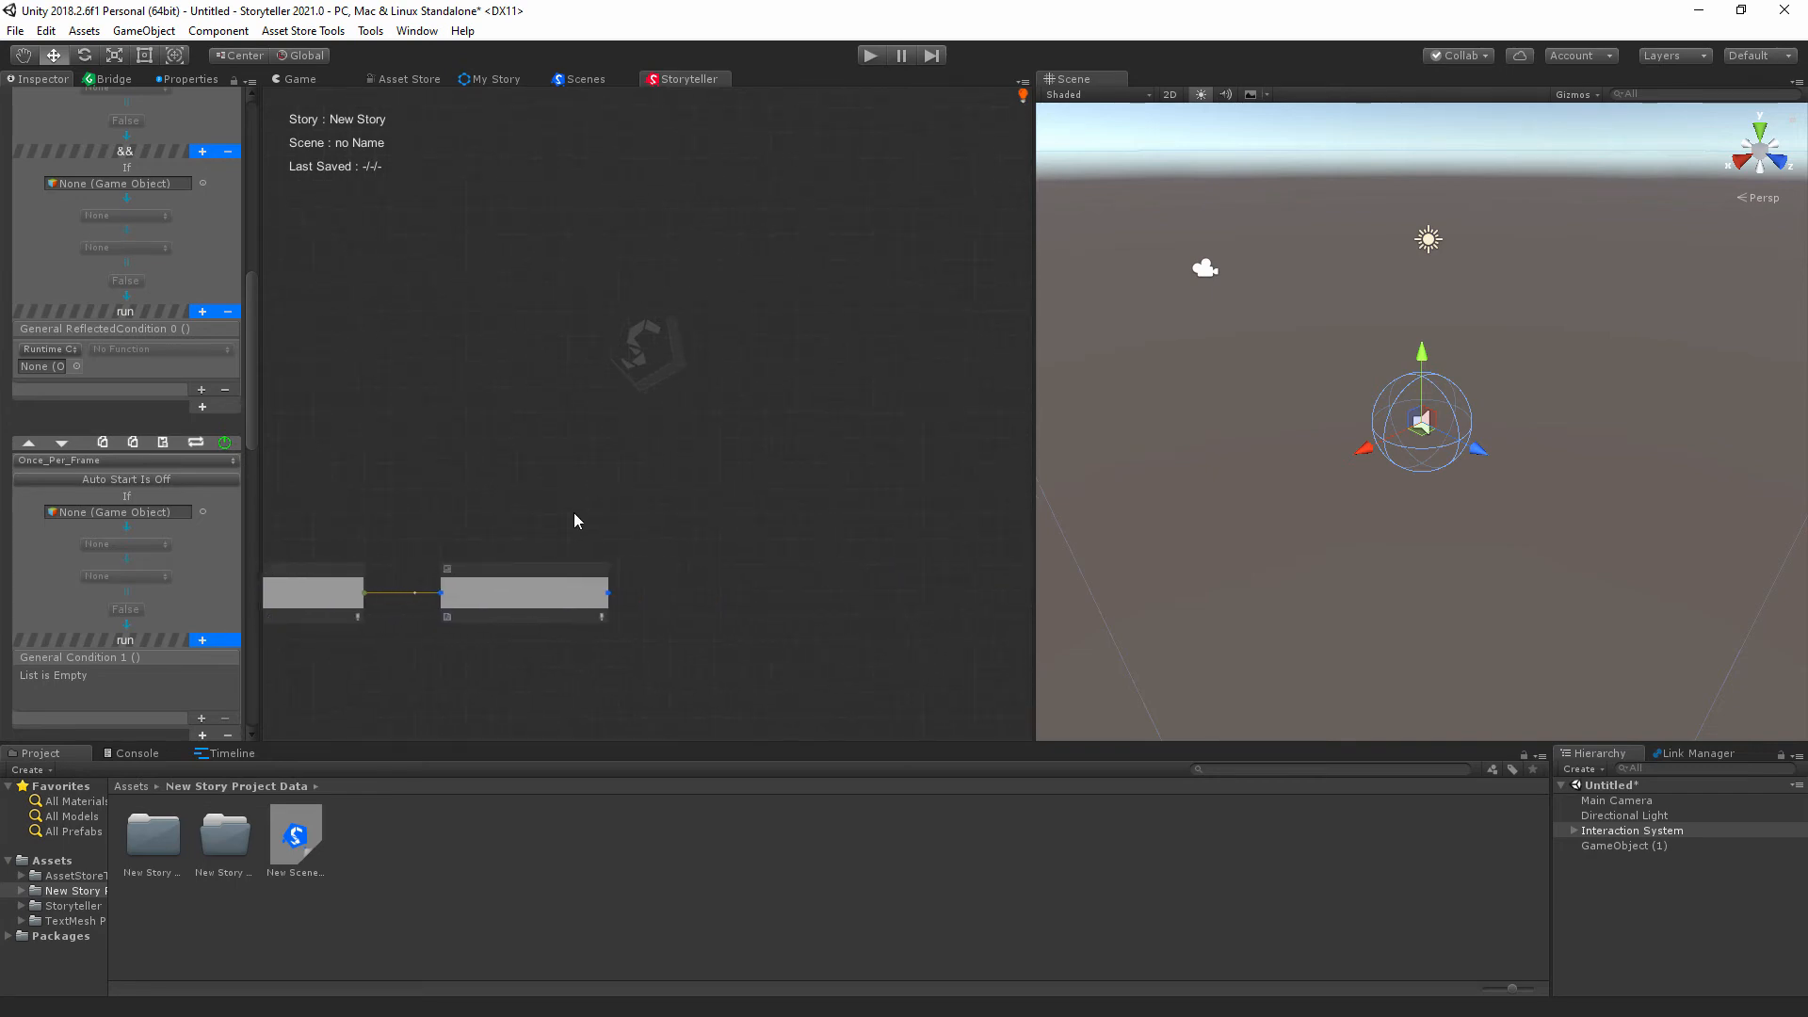
{"action": "middle_click_drag", "start_coordinate": [593, 496], "coordinate": [860, 518]}
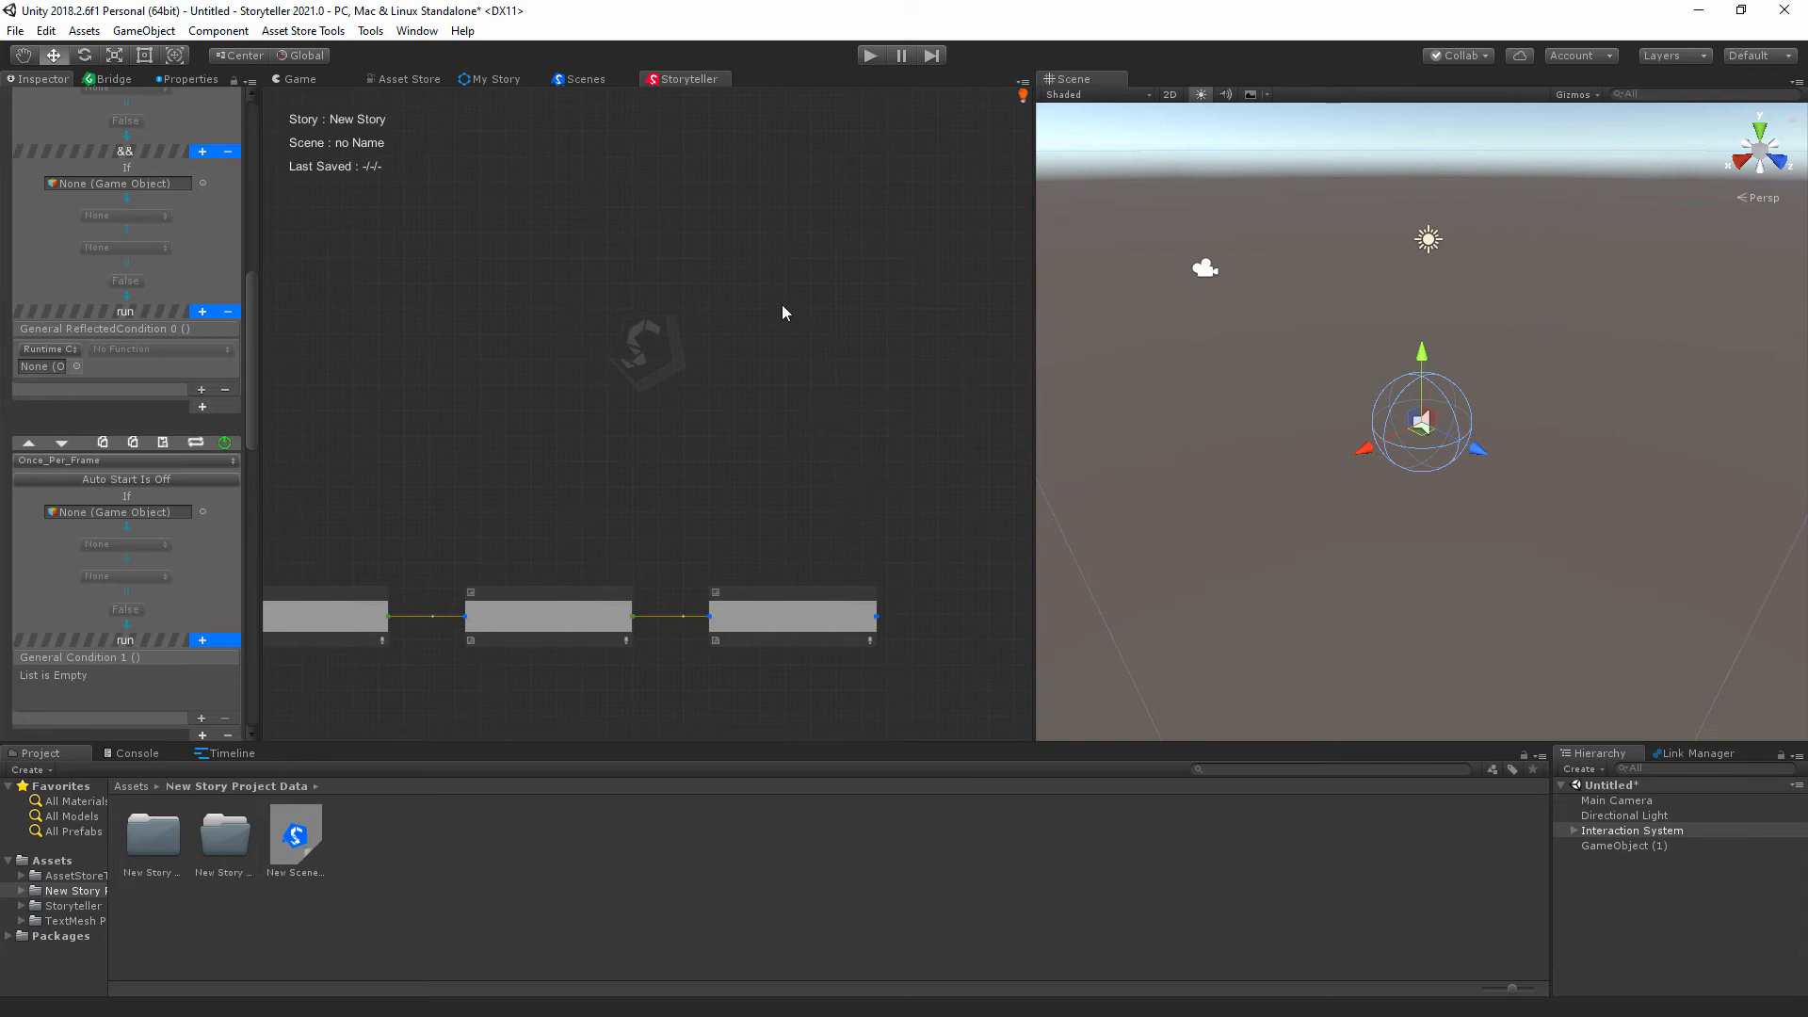
{"action": "middle_click_drag", "start_coordinate": [587, 544], "coordinate": [630, 438]}
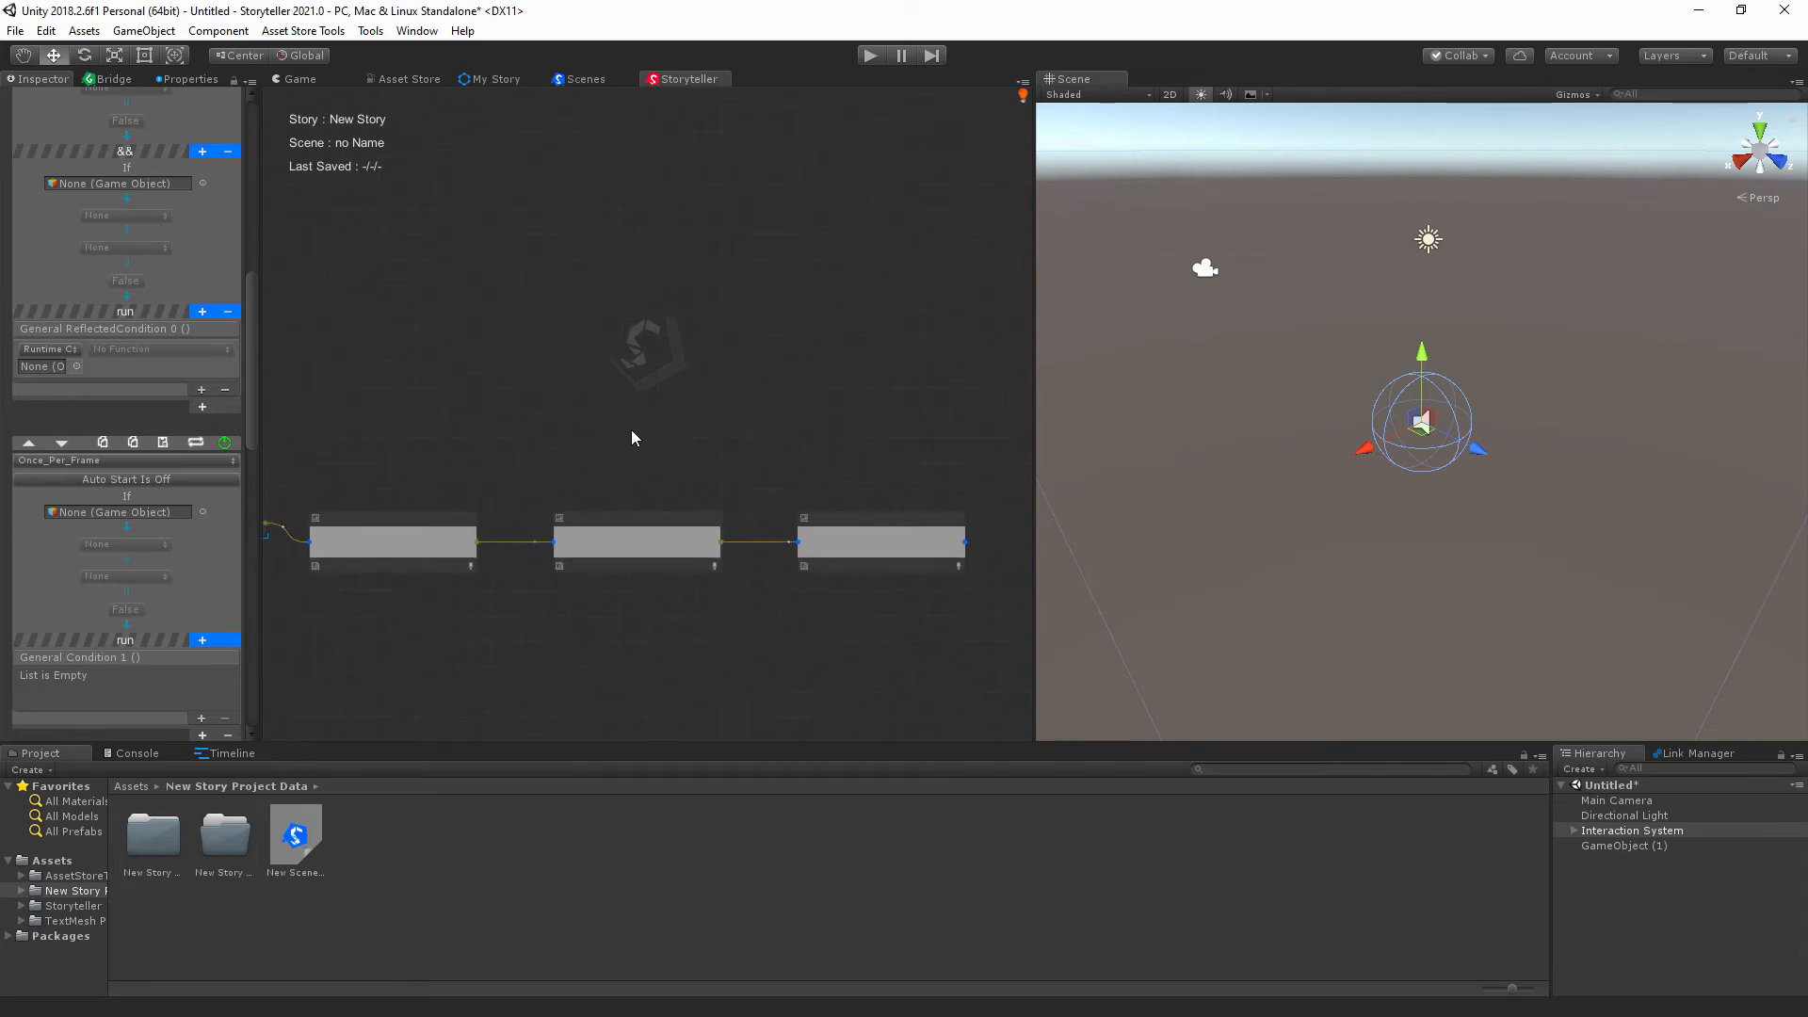
Create a second scene in New Story, open it for editing, and widen the empty Storyteller canvas.
{"action": "left_click", "coordinate": [580, 81]}
{"action": "left_click", "coordinate": [347, 217]}
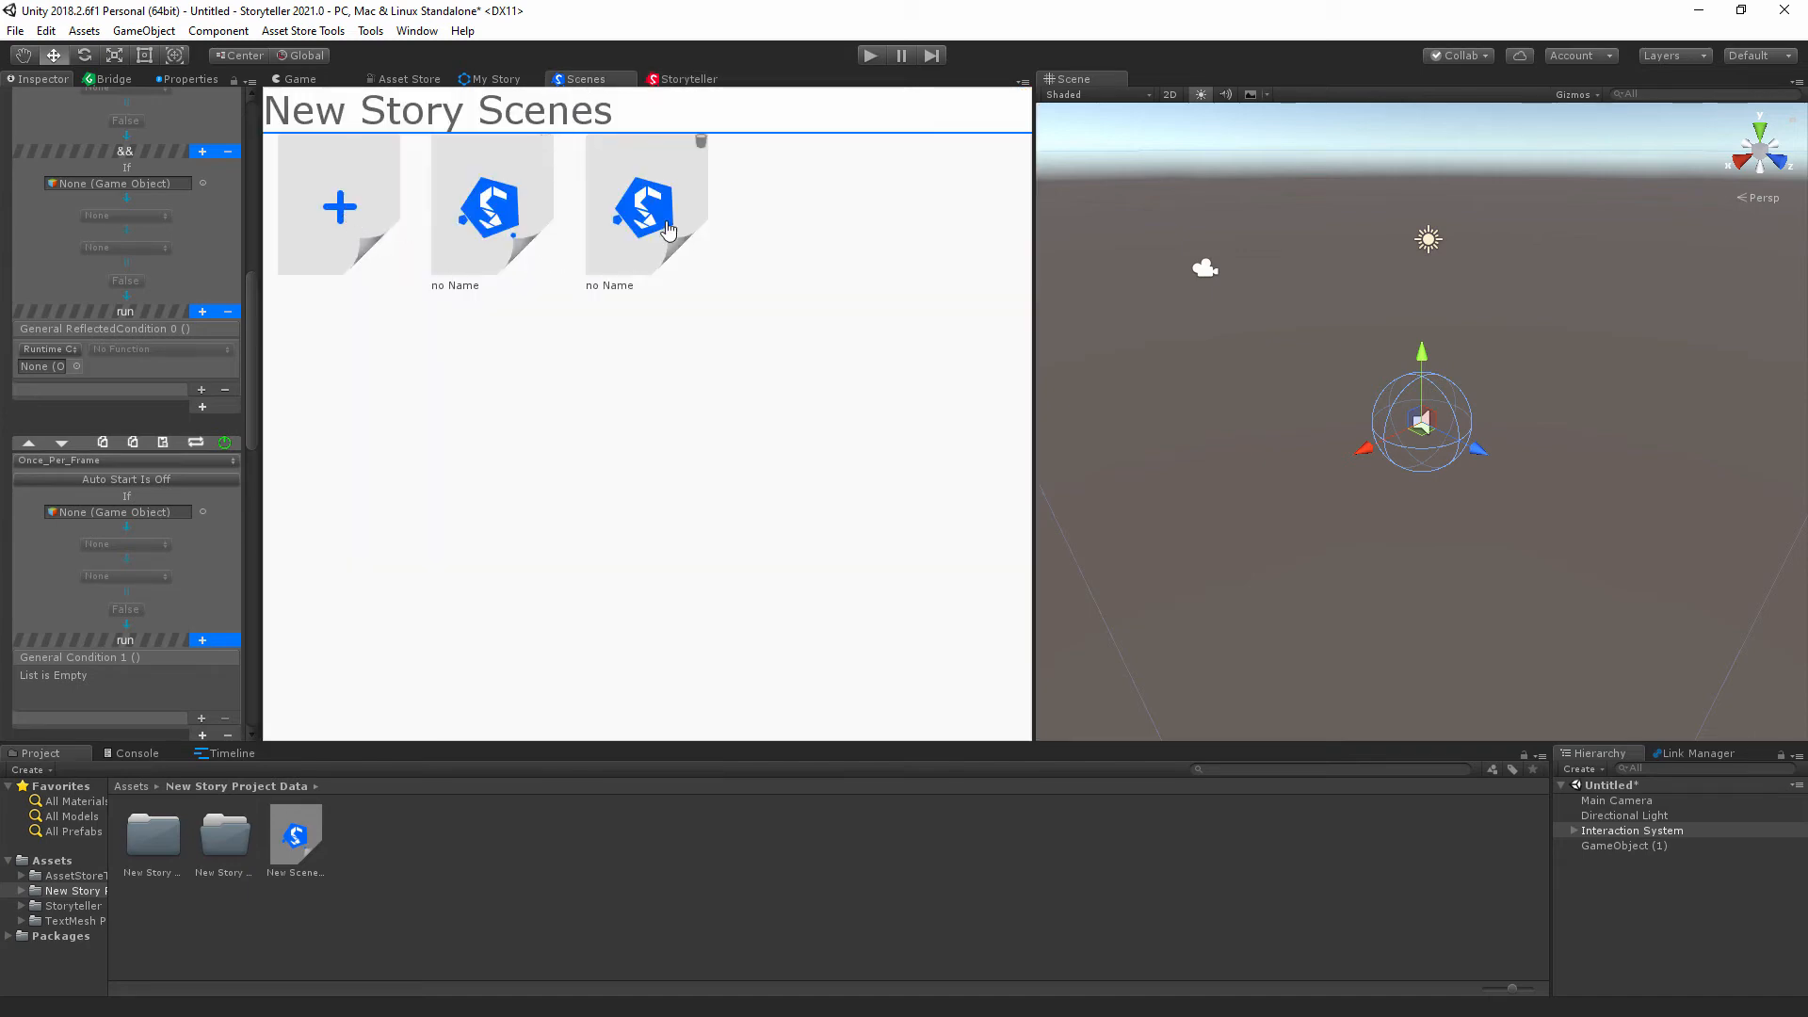
{"action": "left_click", "coordinate": [643, 207]}
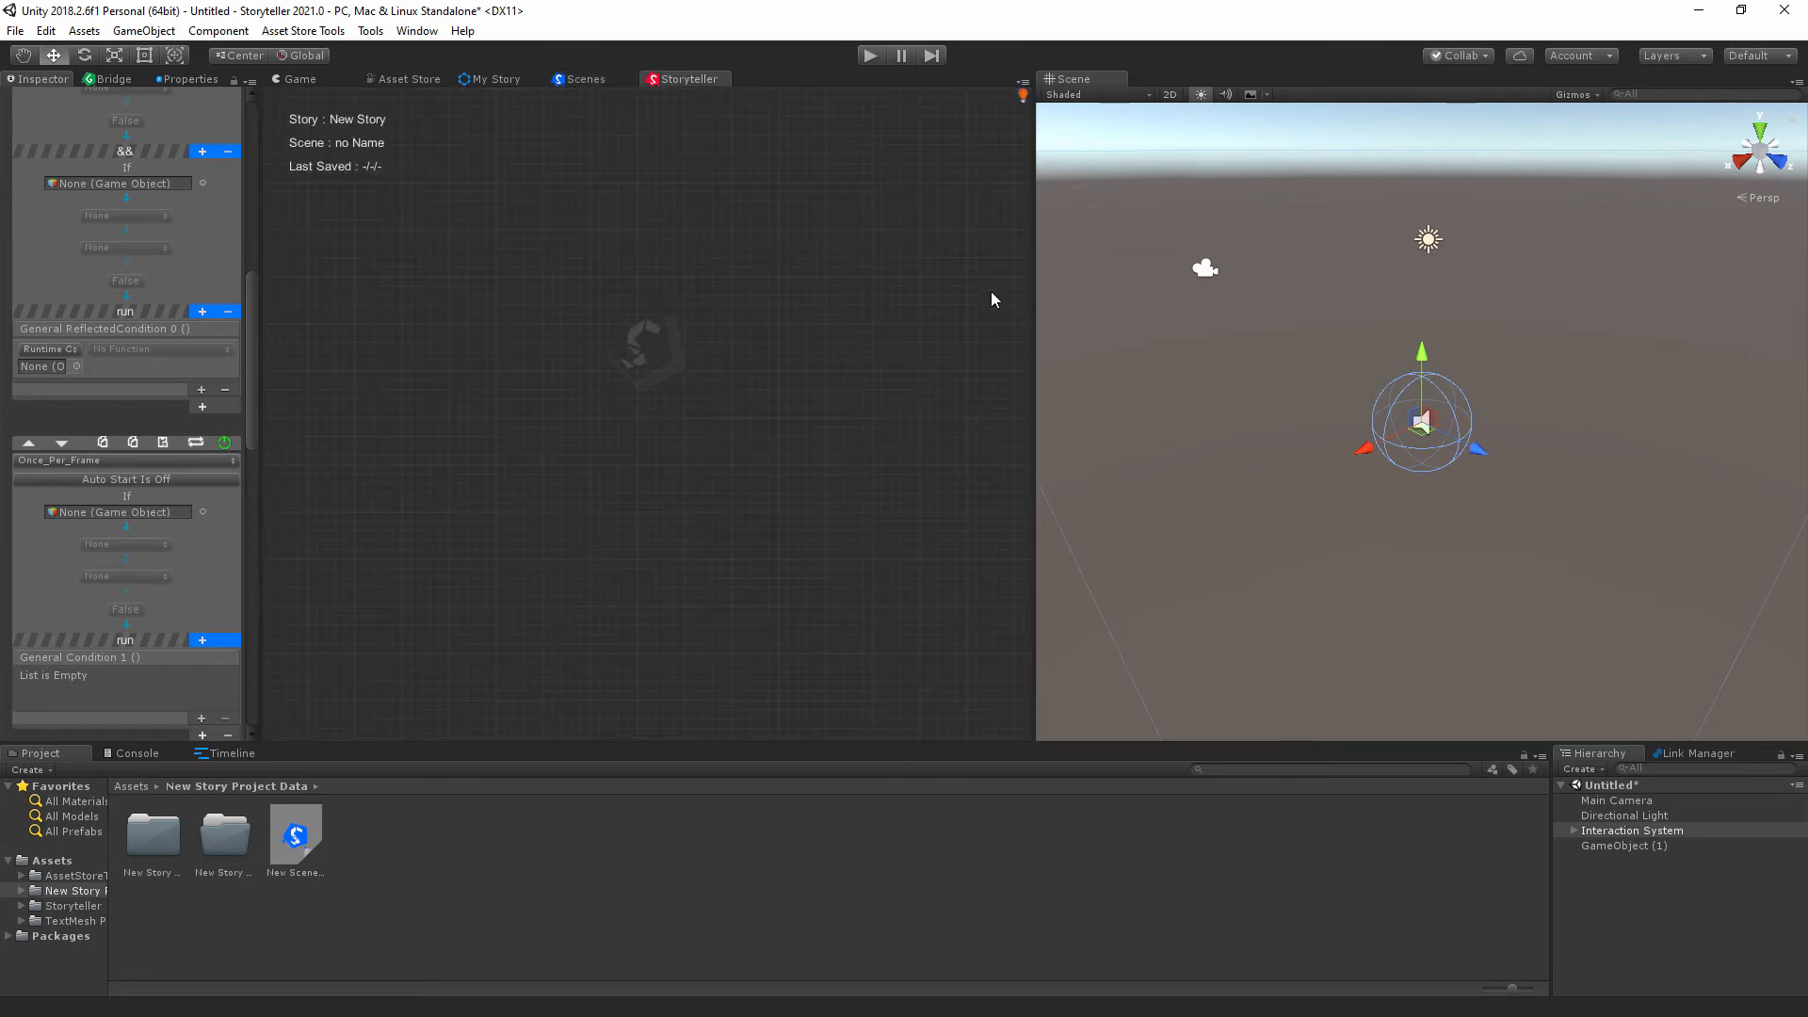
{"action": "left_click_drag", "start_coordinate": [1035, 292], "coordinate": [1552, 303]}
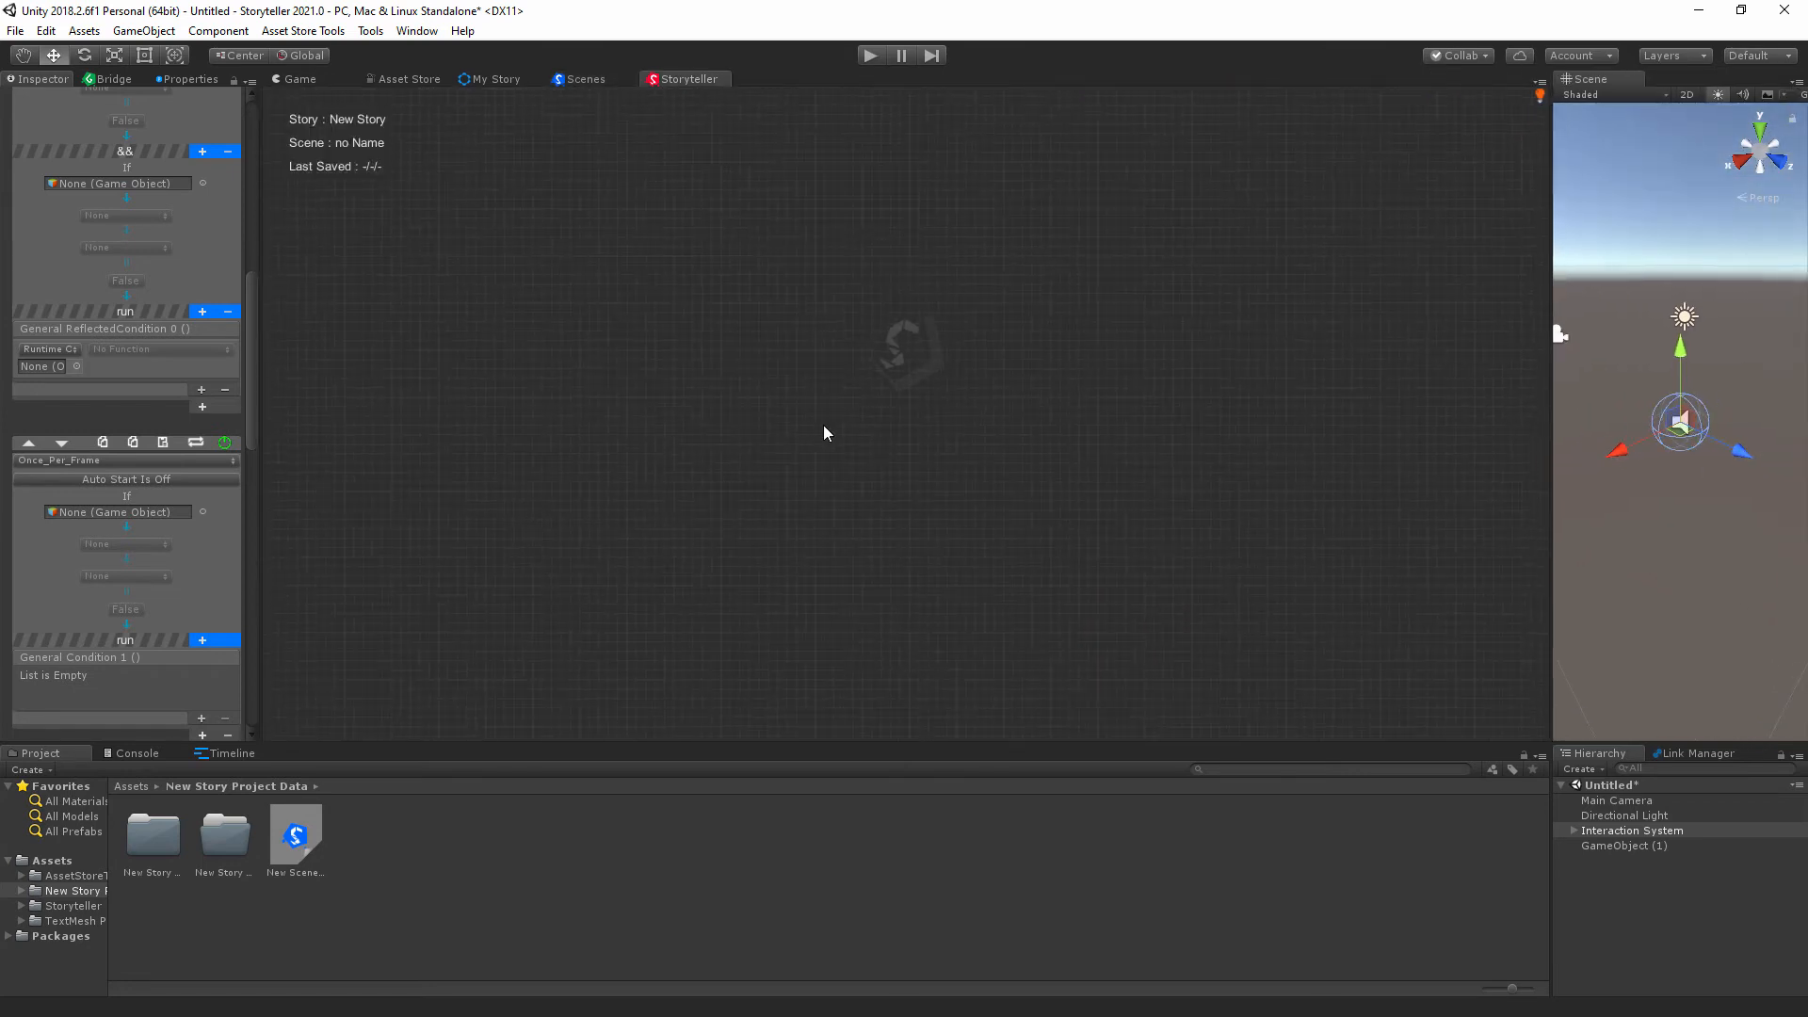
Insert the Convergence template into the new scene and bring its starting character node into view.
{"action": "right_click", "coordinate": [506, 471]}
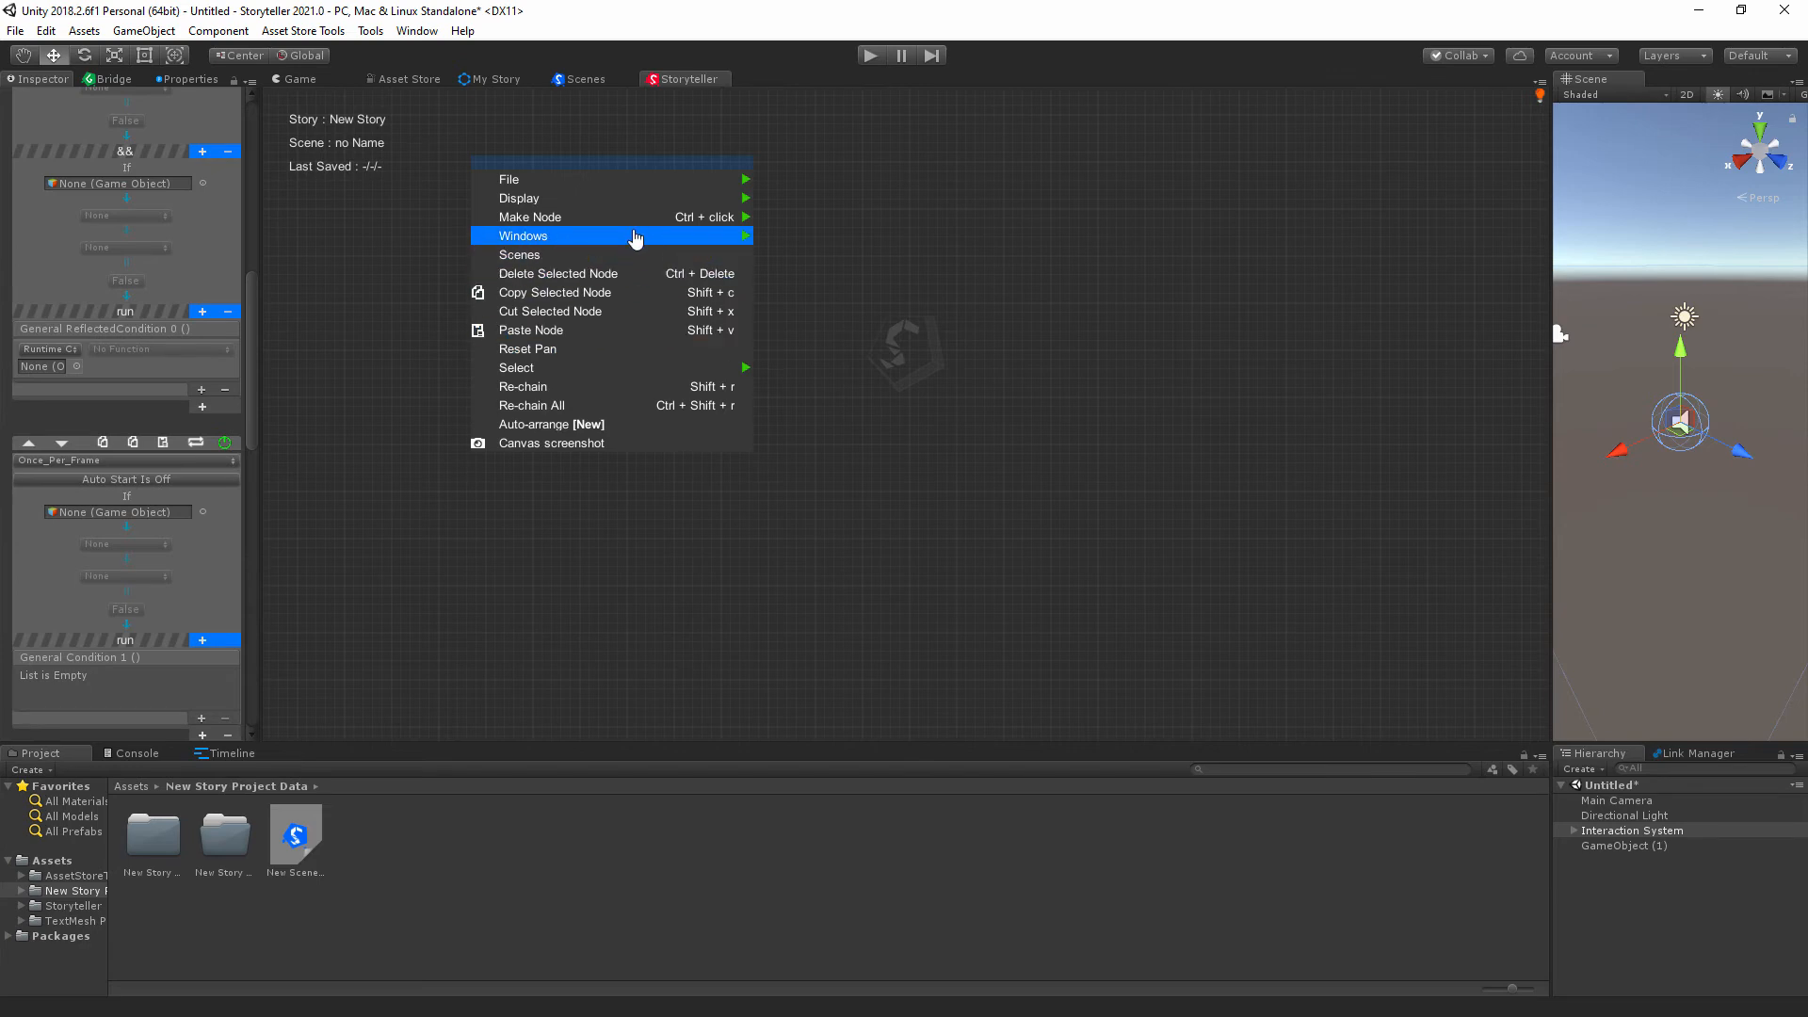
{"action": "mouse_move", "coordinate": [638, 238]}
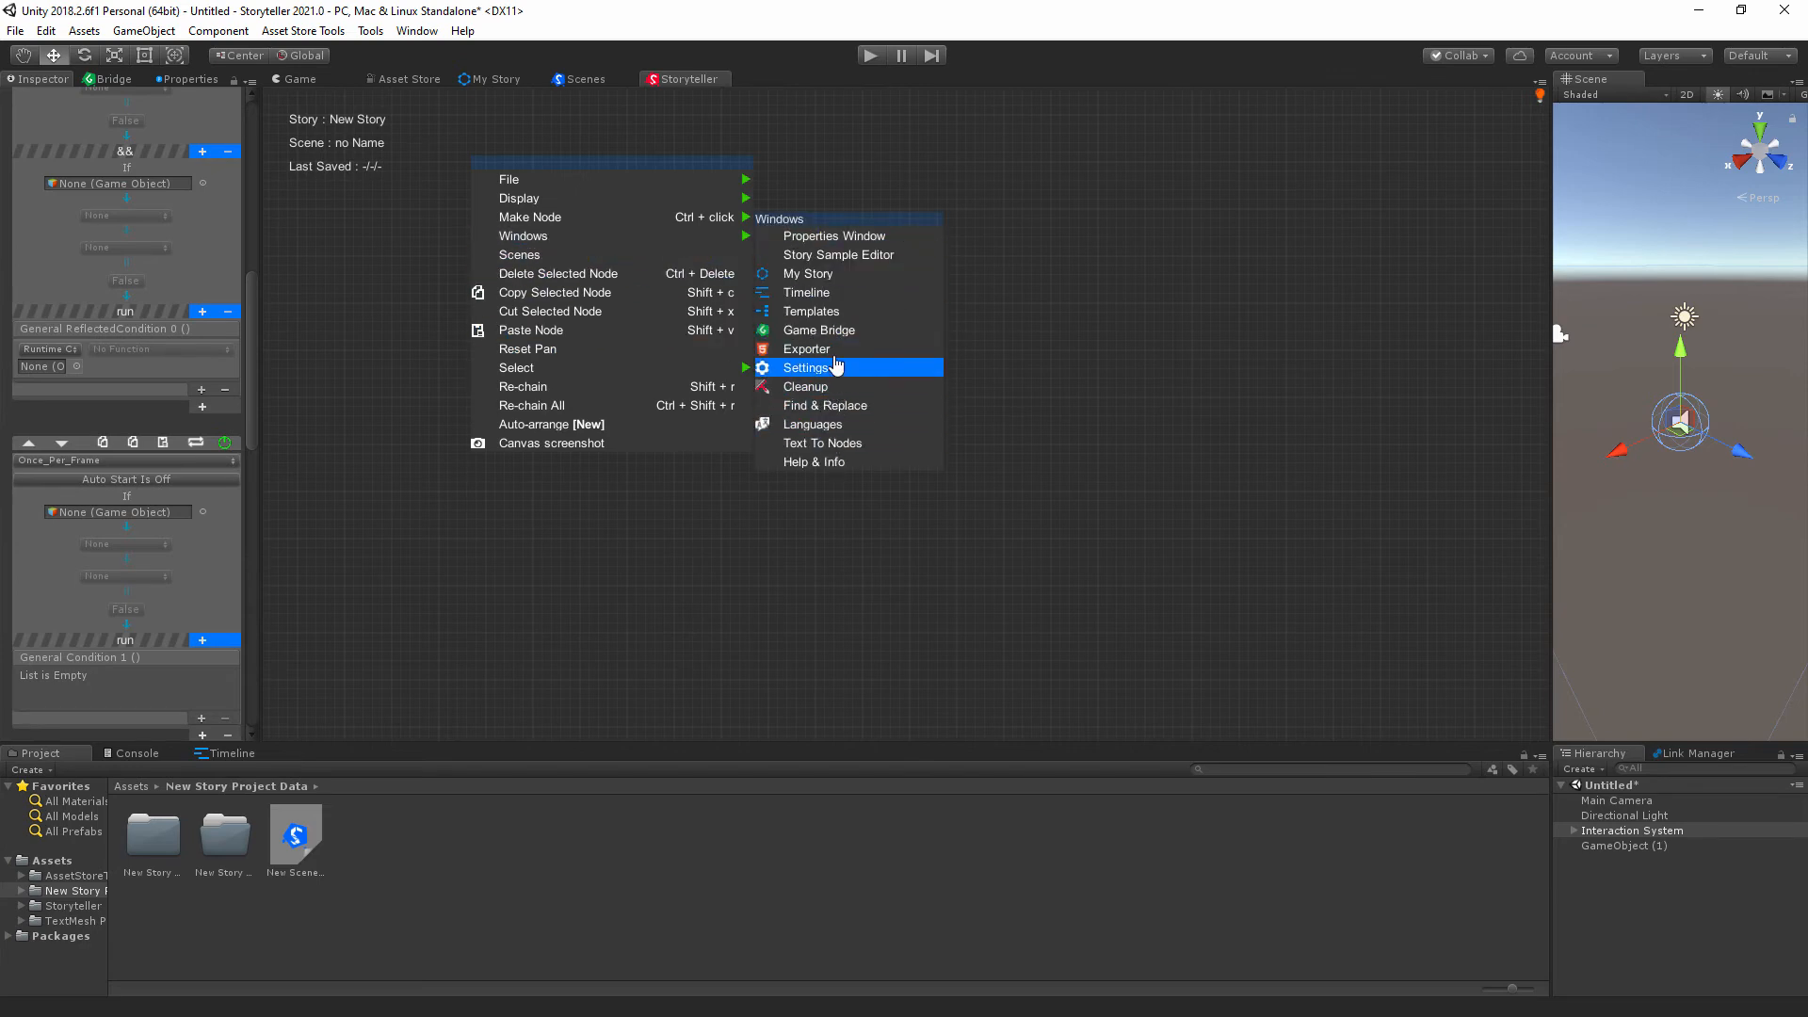
{"action": "left_click", "coordinate": [838, 313]}
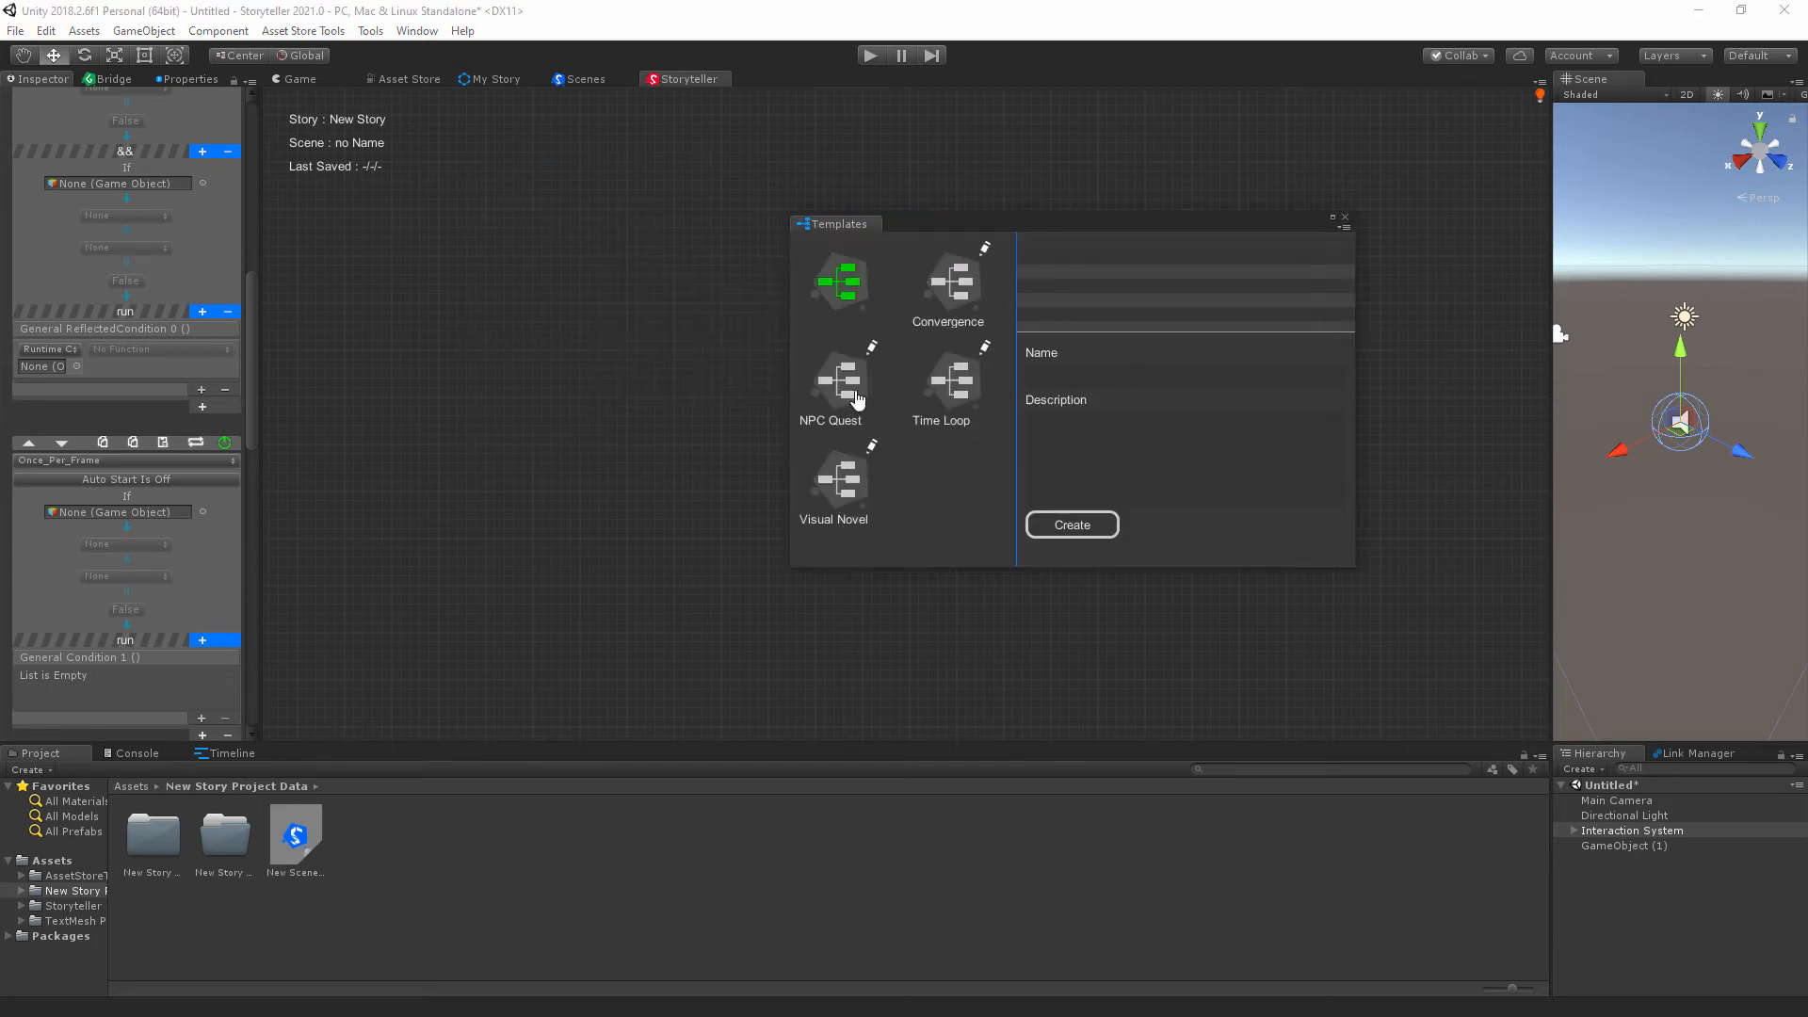
{"action": "double_click", "coordinate": [958, 298]}
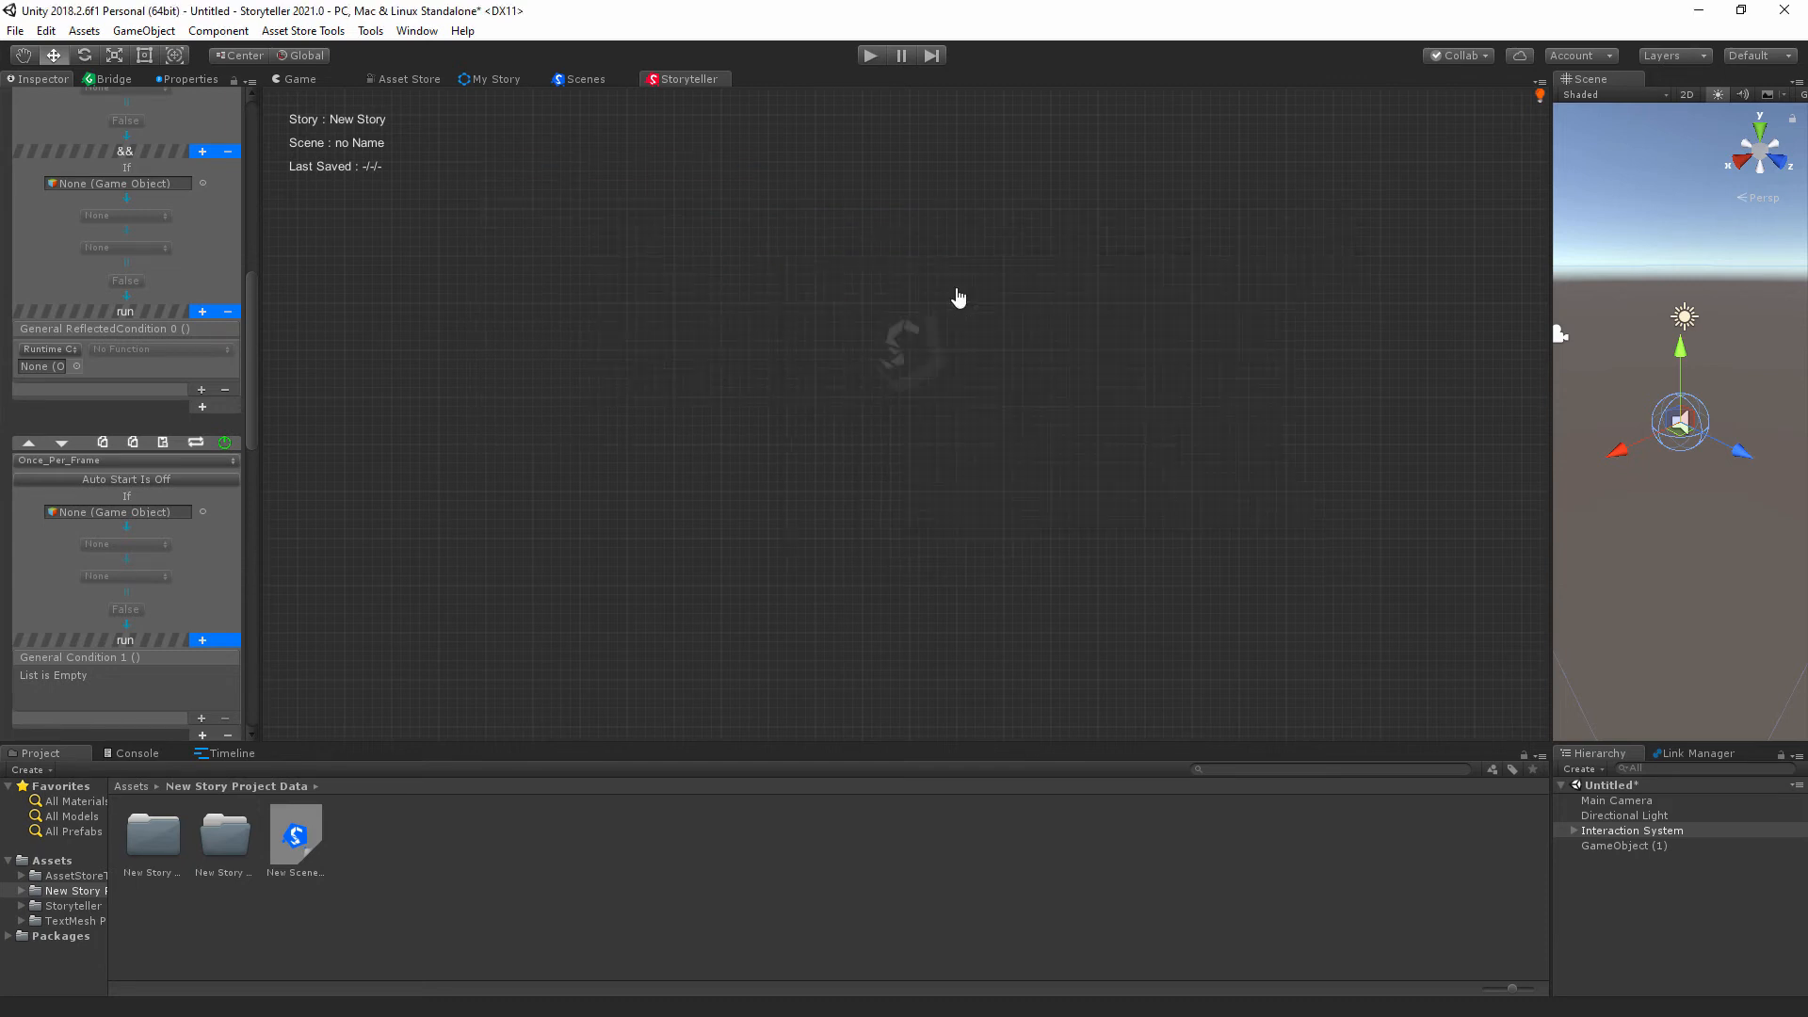
{"action": "scroll", "coordinate": [844, 263], "scroll_direction": "down", "scroll_amount": 4}
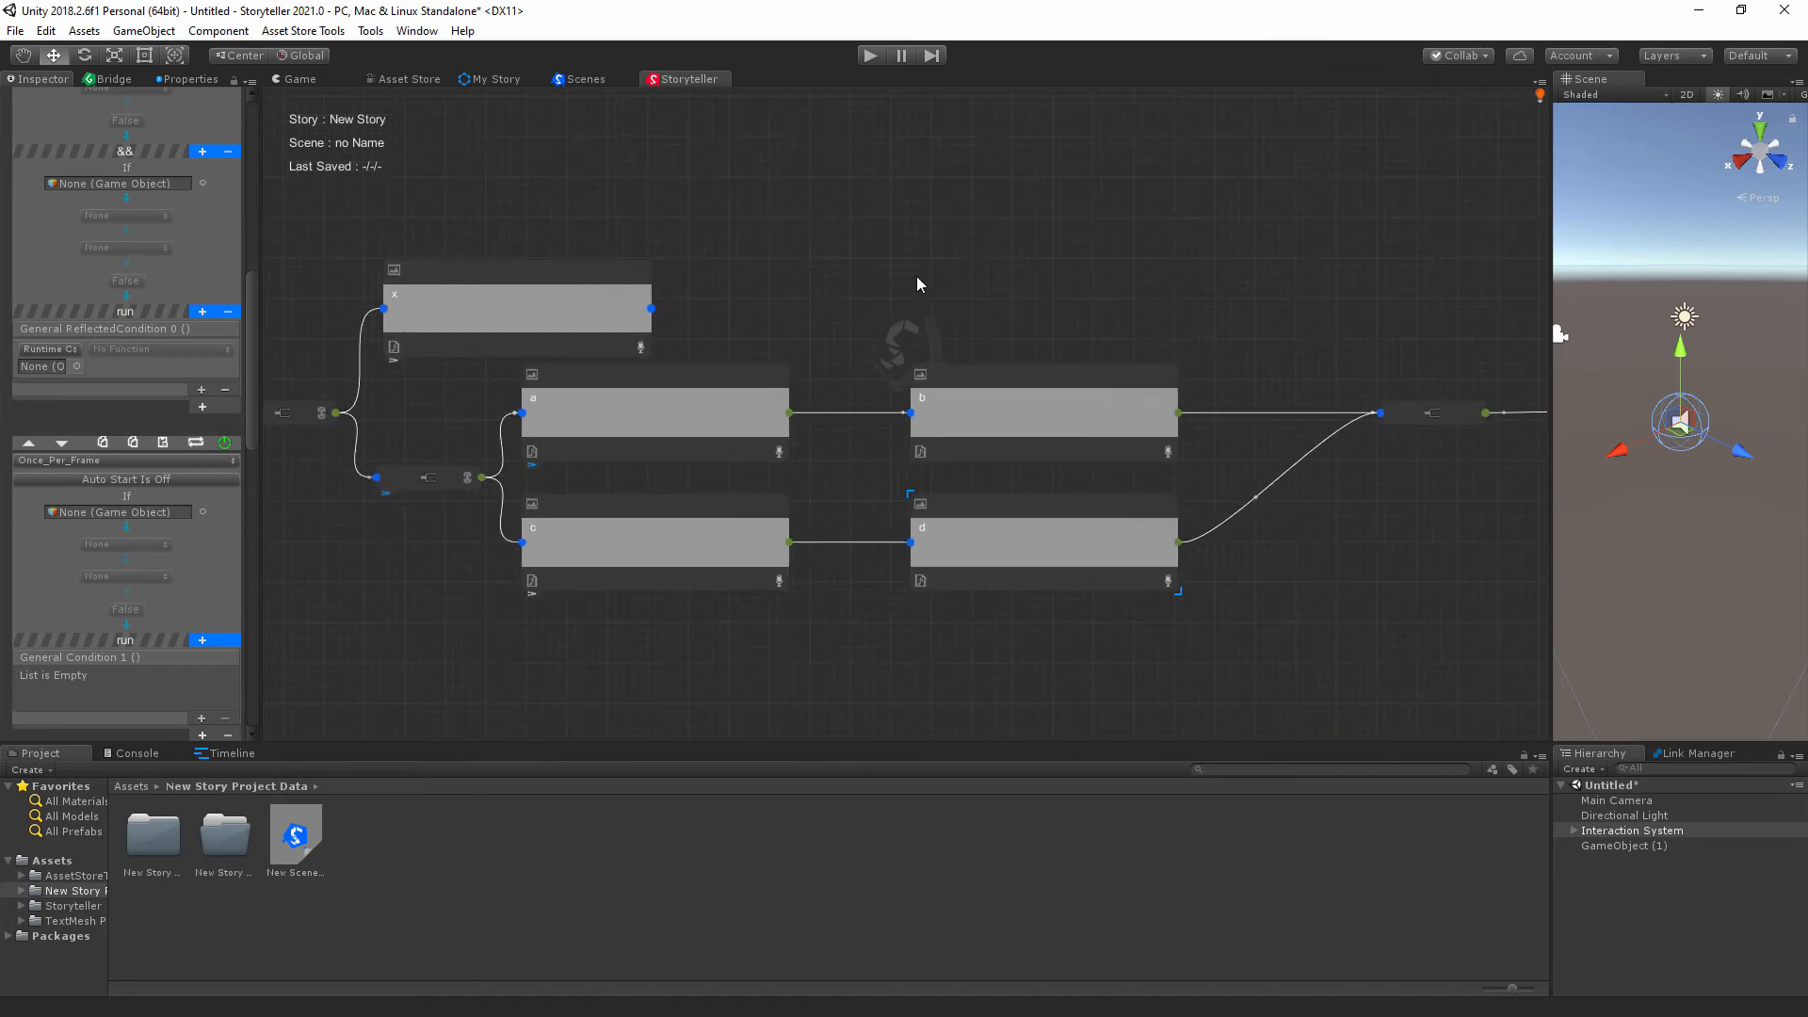
{"action": "middle_click_drag", "start_coordinate": [1126, 265], "coordinate": [1260, 300]}
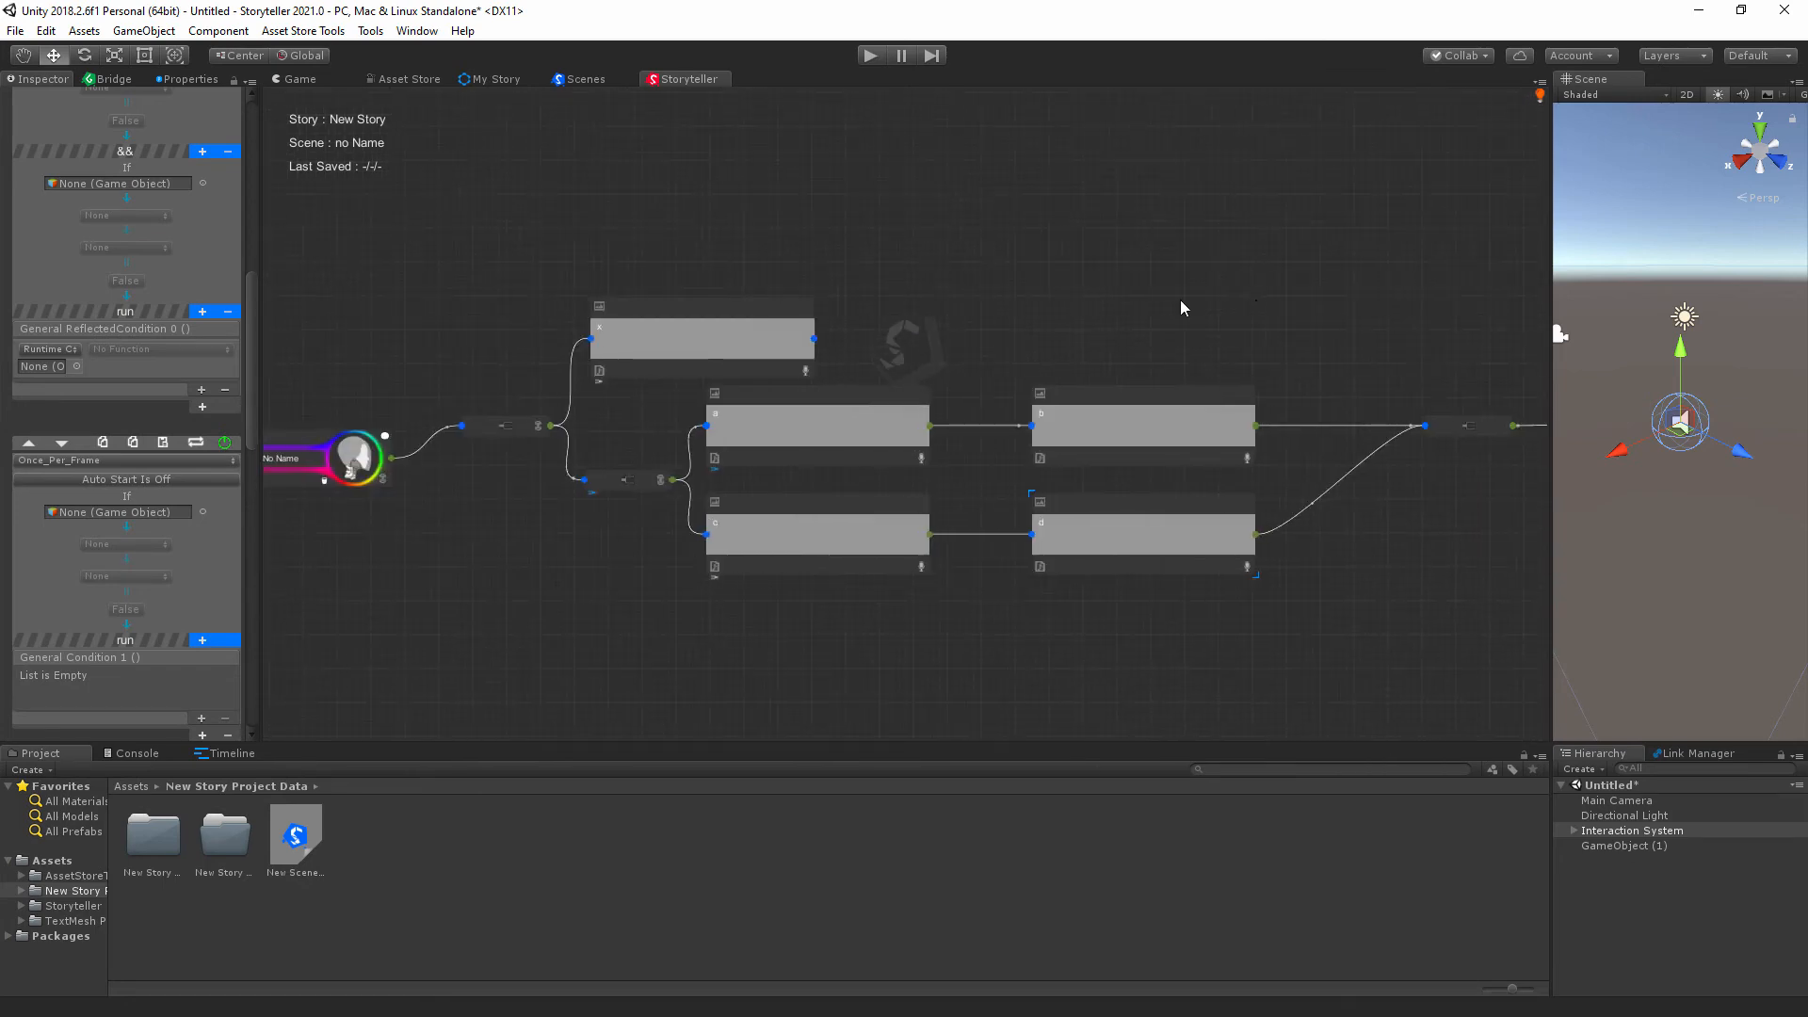
{"action": "middle_click_drag", "start_coordinate": [1118, 322], "coordinate": [1398, 319]}
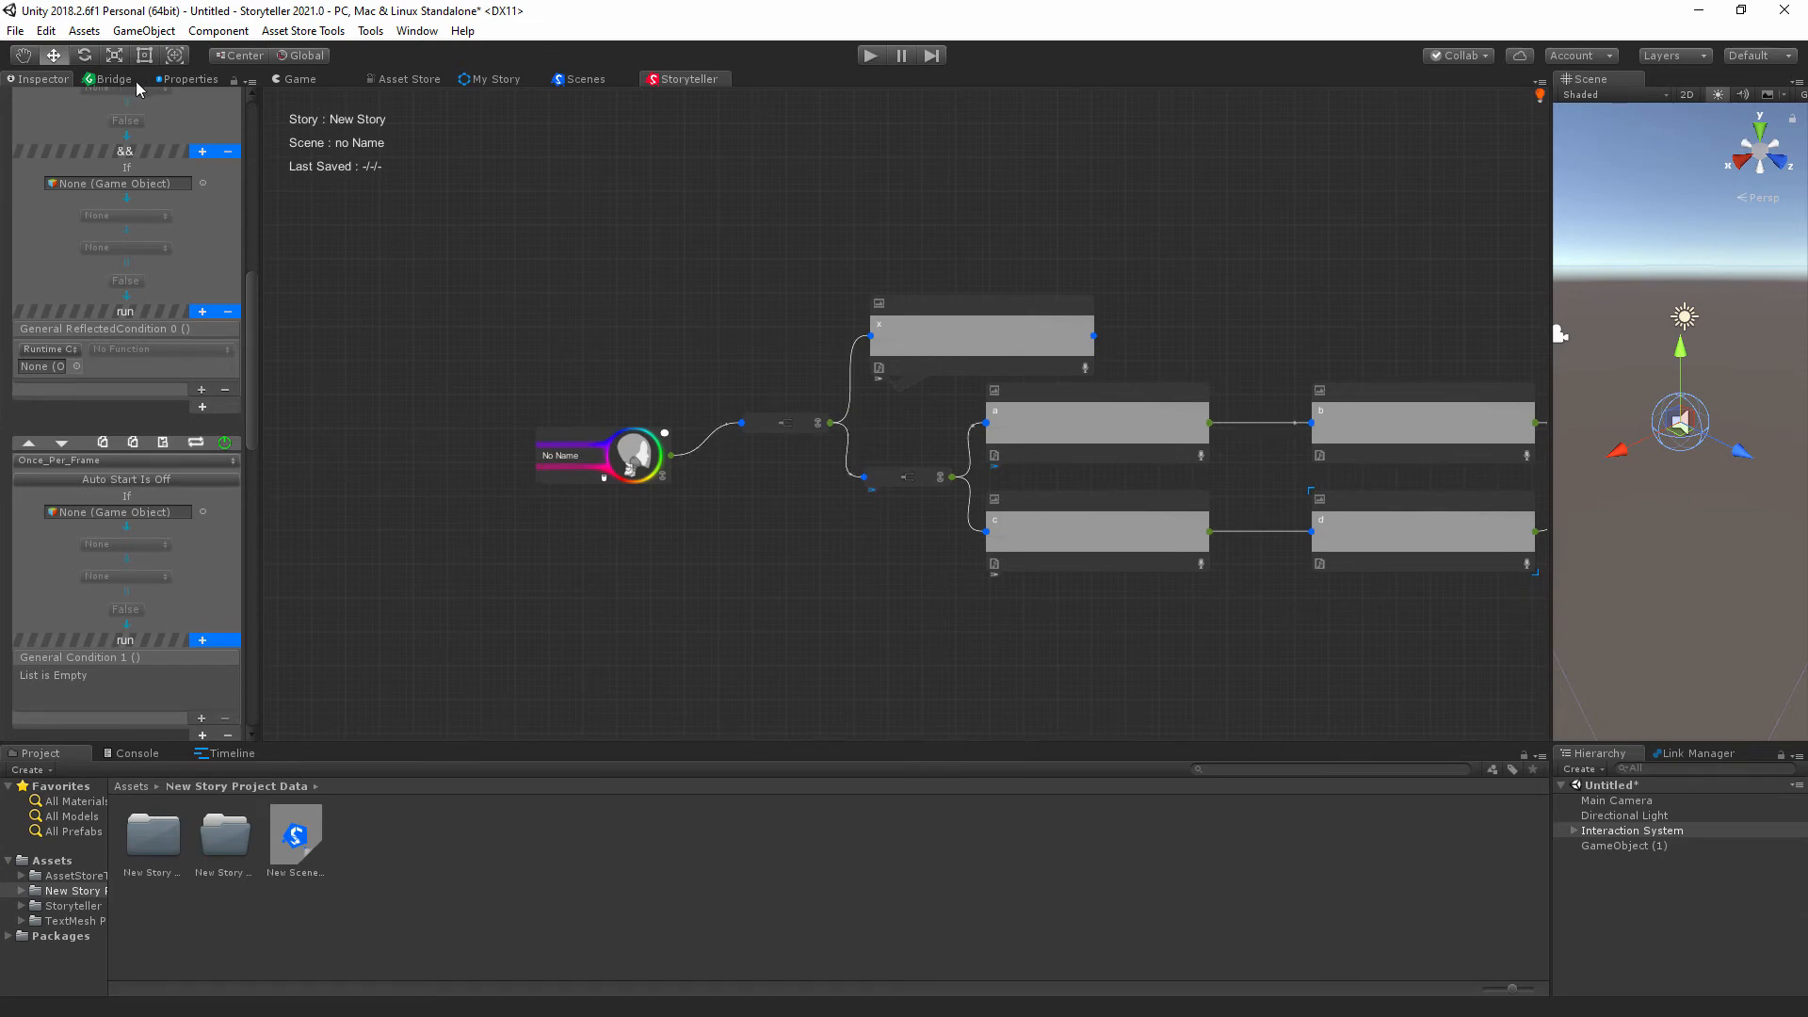
Select the Main Camera, show the selected story node's properties and the scene's timeline, and zoom the timeline in fully.
{"action": "scroll", "coordinate": [133, 247], "scroll_direction": "up", "scroll_amount": 3}
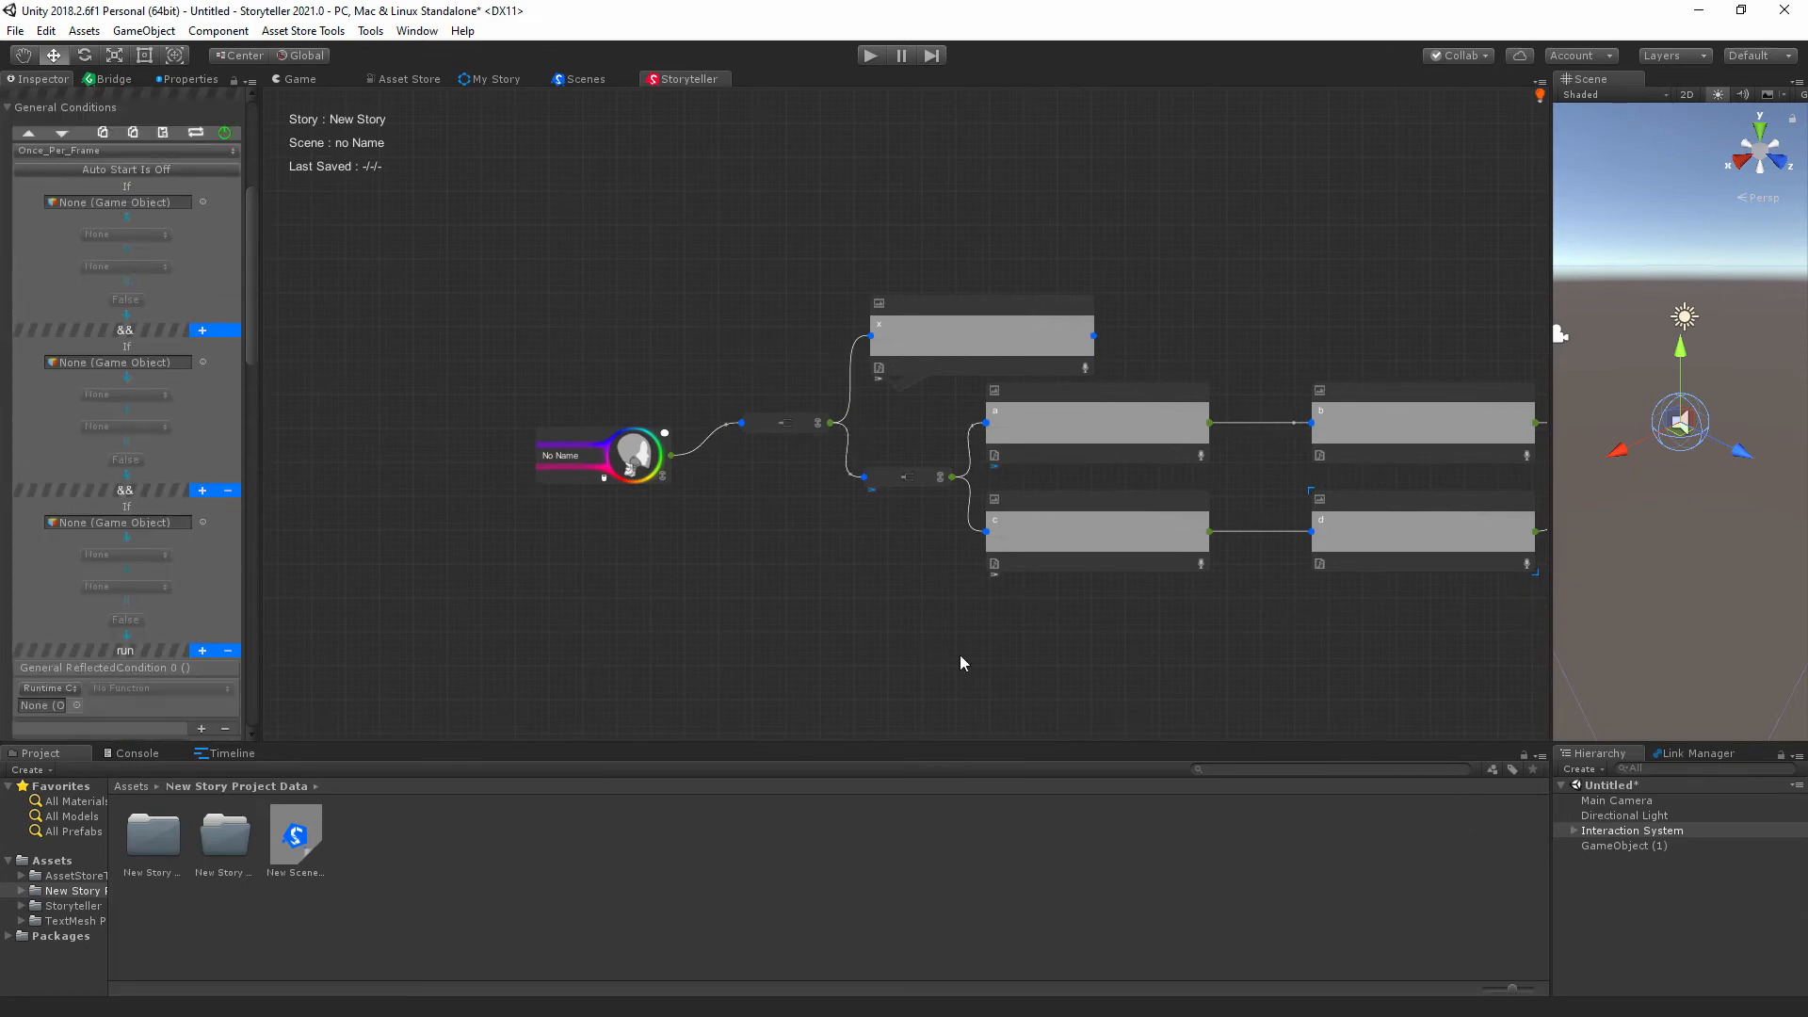
{"action": "left_click", "coordinate": [1598, 801]}
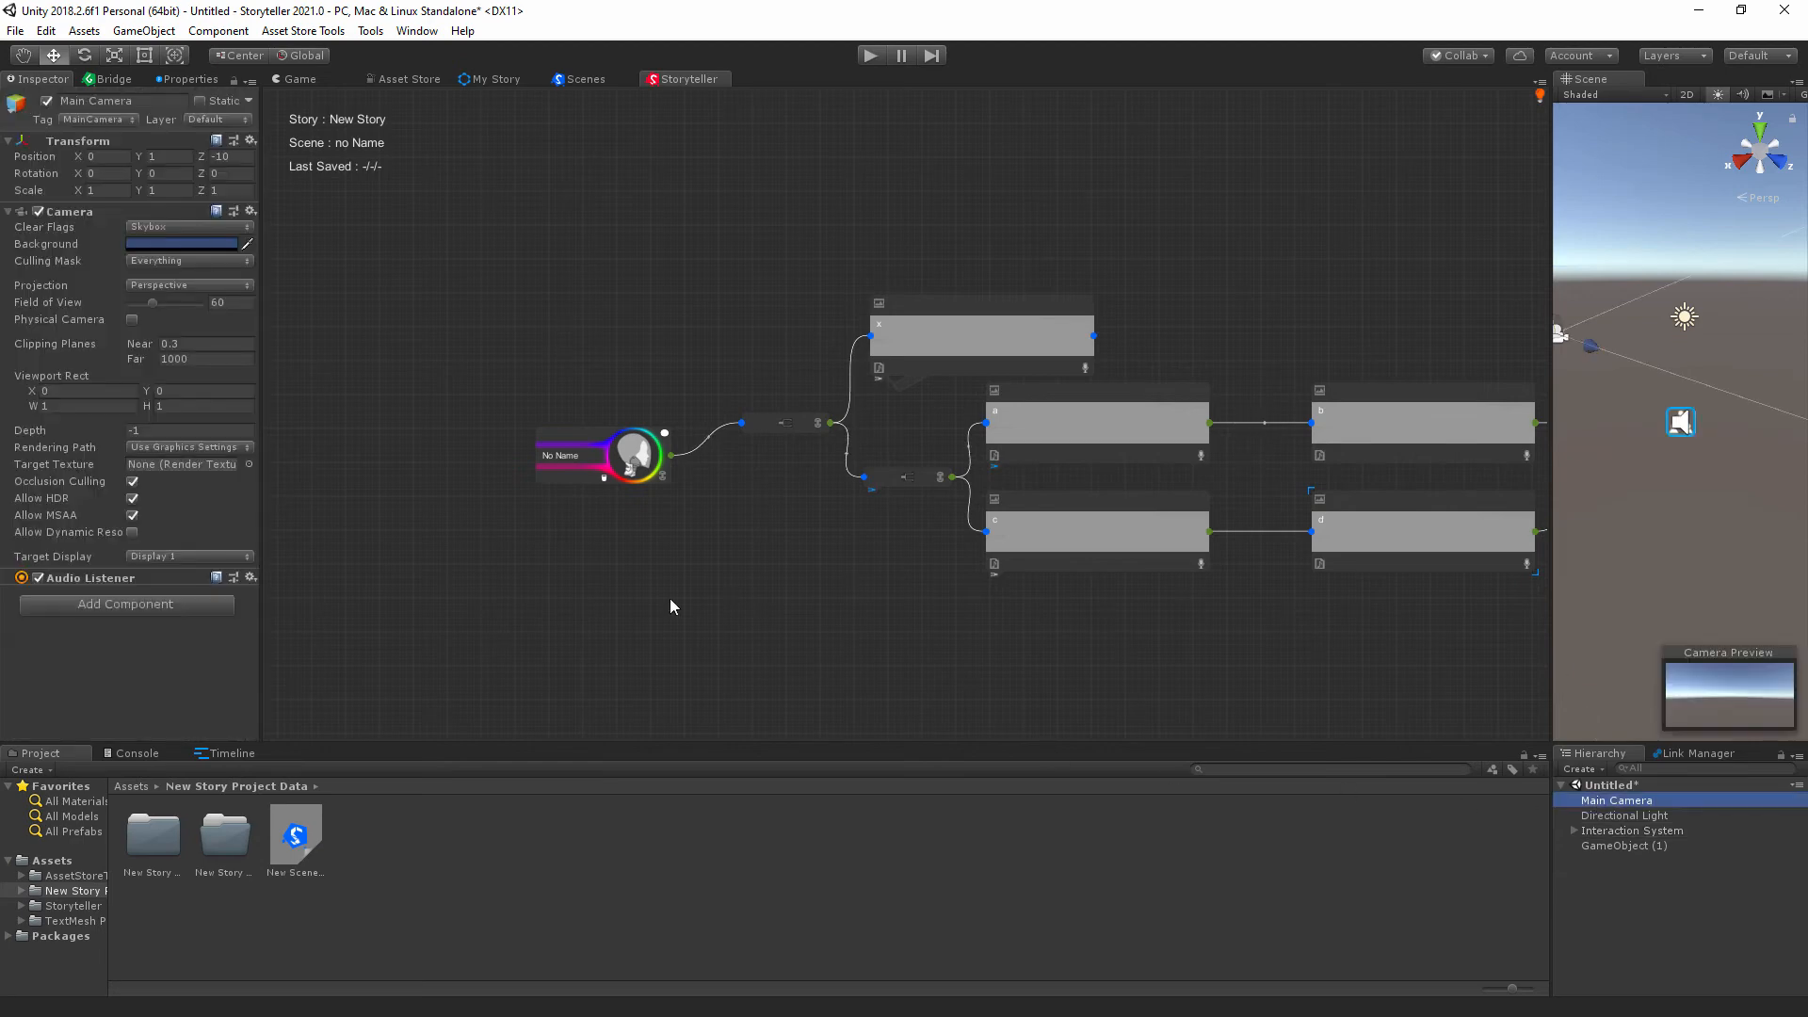
{"action": "left_click", "coordinate": [186, 87]}
{"action": "left_click", "coordinate": [193, 83]}
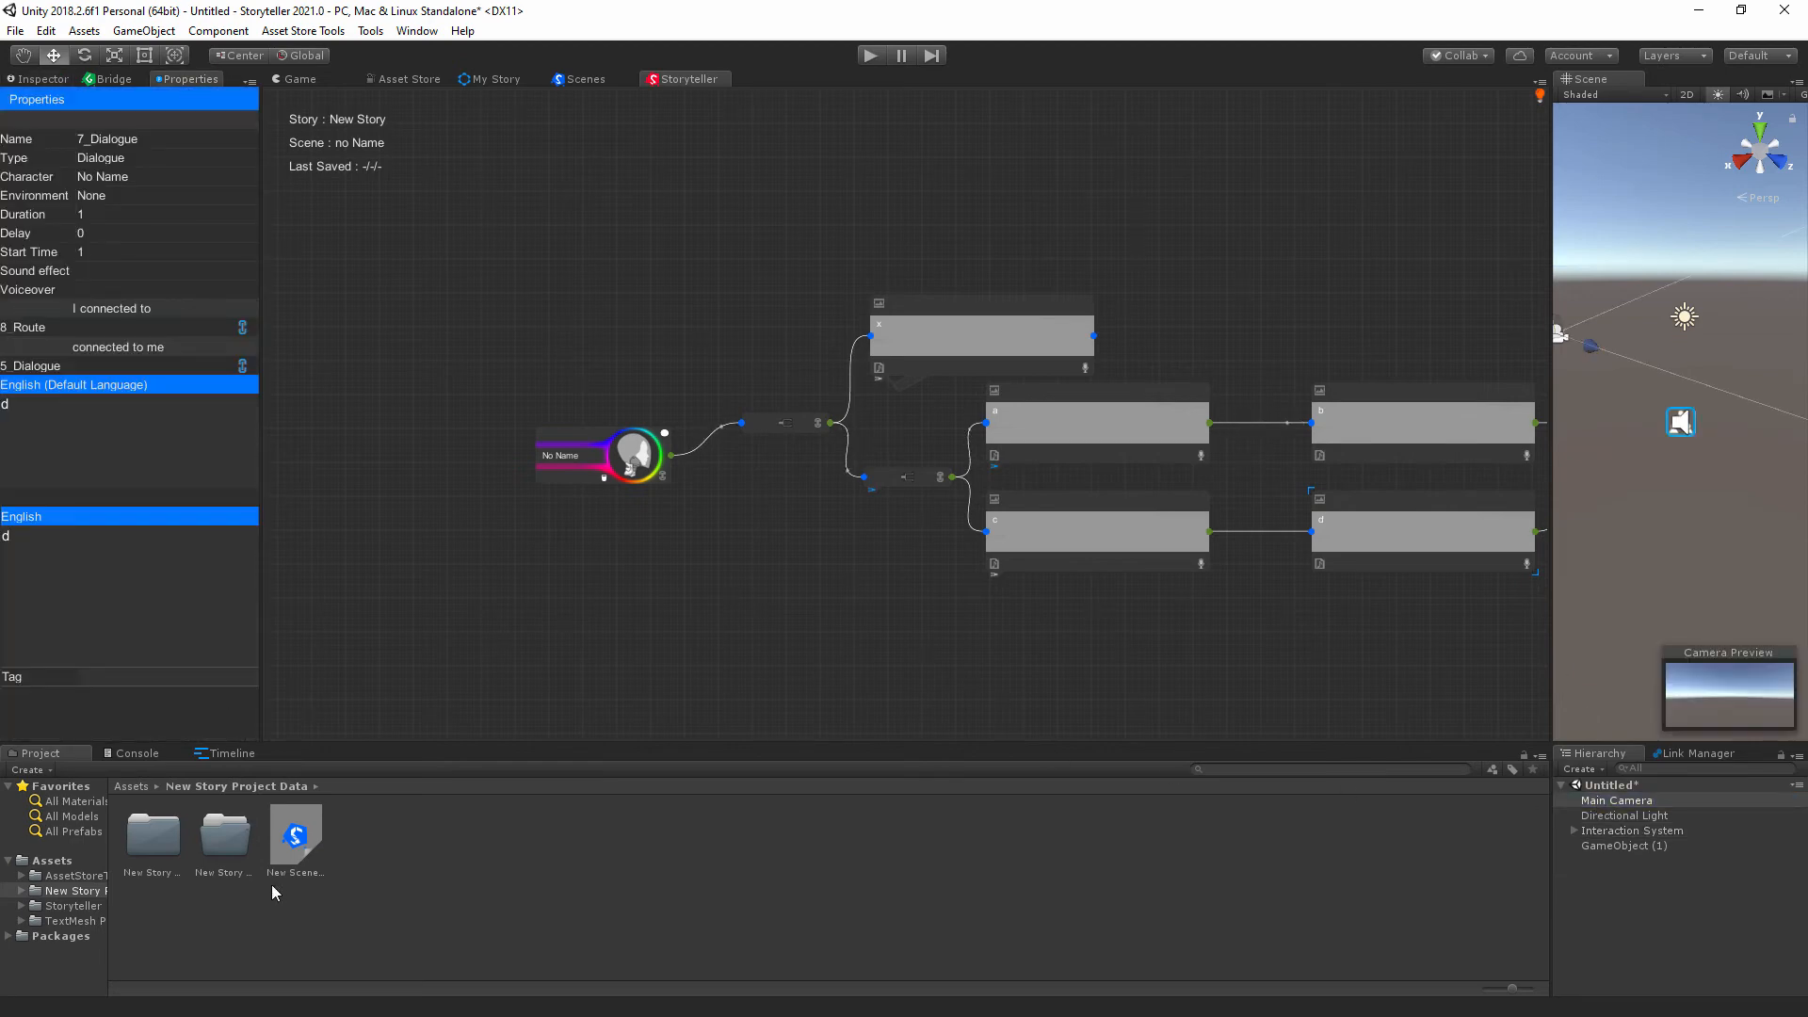
{"action": "left_click", "coordinate": [221, 754]}
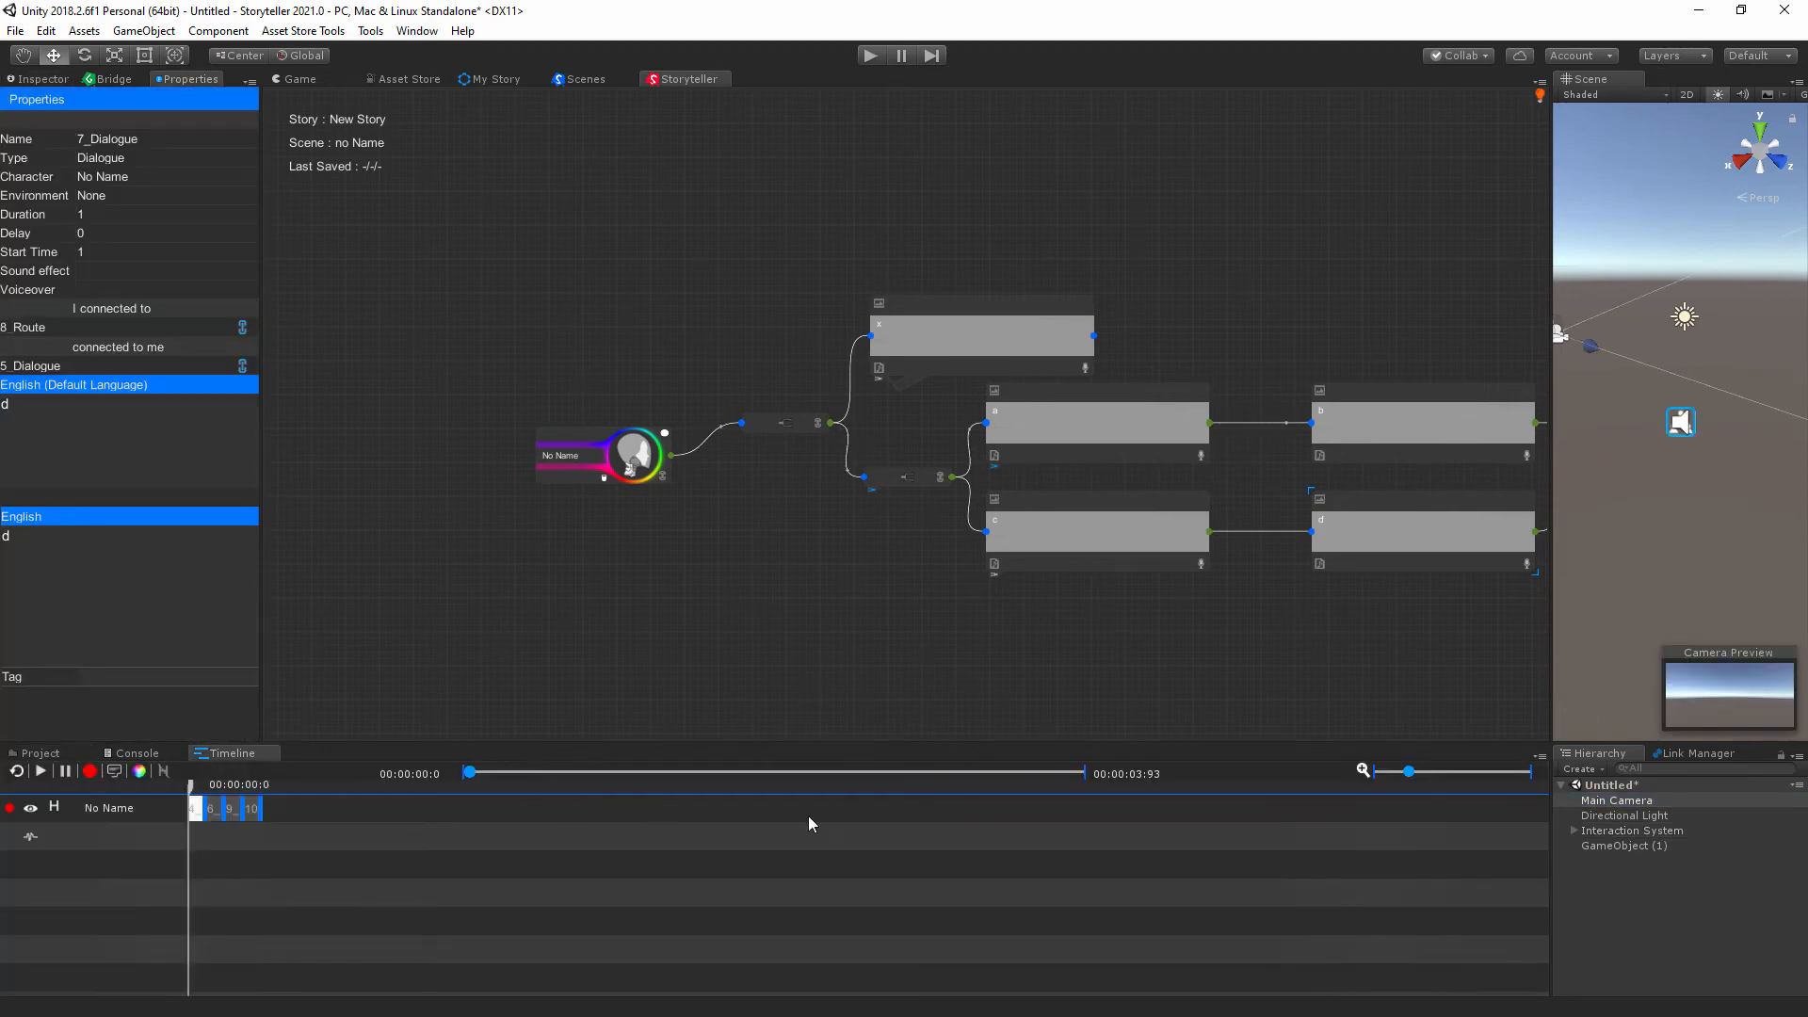
{"action": "left_click_drag", "start_coordinate": [1408, 772], "coordinate": [1524, 772]}
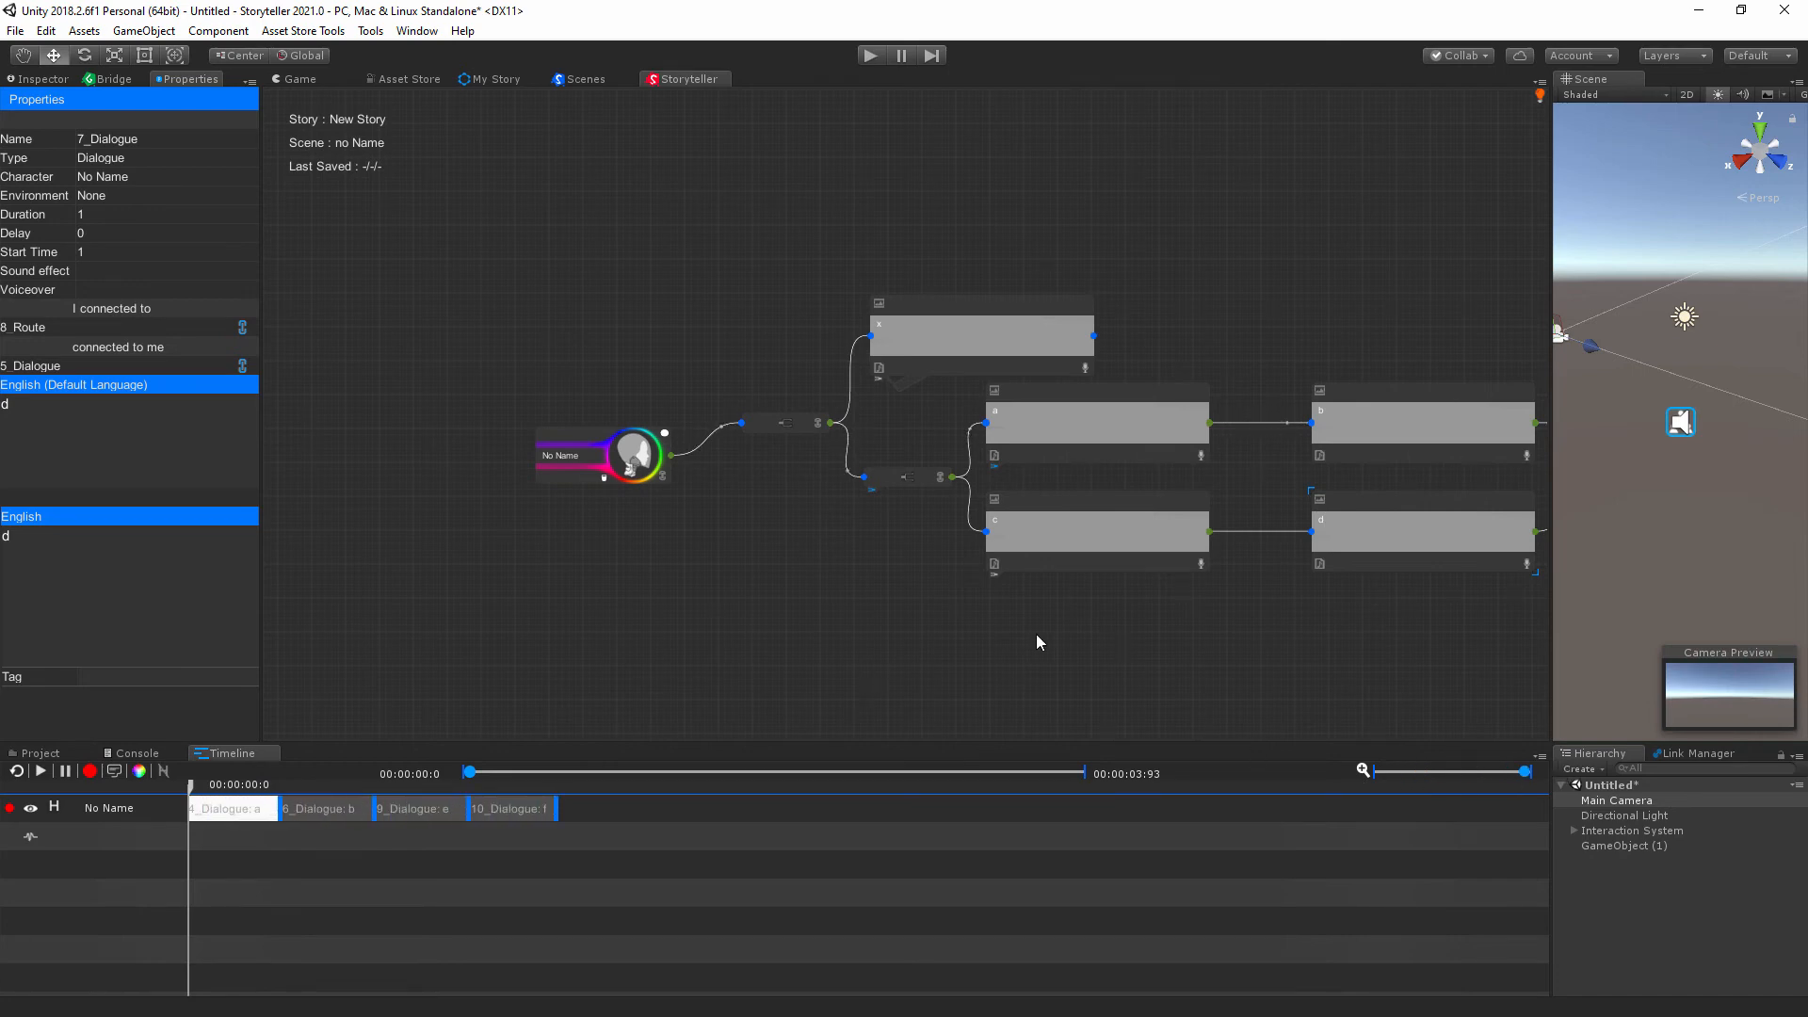
Reposition the No Name character node, the first route node and the upper dialogue node "x" to spread out the template's opening branch.
{"action": "mouse_move", "coordinate": [1036, 635]}
{"action": "middle_mouse_down"}
{"action": "mouse_move", "coordinate": [685, 675]}
{"action": "mouse_move", "coordinate": [1026, 670]}
{"action": "middle_mouse_up"}
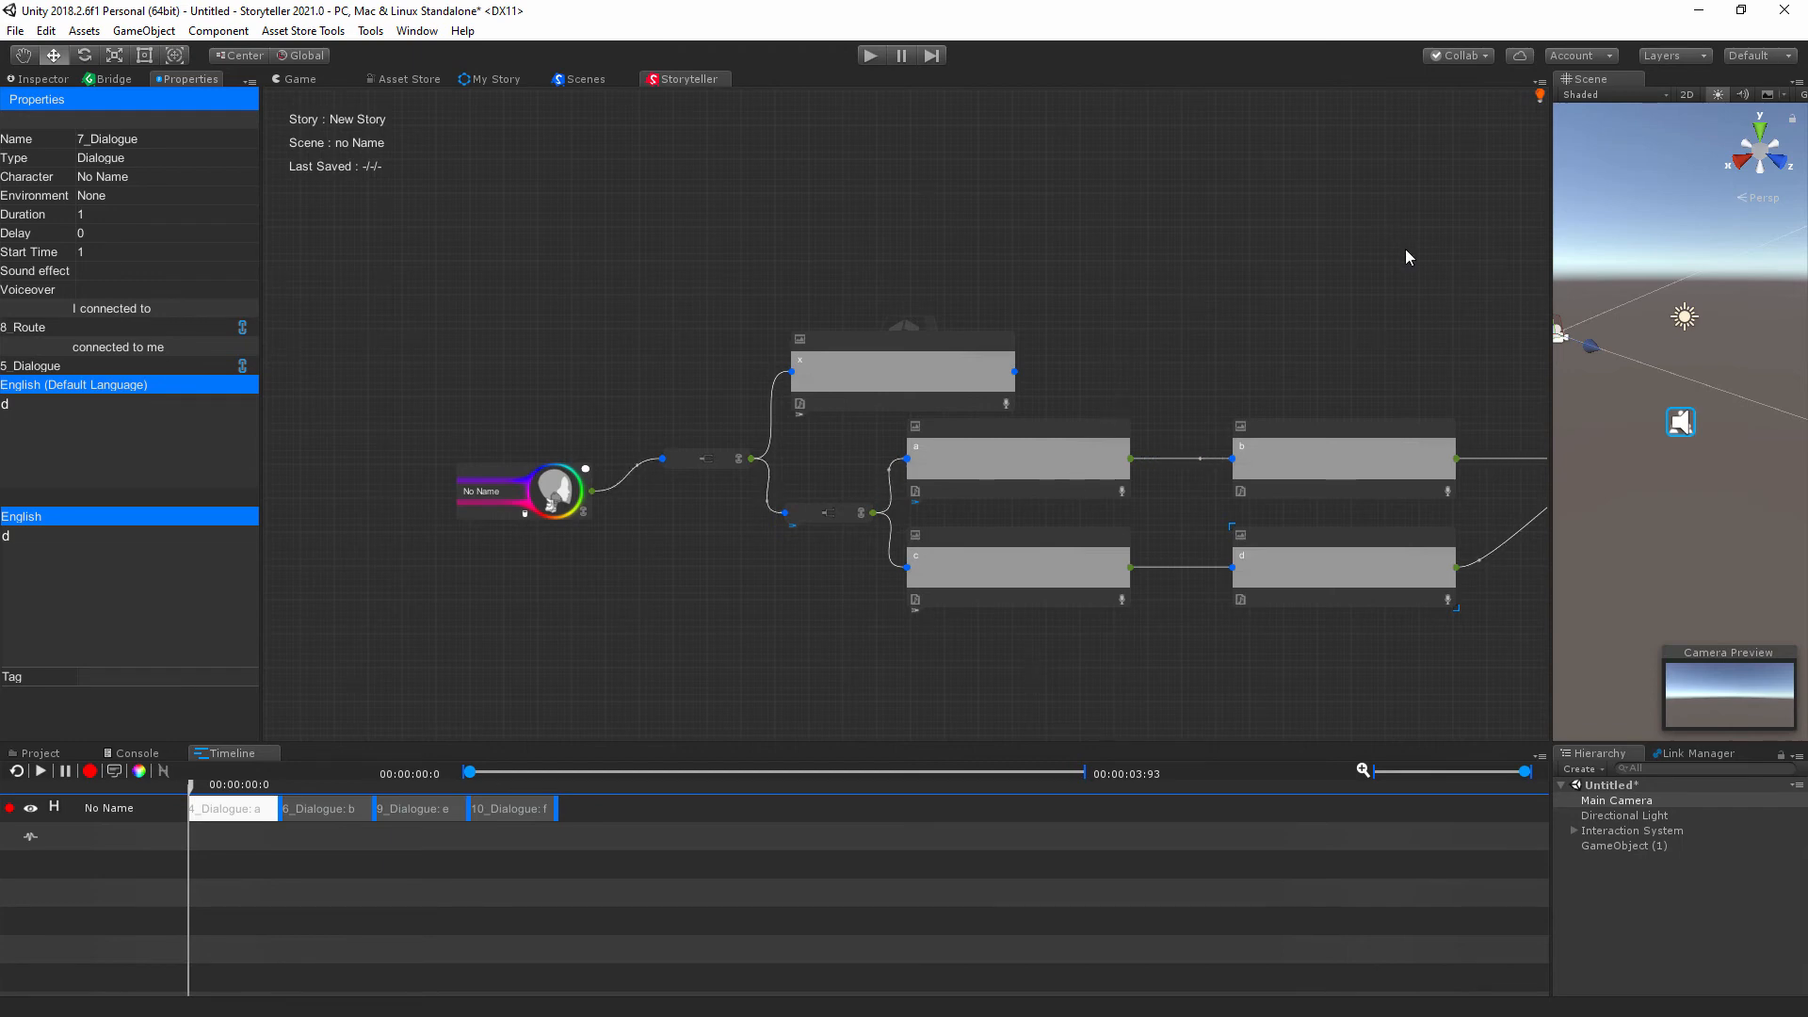
{"action": "middle_click_drag", "start_coordinate": [1404, 248], "coordinate": [1283, 279]}
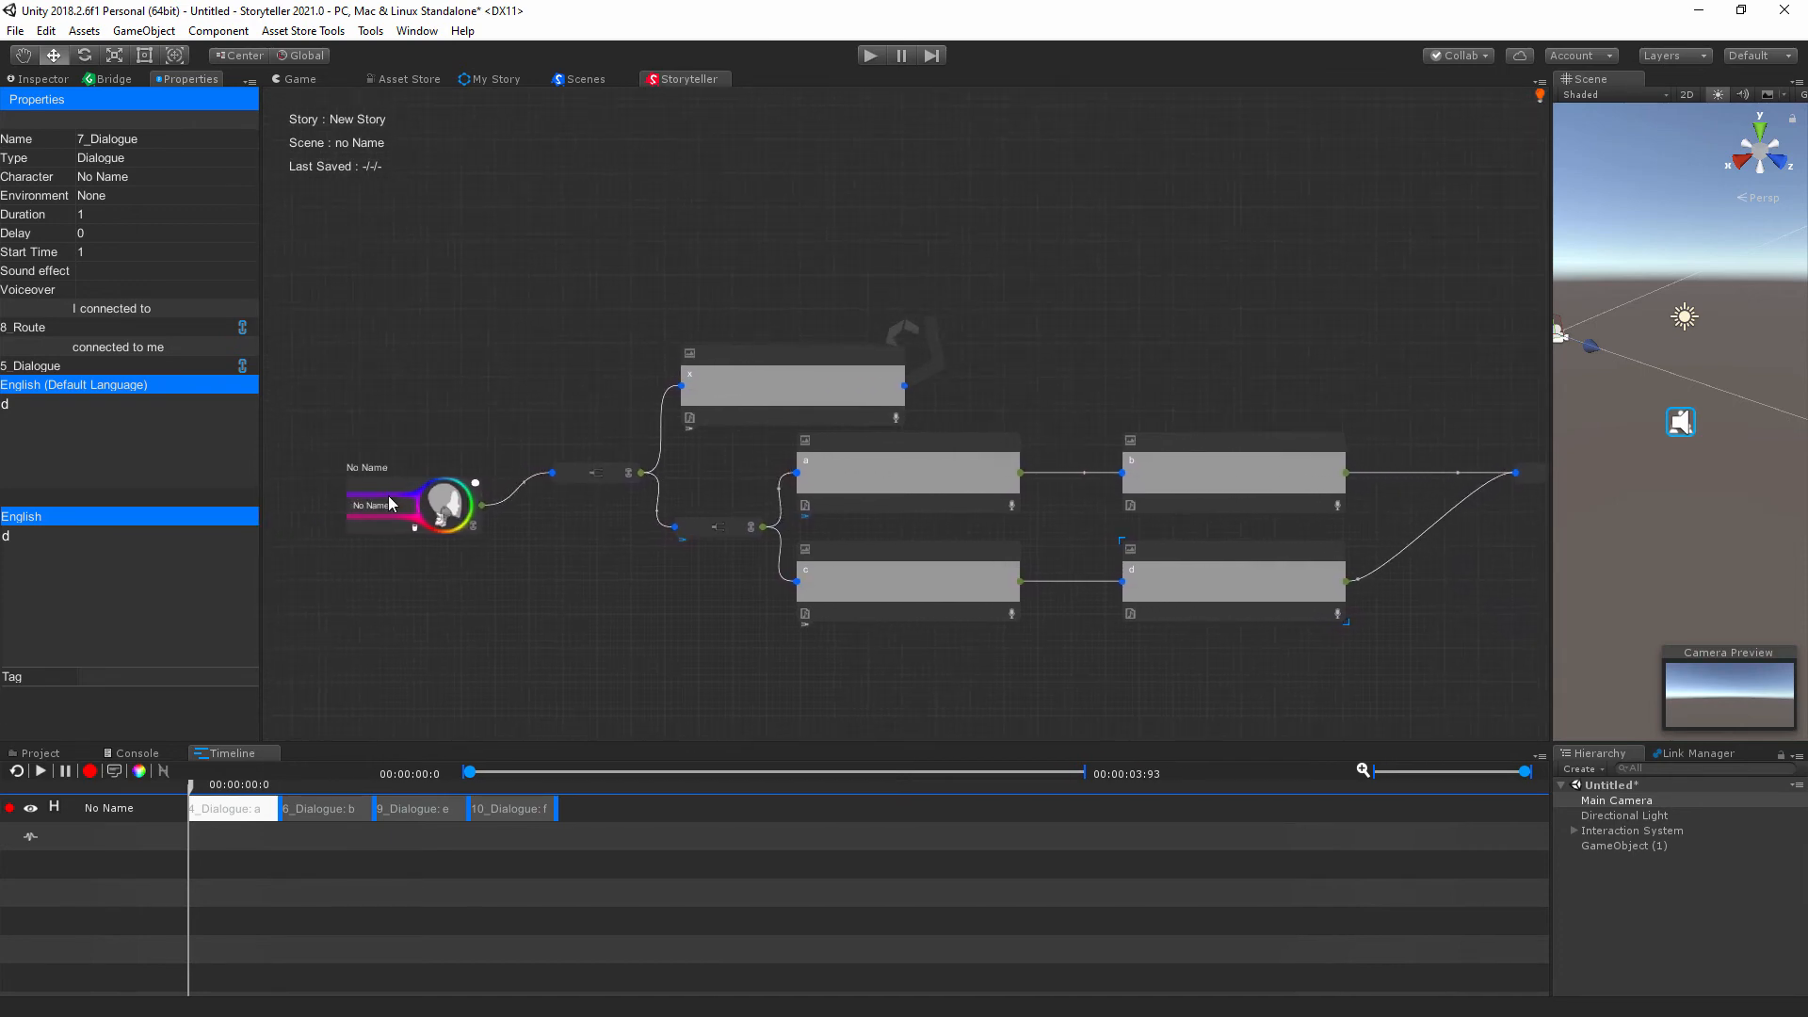
{"action": "mouse_move", "coordinate": [390, 504]}
{"action": "left_mouse_down"}
{"action": "mouse_move", "coordinate": [315, 476]}
{"action": "mouse_move", "coordinate": [393, 532]}
{"action": "left_mouse_up"}
{"action": "left_click", "coordinate": [579, 472]}
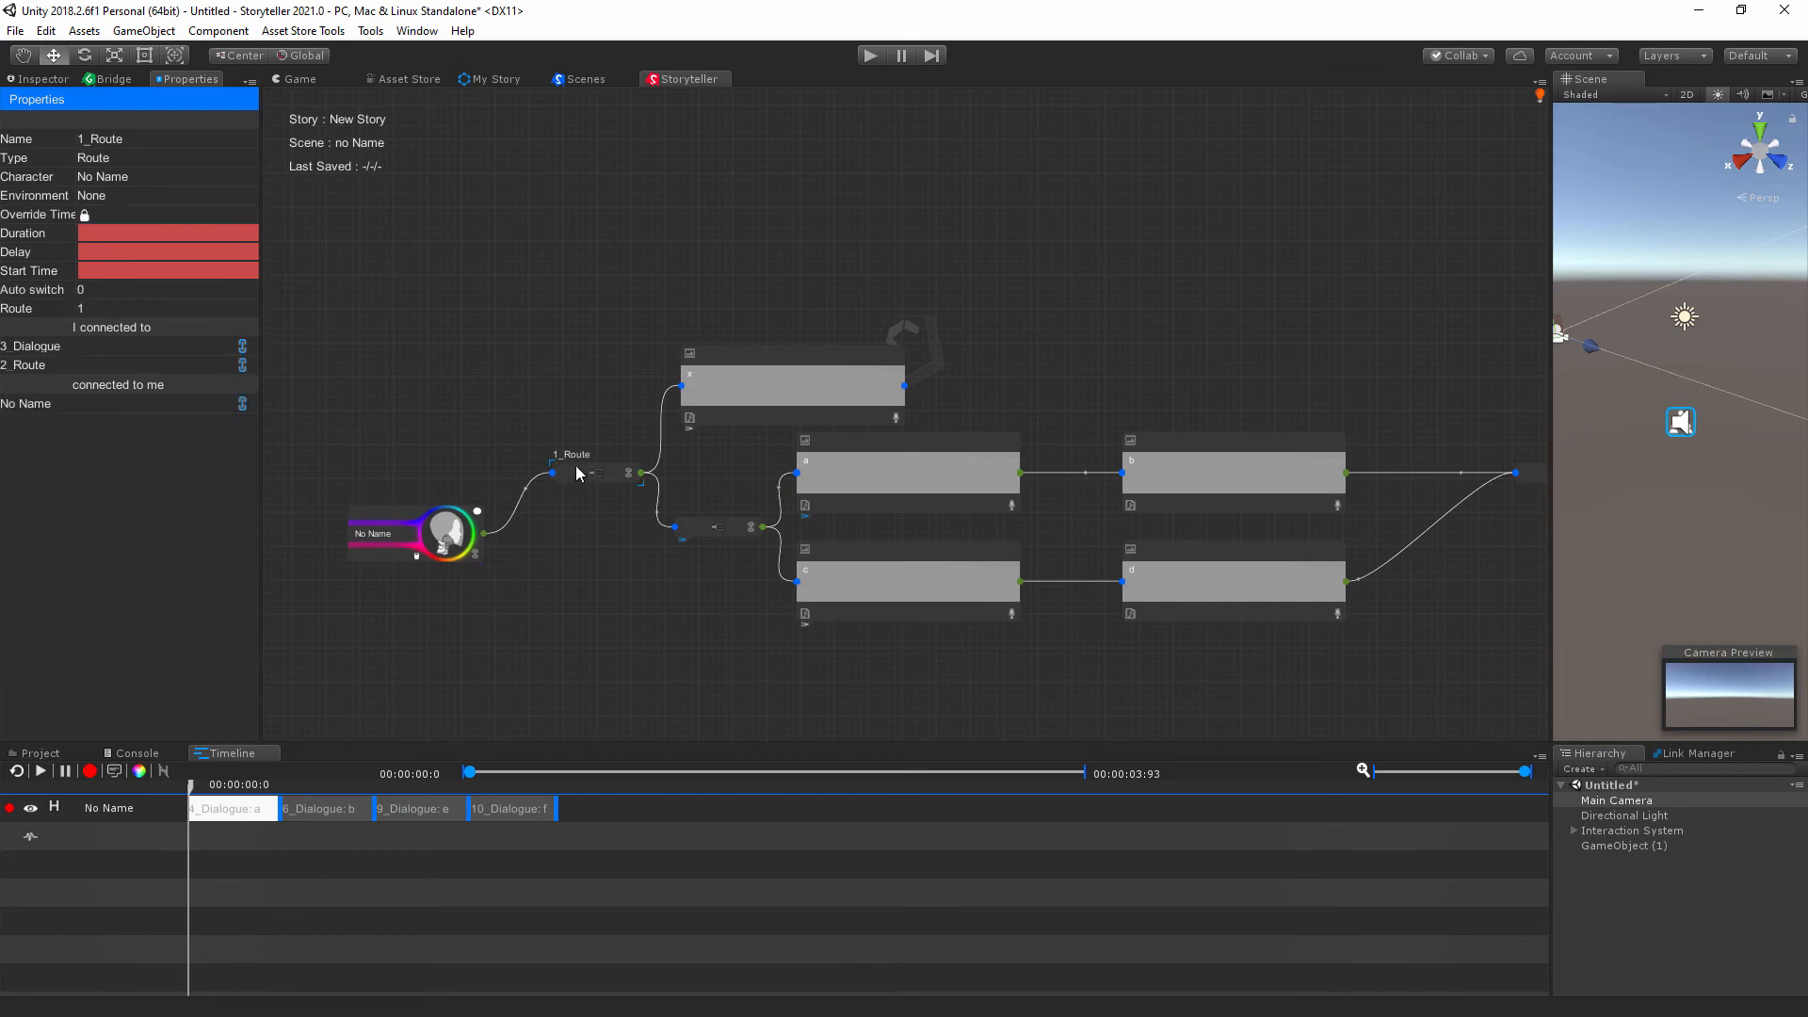
{"action": "left_click_drag", "start_coordinate": [579, 473], "coordinate": [569, 461]}
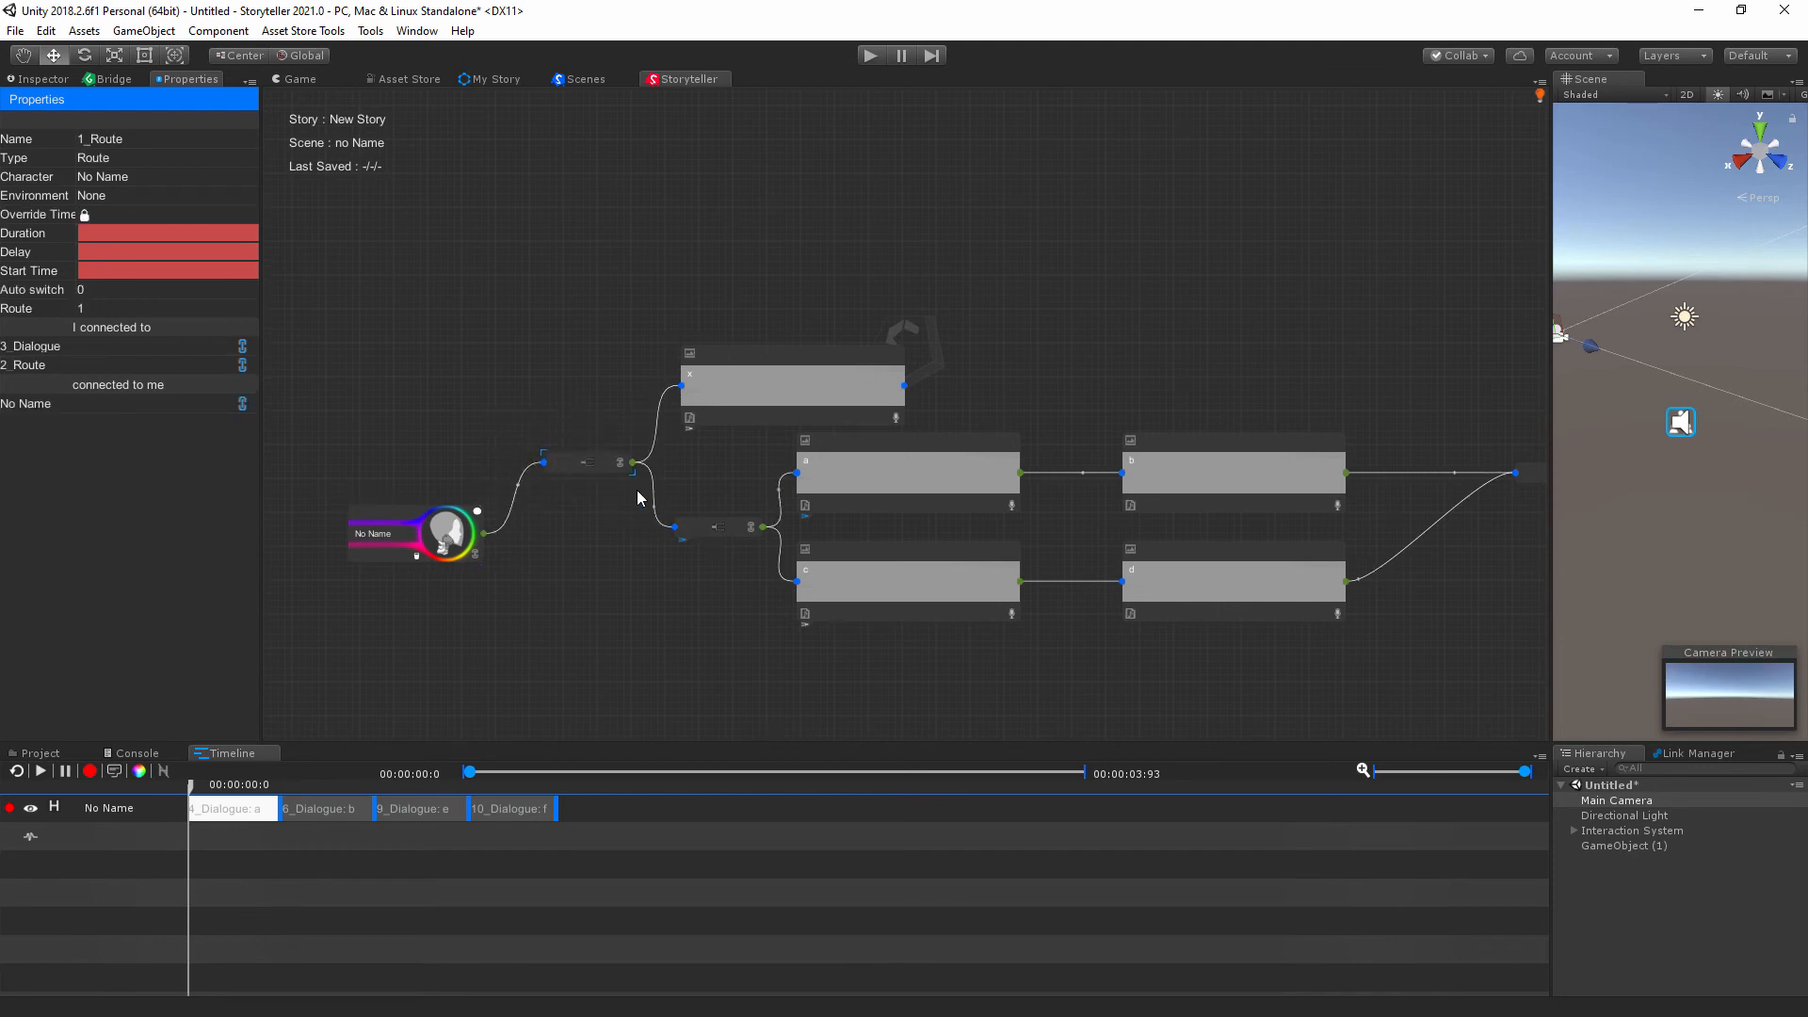
{"action": "mouse_move", "coordinate": [732, 355]}
{"action": "left_mouse_down"}
{"action": "mouse_move", "coordinate": [748, 353]}
{"action": "mouse_move", "coordinate": [713, 297]}
{"action": "mouse_move", "coordinate": [751, 324]}
{"action": "left_mouse_up"}
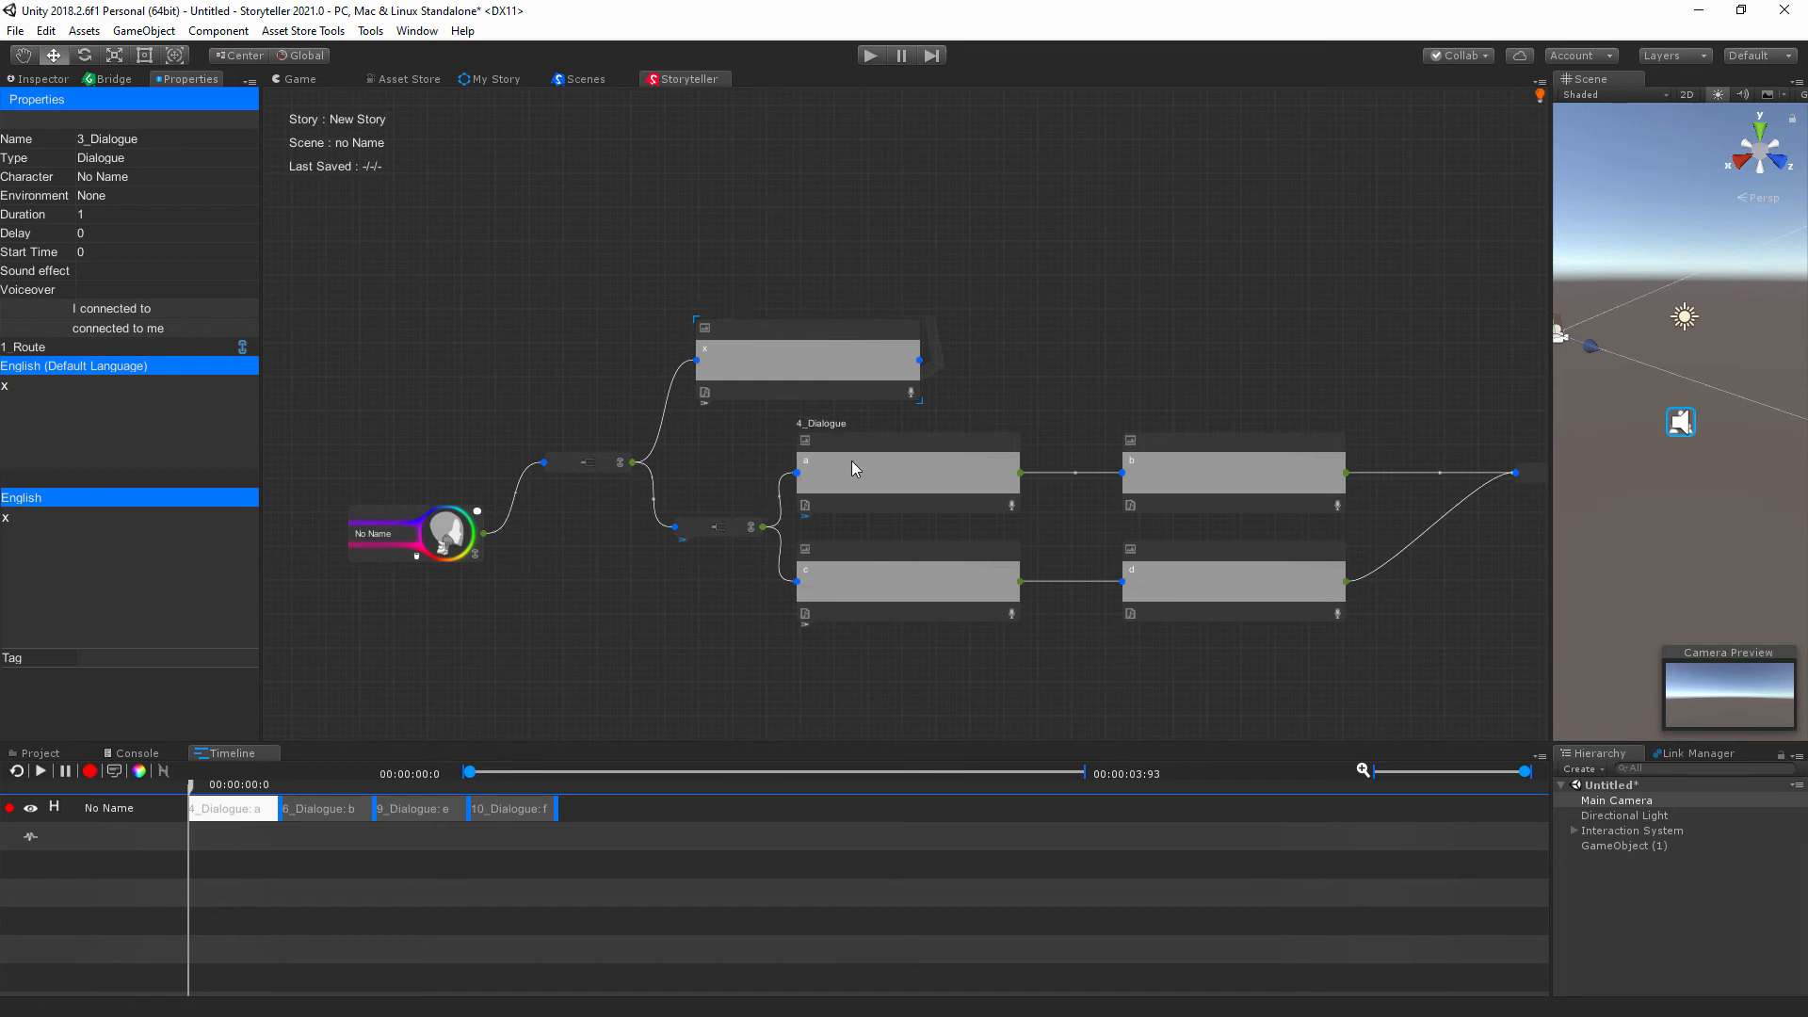
Reposition dialogue nodes "a", "c", "b" and "d" to space out the two parallel branches of the graph.
{"action": "left_click_drag", "start_coordinate": [855, 435], "coordinate": [858, 445]}
{"action": "left_click_drag", "start_coordinate": [865, 552], "coordinate": [866, 561]}
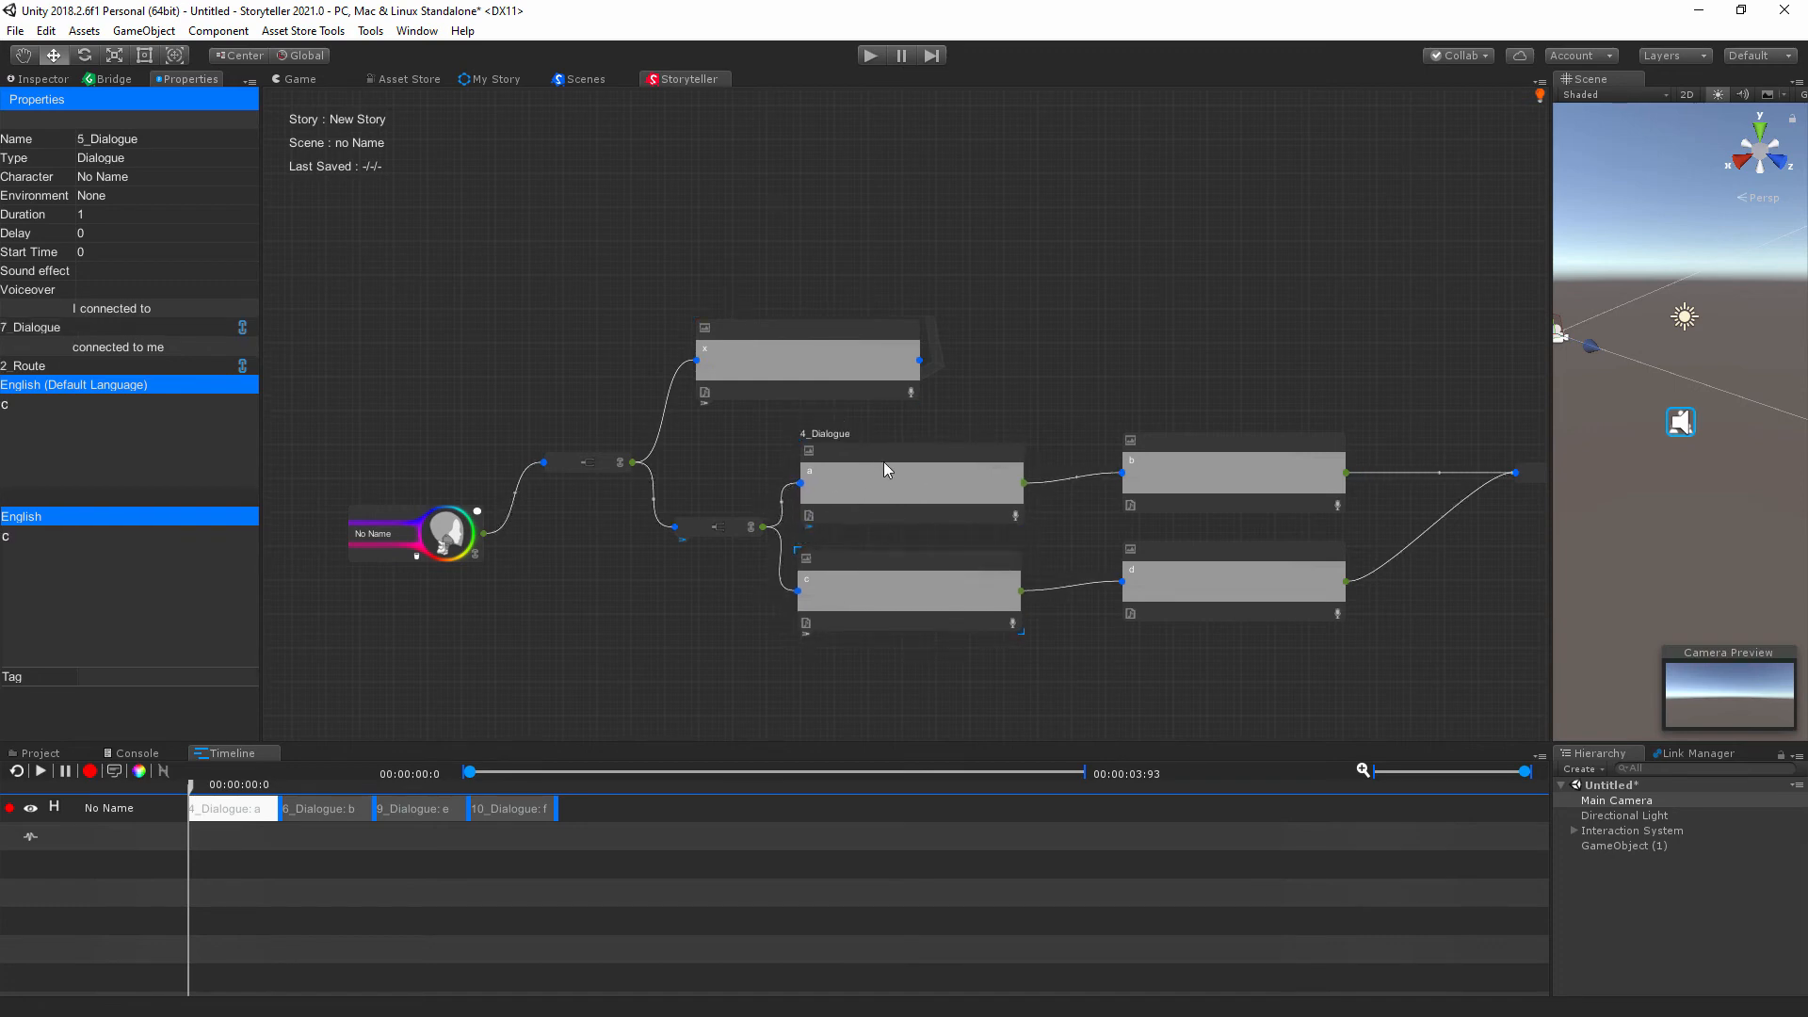
{"action": "mouse_move", "coordinate": [883, 462]}
{"action": "left_mouse_down"}
{"action": "mouse_move", "coordinate": [862, 460]}
{"action": "mouse_move", "coordinate": [887, 438]}
{"action": "mouse_move", "coordinate": [887, 454]}
{"action": "left_mouse_up"}
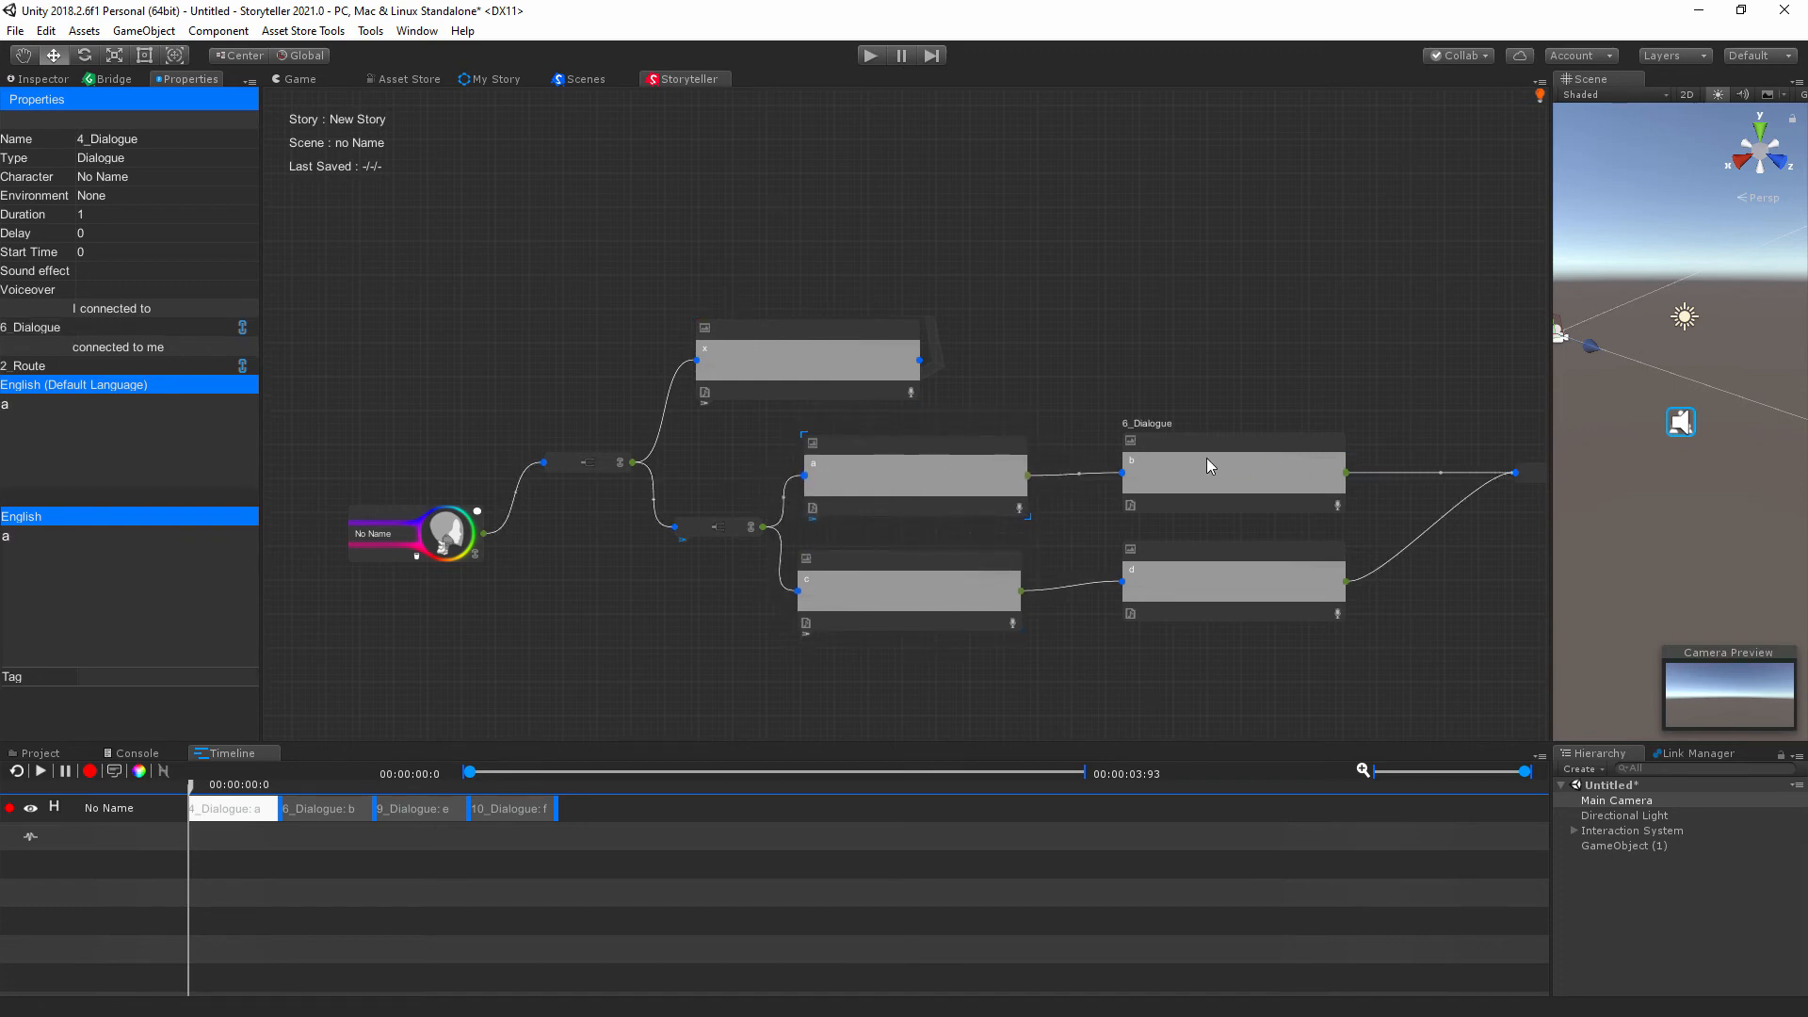
{"action": "left_click_drag", "start_coordinate": [1273, 447], "coordinate": [1286, 409]}
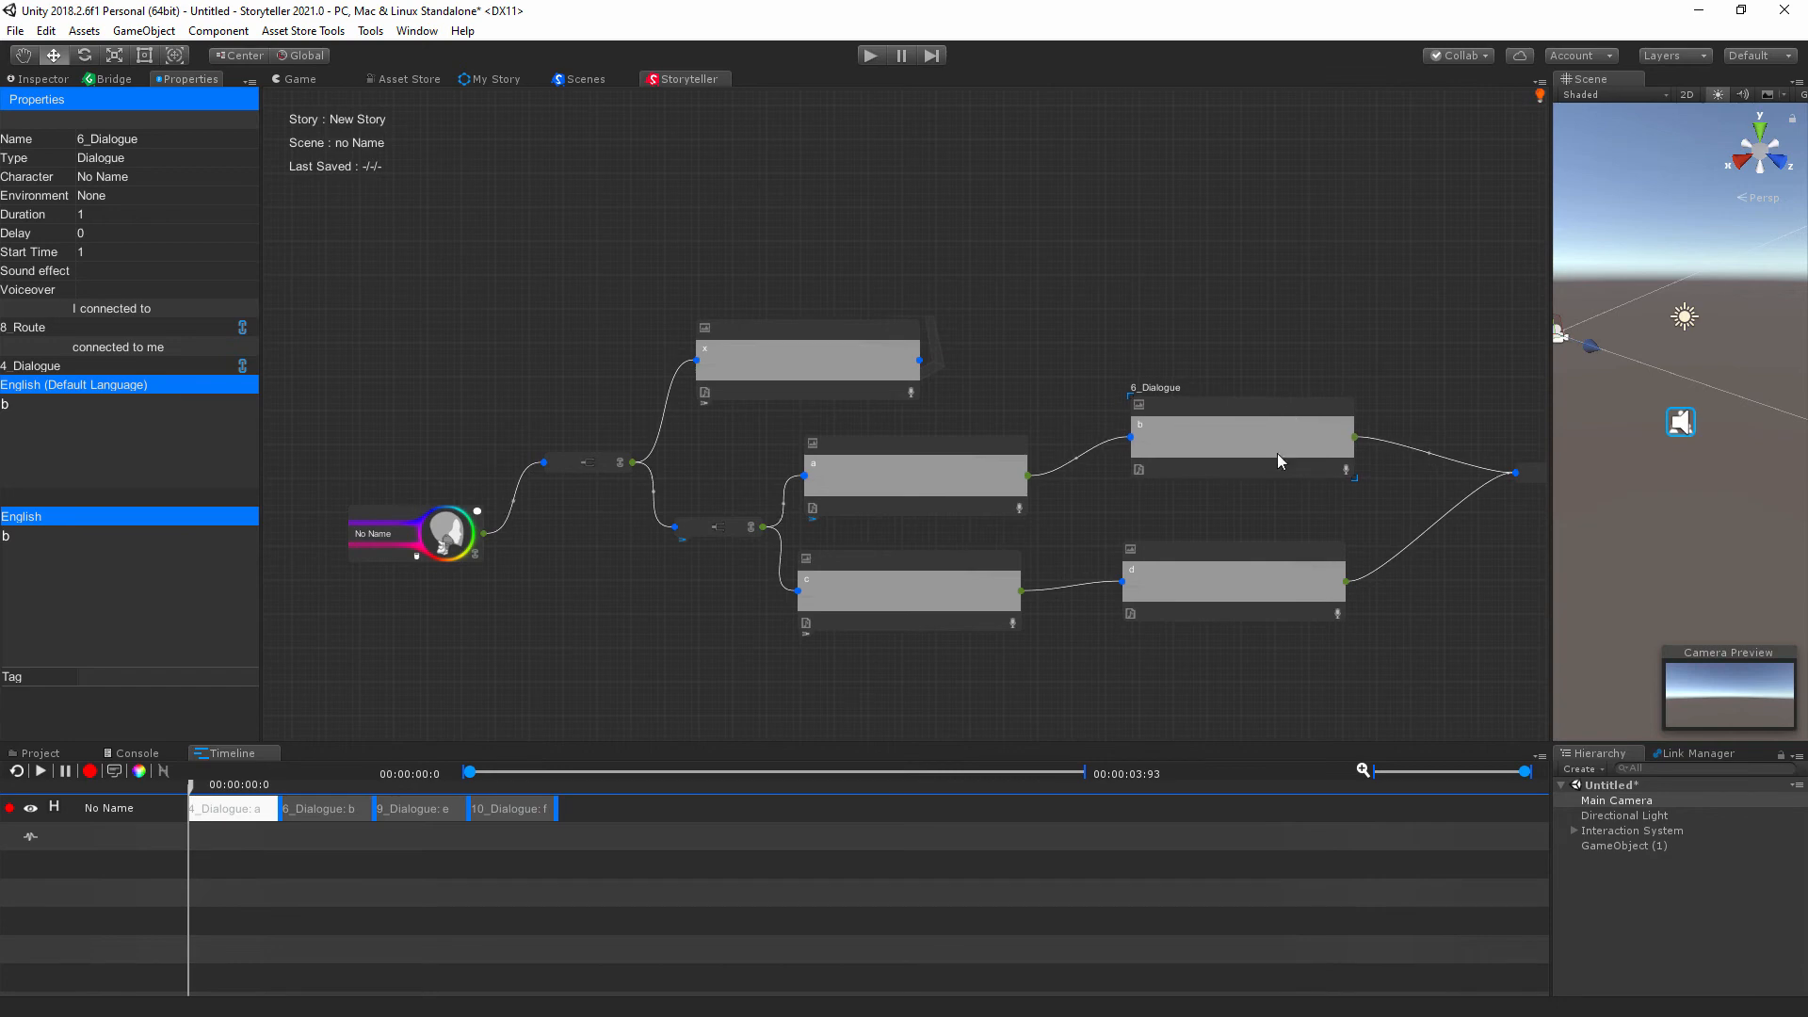
{"action": "mouse_move", "coordinate": [1286, 563]}
{"action": "left_mouse_down"}
{"action": "mouse_move", "coordinate": [1314, 574]}
{"action": "mouse_move", "coordinate": [1302, 559]}
{"action": "mouse_move", "coordinate": [1230, 578]}
{"action": "mouse_move", "coordinate": [1270, 569]}
{"action": "left_mouse_up"}
Reposition the route node where the branches converge, along with the following dialogue node "e".
{"action": "middle_click_drag", "start_coordinate": [1452, 597], "coordinate": [1037, 616]}
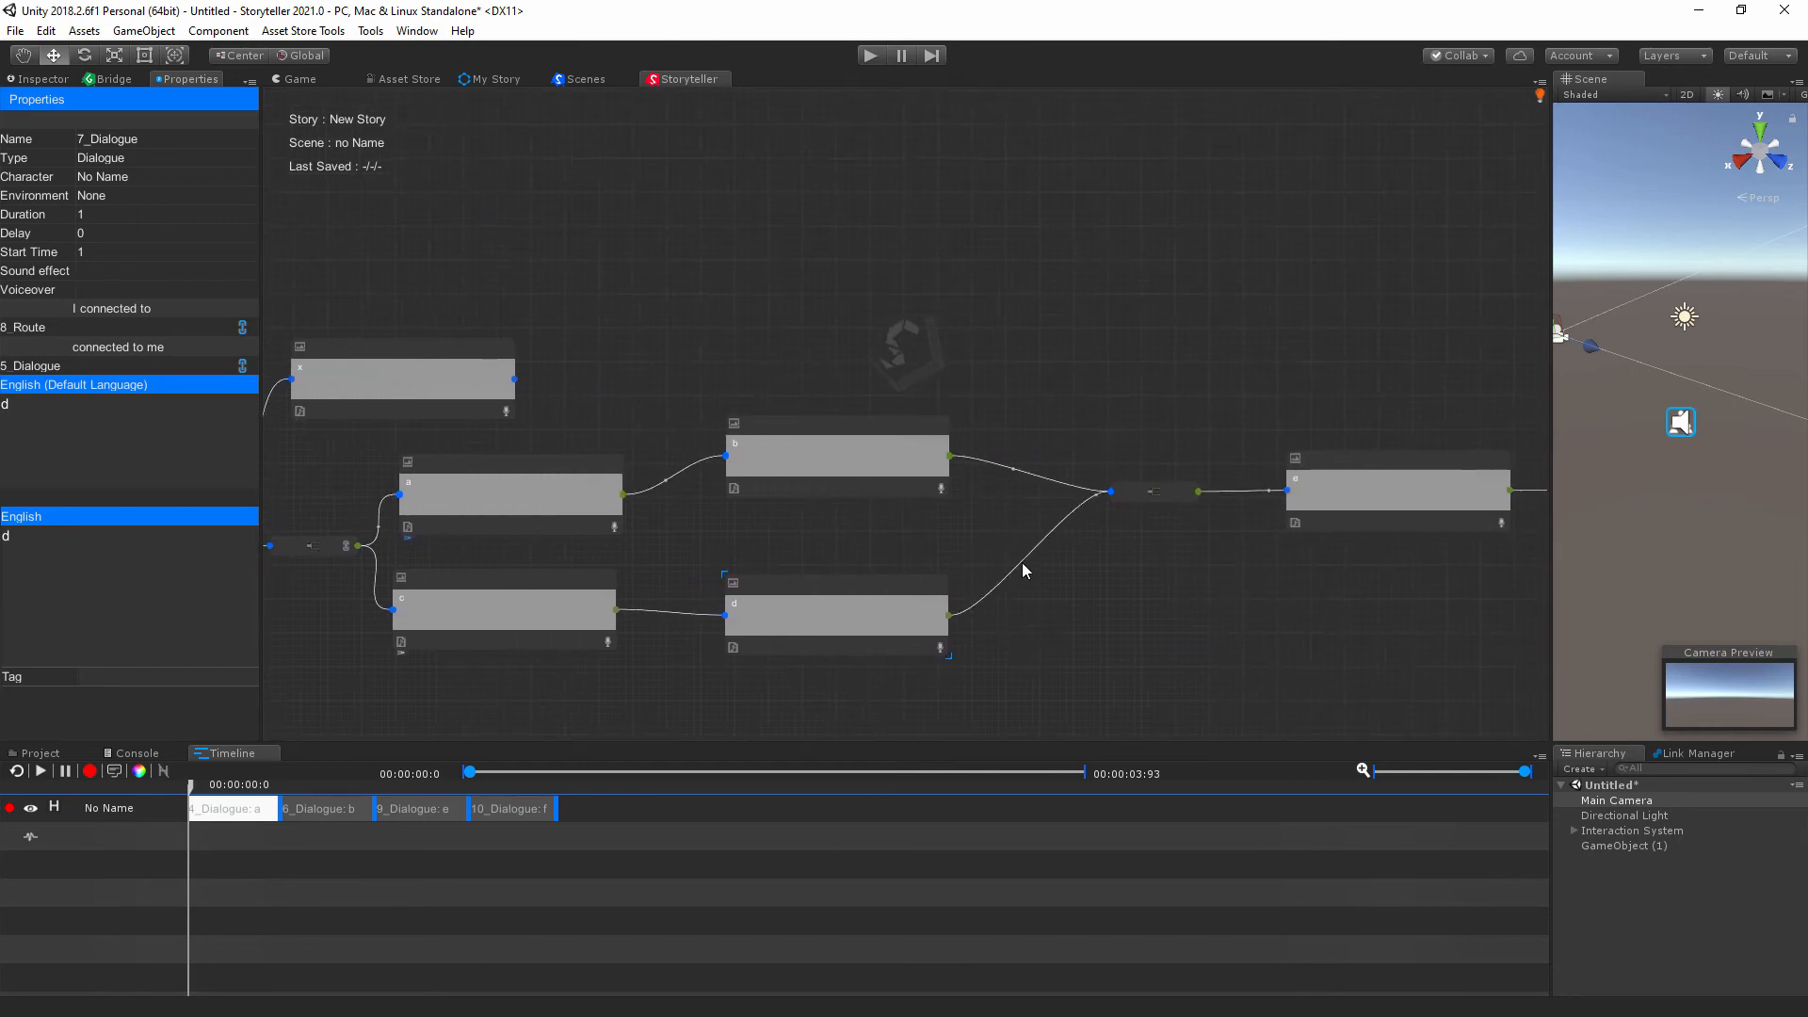
{"action": "left_click_drag", "start_coordinate": [1139, 494], "coordinate": [1130, 433]}
{"action": "left_click_drag", "start_coordinate": [1375, 477], "coordinate": [1384, 460]}
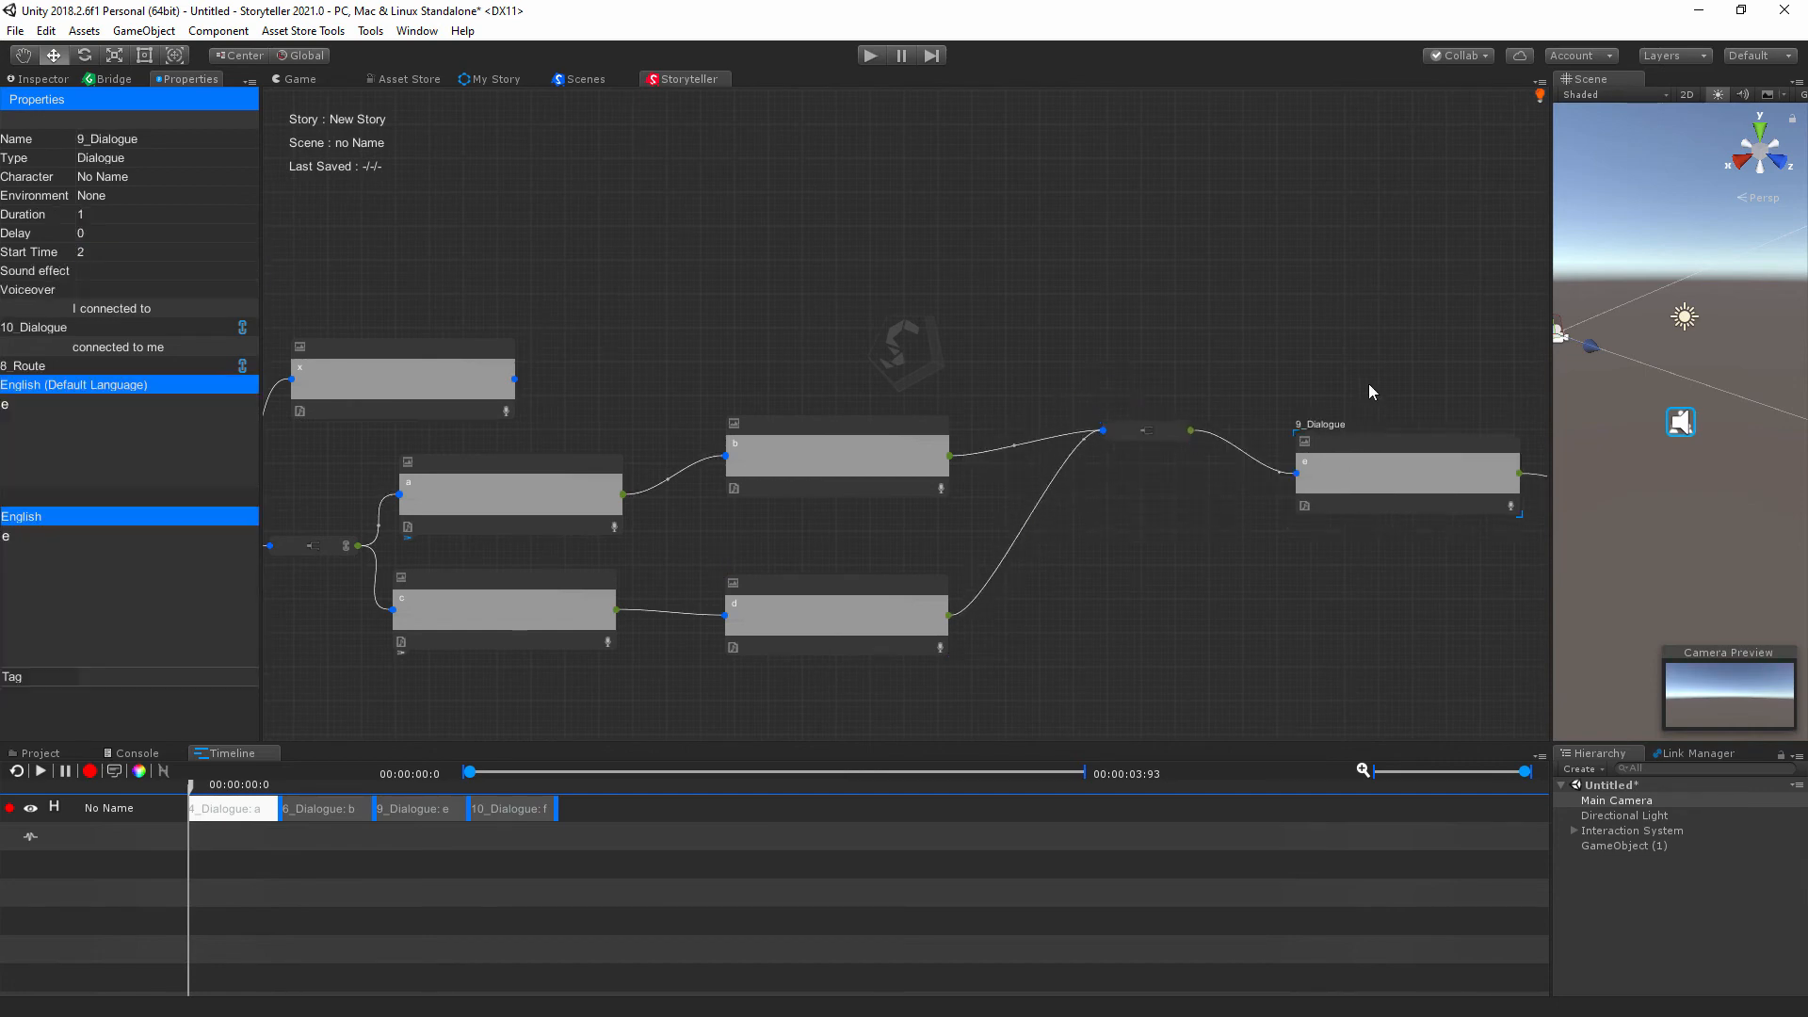
{"action": "middle_click_drag", "start_coordinate": [1363, 440], "coordinate": [1126, 390]}
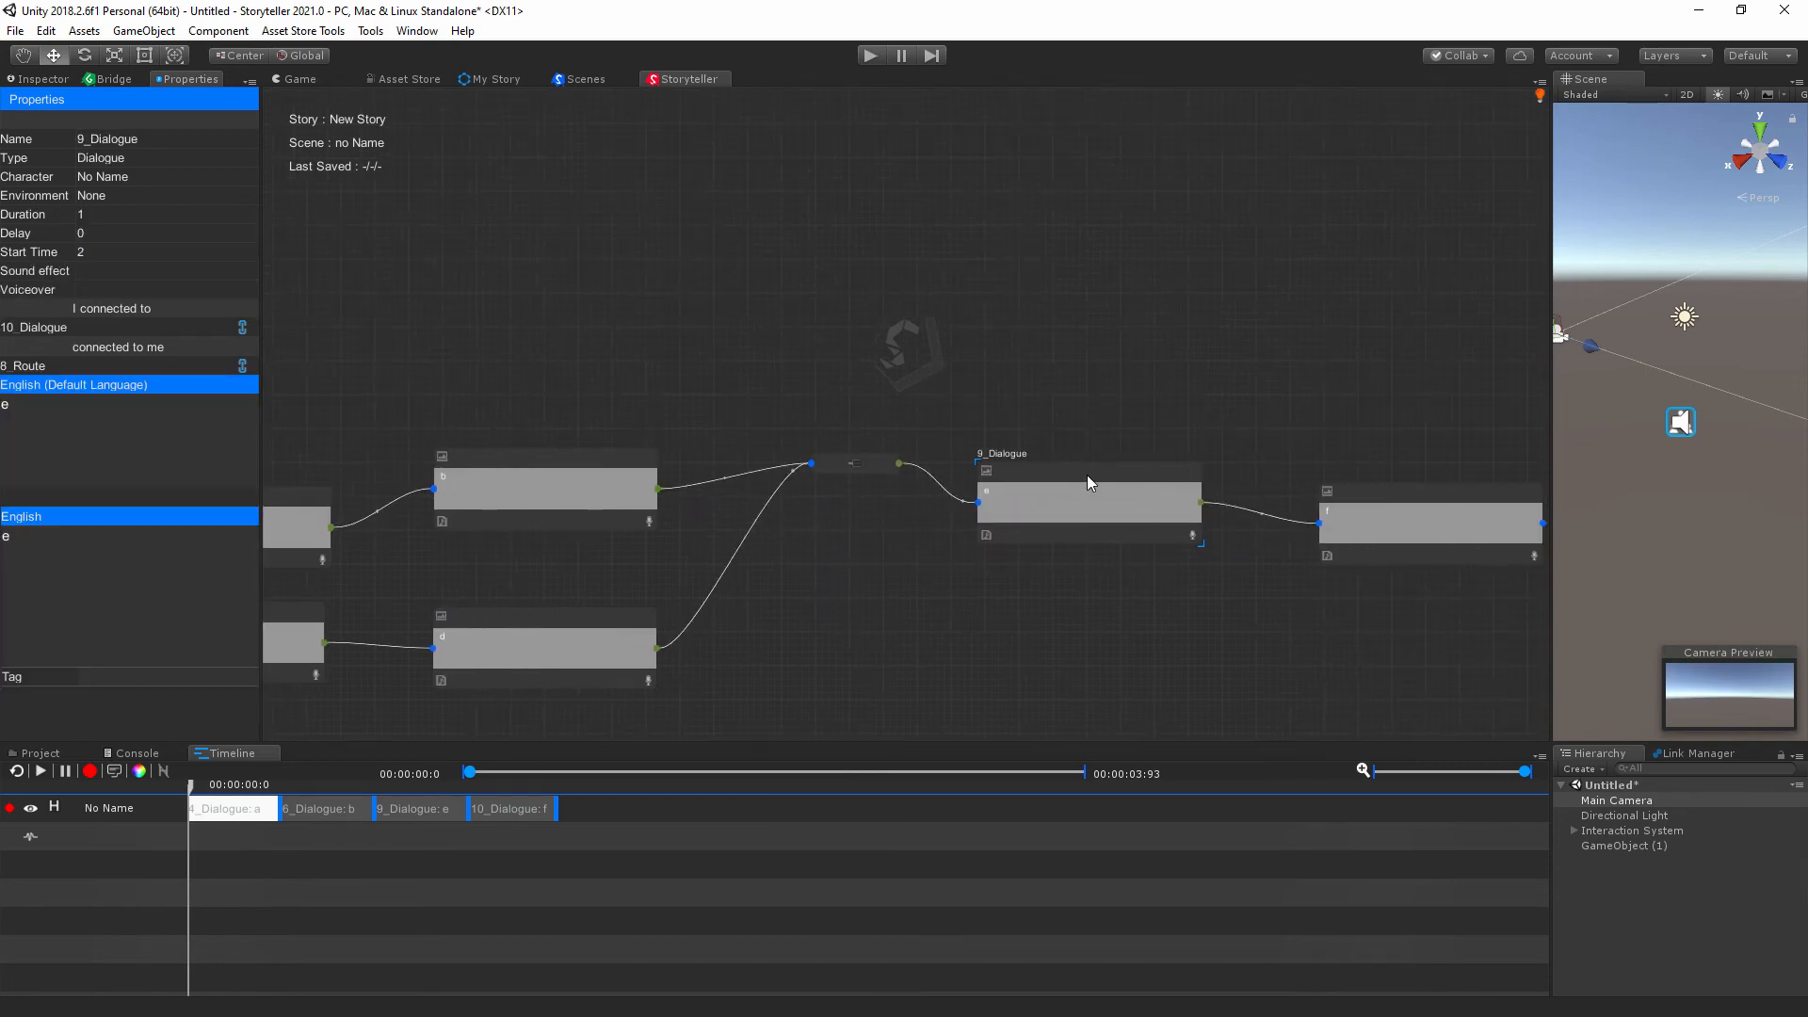
{"action": "left_click_drag", "start_coordinate": [1086, 475], "coordinate": [1089, 516]}
{"action": "left_click_drag", "start_coordinate": [846, 461], "coordinate": [873, 512]}
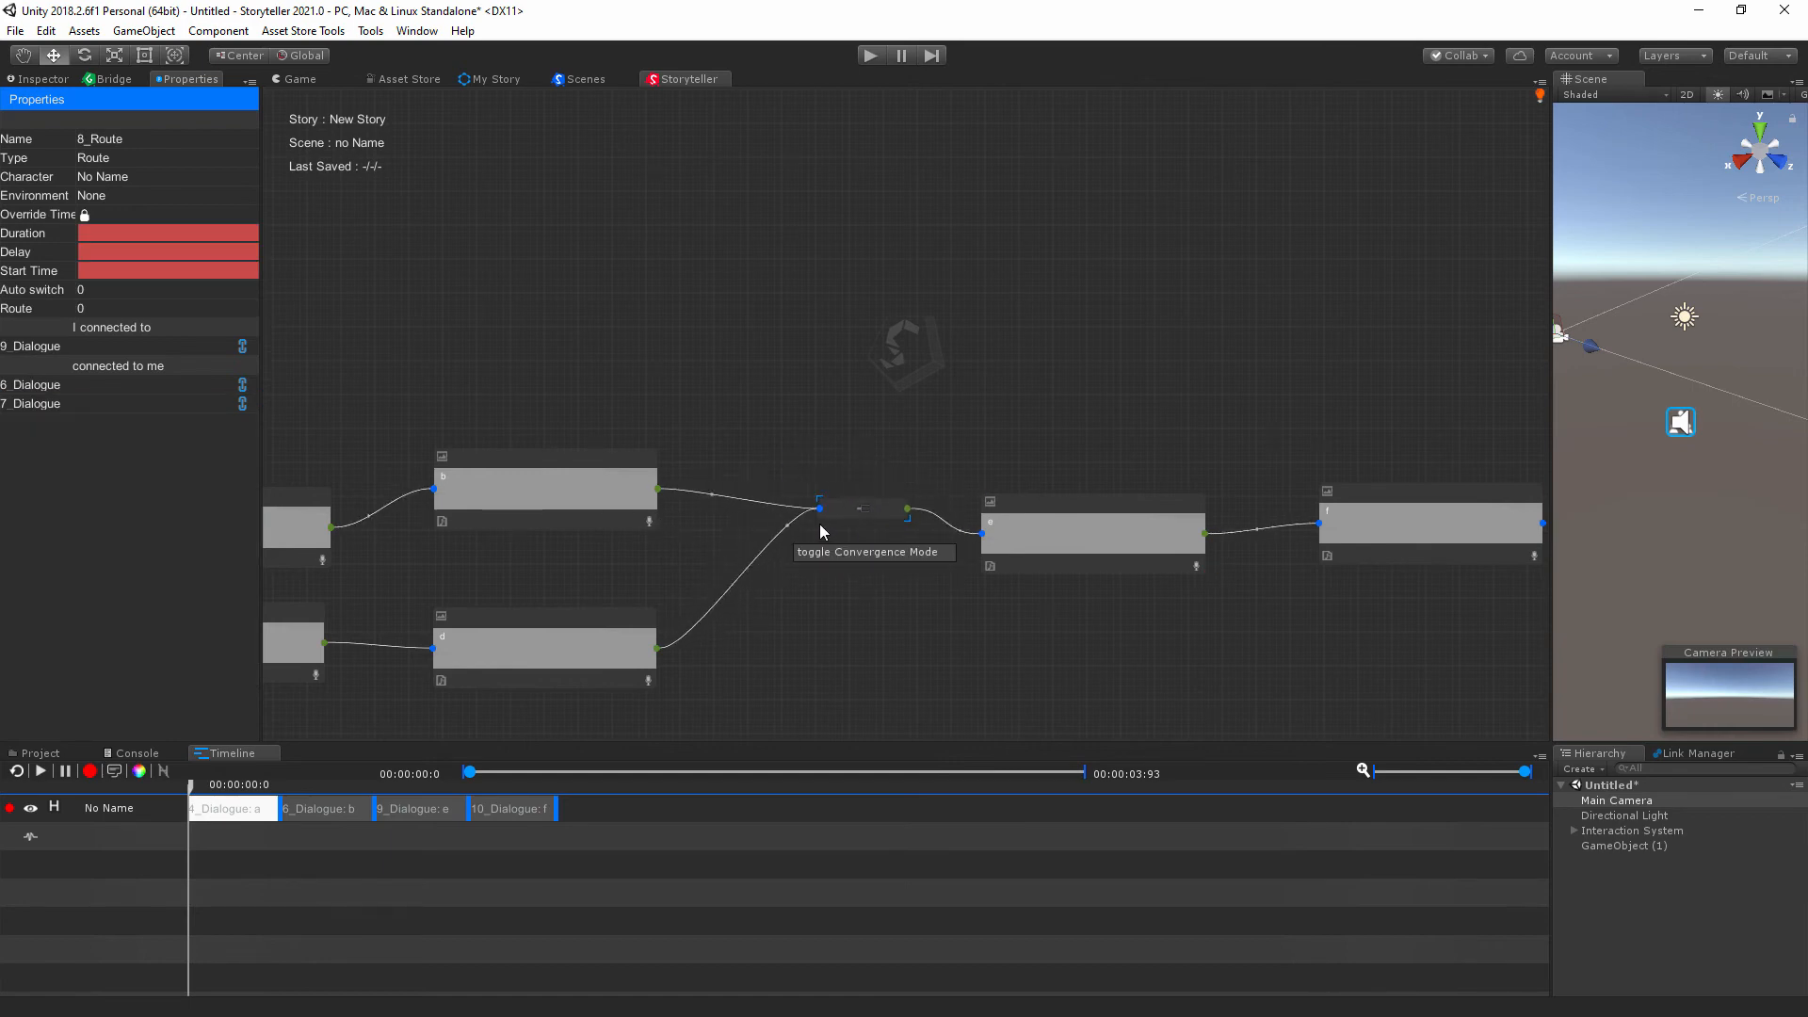
Adjust the spacing of dialogue nodes "b" and "d" around the route node they converge on.
{"action": "mouse_move", "coordinate": [540, 477]}
{"action": "left_mouse_down"}
{"action": "mouse_move", "coordinate": [541, 344]}
{"action": "mouse_move", "coordinate": [546, 444]}
{"action": "left_mouse_up"}
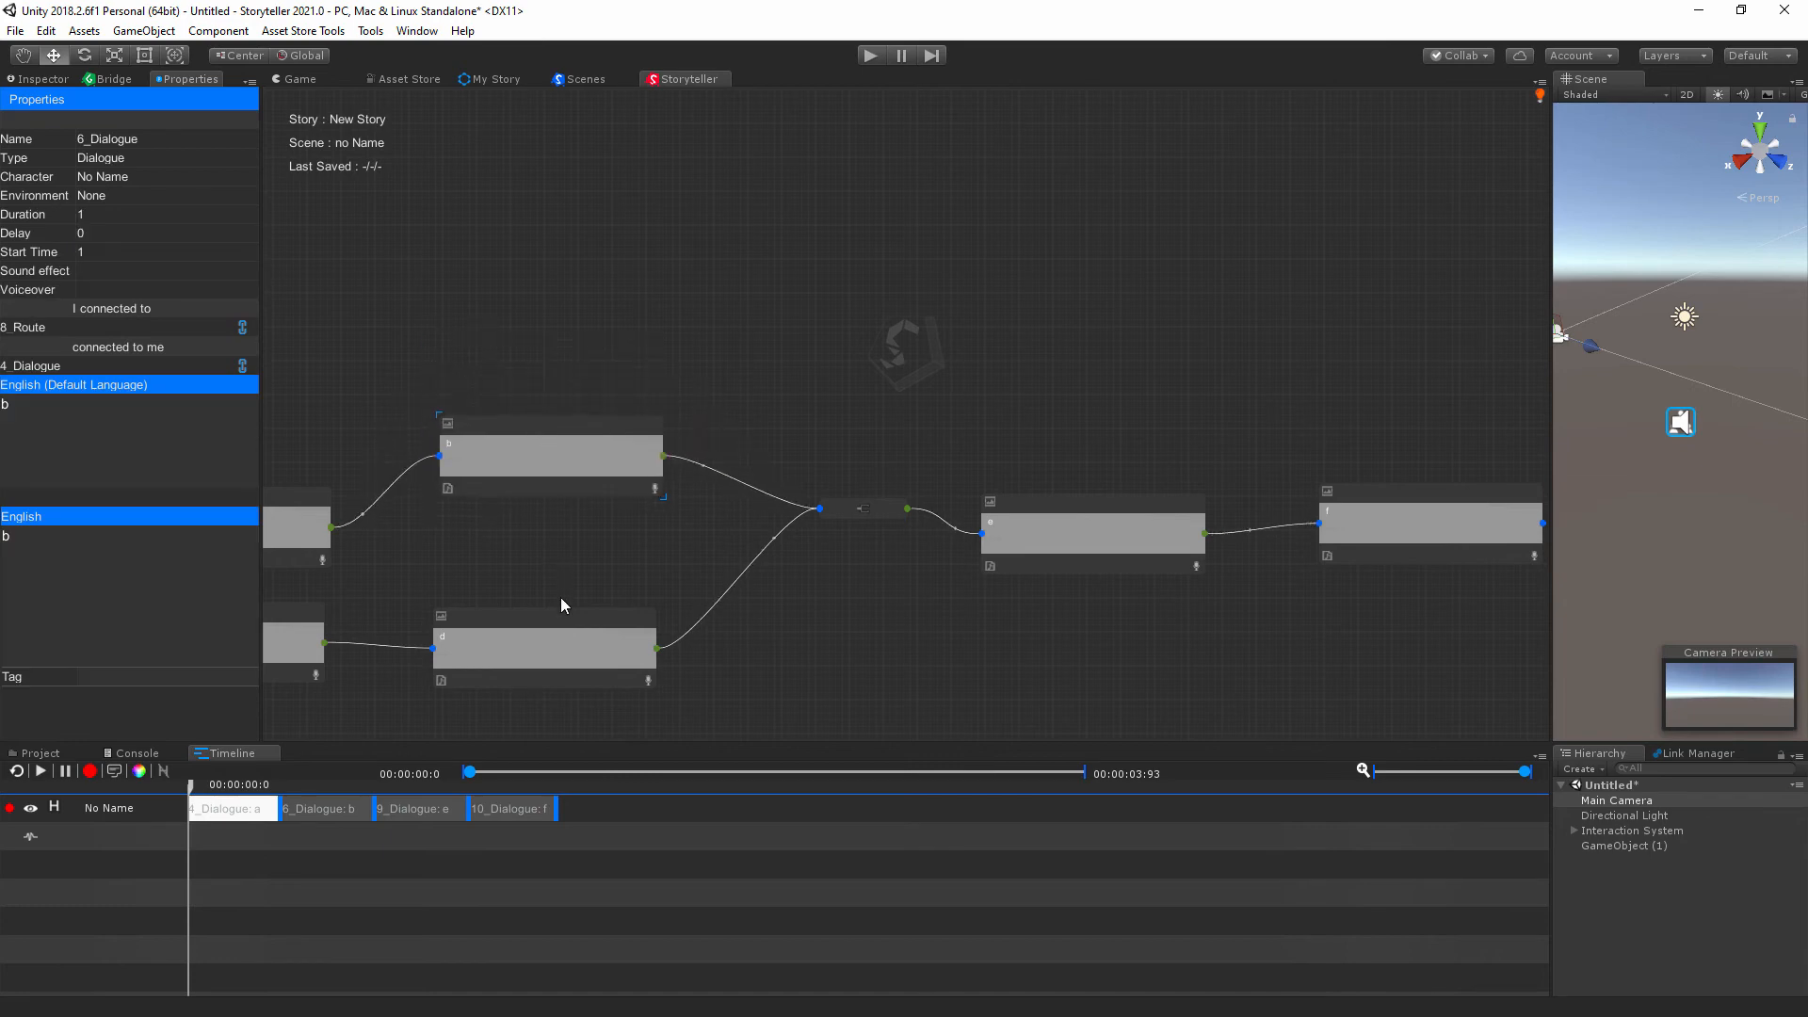
{"action": "left_click", "coordinate": [576, 604]}
{"action": "mouse_move", "coordinate": [576, 607]}
{"action": "left_mouse_down"}
{"action": "mouse_move", "coordinate": [569, 631]}
{"action": "mouse_move", "coordinate": [567, 601]}
{"action": "left_mouse_up"}
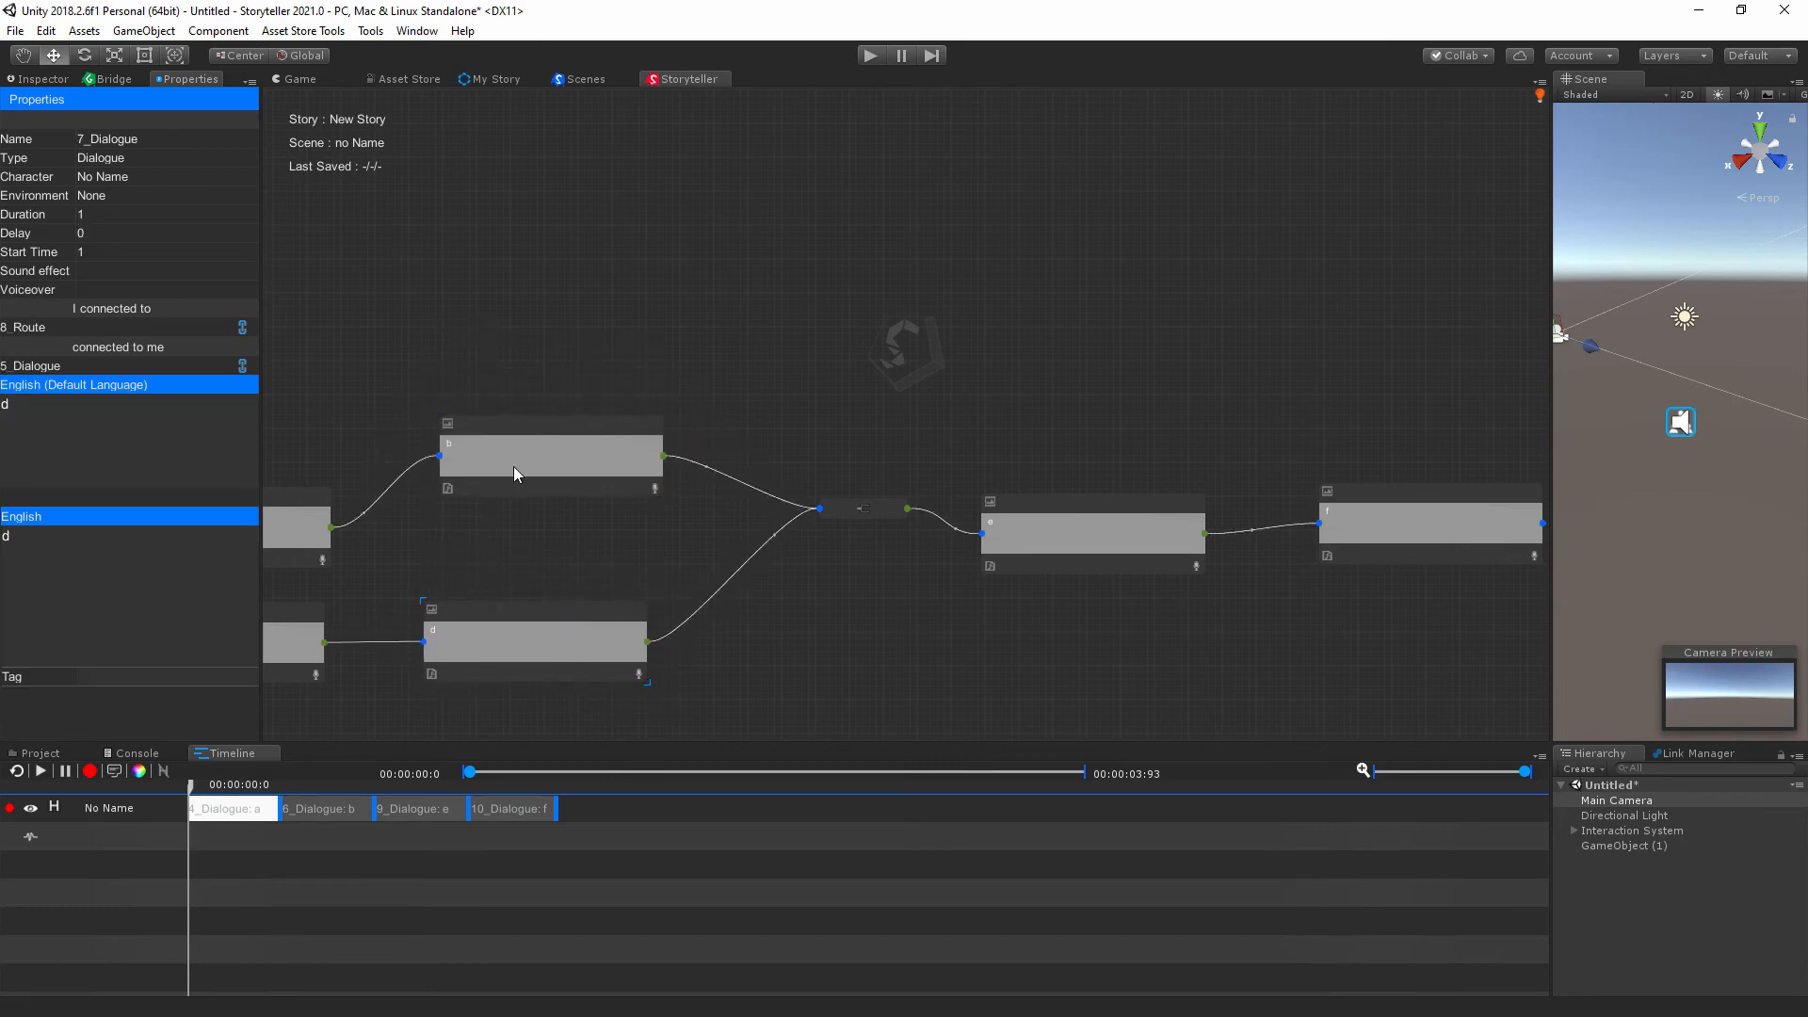
{"action": "left_click_drag", "start_coordinate": [531, 423], "coordinate": [538, 431]}
{"action": "left_click_drag", "start_coordinate": [539, 608], "coordinate": [584, 601]}
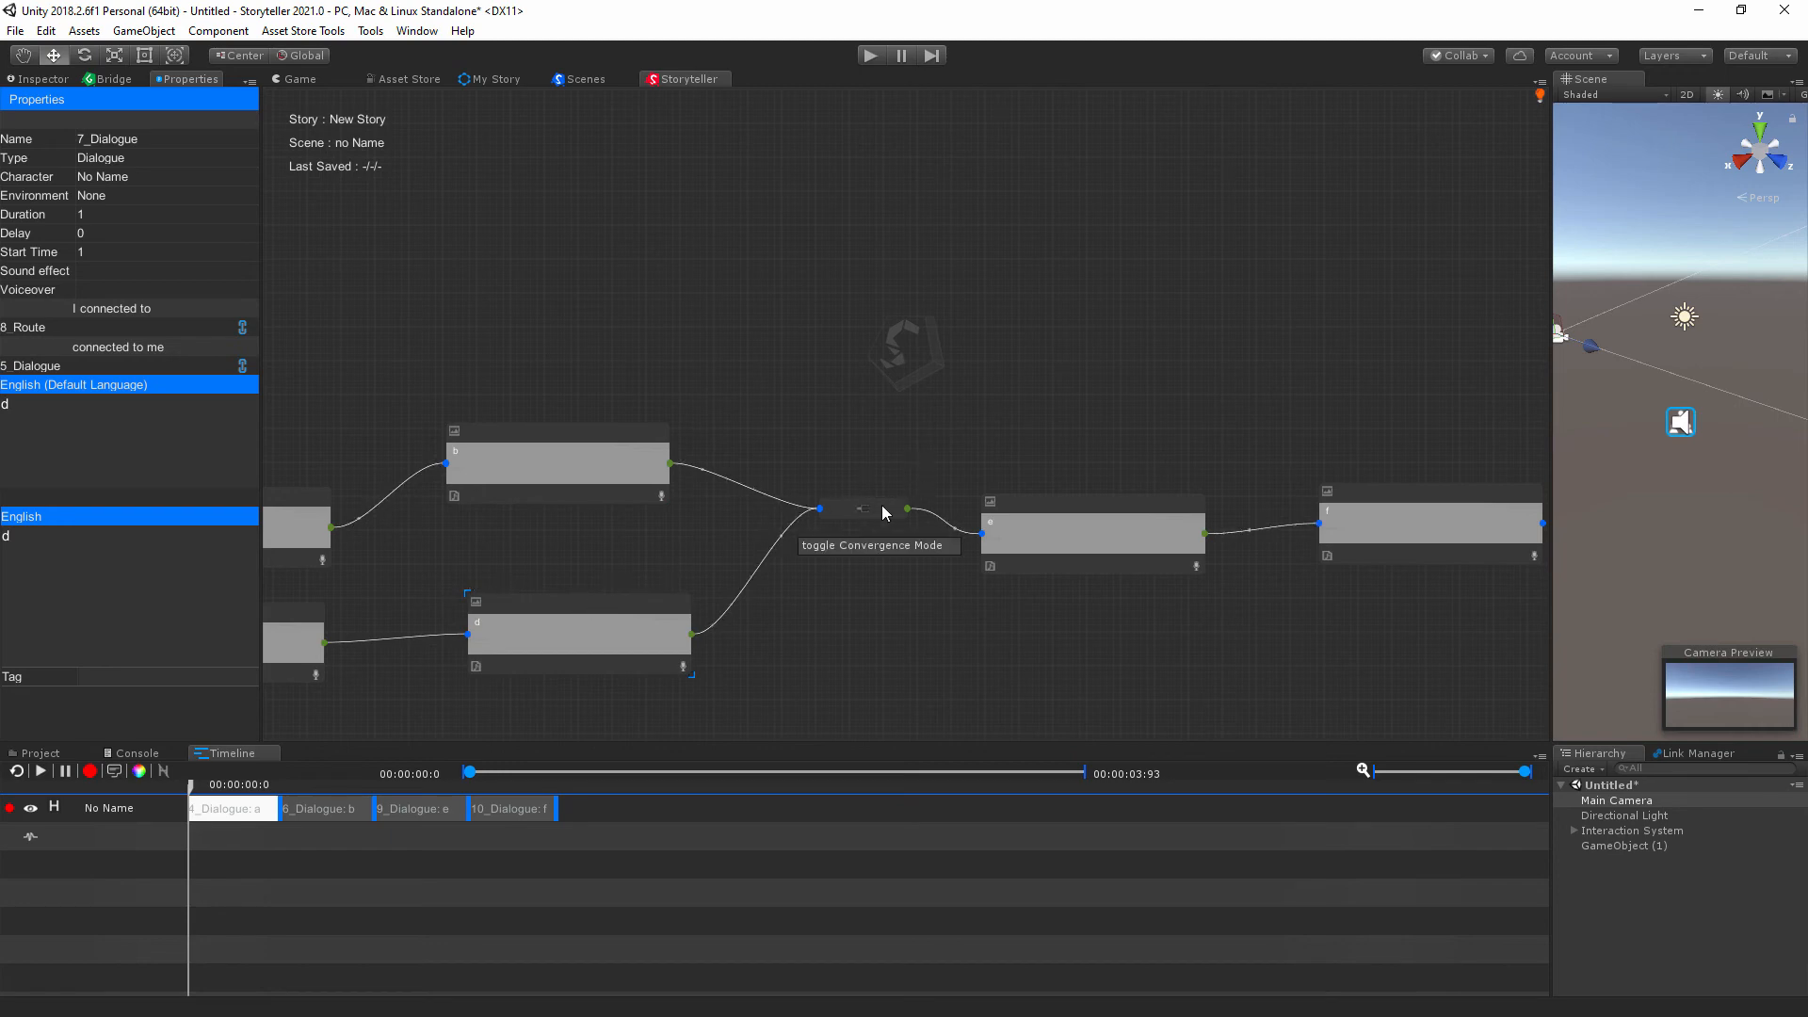
{"action": "mouse_move", "coordinate": [883, 512]}
{"action": "left_mouse_down"}
{"action": "mouse_move", "coordinate": [889, 466]}
{"action": "mouse_move", "coordinate": [888, 504]}
{"action": "left_mouse_up"}
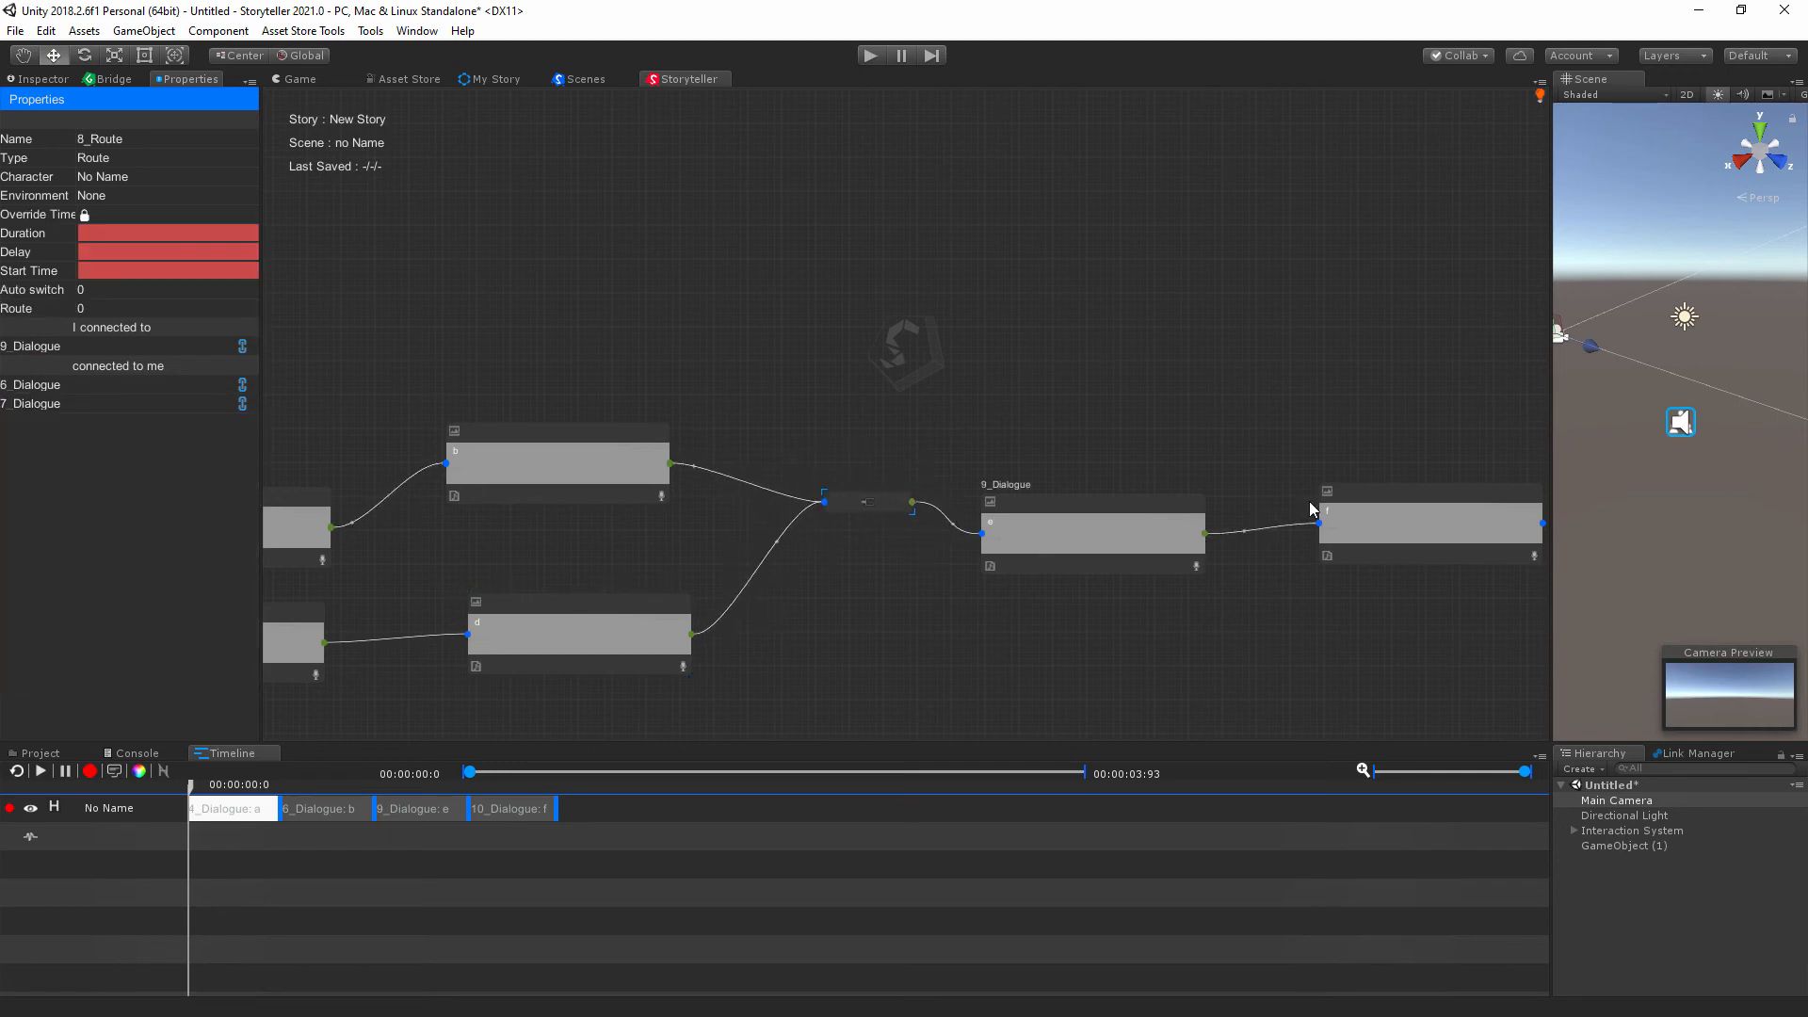
Raise dialogue node "e" slightly and place the final dialogue node "f" diagonally below it.
{"action": "middle_click_drag", "start_coordinate": [1288, 431], "coordinate": [686, 431]}
{"action": "left_click_drag", "start_coordinate": [784, 495], "coordinate": [790, 546]}
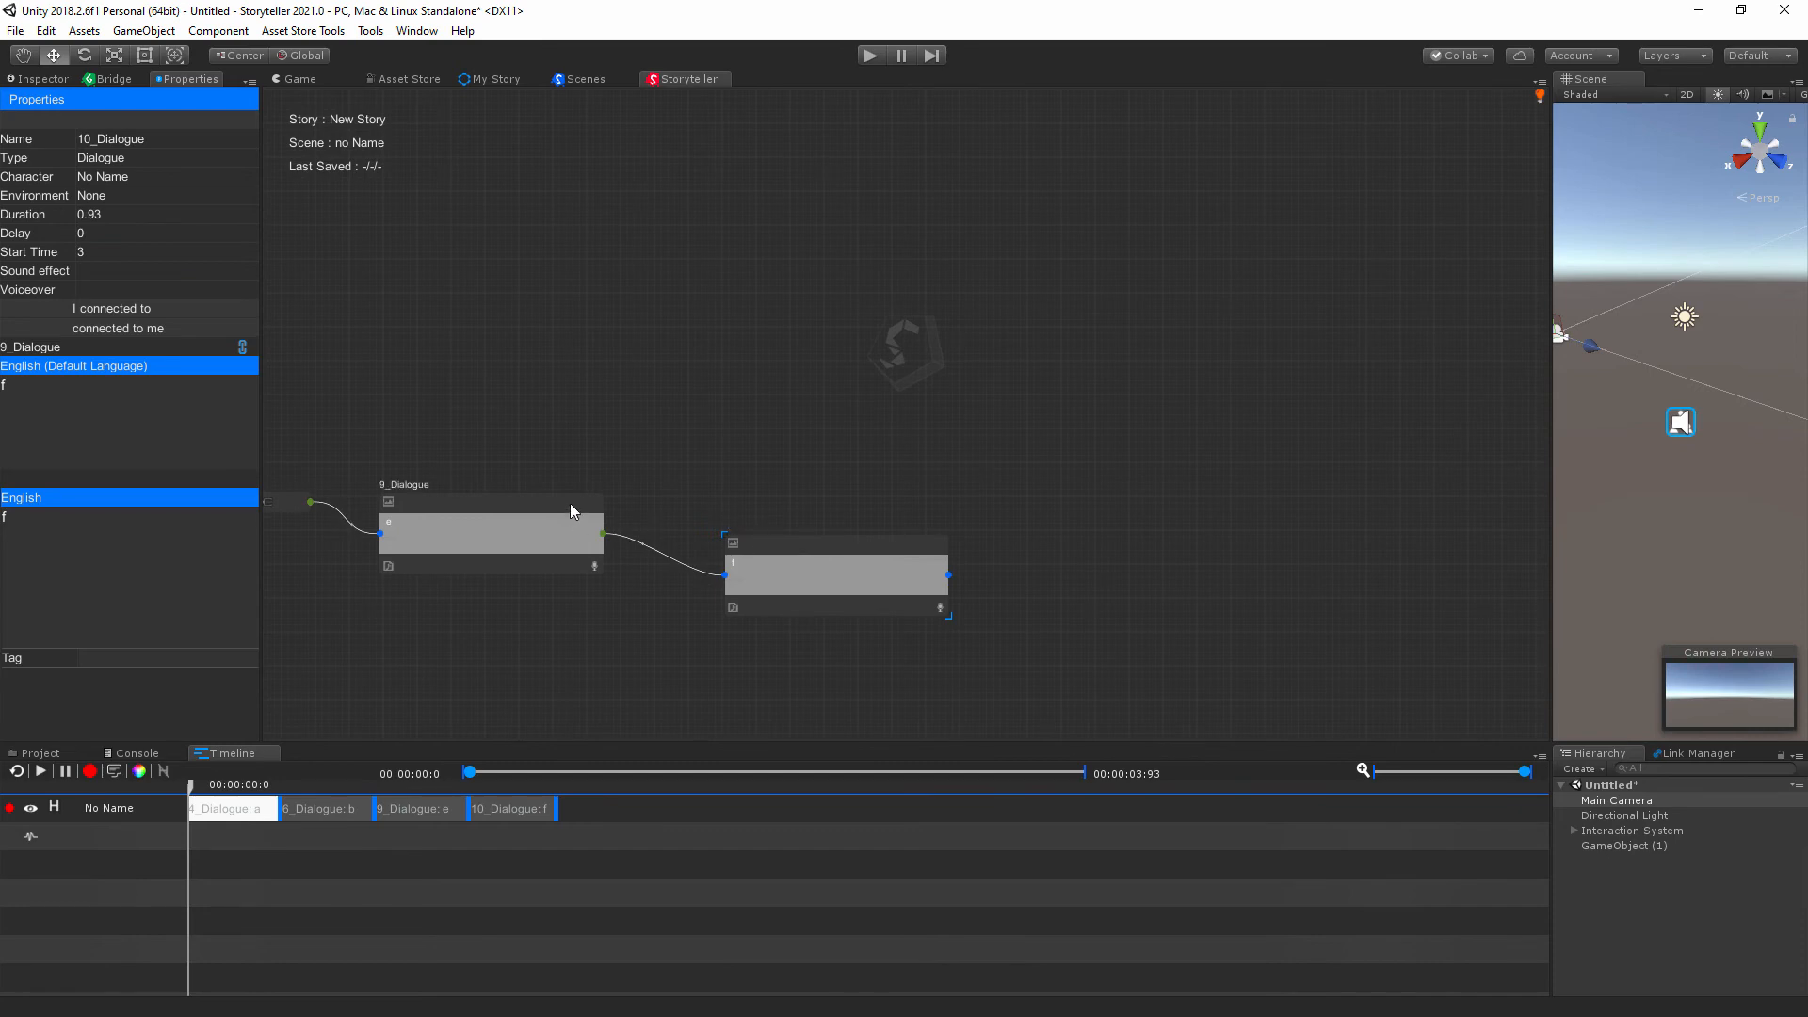
{"action": "left_click_drag", "start_coordinate": [569, 503], "coordinate": [578, 466]}
{"action": "left_click_drag", "start_coordinate": [800, 546], "coordinate": [668, 597]}
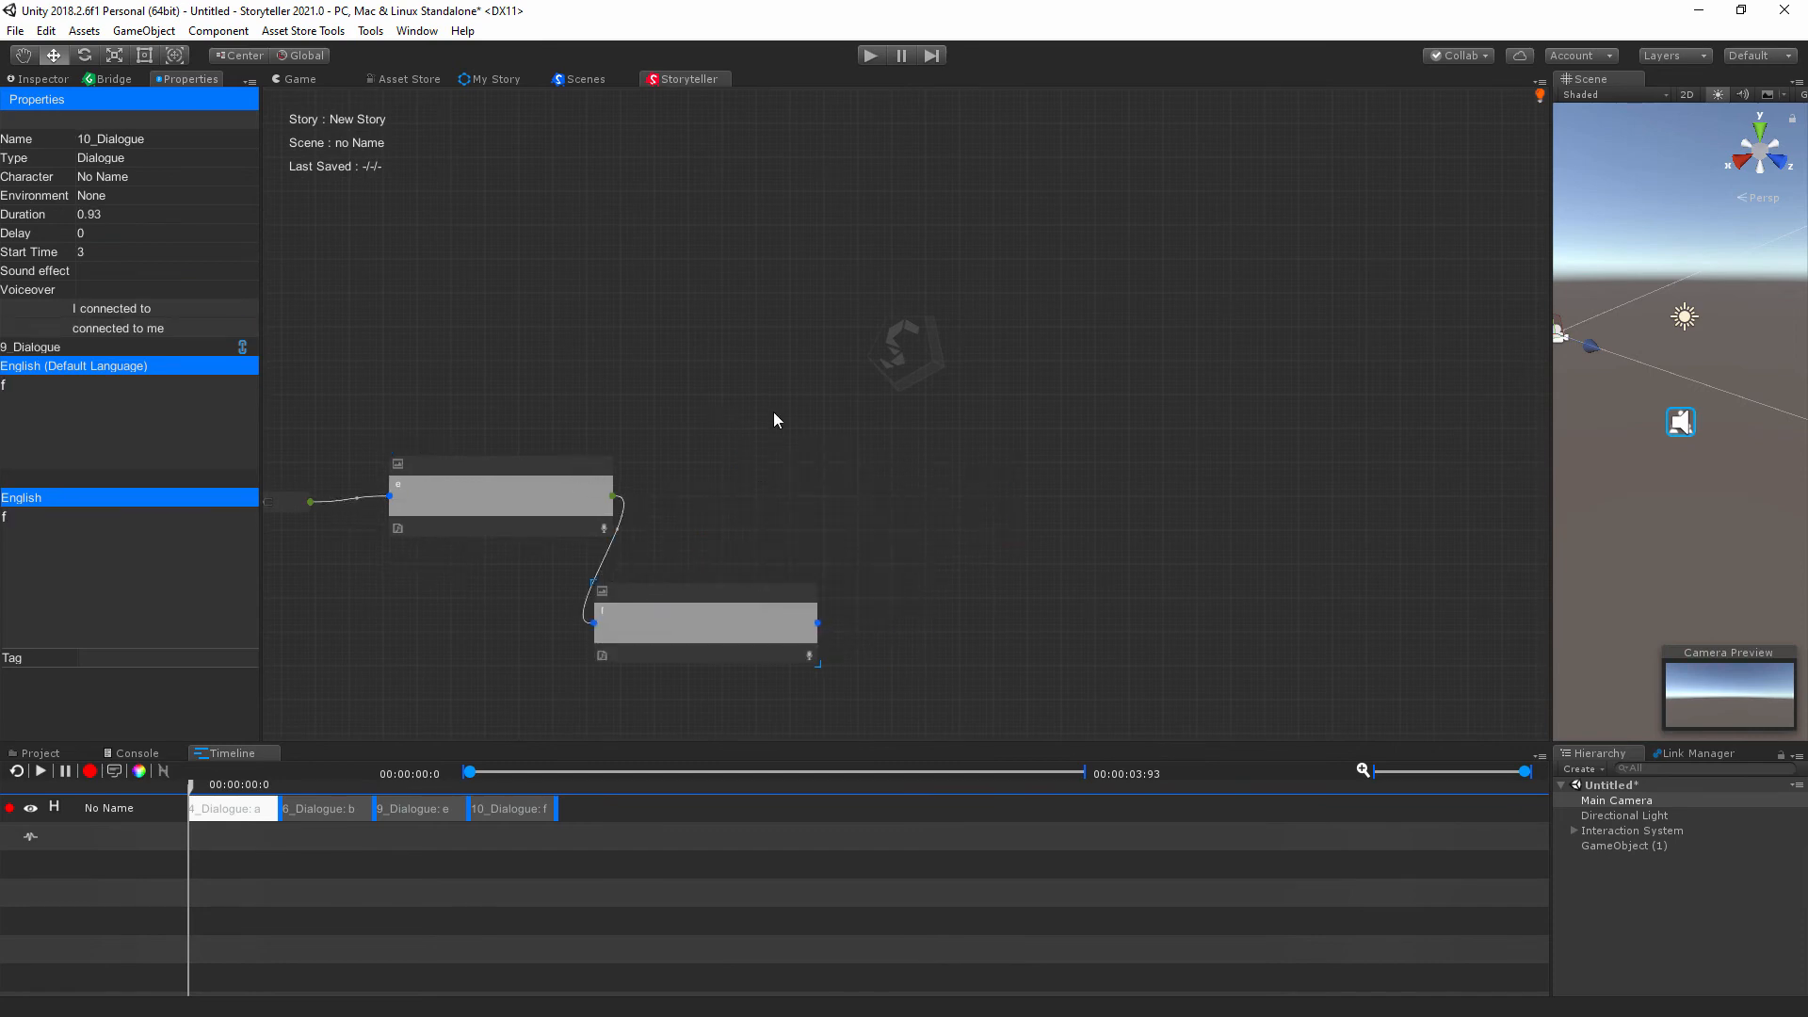
Scatter the character, route and dialogue nodes across the canvas so that they overlap in a disordered cluster.
{"action": "middle_click_drag", "start_coordinate": [773, 420], "coordinate": [1582, 280]}
{"action": "left_click_drag", "start_coordinate": [731, 470], "coordinate": [386, 320]}
{"action": "left_click_drag", "start_coordinate": [1227, 354], "coordinate": [752, 440]}
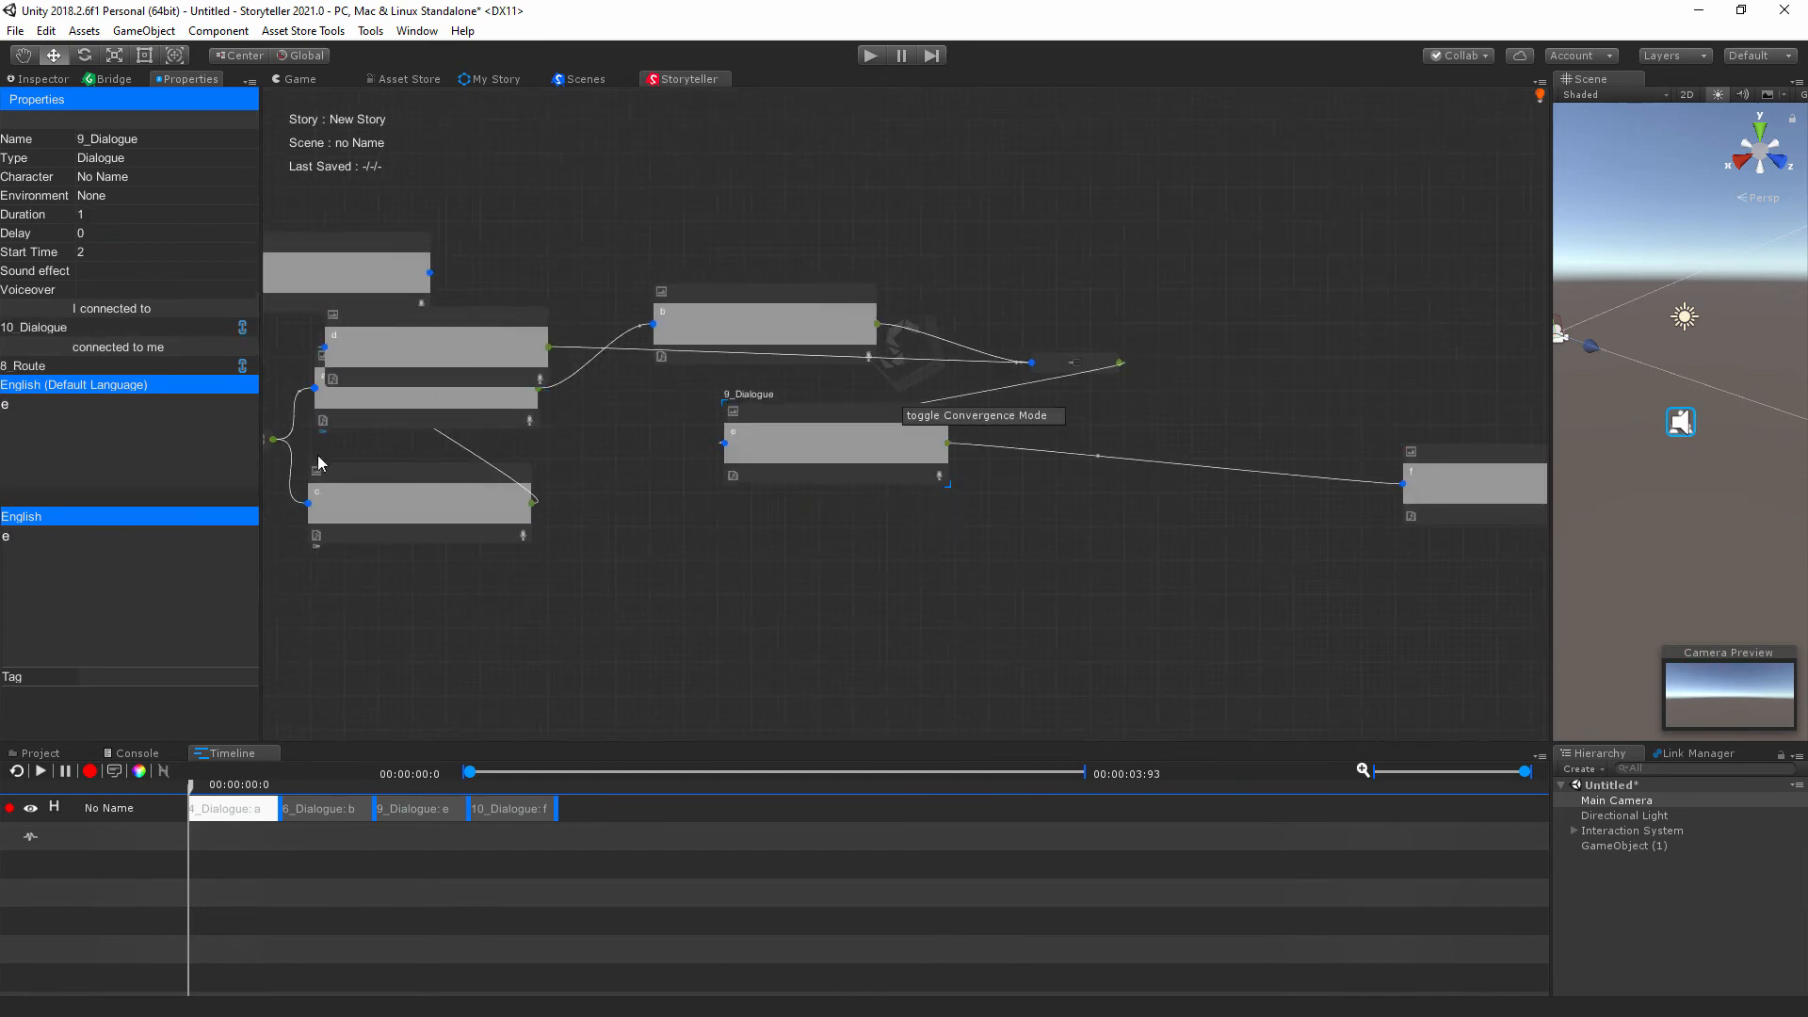
{"action": "left_click_drag", "start_coordinate": [318, 456], "coordinate": [273, 478]}
{"action": "left_click_drag", "start_coordinate": [734, 316], "coordinate": [272, 250]}
{"action": "left_click_drag", "start_coordinate": [1431, 469], "coordinate": [473, 563]}
{"action": "left_click_drag", "start_coordinate": [1059, 368], "coordinate": [381, 362]}
{"action": "middle_click_drag", "start_coordinate": [827, 461], "coordinate": [1511, 433]}
{"action": "left_click_drag", "start_coordinate": [569, 414], "coordinate": [984, 576]}
{"action": "left_click_drag", "start_coordinate": [758, 350], "coordinate": [1109, 291]}
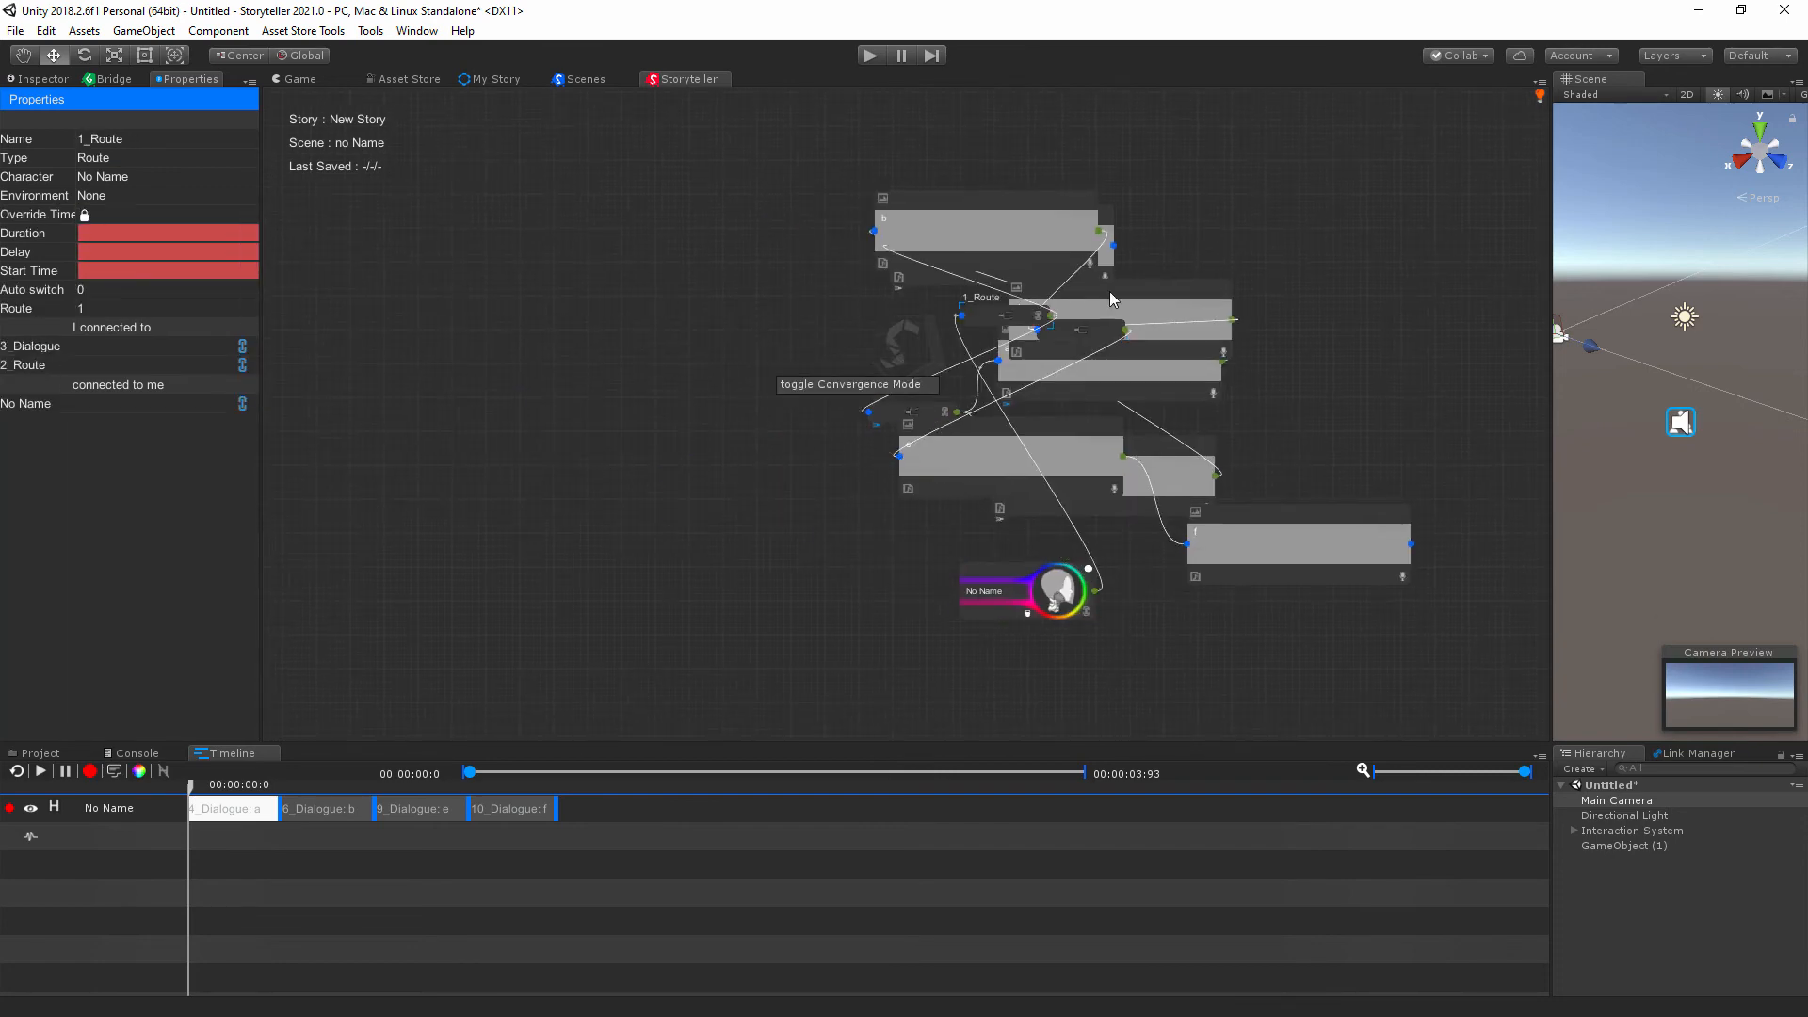
{"action": "left_click_drag", "start_coordinate": [891, 411], "coordinate": [1195, 330]}
{"action": "left_click_drag", "start_coordinate": [974, 214], "coordinate": [978, 367]}
{"action": "left_click", "coordinate": [987, 582]}
Auto-arrange the node graph, raise dialogue node "x" above its branch, and place the No Name character node beside the first route node.
{"action": "right_click", "coordinate": [527, 372]}
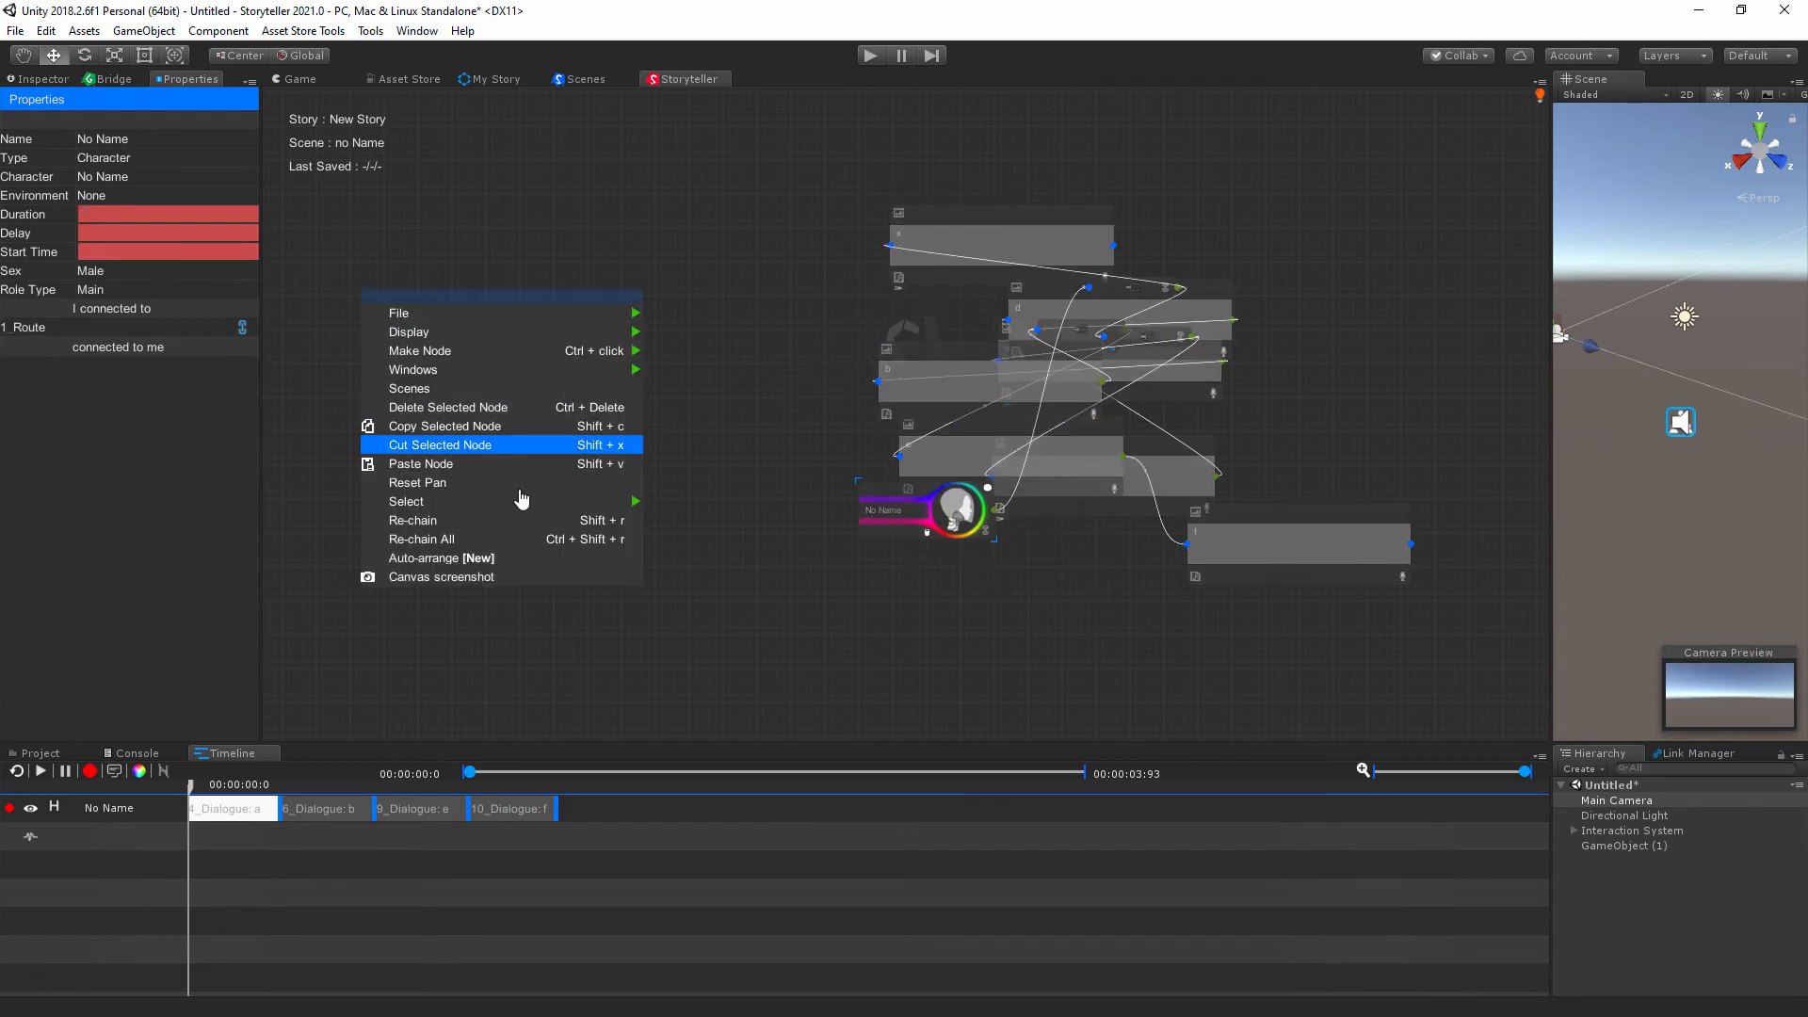
{"action": "left_click", "coordinate": [468, 567]}
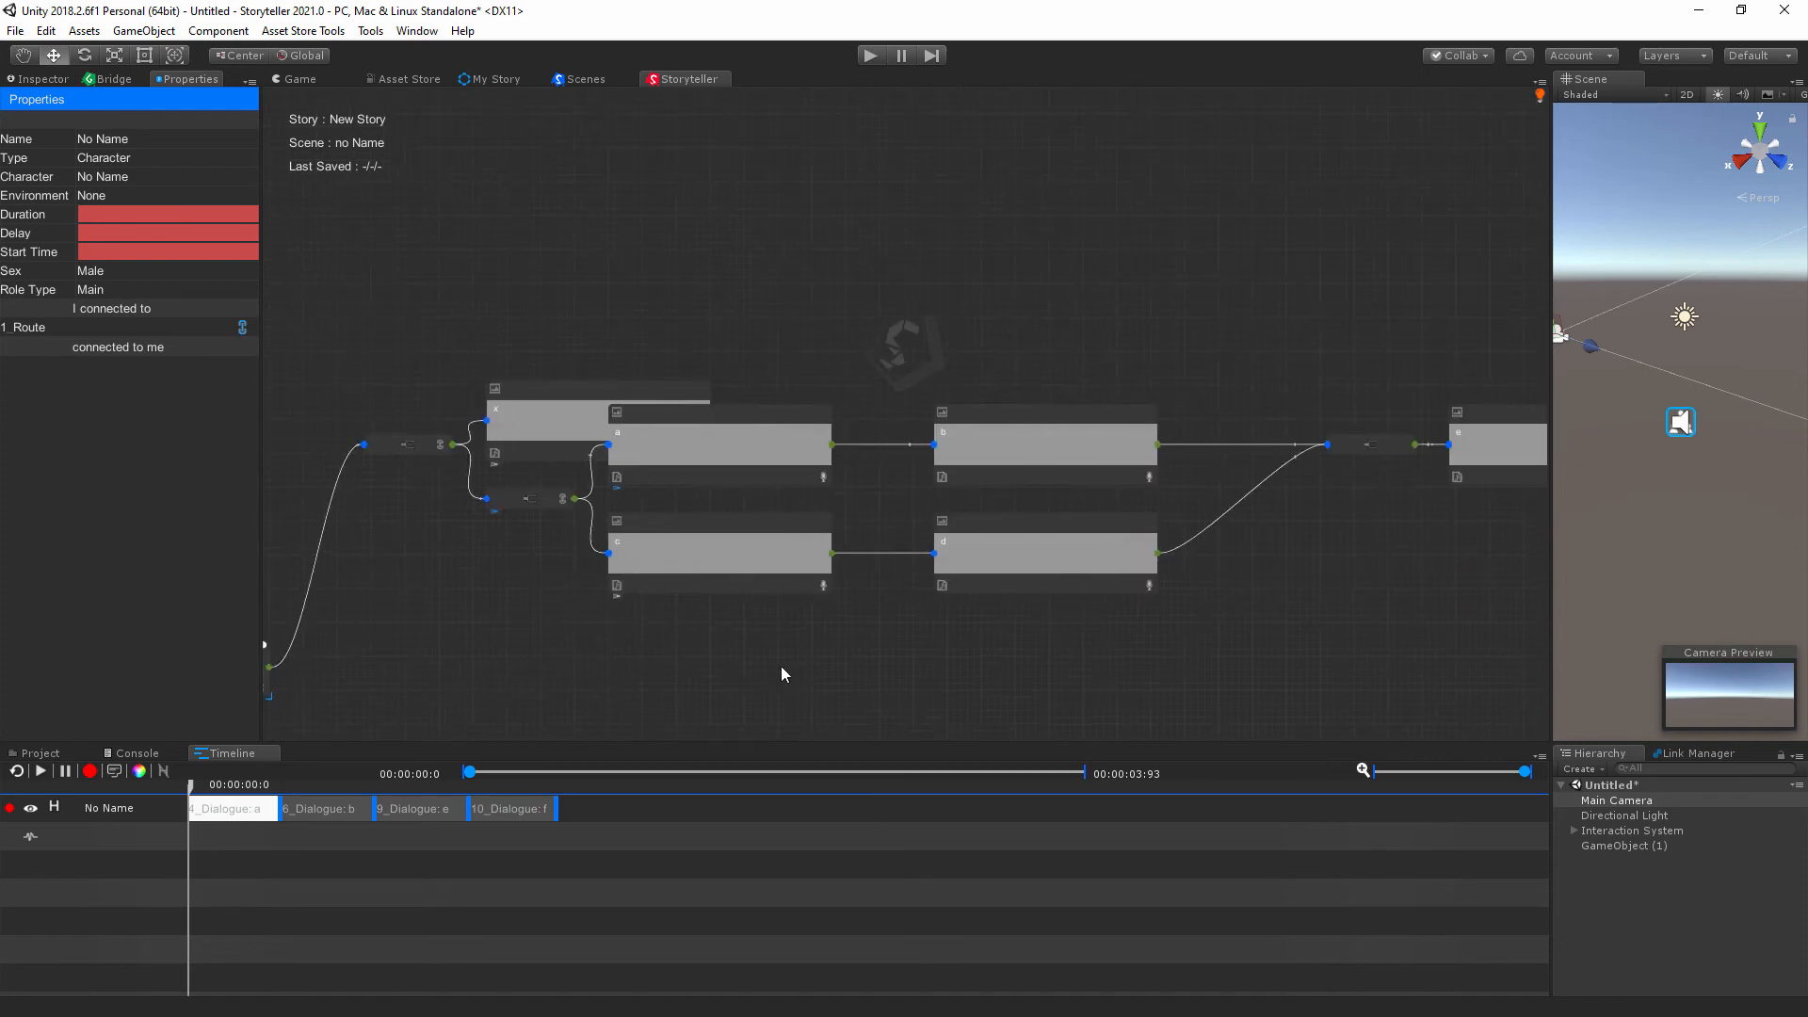
{"action": "left_click_drag", "start_coordinate": [533, 389], "coordinate": [539, 298]}
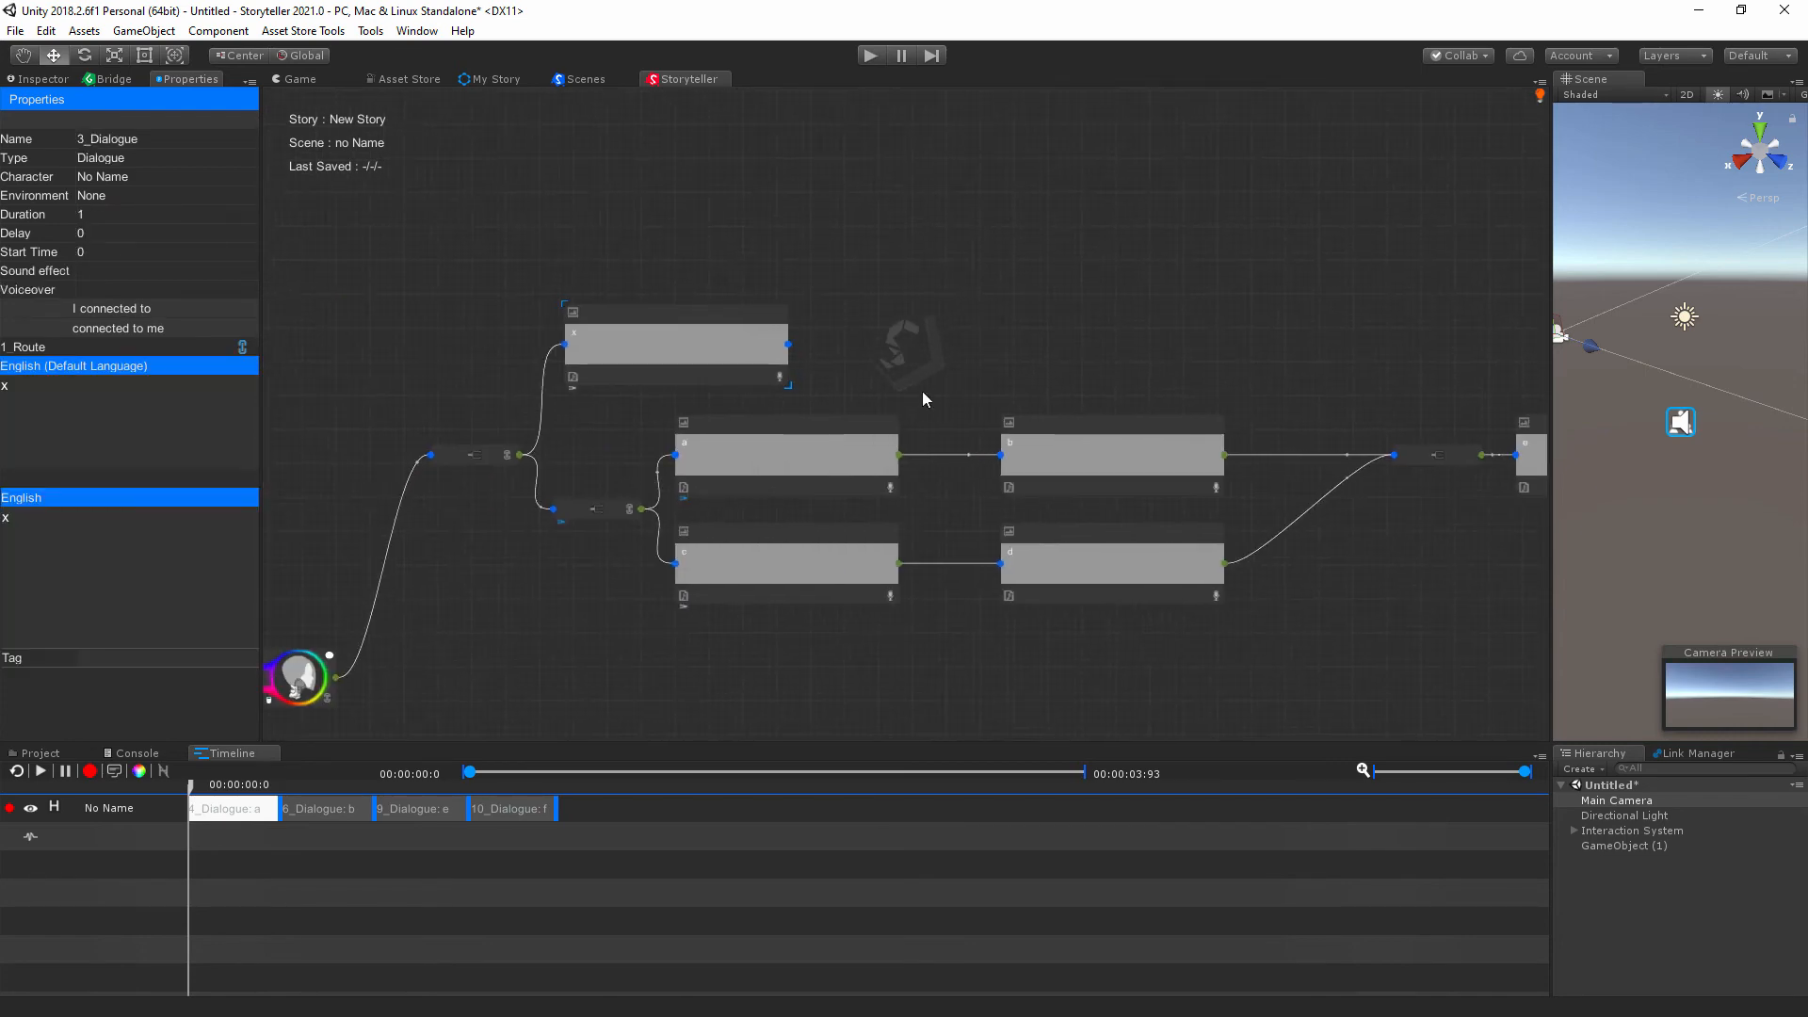
{"action": "middle_click_drag", "start_coordinate": [938, 352], "coordinate": [949, 348]}
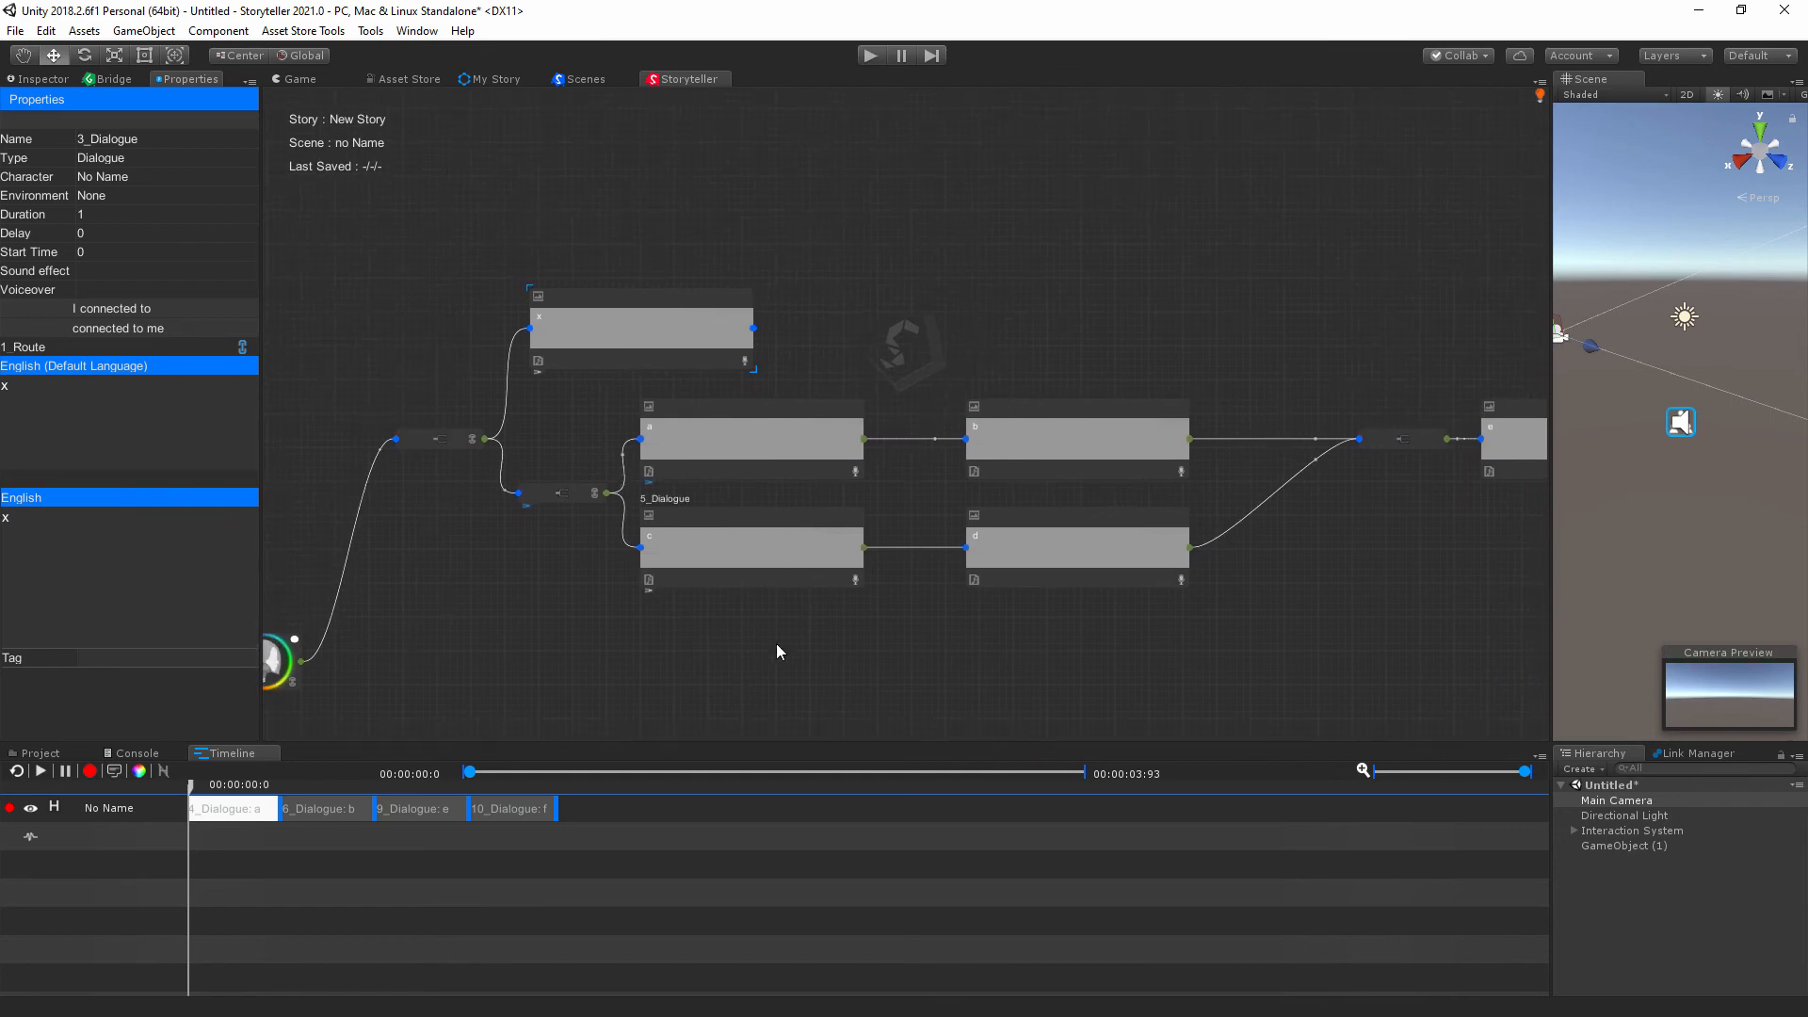
{"action": "middle_click_drag", "start_coordinate": [529, 676], "coordinate": [709, 653]}
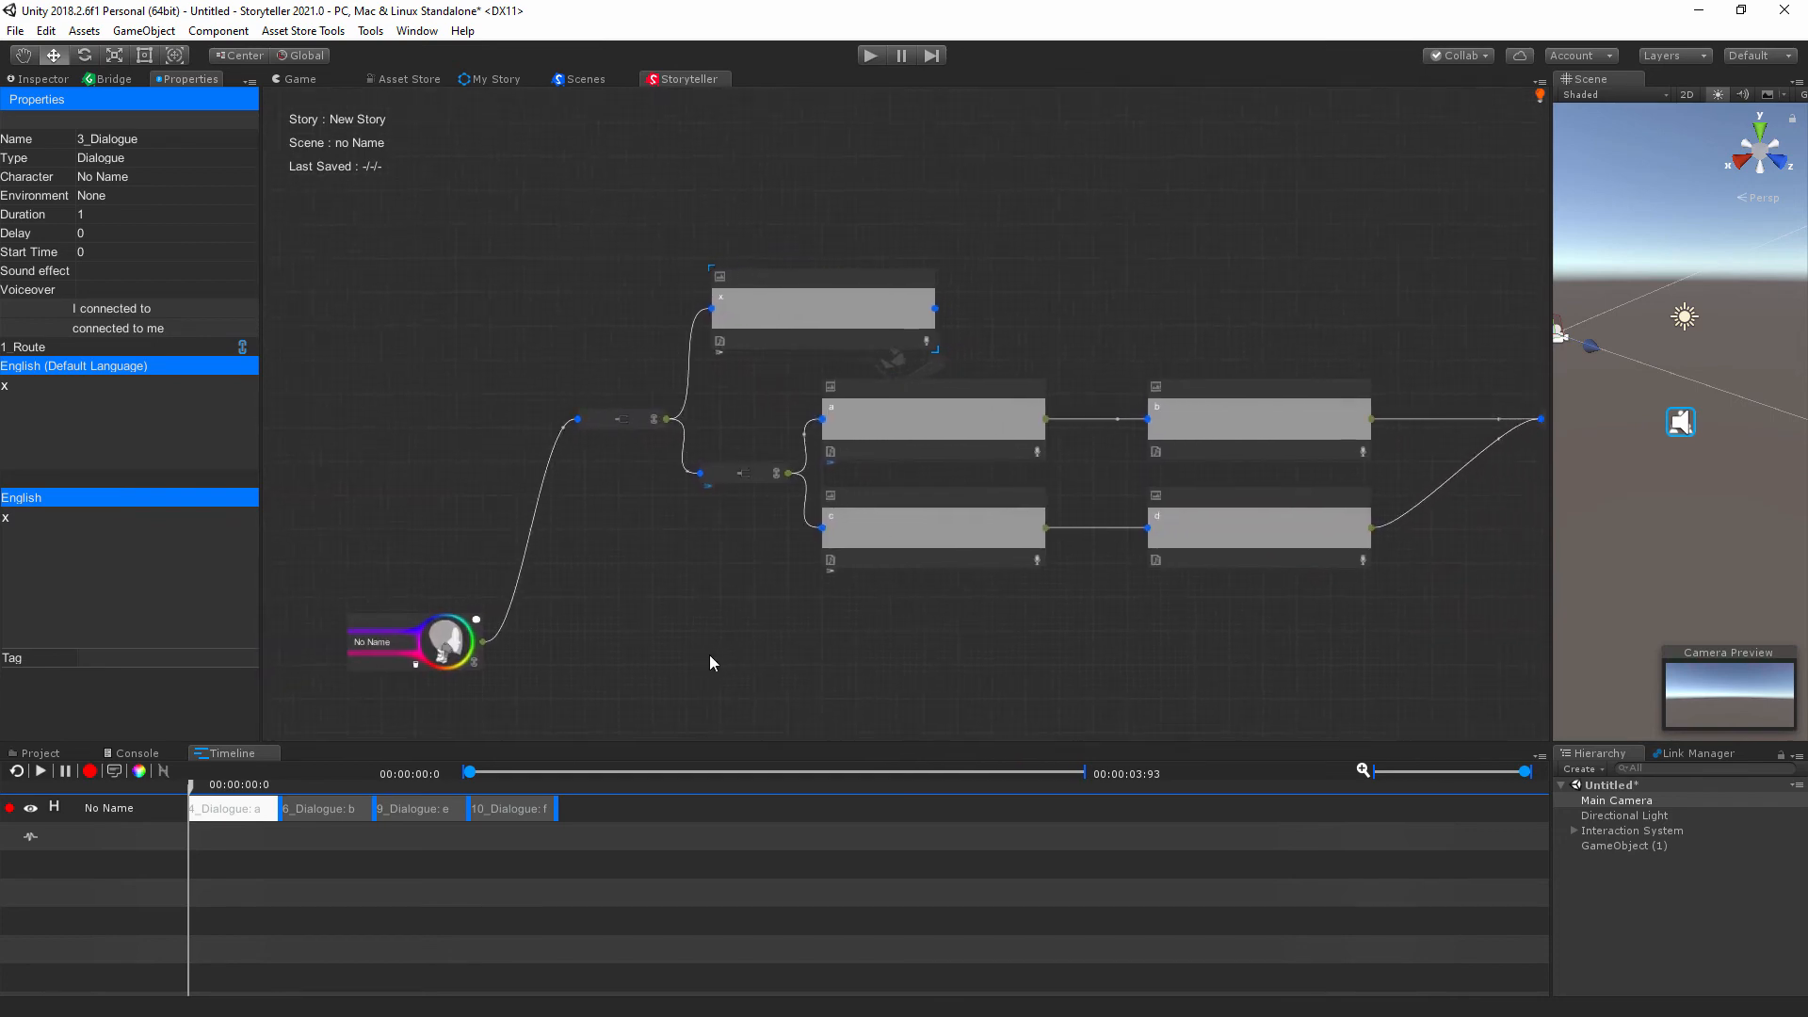
{"action": "left_click_drag", "start_coordinate": [398, 618], "coordinate": [416, 431]}
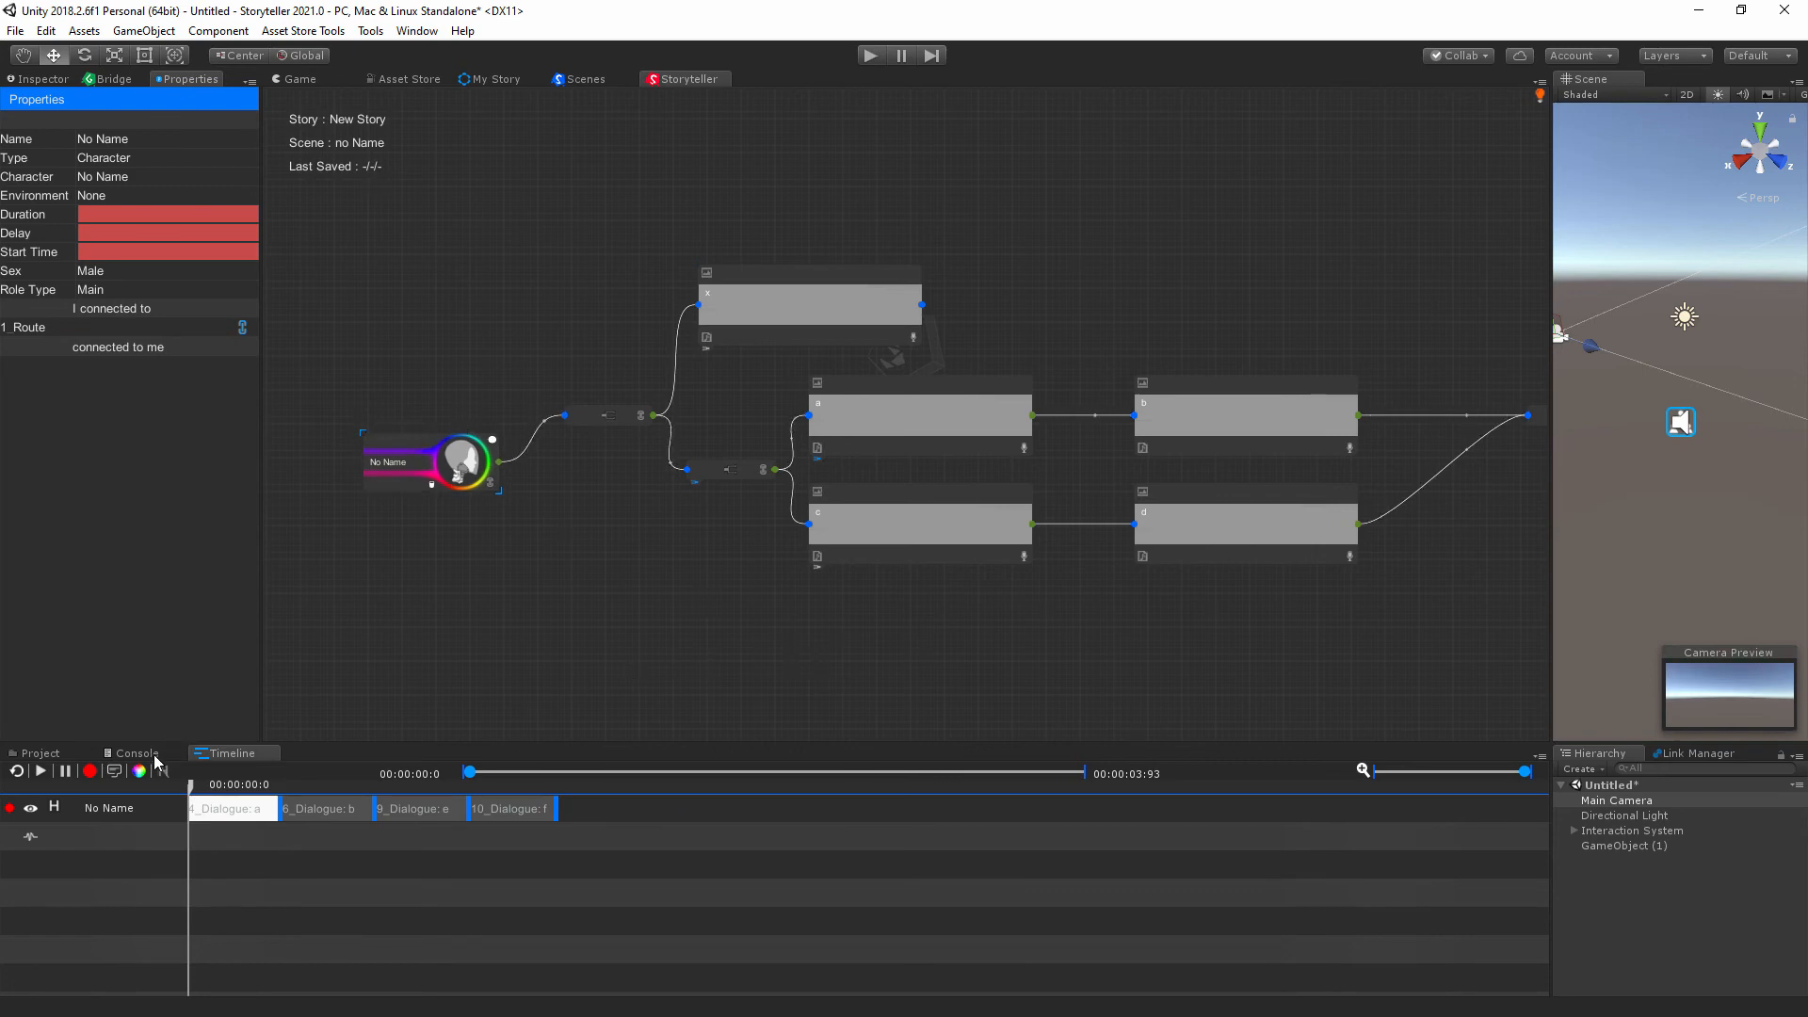
Look through the project assets, the canvas commands and the My Story overview, ending back at the branching Storyteller graph.
{"action": "left_click", "coordinate": [56, 756]}
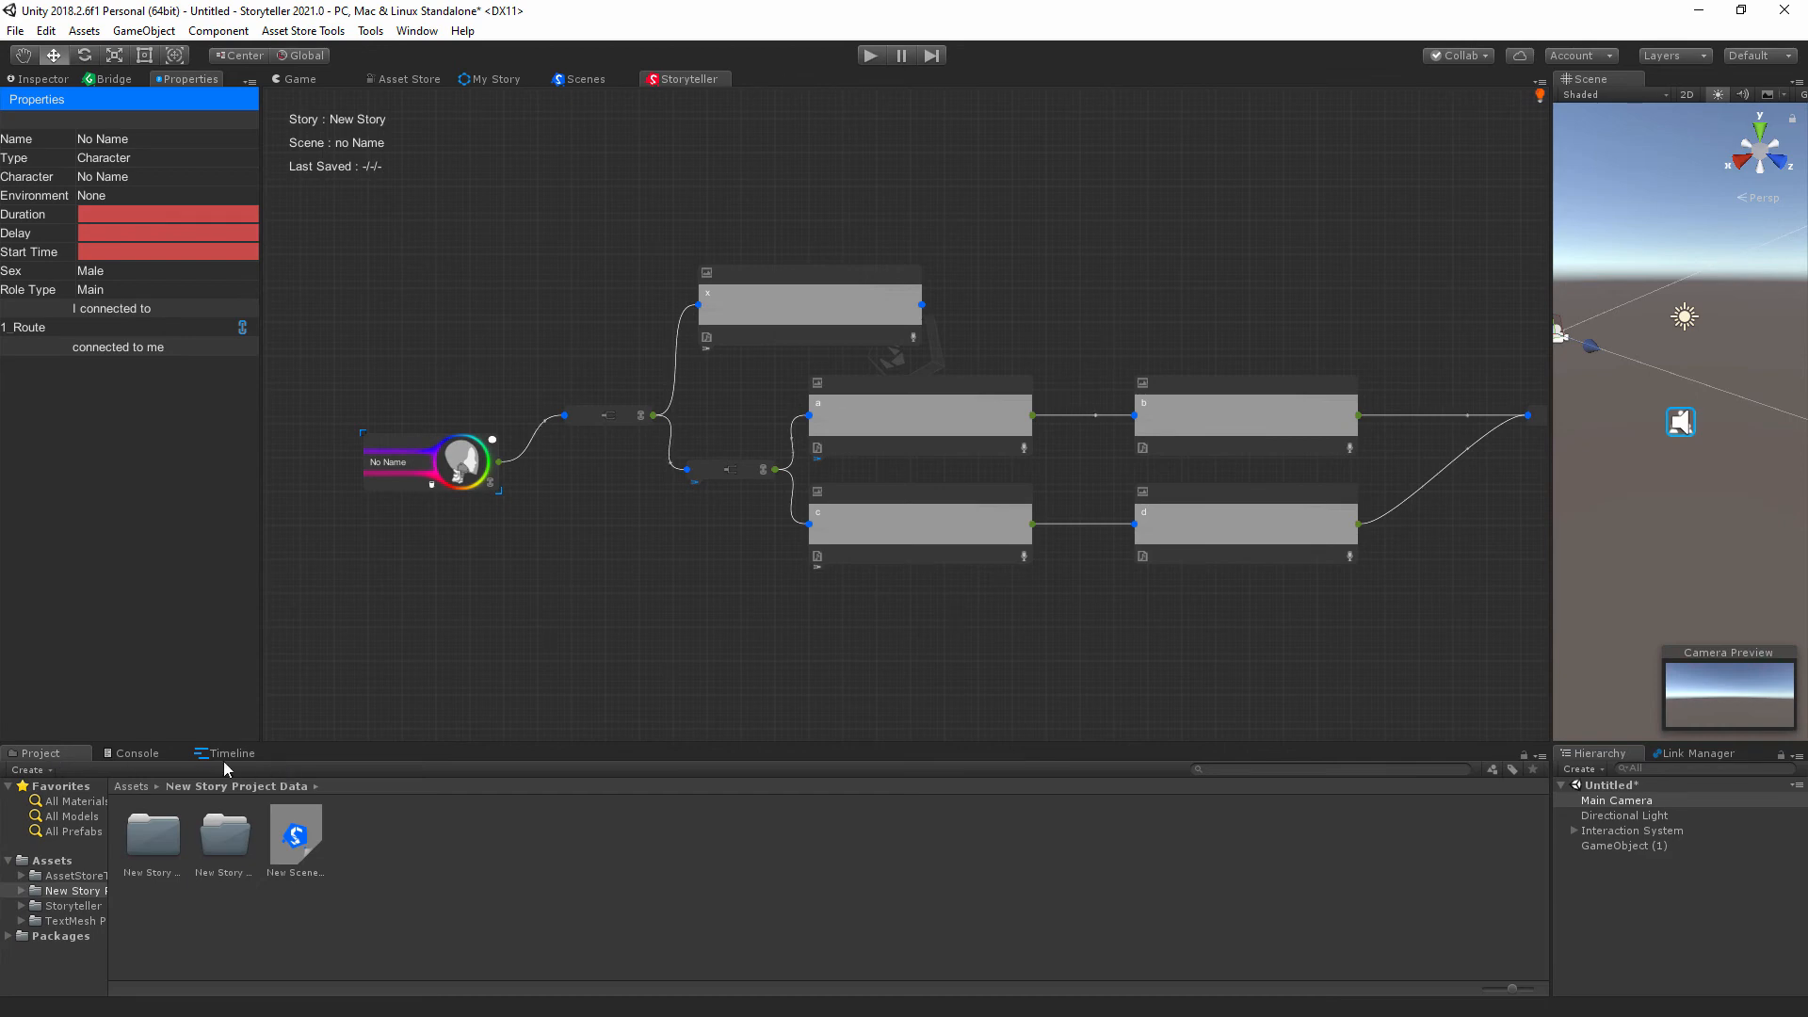
{"action": "left_click", "coordinate": [253, 759]}
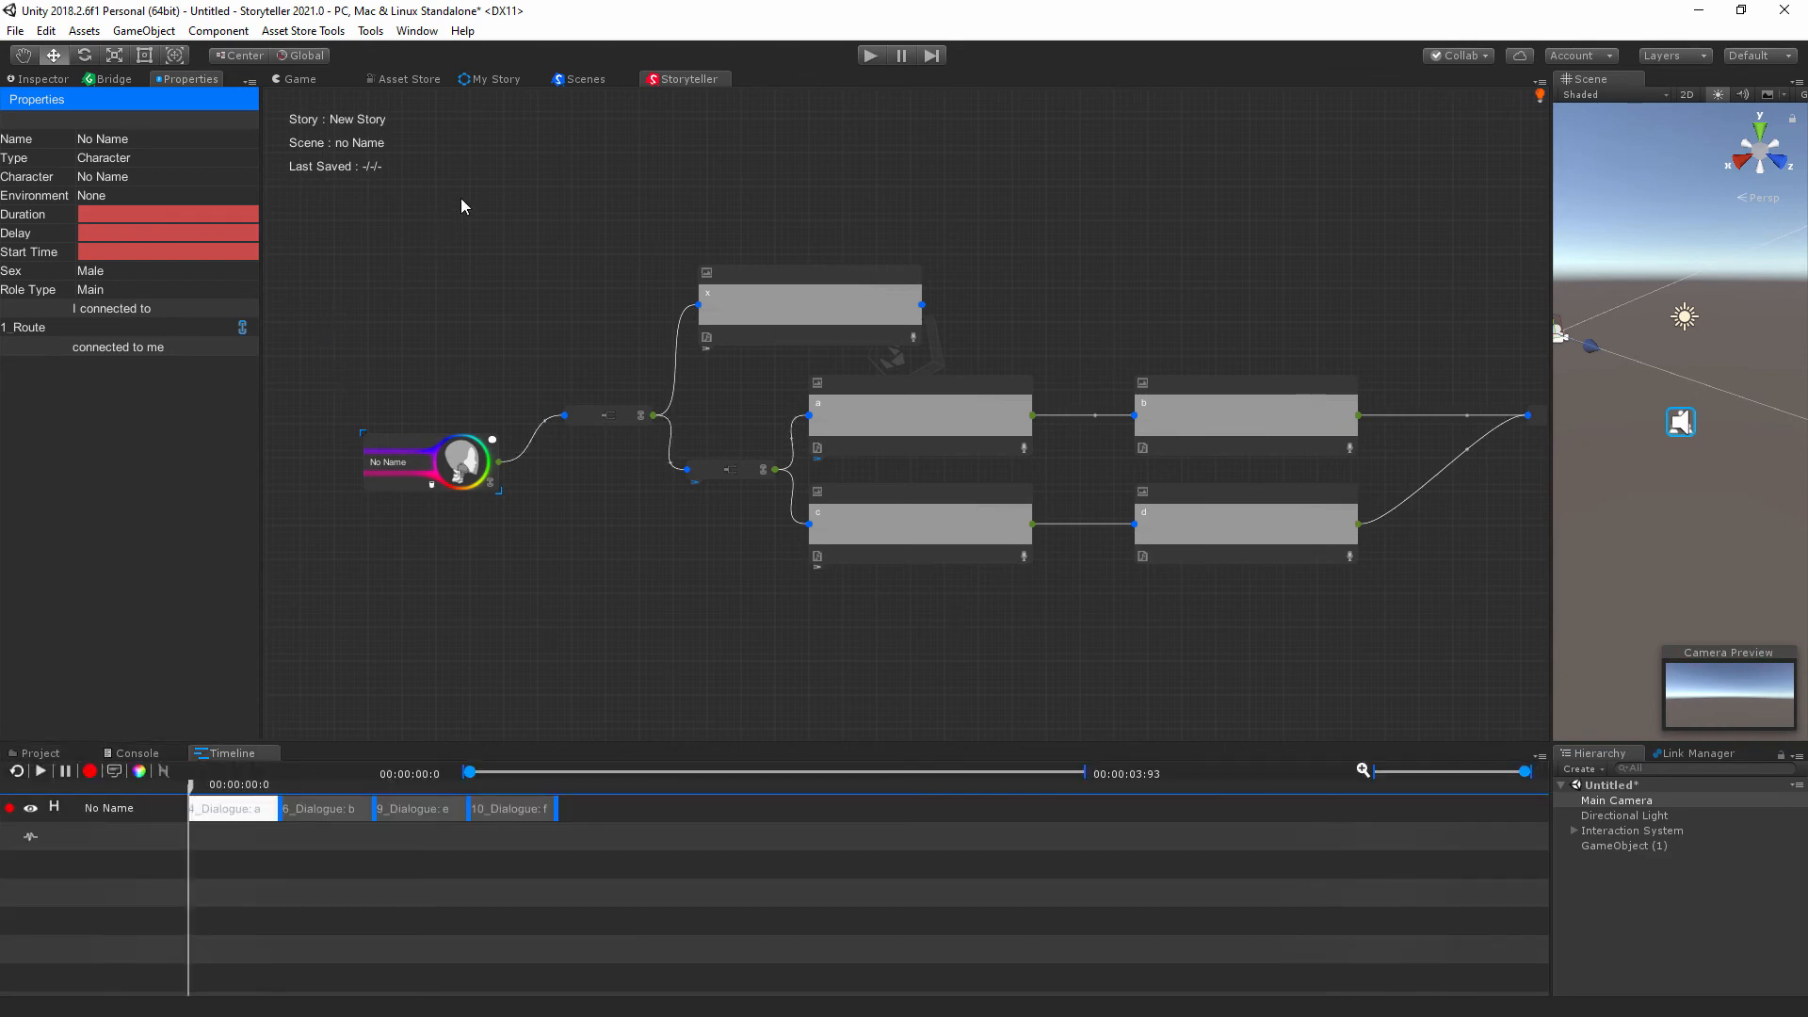
{"action": "middle_click_drag", "start_coordinate": [538, 293], "coordinate": [663, 305]}
{"action": "middle_click_drag", "start_coordinate": [647, 375], "coordinate": [612, 377]}
{"action": "right_click", "coordinate": [544, 282]}
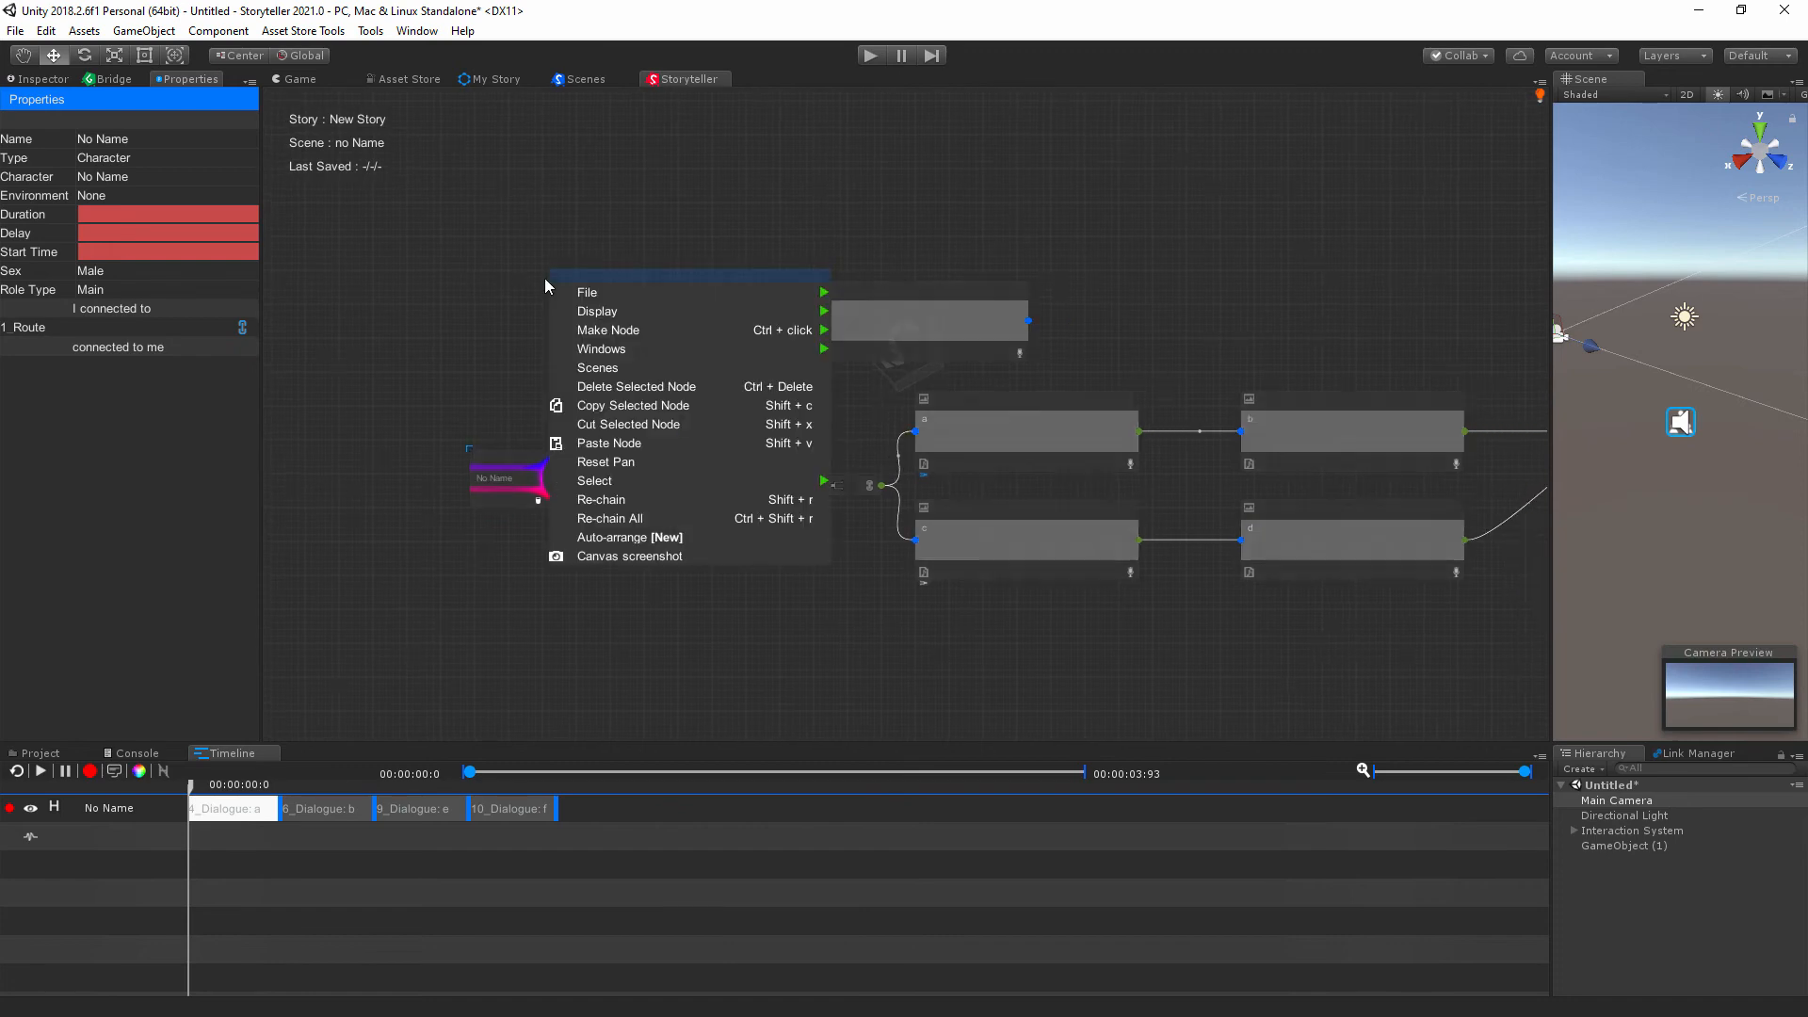
{"action": "left_click", "coordinate": [448, 363]}
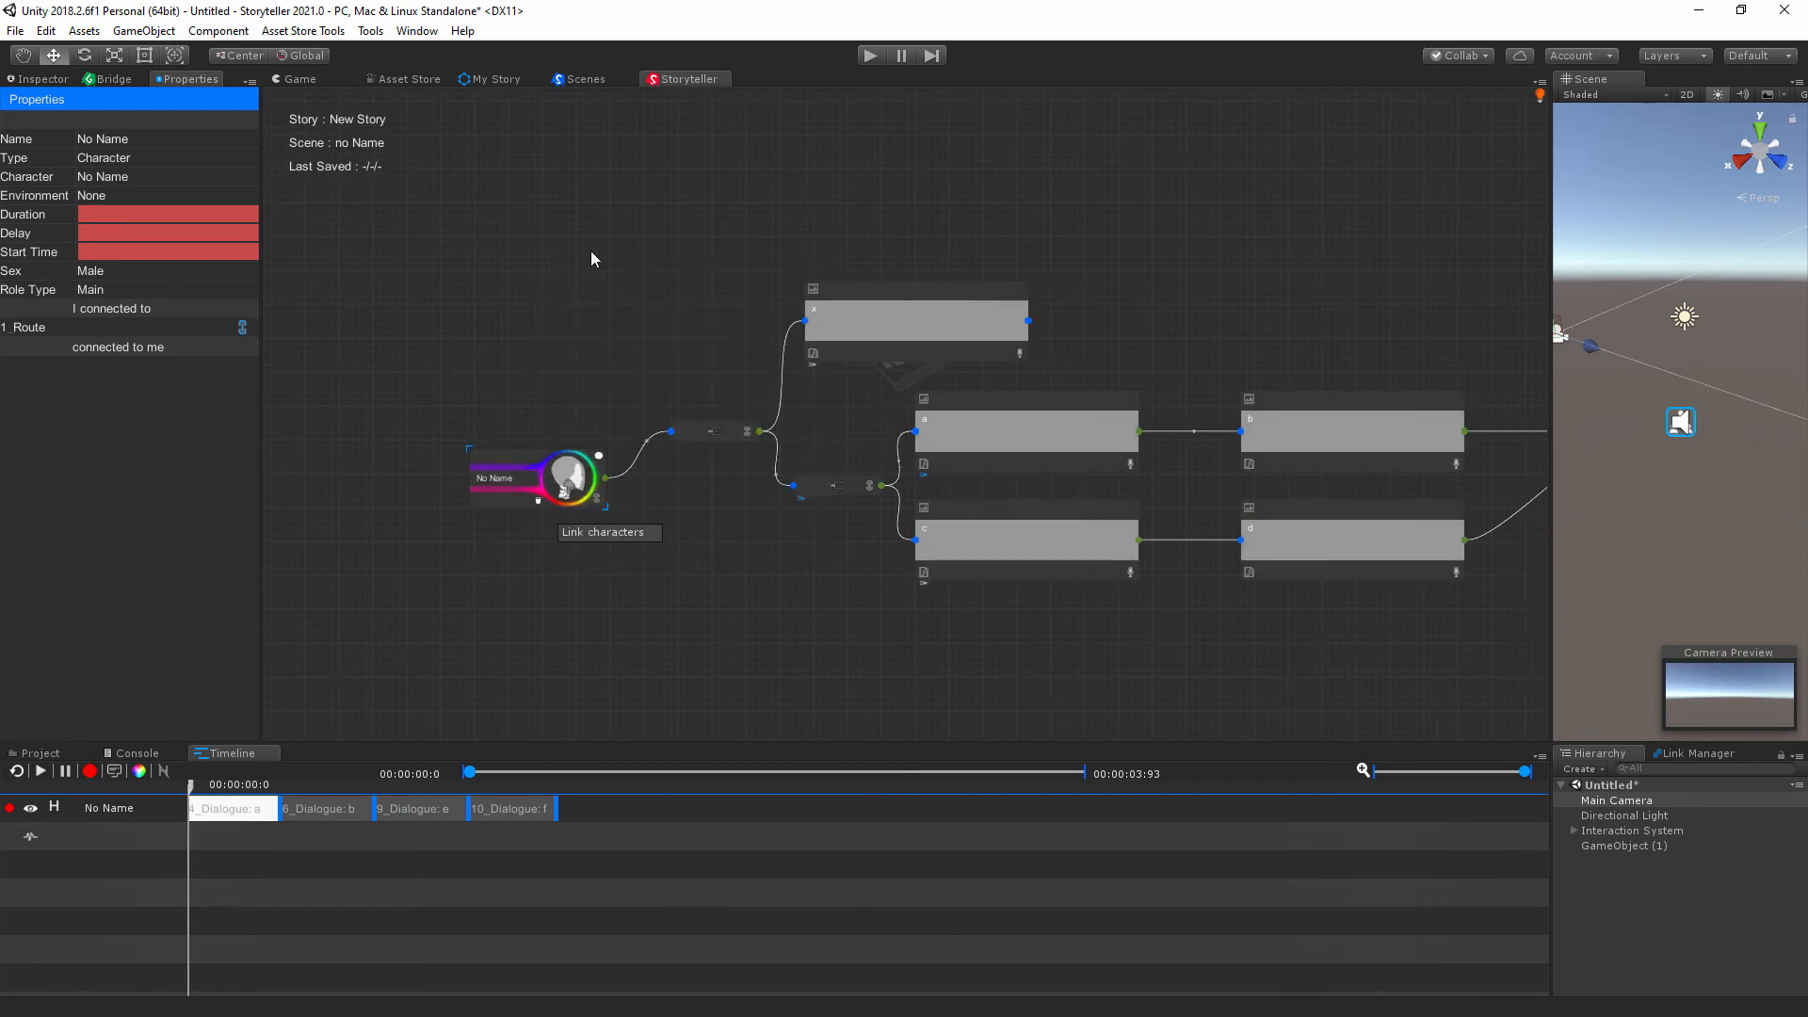
{"action": "left_click", "coordinate": [499, 80]}
{"action": "left_click", "coordinate": [678, 80]}
{"action": "middle_click_drag", "start_coordinate": [1004, 413], "coordinate": [838, 420]}
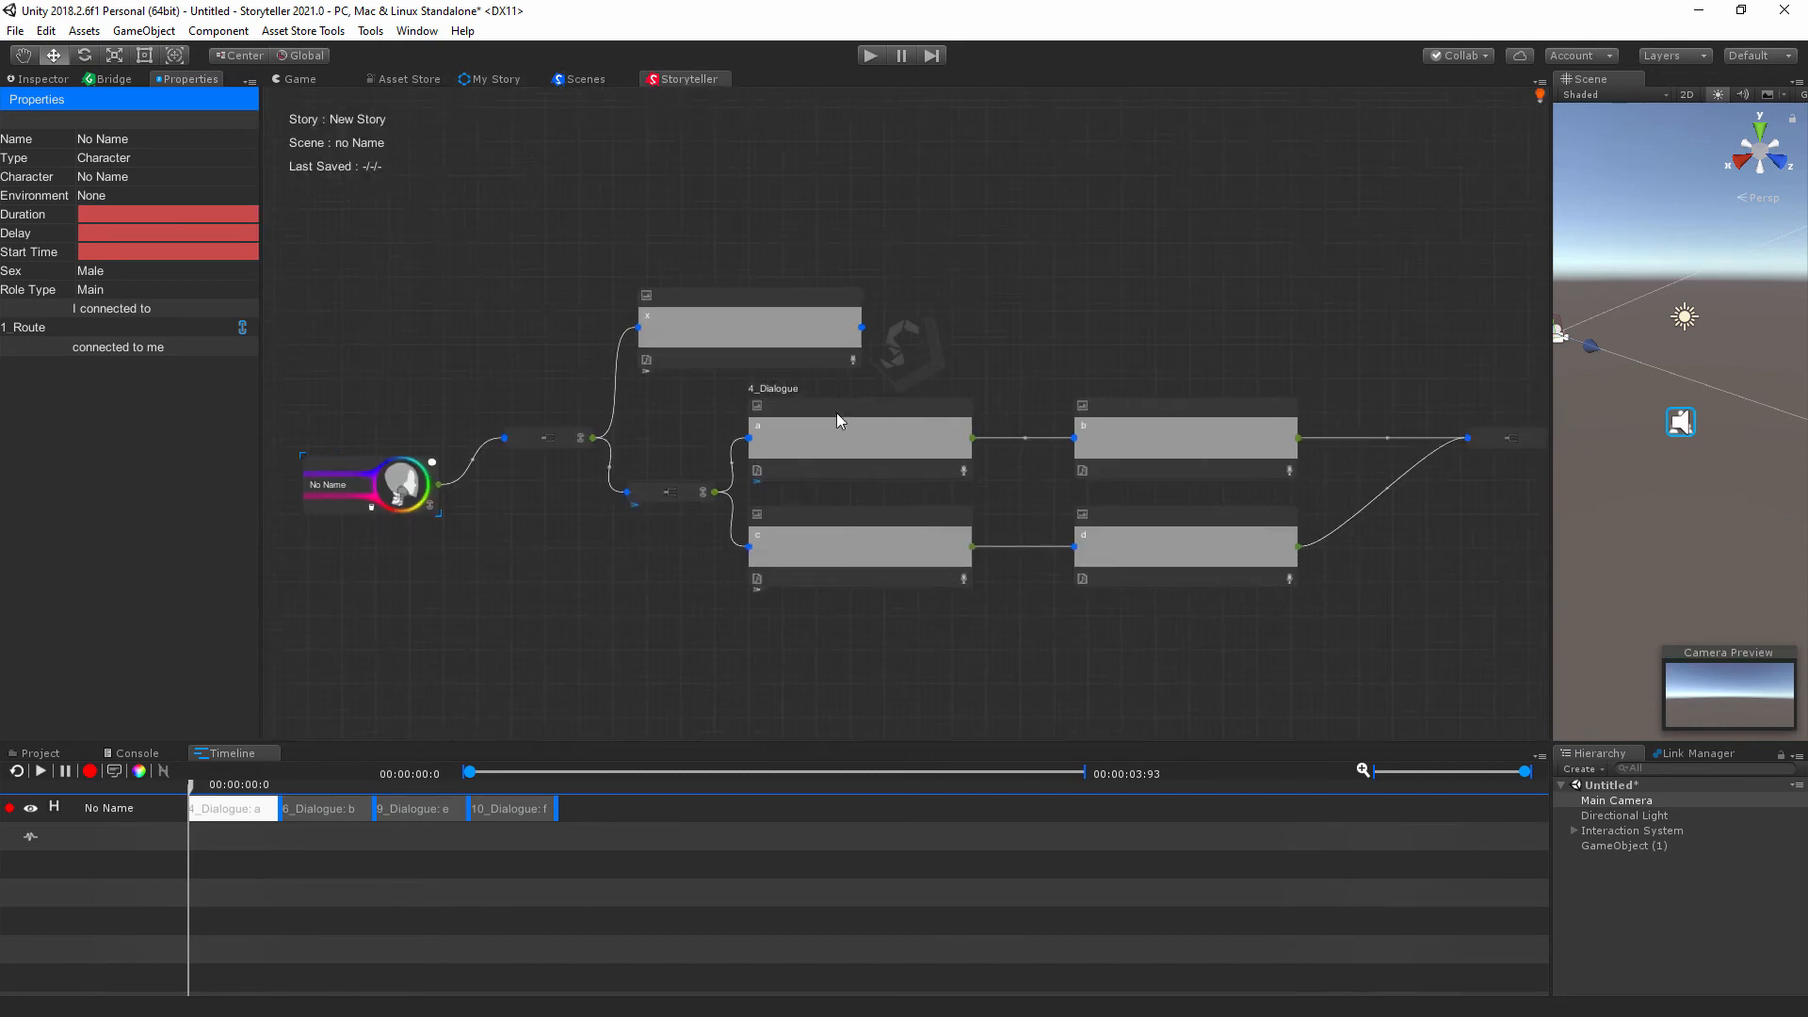
{"action": "right_click", "coordinate": [523, 348]}
{"action": "mouse_move", "coordinate": [791, 421]}
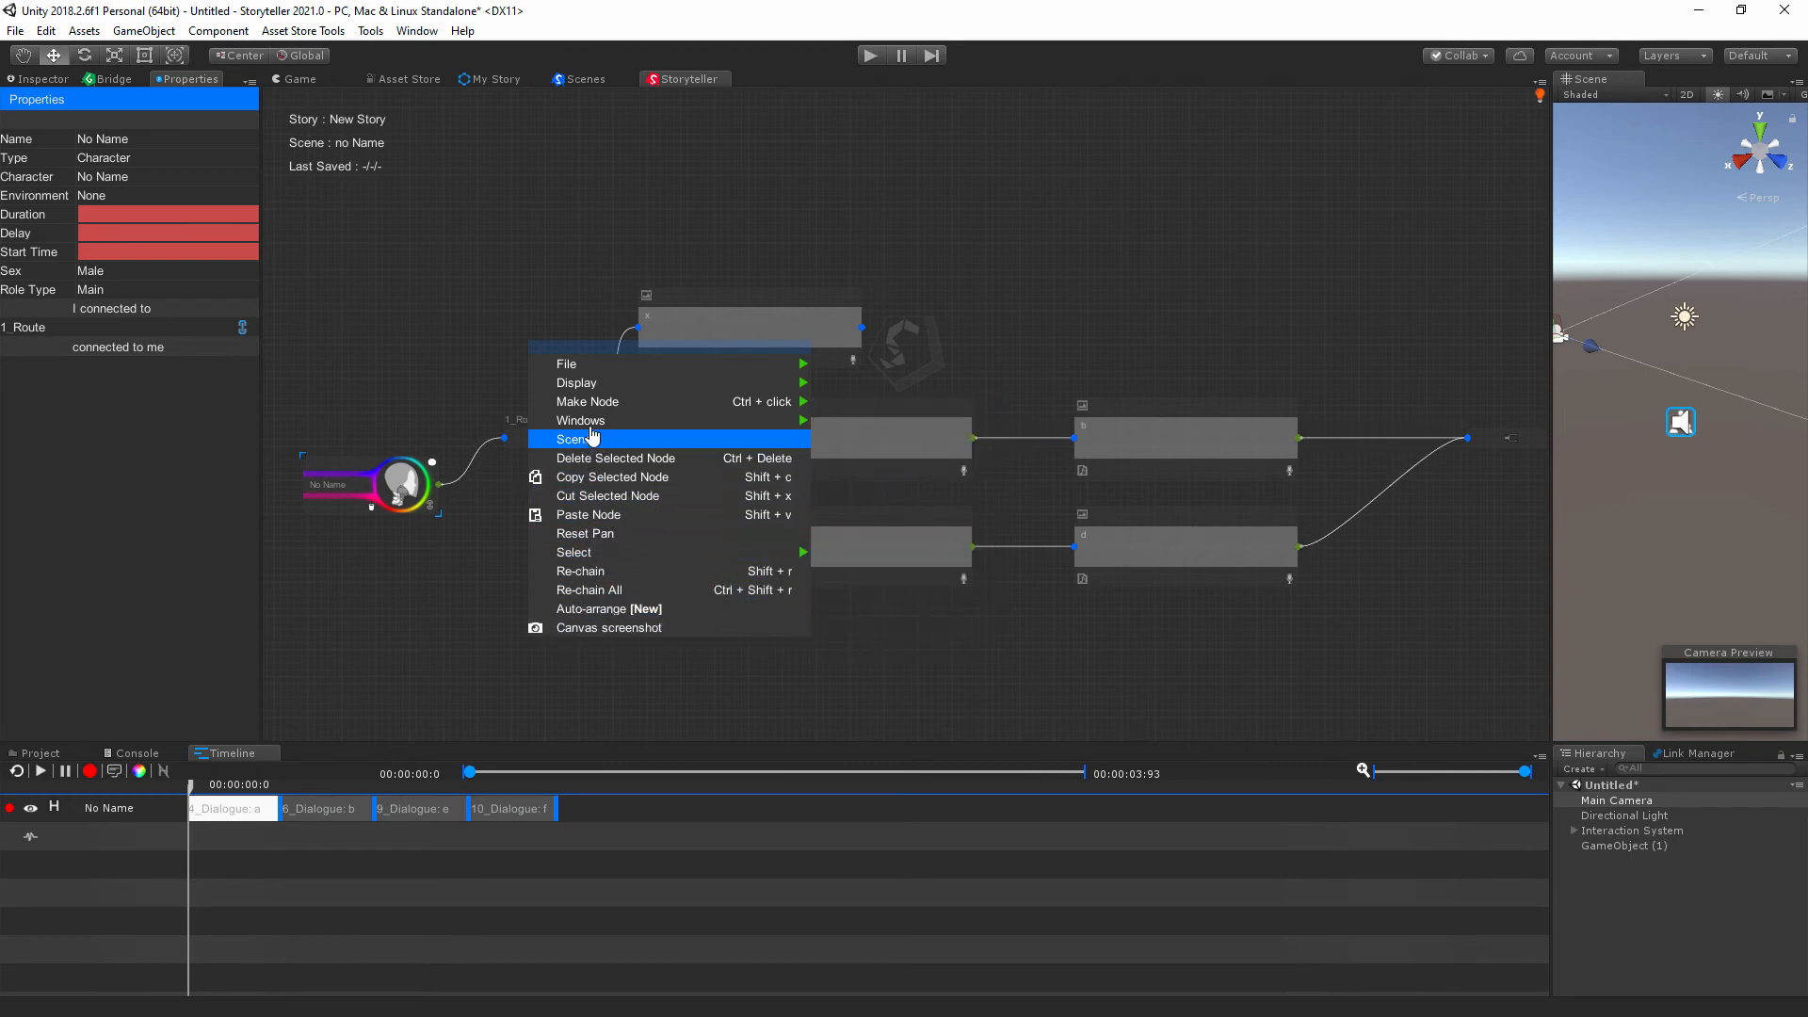
{"action": "left_click", "coordinate": [581, 271]}
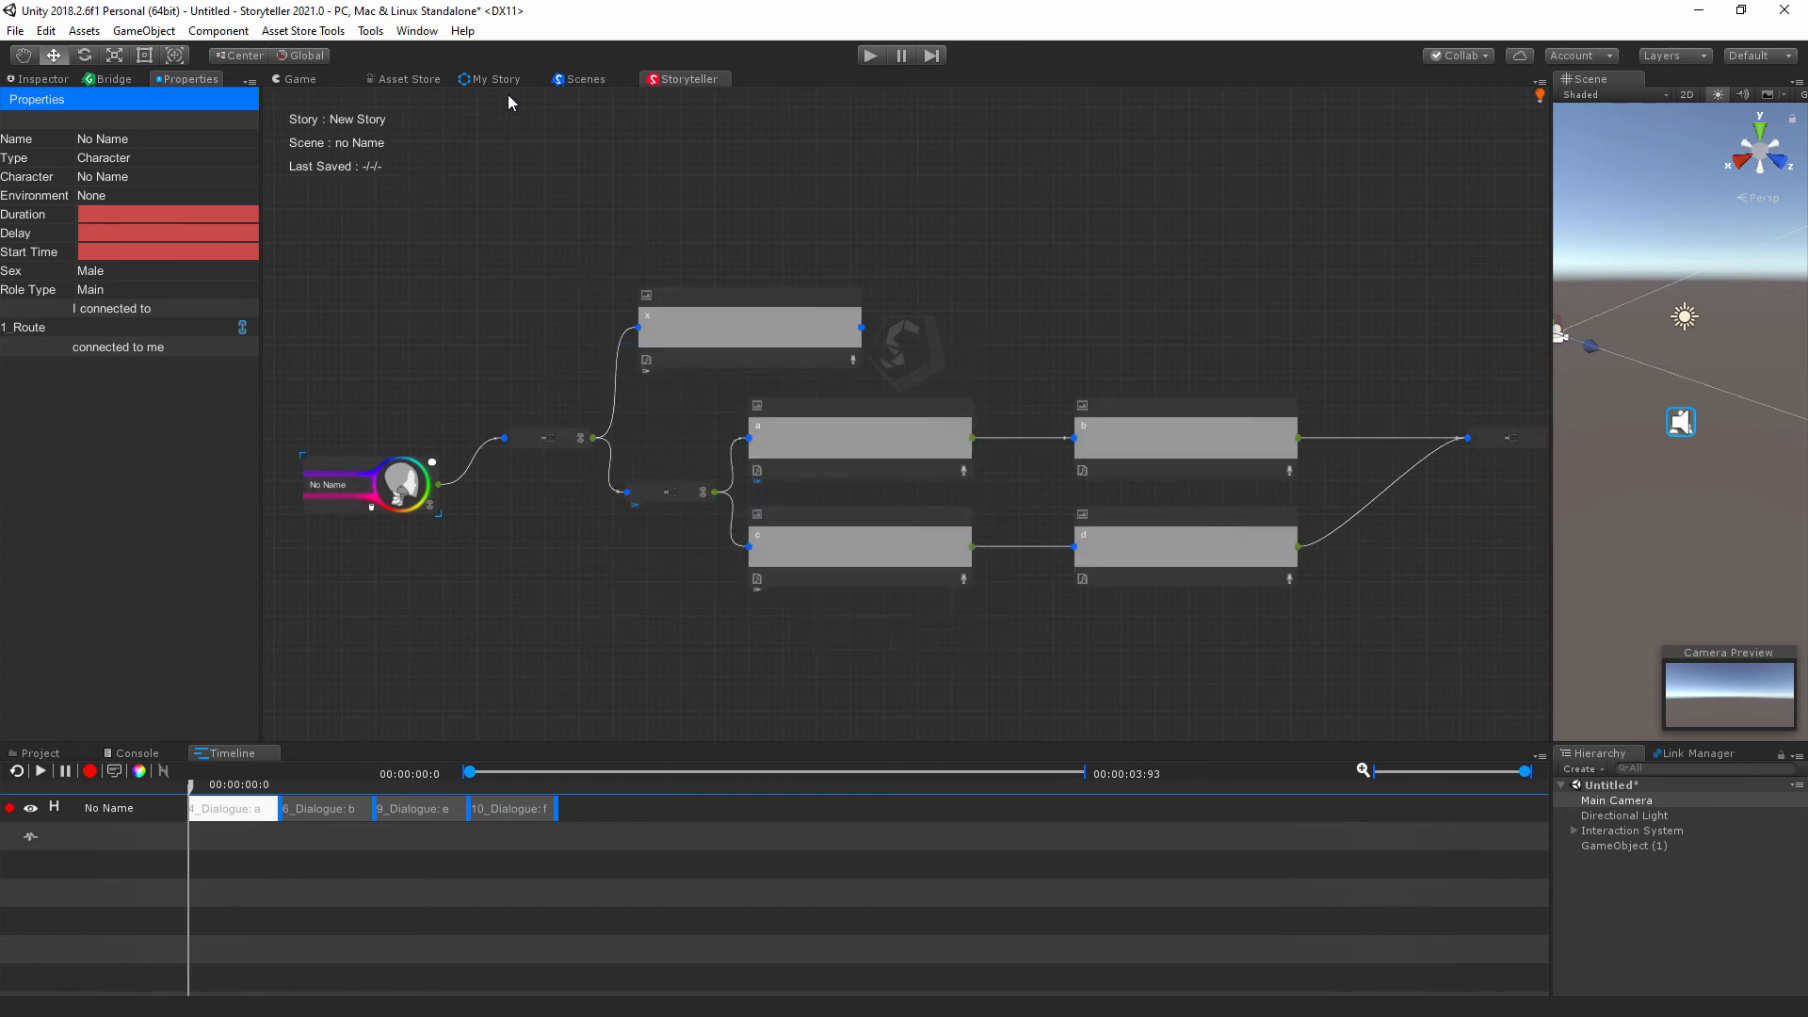
{"action": "left_click", "coordinate": [581, 81]}
{"action": "left_click", "coordinate": [477, 83]}
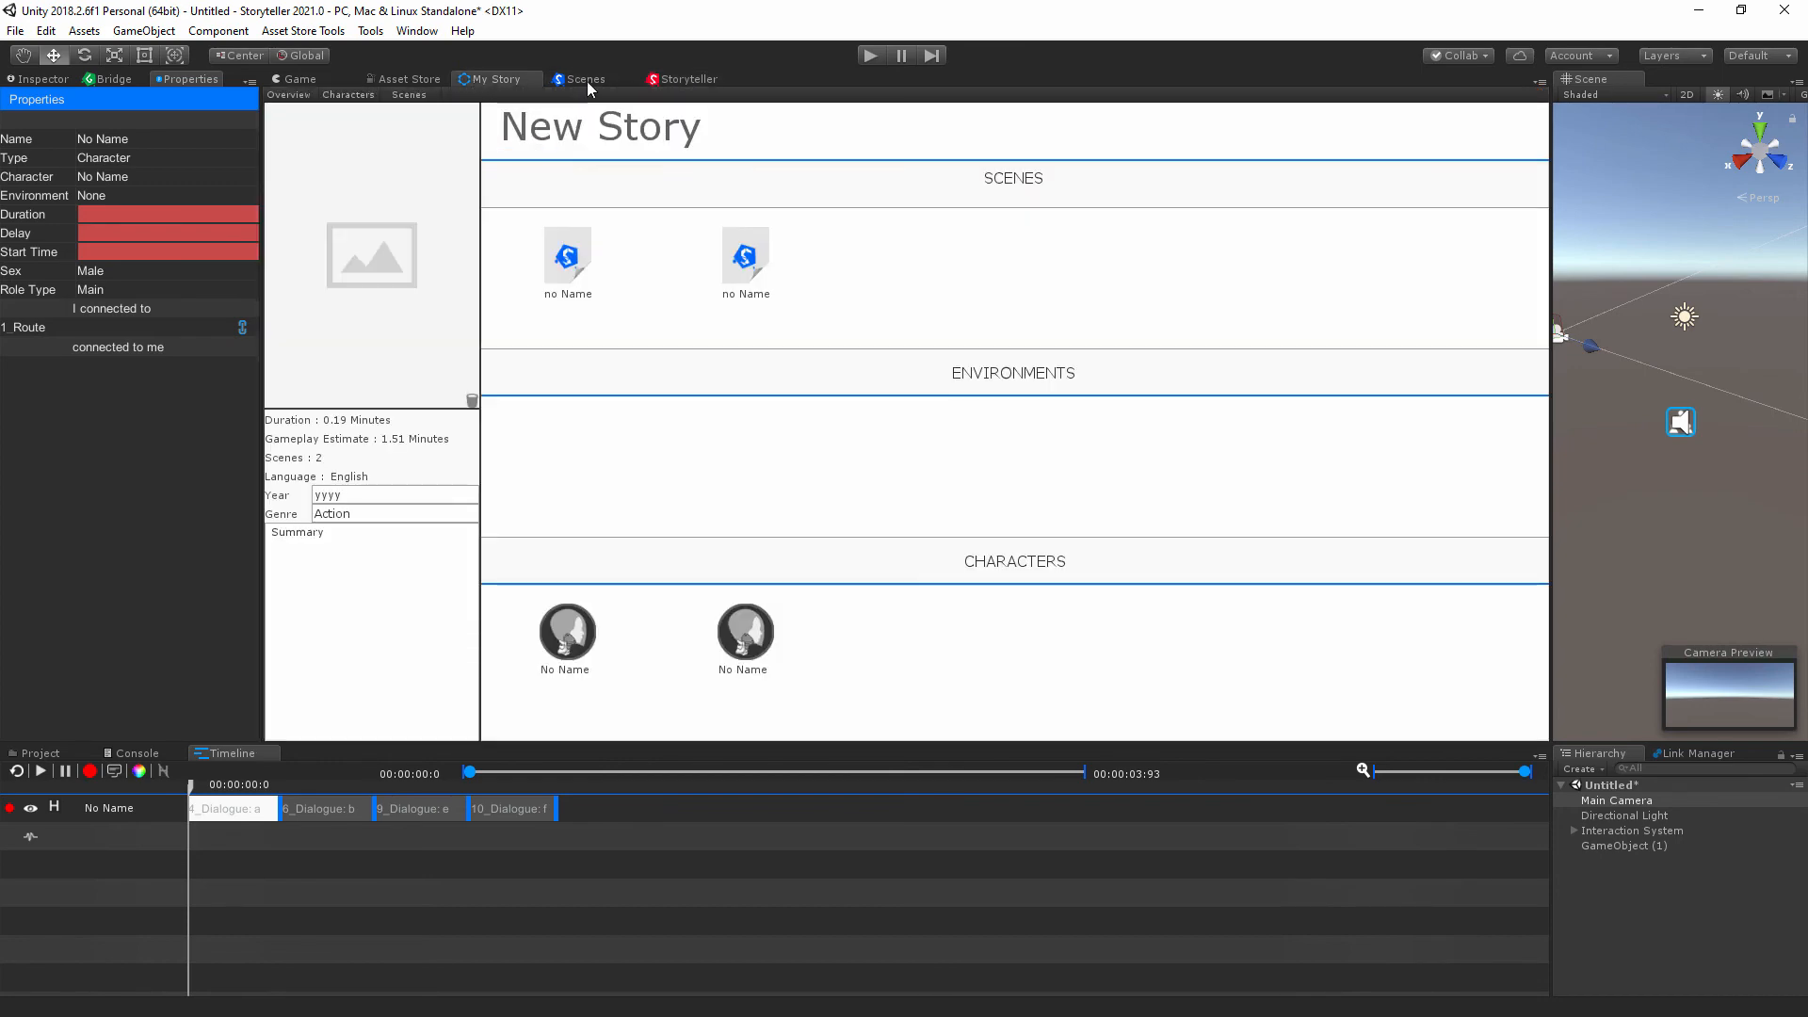
{"action": "left_click", "coordinate": [682, 79]}
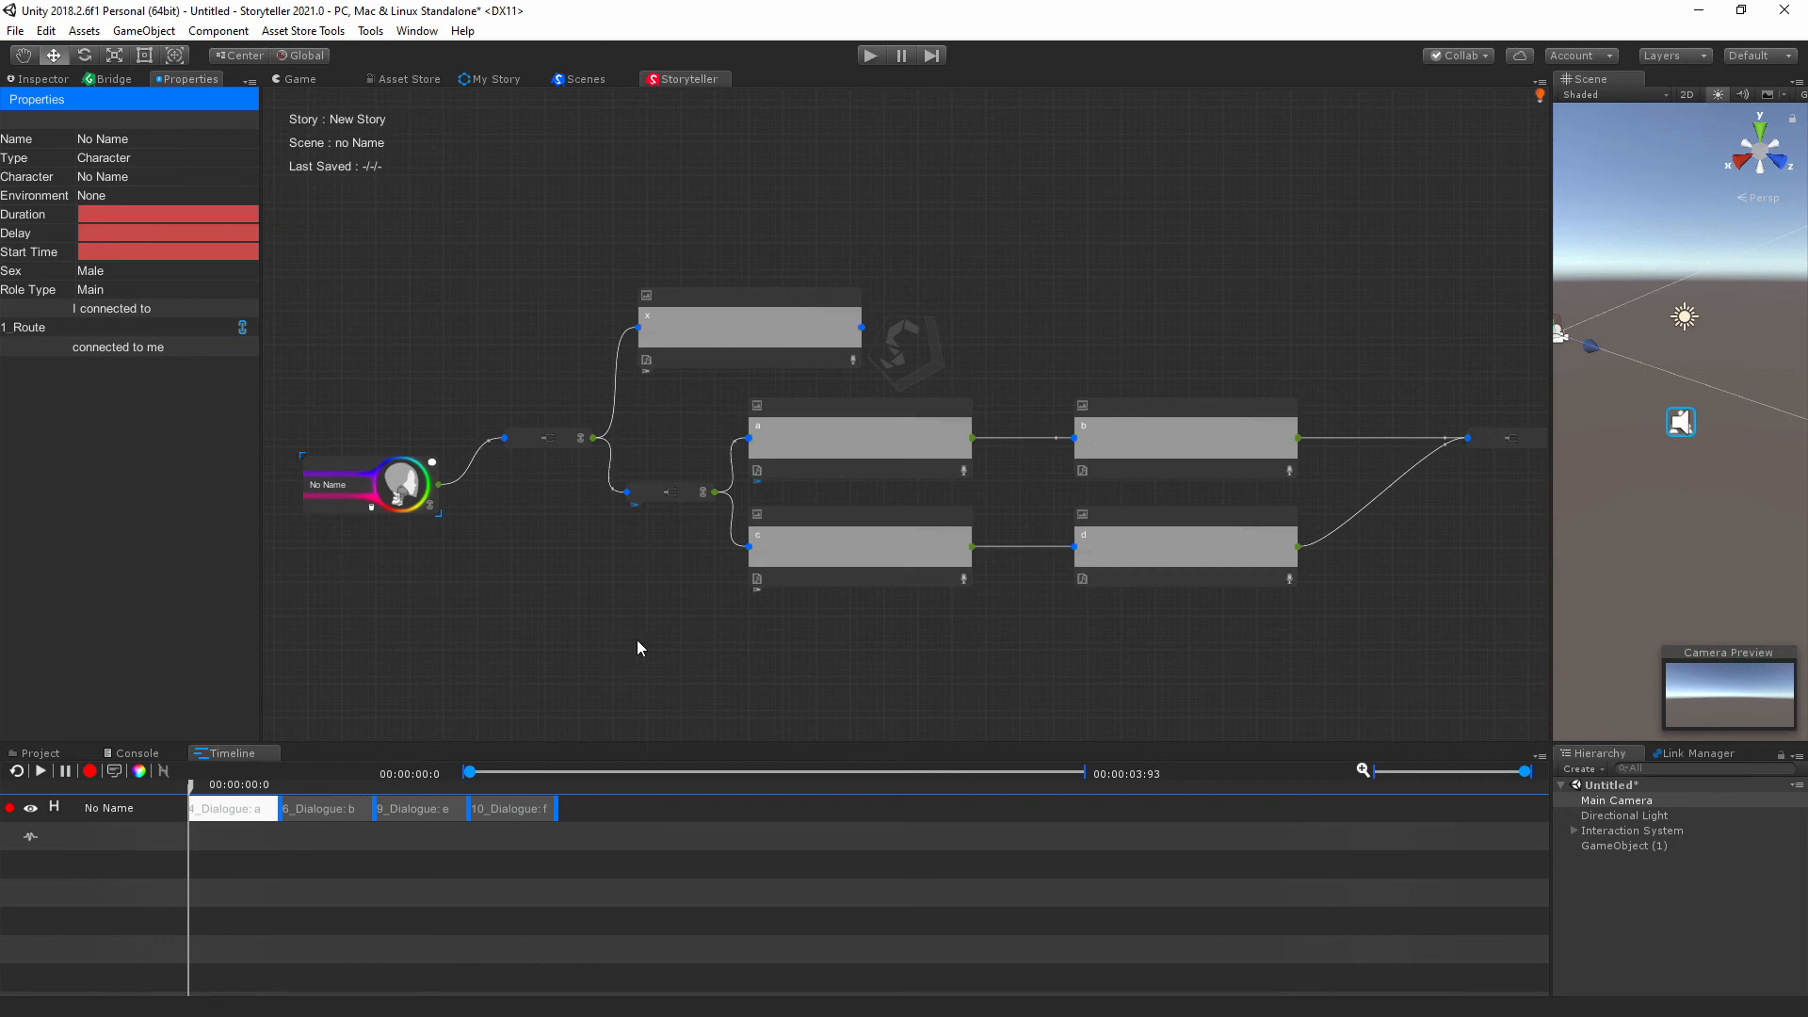
{"action": "middle_click_drag", "start_coordinate": [594, 673], "coordinate": [690, 660]}
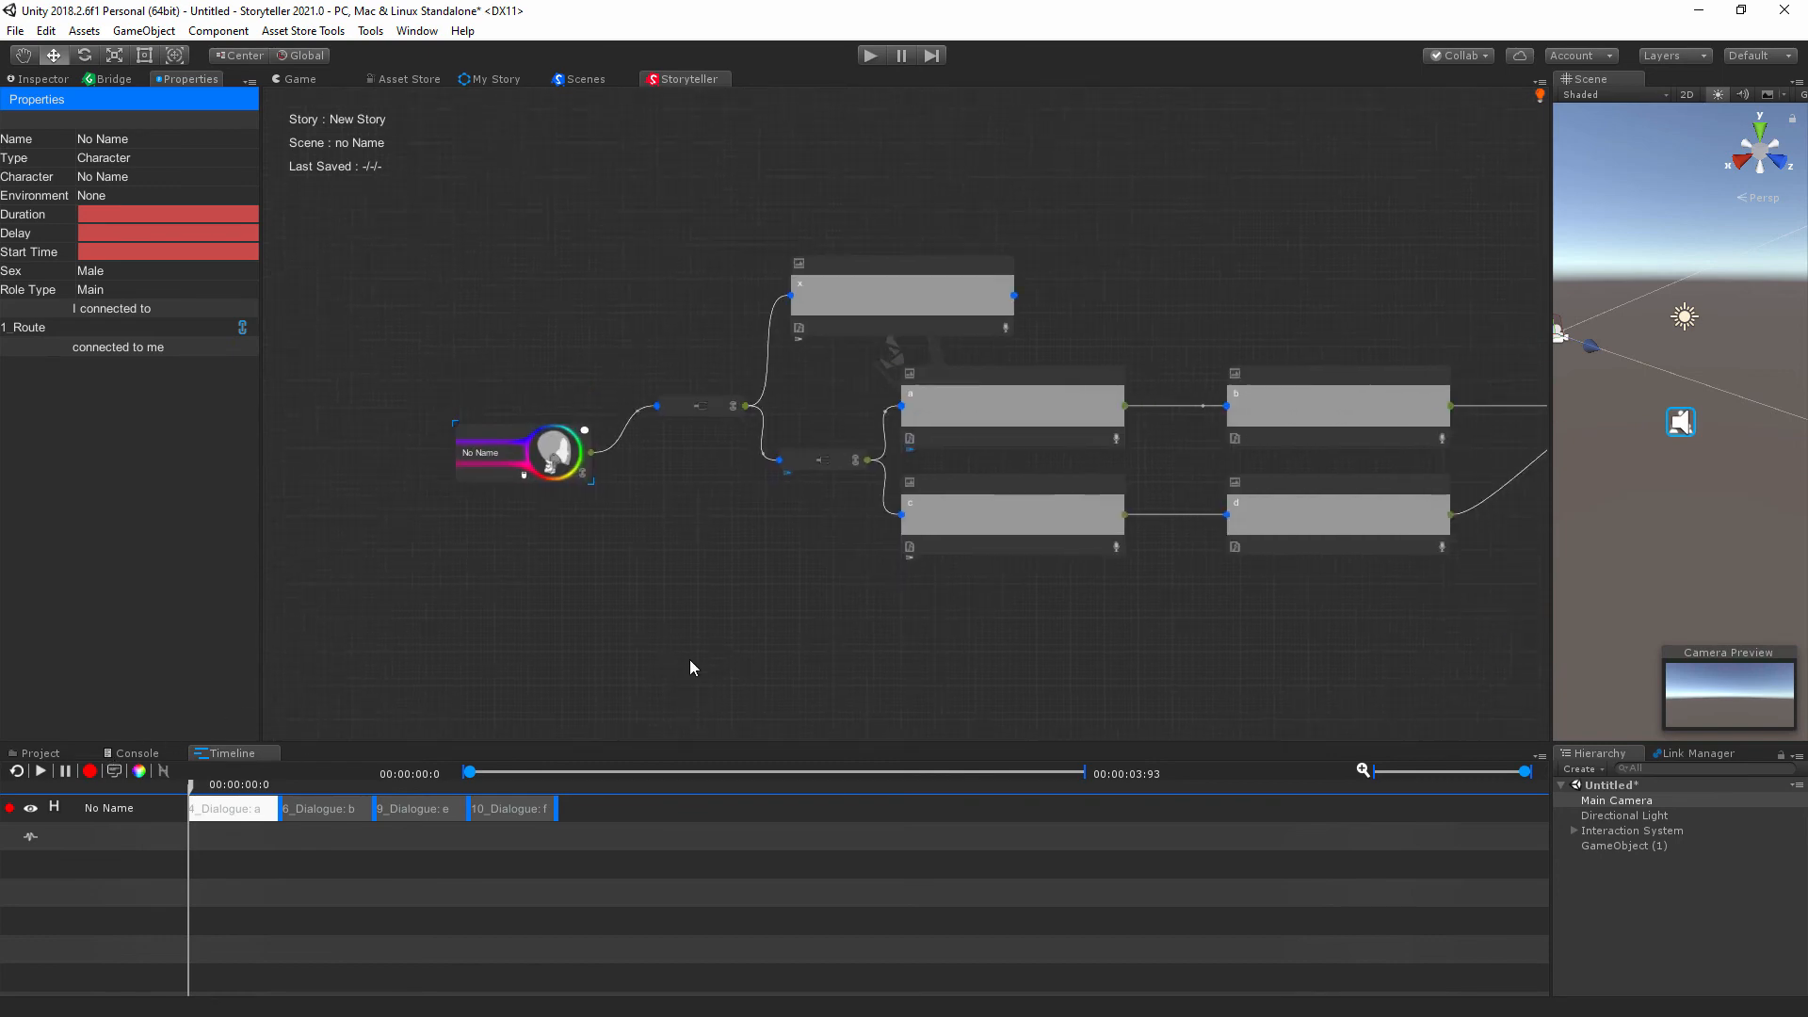
Create and open a third scene in New Story, and add a Character node to its empty canvas.
{"action": "left_click", "coordinate": [581, 80]}
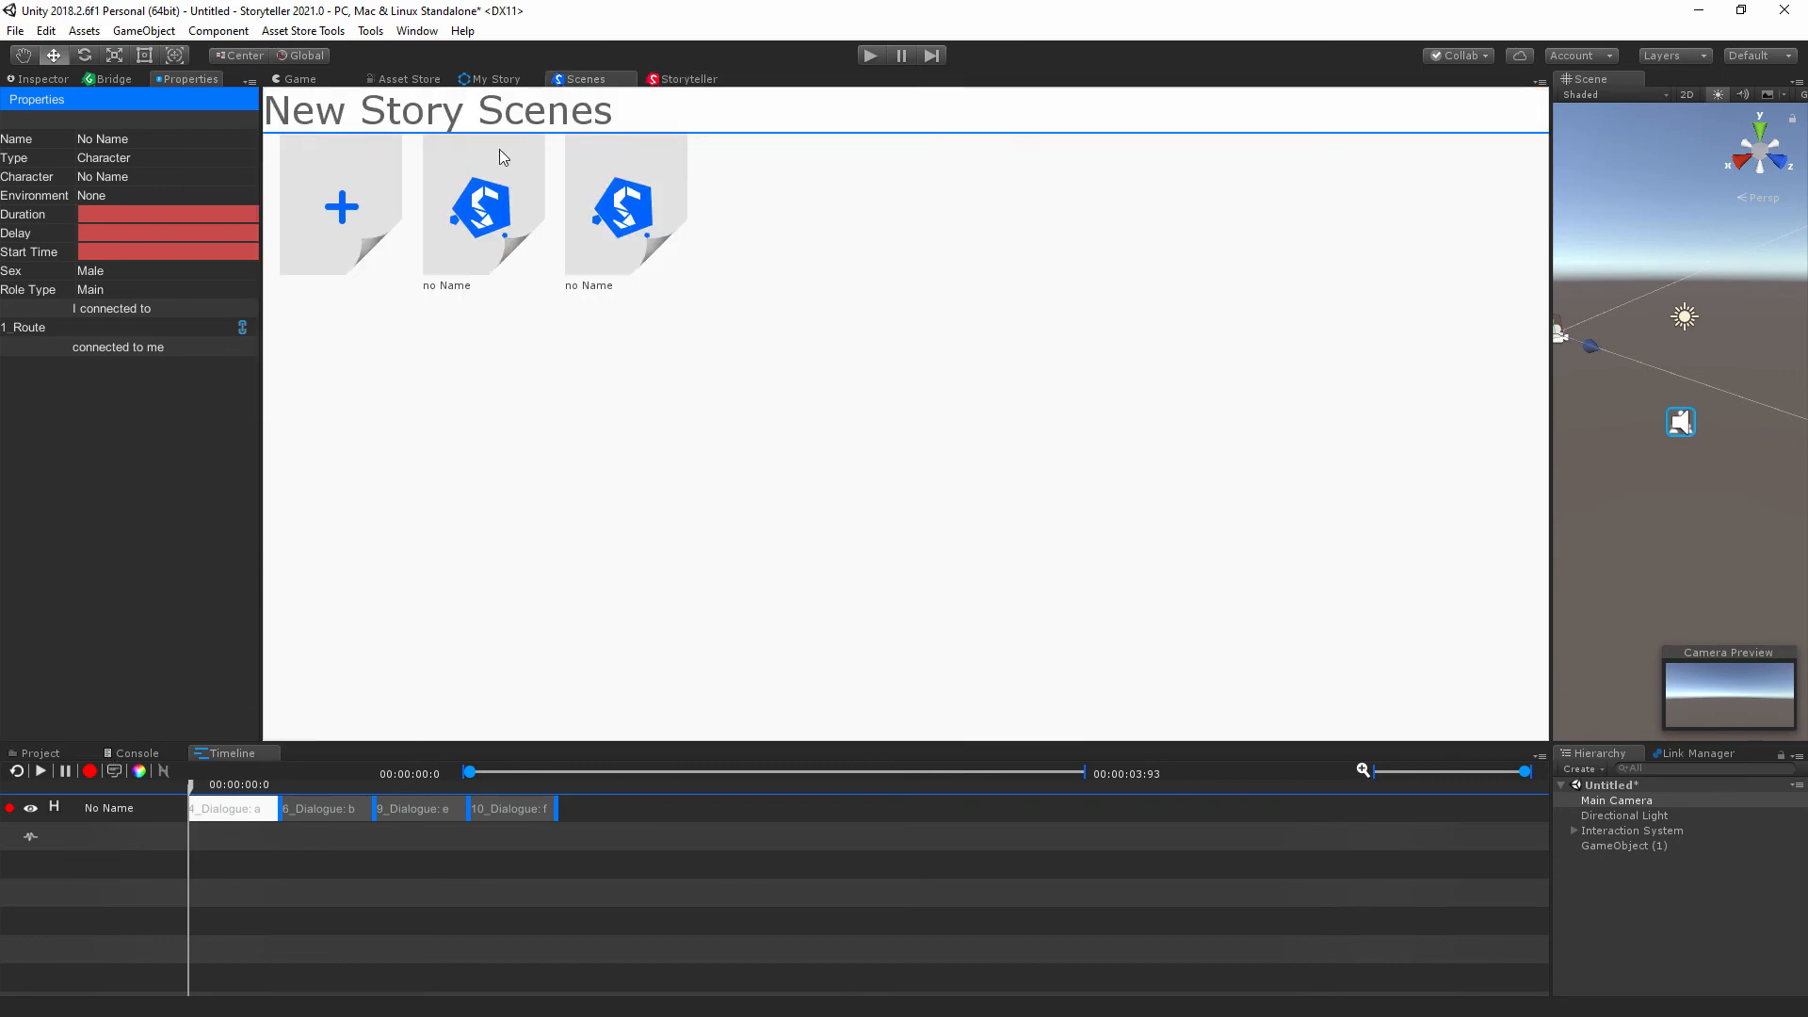
{"action": "left_click", "coordinate": [374, 213]}
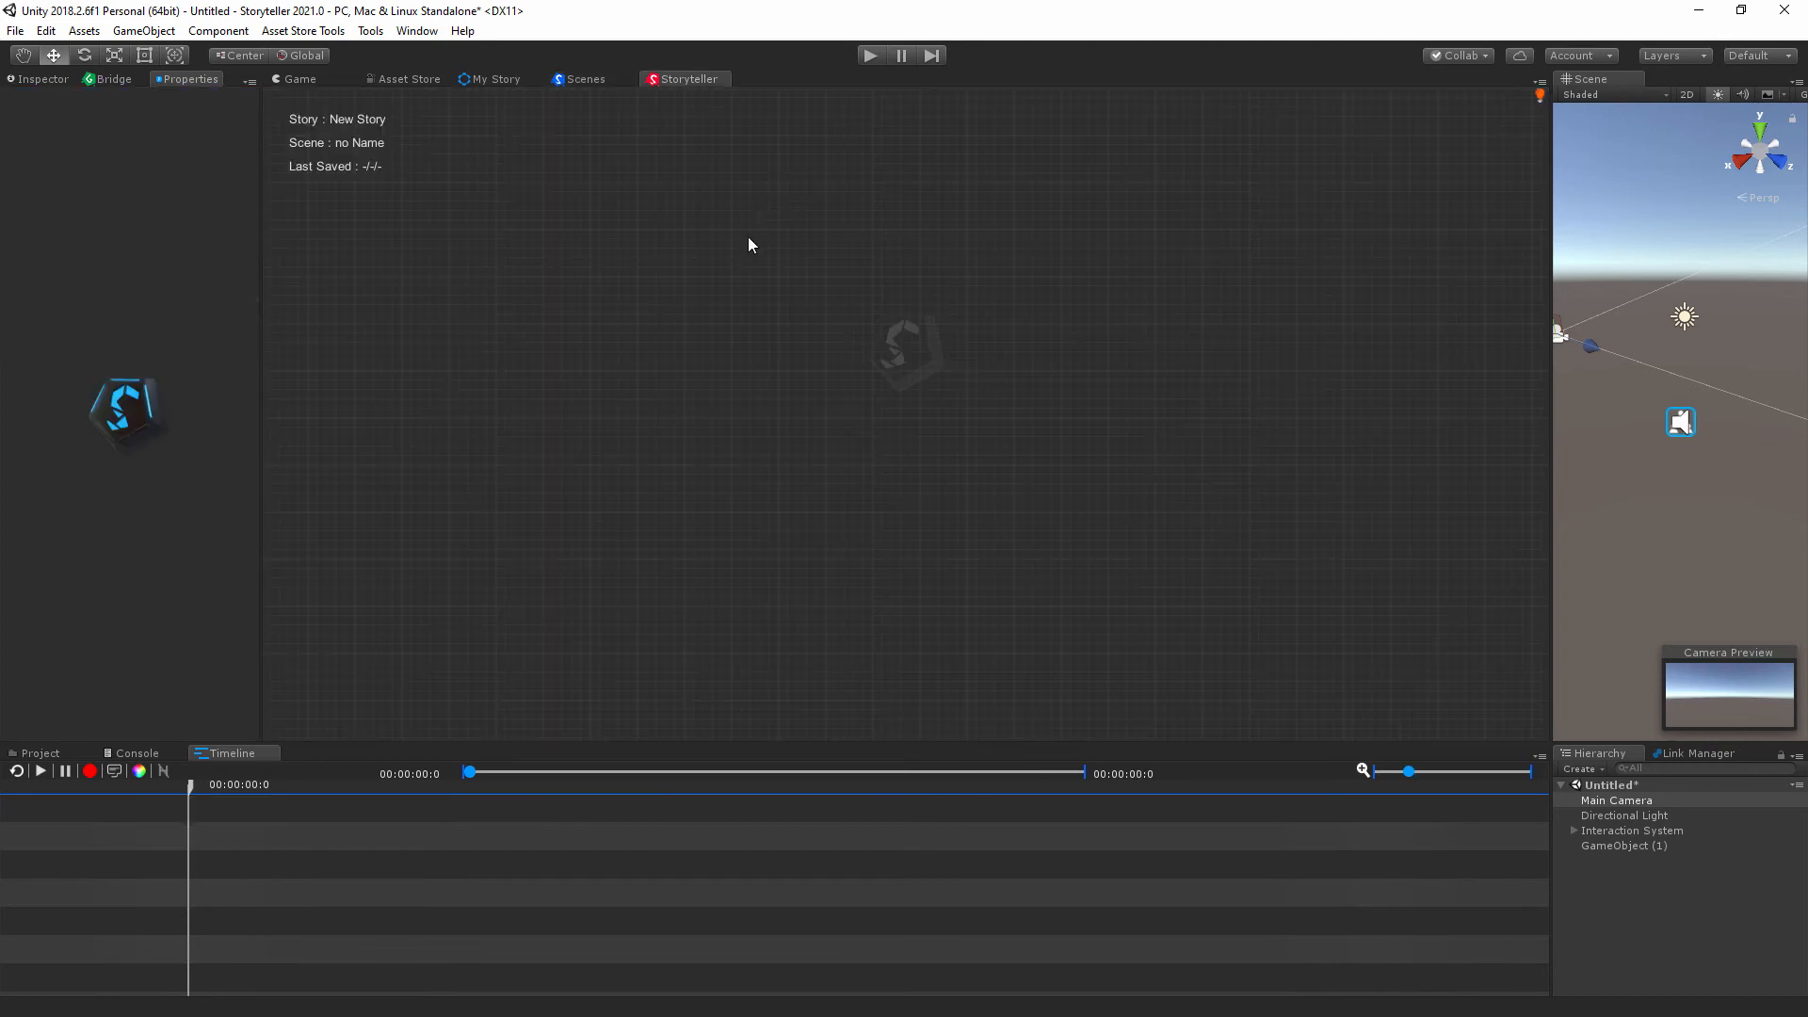
{"action": "double_click", "coordinate": [770, 207]}
{"action": "right_click", "coordinate": [758, 393]}
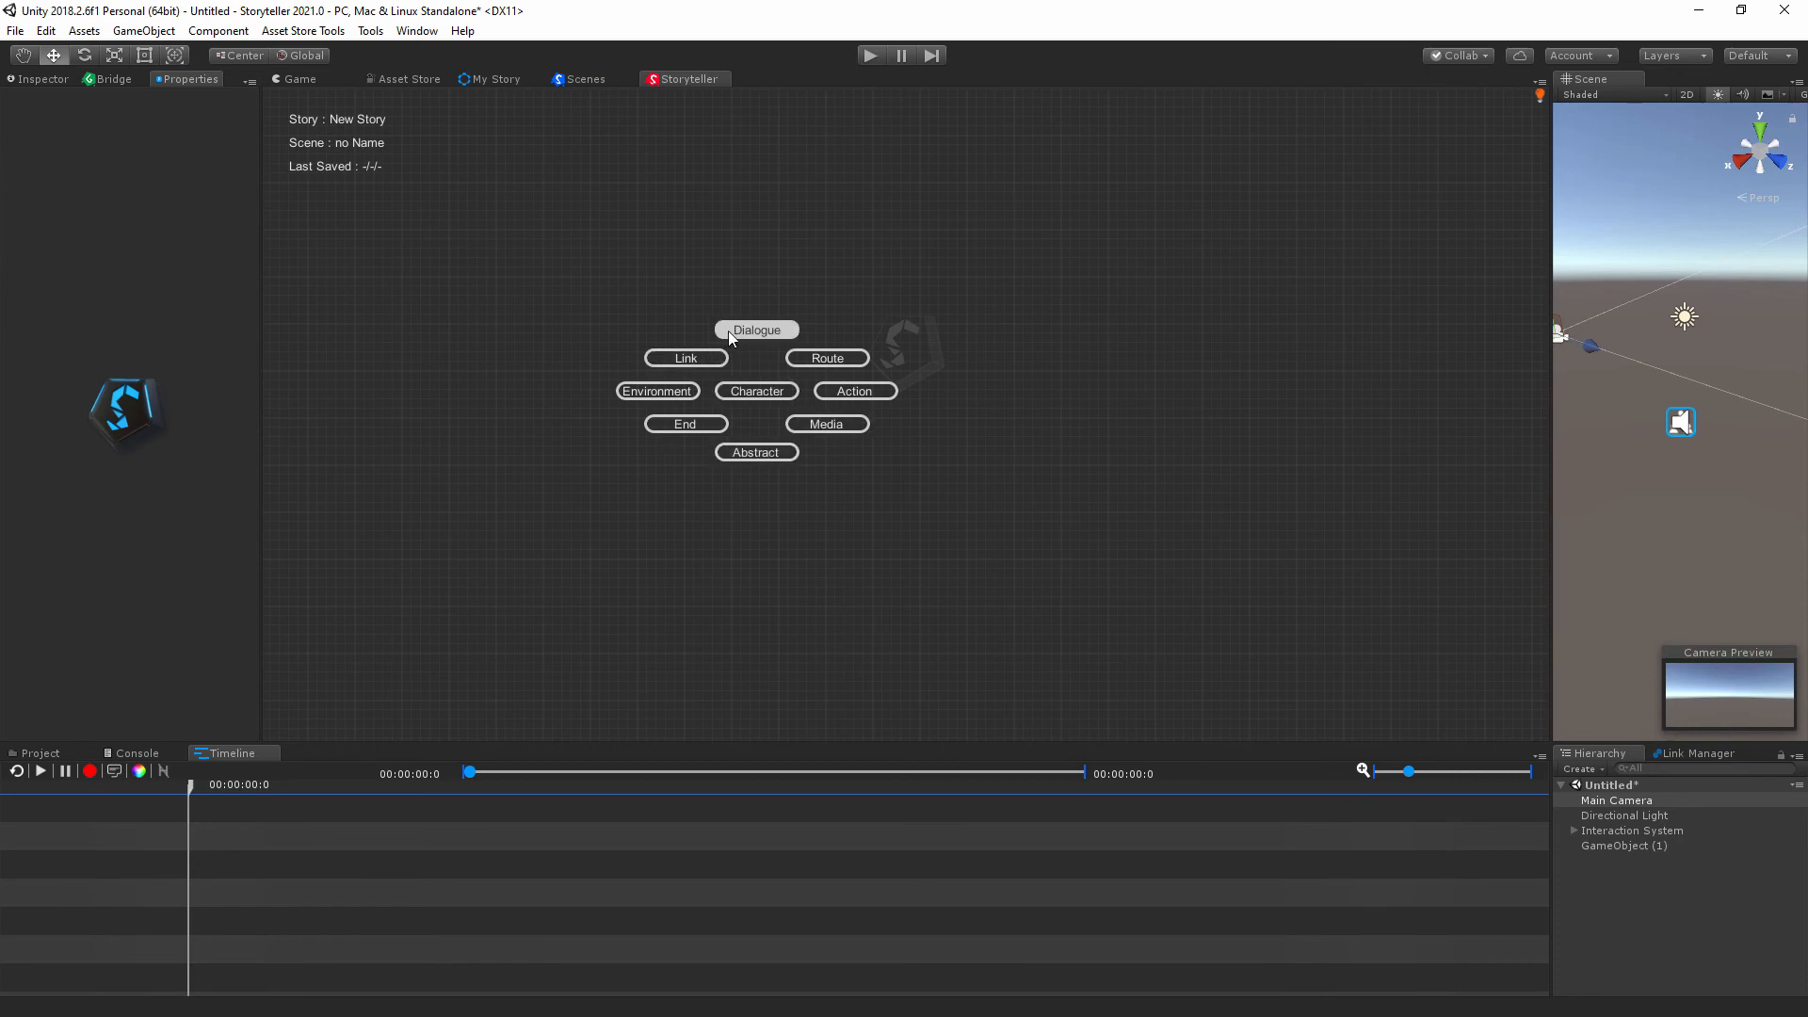
{"action": "left_click", "coordinate": [772, 393]}
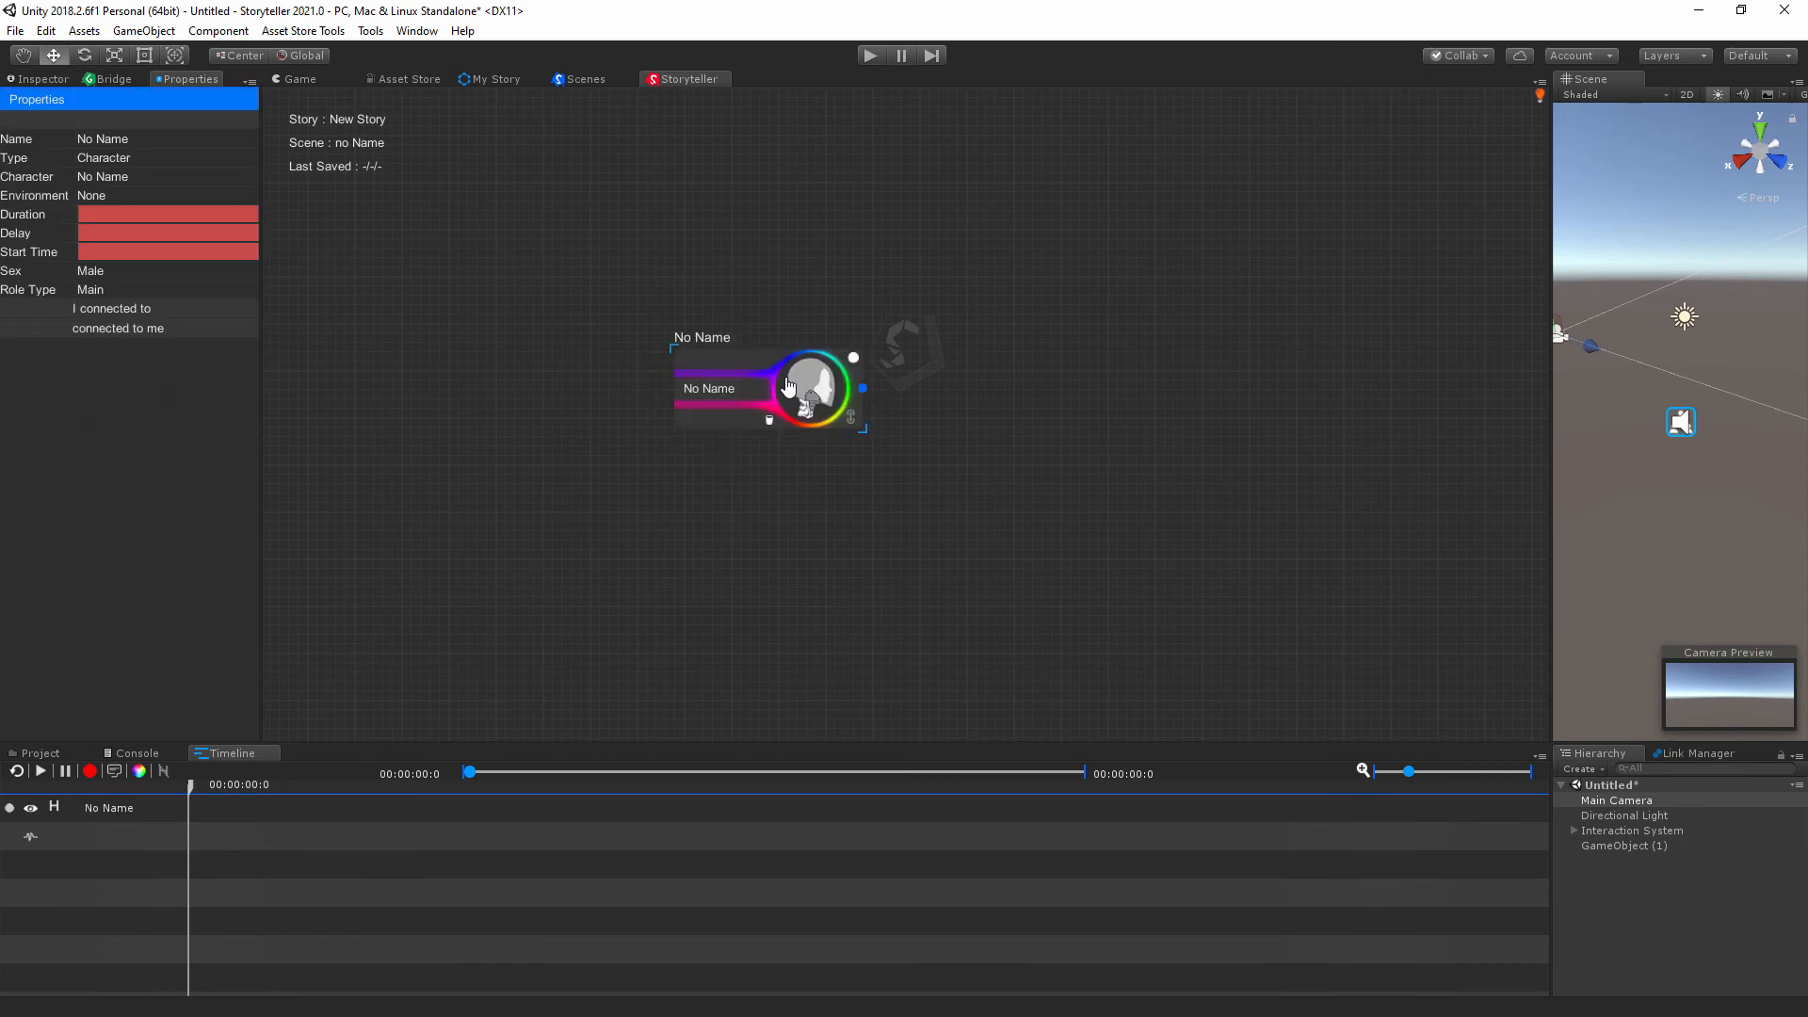
Move the No Name Character node toward the lower-left area of the third scene's canvas.
{"action": "left_click_drag", "start_coordinate": [752, 367], "coordinate": [426, 344]}
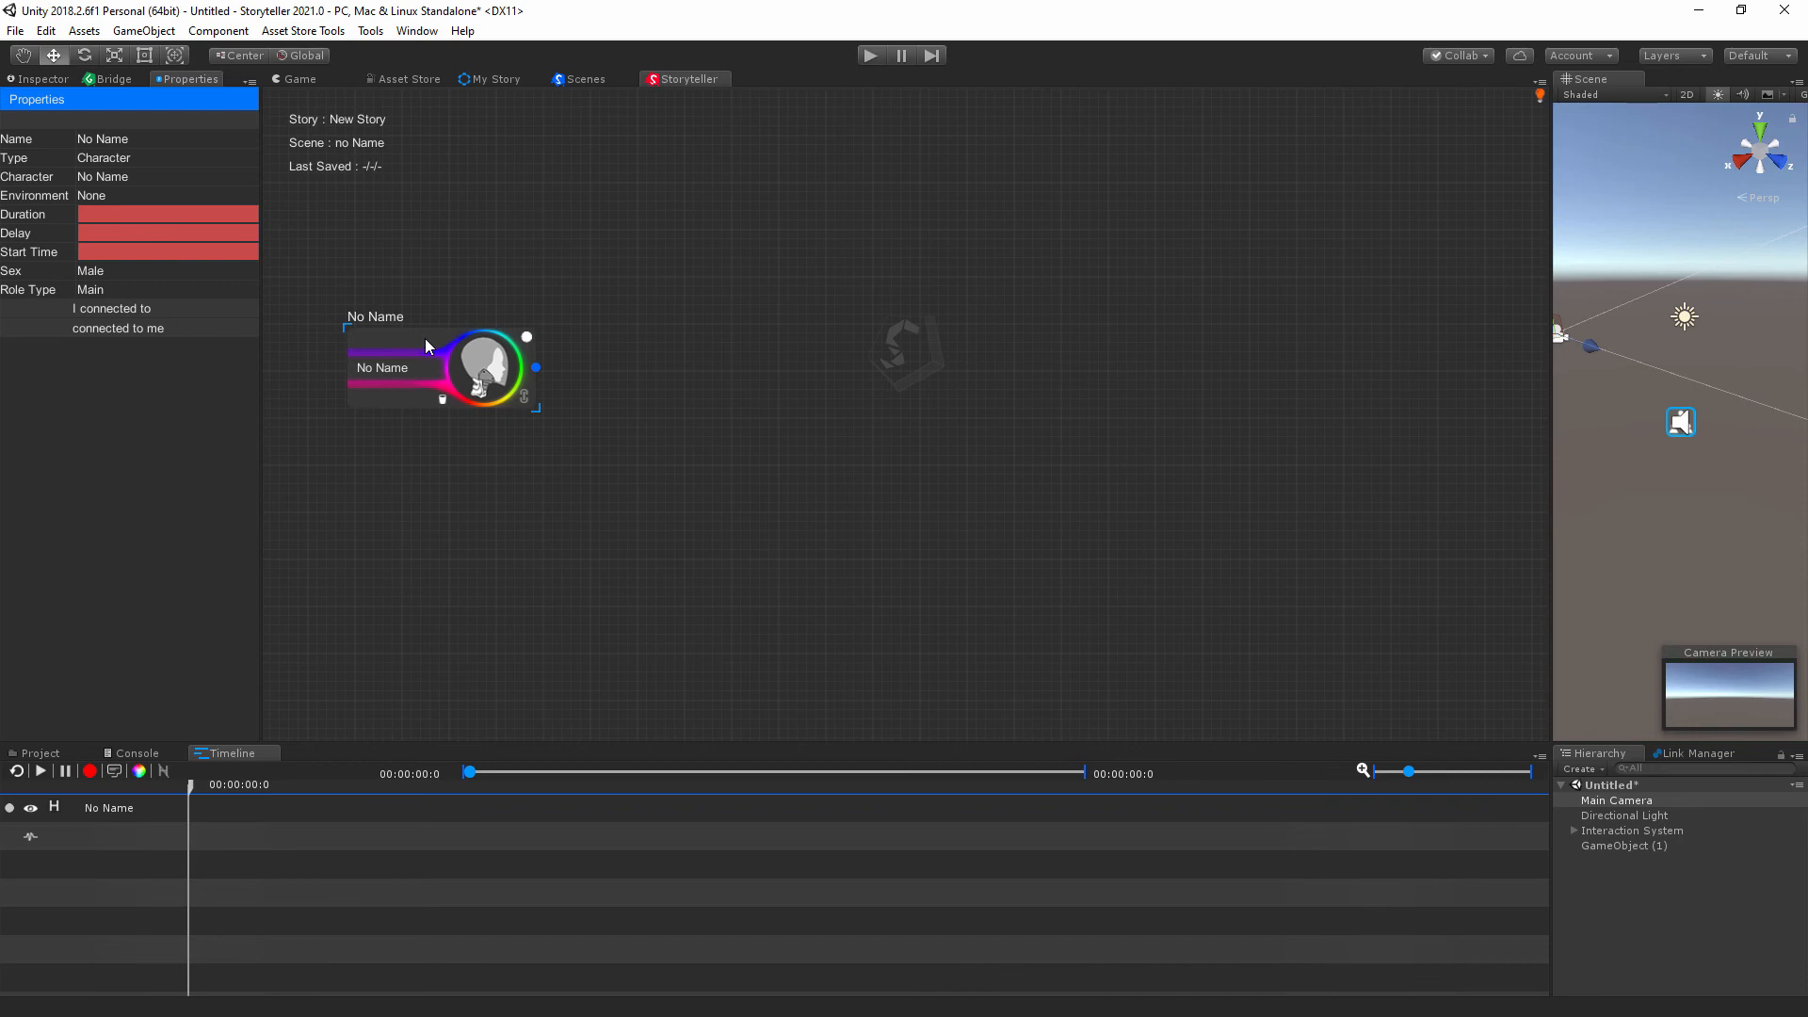
{"action": "left_click_drag", "start_coordinate": [426, 346], "coordinate": [411, 415]}
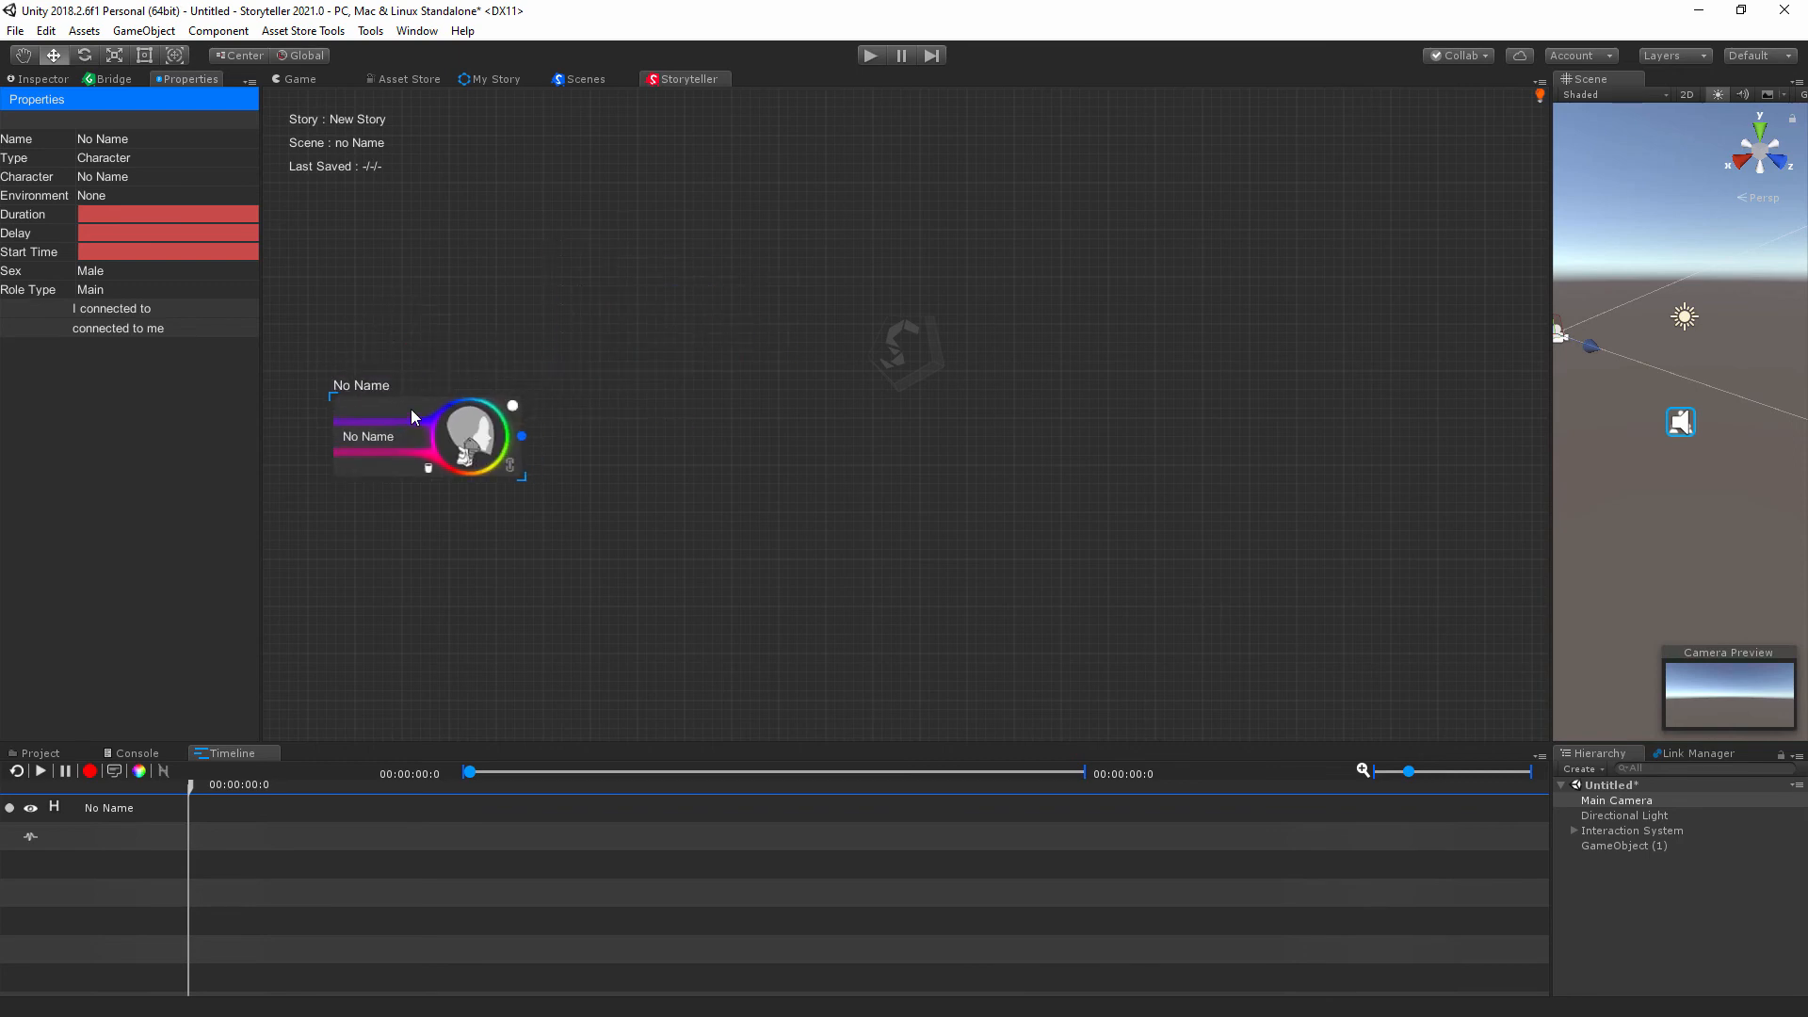
{"action": "mouse_move", "coordinate": [412, 418]}
{"action": "left_mouse_down"}
{"action": "mouse_move", "coordinate": [516, 314]}
{"action": "mouse_move", "coordinate": [404, 416]}
{"action": "left_mouse_up"}
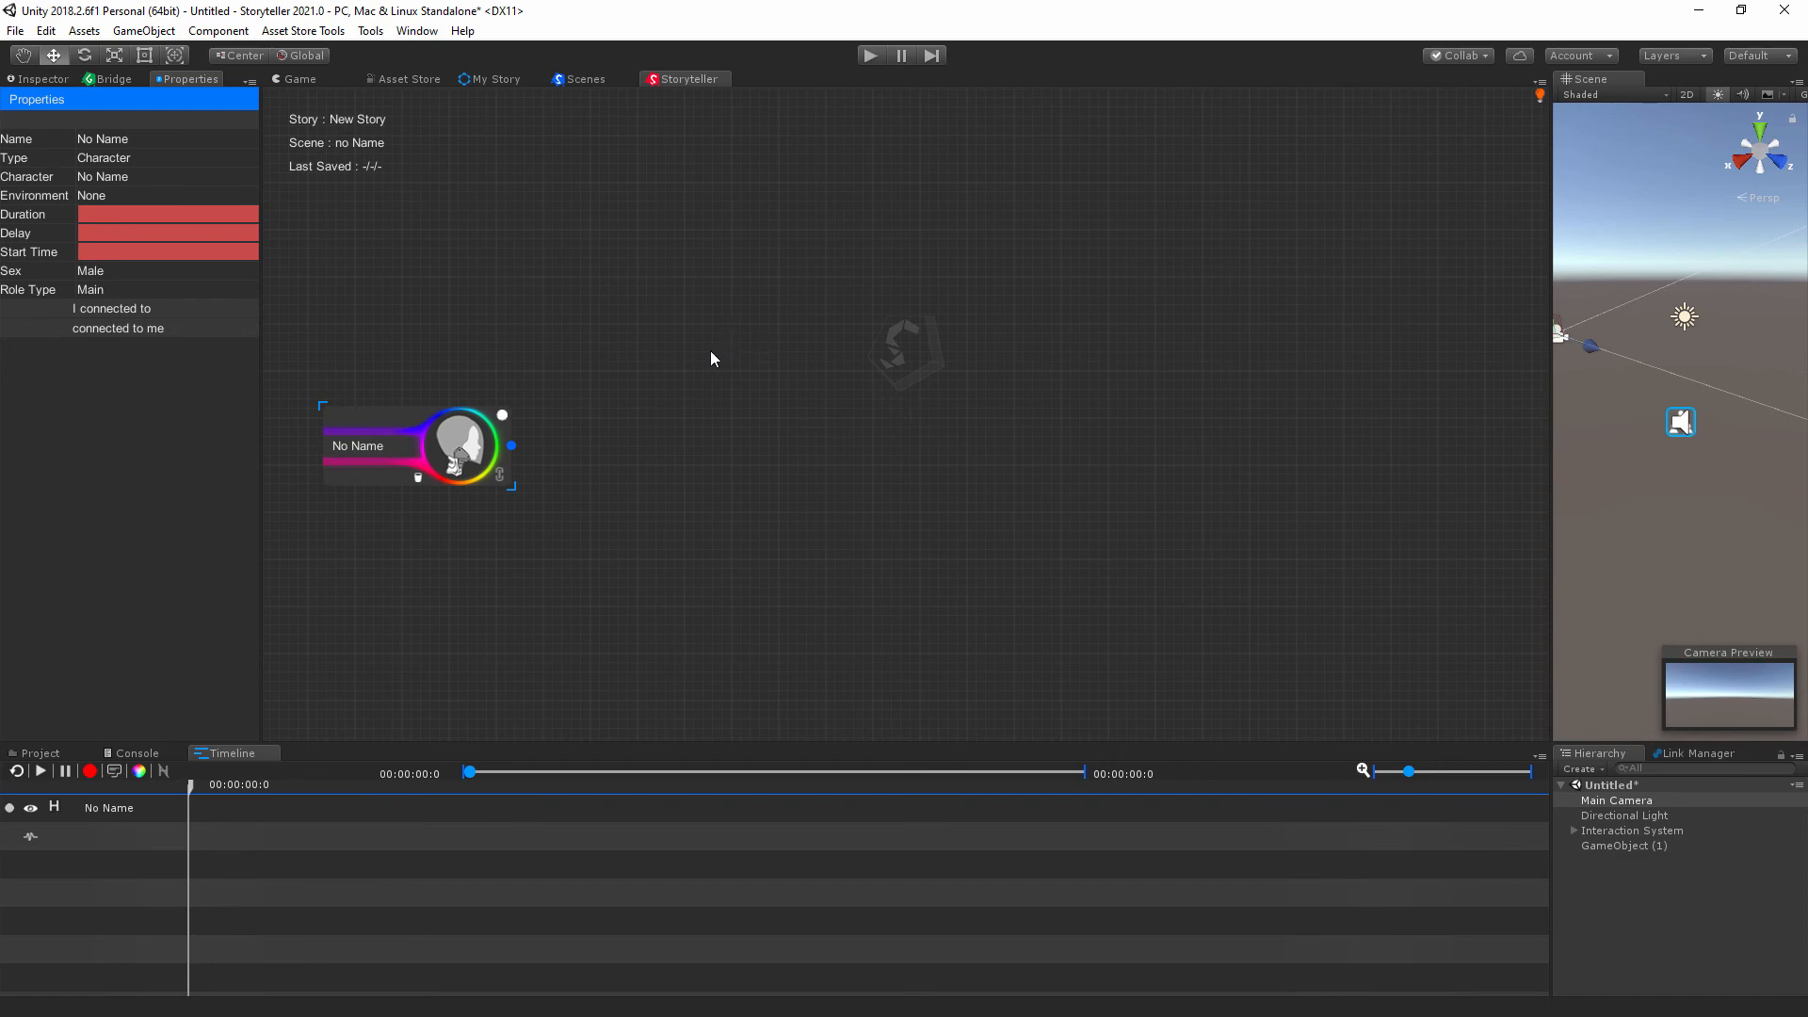
{"action": "mouse_move", "coordinate": [367, 430]}
{"action": "left_mouse_down"}
{"action": "mouse_move", "coordinate": [574, 288]}
{"action": "mouse_move", "coordinate": [354, 437]}
{"action": "mouse_move", "coordinate": [390, 425]}
{"action": "left_mouse_up"}
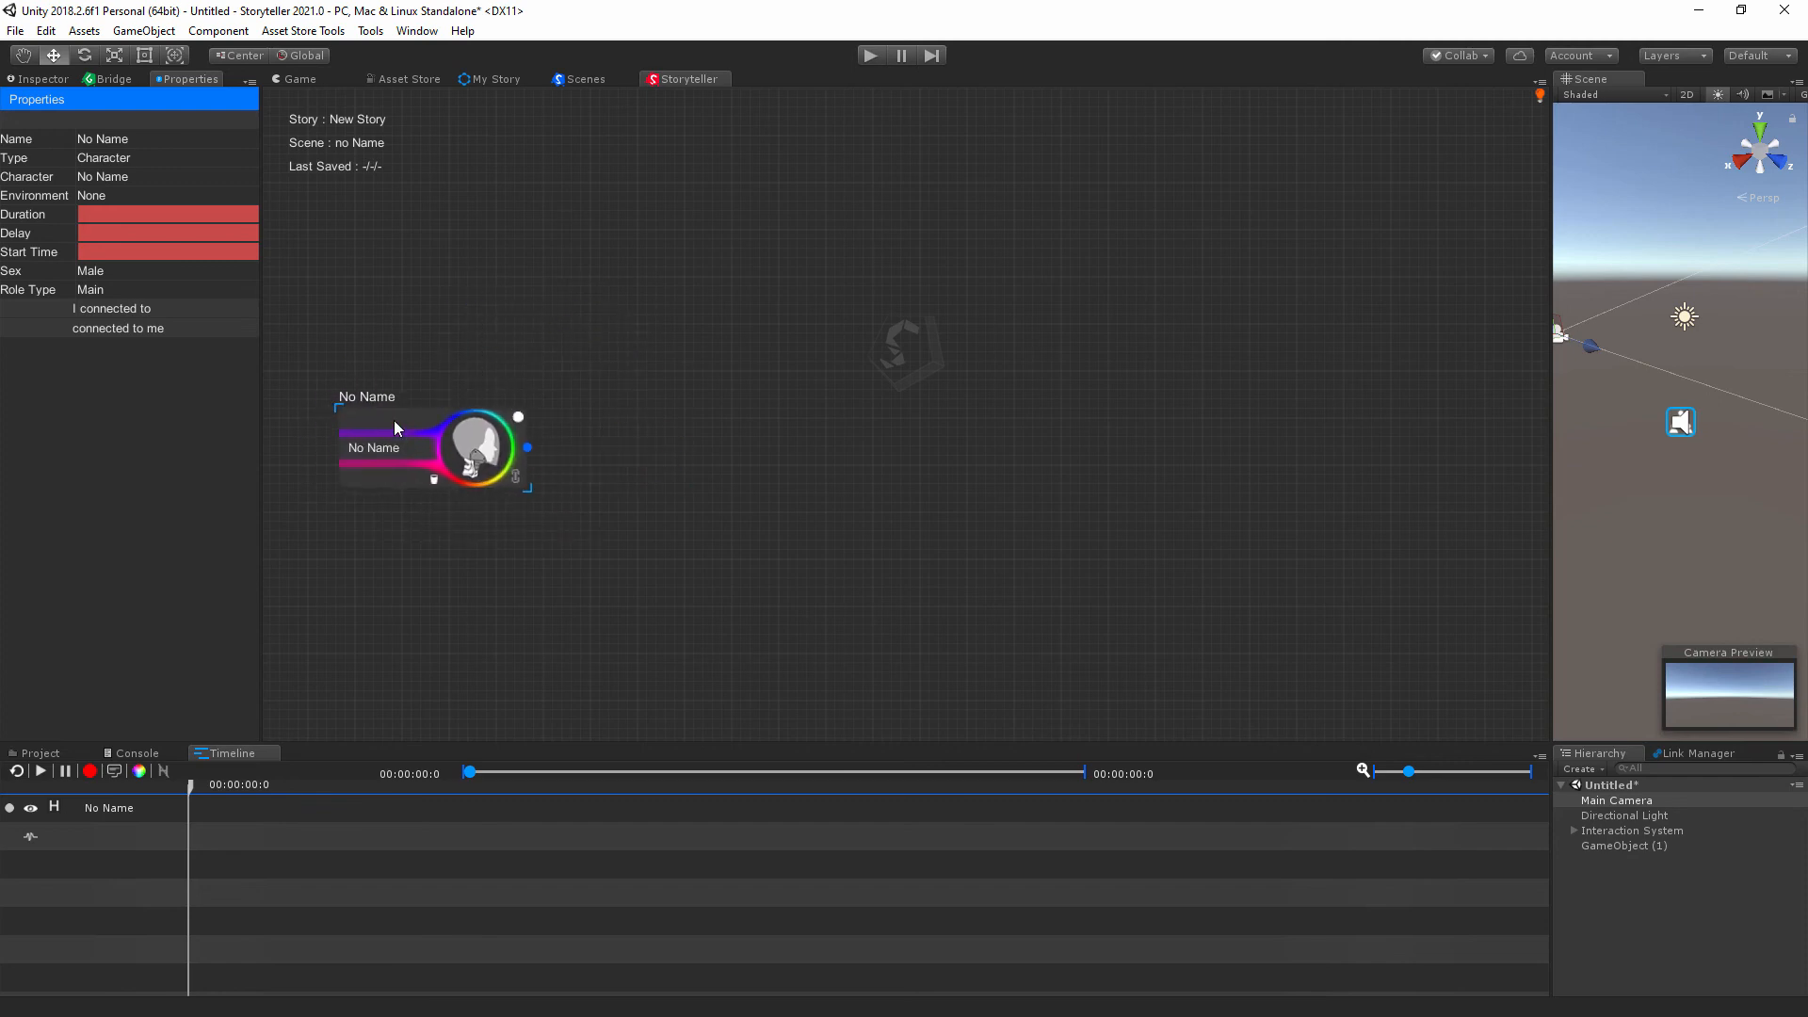
{"action": "left_click_drag", "start_coordinate": [393, 420], "coordinate": [454, 413]}
Add a Dialogue node, an Action node and a Link node around the Character node.
{"action": "right_click", "coordinate": [725, 377]}
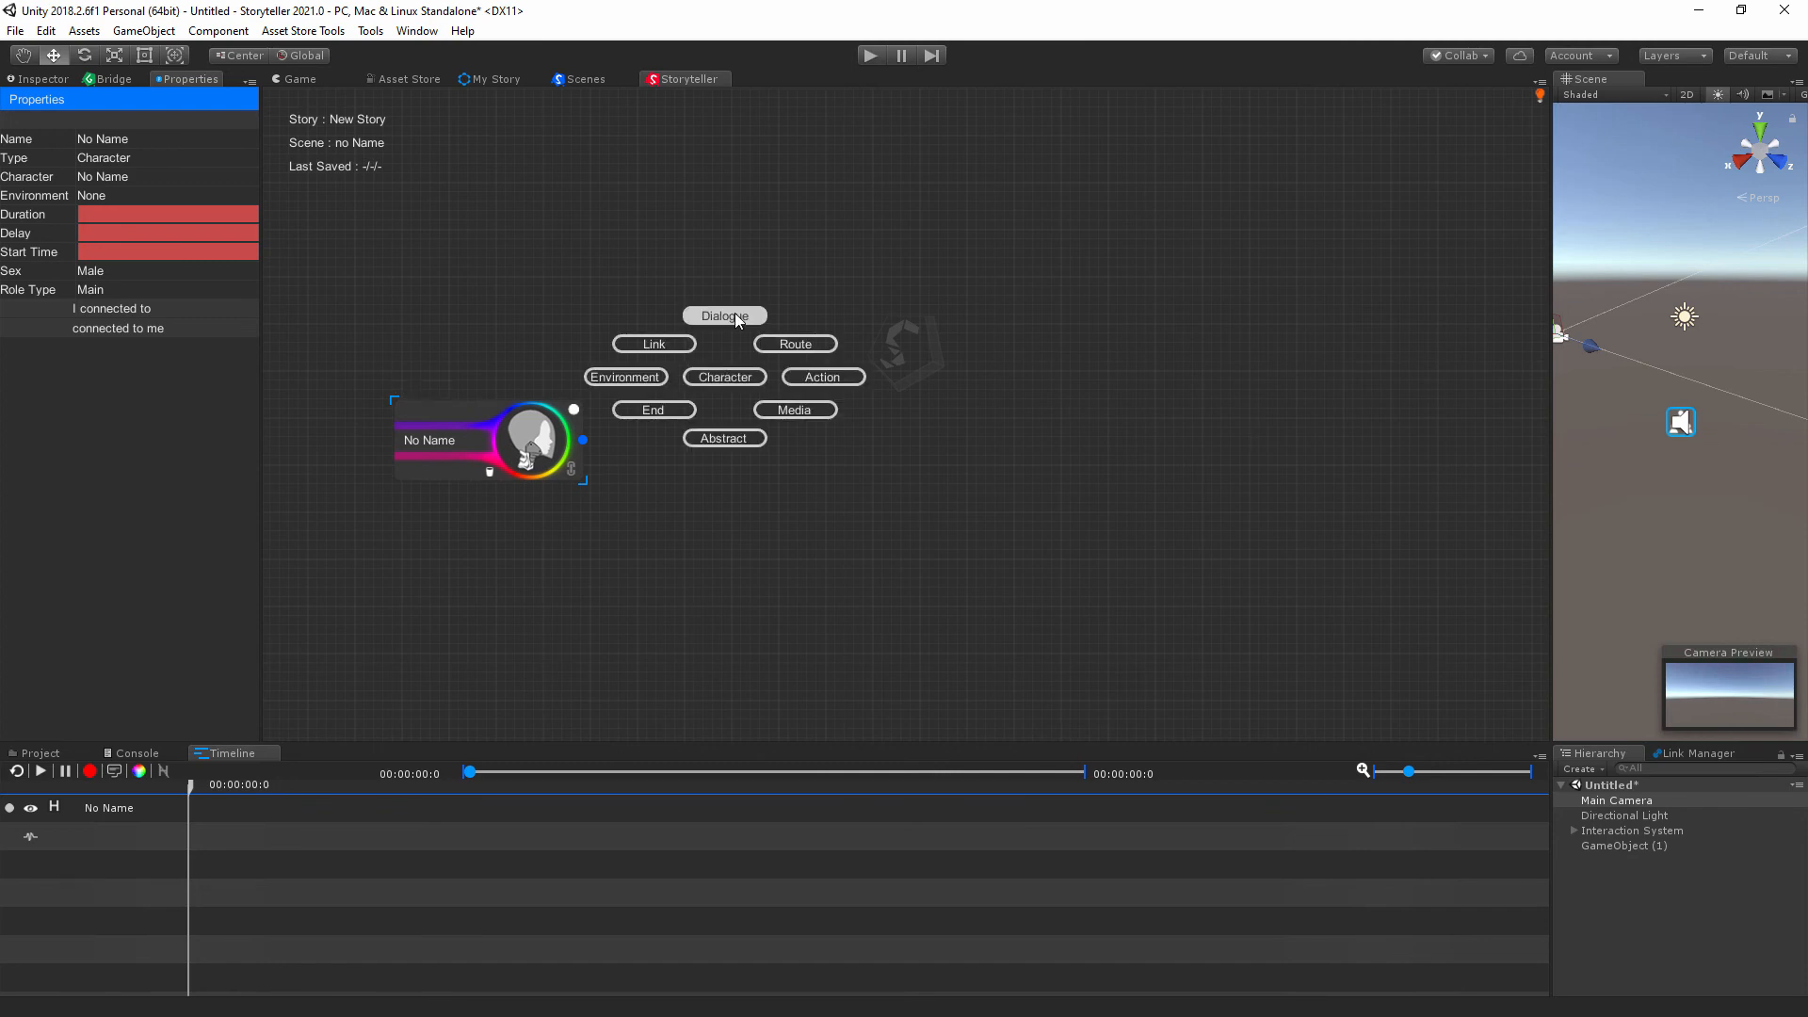
{"action": "left_click", "coordinate": [735, 313]}
{"action": "right_click", "coordinate": [978, 550]}
{"action": "left_click", "coordinate": [1097, 552]}
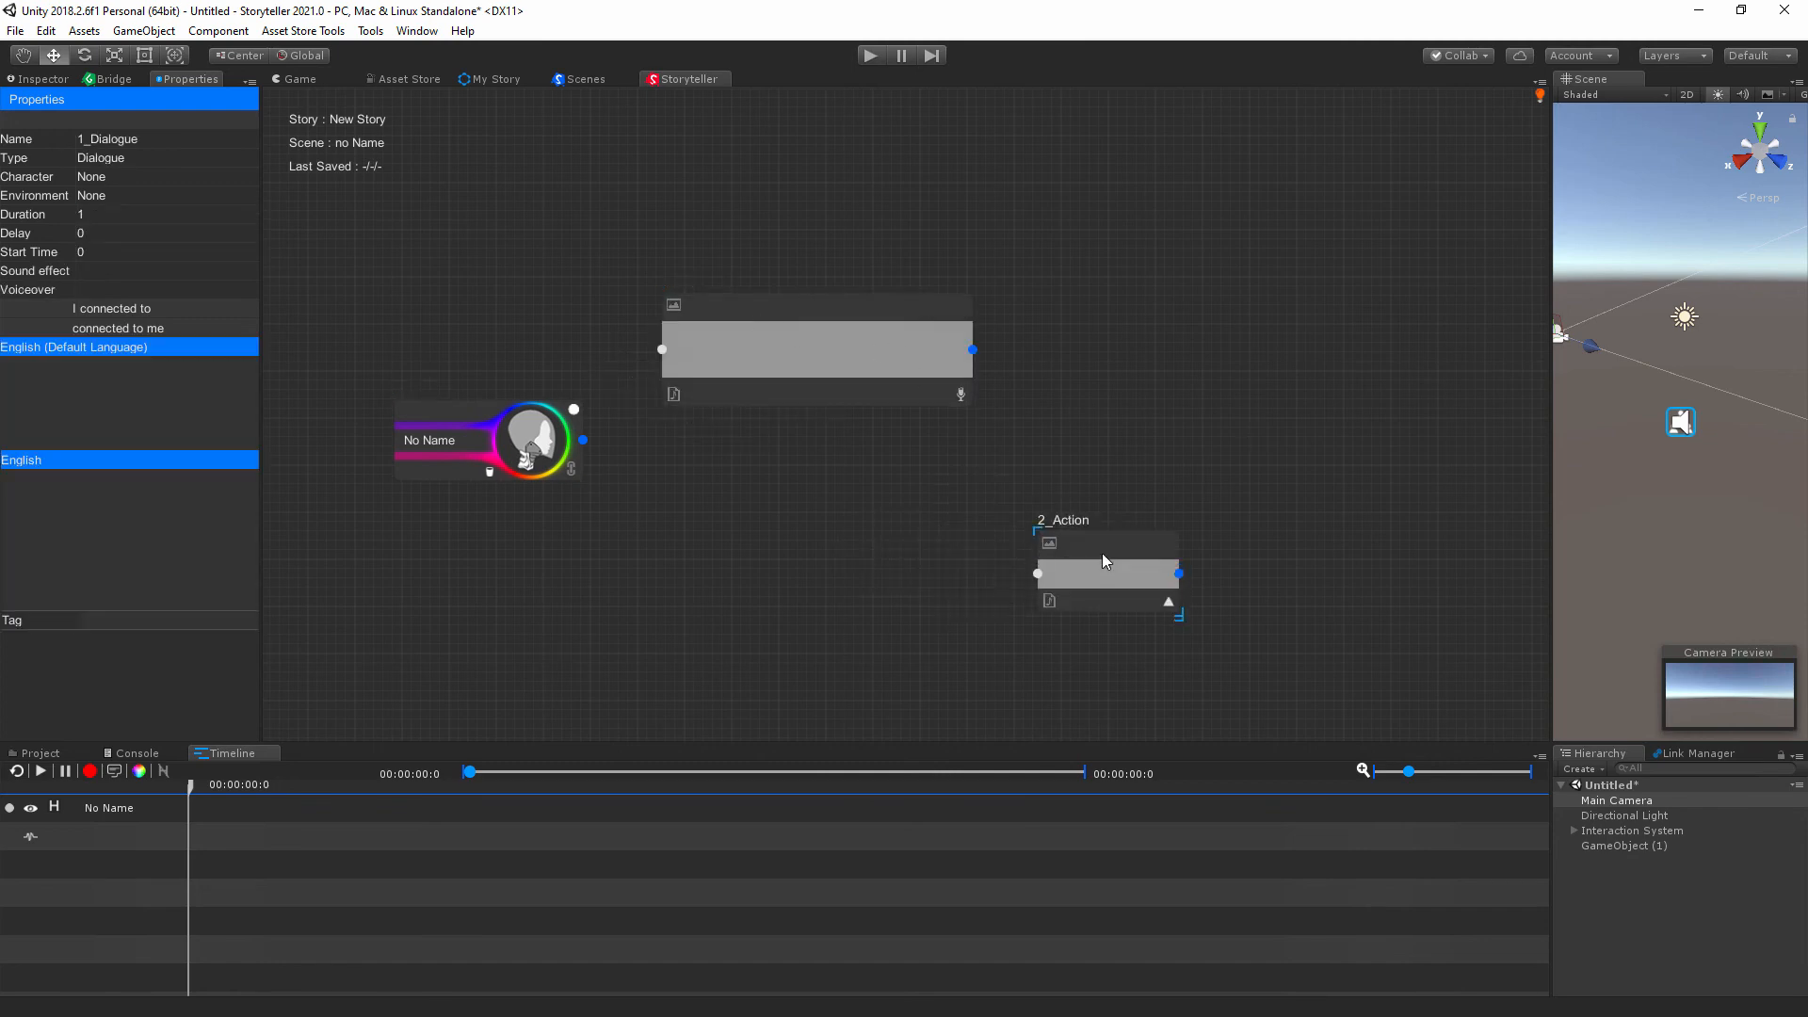
{"action": "right_click", "coordinate": [777, 613]}
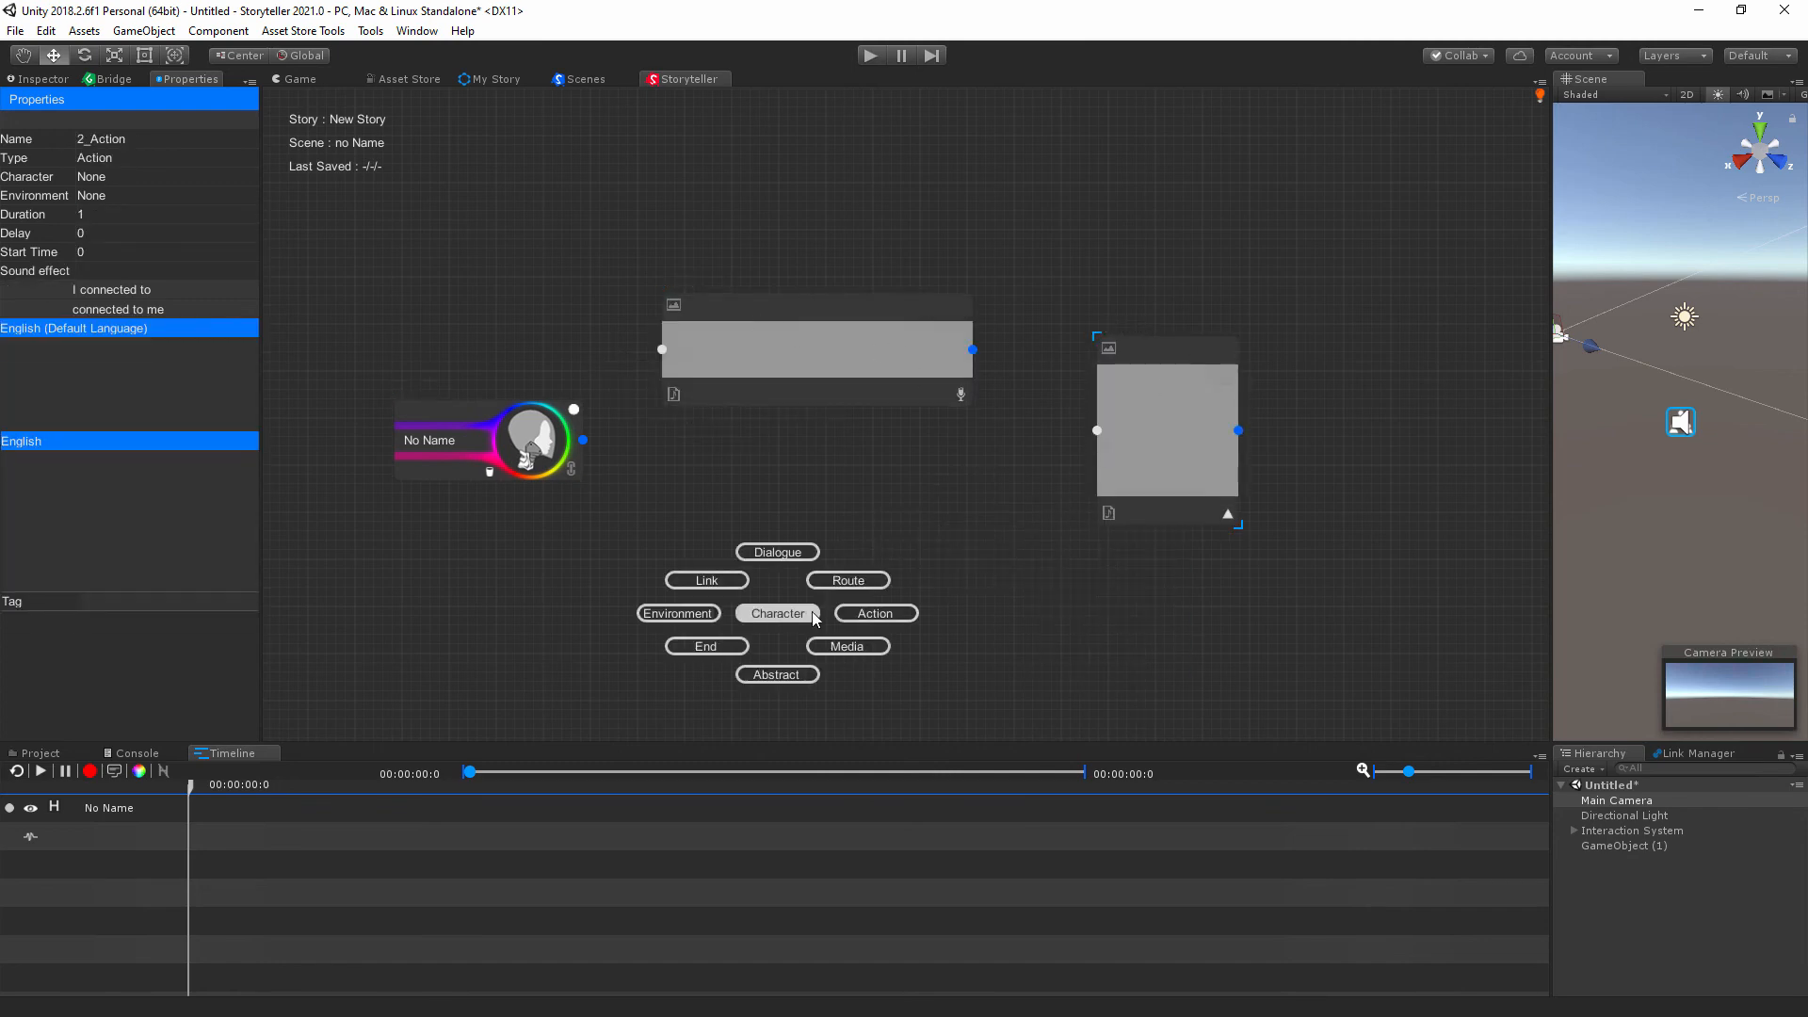
{"action": "left_click", "coordinate": [706, 580]}
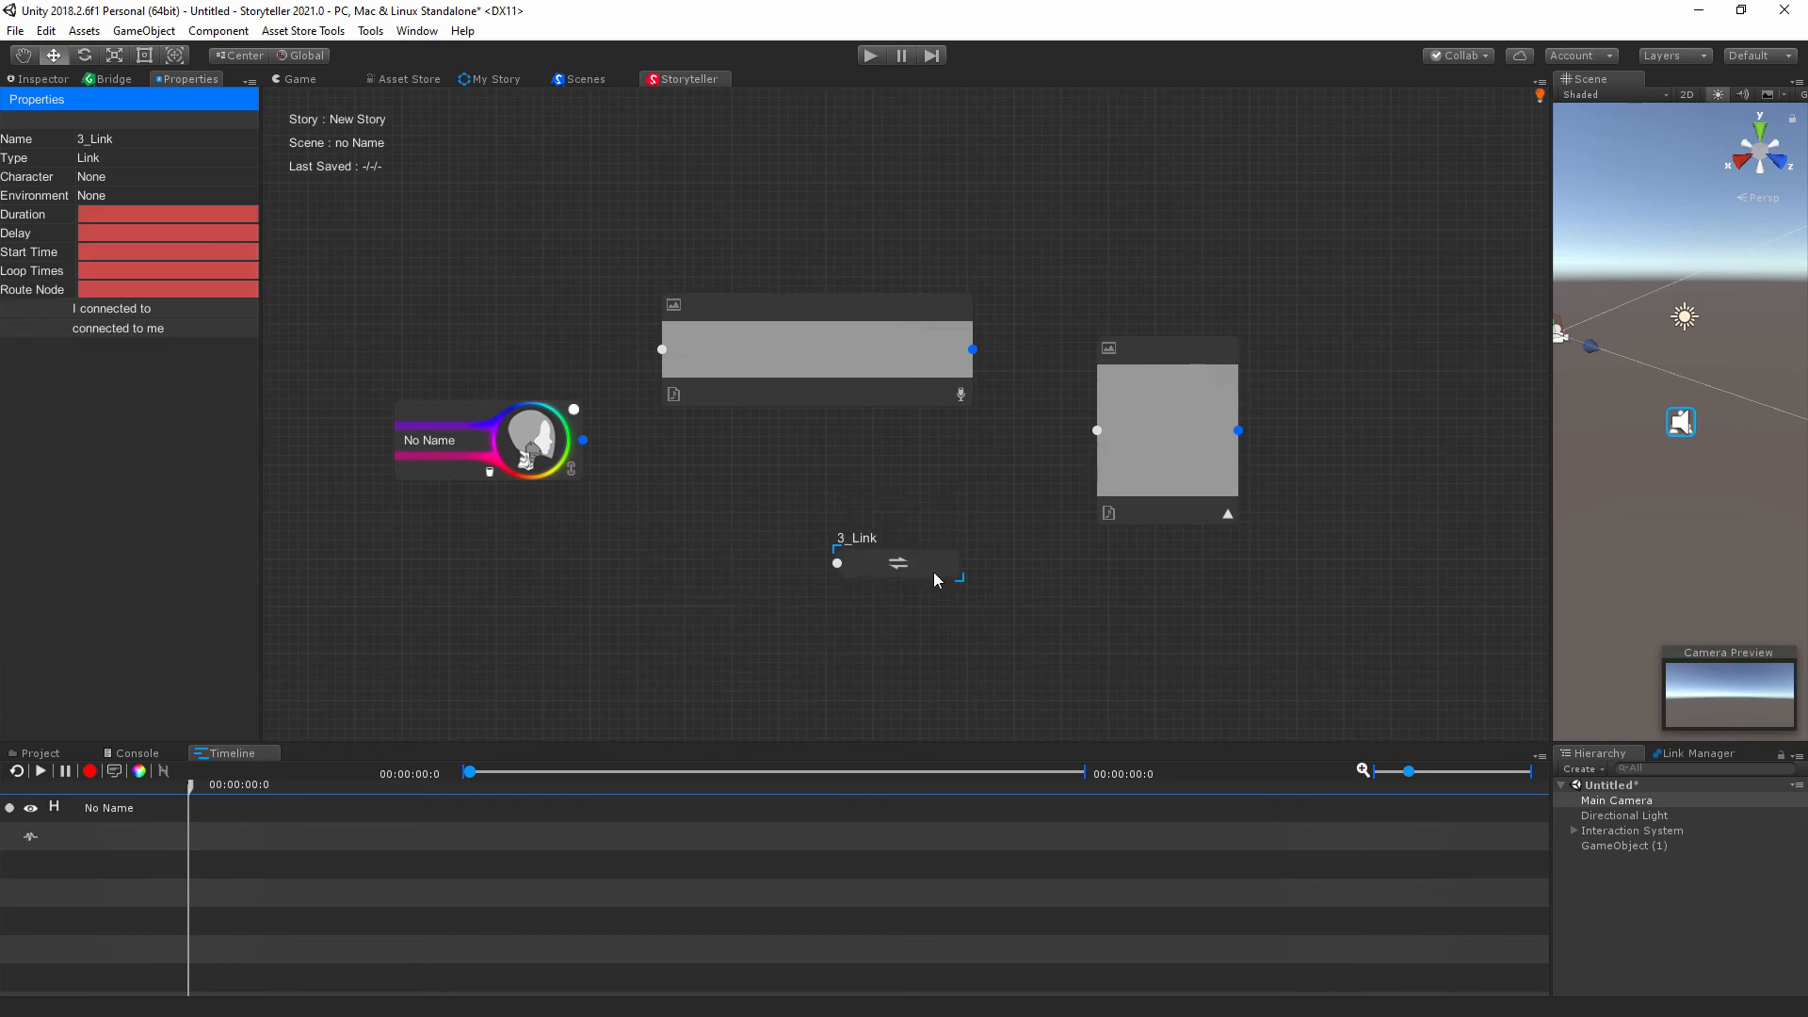
{"action": "right_click", "coordinate": [704, 473]}
{"action": "left_click", "coordinate": [823, 442]}
Select the Character, Dialogue, Action and Link nodes together and delete them from the canvas.
{"action": "left_click_drag", "start_coordinate": [303, 189], "coordinate": [1431, 702]}
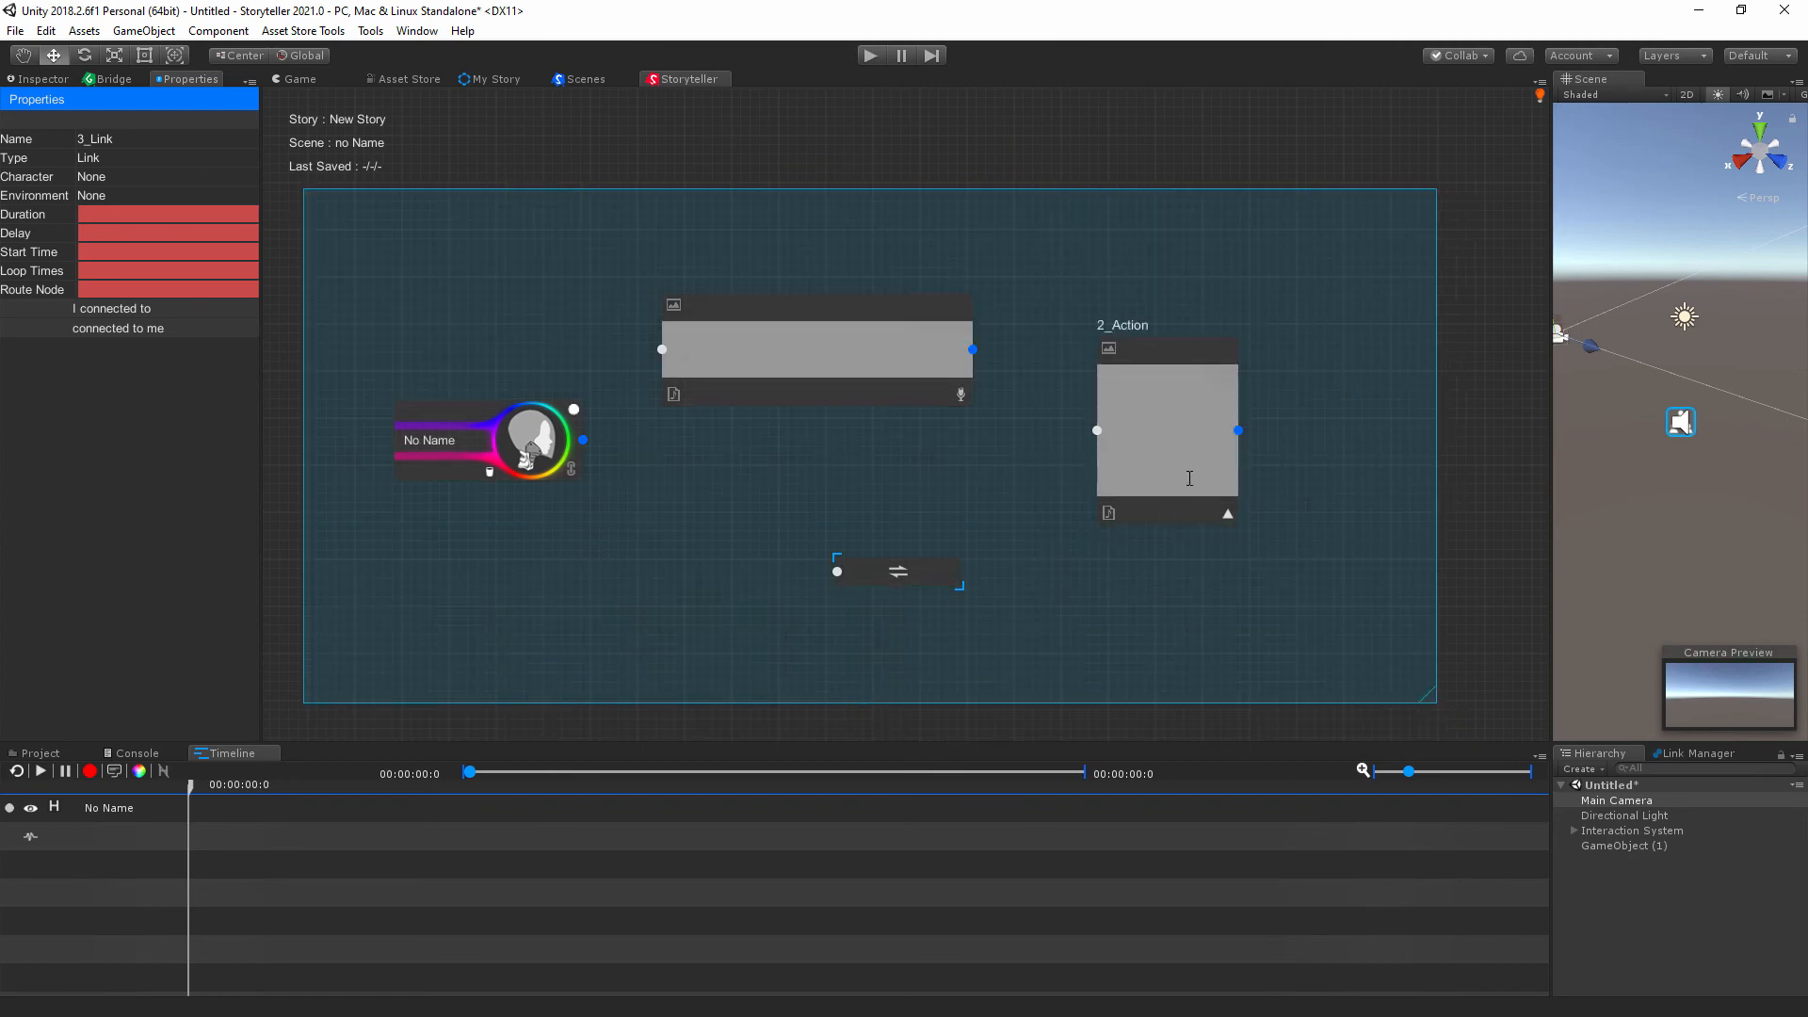
{"action": "left_click", "coordinate": [1112, 146]}
{"action": "left_click_drag", "start_coordinate": [308, 229], "coordinate": [1319, 689]}
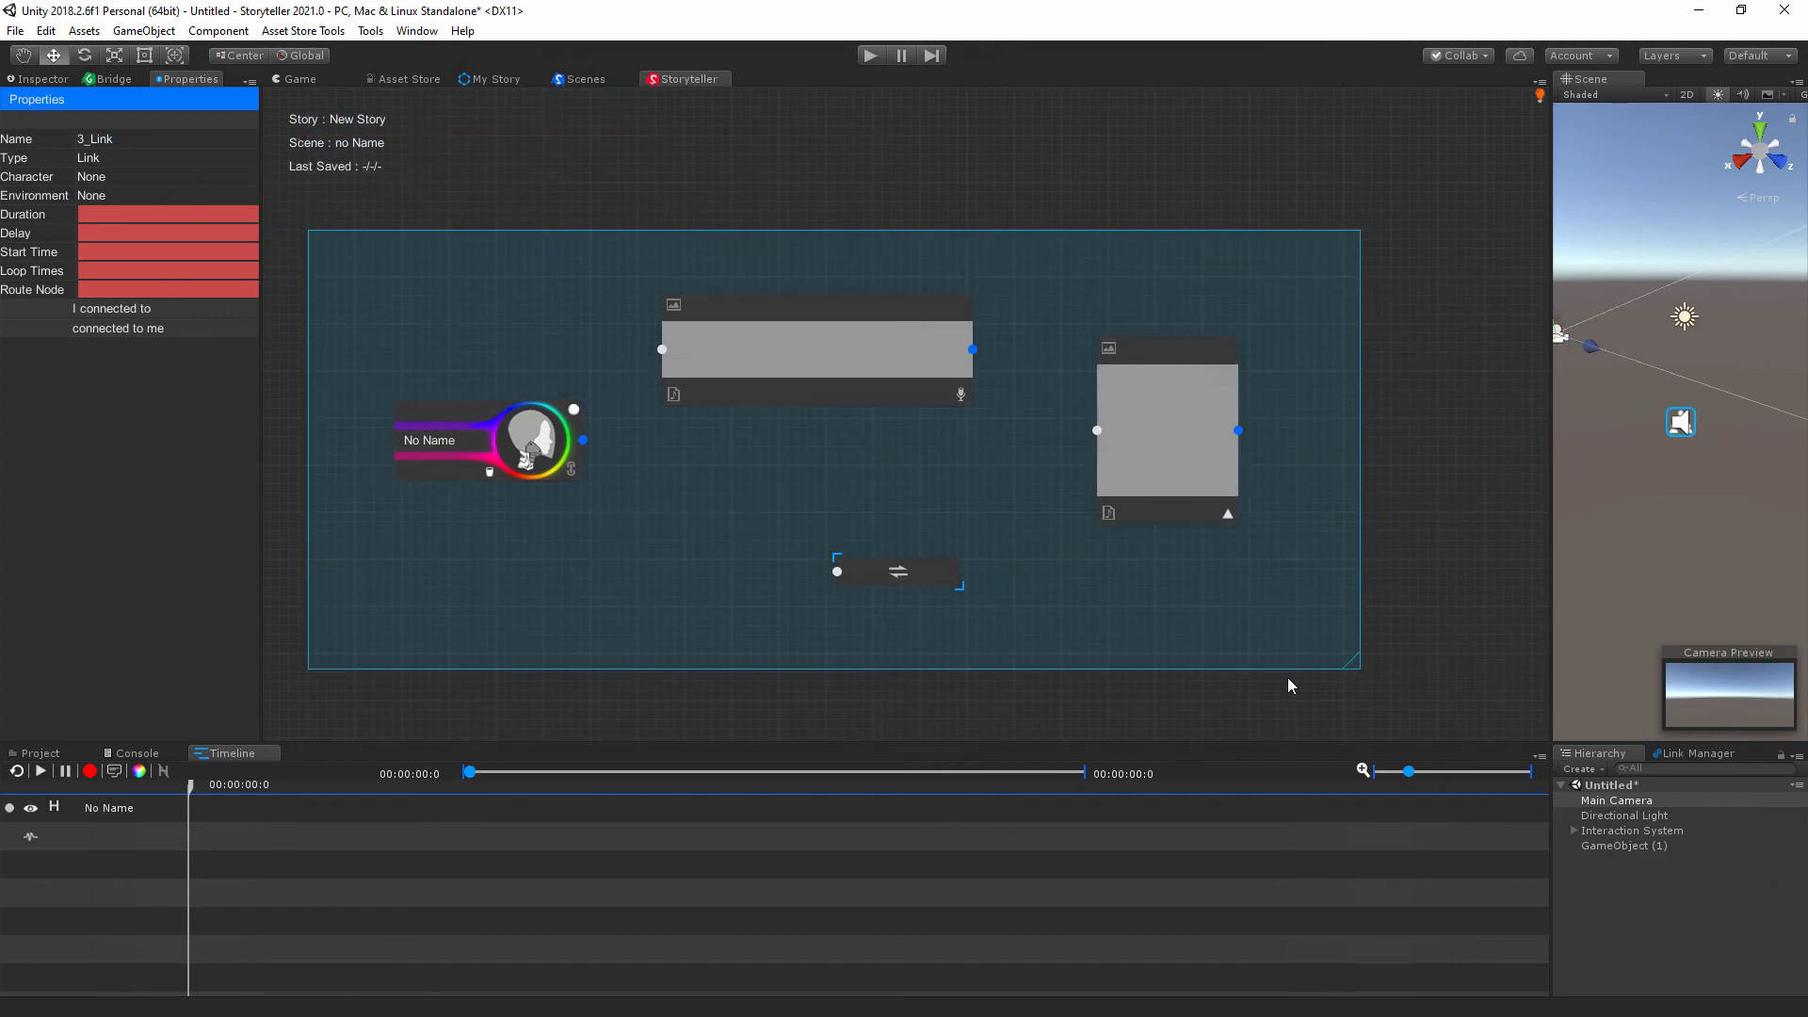
{"action": "key", "text": "Delete"}
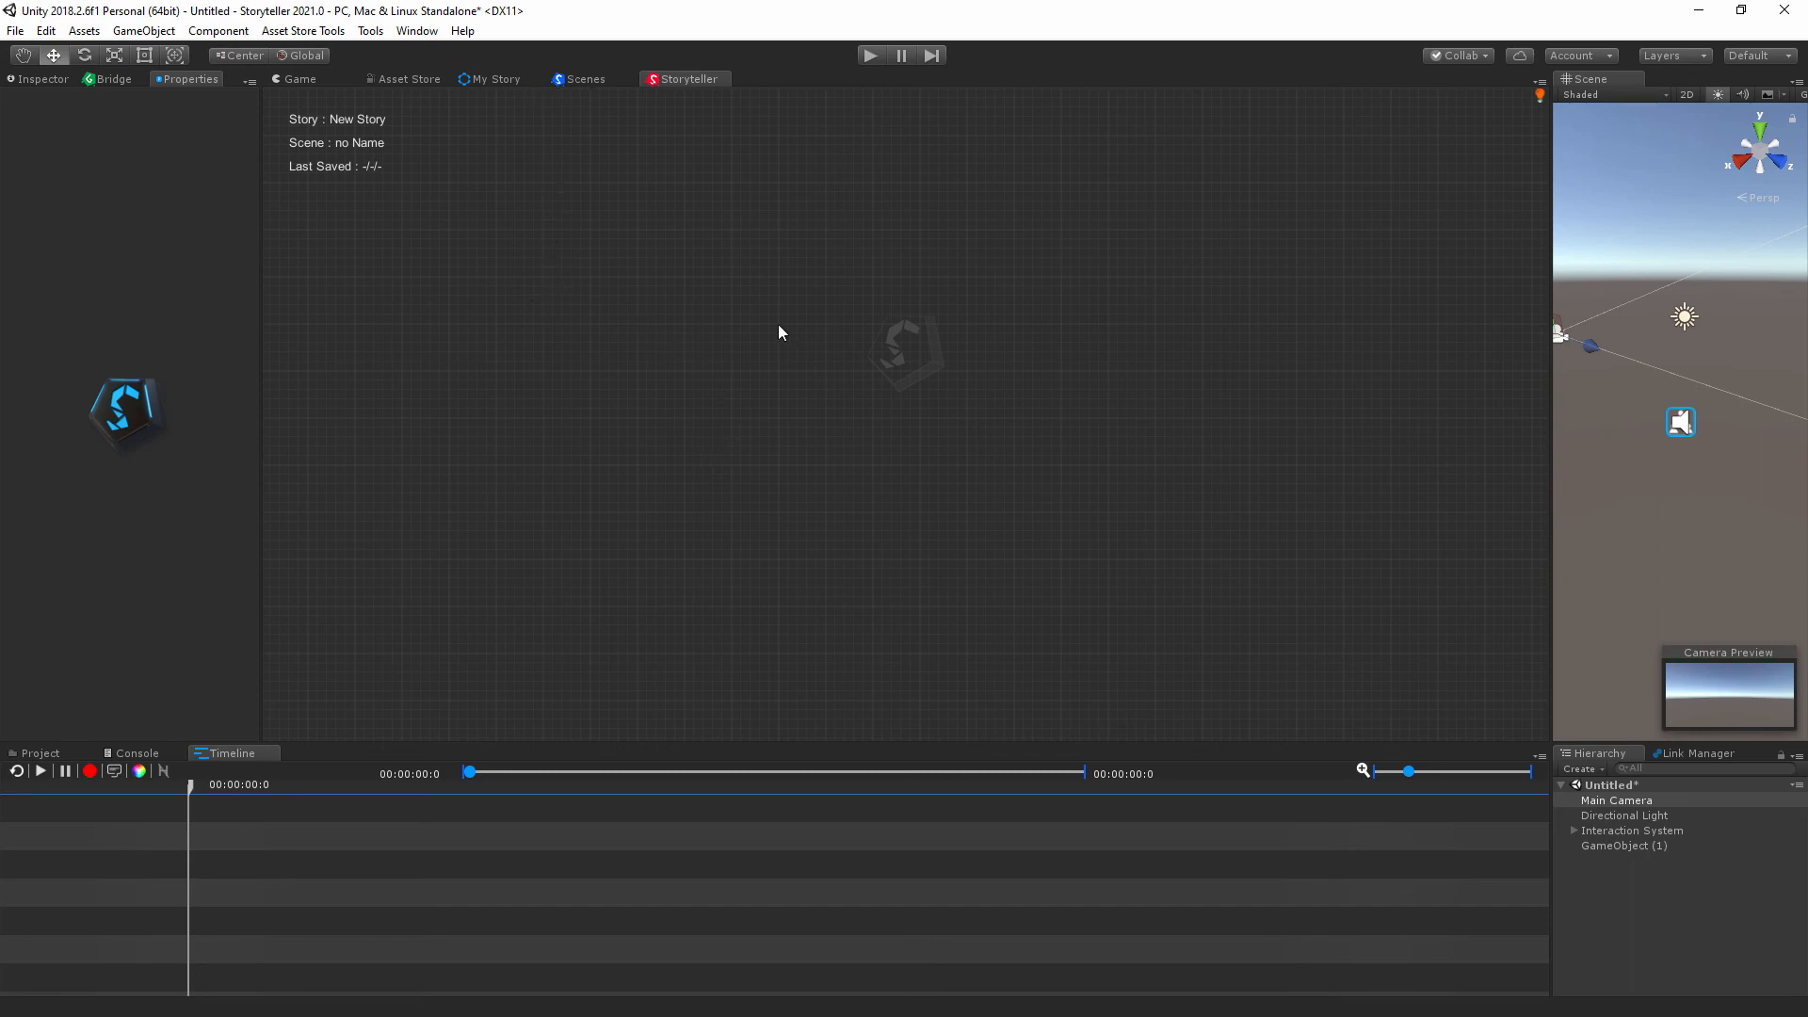
Step back past the branching route graph to the scene with the linear, voiced dialogue chain.
{"action": "key", "text": "ctrl+z"}
{"action": "key", "text": "ctrl+z"}
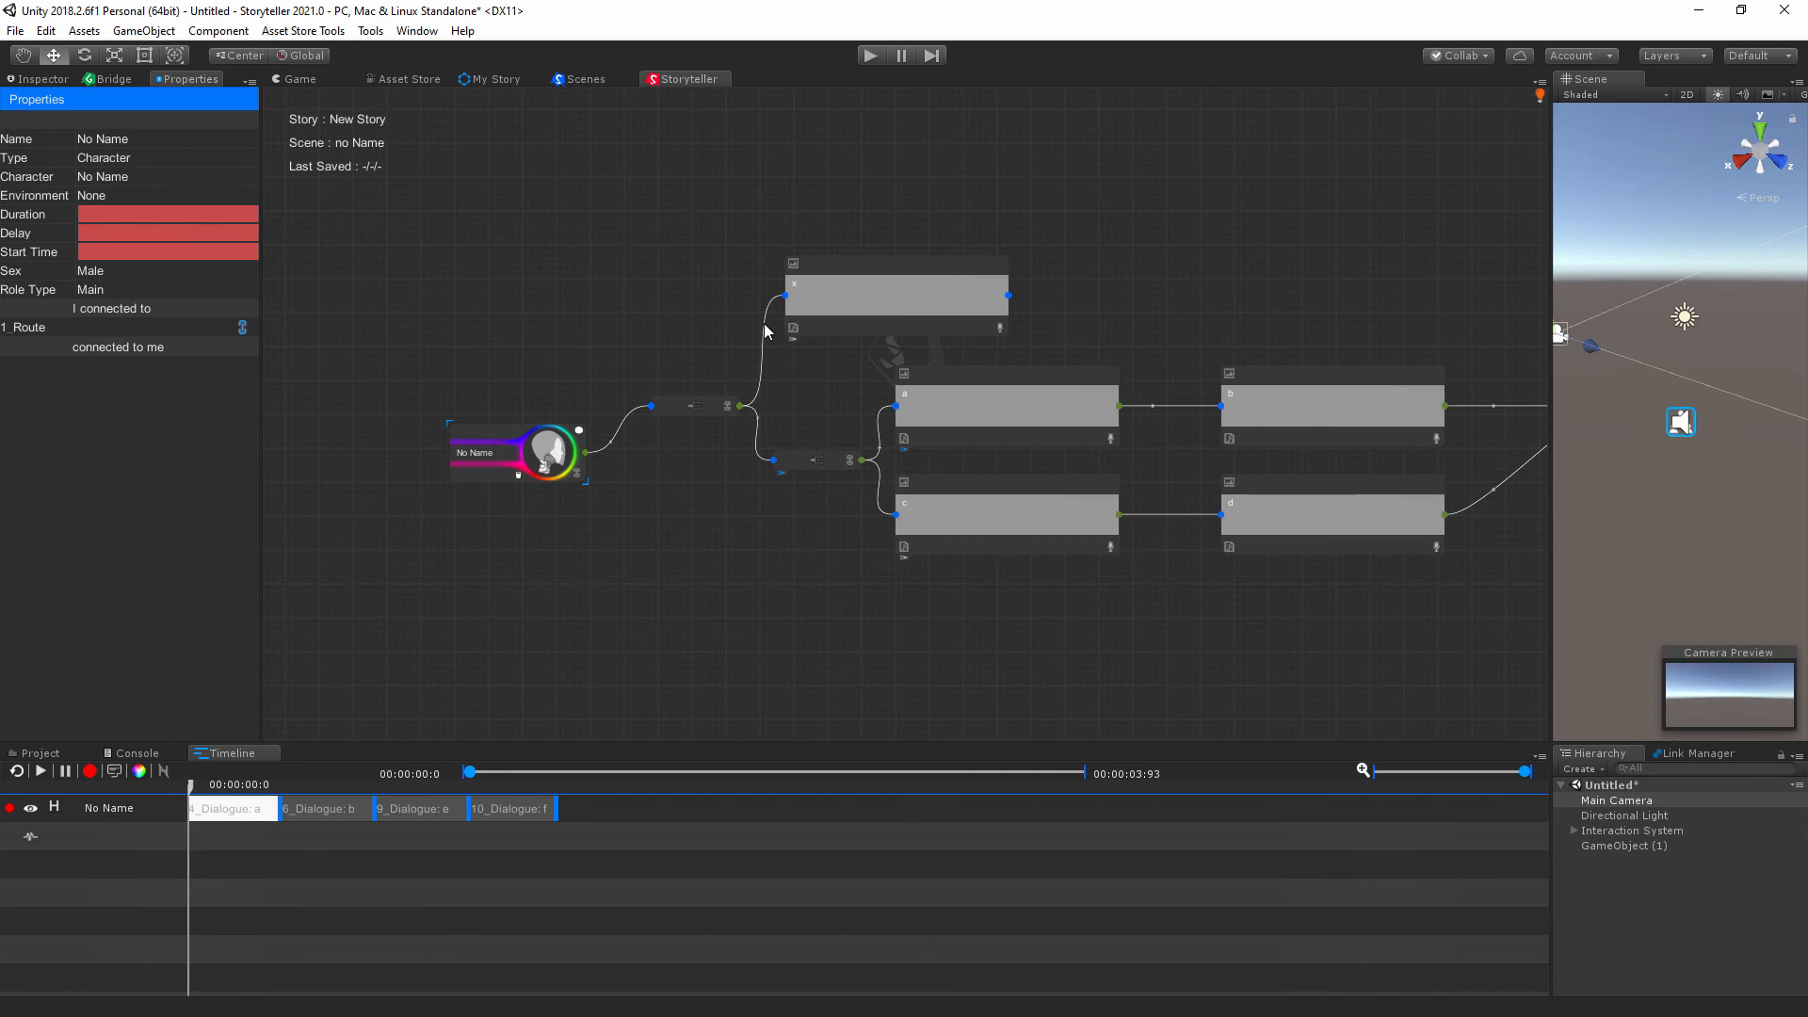
{"action": "key", "text": "ctrl+z"}
{"action": "key", "text": "ctrl+z"}
{"action": "key", "text": "ctrl+z"}
{"action": "key", "text": "ctrl+z"}
{"action": "key", "text": "ctrl+z"}
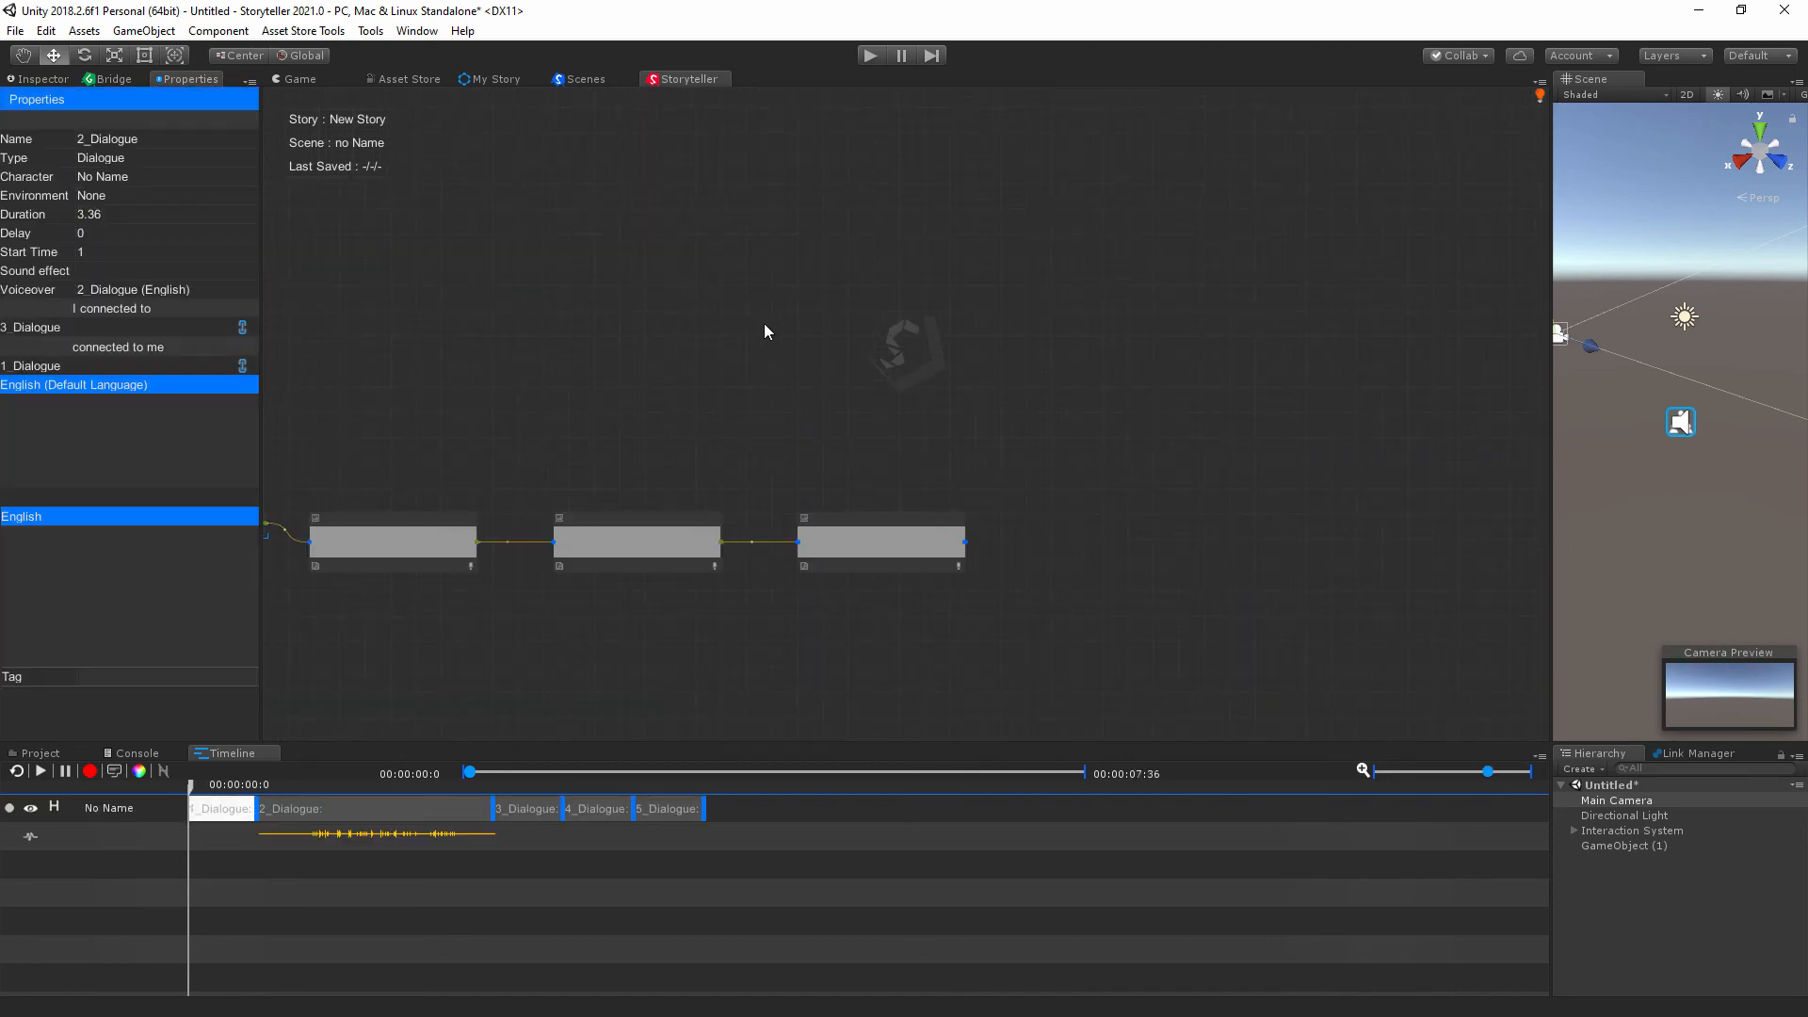
Bring the dialogue chain into view, then open the Story Sample editor and dock it beside the timeline.
{"action": "middle_click_drag", "start_coordinate": [570, 670], "coordinate": [879, 600]}
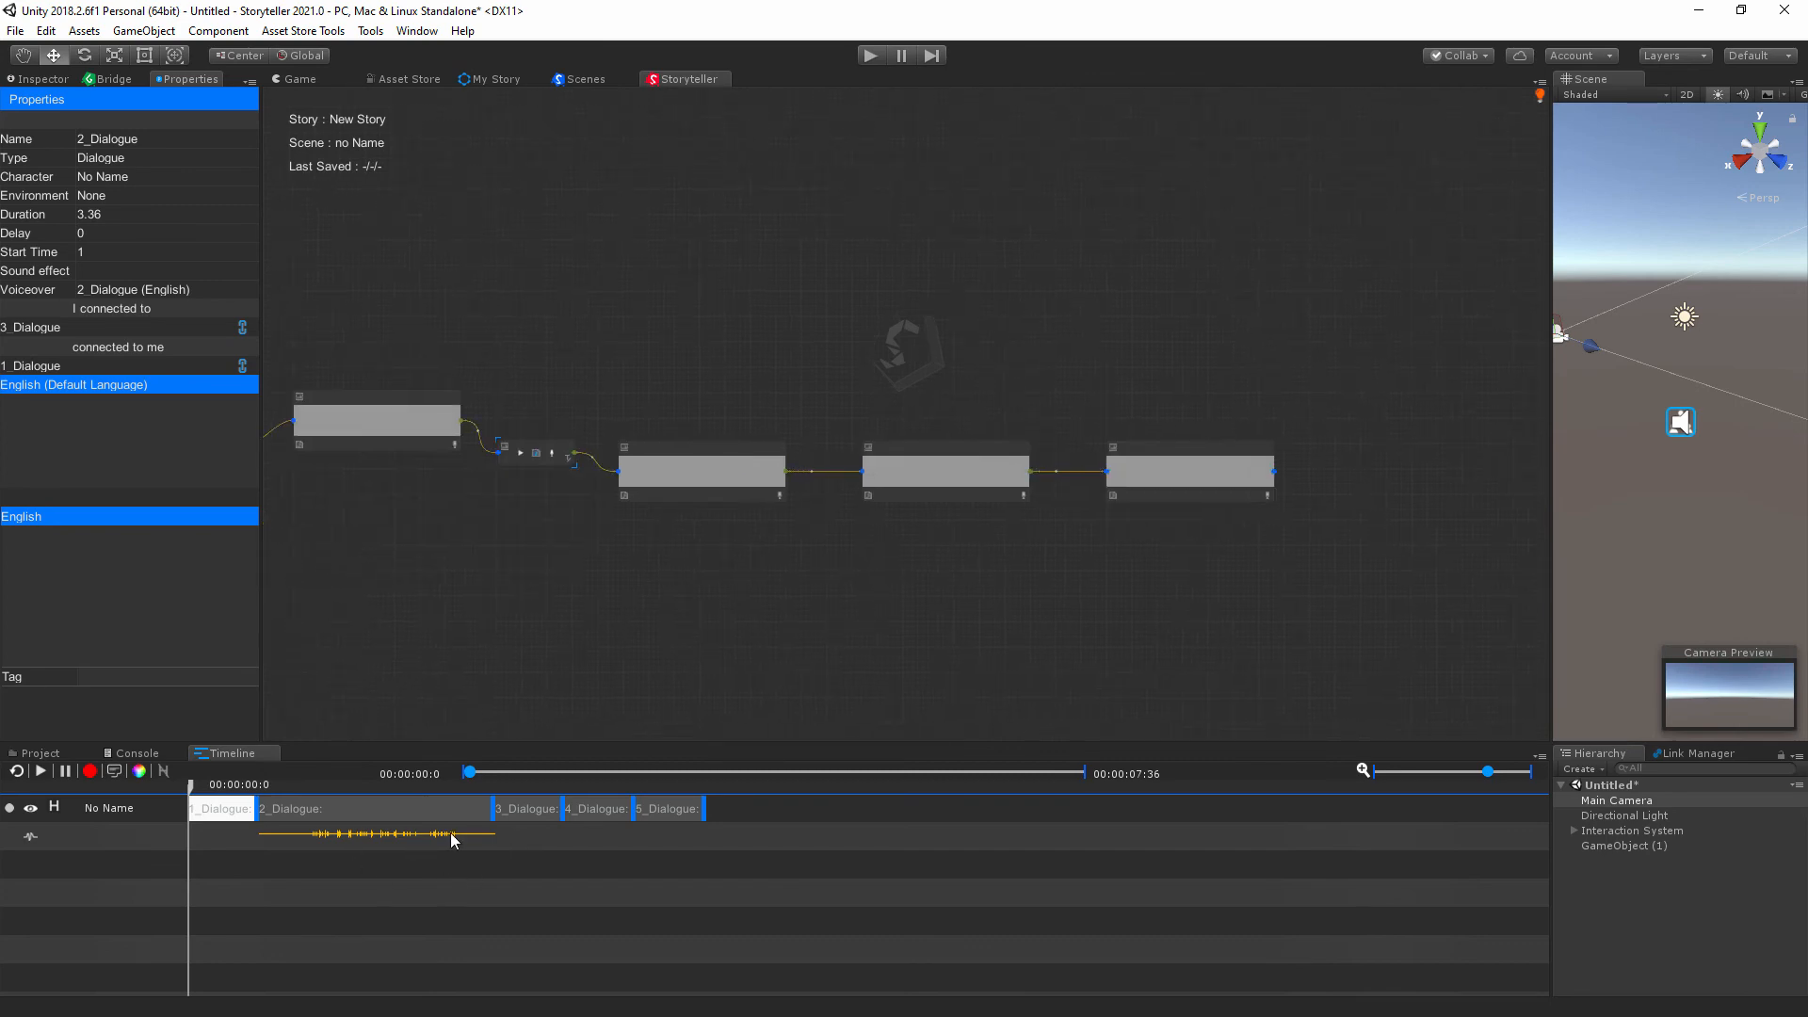
{"action": "left_click", "coordinate": [114, 771]}
{"action": "left_click_drag", "start_coordinate": [448, 102], "coordinate": [1419, 878]}
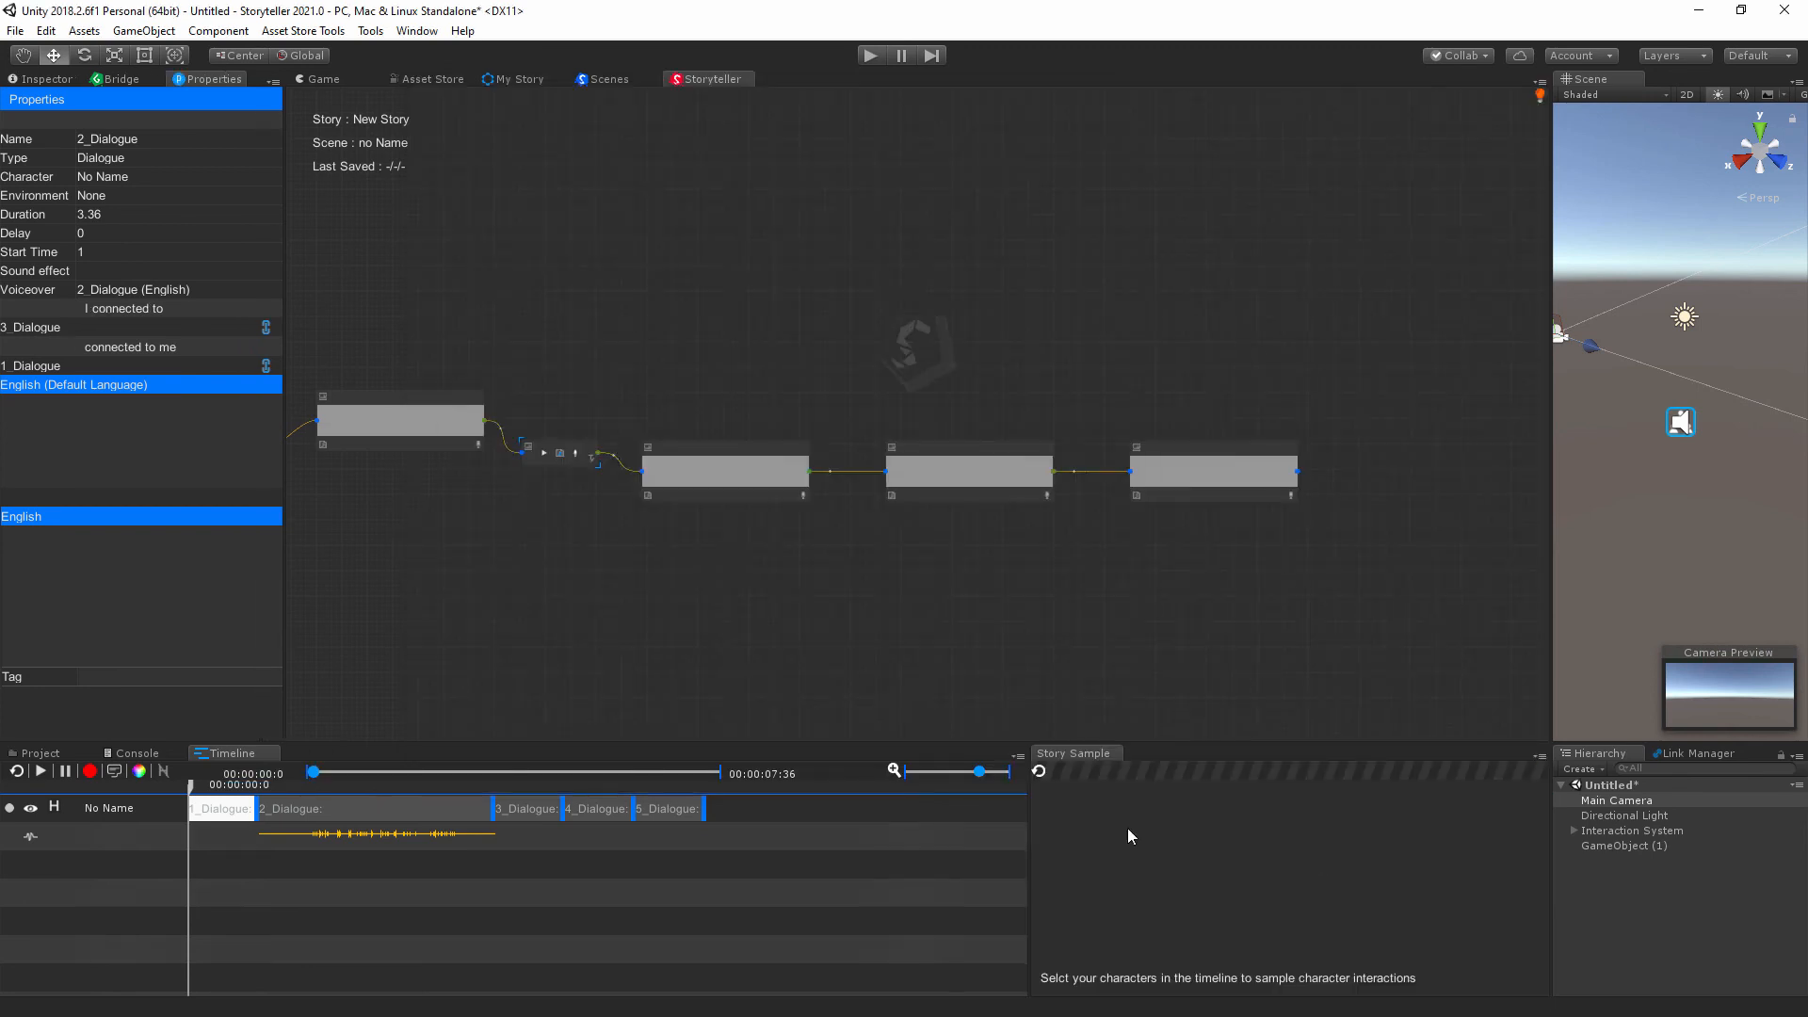
Toggle the visibility of the No Name character's timeline track off and on twice.
{"action": "left_click", "coordinate": [31, 810]}
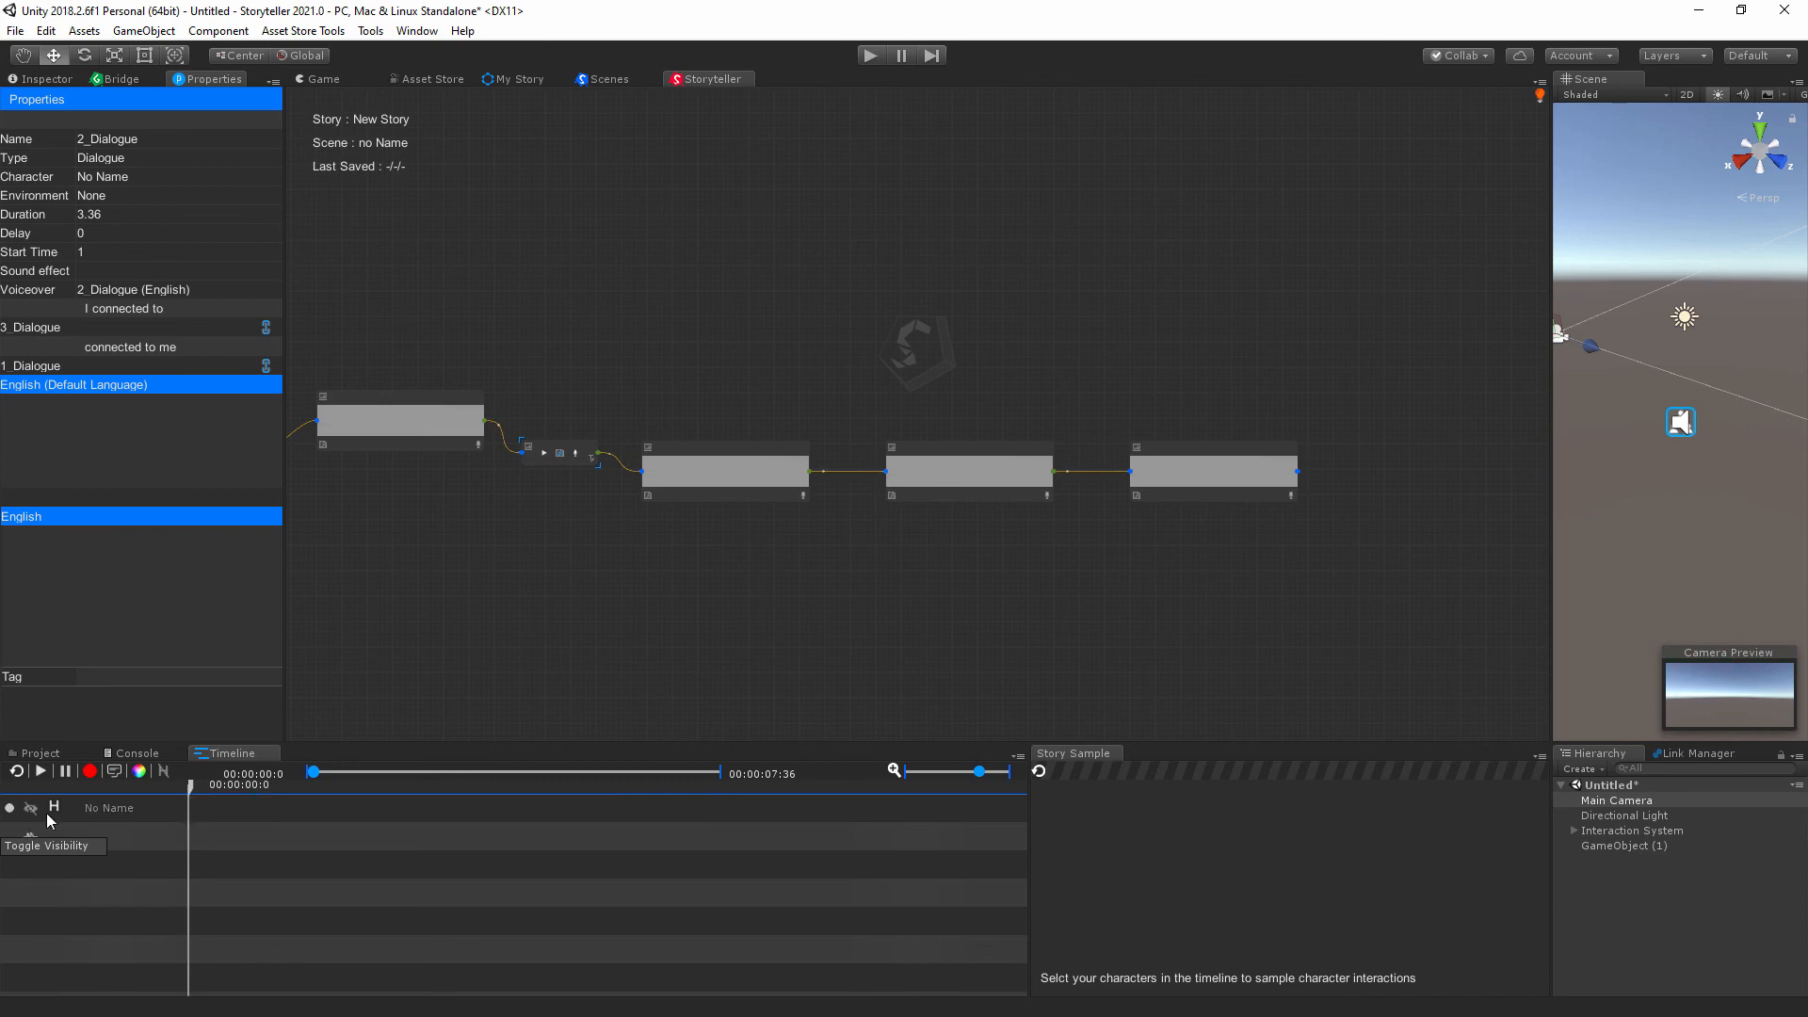
{"action": "left_click", "coordinate": [31, 809]}
{"action": "left_click", "coordinate": [31, 810]}
{"action": "left_click", "coordinate": [31, 810]}
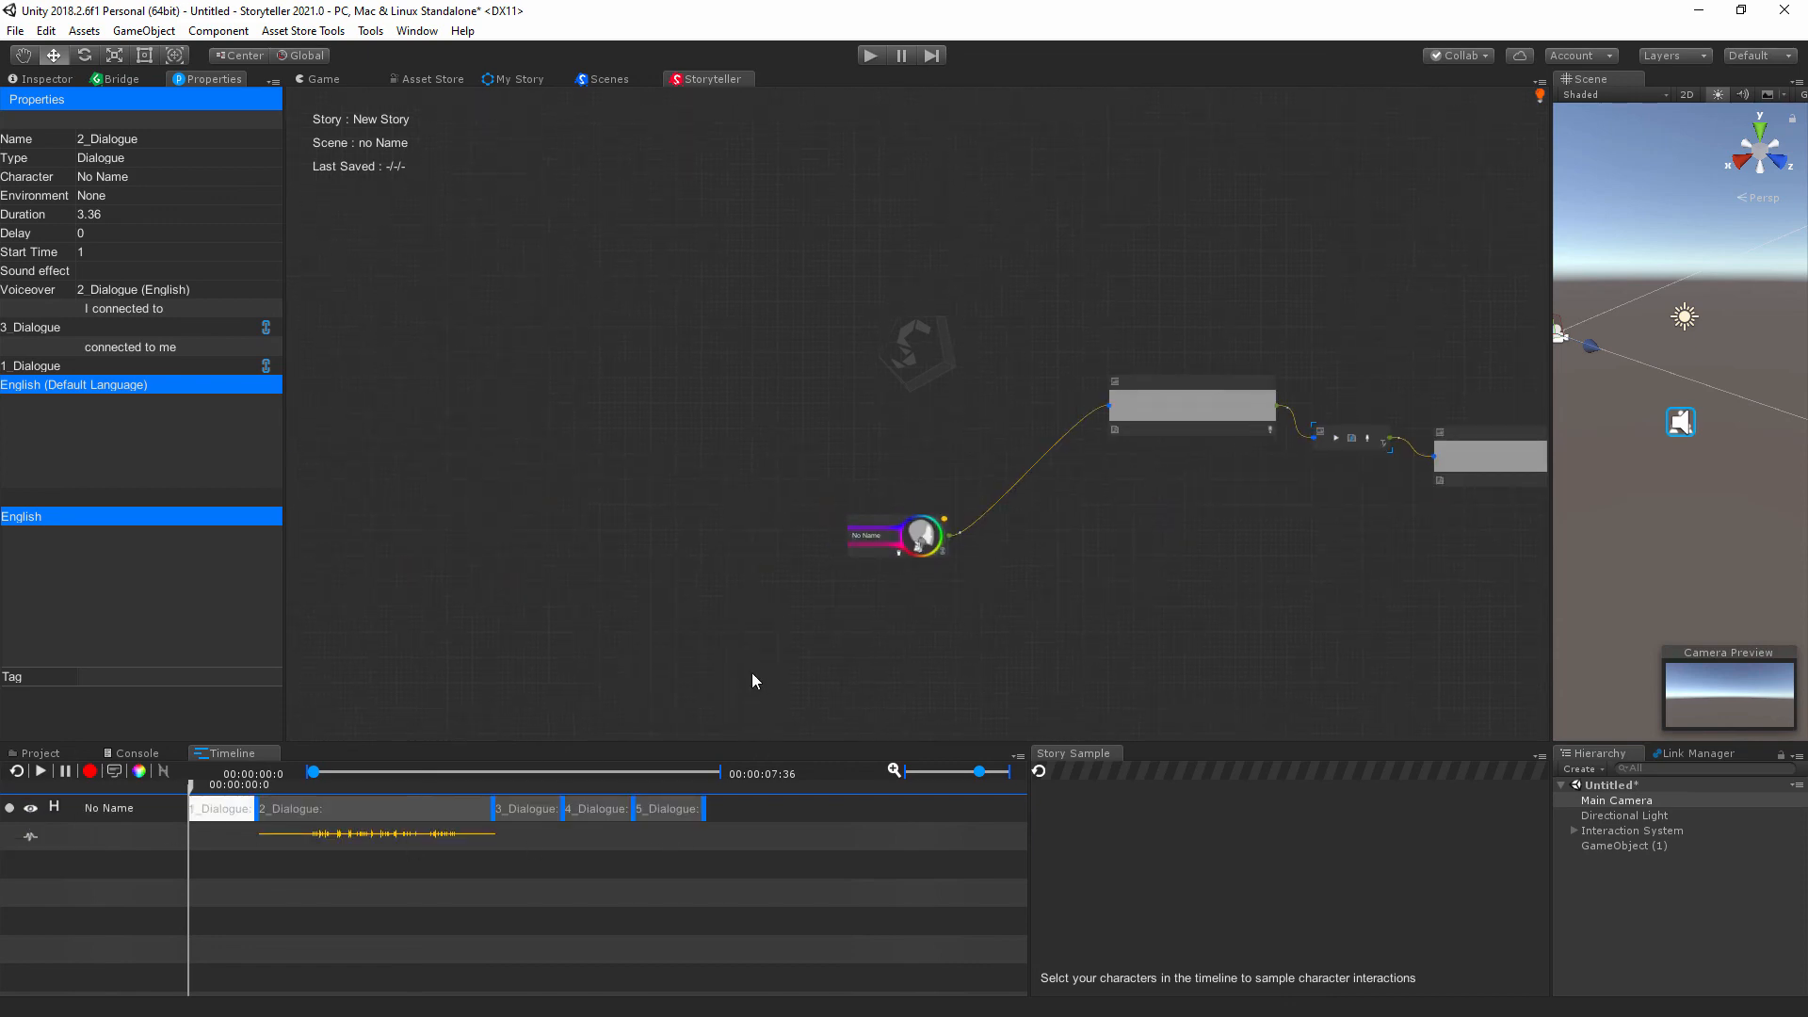
Add a second Character node below the first and connect it to a new Dialogue node placed beside it.
{"action": "right_click", "coordinate": [688, 651]}
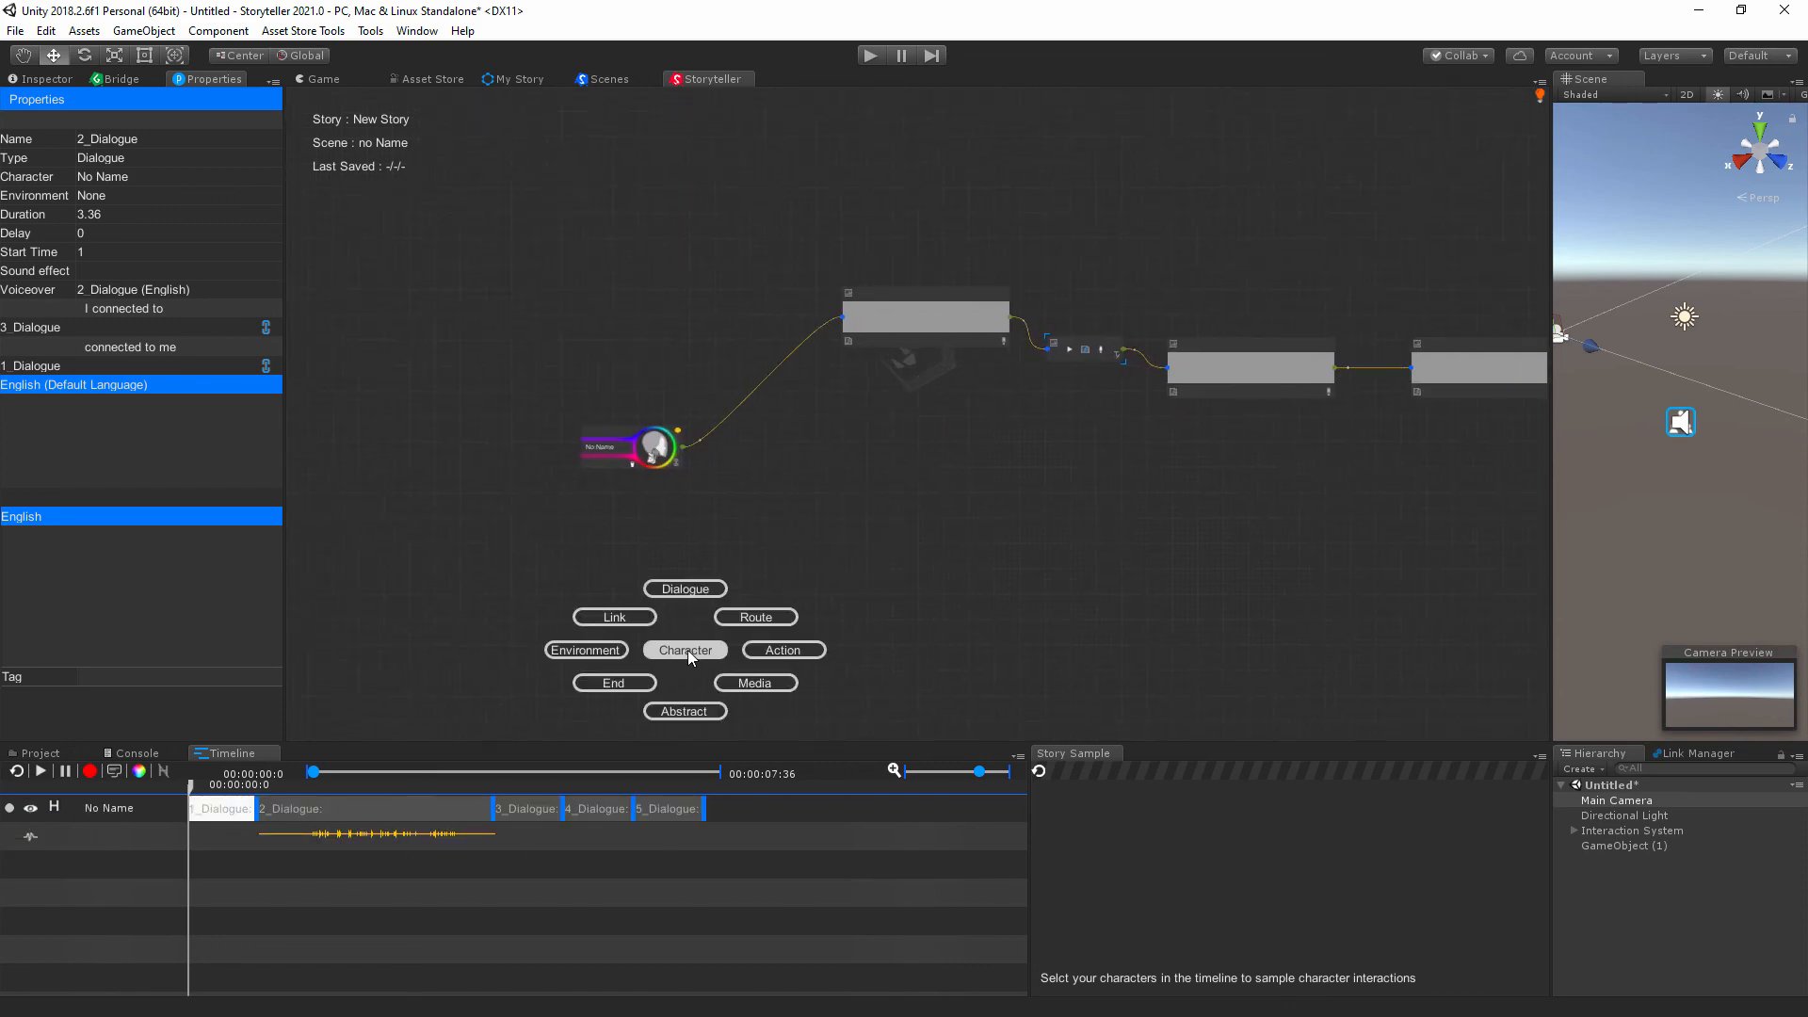
{"action": "left_click", "coordinate": [686, 650]}
{"action": "left_click_drag", "start_coordinate": [680, 650], "coordinate": [607, 673]}
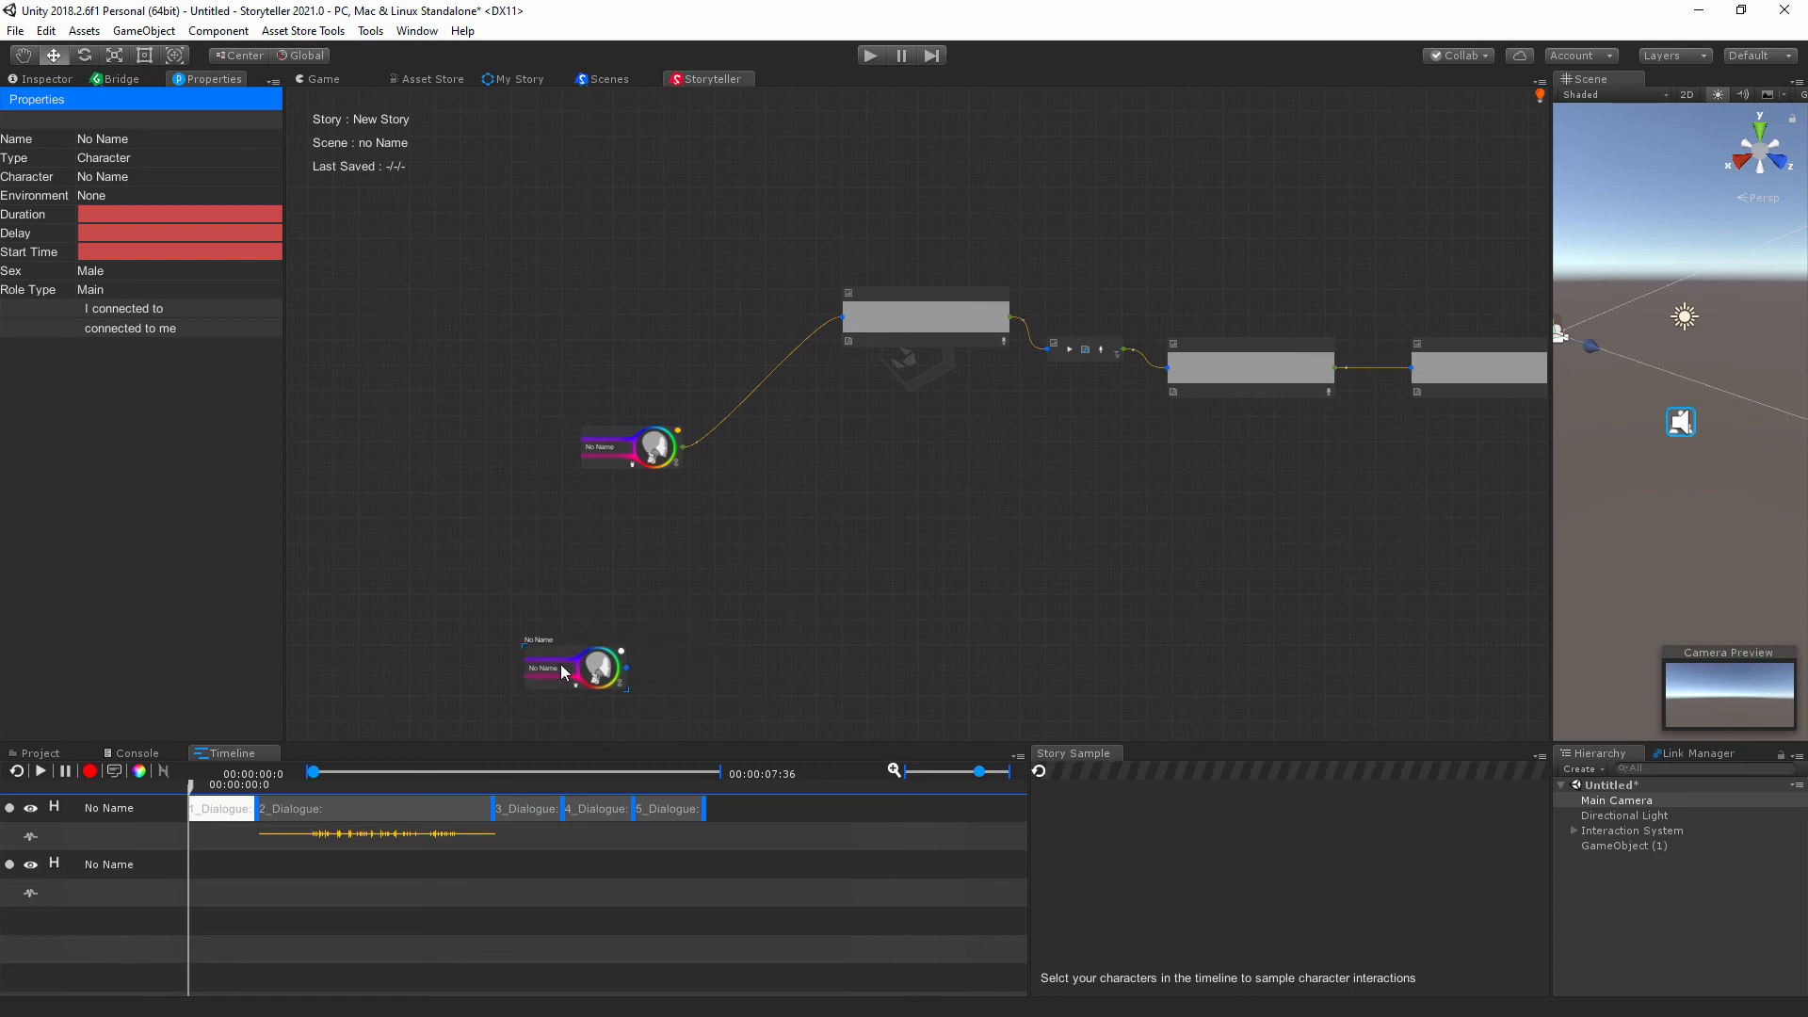
{"action": "right_click", "coordinate": [806, 700]}
{"action": "left_click", "coordinate": [806, 637]}
{"action": "left_click", "coordinate": [751, 650]}
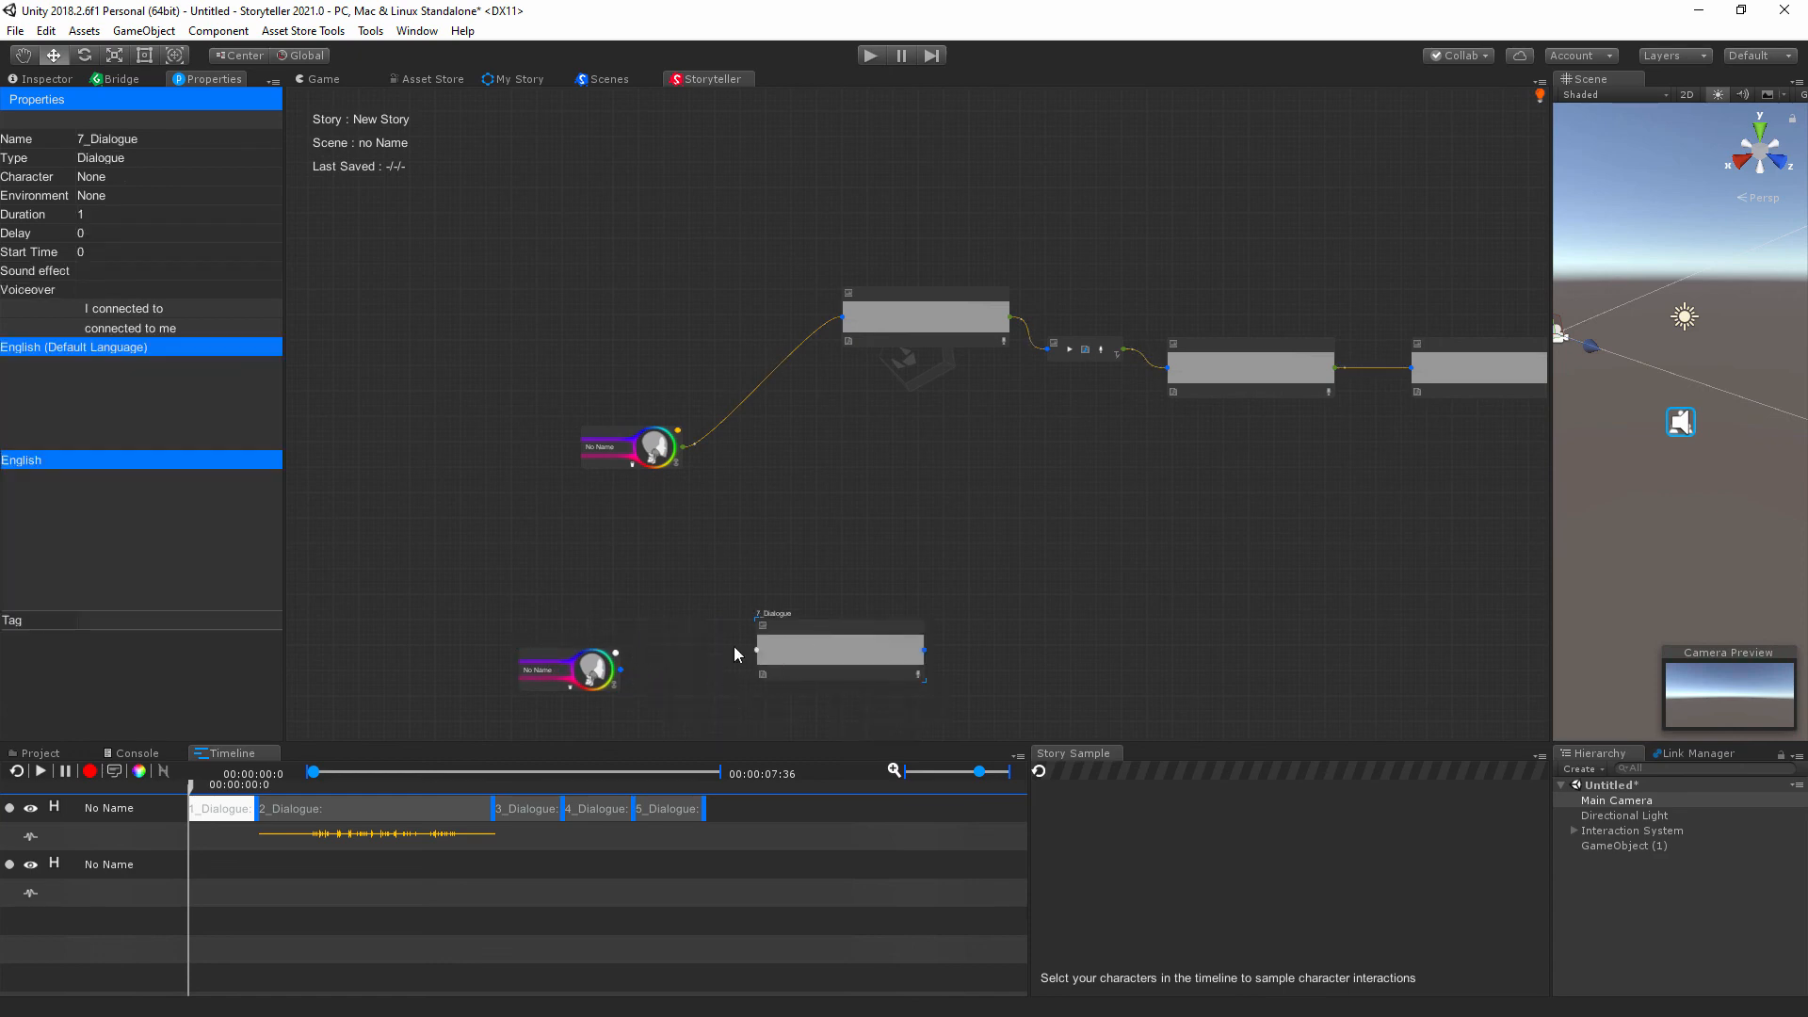
{"action": "left_click_drag", "start_coordinate": [620, 669], "coordinate": [756, 649]}
{"action": "left_click_drag", "start_coordinate": [899, 630], "coordinate": [839, 656]}
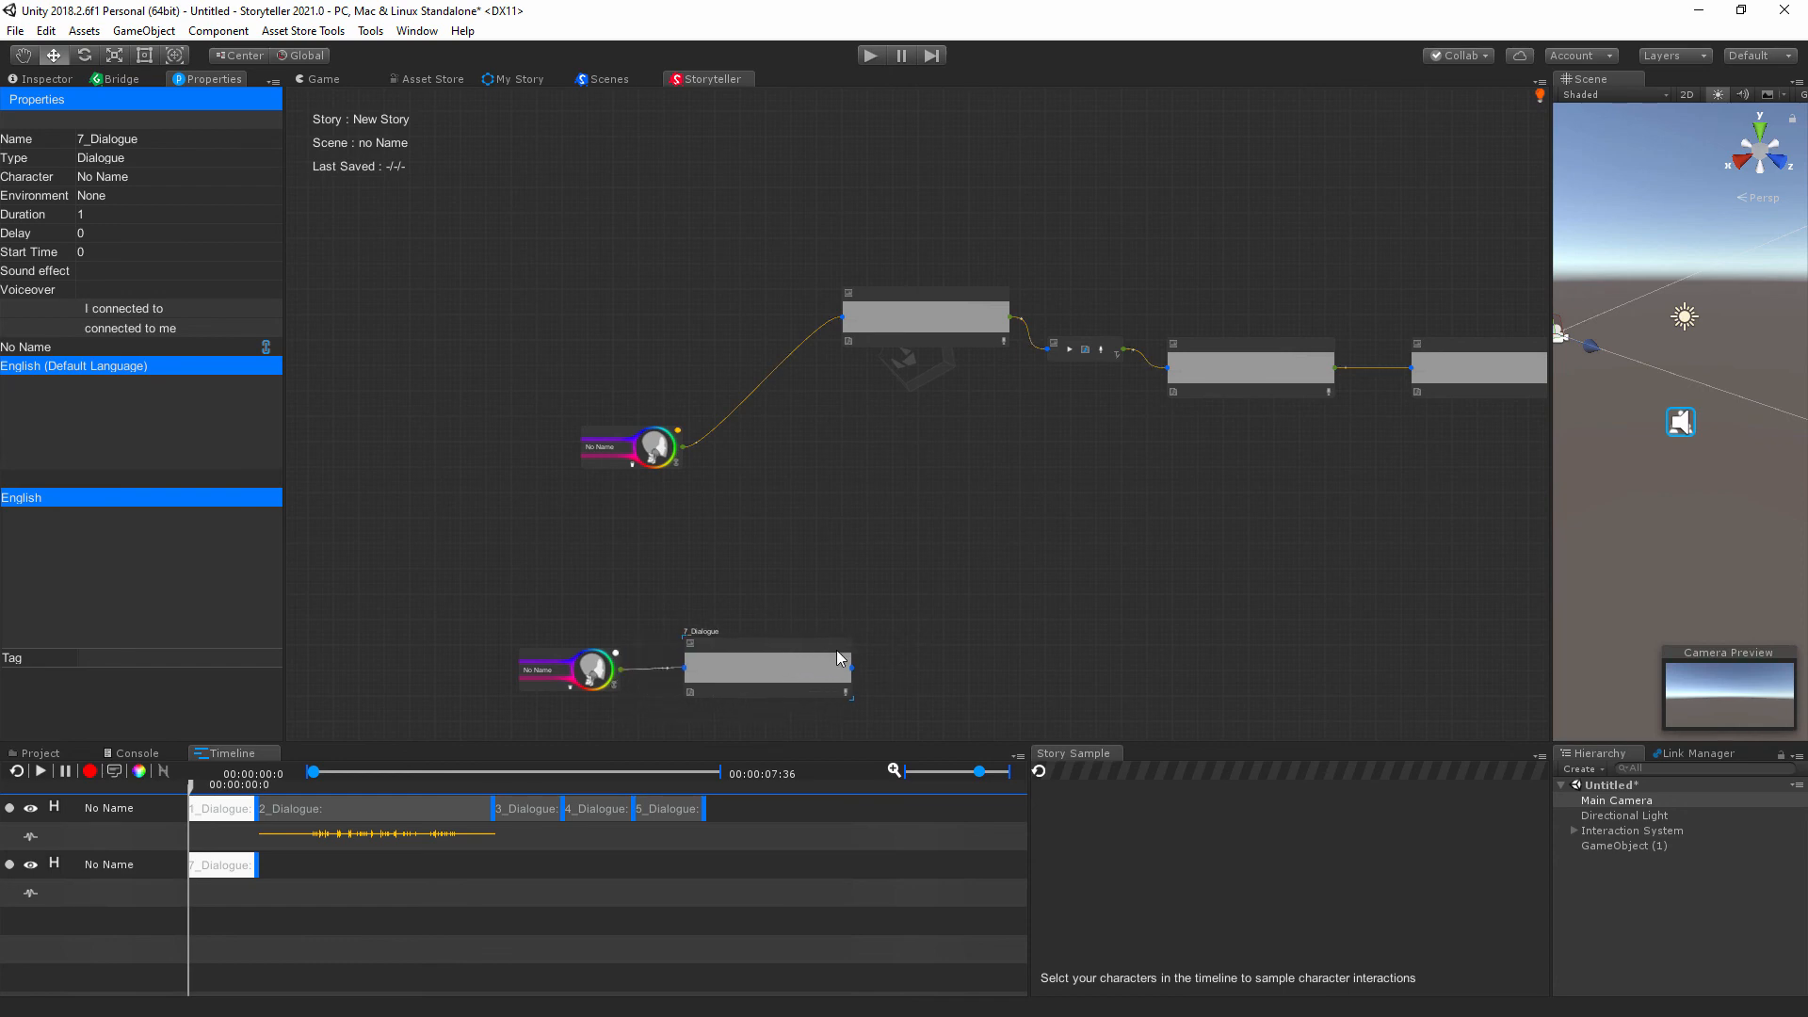
Duplicate the second character's Dialogue node five times and spread the copies apart along its timeline track.
{"action": "key", "text": "ctrl+d"}
{"action": "key", "text": "ctrl+d"}
{"action": "key", "text": "ctrl+d"}
{"action": "key", "text": "ctrl+d"}
{"action": "key", "text": "ctrl+d"}
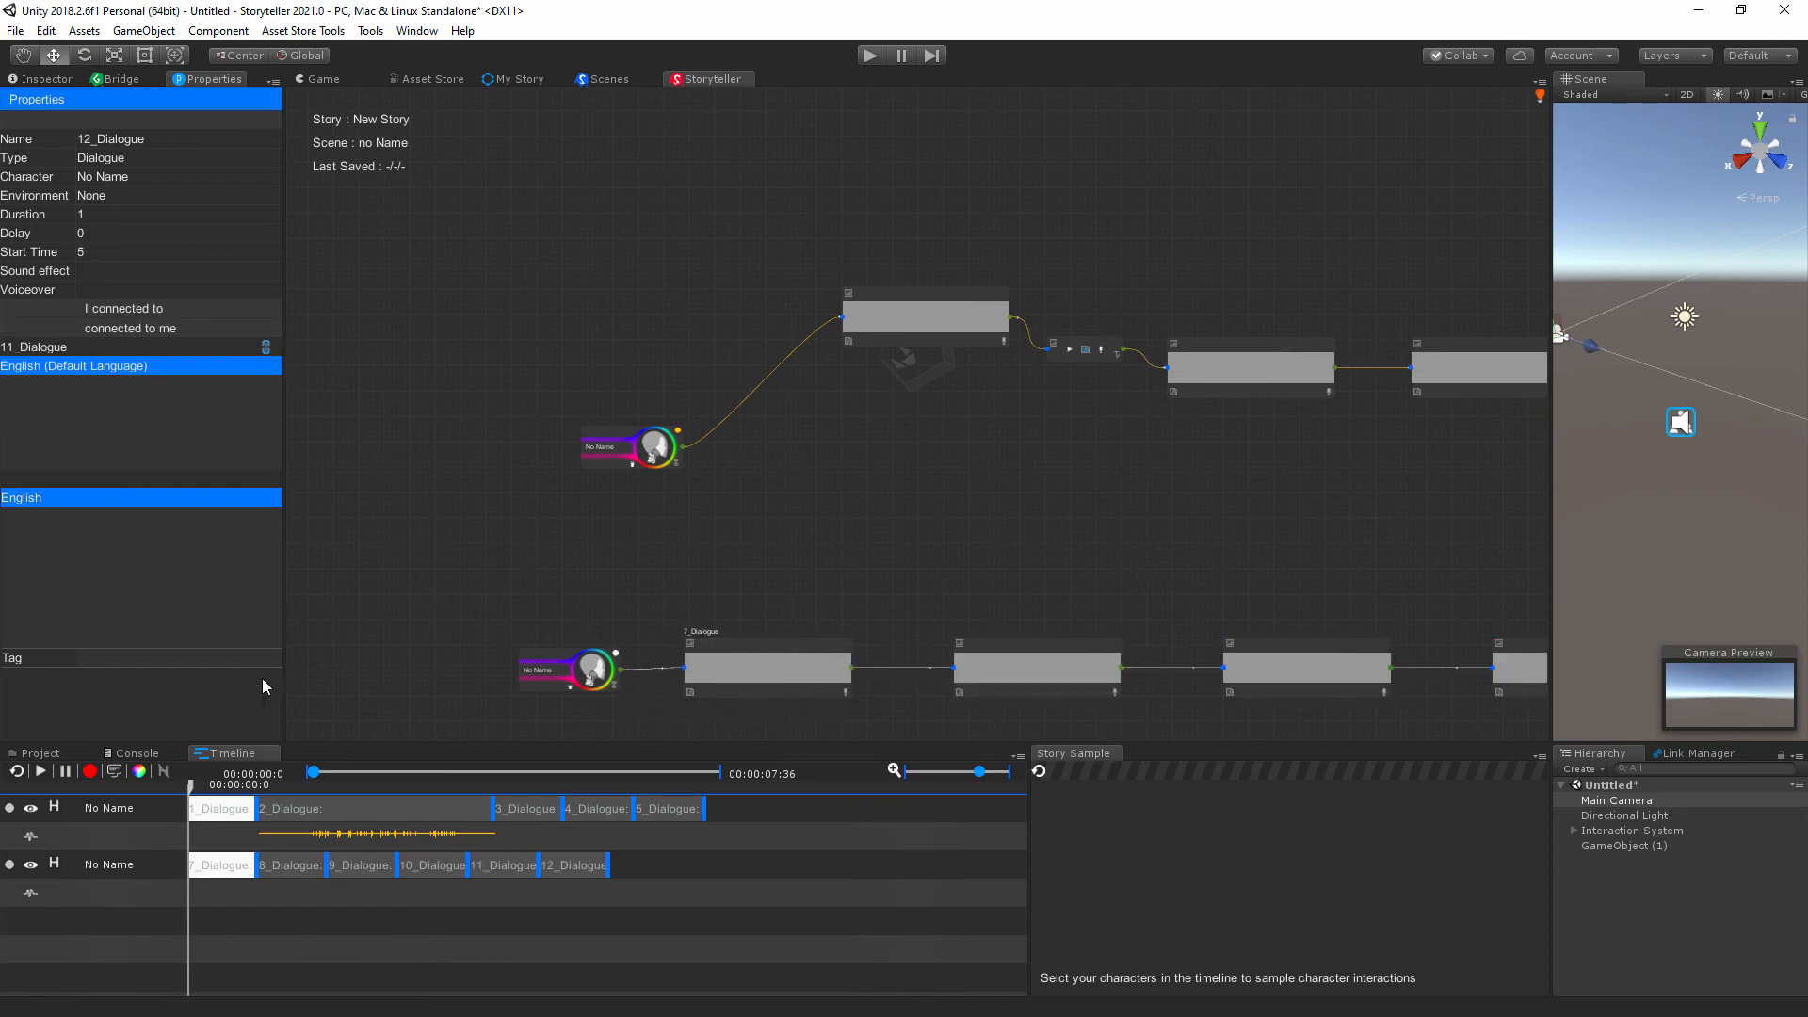
{"action": "left_click_drag", "start_coordinate": [306, 876], "coordinate": [926, 869]}
{"action": "left_click_drag", "start_coordinate": [975, 868], "coordinate": [1049, 866]}
Add a third Character node below the second chain, along with an Action node and a Dialogue node.
{"action": "middle_click_drag", "start_coordinate": [1156, 525], "coordinate": [1144, 252]}
{"action": "right_click", "coordinate": [528, 650]}
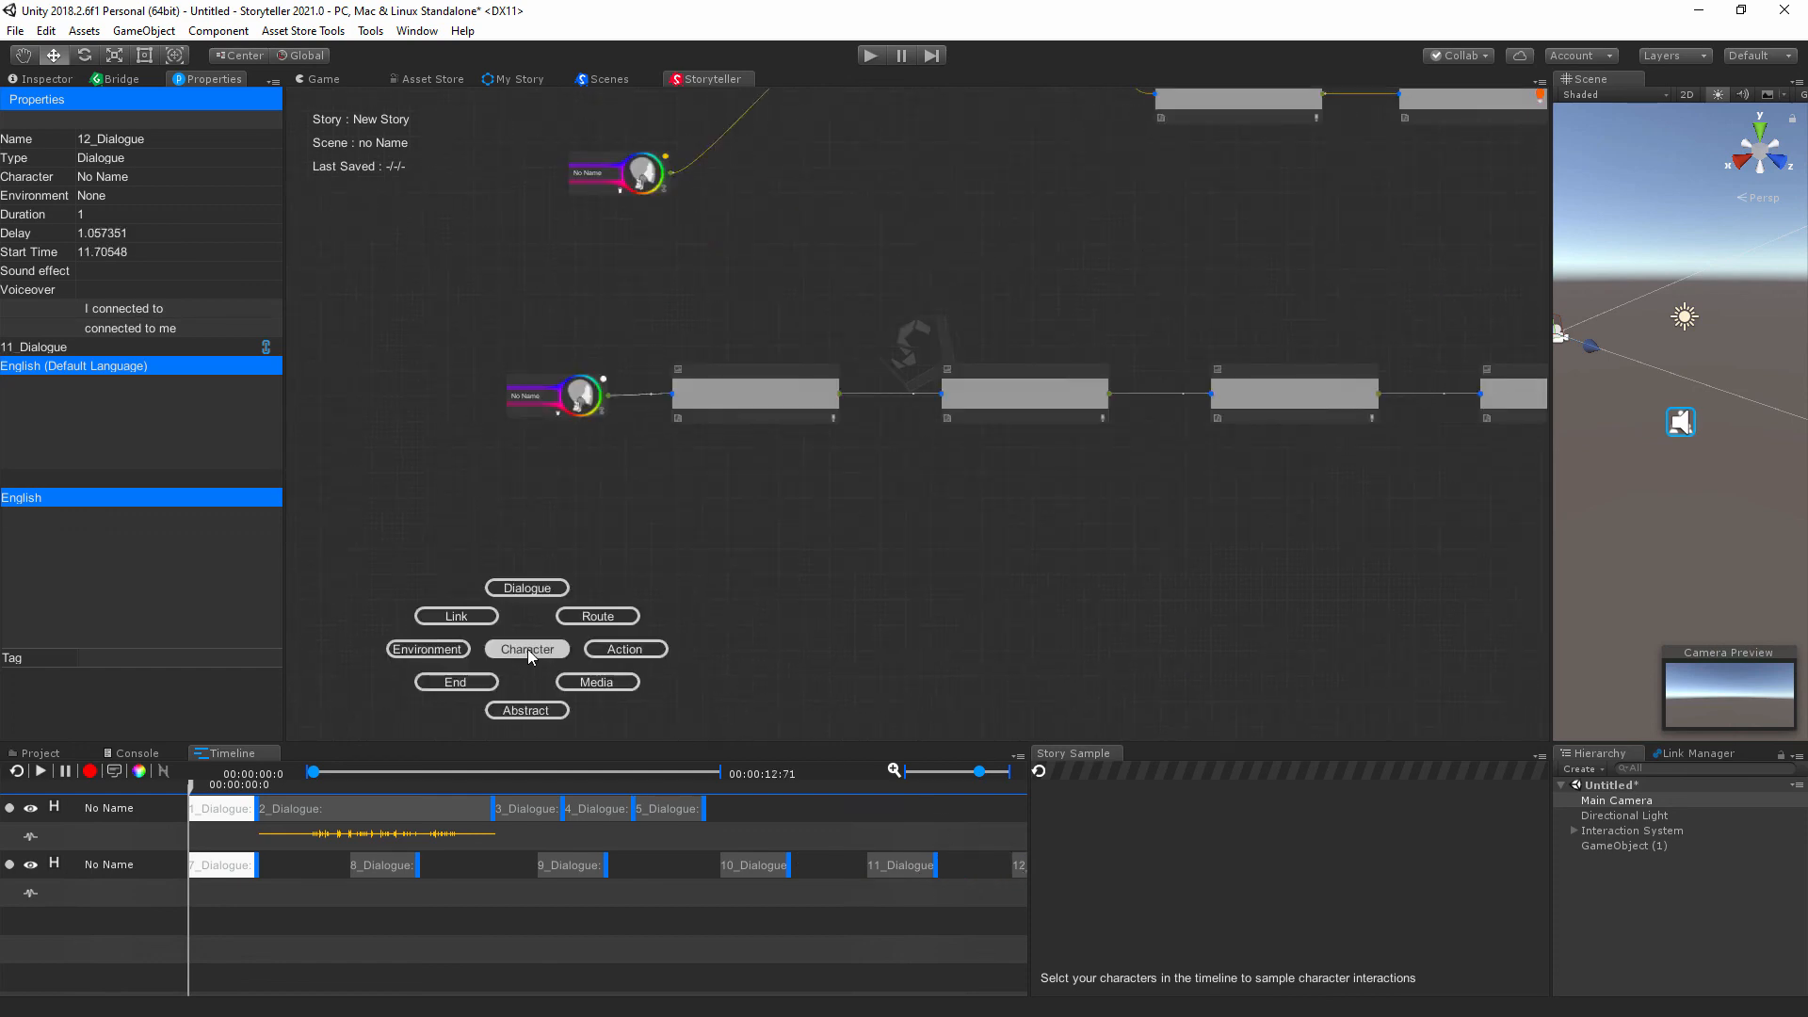
{"action": "left_click", "coordinate": [527, 648]}
{"action": "right_click", "coordinate": [797, 610]}
{"action": "left_click", "coordinate": [894, 611]}
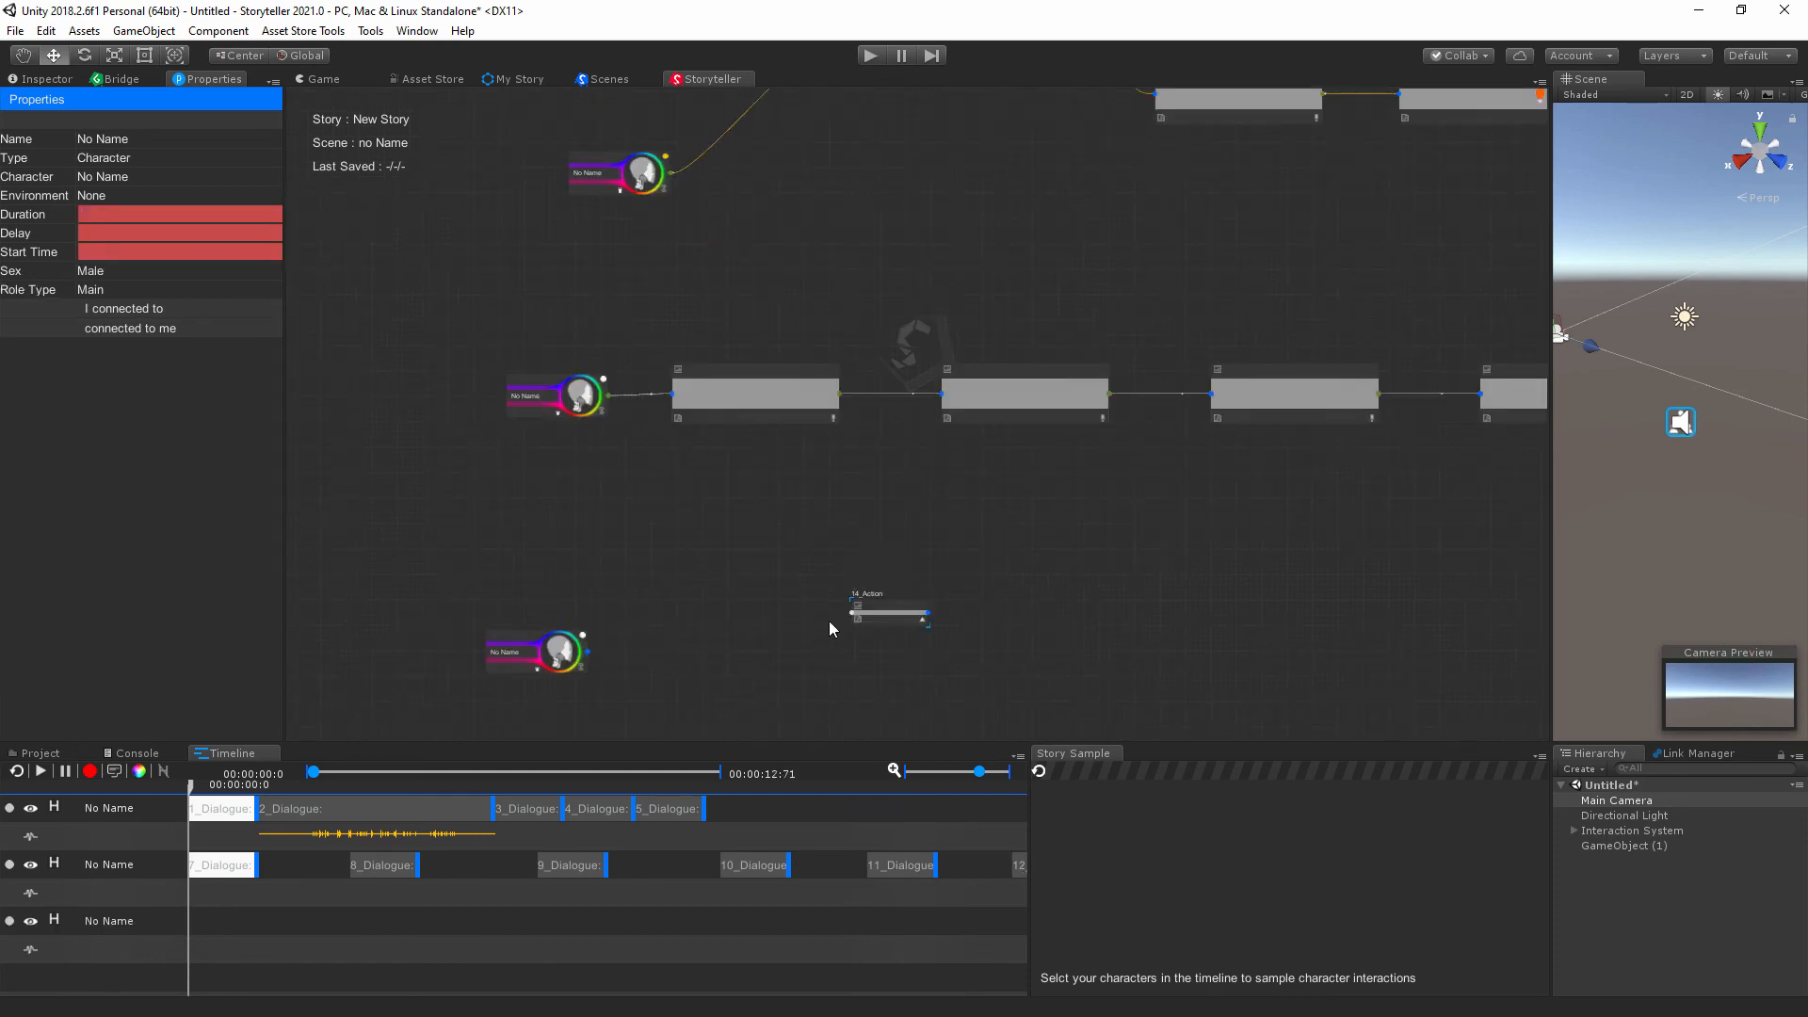
{"action": "right_click", "coordinate": [1113, 598]}
{"action": "right_click", "coordinate": [1195, 618]}
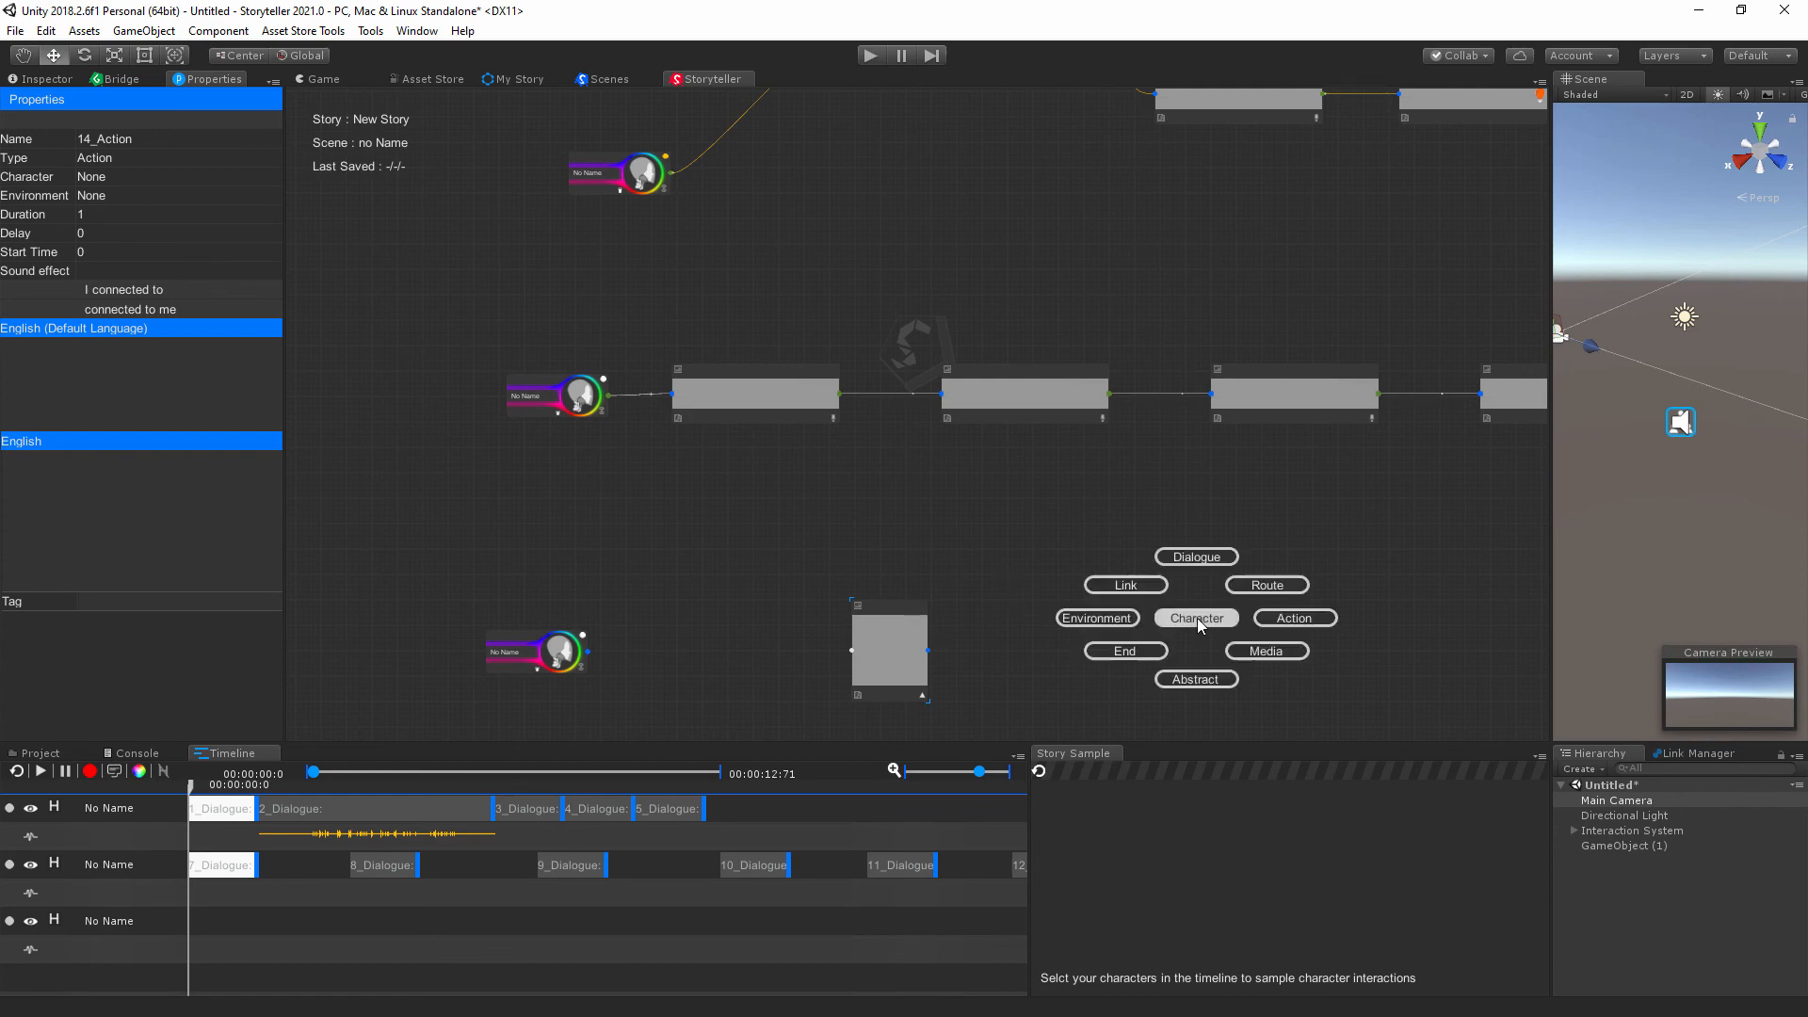
{"action": "left_click", "coordinate": [1197, 555]}
Line up the third character's nodes and connect Character to Action and Action to Dialogue.
{"action": "left_click_drag", "start_coordinate": [874, 595], "coordinate": [683, 591]}
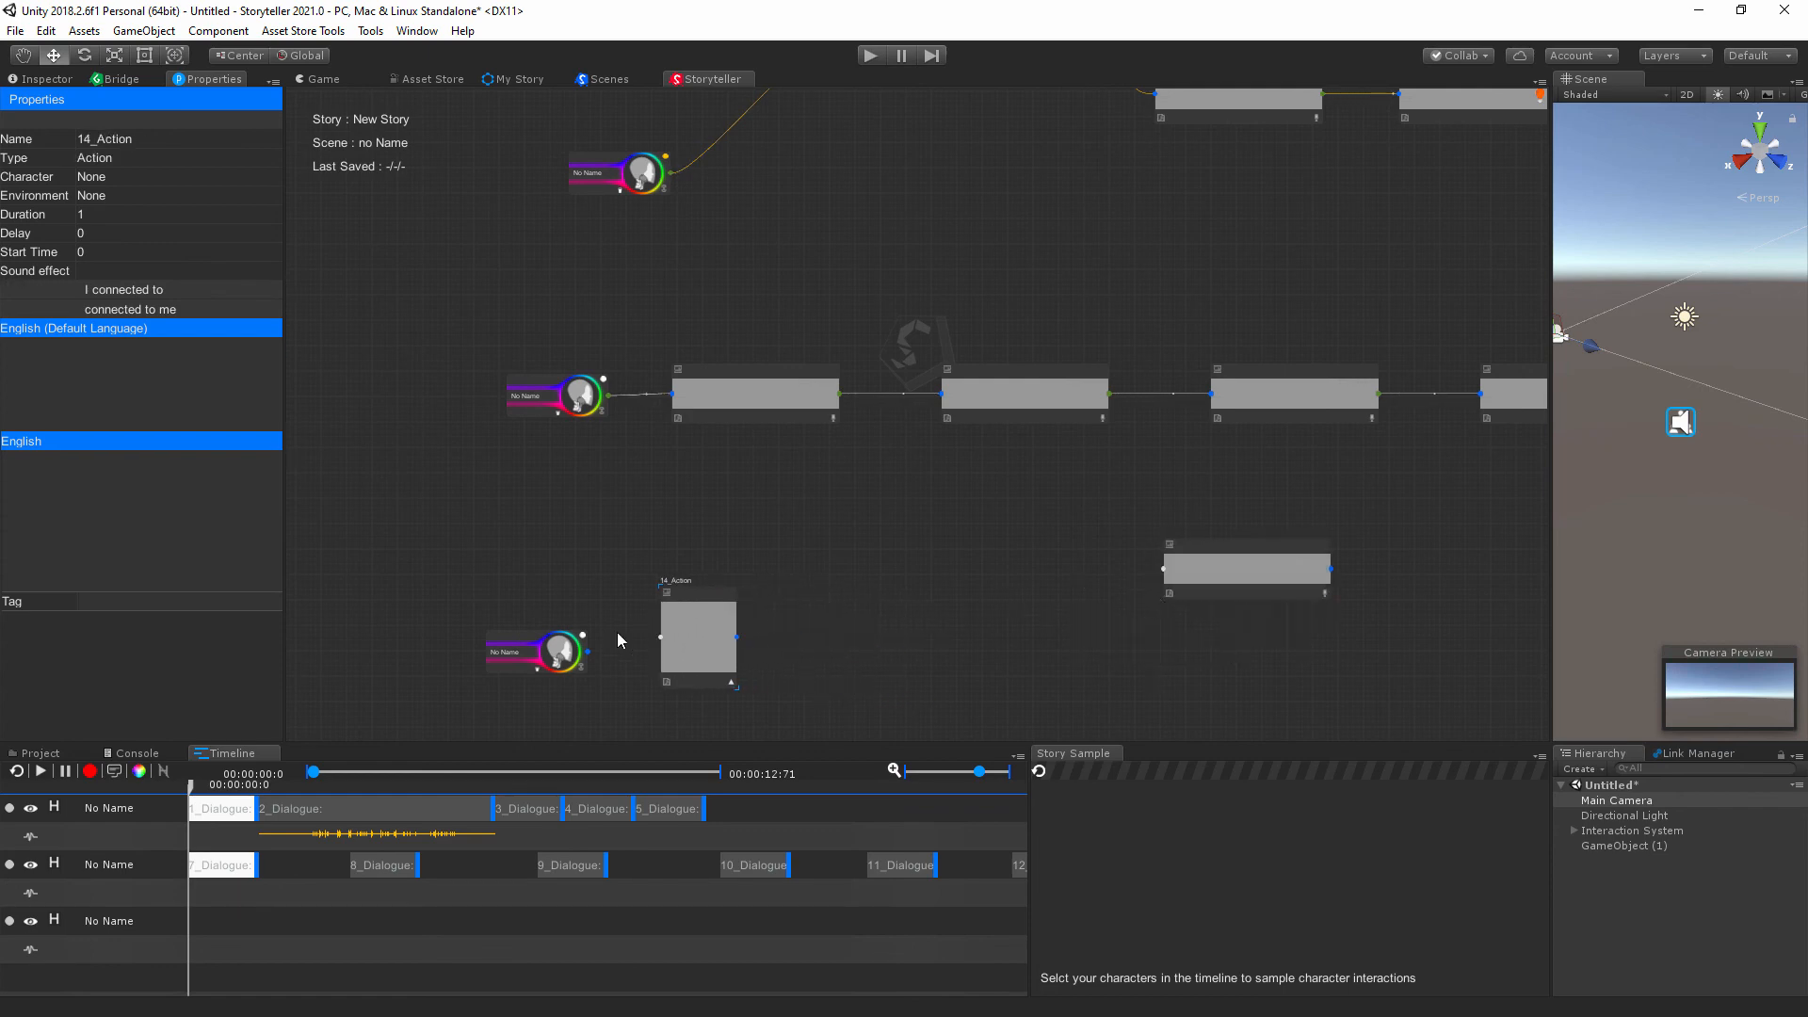
{"action": "left_click_drag", "start_coordinate": [587, 651], "coordinate": [661, 637]}
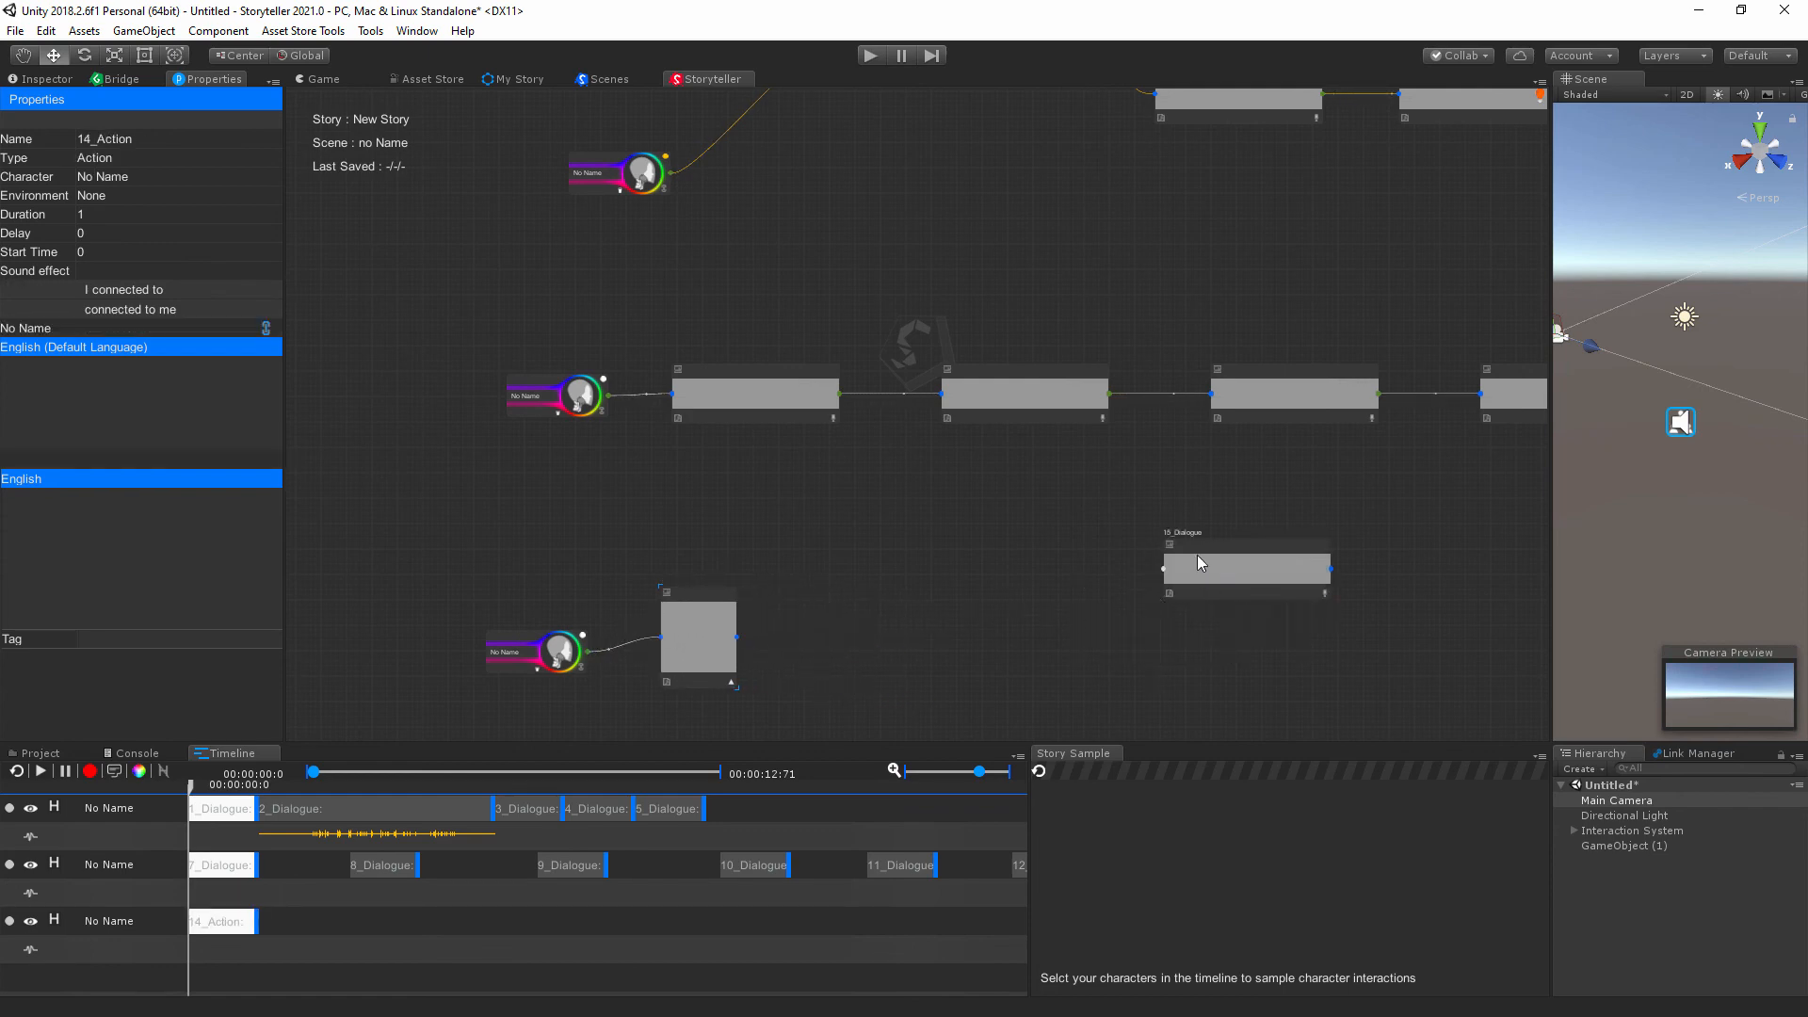
{"action": "left_click_drag", "start_coordinate": [1196, 563], "coordinate": [896, 645]}
{"action": "left_click_drag", "start_coordinate": [737, 638], "coordinate": [913, 629]}
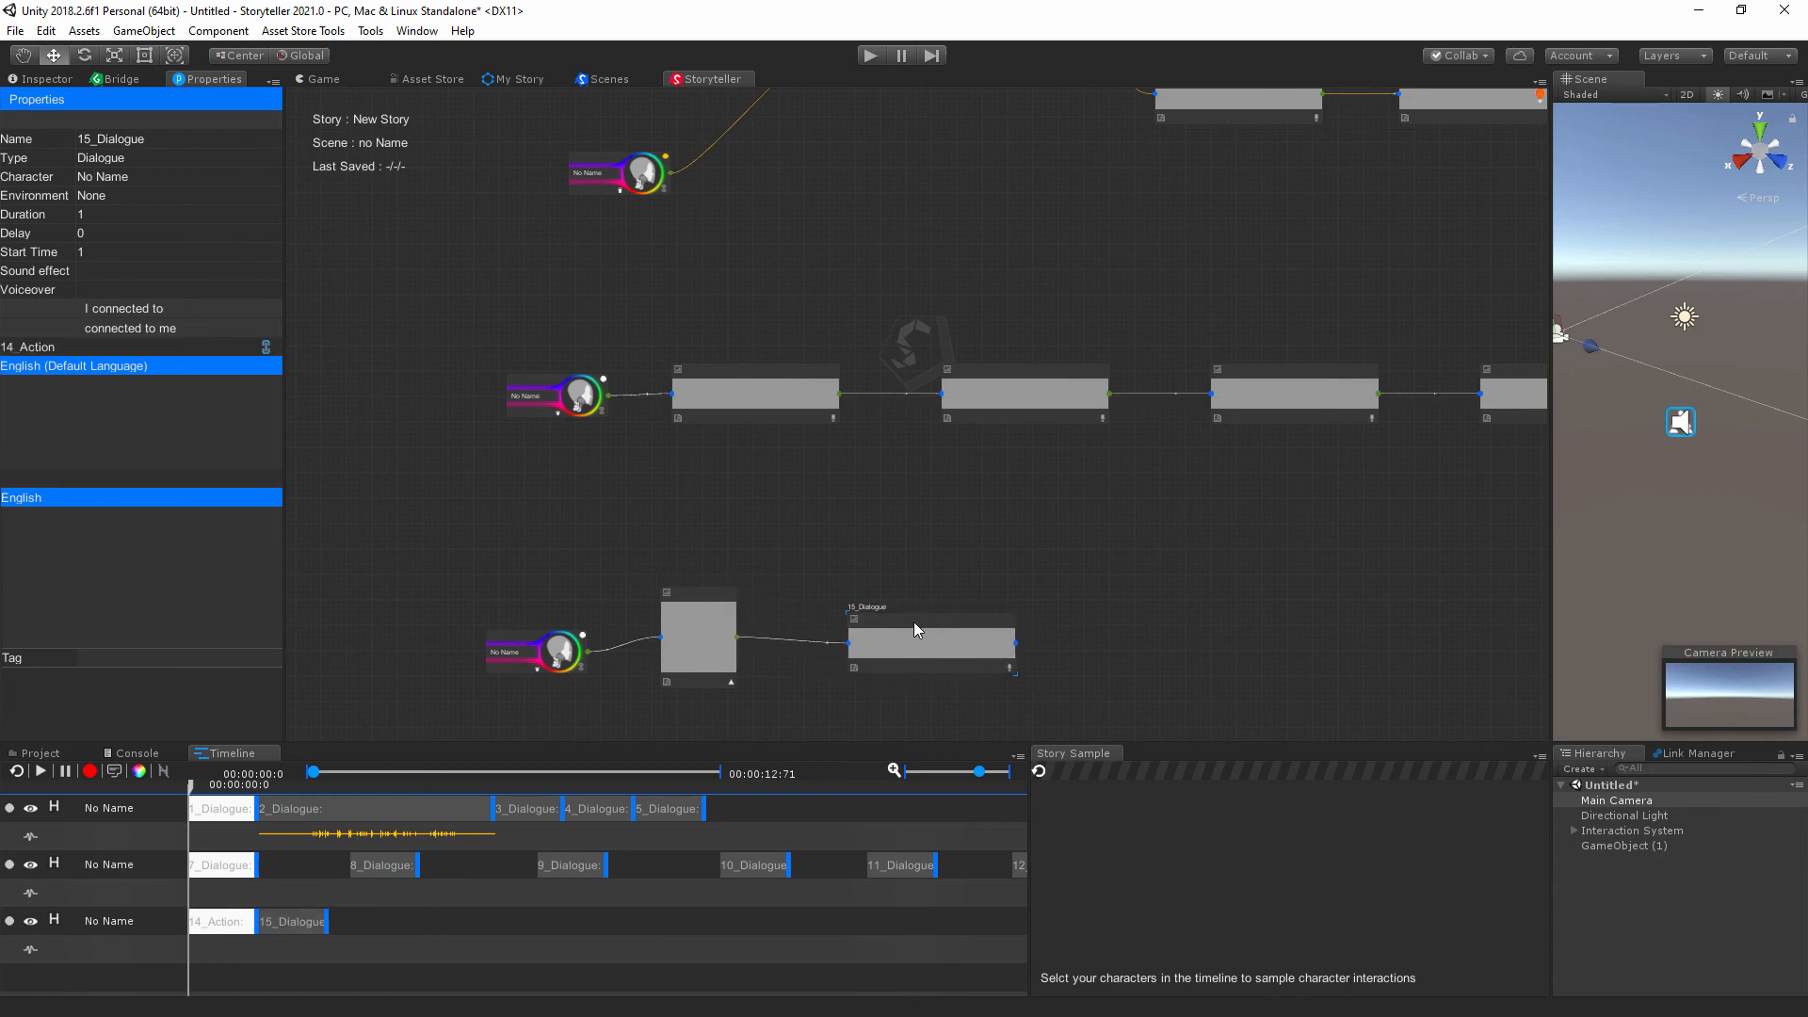
Duplicate the third character's Dialogue node twice and space its dialogue clips apart on the timeline.
{"action": "key", "text": "d"}
{"action": "key", "text": "d"}
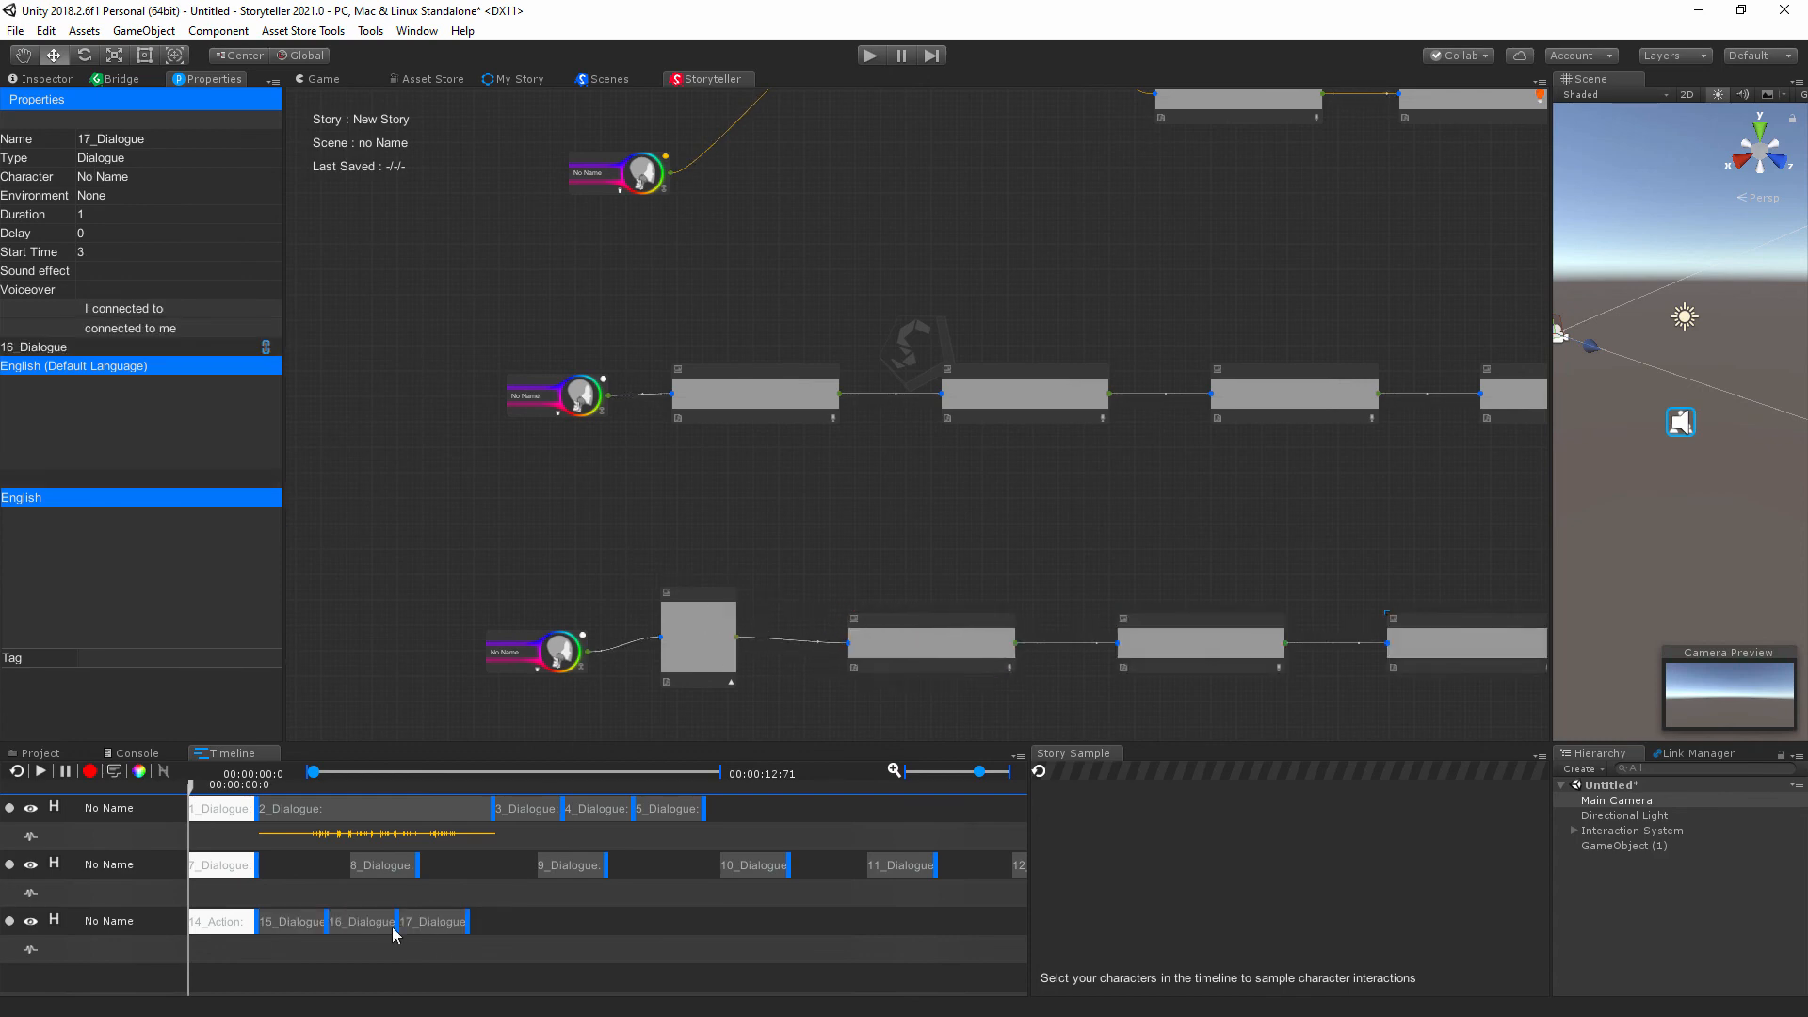
{"action": "left_click_drag", "start_coordinate": [393, 932], "coordinate": [827, 922]}
Enable sampling in the Story Sample editor for the first and third characters.
{"action": "middle_click_drag", "start_coordinate": [909, 538], "coordinate": [853, 580]}
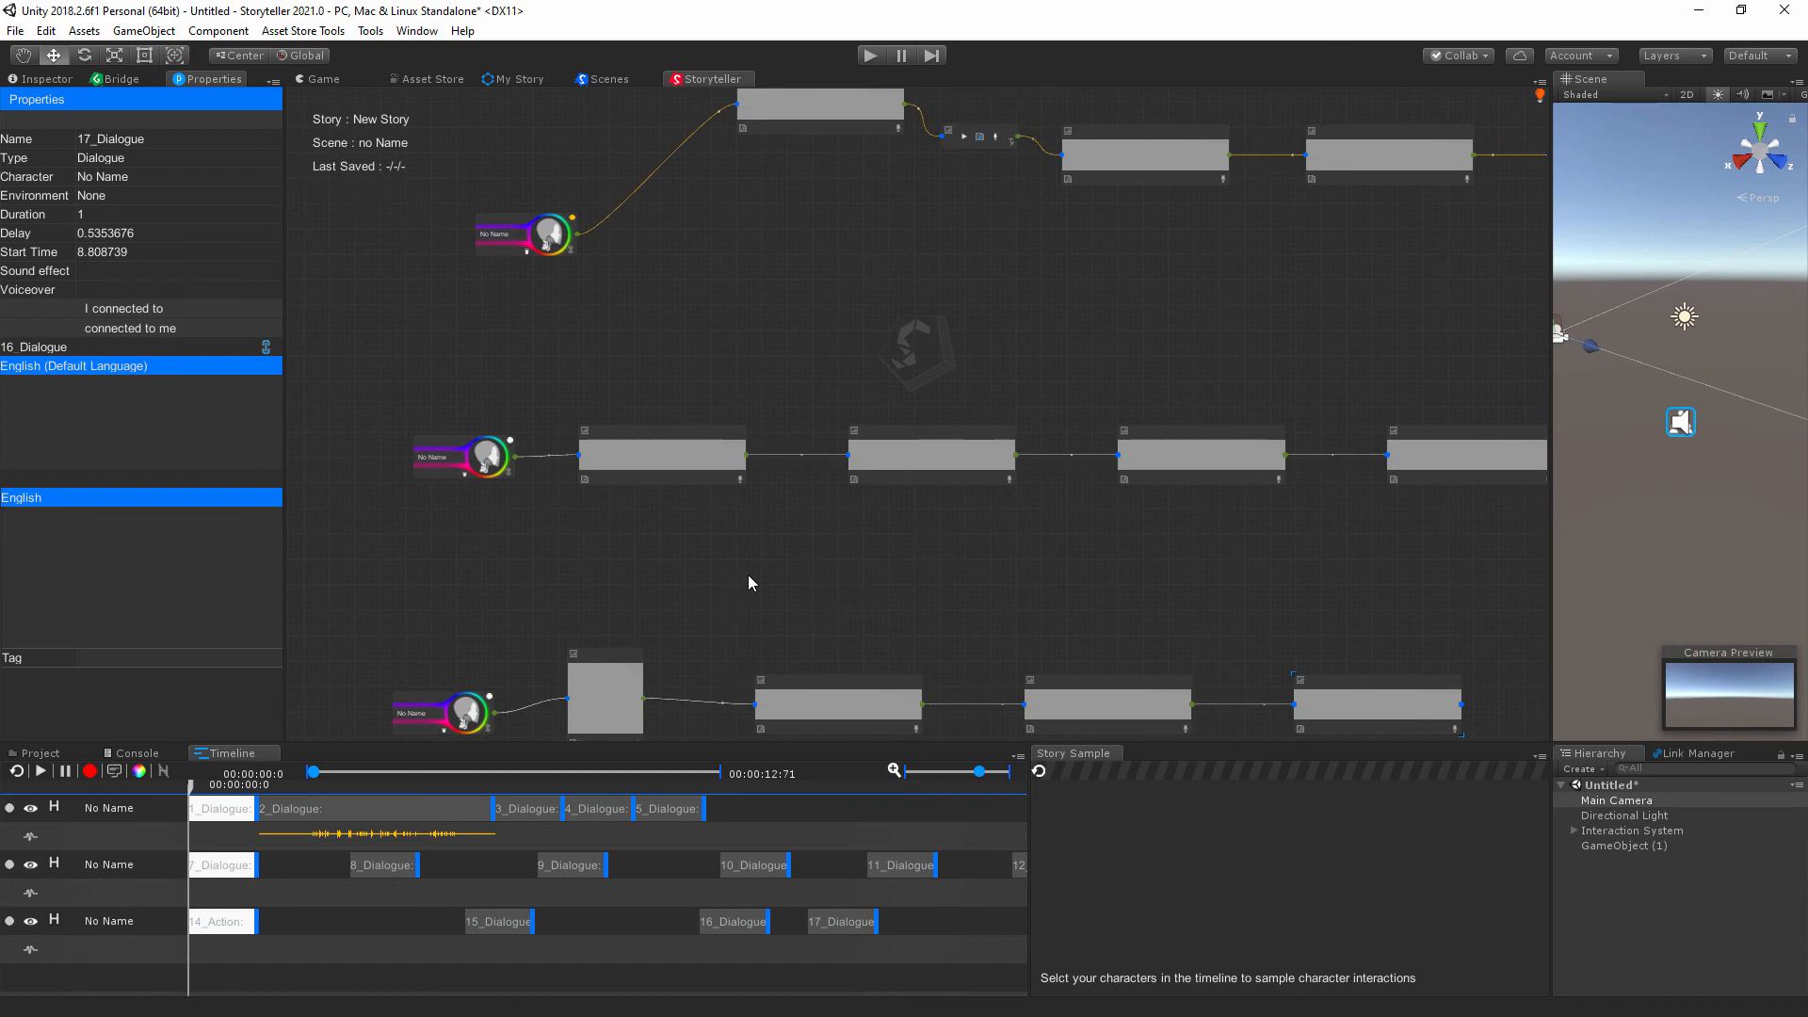
{"action": "left_click", "coordinate": [10, 808]}
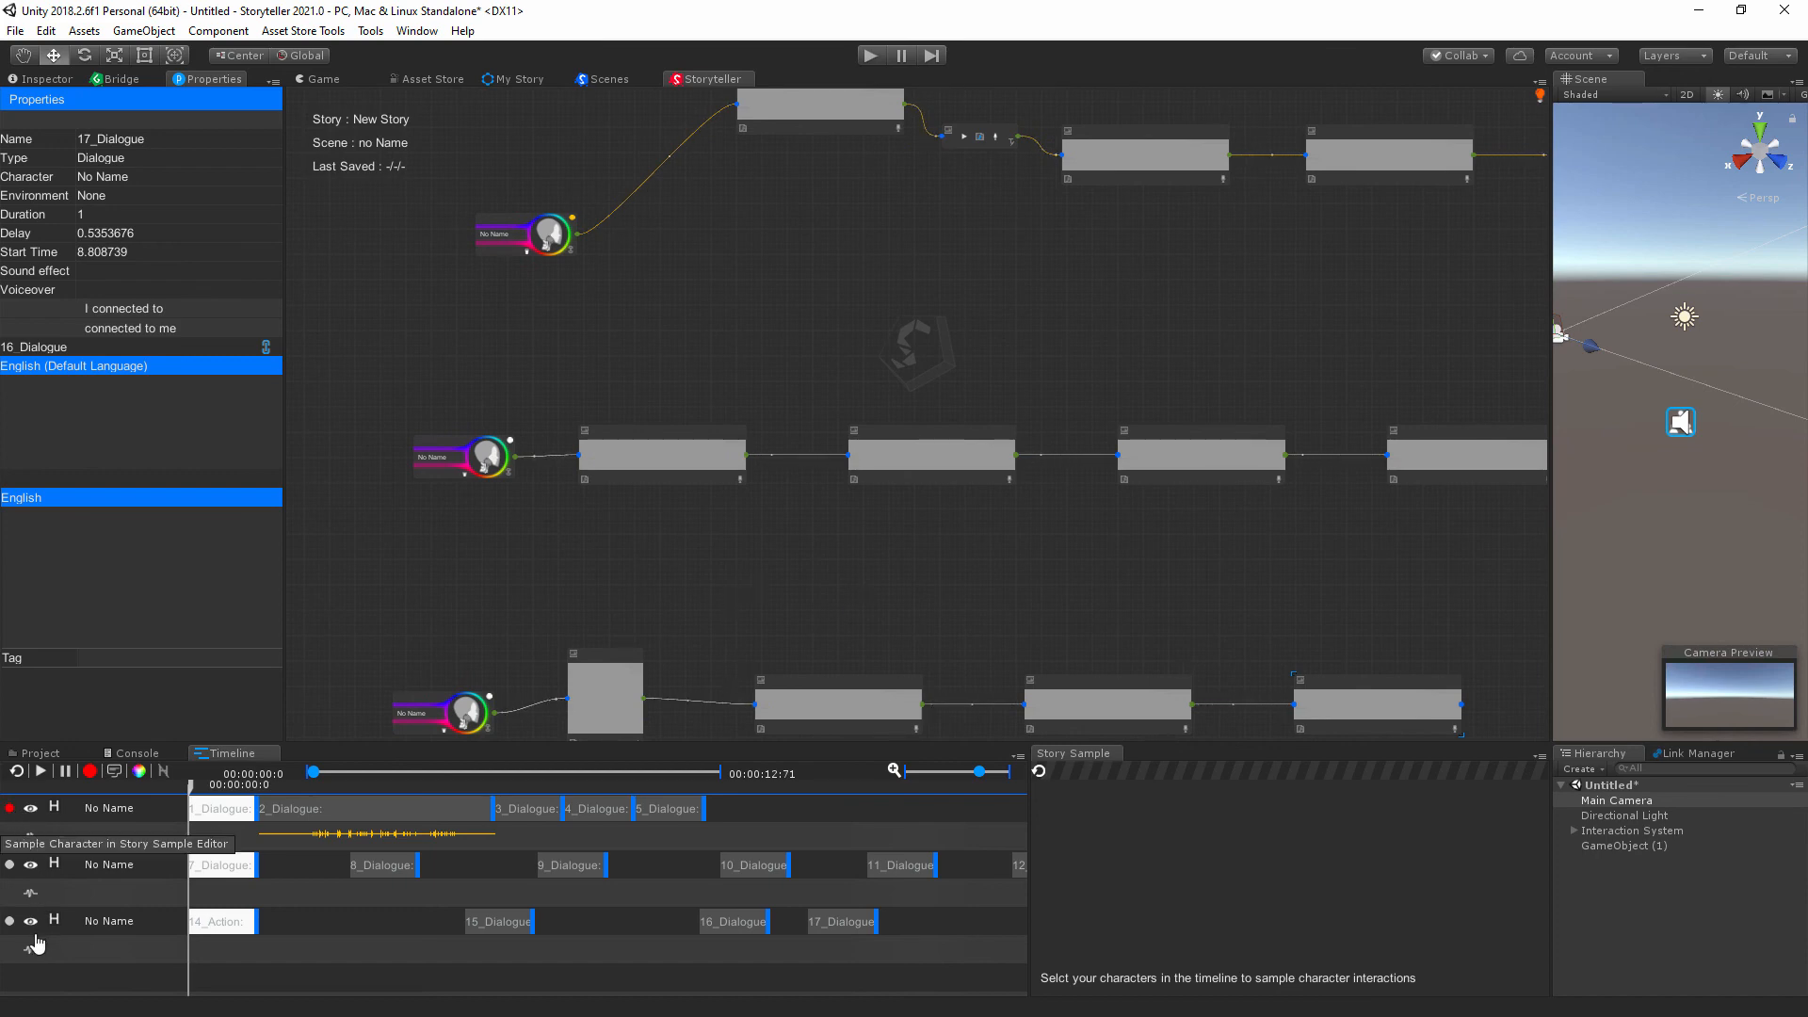
{"action": "left_click", "coordinate": [9, 921]}
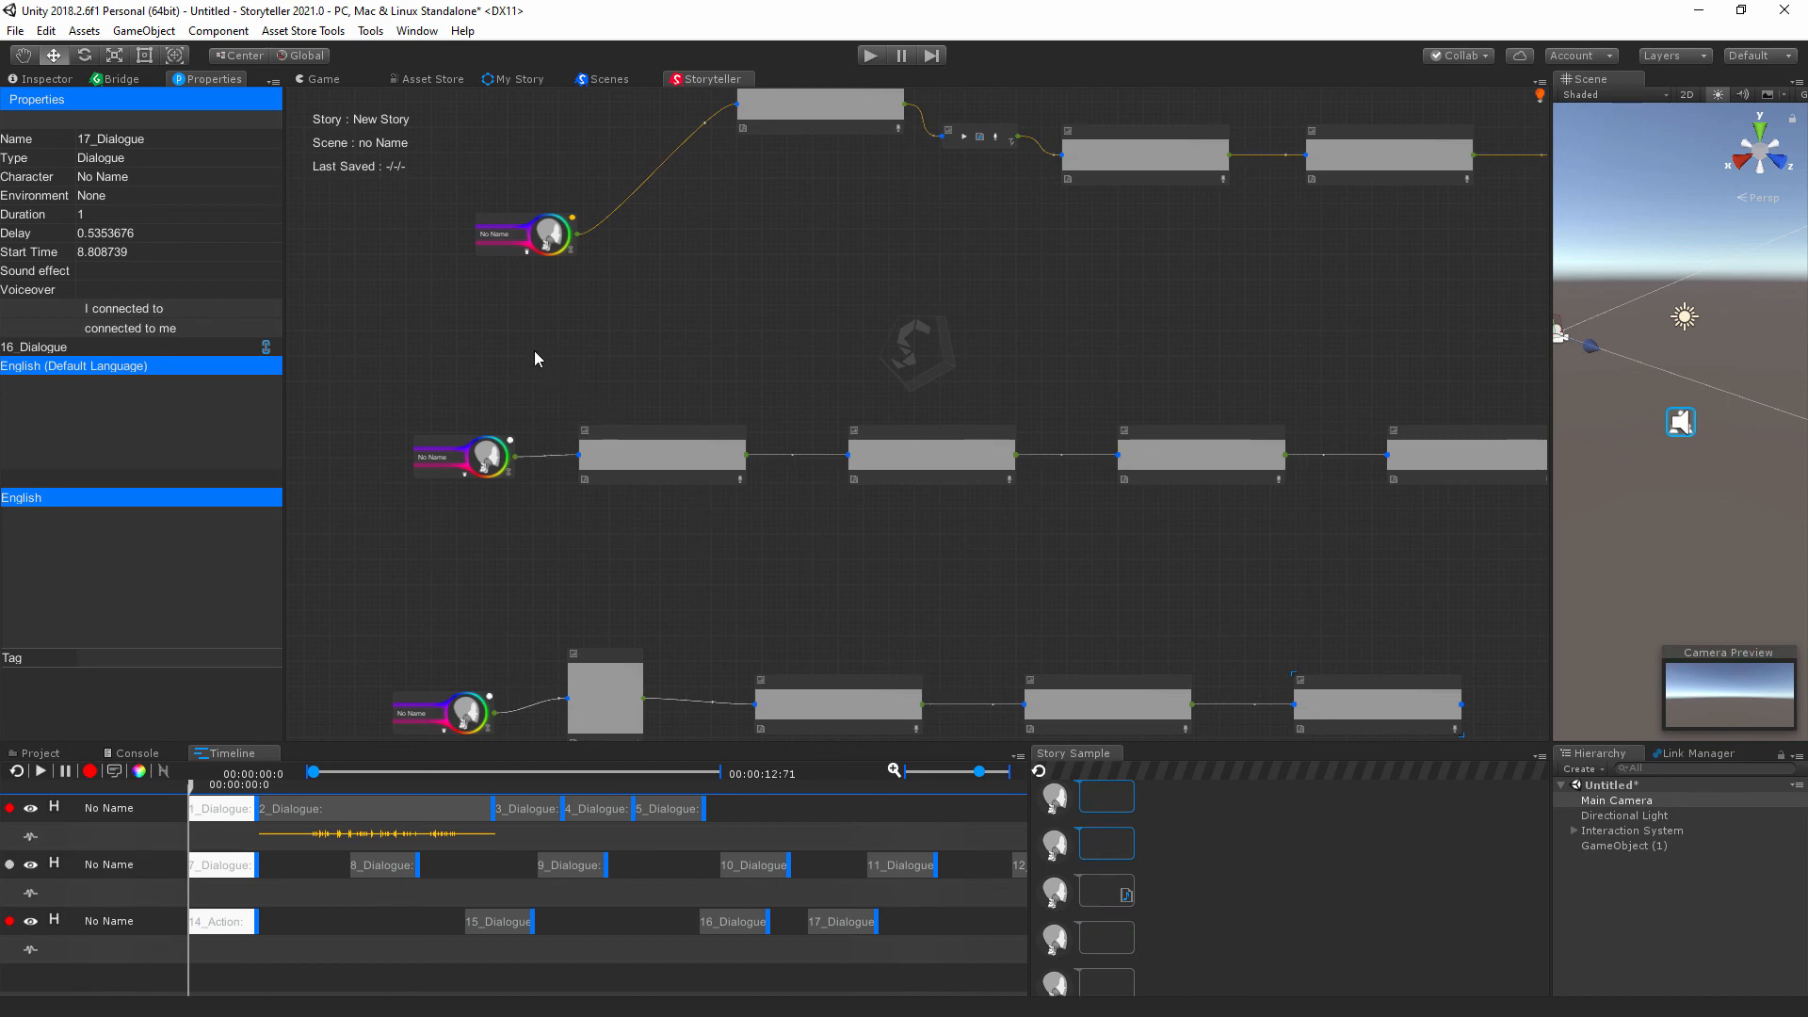
Rename the first Character node as Mr.A.
{"action": "scroll", "coordinate": [517, 285], "scroll_direction": "up", "scroll_amount": 4}
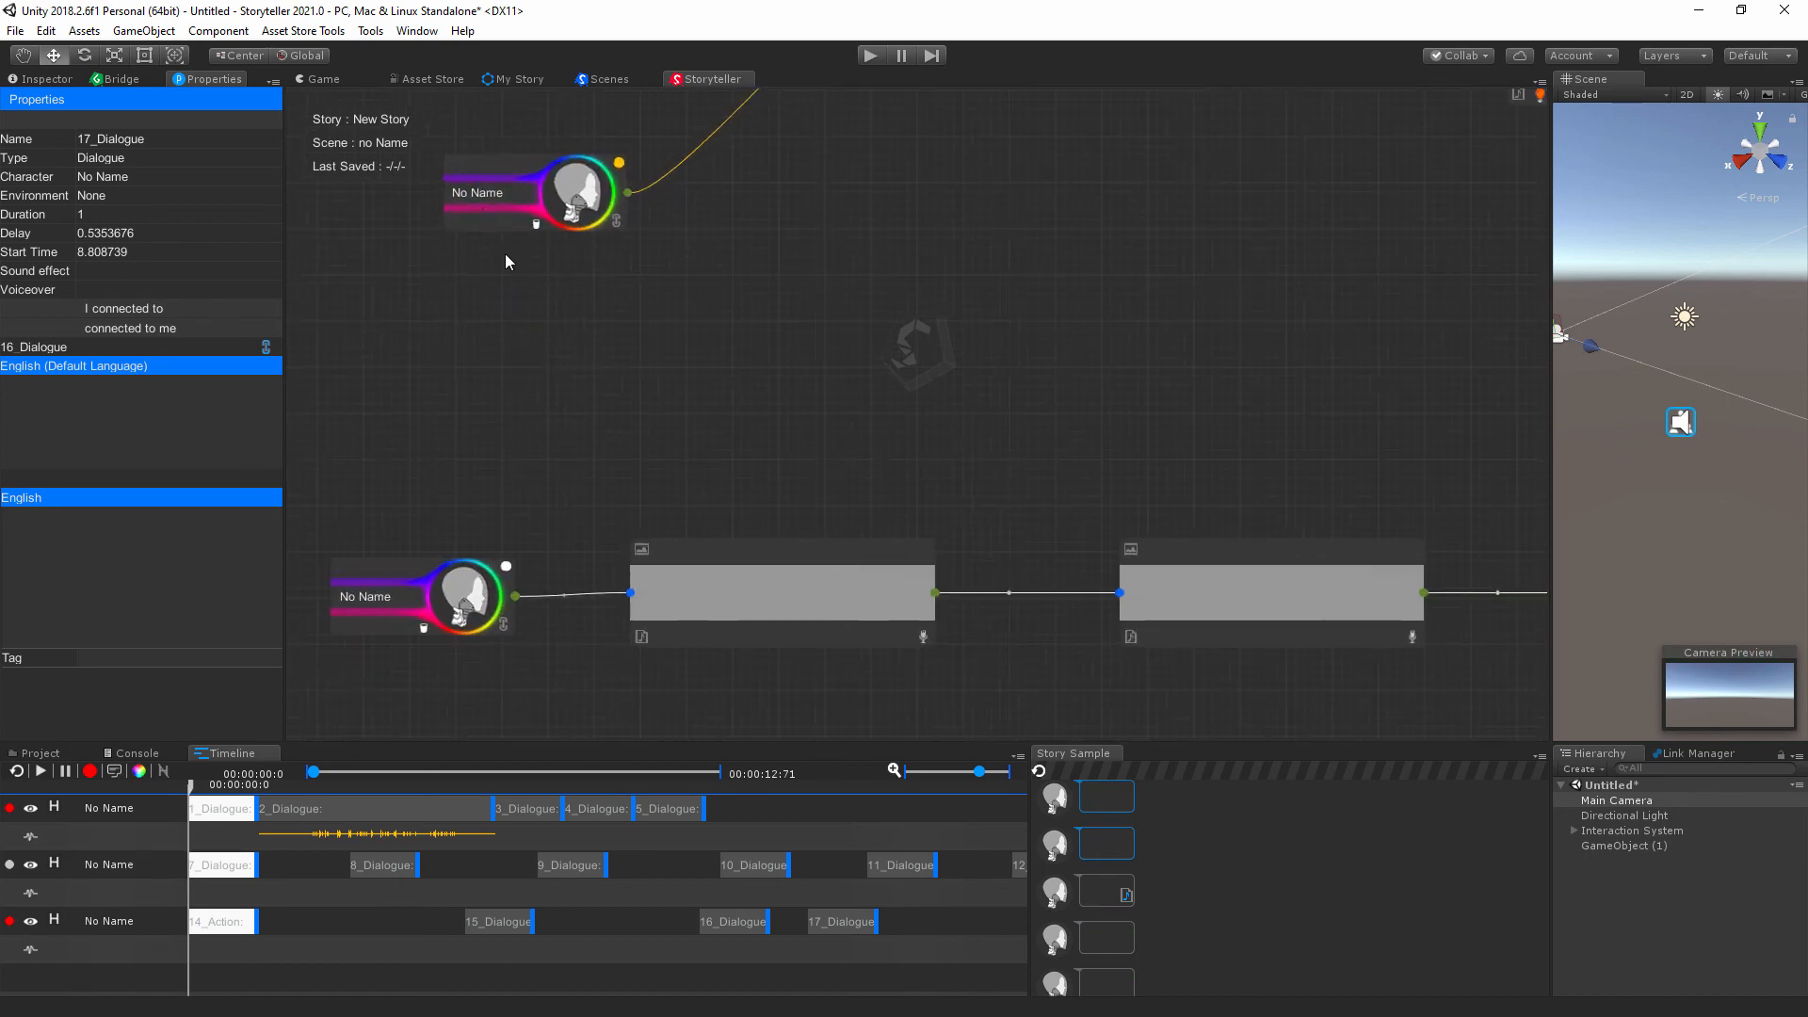
{"action": "left_click", "coordinate": [480, 194]}
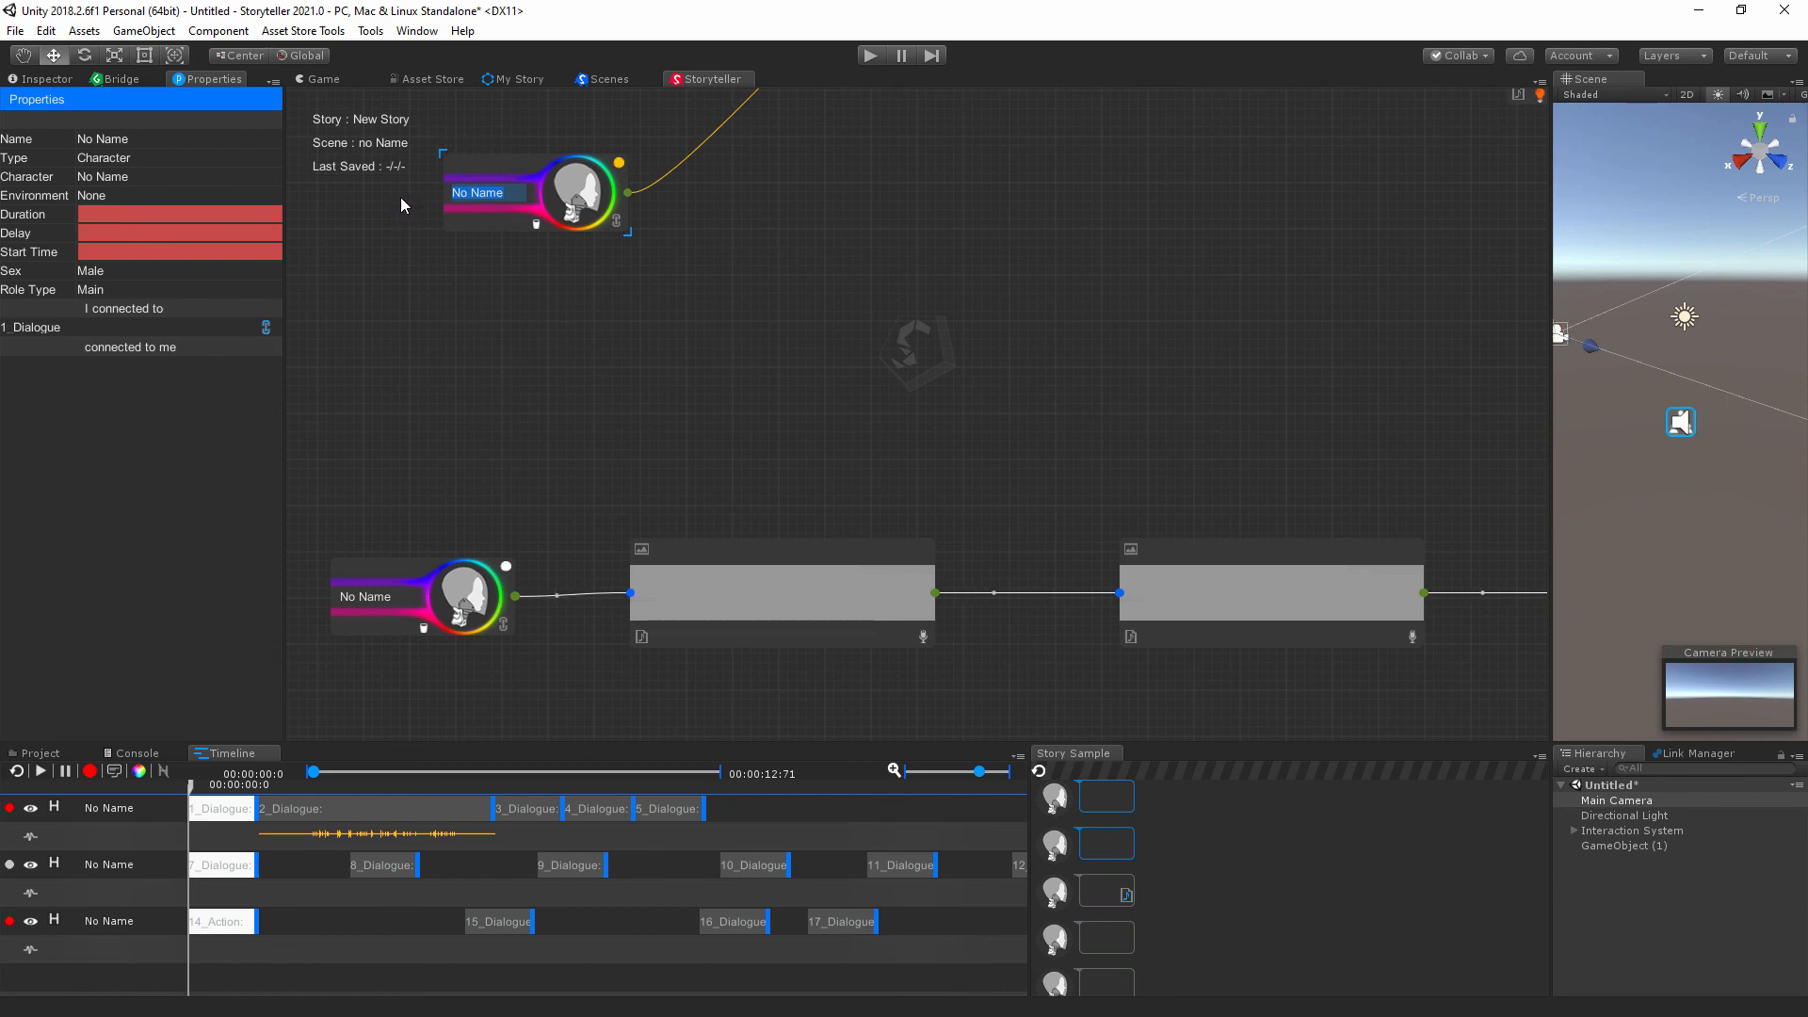
{"action": "type", "text": "Mr.A"}
{"action": "key", "text": "Return"}
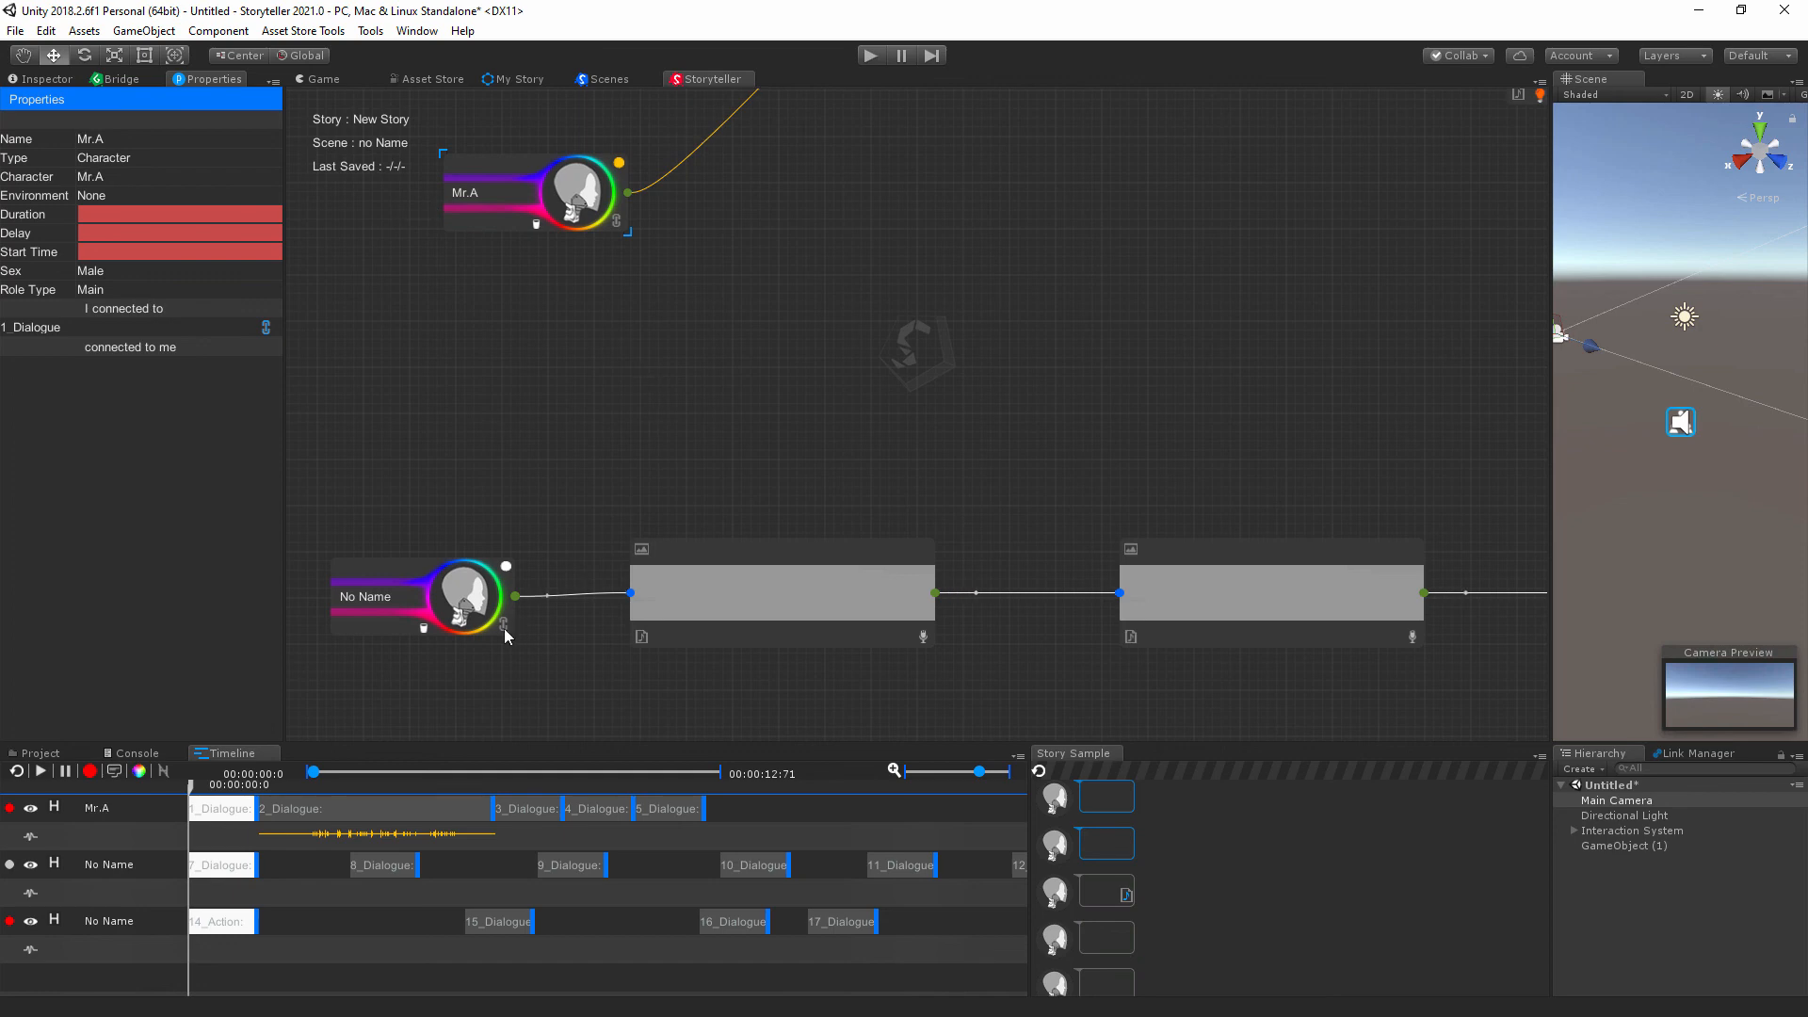
Rename the third Character node, the one connected to the Action node, as Tom.
{"action": "left_click", "coordinate": [604, 638]}
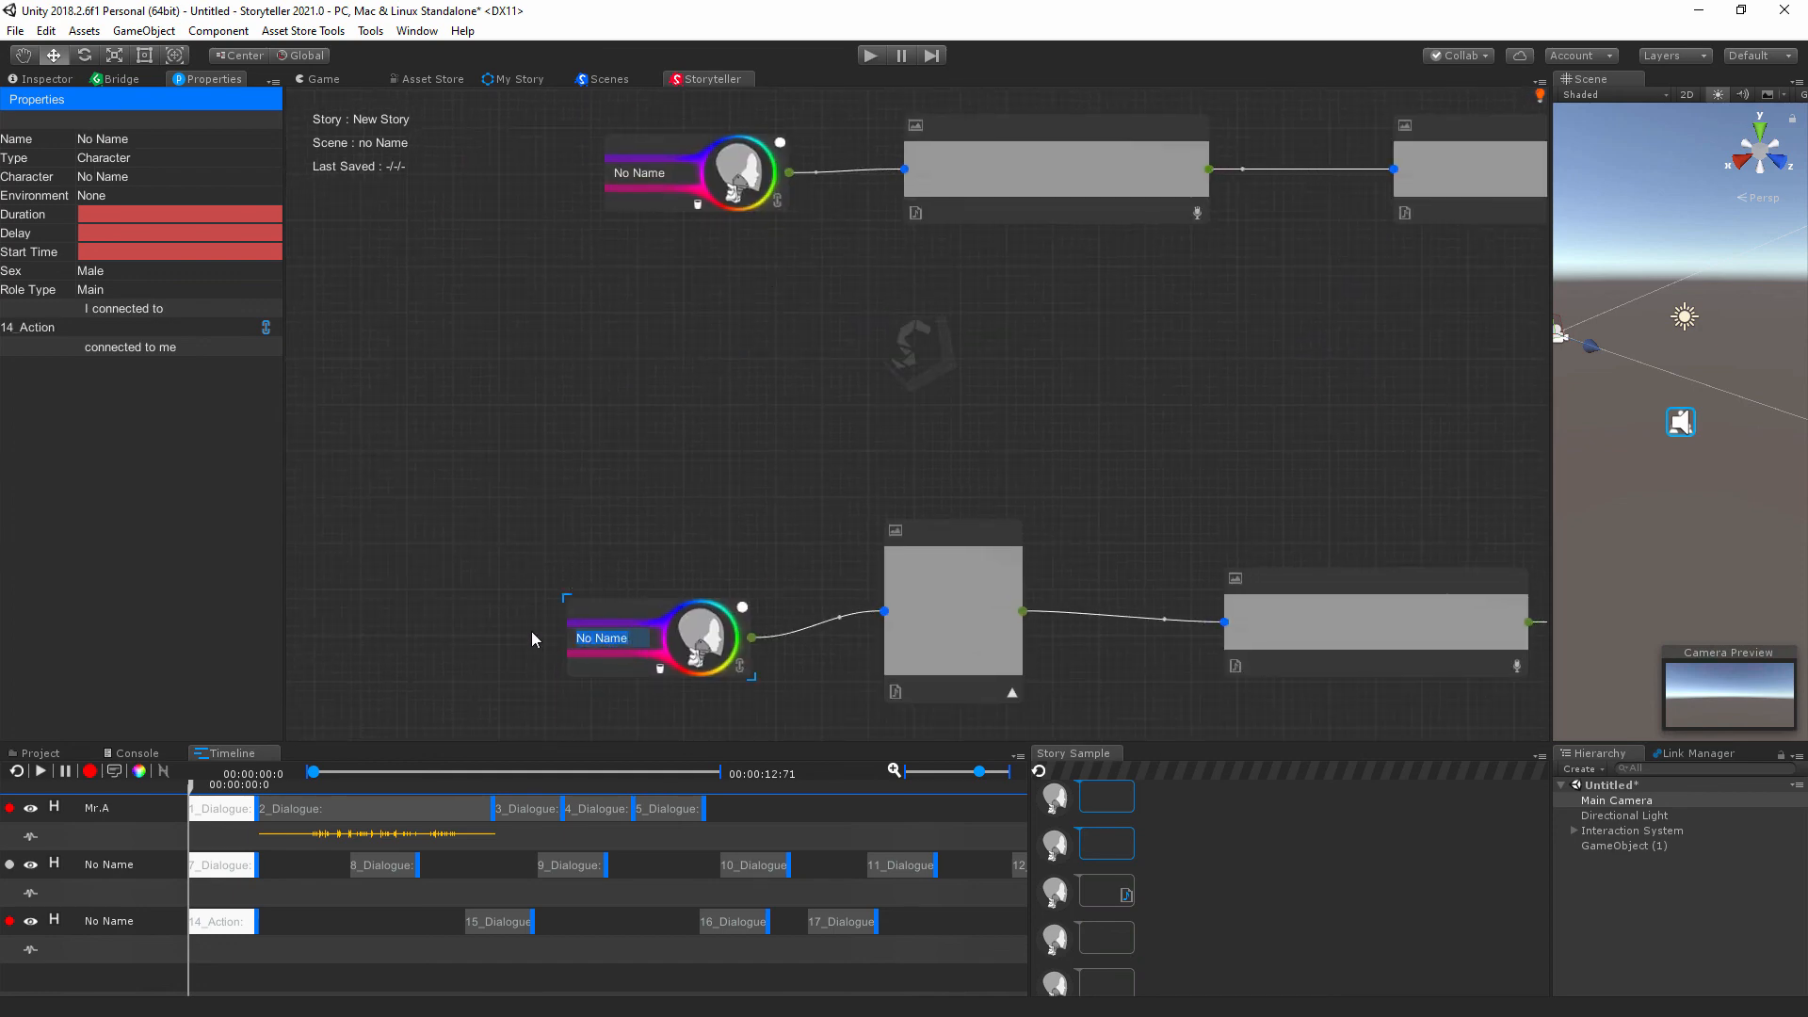
{"action": "type", "text": "Tom"}
{"action": "key", "text": "Return"}
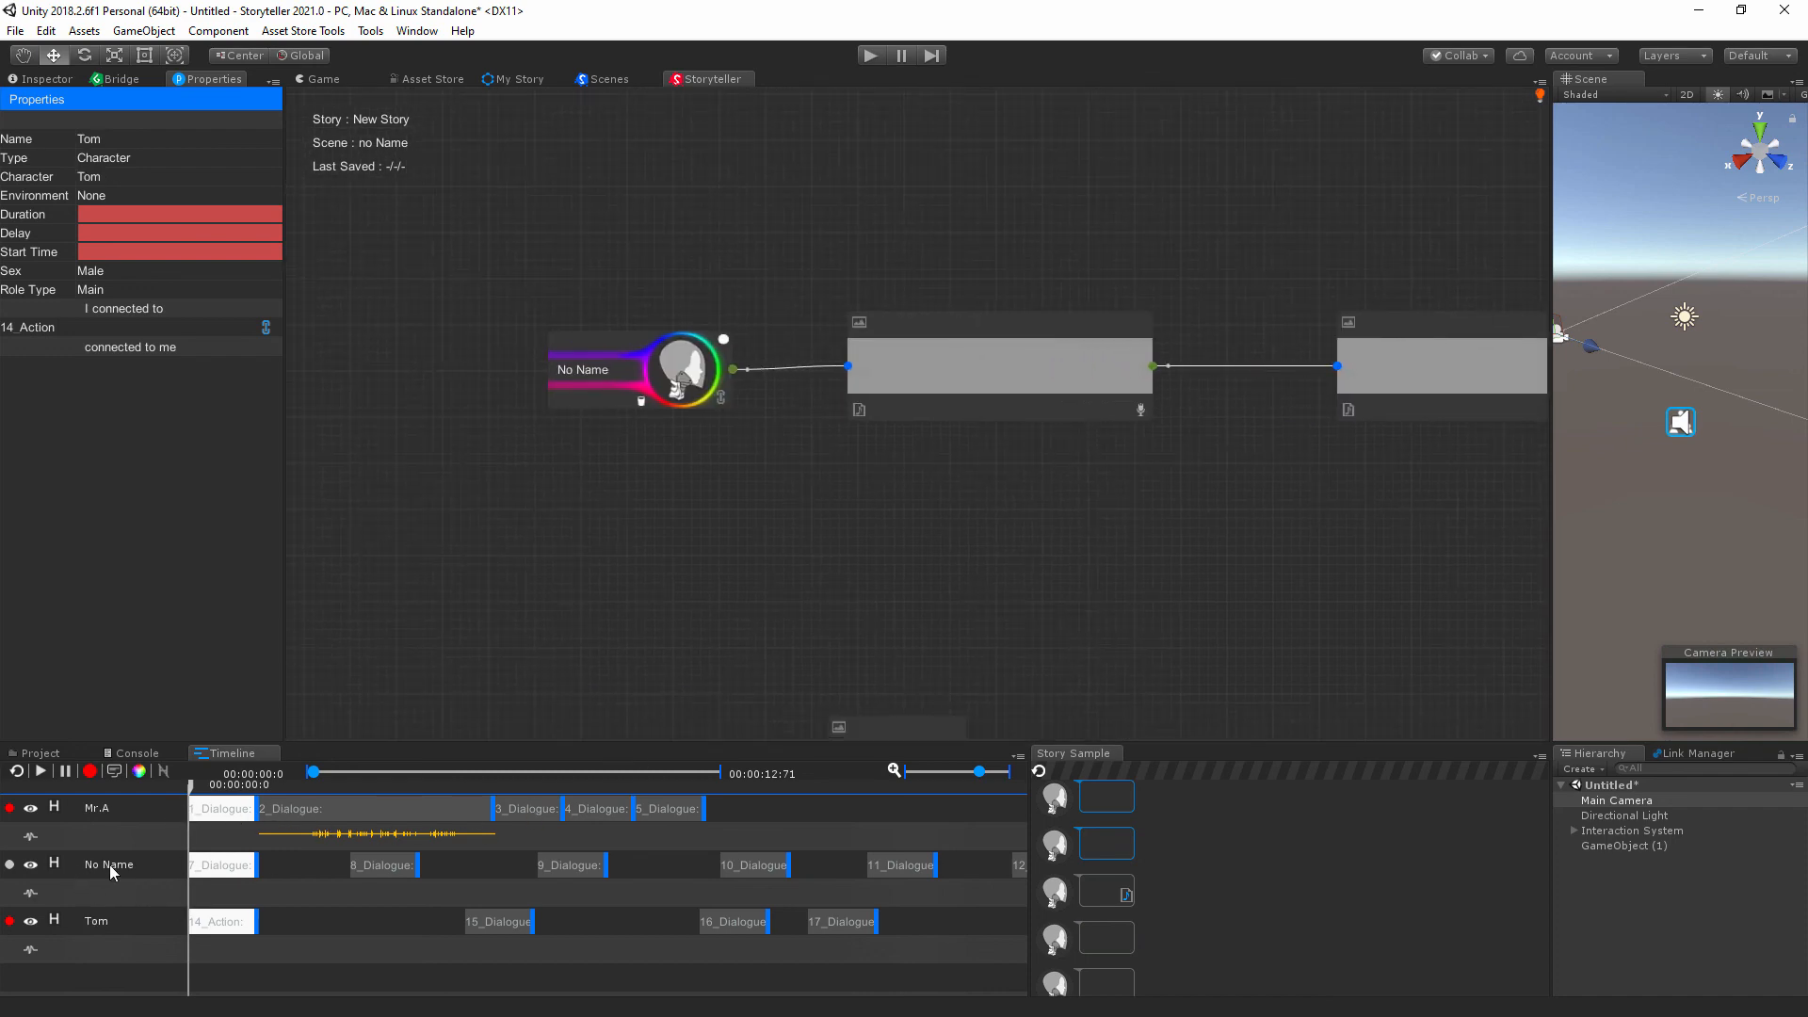
Hide the No Name character's track on the timeline and toggle the display of hidden tracks until it shows again.
{"action": "middle_click_drag", "start_coordinate": [976, 651], "coordinate": [926, 625]}
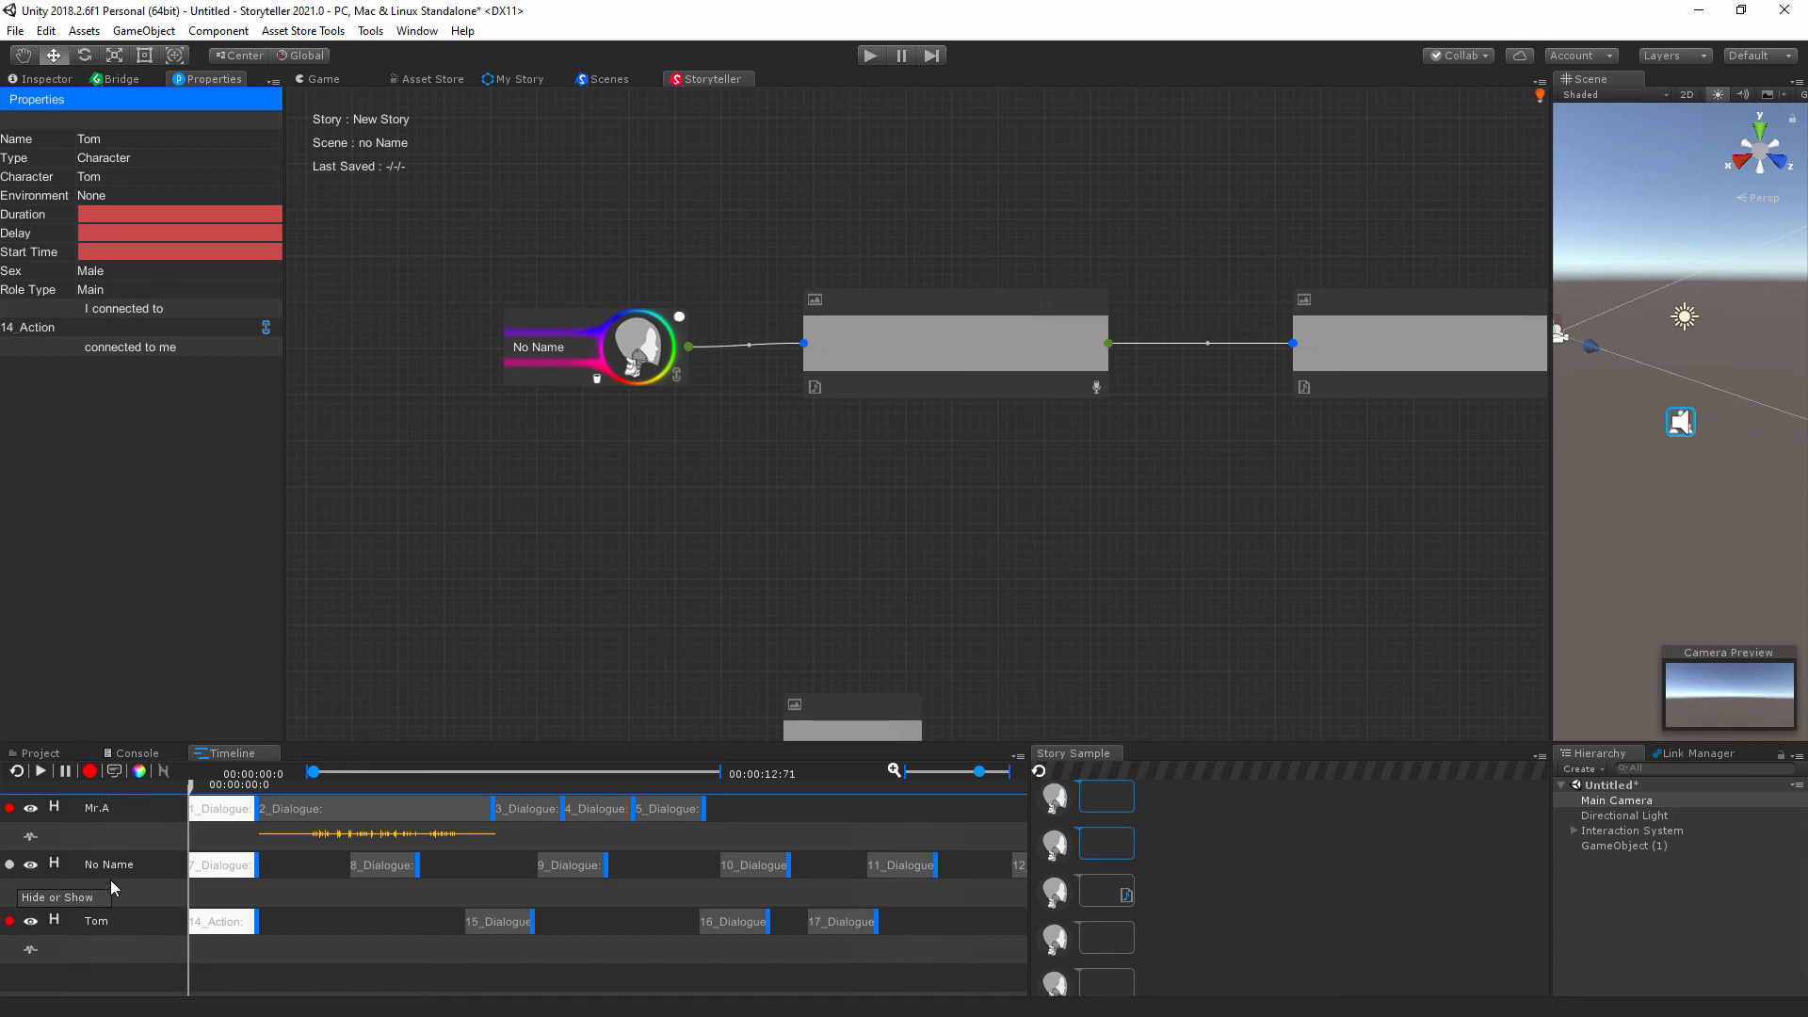
{"action": "left_click", "coordinate": [55, 864]}
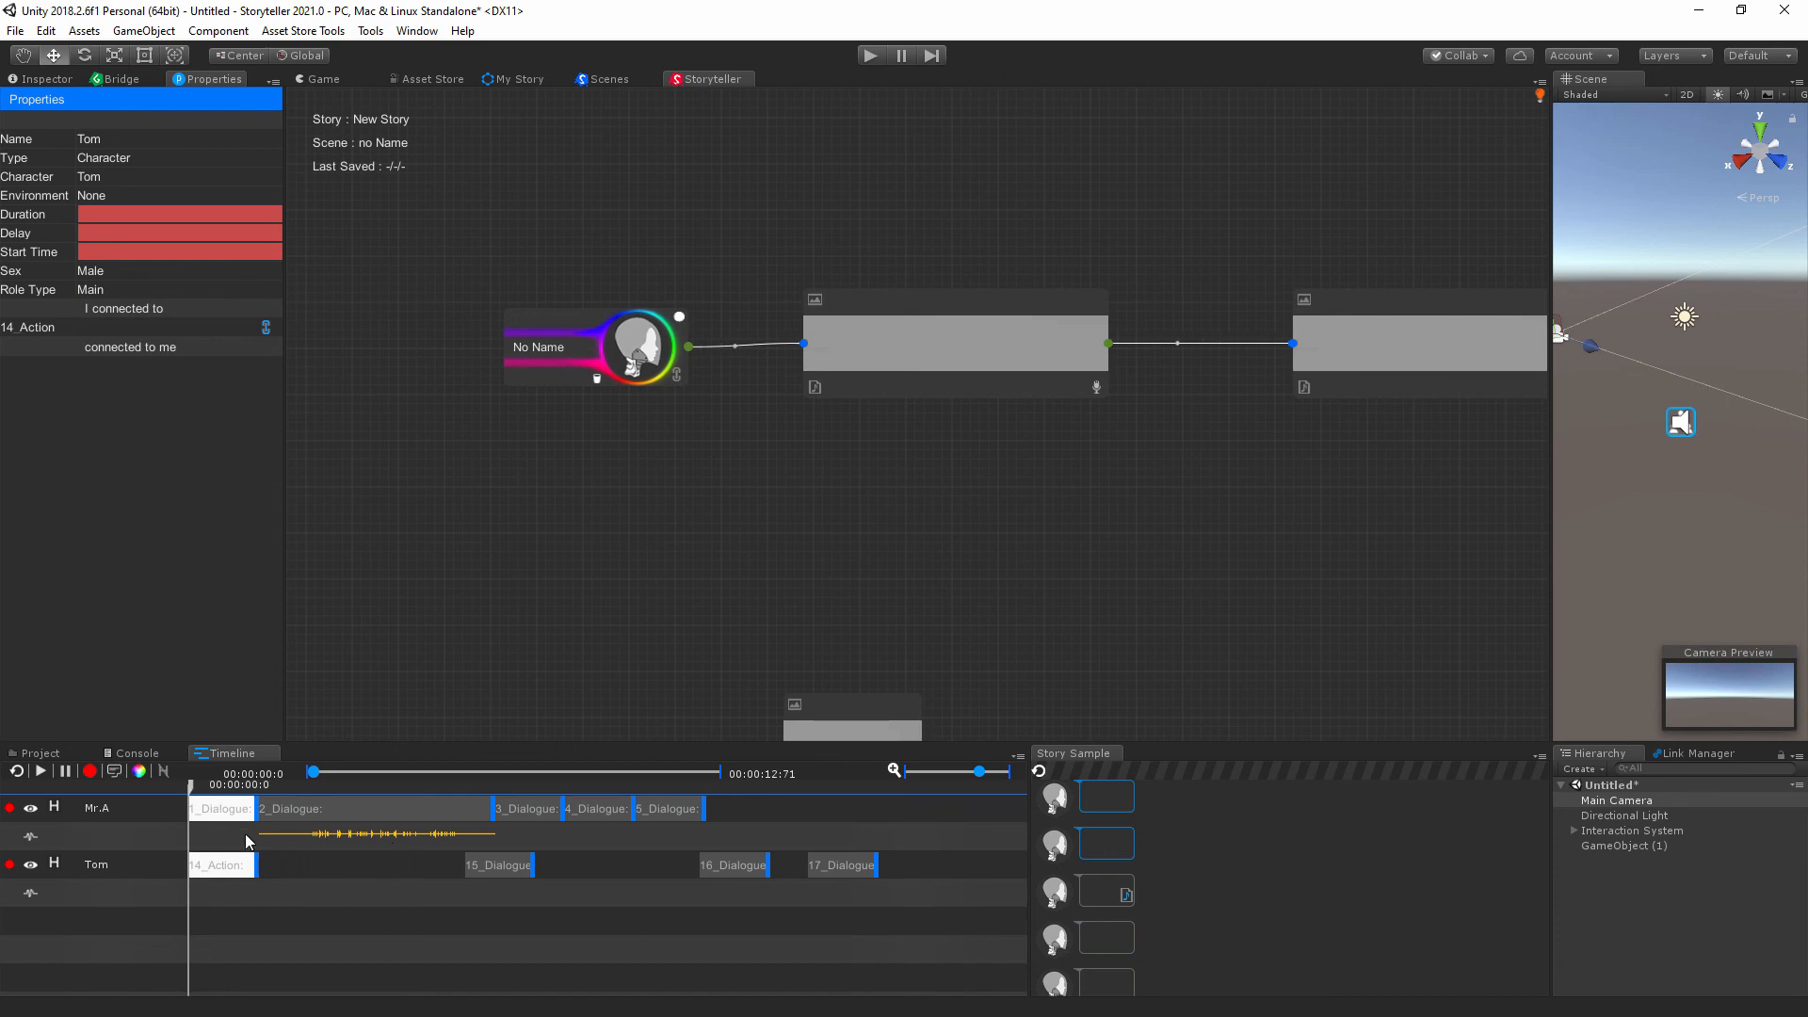
{"action": "left_click", "coordinate": [162, 772]}
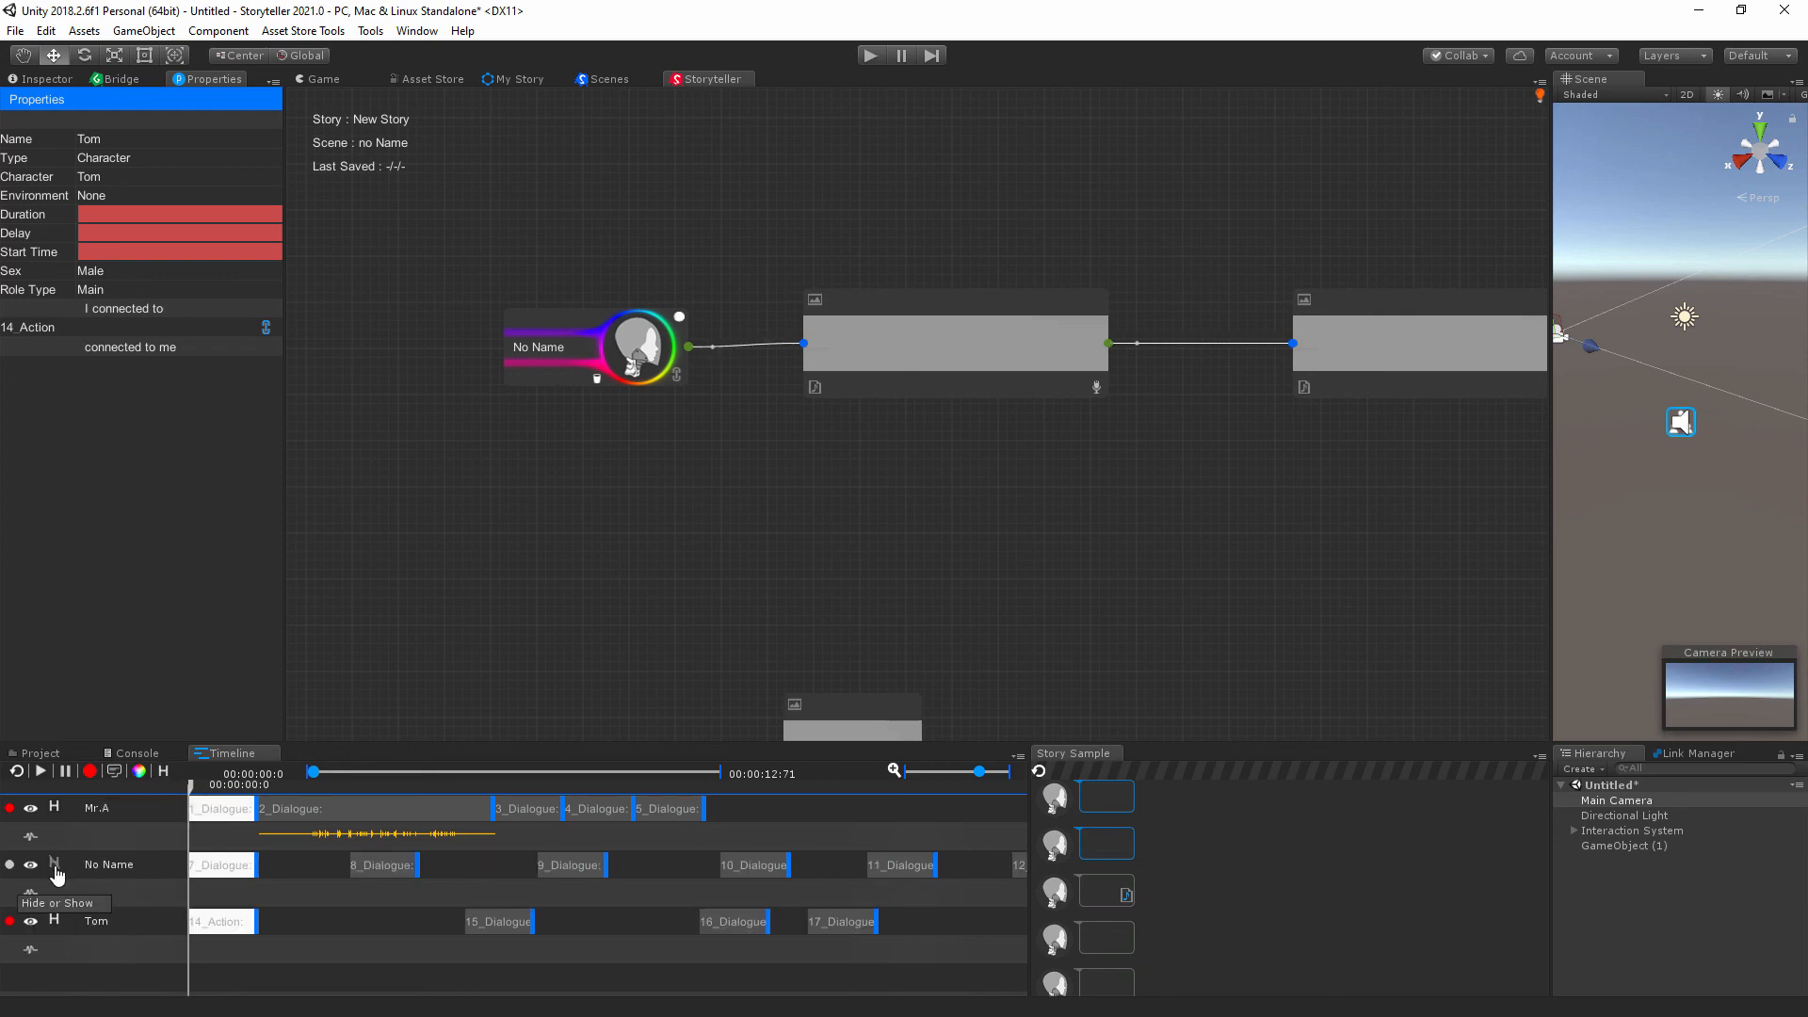
{"action": "left_click", "coordinate": [164, 772]}
{"action": "left_click", "coordinate": [164, 774]}
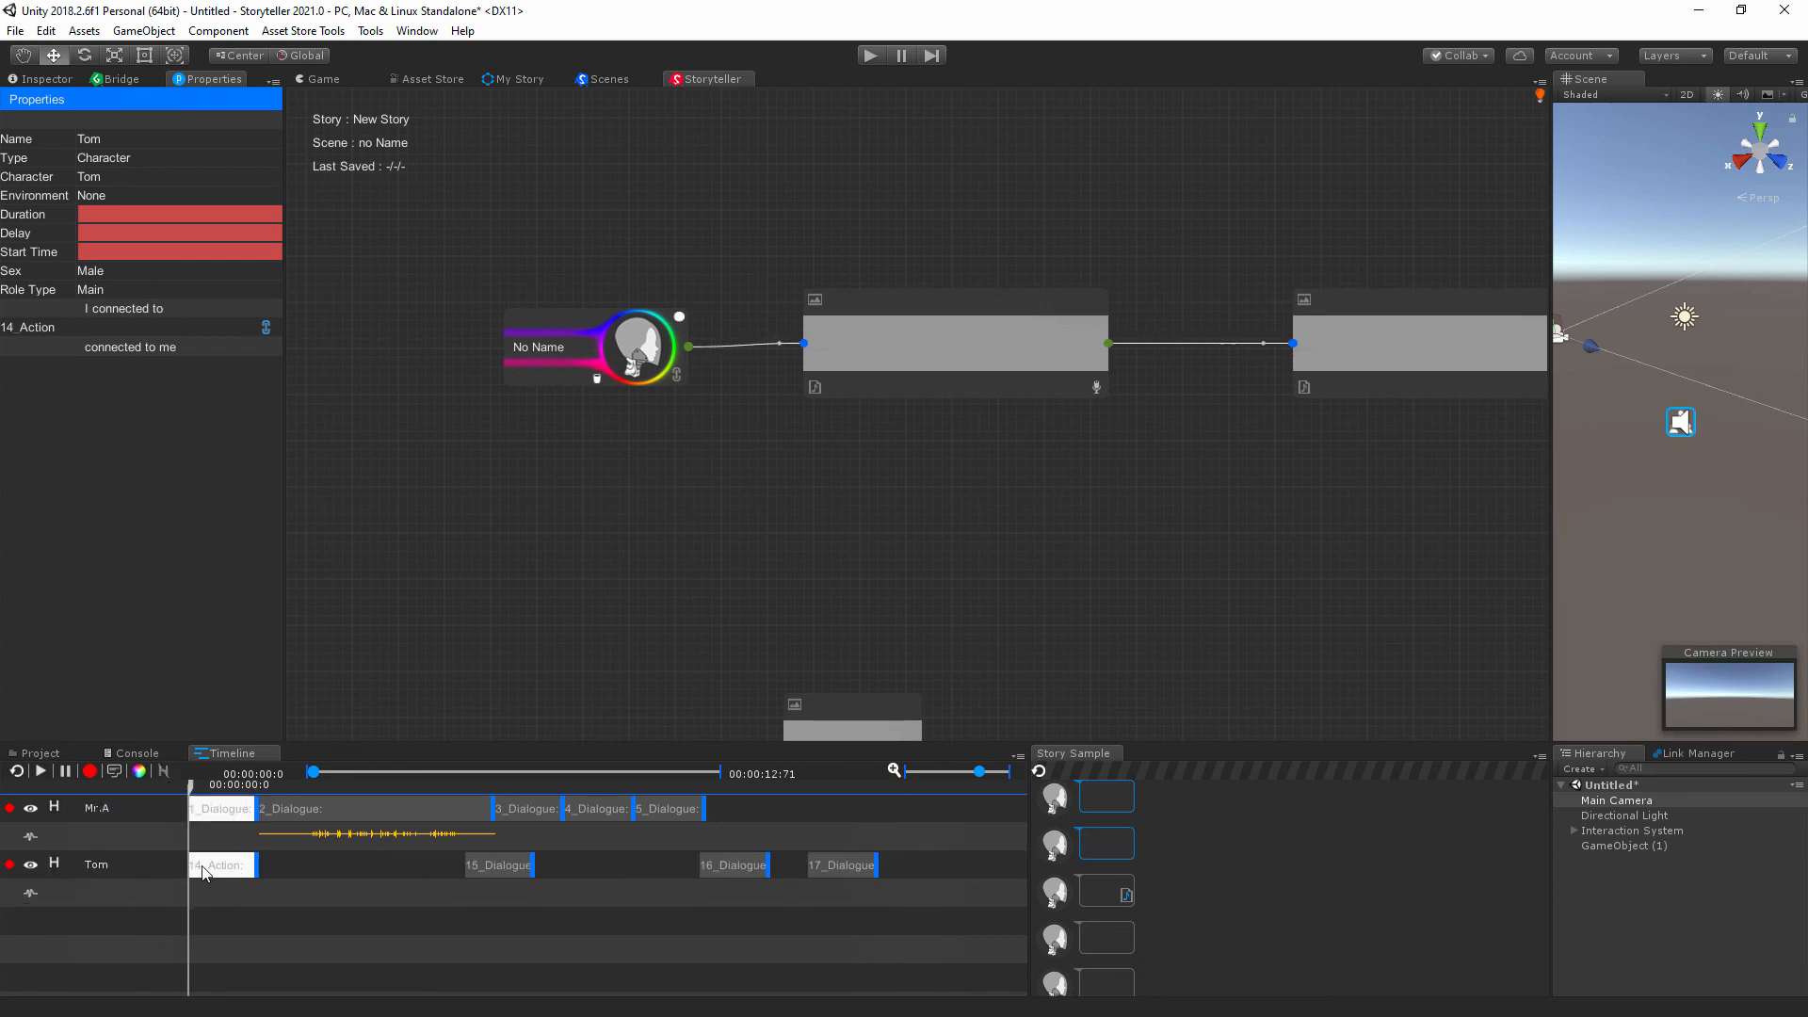
{"action": "left_click", "coordinate": [164, 771]}
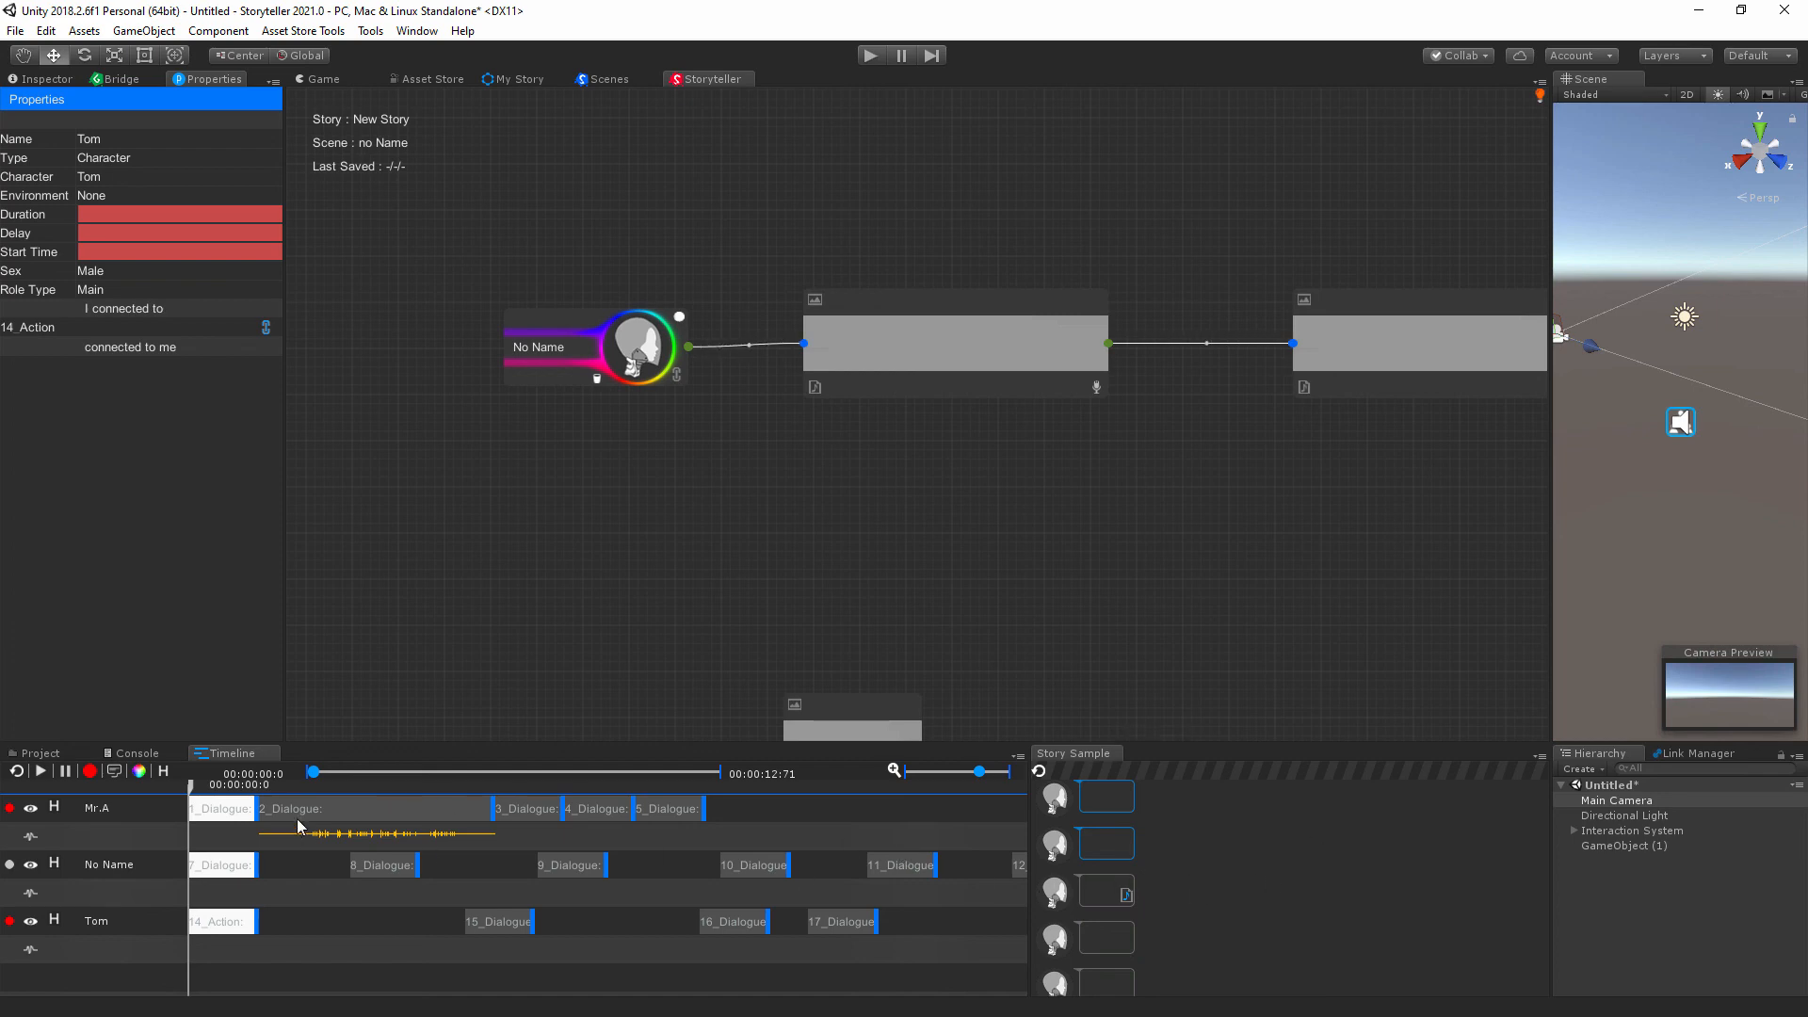
Scrub the playhead to 00:00:02:3 and fill the No Name character's first Dialogue node with a row of g letters.
{"action": "left_click", "coordinate": [233, 786]}
{"action": "left_click_drag", "start_coordinate": [232, 785], "coordinate": [331, 789]}
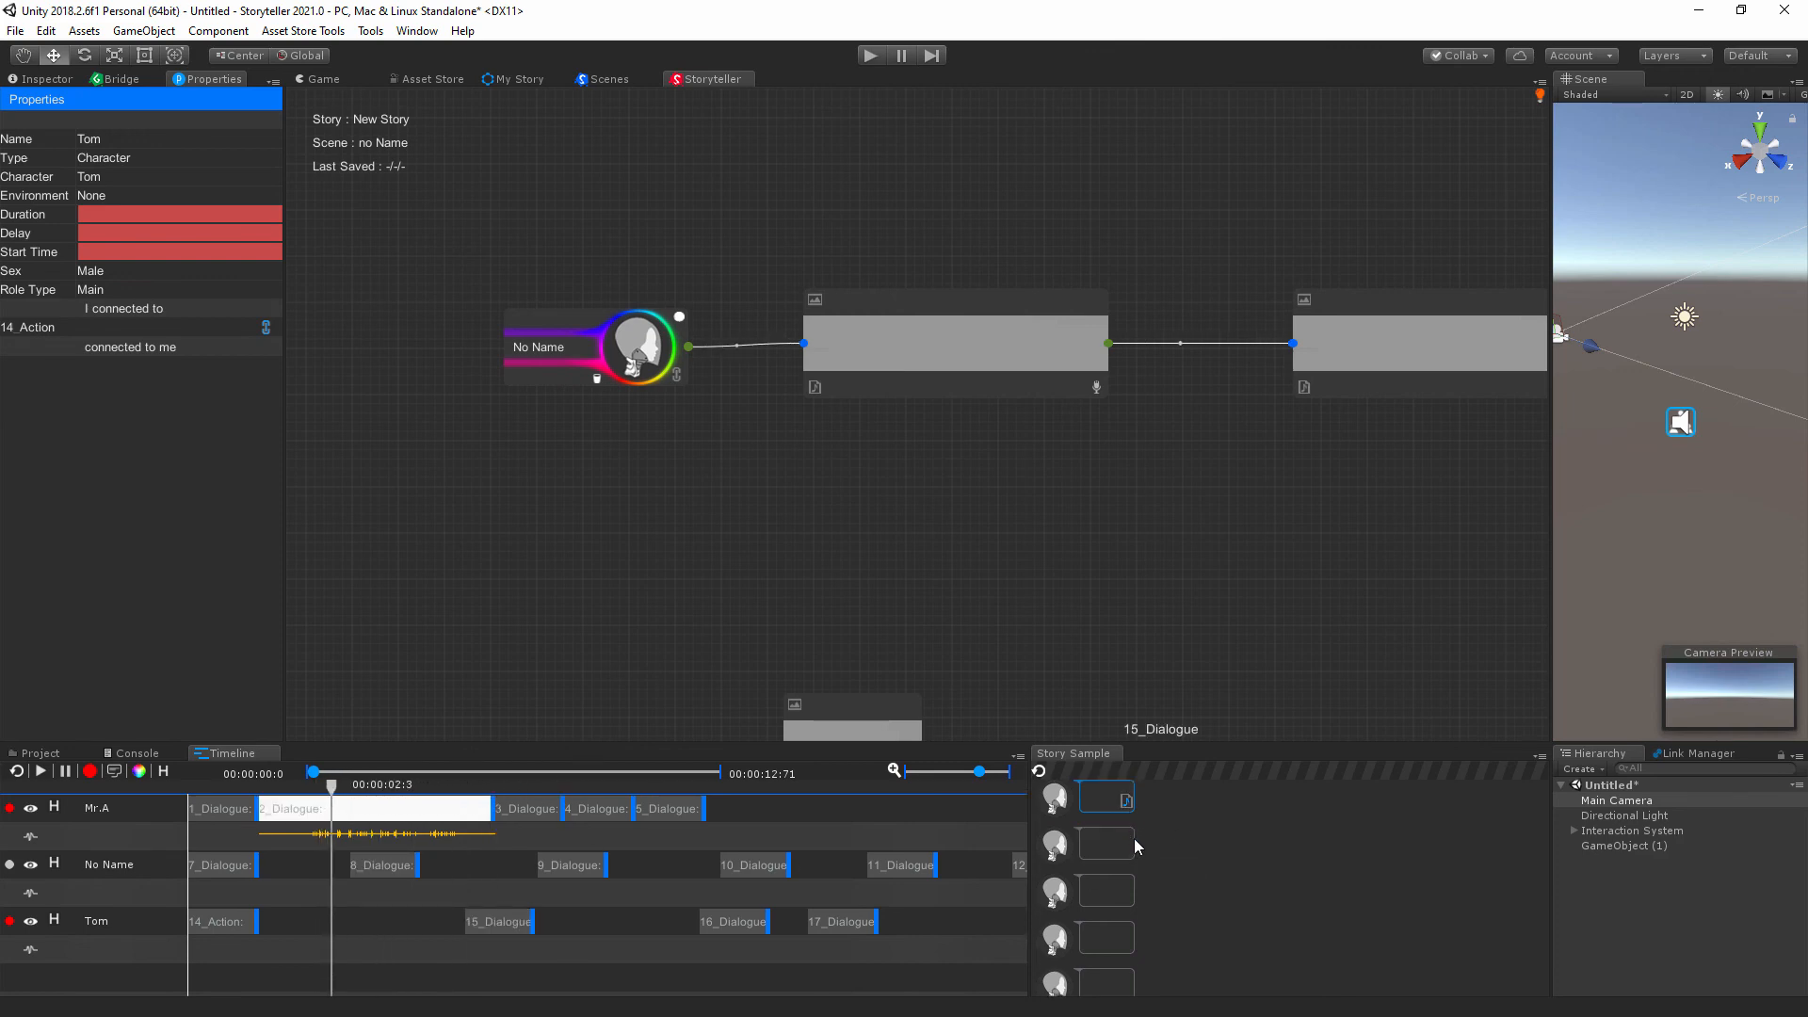
{"action": "middle_click_drag", "start_coordinate": [1171, 592], "coordinate": [853, 635]}
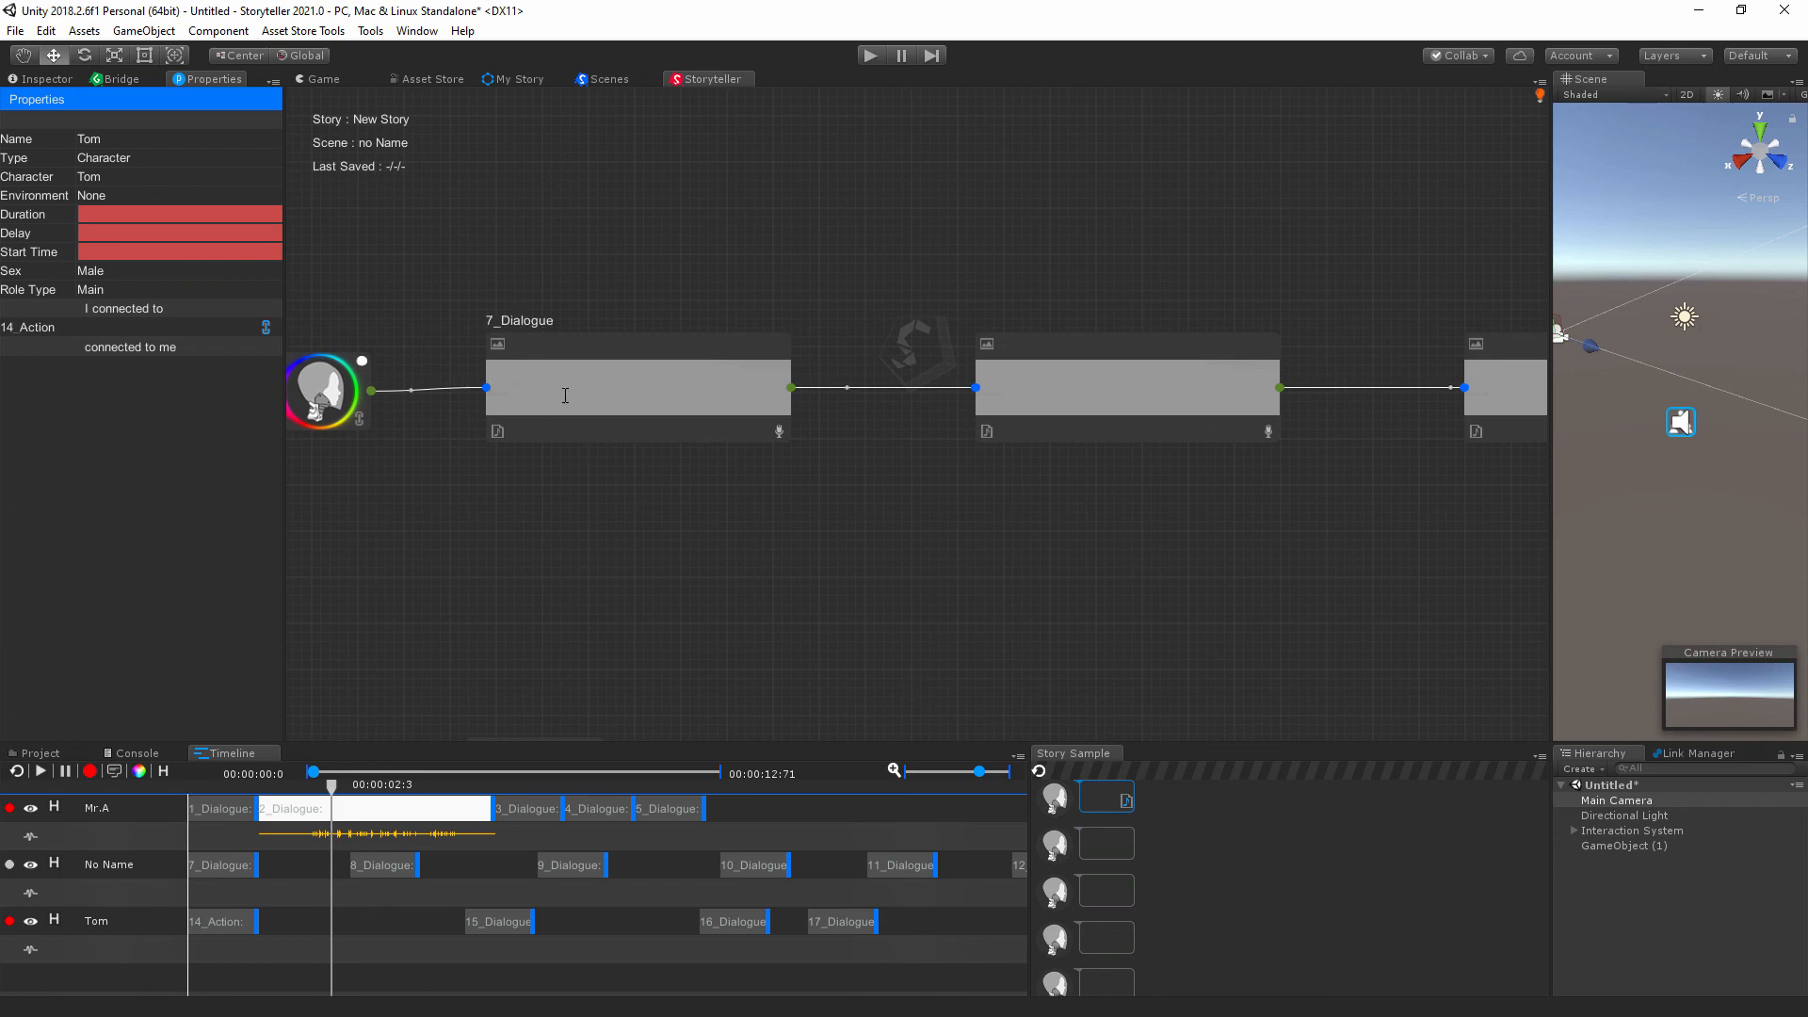
{"action": "type", "text": "9999999999999999999999999999999999999"}
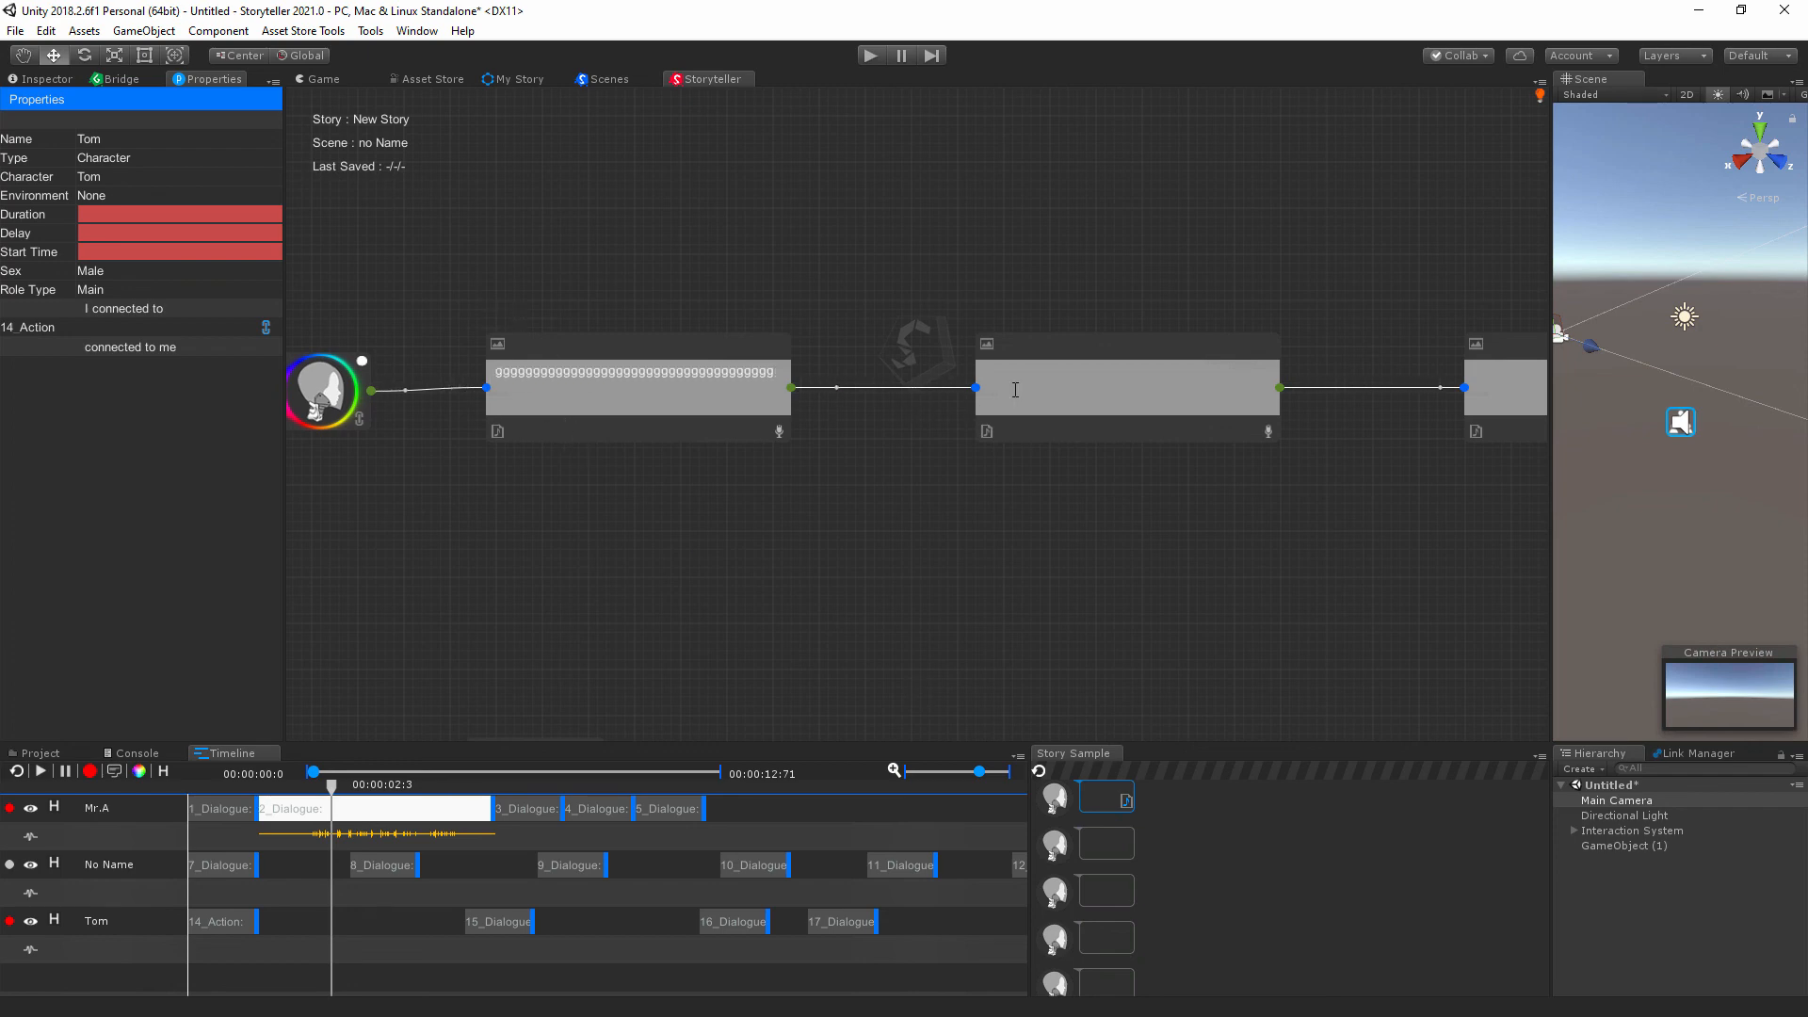
Fill Mr.A's first Dialogue node with repeated h letters and move the playhead to 00:00:00:48 to sample it.
{"action": "double_click", "coordinate": [392, 818]}
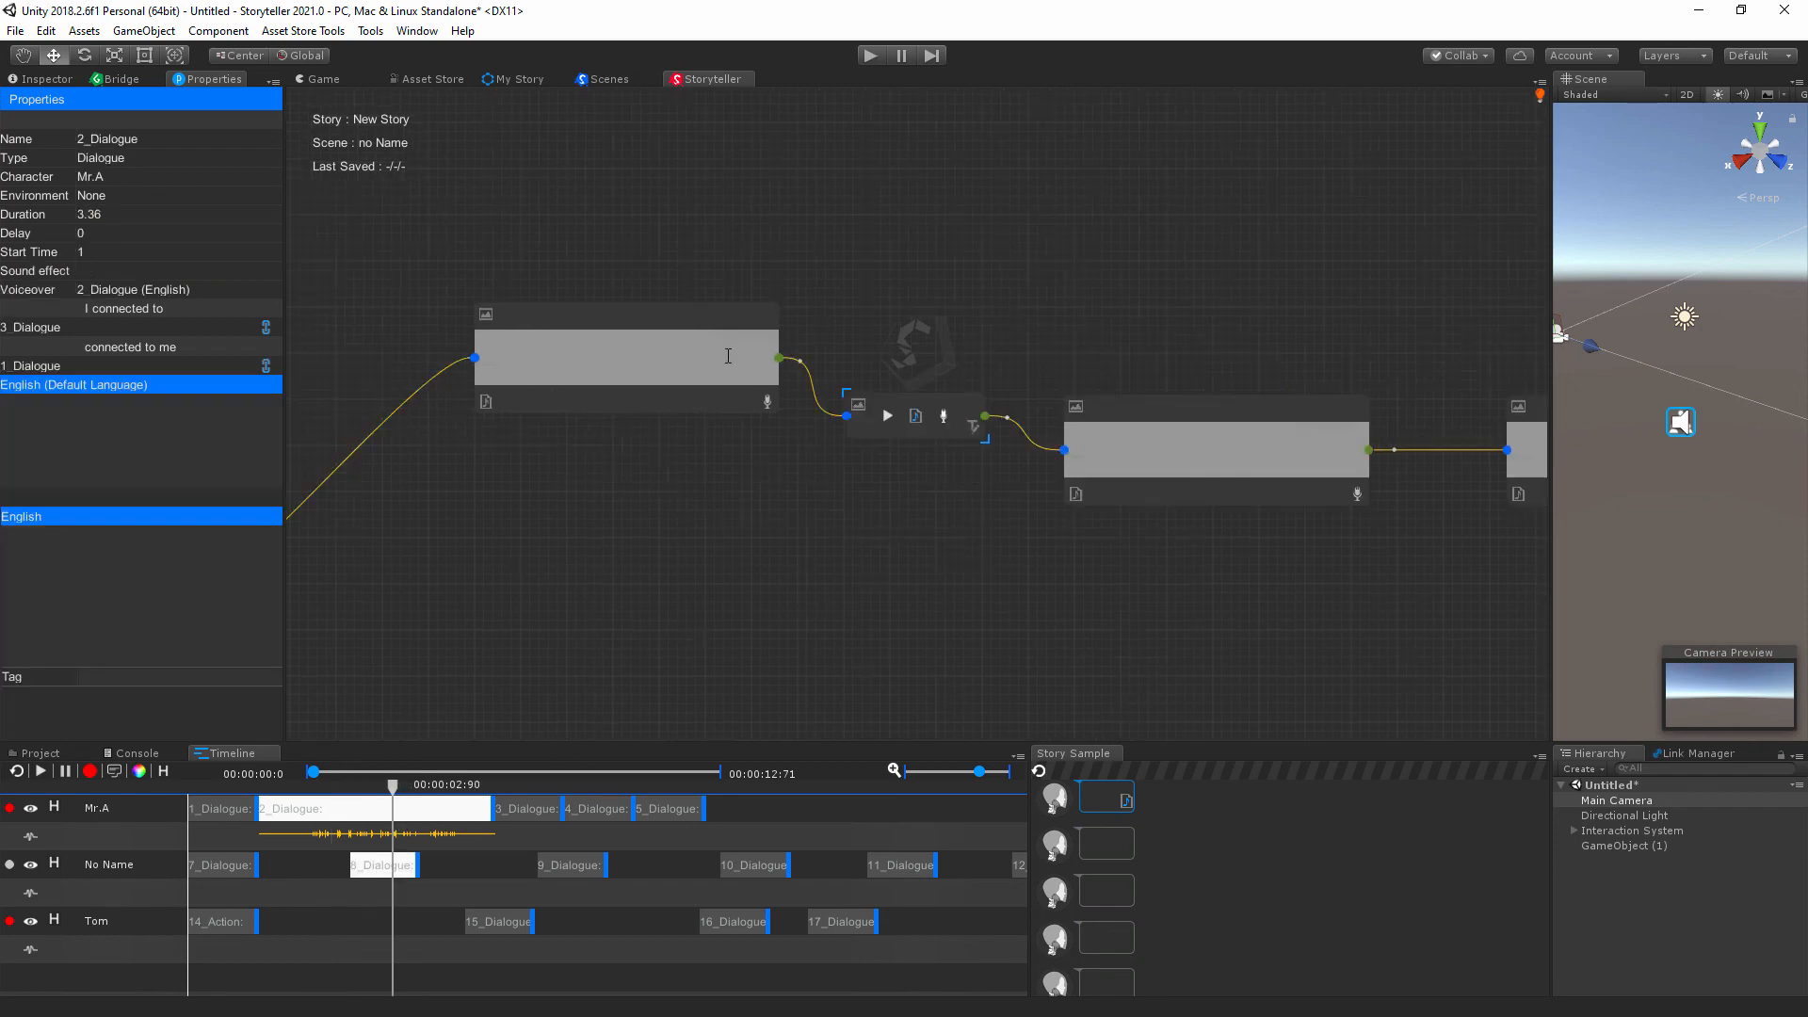
{"action": "left_click", "coordinate": [618, 353]}
{"action": "type", "text": "hhhhhhhhhhhhhhhhhhhhhhhhhhhhhhhhhhhhhhhhhhhhhhh"}
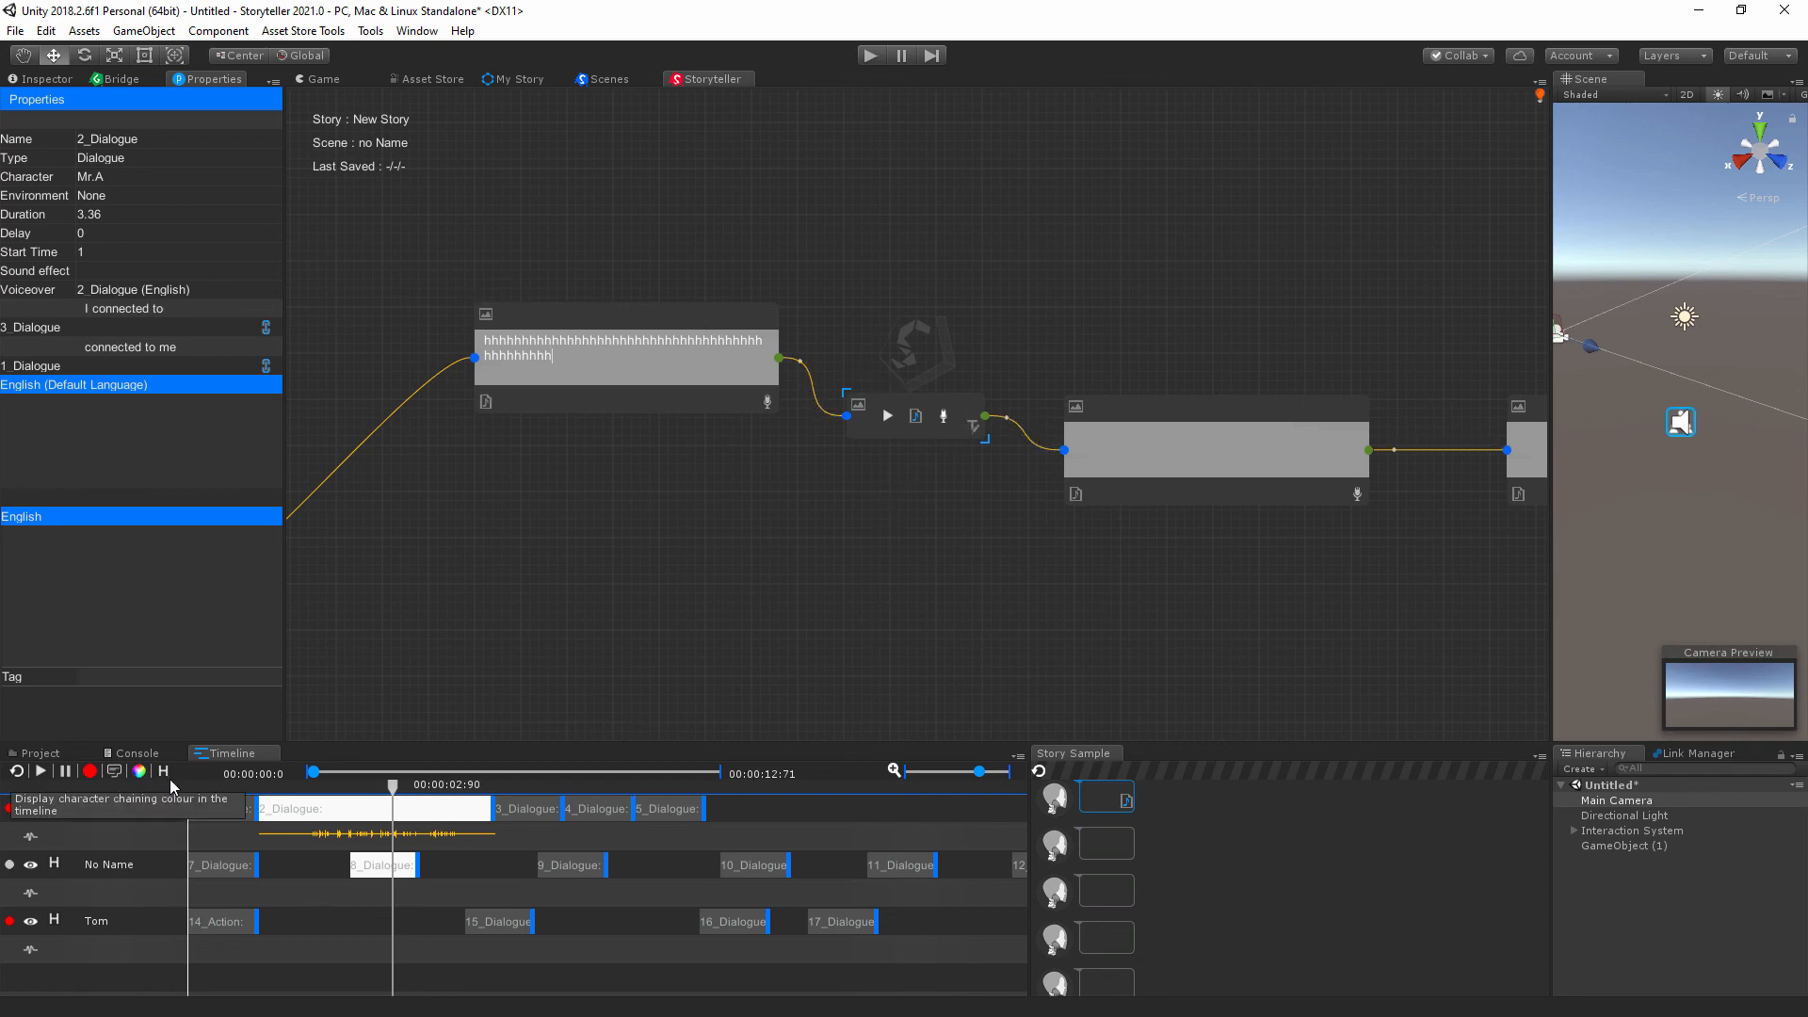
{"action": "left_click", "coordinate": [222, 783]}
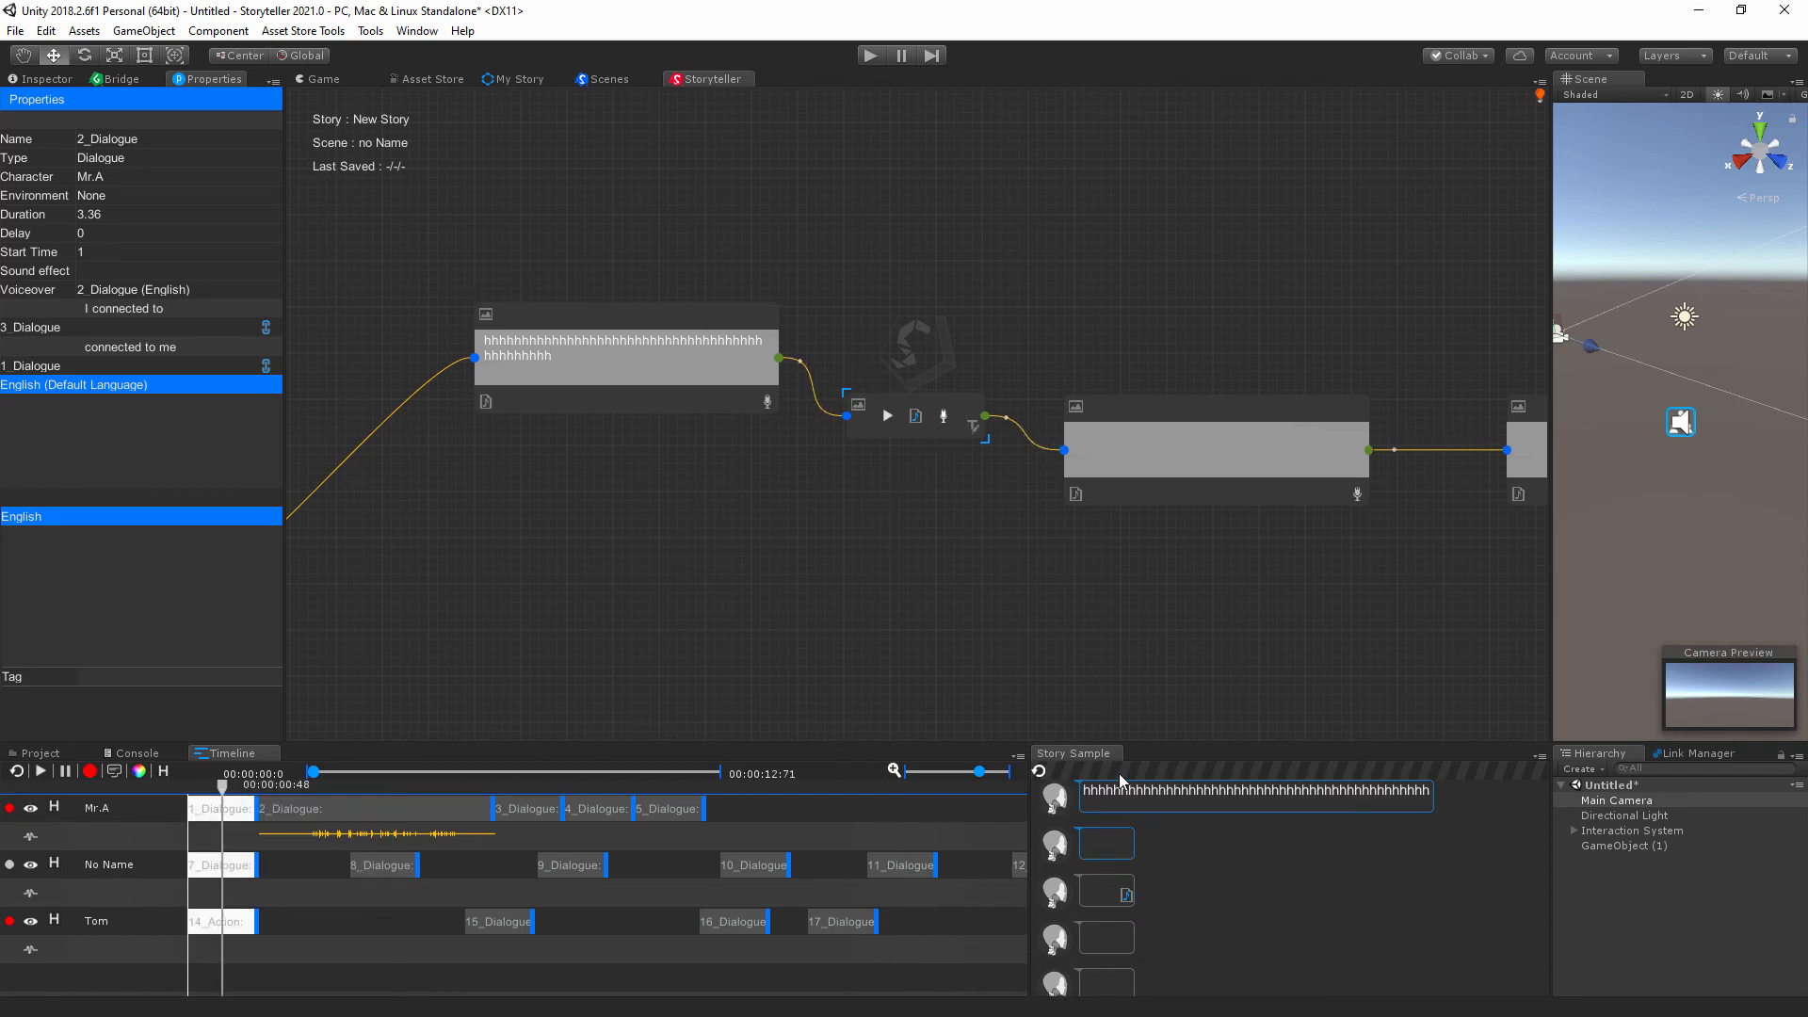
Show the storyboard image area on Mr.A's first Dialogue node.
{"action": "scroll", "coordinate": [771, 597], "scroll_direction": "down", "scroll_amount": 5}
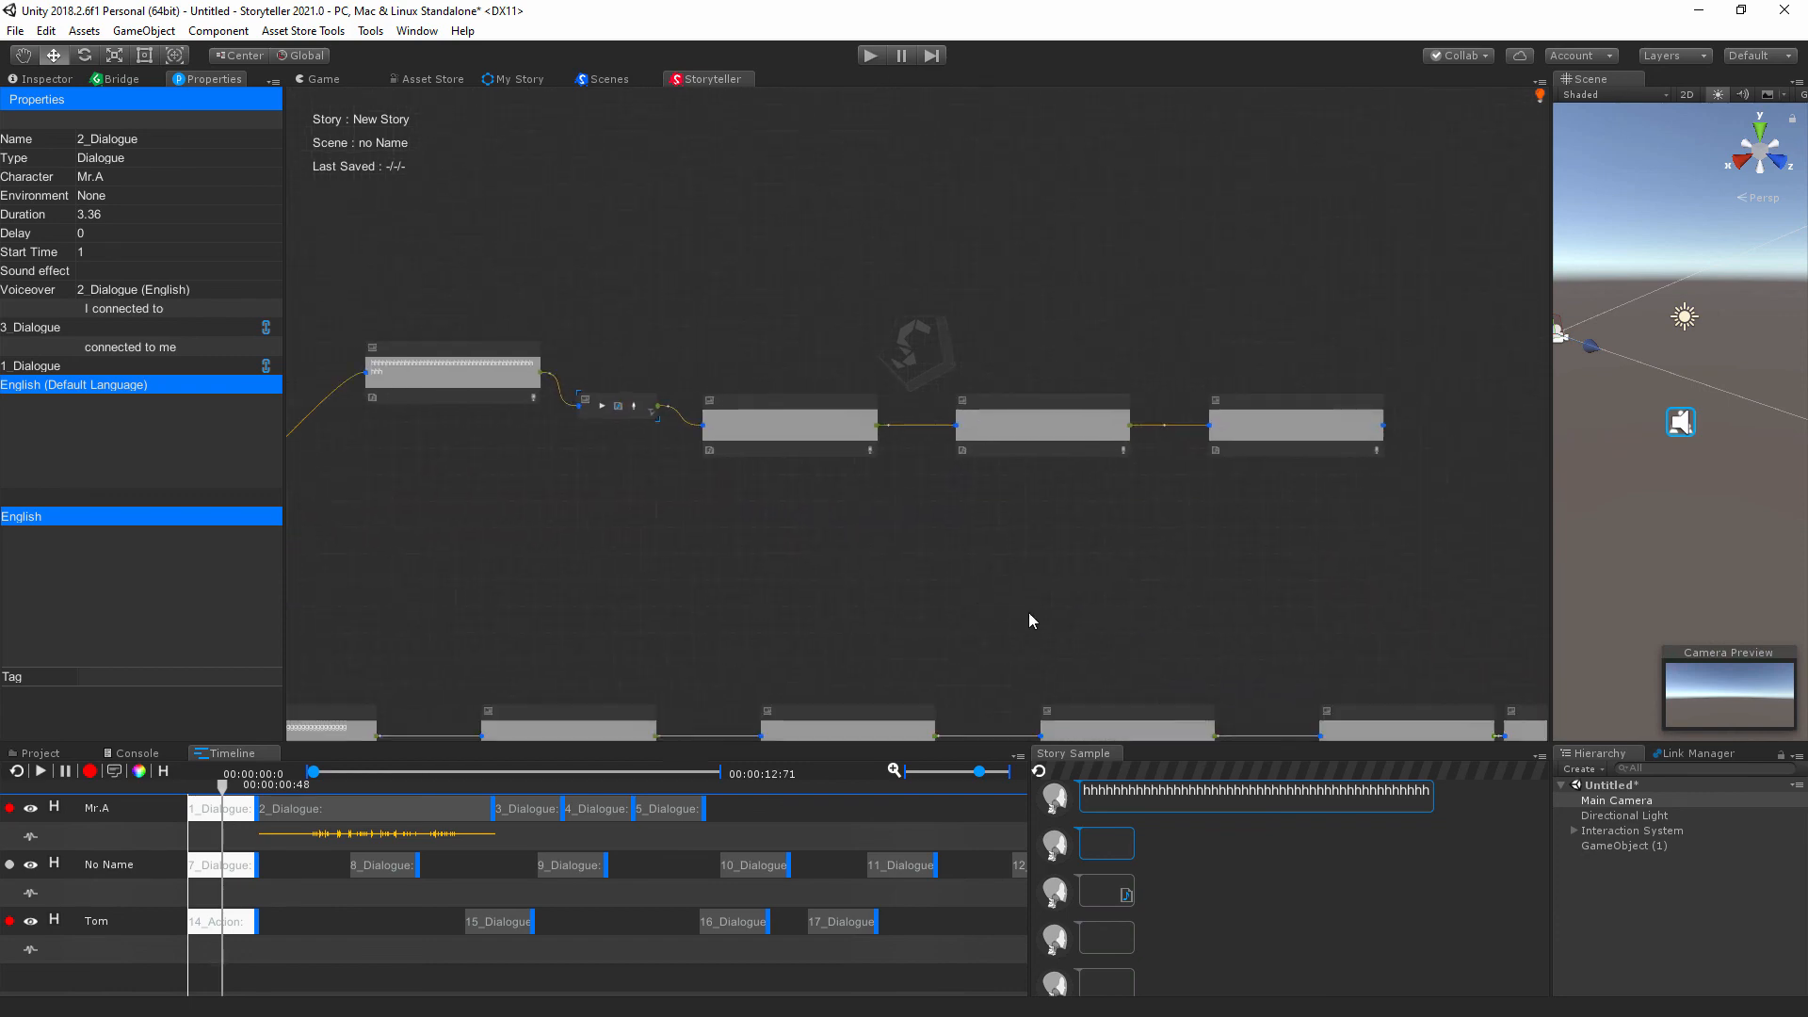
{"action": "left_click", "coordinate": [372, 347]}
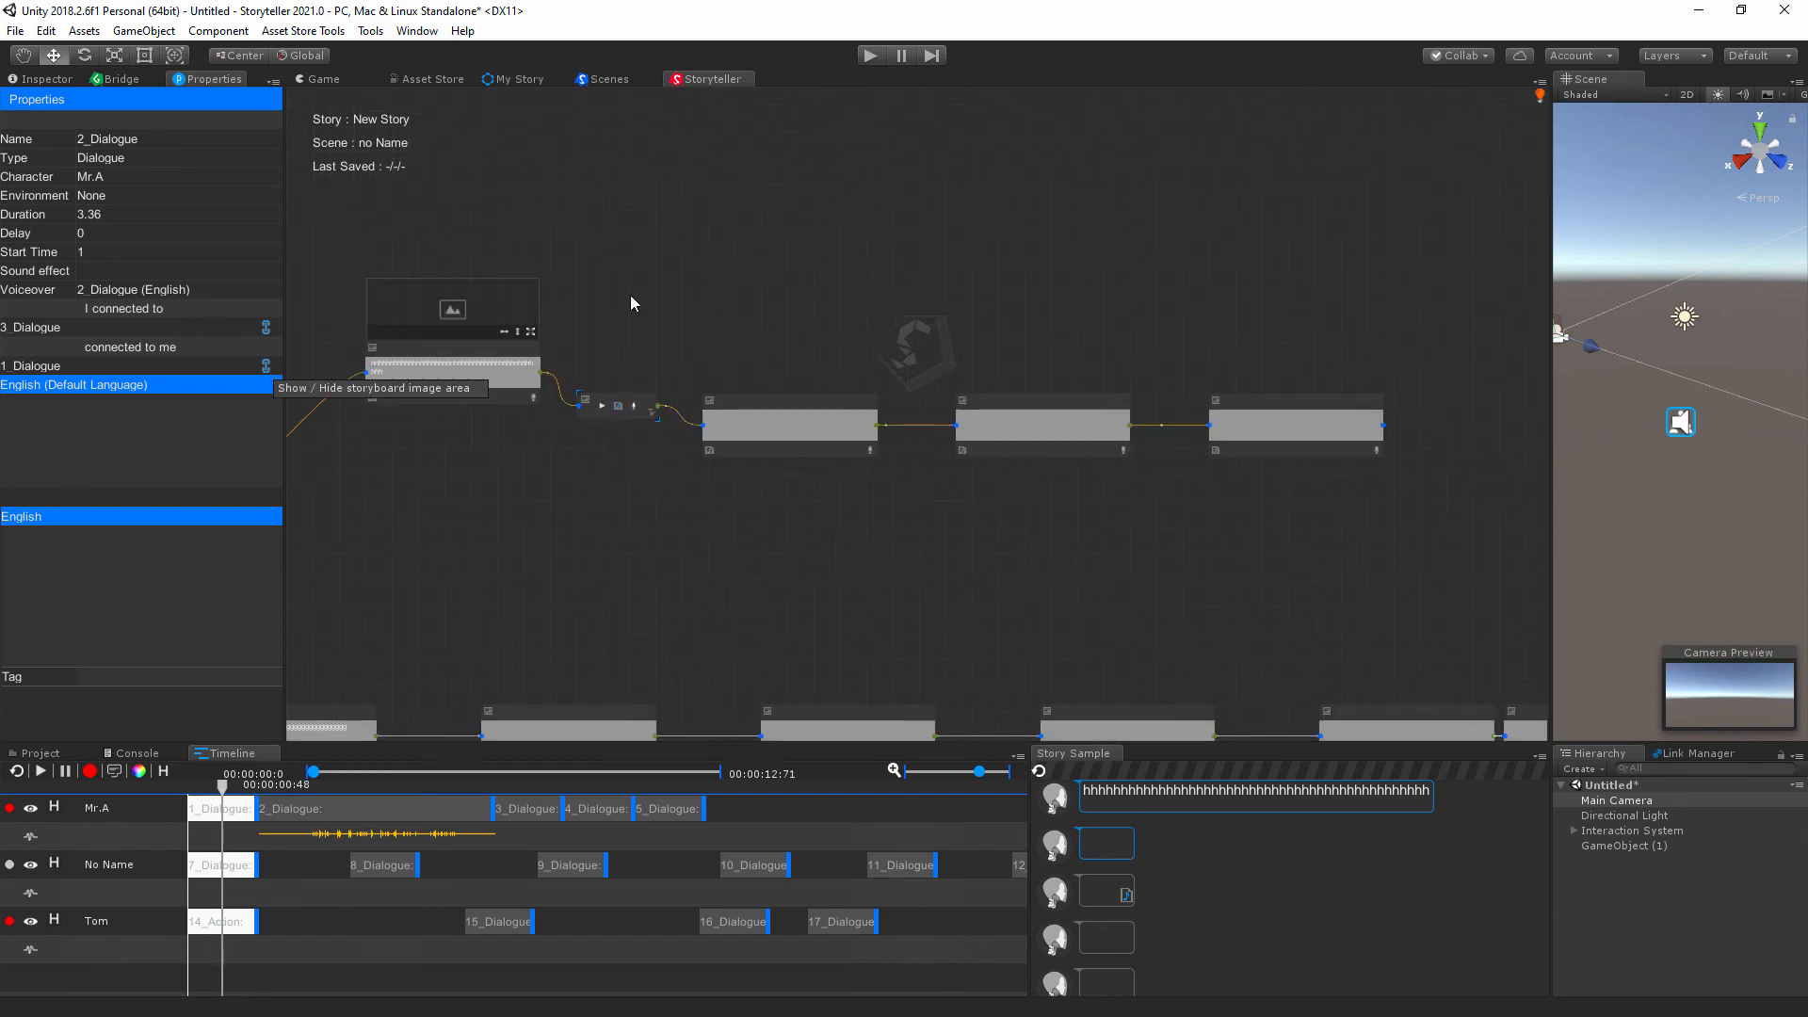
{"action": "scroll", "coordinate": [647, 315], "scroll_direction": "up", "scroll_amount": 5}
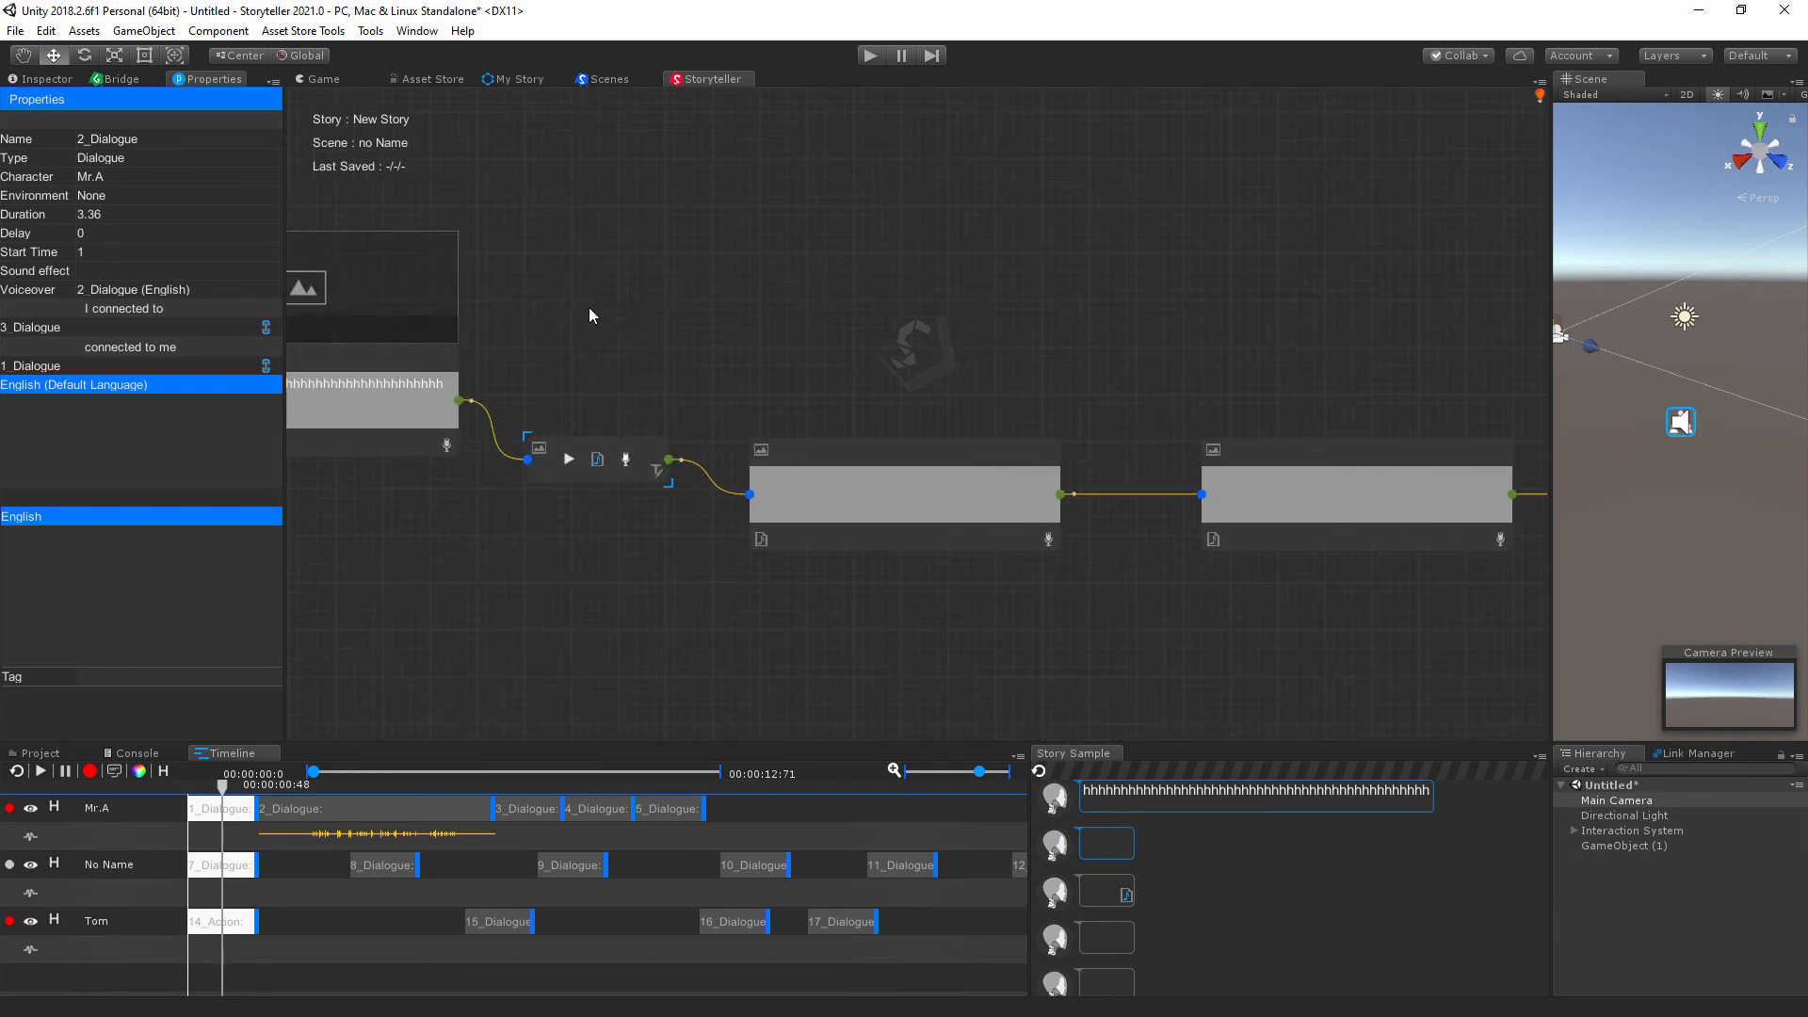
{"action": "middle_click_drag", "start_coordinate": [1392, 469], "coordinate": [941, 456]}
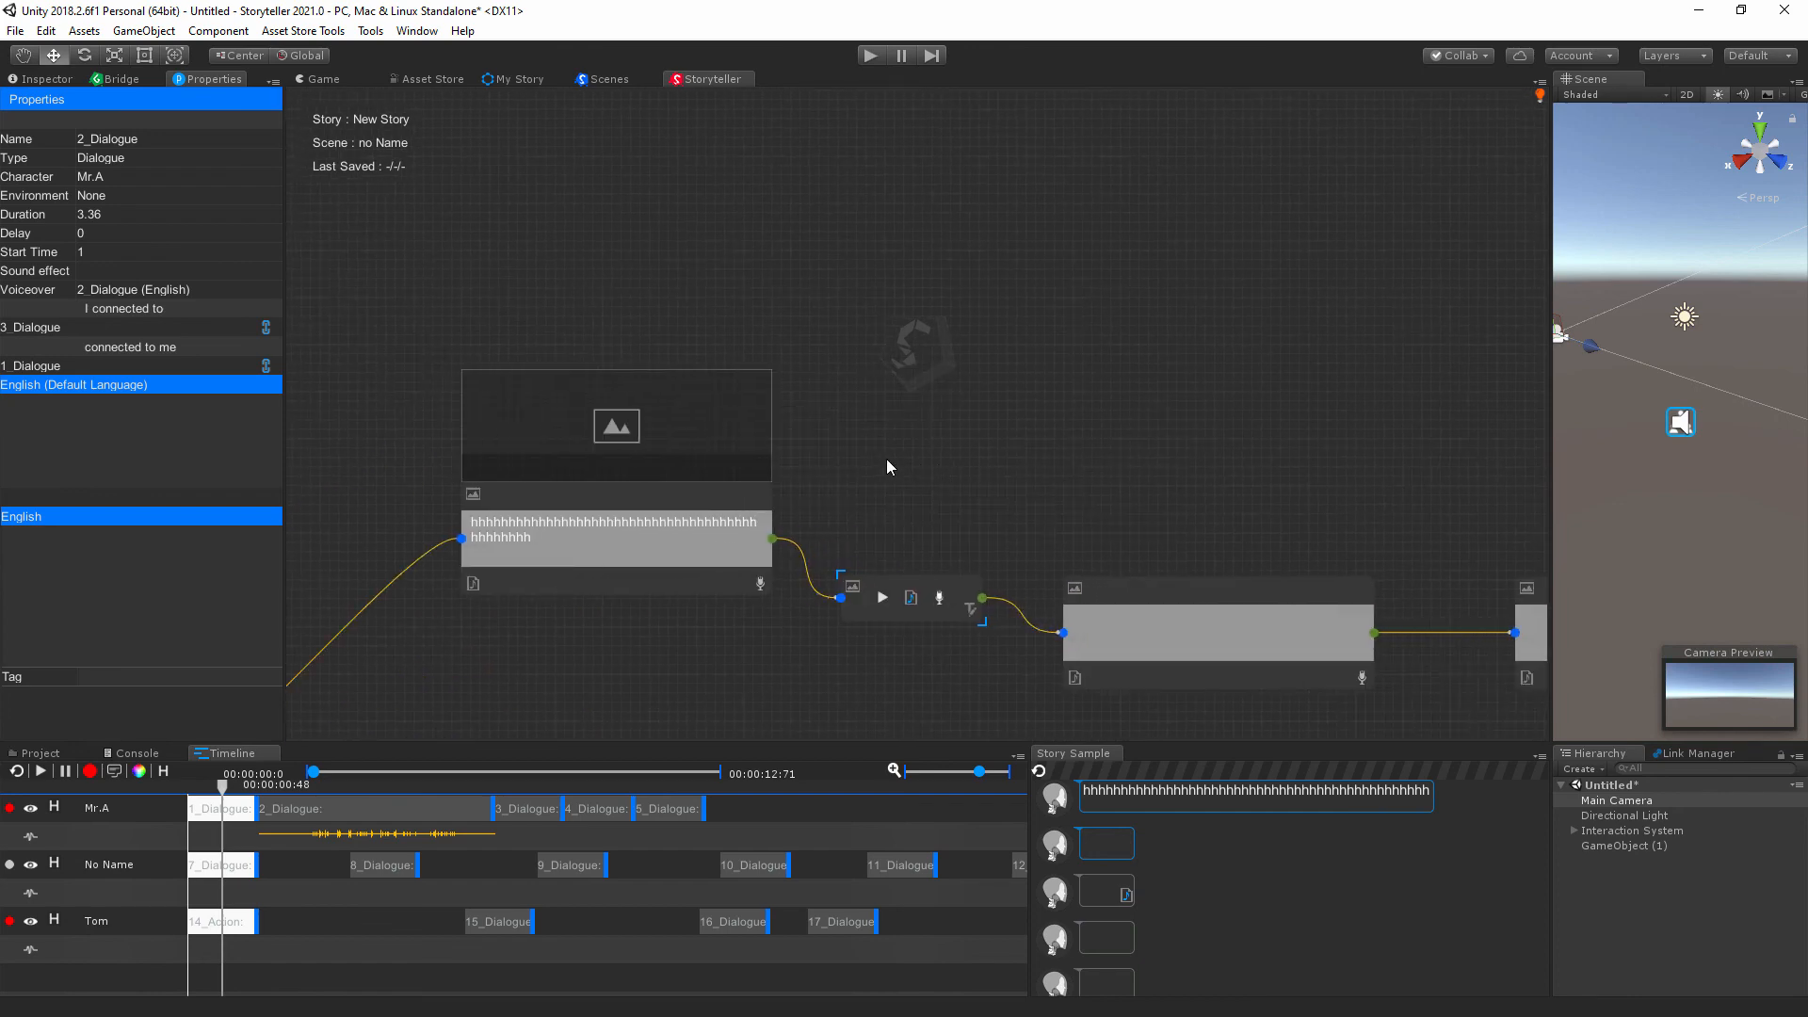
{"action": "middle_click_drag", "start_coordinate": [703, 442], "coordinate": [791, 454]}
Maximize the storyboard image area of Mr.A's first Dialogue node and minimize it again.
{"action": "mouse_move", "coordinate": [760, 481]}
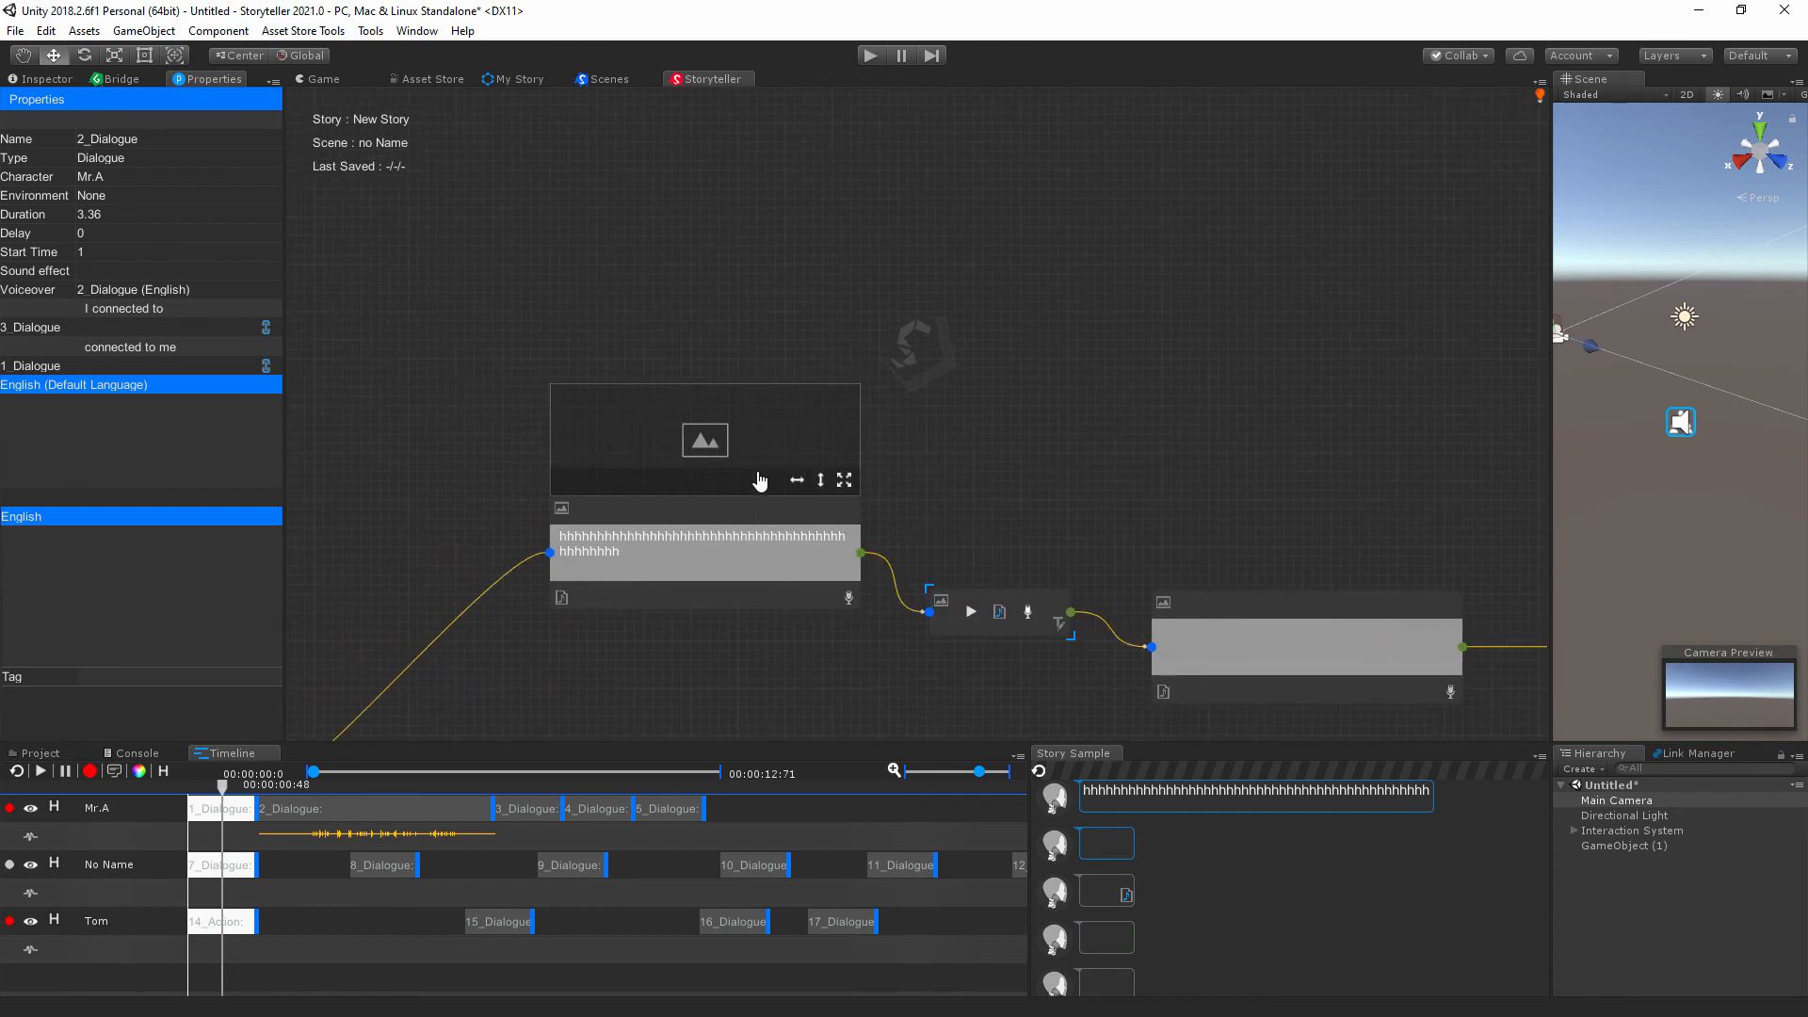
{"action": "mouse_move", "coordinate": [846, 485]}
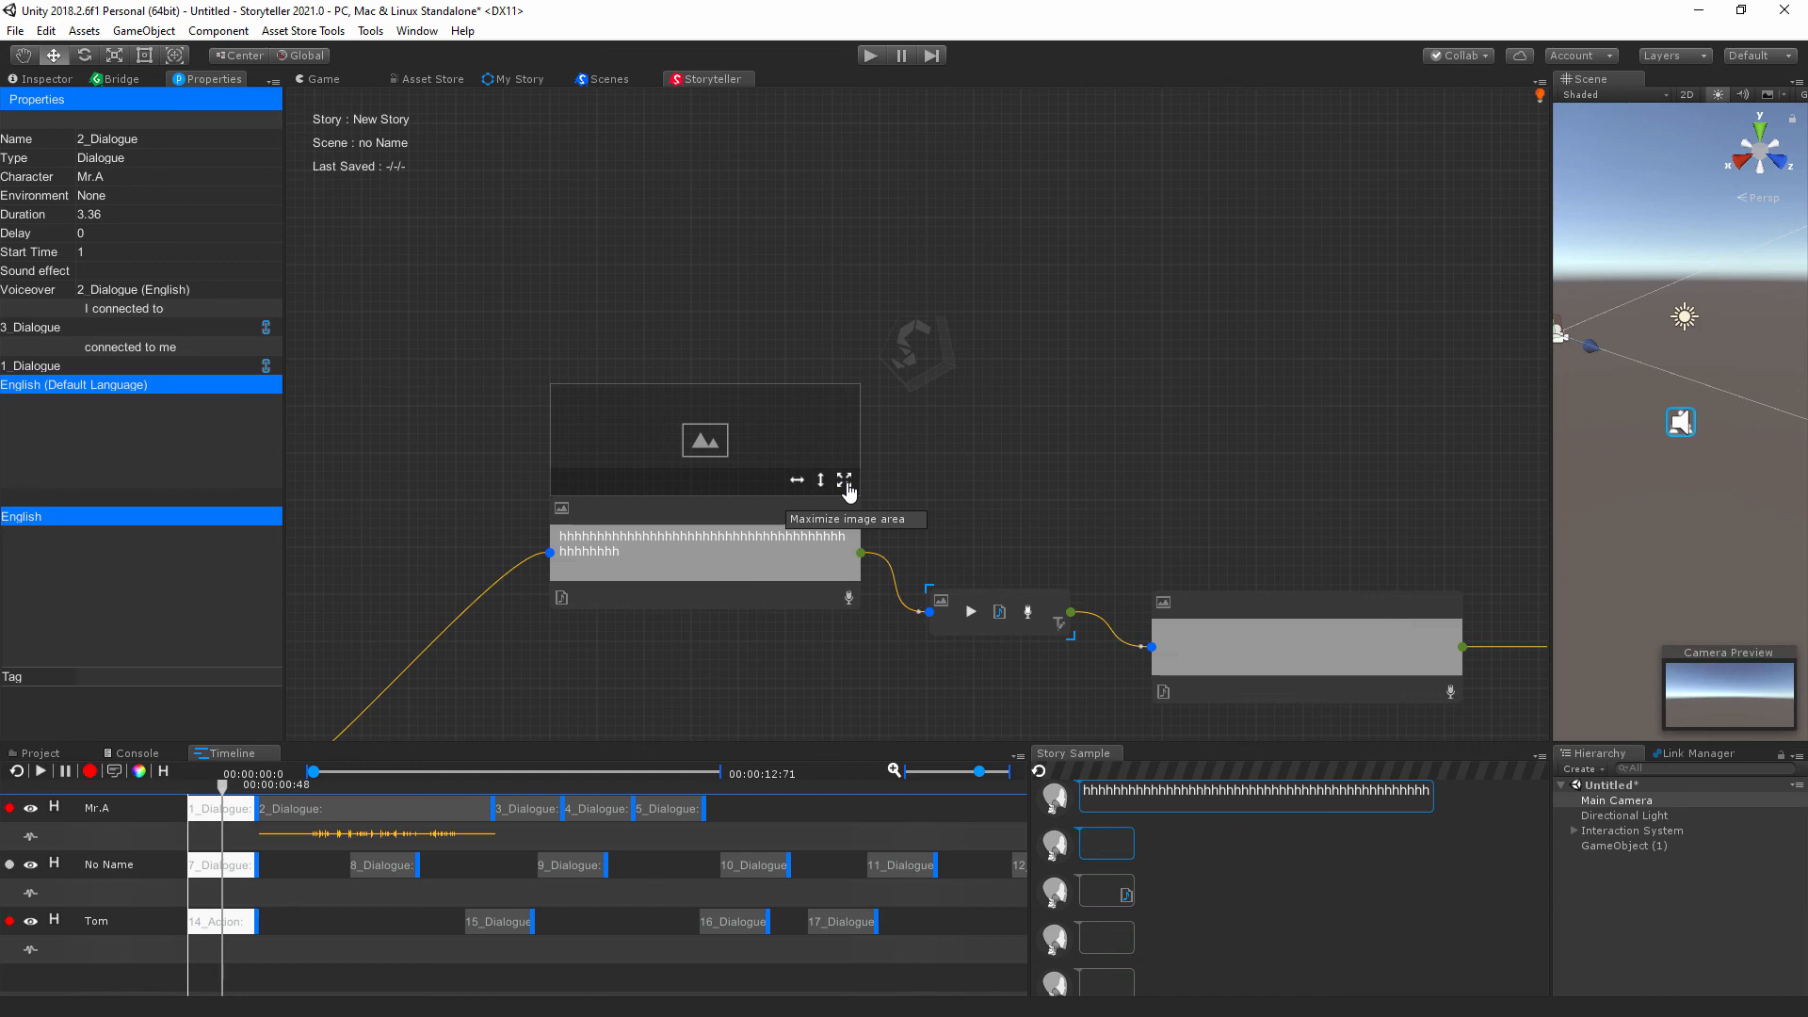
{"action": "left_click", "coordinate": [844, 481]}
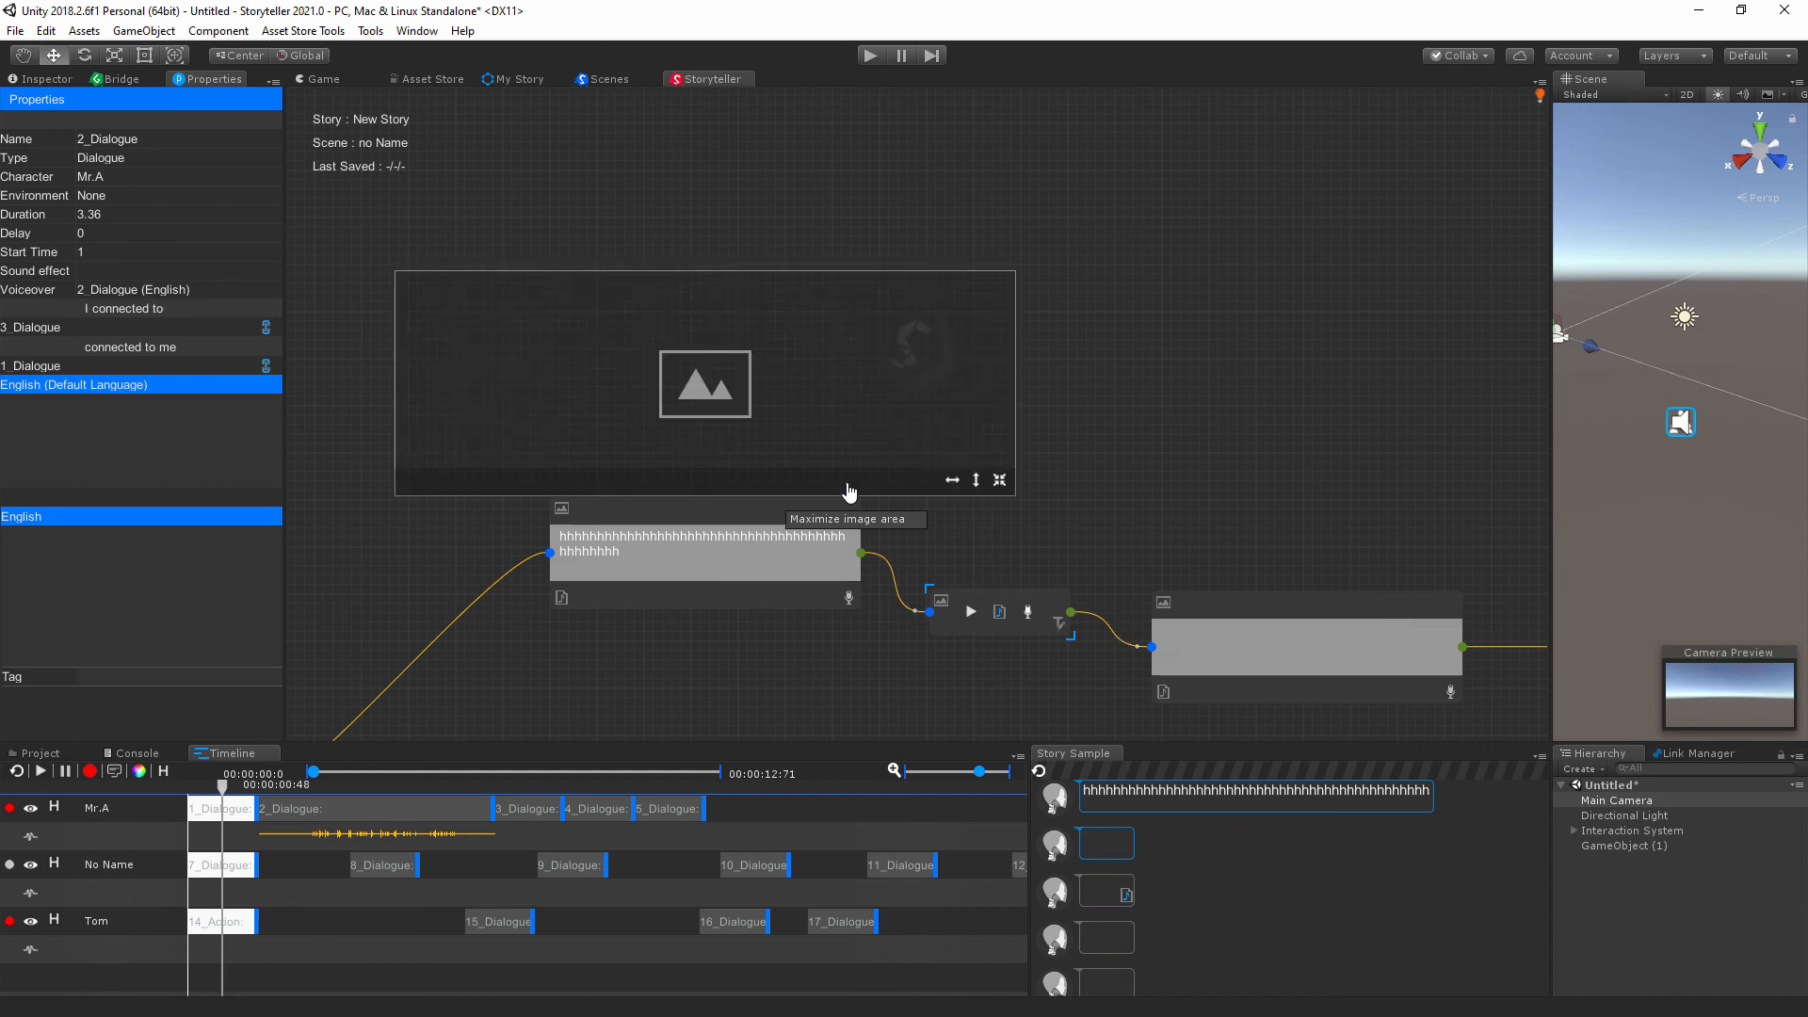
{"action": "left_click", "coordinate": [1000, 480]}
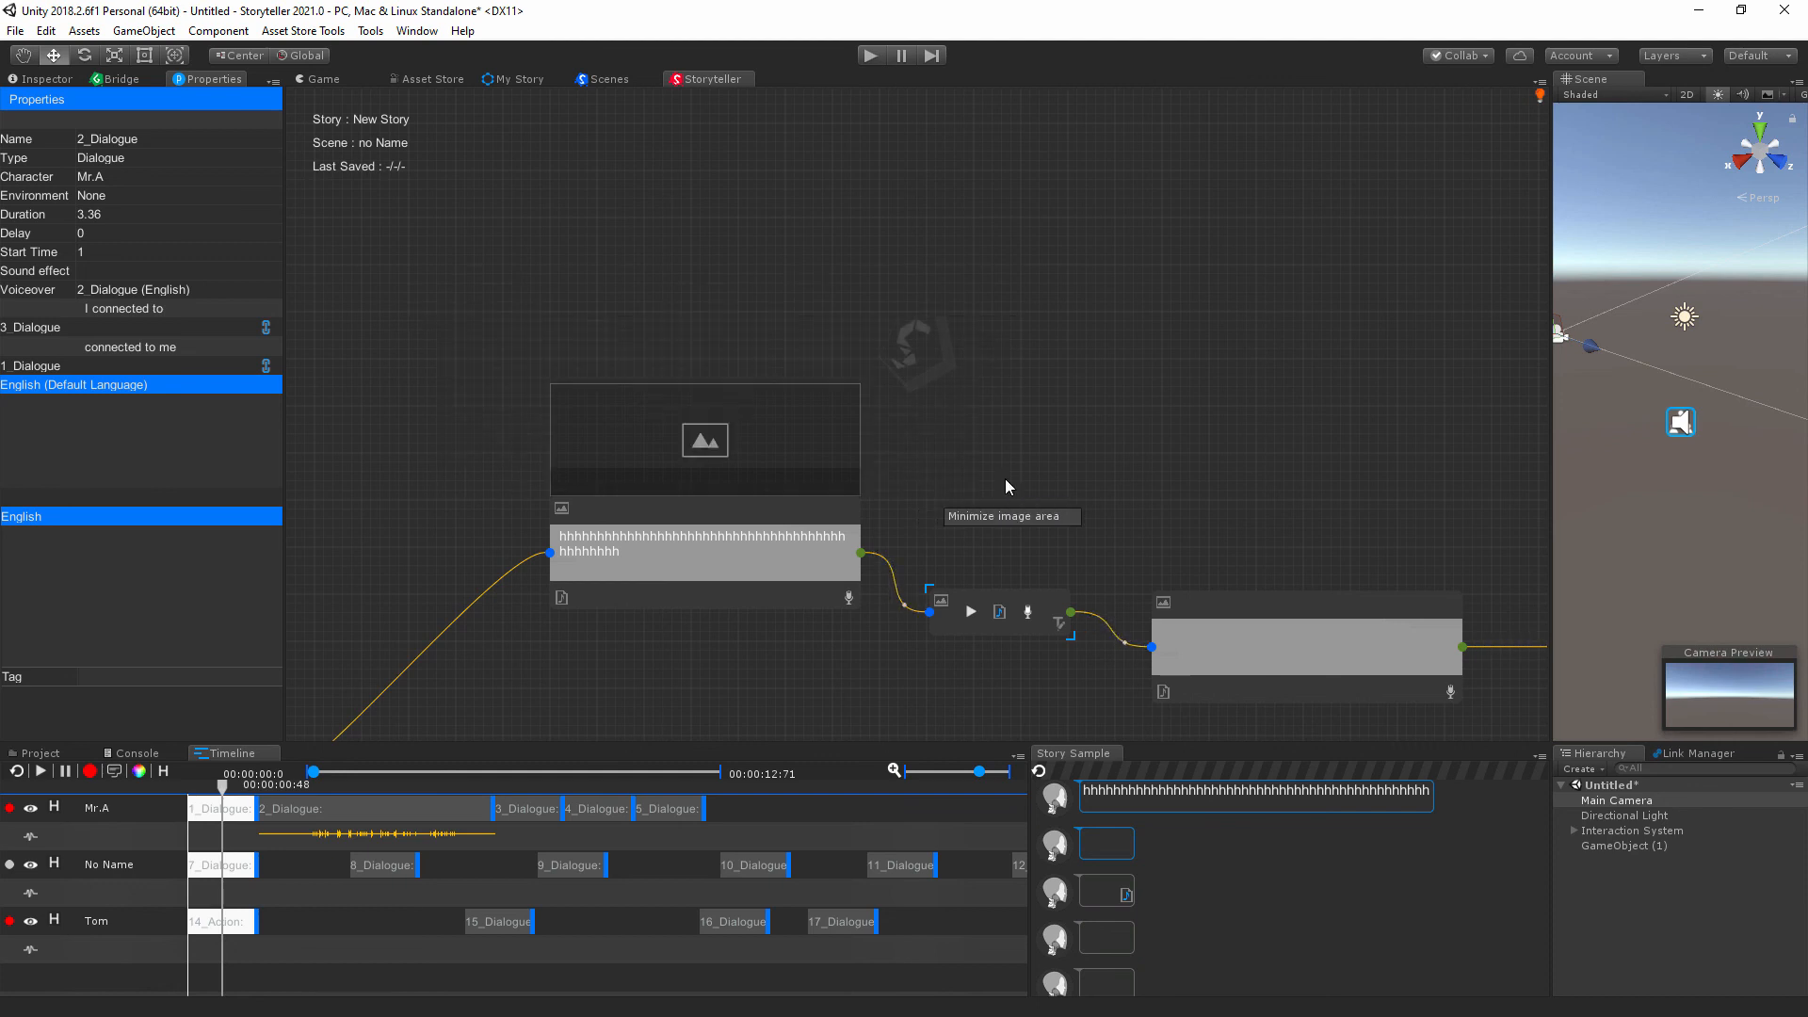
Scatter nodes 8_Dialogue, 3_Dialogue and 1_Dialogue out of their rows so the characters' chains cross between Mr.A and No Name.
{"action": "middle_click_drag", "start_coordinate": [1245, 474], "coordinate": [1544, 351]}
{"action": "scroll", "coordinate": [1235, 396], "scroll_direction": "down", "scroll_amount": 3}
{"action": "middle_click_drag", "start_coordinate": [1156, 486], "coordinate": [935, 564]}
{"action": "left_click_drag", "start_coordinate": [899, 498], "coordinate": [820, 564]}
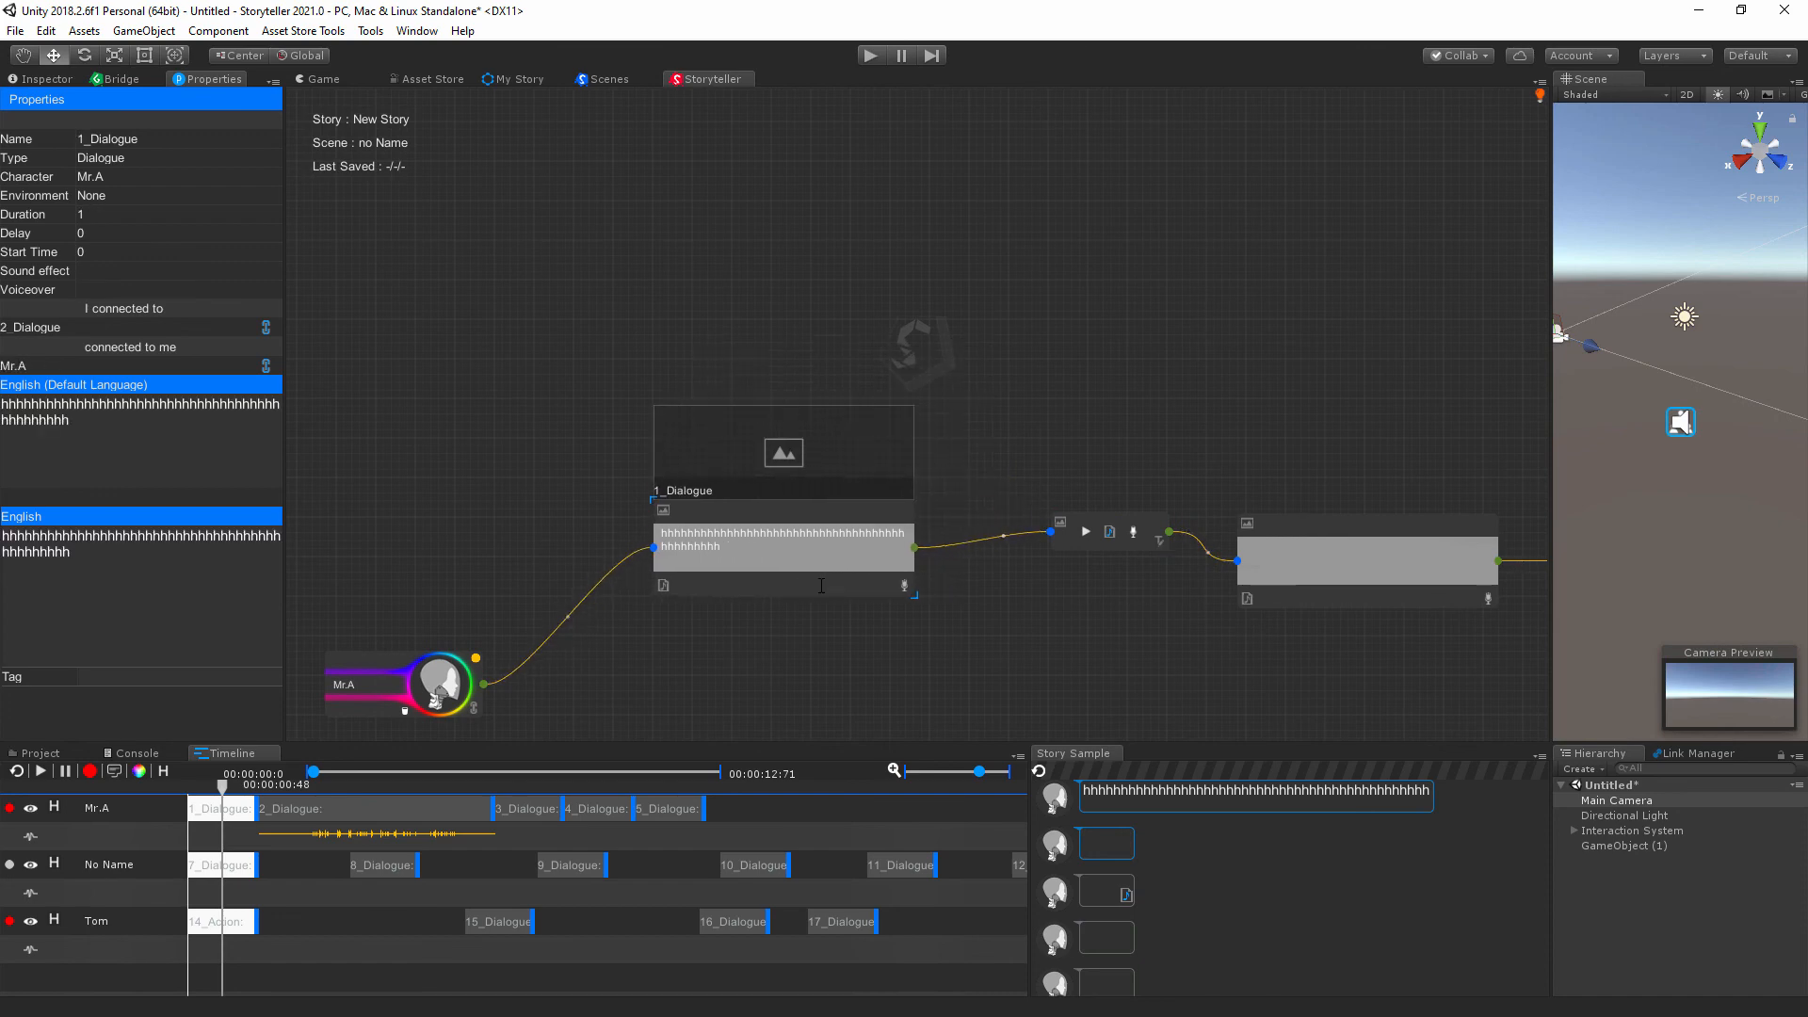
{"action": "middle_click_drag", "start_coordinate": [1030, 562], "coordinate": [819, 326]}
{"action": "scroll", "coordinate": [931, 381], "scroll_direction": "down", "scroll_amount": 4}
{"action": "left_click_drag", "start_coordinate": [862, 563], "coordinate": [939, 366]}
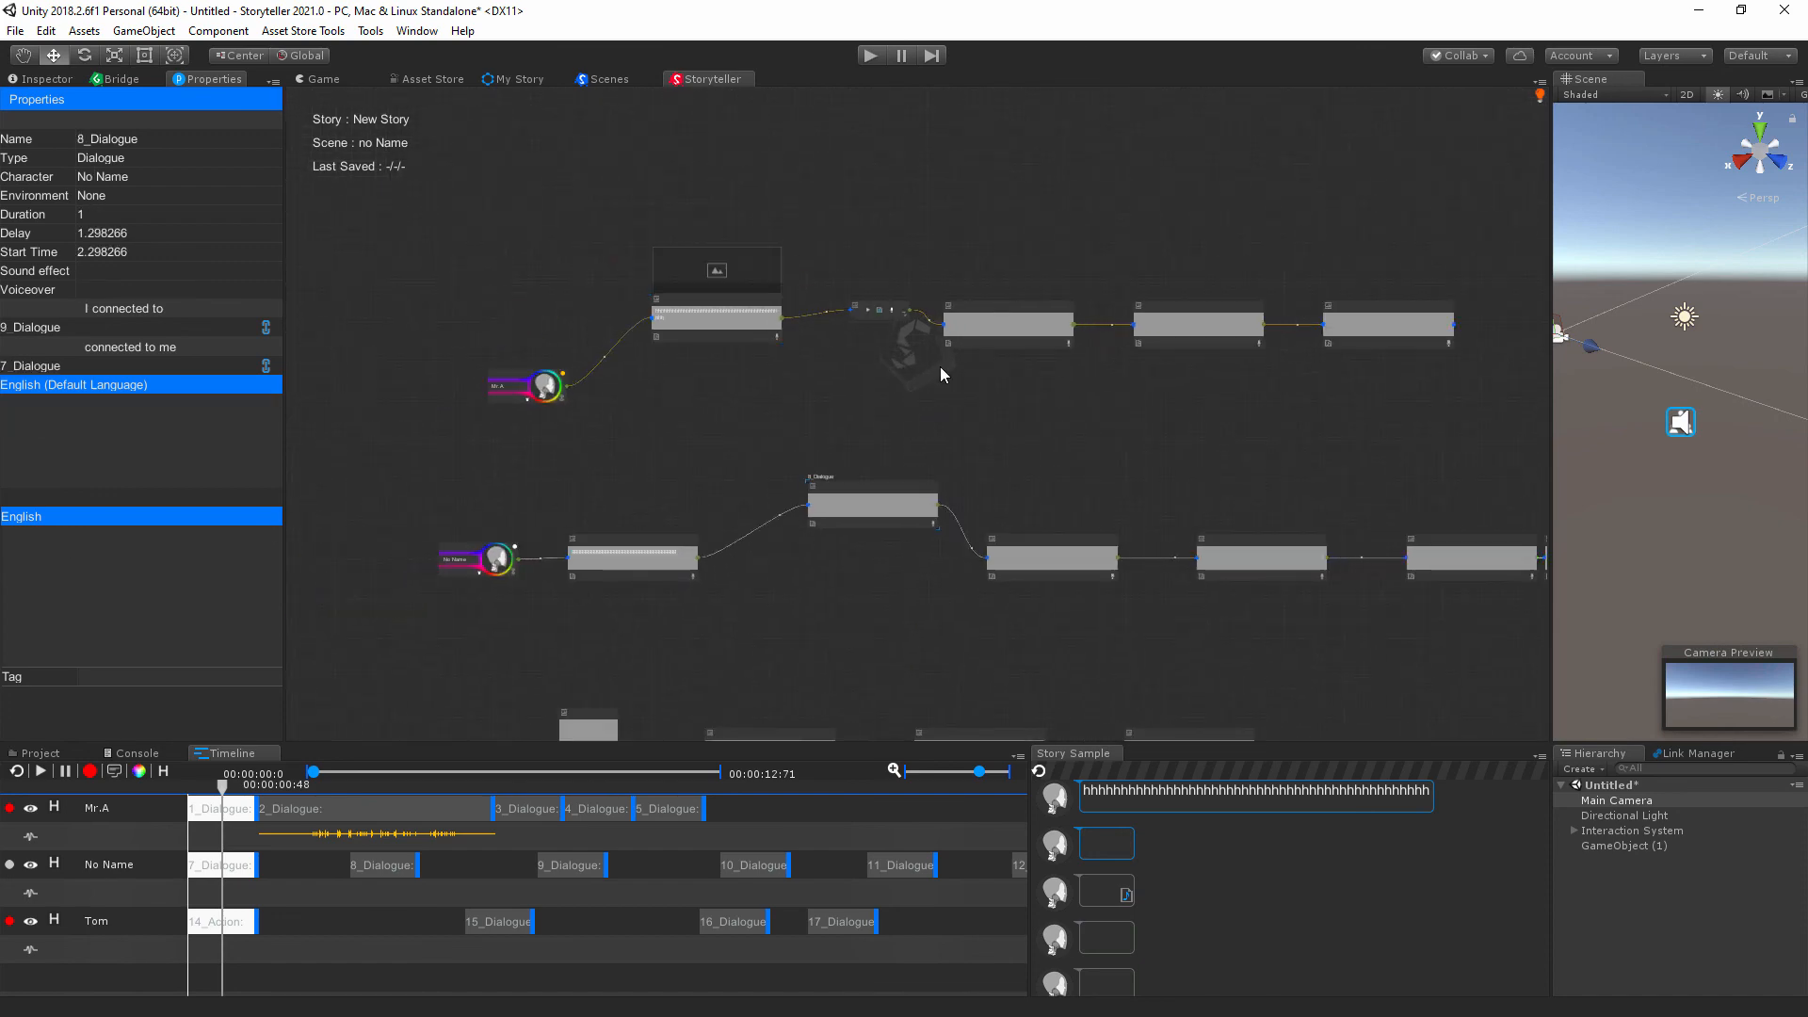
{"action": "left_click_drag", "start_coordinate": [1036, 320], "coordinate": [822, 548]}
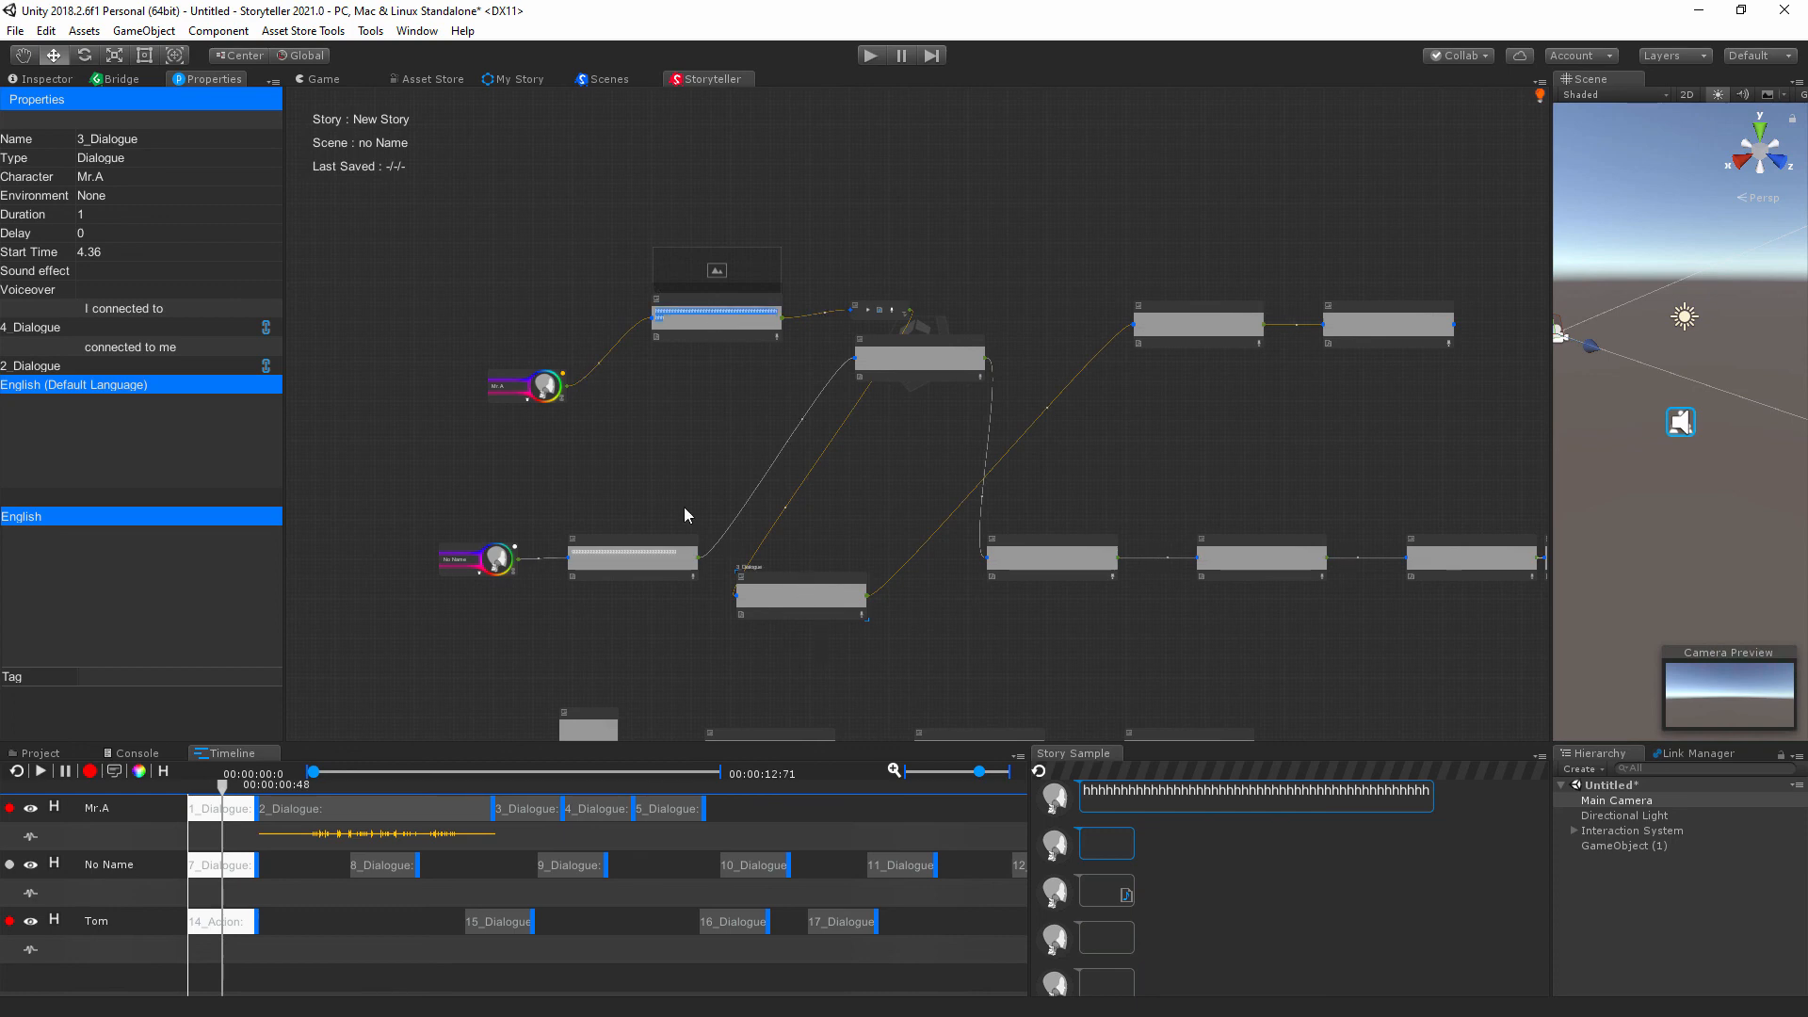
{"action": "left_click_drag", "start_coordinate": [726, 296], "coordinate": [962, 568]}
Move Tom's nodes 16_Dialogue, 14_Action, 15_Dialogue and 17_Dialogue up among the other characters' nodes.
{"action": "middle_click_drag", "start_coordinate": [1397, 443], "coordinate": [959, 170]}
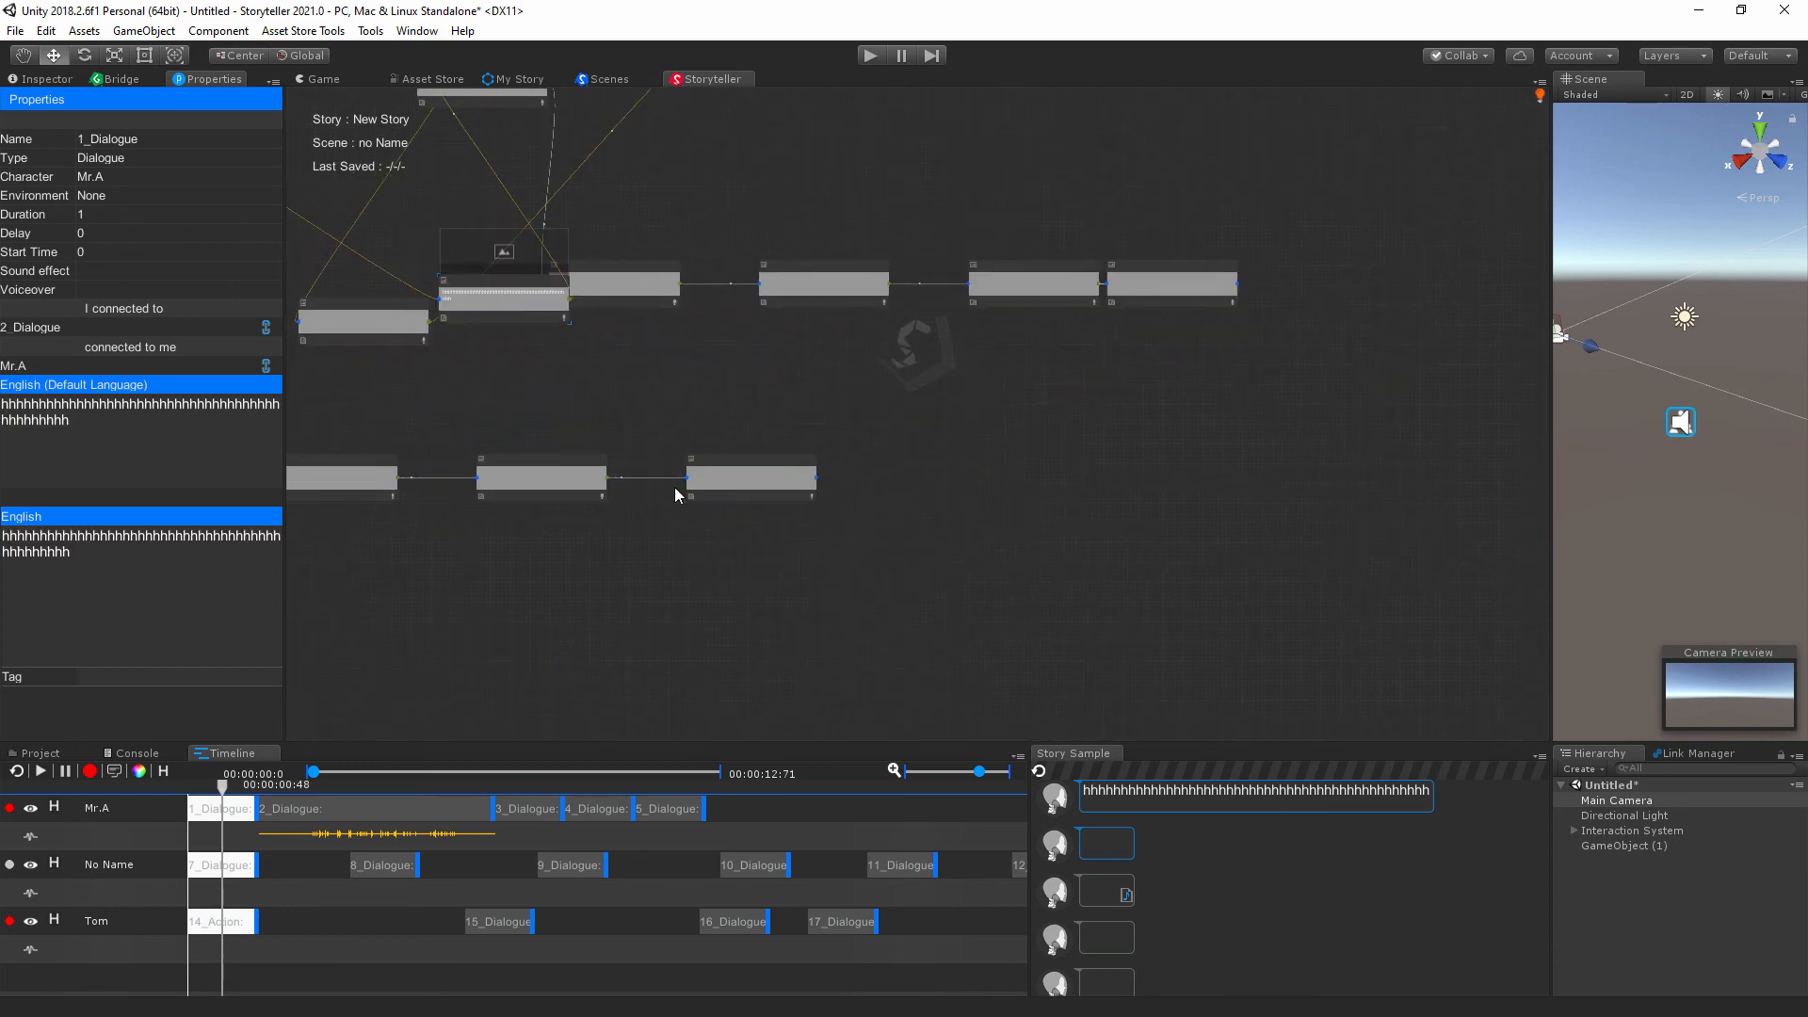
{"action": "left_click_drag", "start_coordinate": [579, 467], "coordinate": [599, 170]}
{"action": "middle_click_drag", "start_coordinate": [438, 498], "coordinate": [1026, 633]}
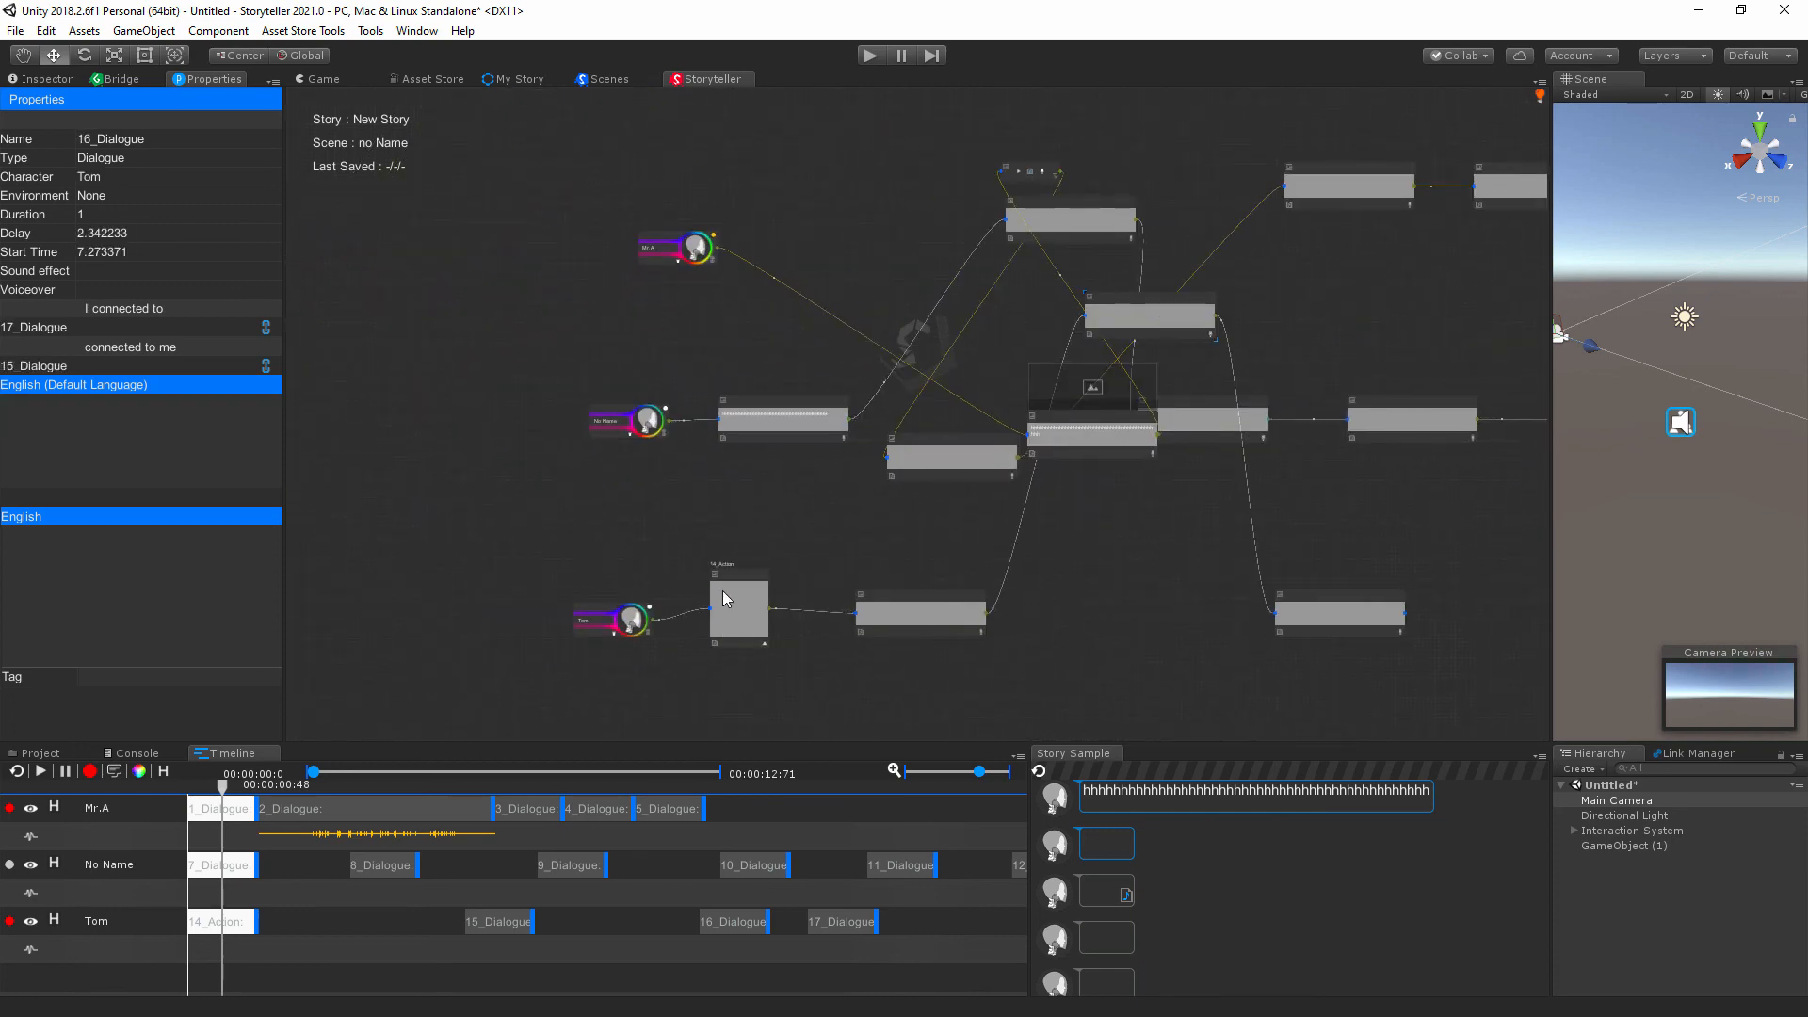
{"action": "left_click_drag", "start_coordinate": [723, 591], "coordinate": [903, 340]}
{"action": "left_click_drag", "start_coordinate": [916, 601], "coordinate": [1046, 295]}
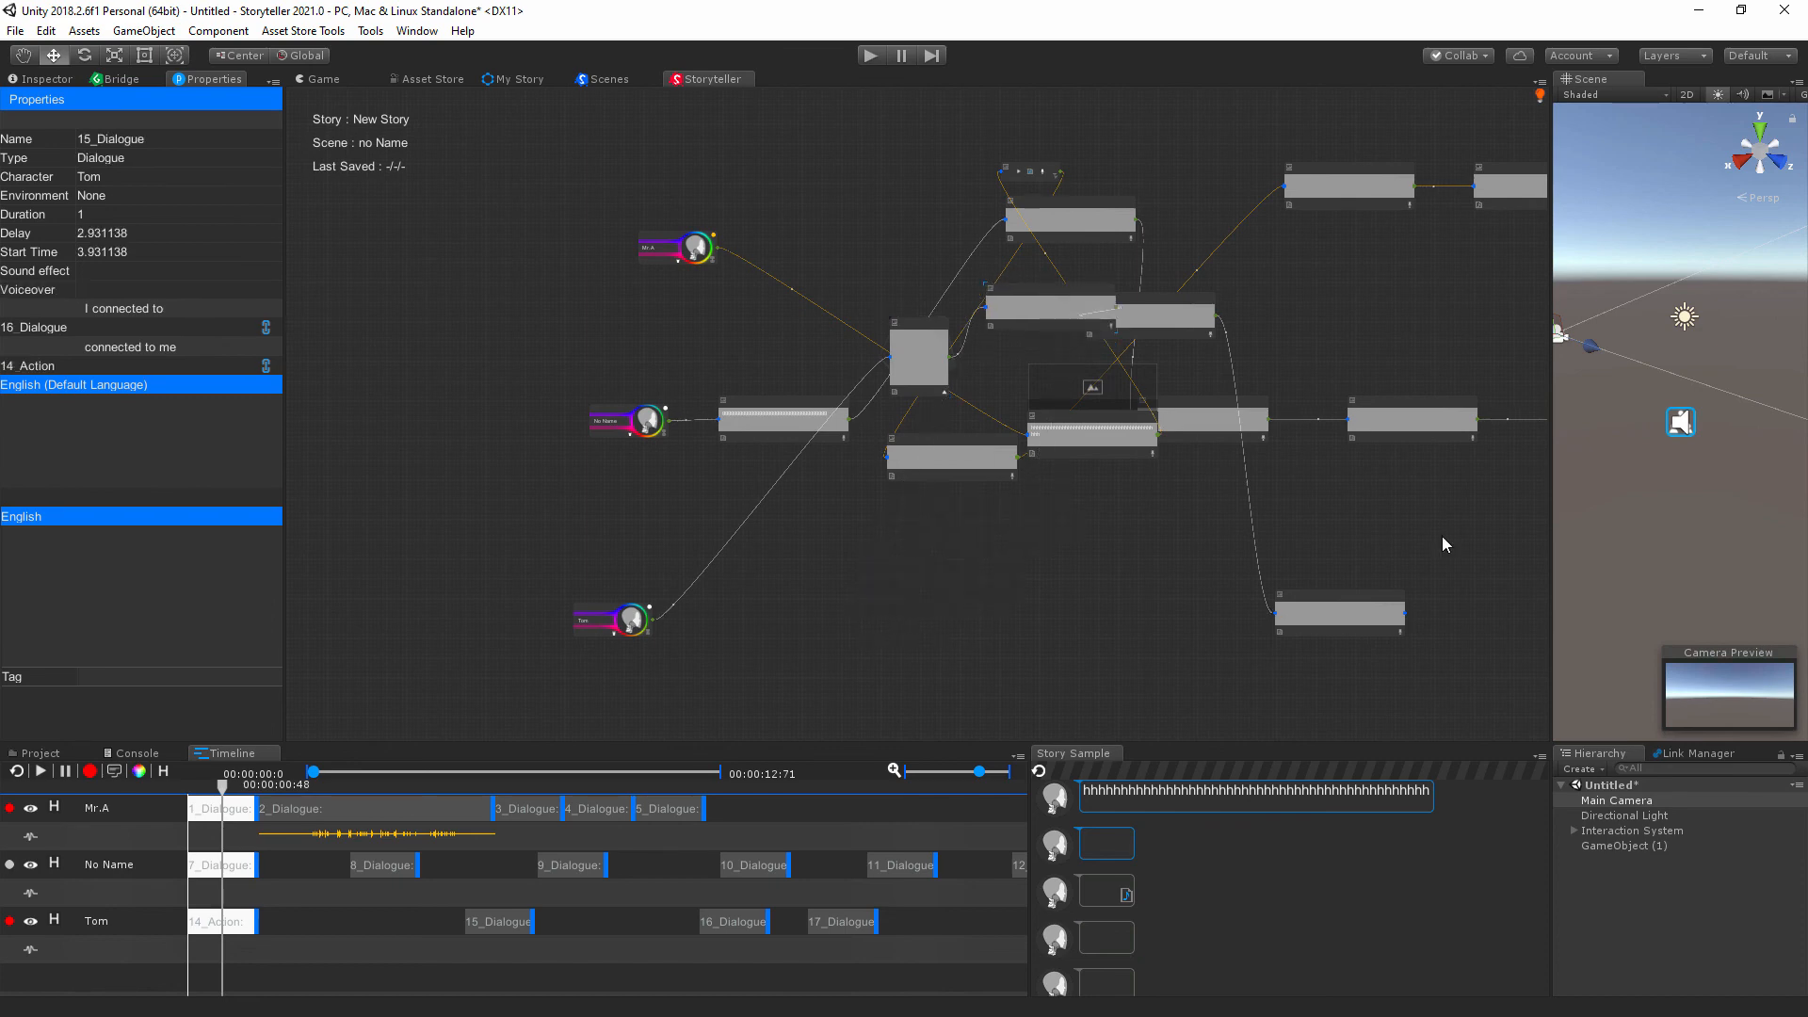
{"action": "left_click_drag", "start_coordinate": [1388, 605], "coordinate": [1335, 307]}
Pile No Name's nodes 11_Dialogue, 10_Dialogue and 12_Dialogue and Mr.A's 5_Dialogue and 4_Dialogue into the central node cluster.
{"action": "middle_click_drag", "start_coordinate": [1398, 551], "coordinate": [1103, 623]}
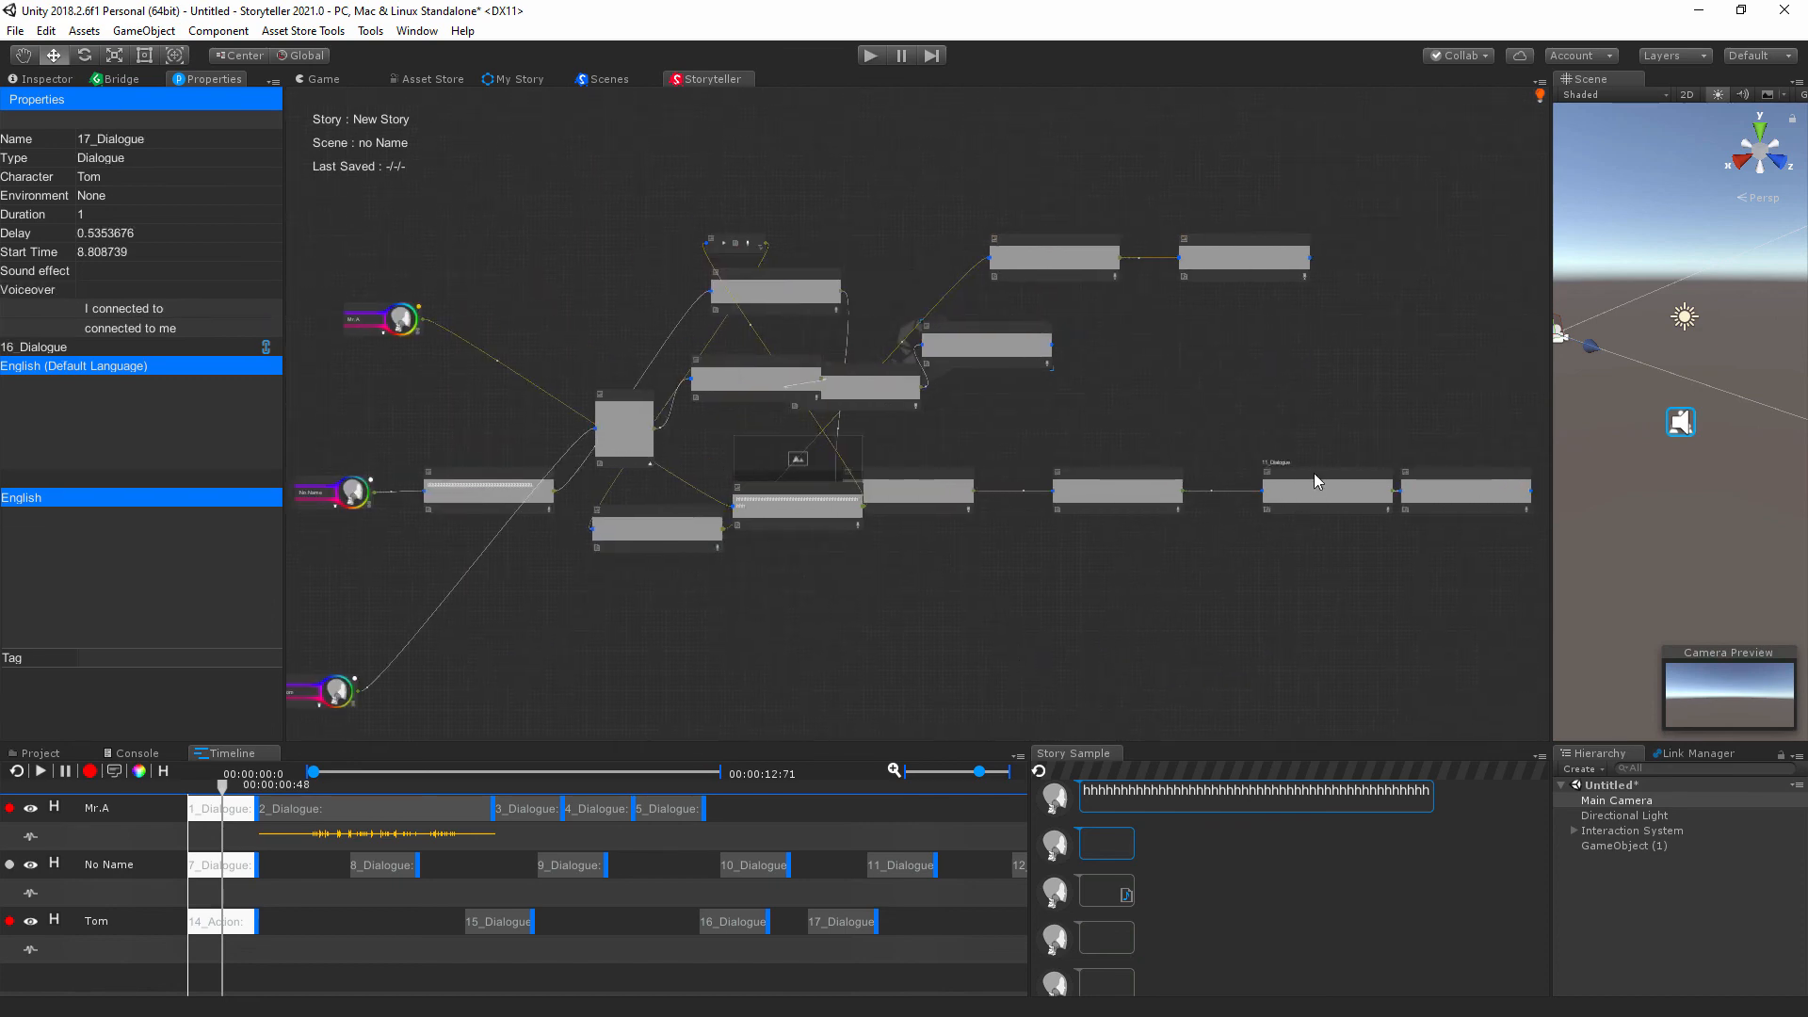
{"action": "left_click_drag", "start_coordinate": [1317, 480], "coordinate": [966, 376]}
{"action": "left_click_drag", "start_coordinate": [1114, 485], "coordinate": [773, 379]}
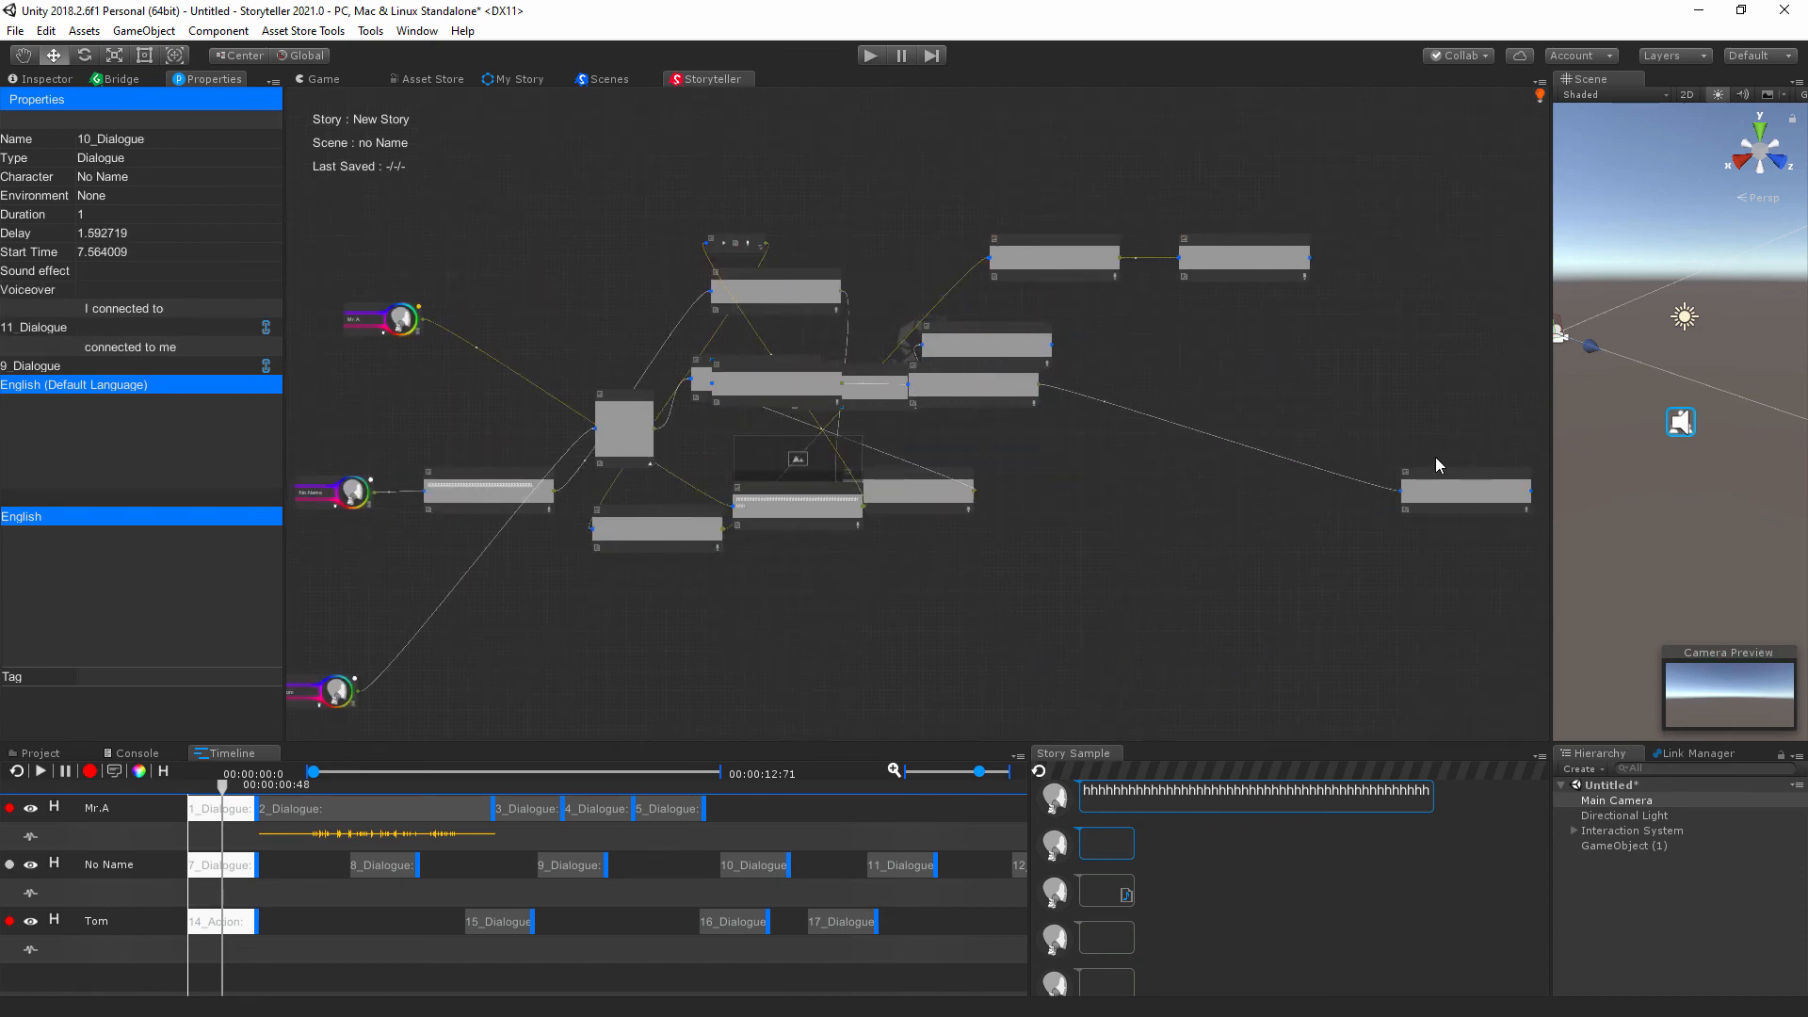
{"action": "left_click_drag", "start_coordinate": [1435, 462], "coordinate": [933, 404]}
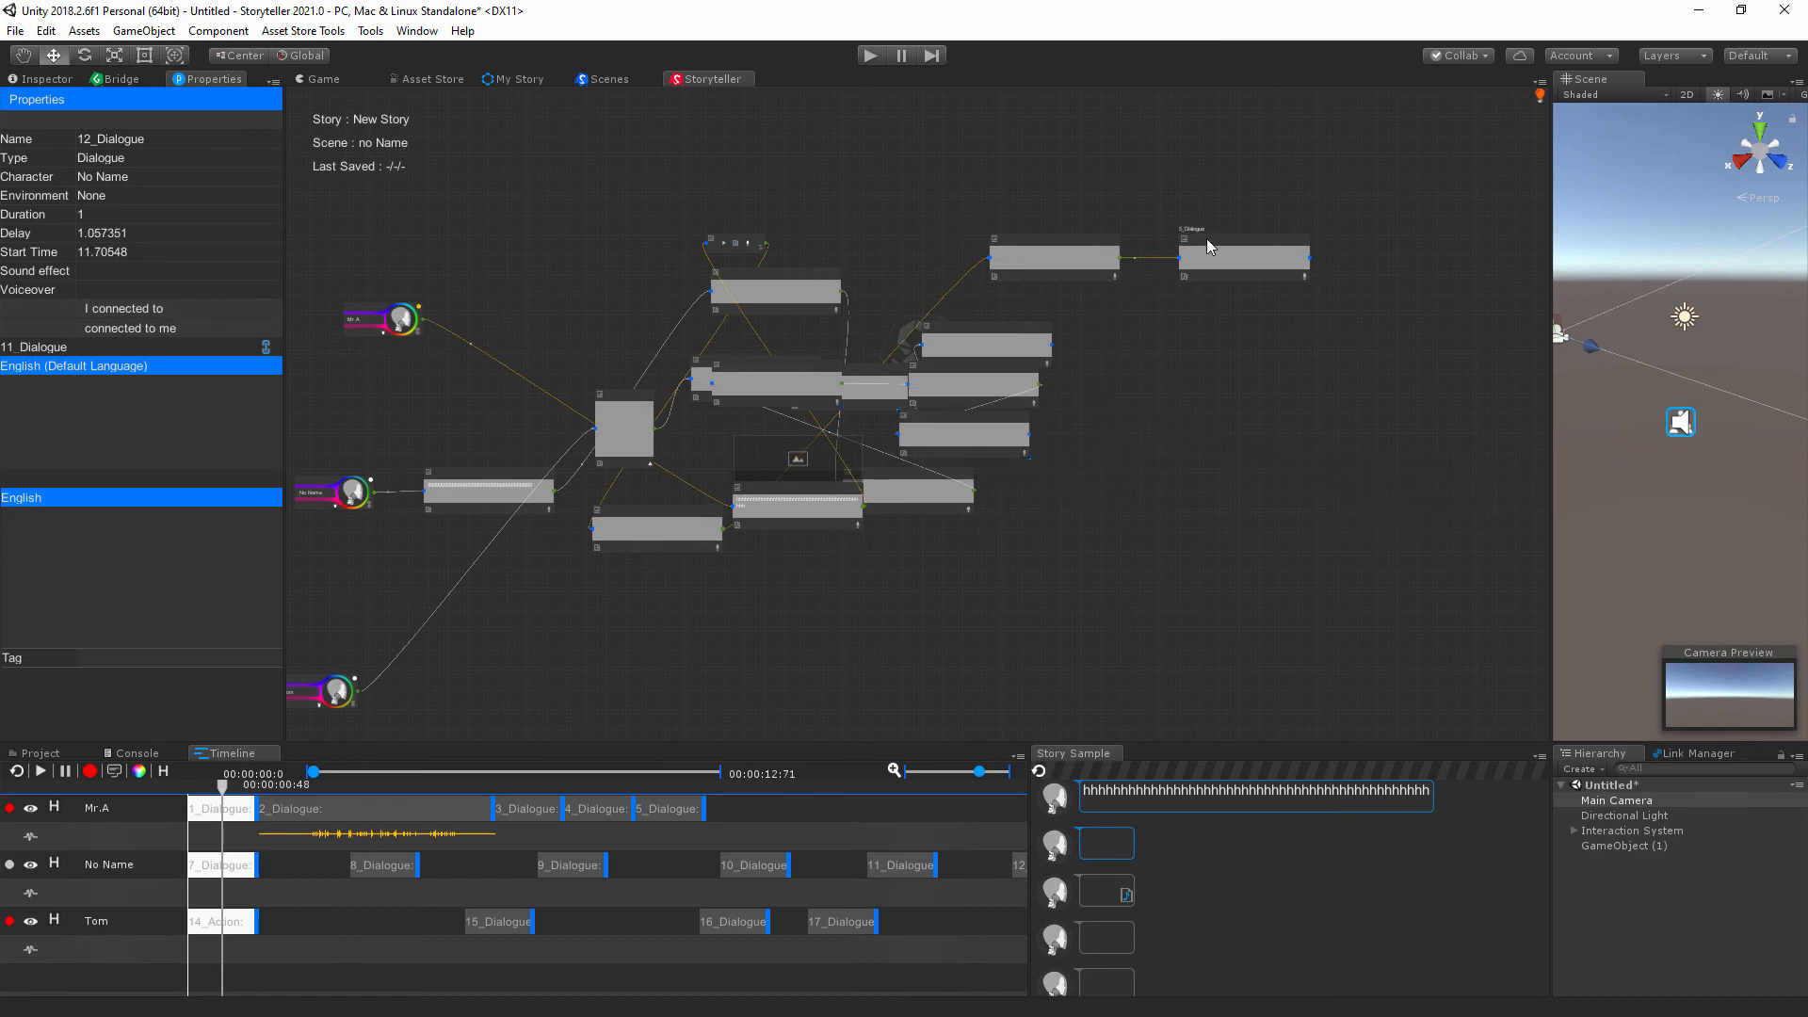
{"action": "left_click_drag", "start_coordinate": [1206, 239], "coordinate": [909, 370]}
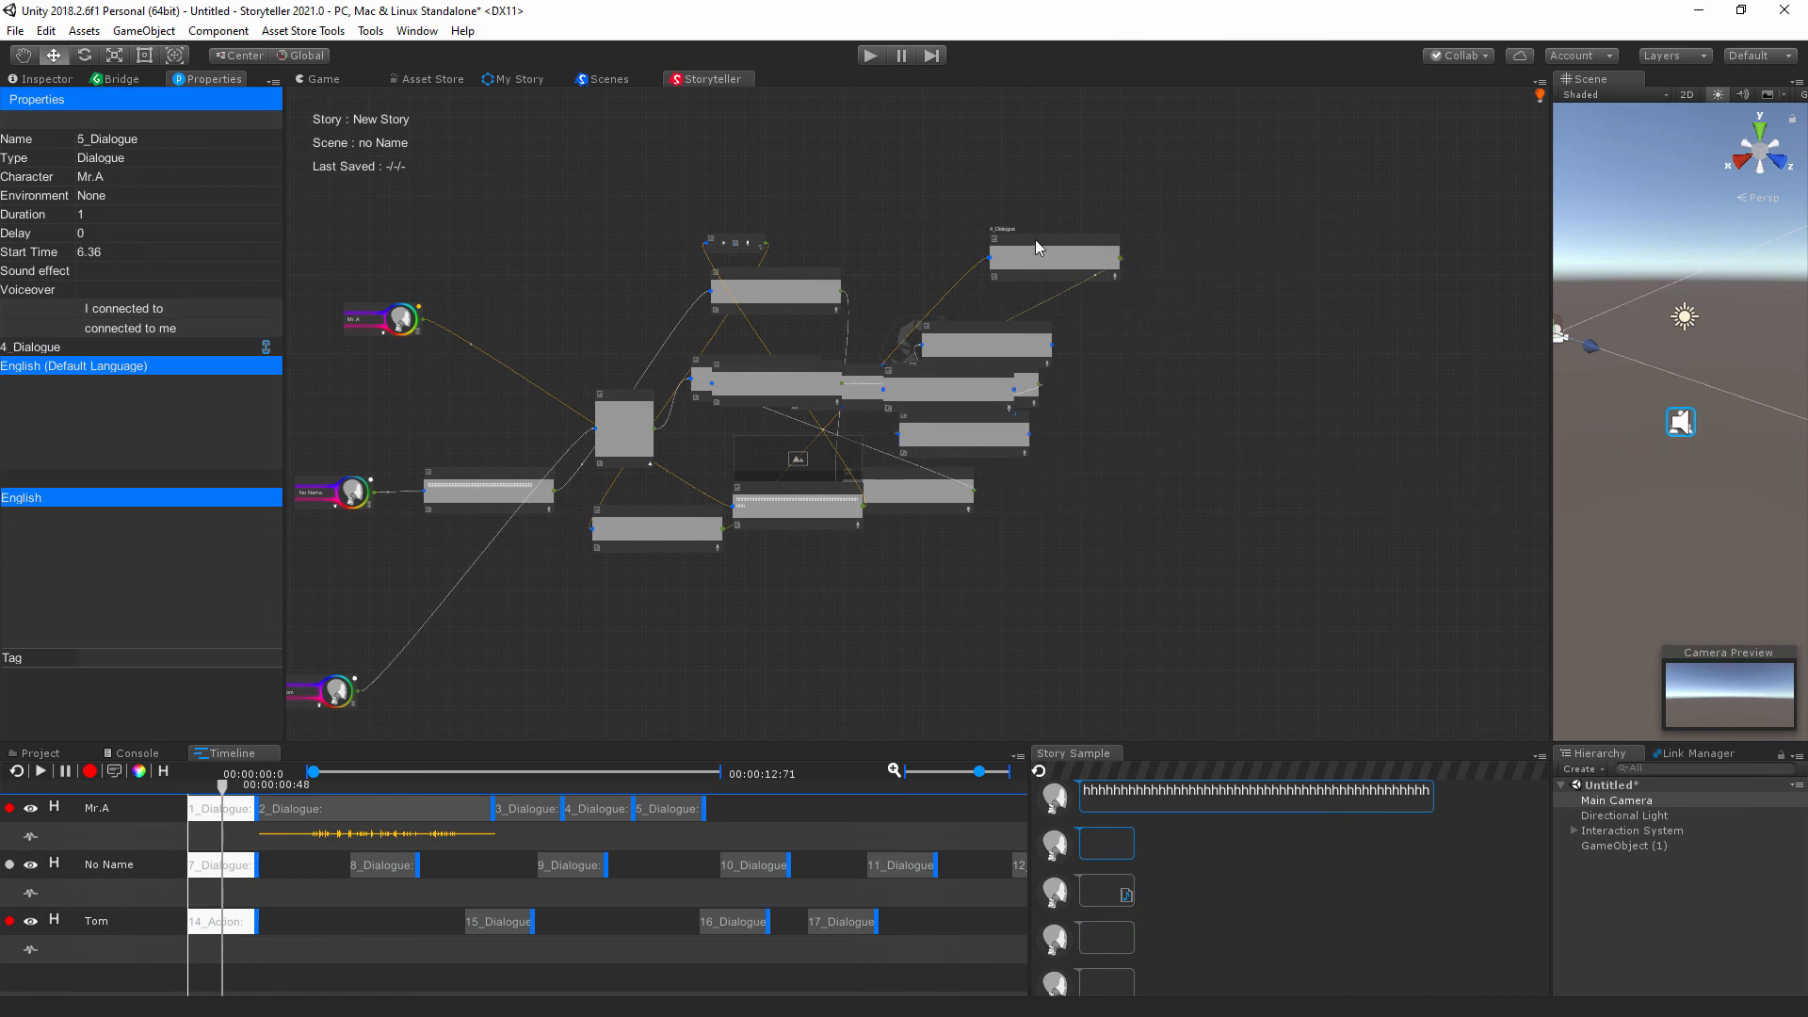
{"action": "left_click_drag", "start_coordinate": [1036, 239], "coordinate": [687, 349]}
Realign the scattered nodes of every character with Re-chain All.
{"action": "right_click", "coordinate": [449, 195]}
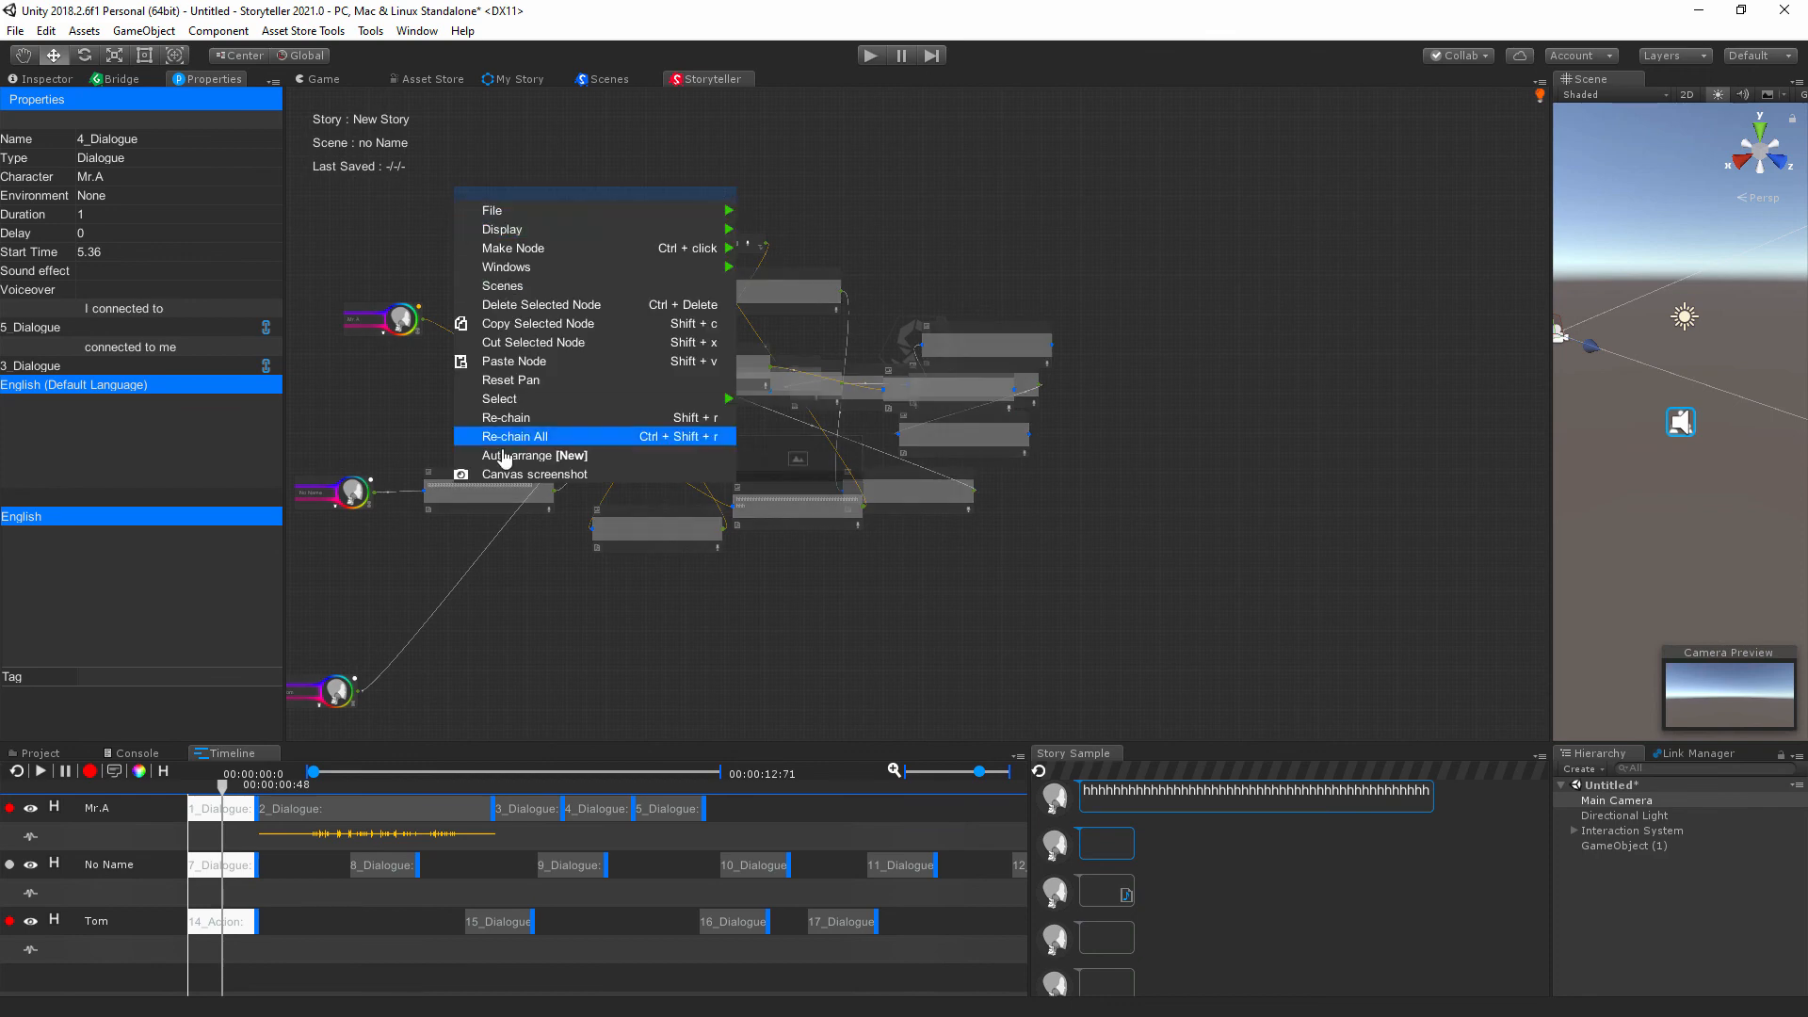
{"action": "left_click", "coordinate": [503, 437]}
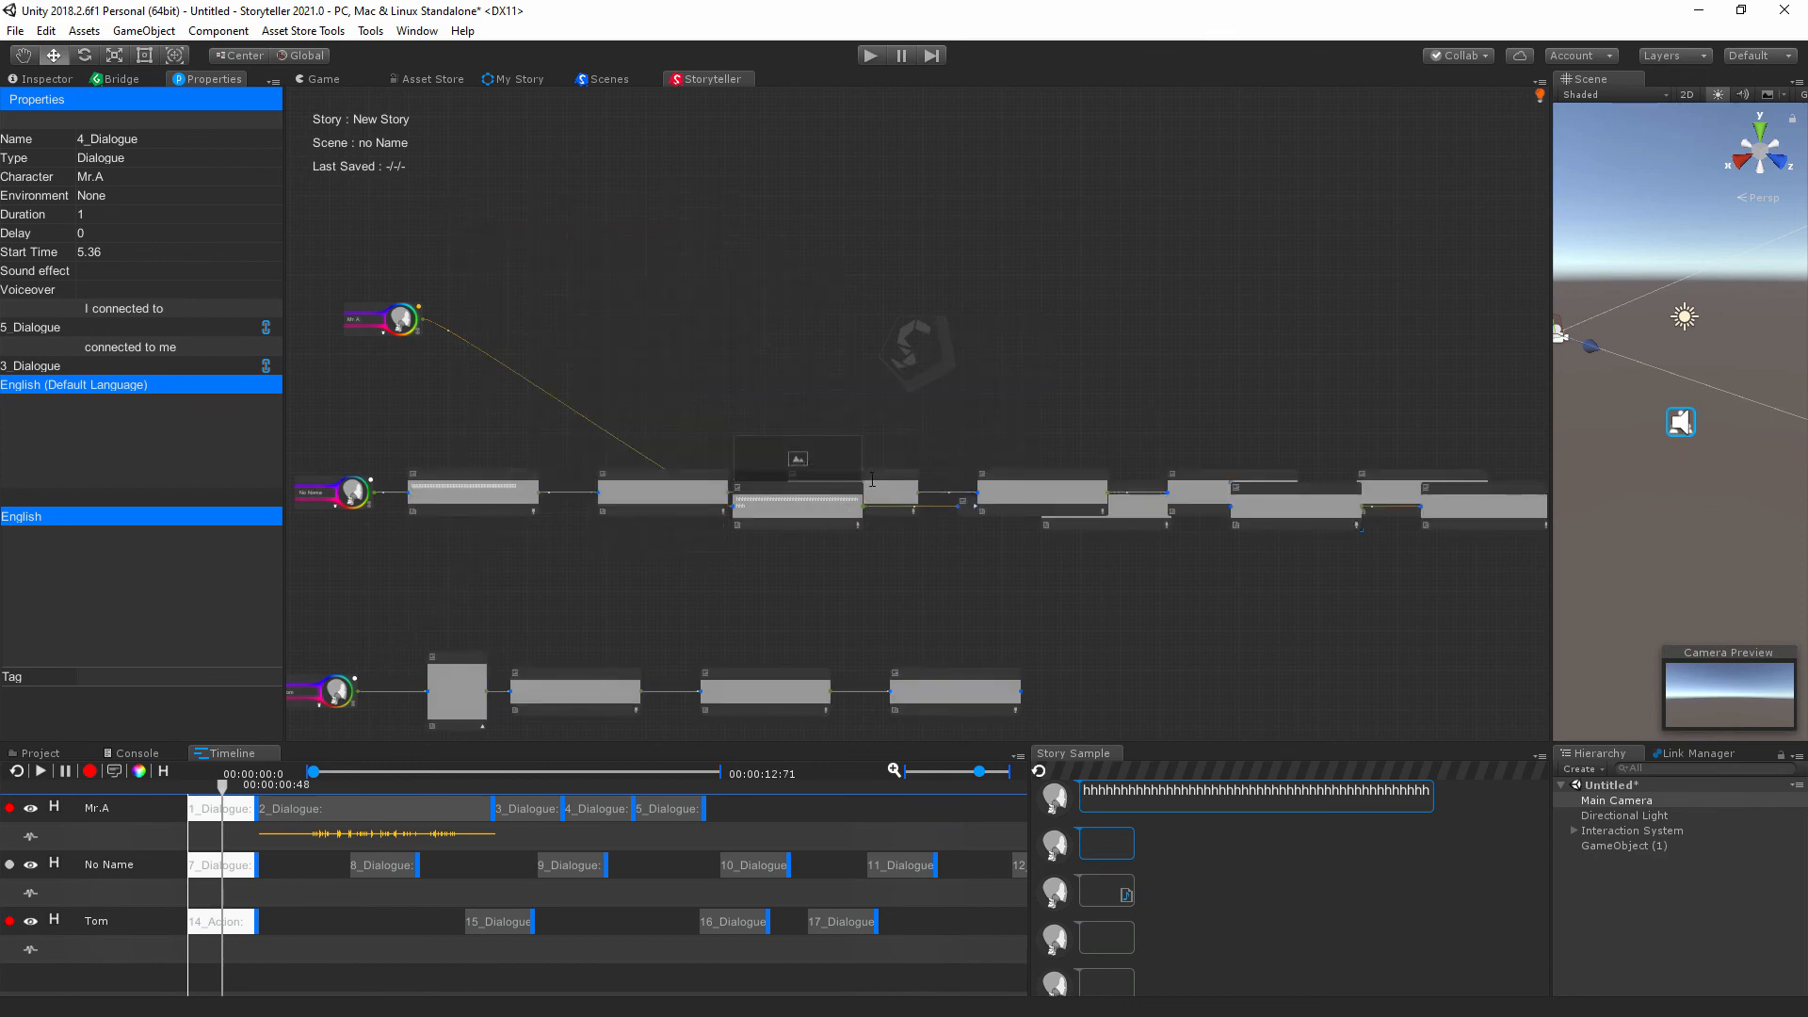
Select No Name's entire node chain and move it down into its own row between Mr.A's and Tom's chains.
{"action": "left_click", "coordinate": [733, 400]}
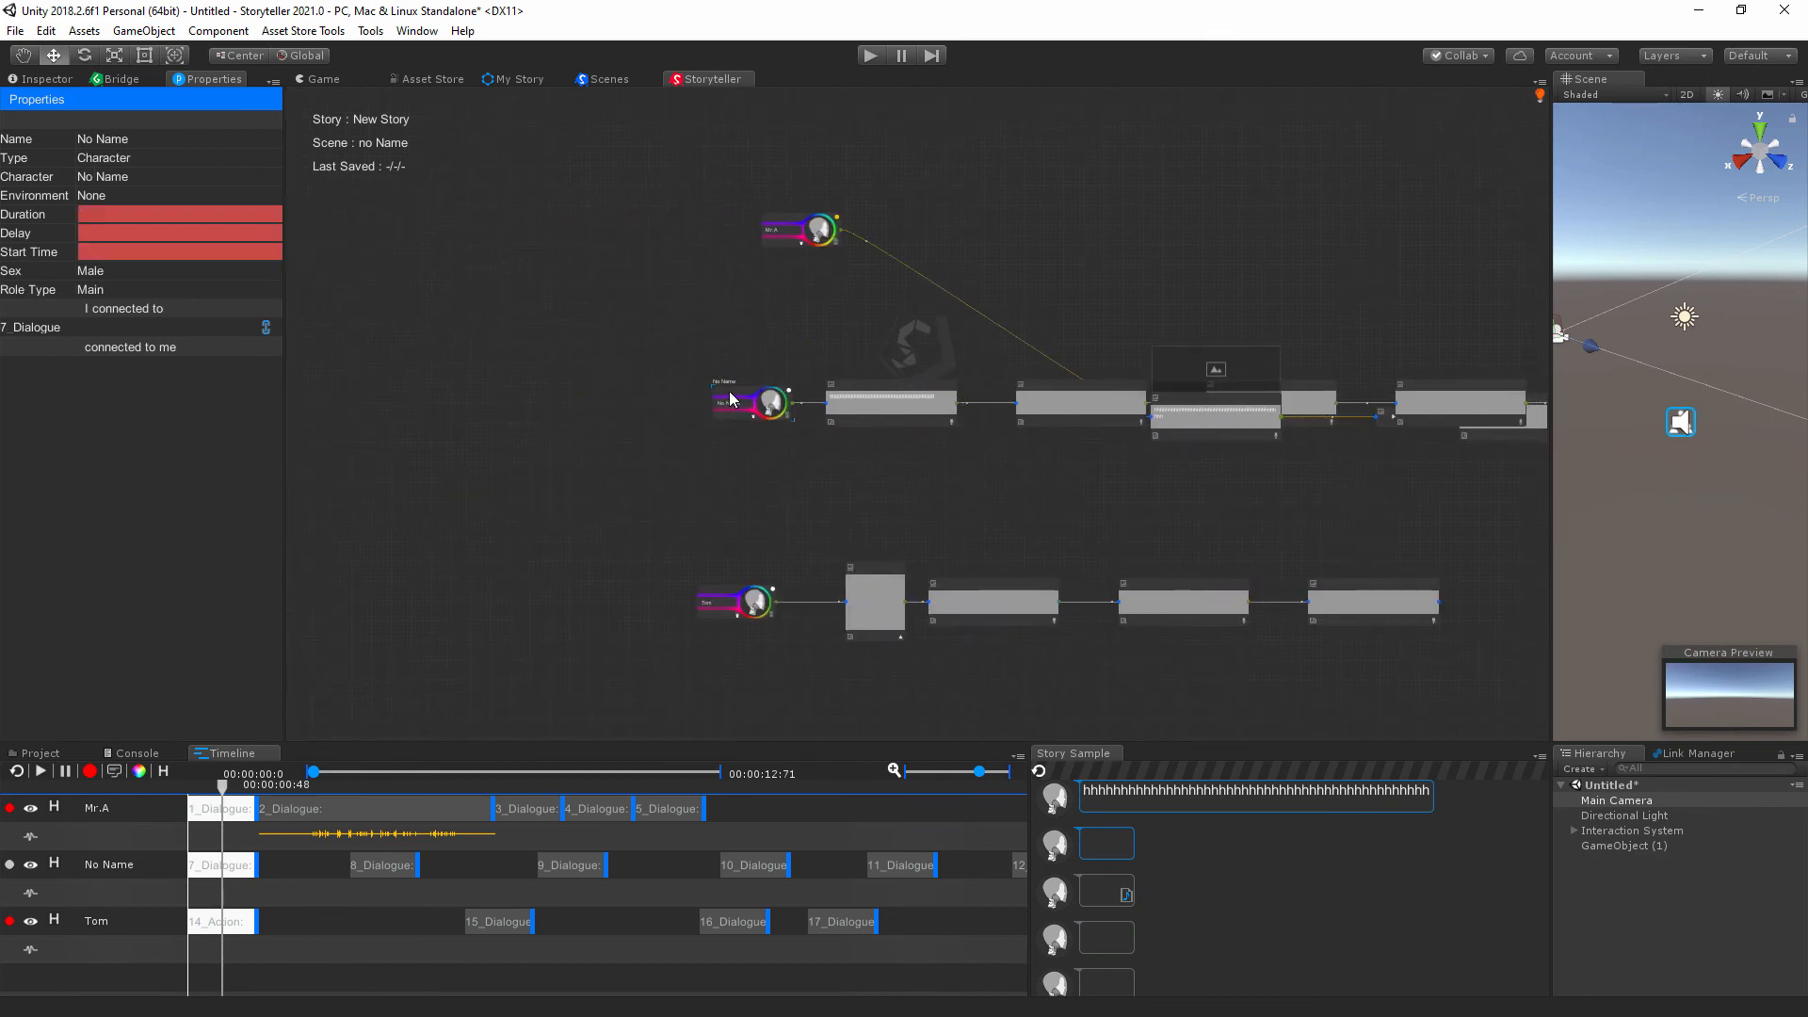
{"action": "right_click", "coordinate": [734, 397]}
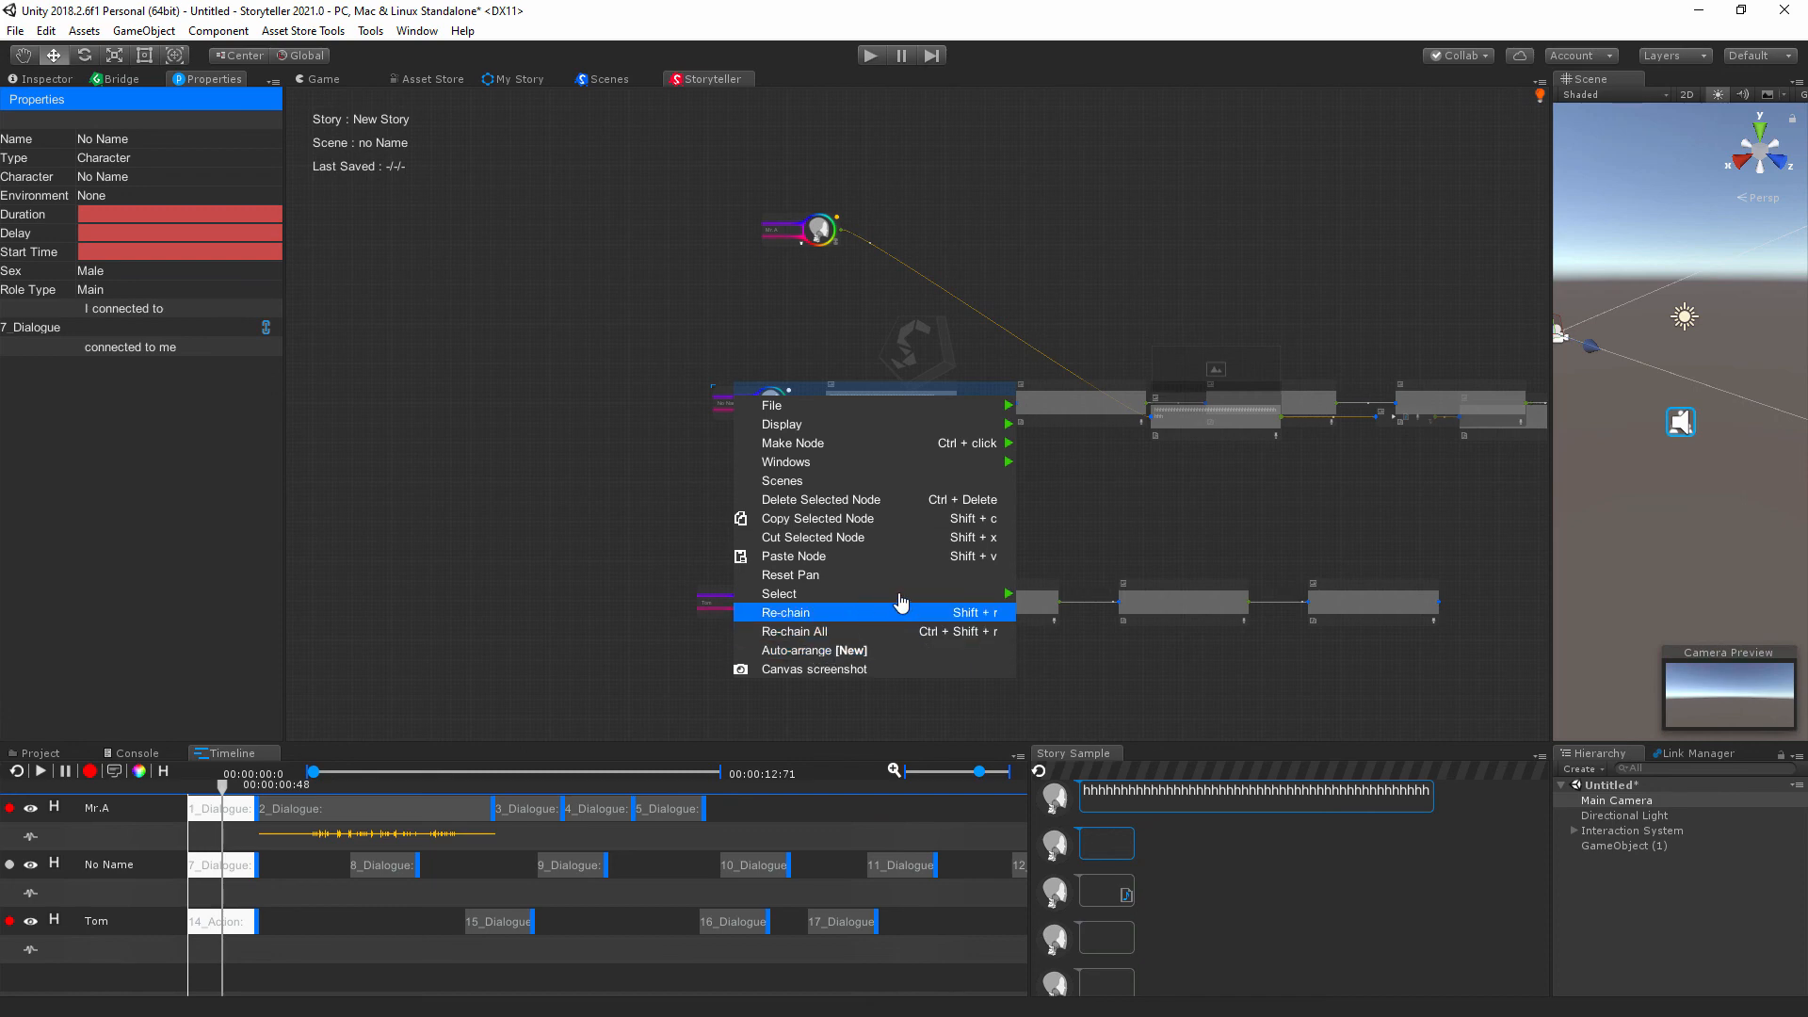
{"action": "mouse_move", "coordinate": [896, 595]}
{"action": "left_click", "coordinate": [1097, 612]}
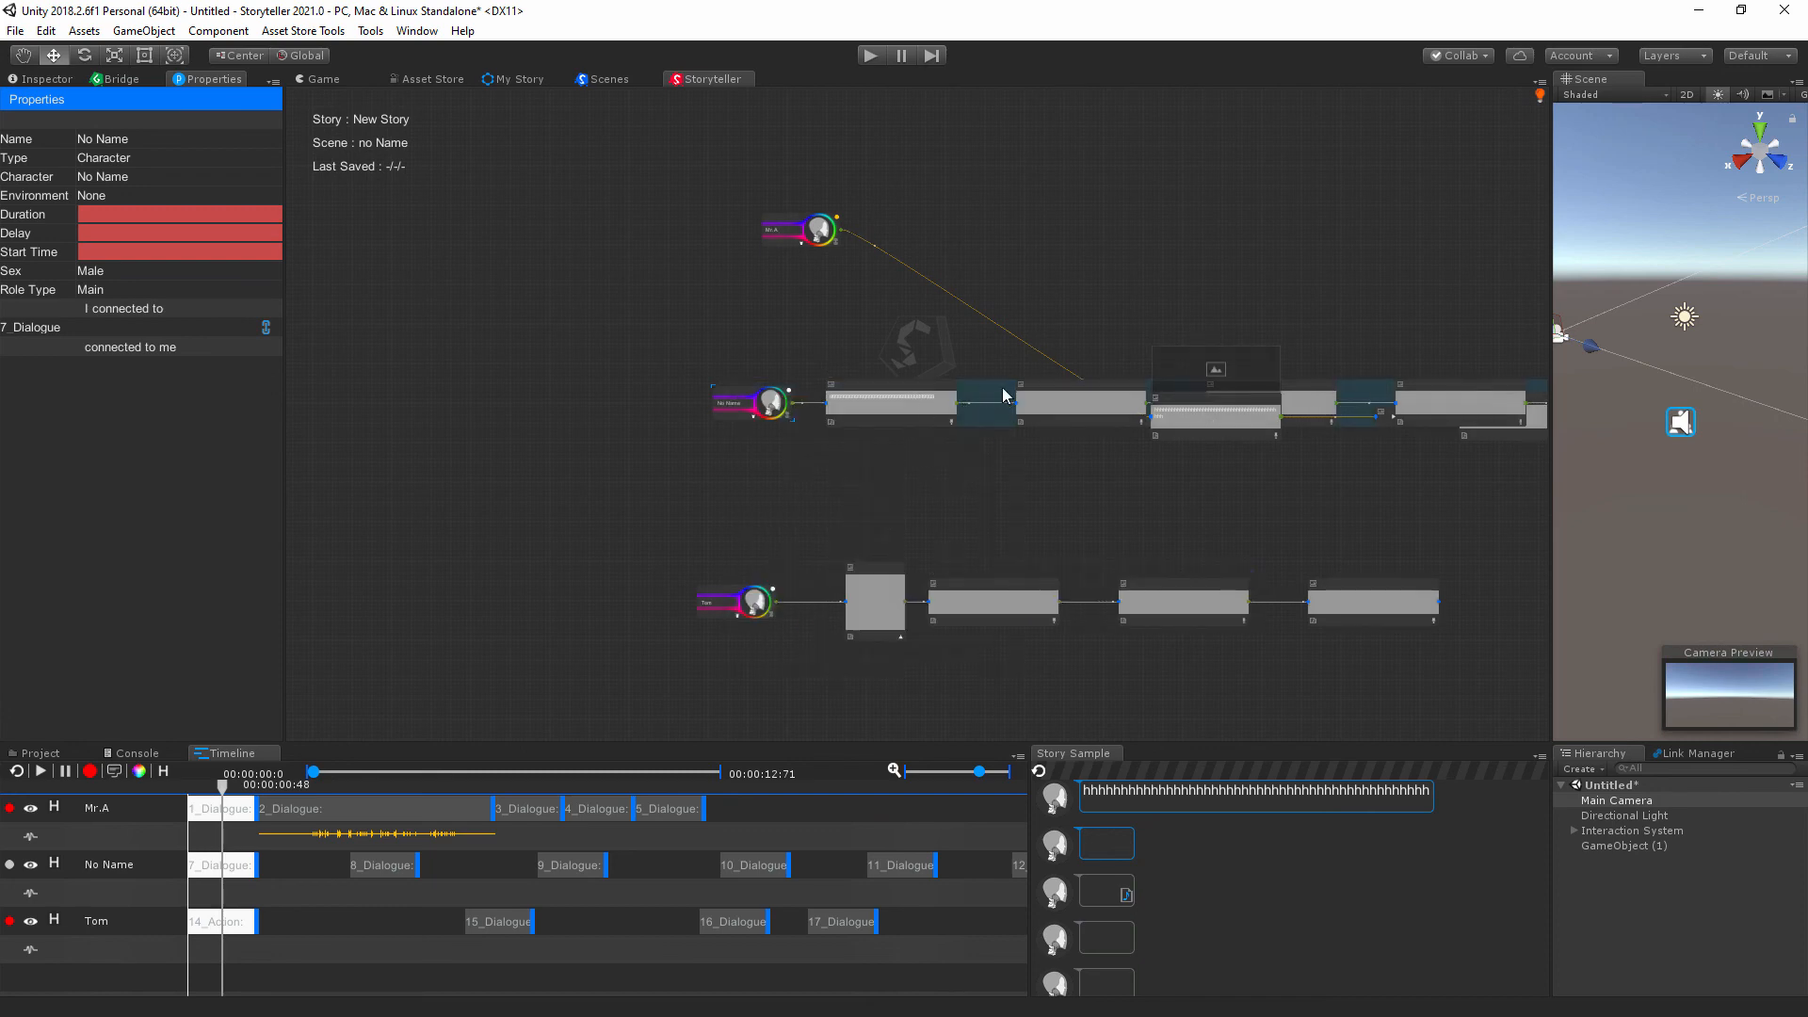
{"action": "left_click_drag", "start_coordinate": [1002, 387], "coordinate": [992, 486]}
{"action": "left_click_drag", "start_coordinate": [739, 398], "coordinate": [697, 485]}
{"action": "middle_click_drag", "start_coordinate": [1442, 558], "coordinate": [1062, 572]}
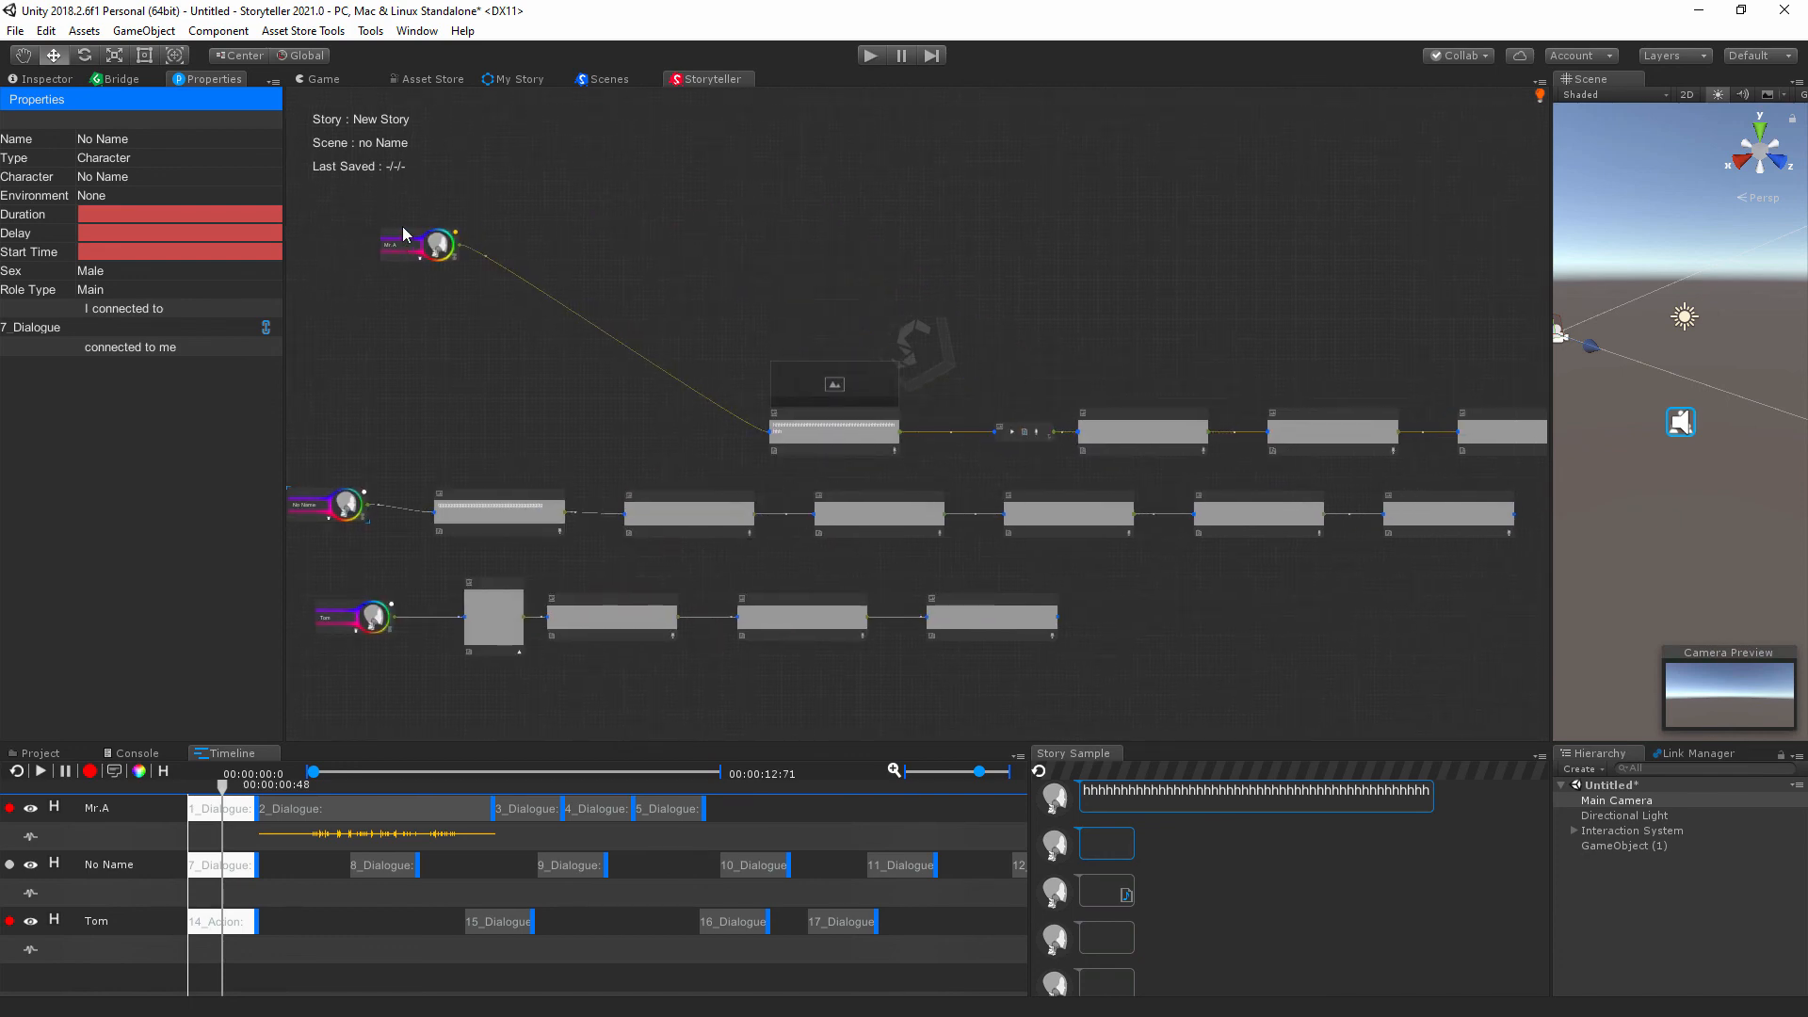
Move the Mr.A character node down beside 1_Dialogue, in line with the rest of its chain.
{"action": "left_click_drag", "start_coordinate": [410, 234], "coordinate": [633, 420]}
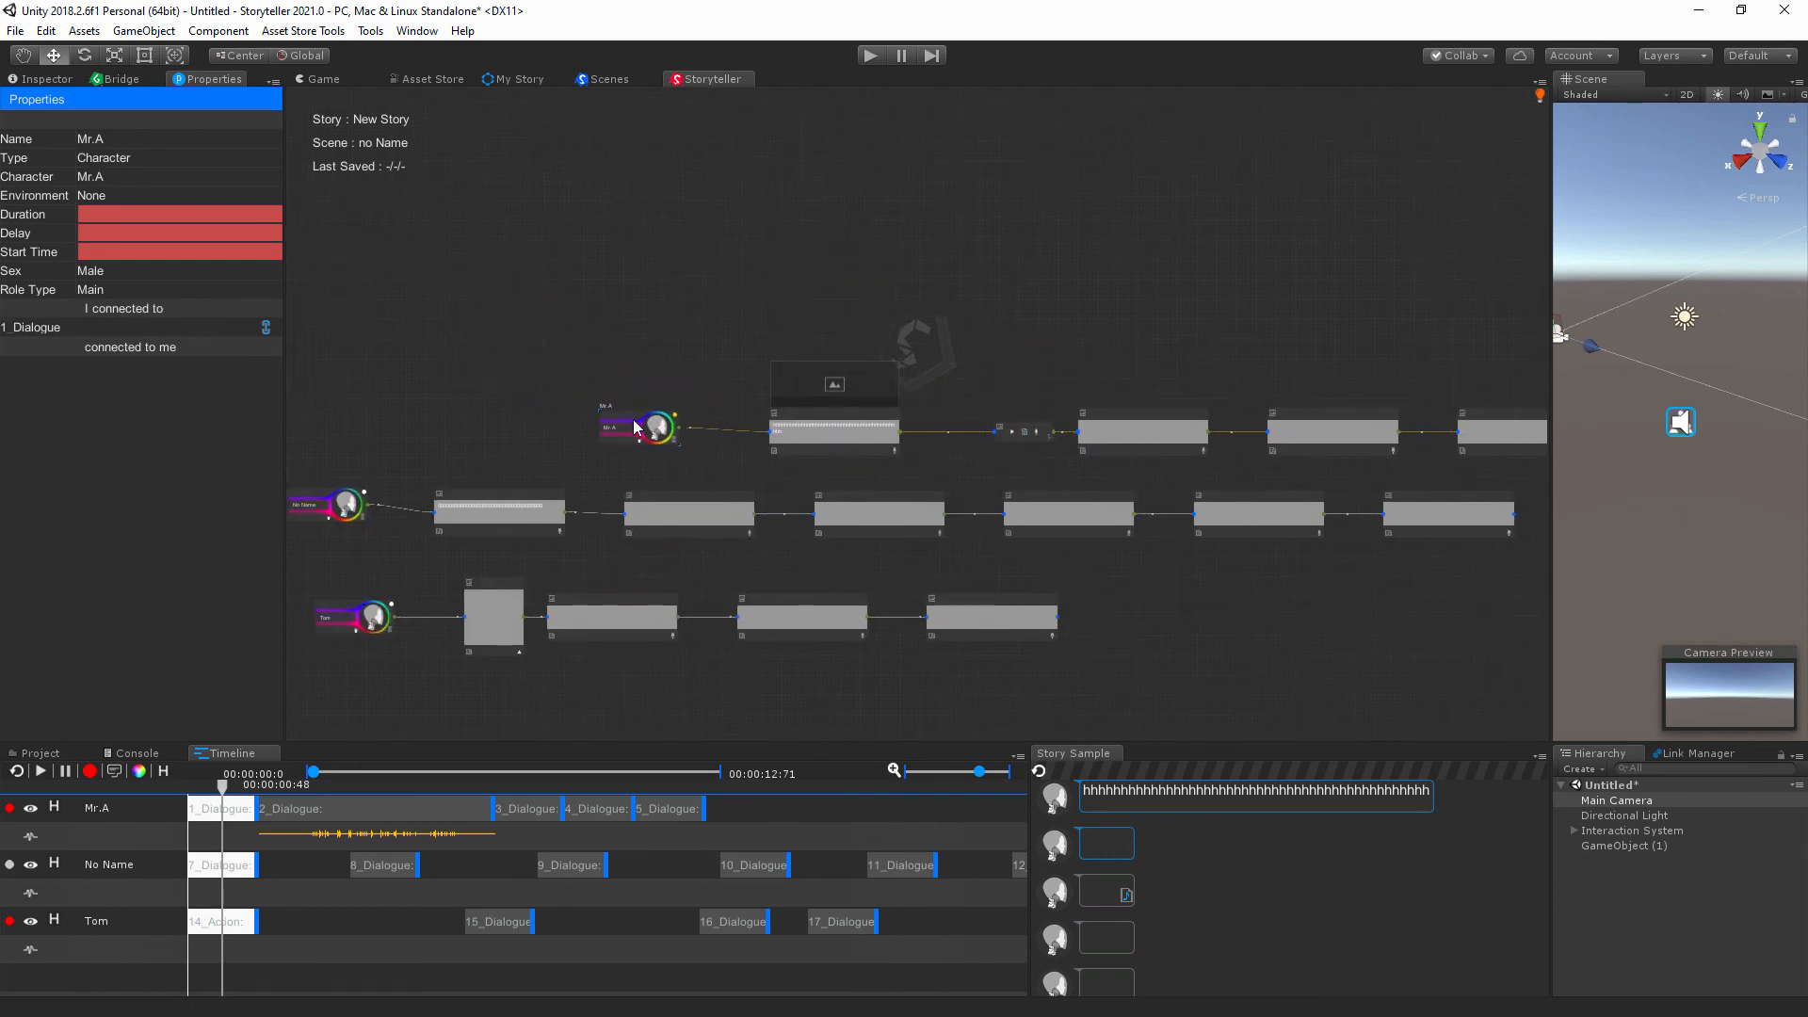
{"action": "mouse_move", "coordinate": [1359, 318]}
{"action": "middle_mouse_down"}
{"action": "mouse_move", "coordinate": [940, 326]}
{"action": "mouse_move", "coordinate": [1380, 298]}
{"action": "middle_mouse_up"}
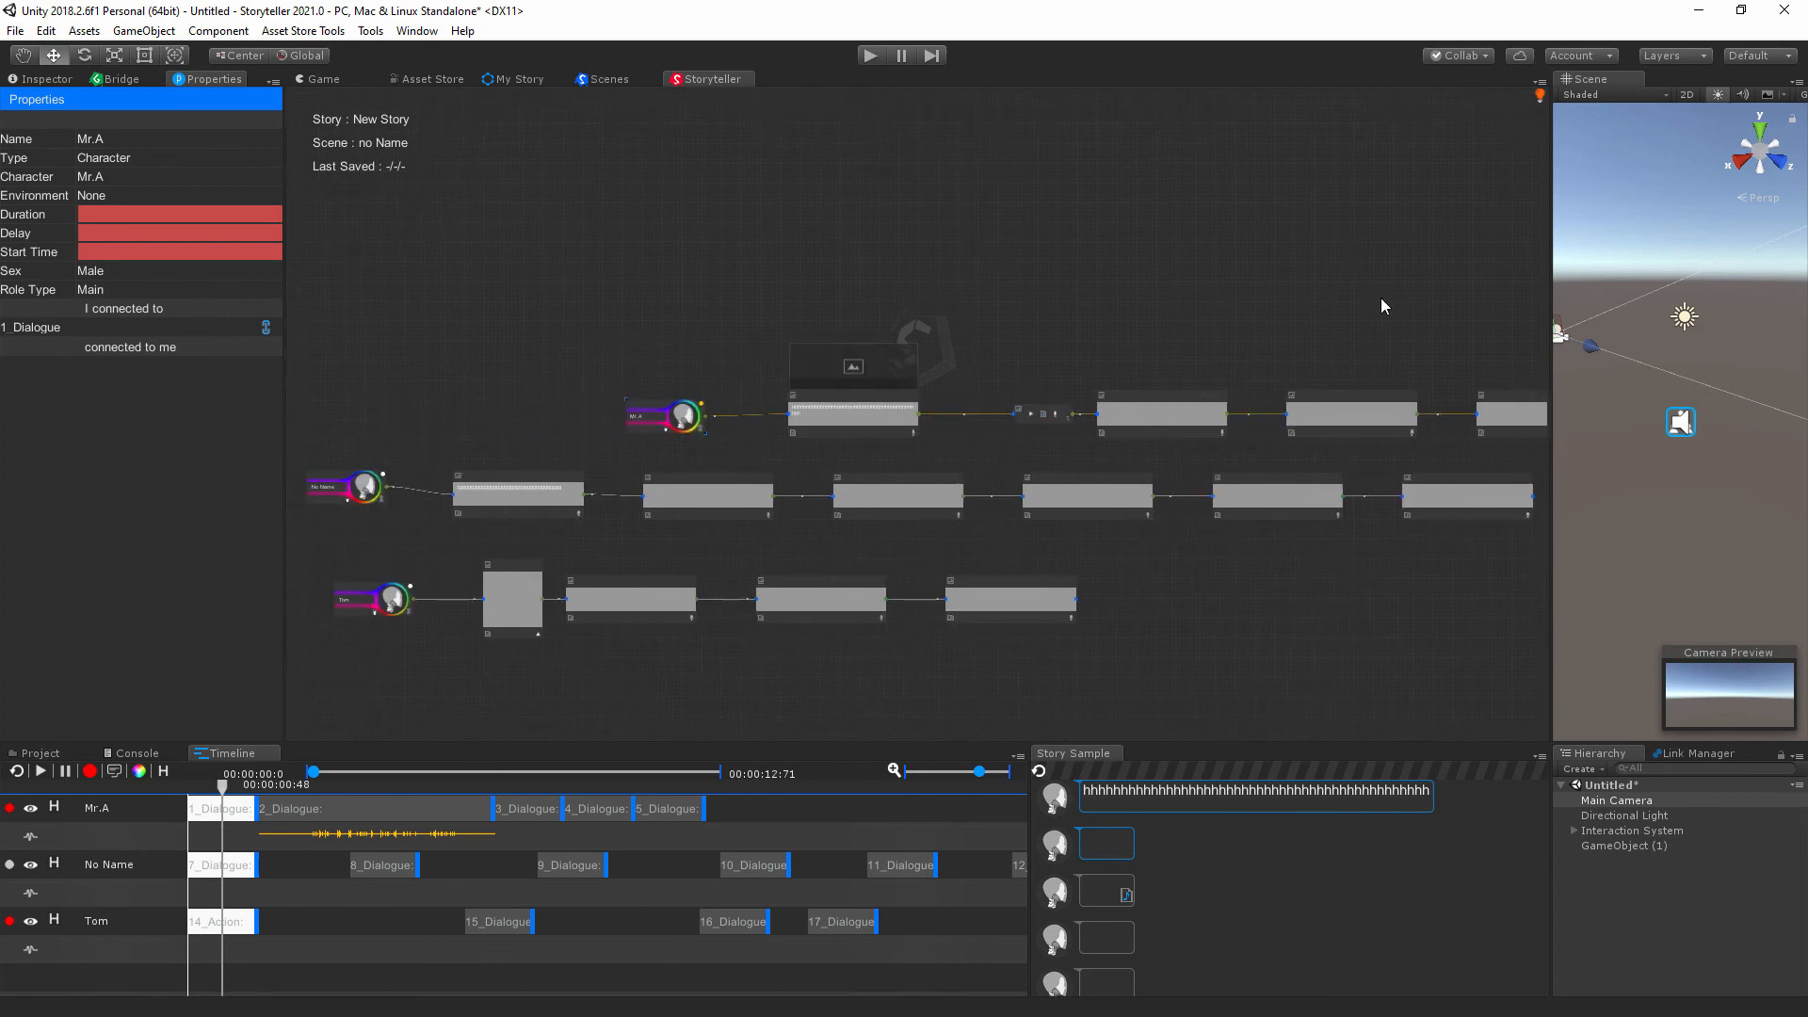
Space the three character chains into separate rows, moving Tom's and No Name's chains down and shifting Mr.A's left to align their starts.
{"action": "scroll", "coordinate": [1074, 352], "scroll_direction": "down", "scroll_amount": 3}
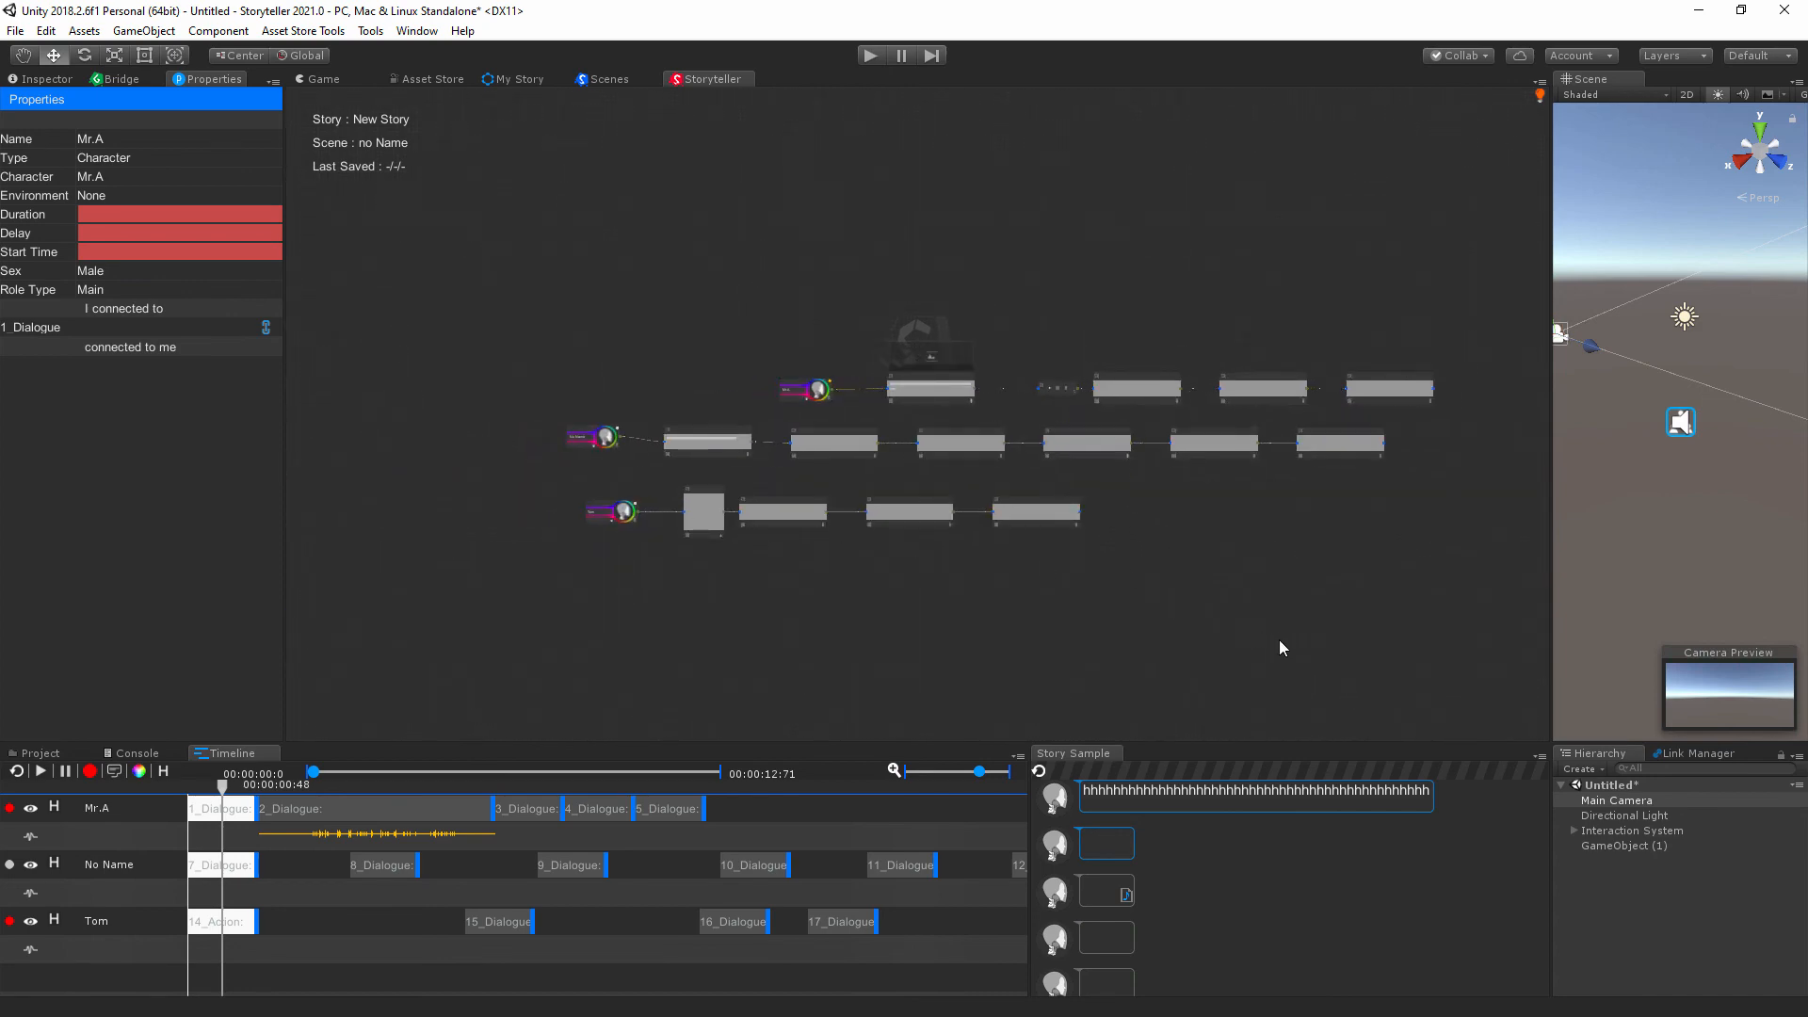
{"action": "left_click_drag", "start_coordinate": [1281, 637], "coordinate": [559, 470]}
{"action": "left_click_drag", "start_coordinate": [649, 508], "coordinate": [664, 608]}
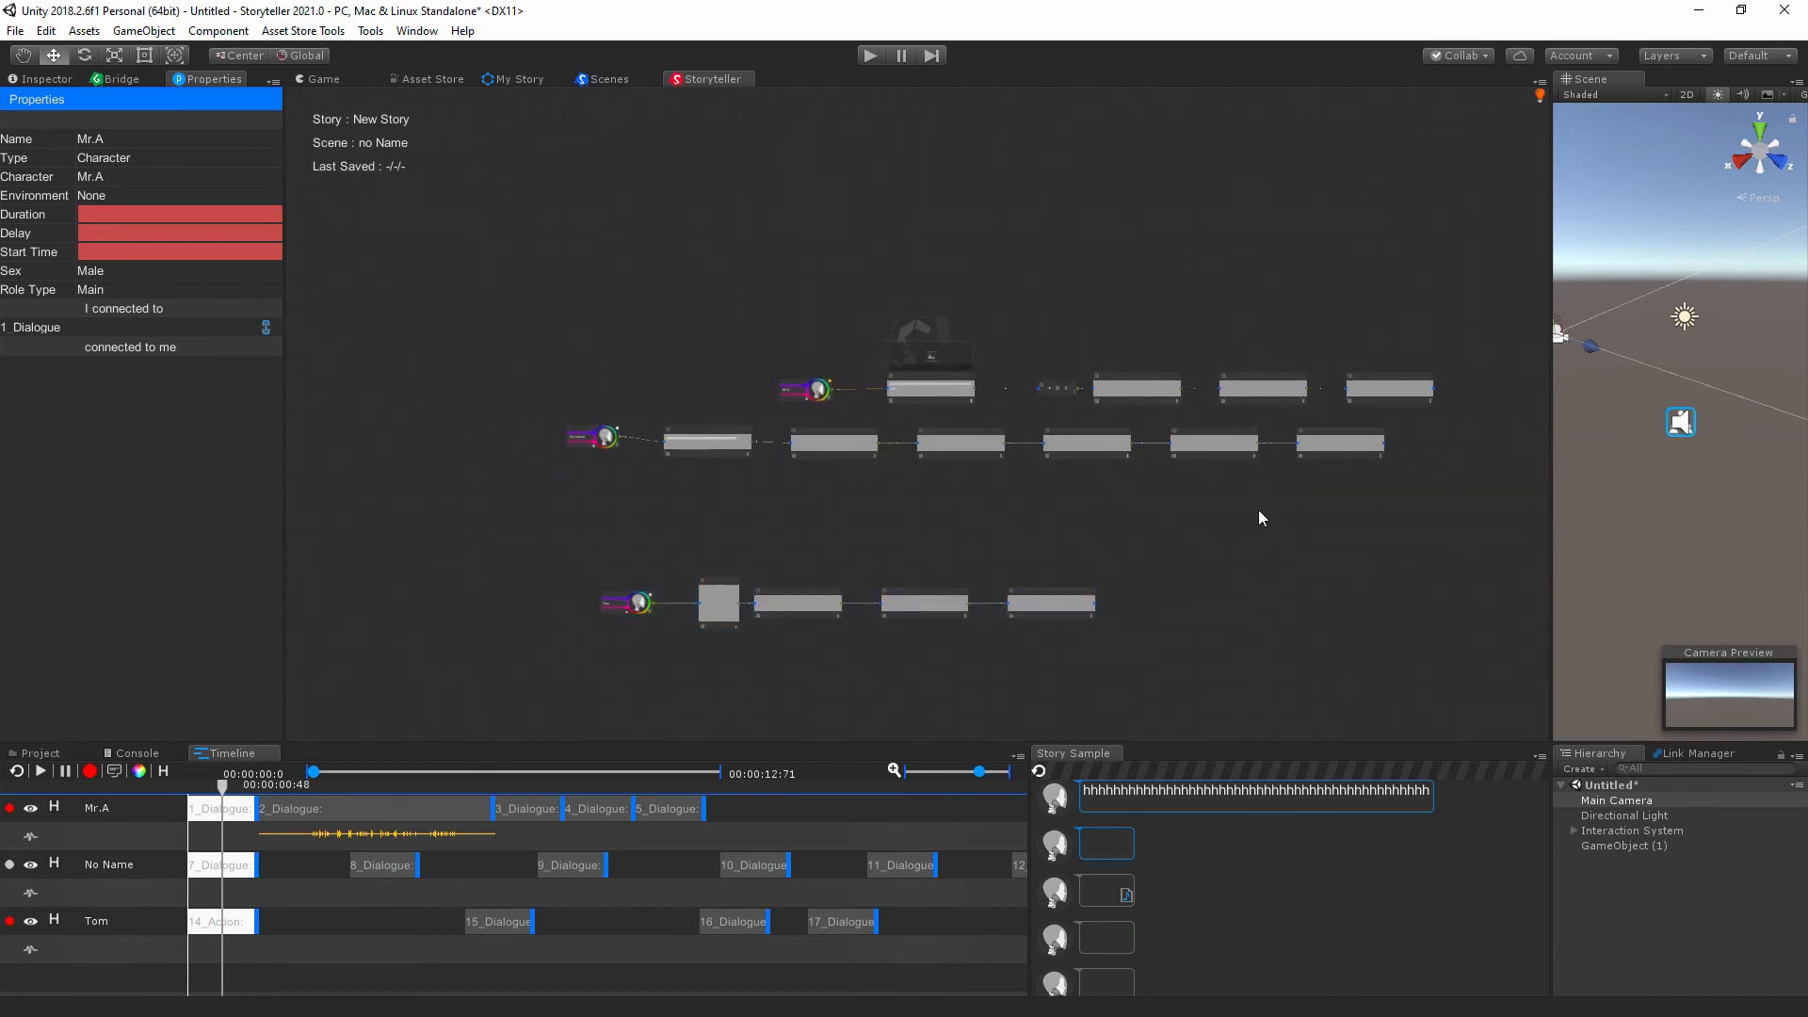
{"action": "left_click_drag", "start_coordinate": [1472, 536], "coordinate": [540, 415]}
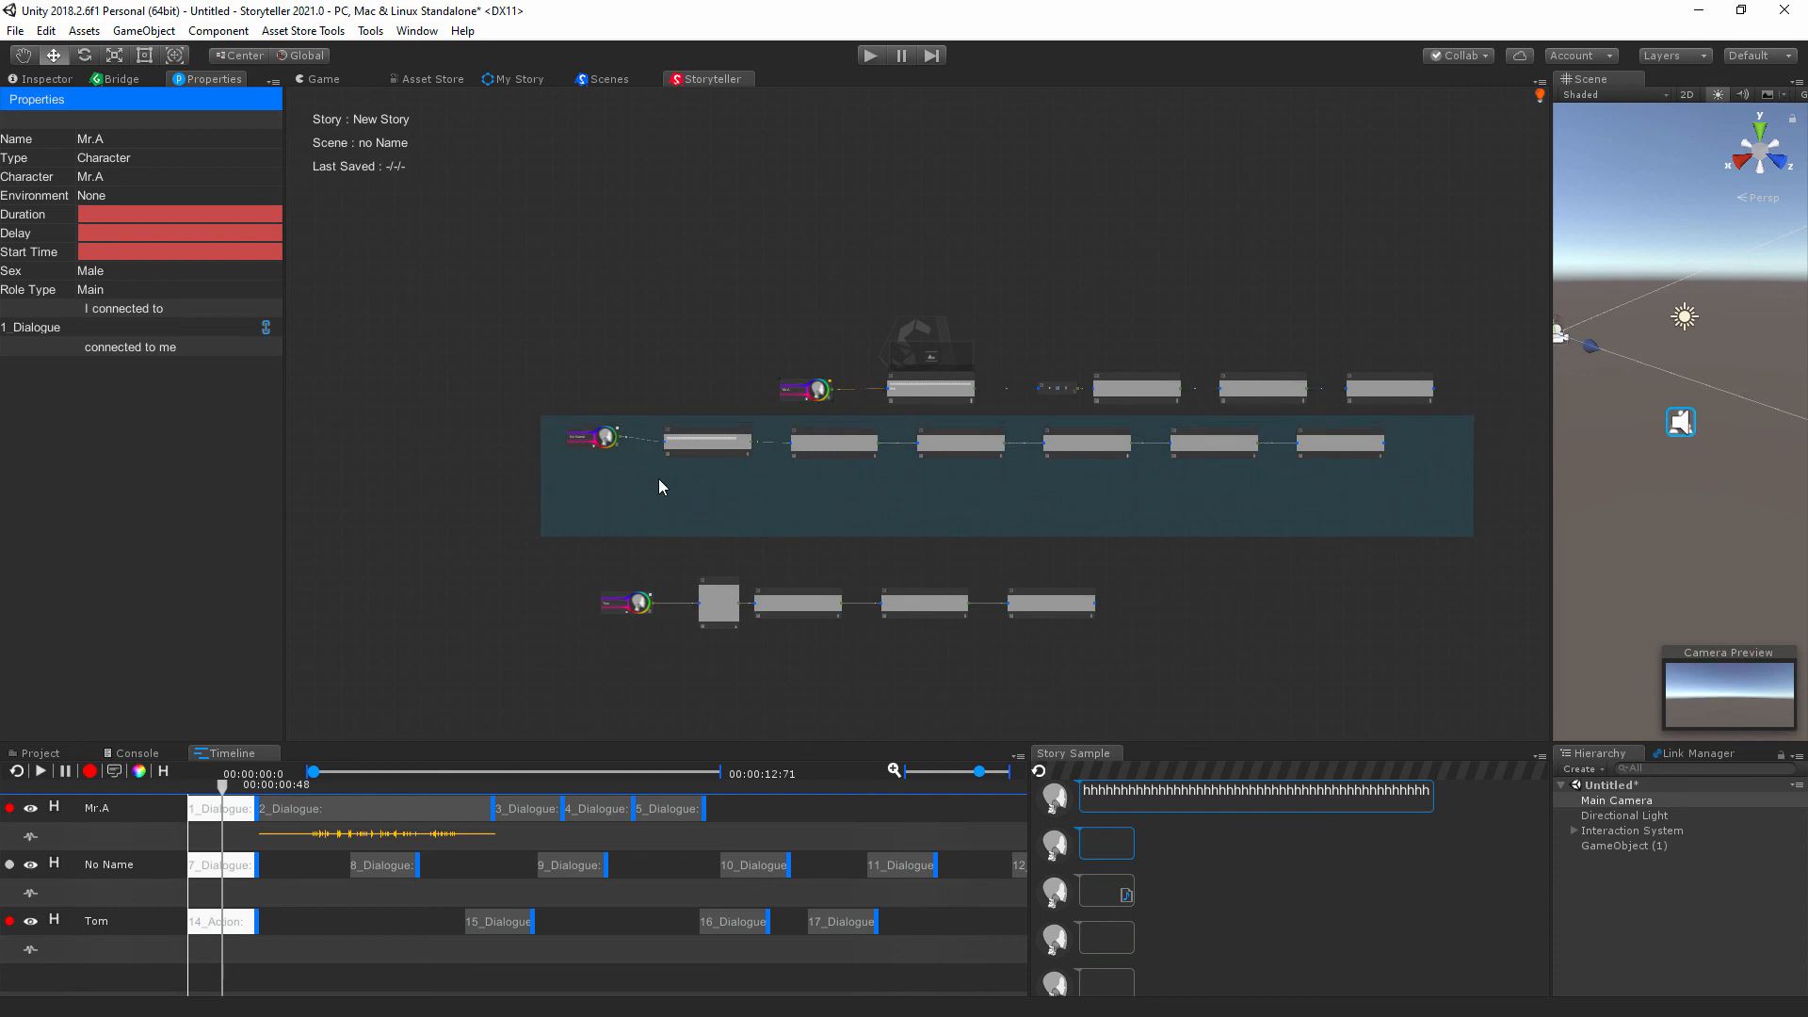
{"action": "left_click_drag", "start_coordinate": [658, 478], "coordinate": [658, 535]}
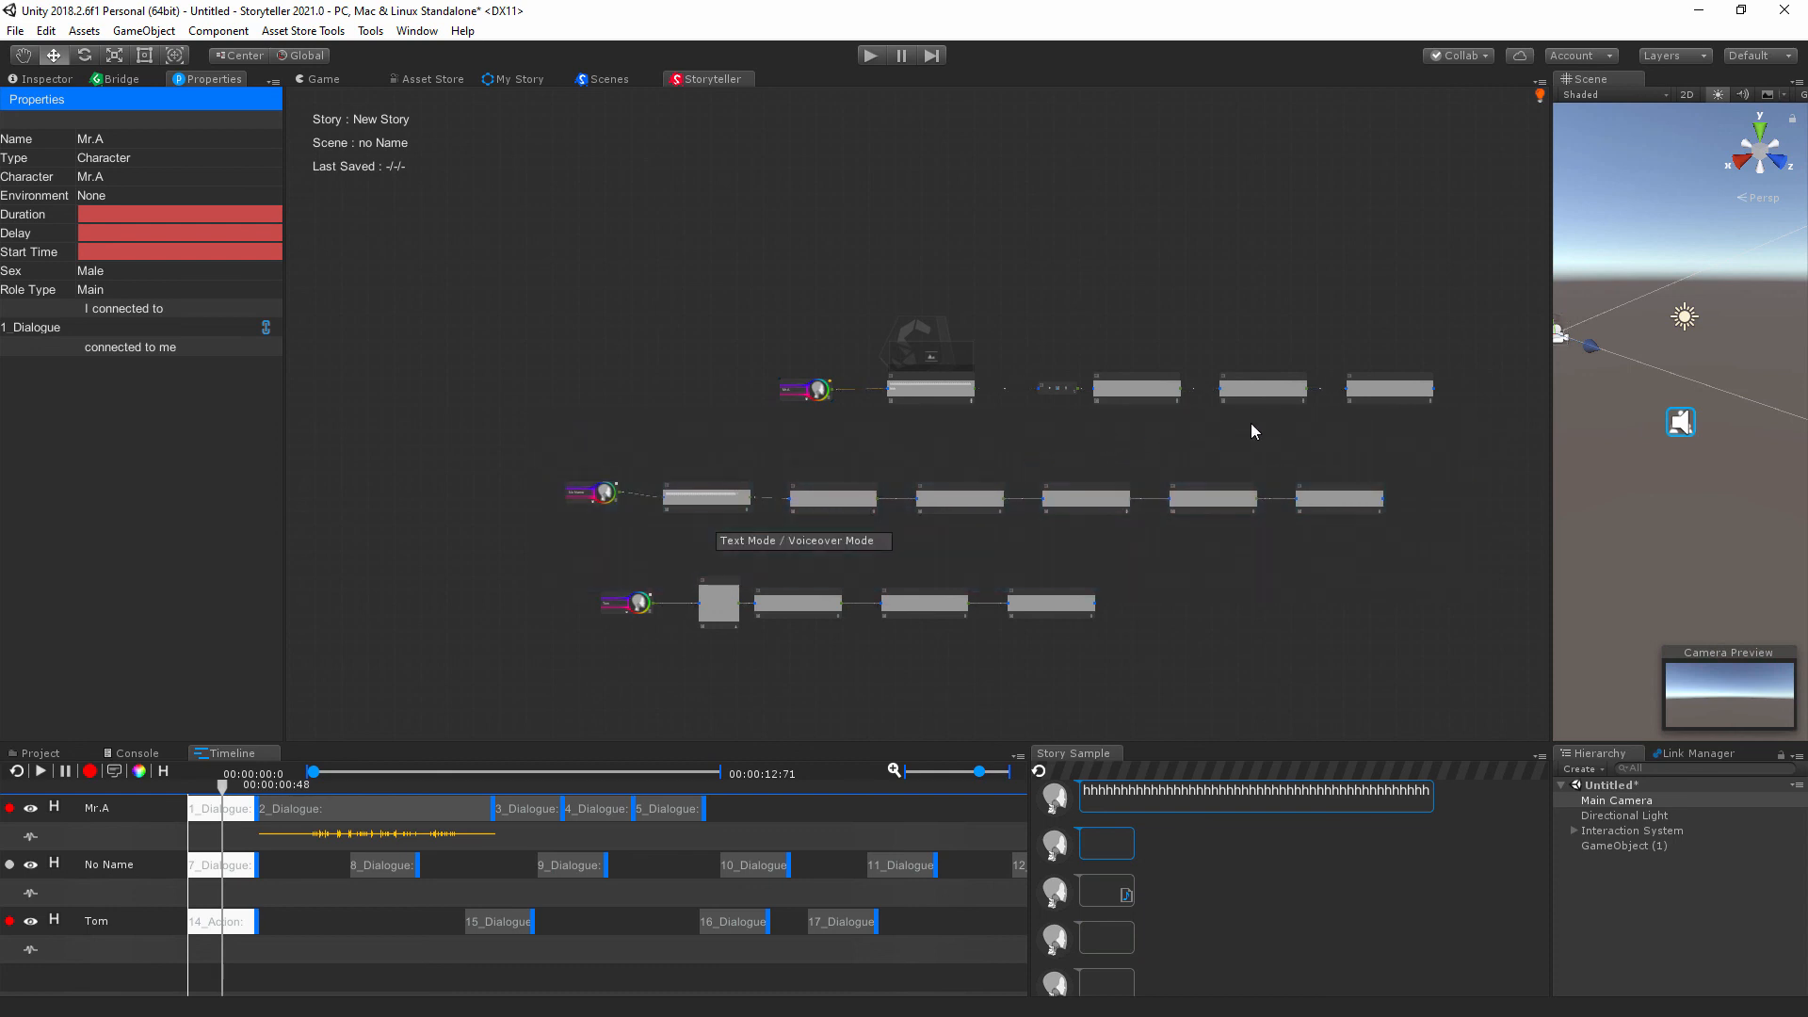
{"action": "left_click_drag", "start_coordinate": [1480, 454], "coordinate": [723, 301]}
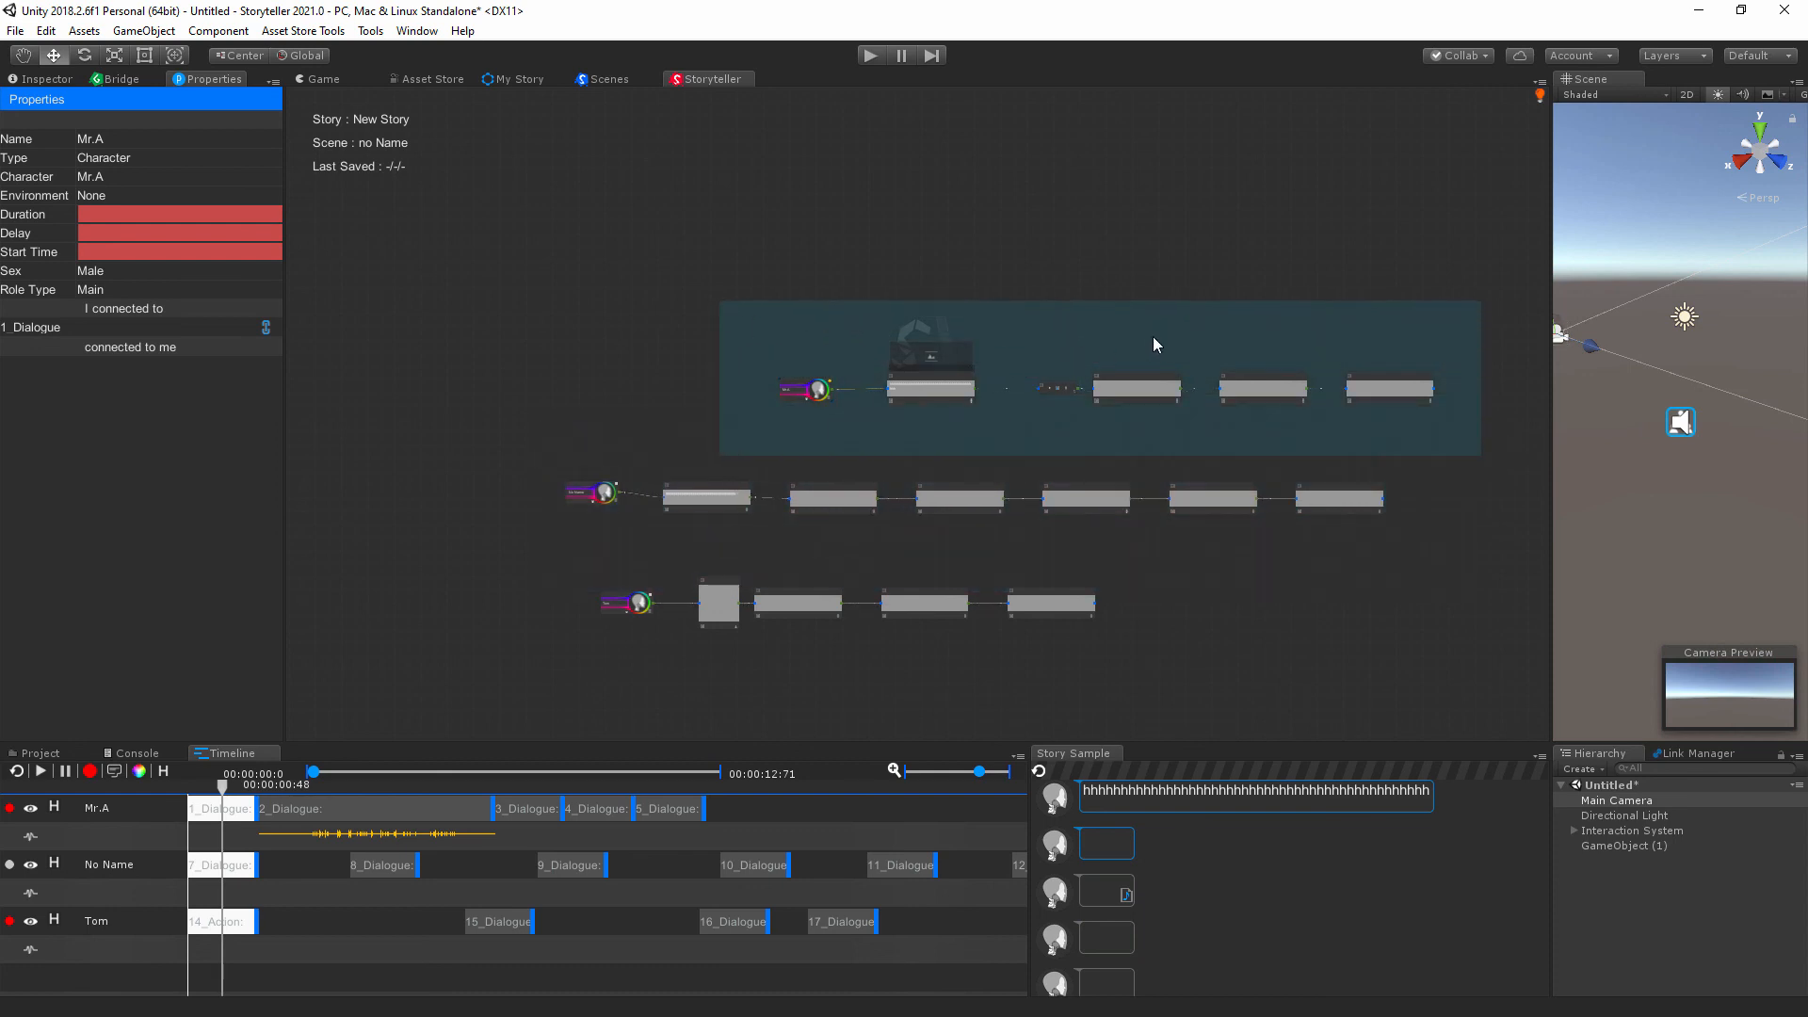
{"action": "left_click_drag", "start_coordinate": [1152, 336], "coordinate": [1026, 335]}
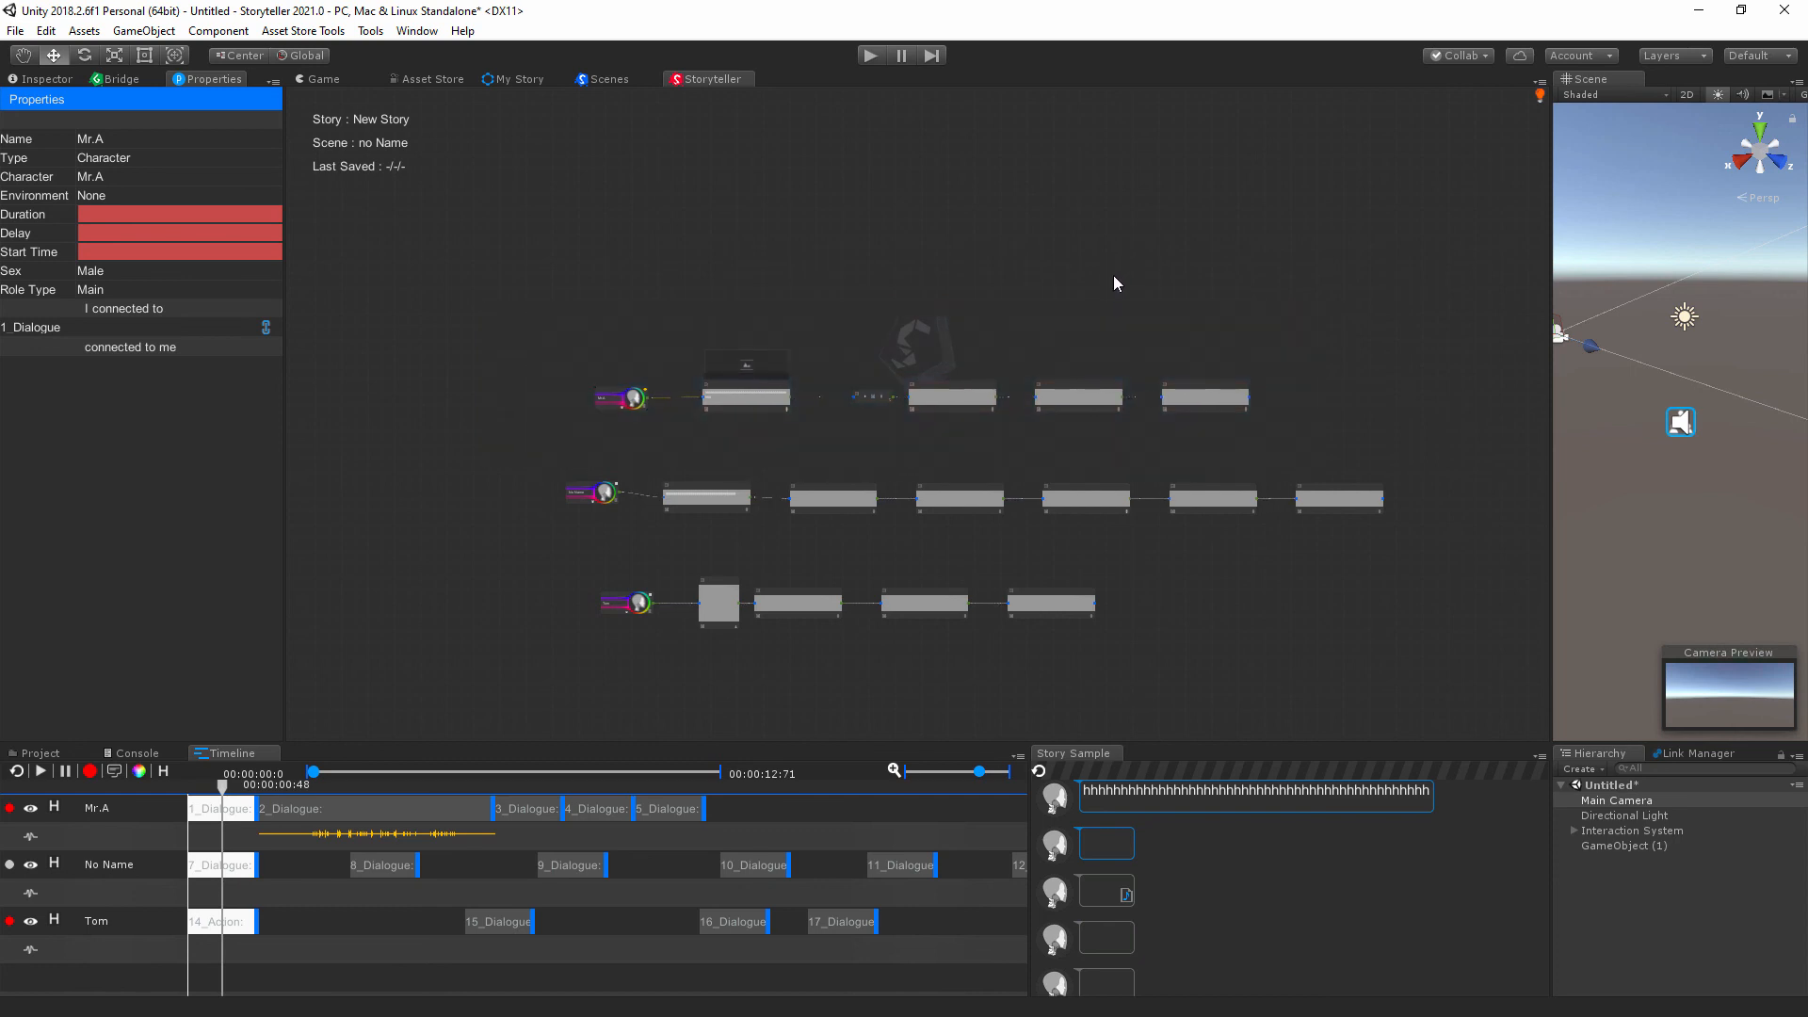